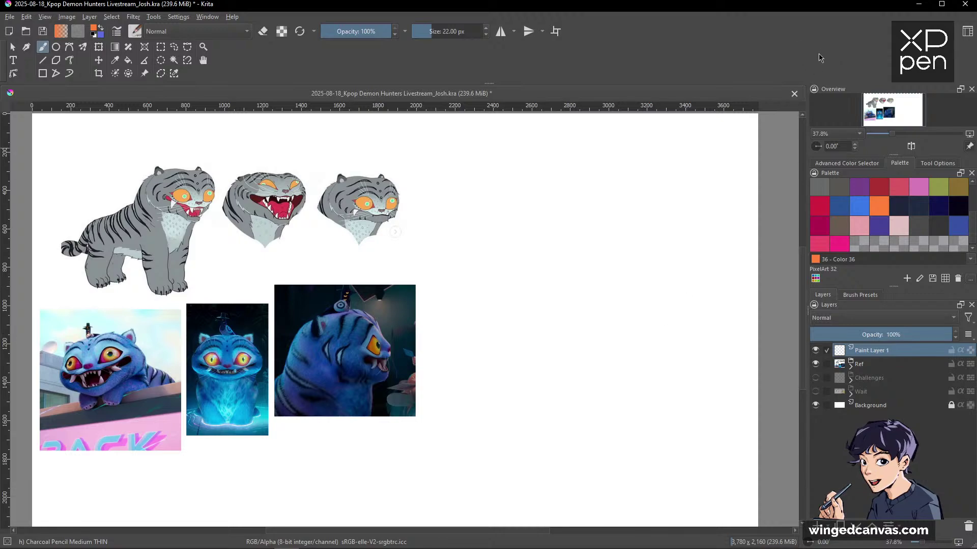
Sketch a tilted oval for the tiger's head in orange on the blank side of the canvas, with two crossing face guidelines.
key(ctrl+space)
mouse_move(724, 322)
mouse_down()
mouse_move(725, 334)
mouse_move(721, 324)
mouse_up()
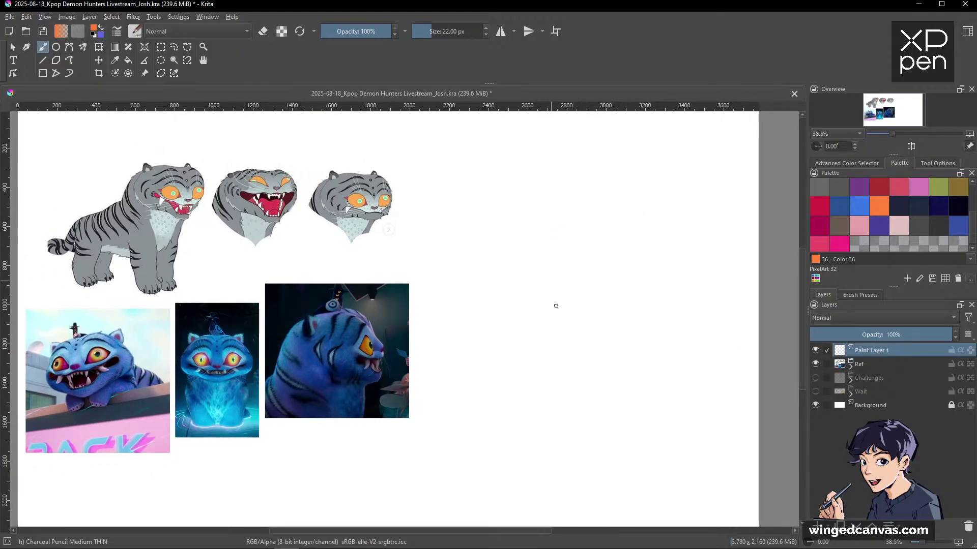
mouse_move(585, 221)
mouse_down()
mouse_move(598, 206)
mouse_move(635, 219)
mouse_move(583, 265)
mouse_move(551, 312)
mouse_up()
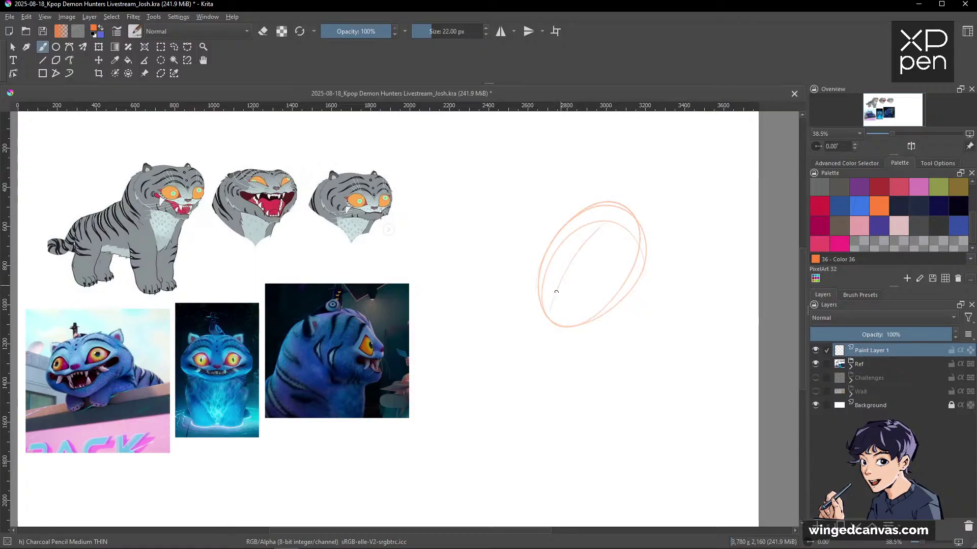
drag(585, 238, 614, 215)
drag(560, 236, 587, 300)
mouse_move(712, 292)
mouse_down()
mouse_move(712, 301)
mouse_move(721, 292)
mouse_move(710, 338)
mouse_move(751, 329)
mouse_move(730, 325)
mouse_up()
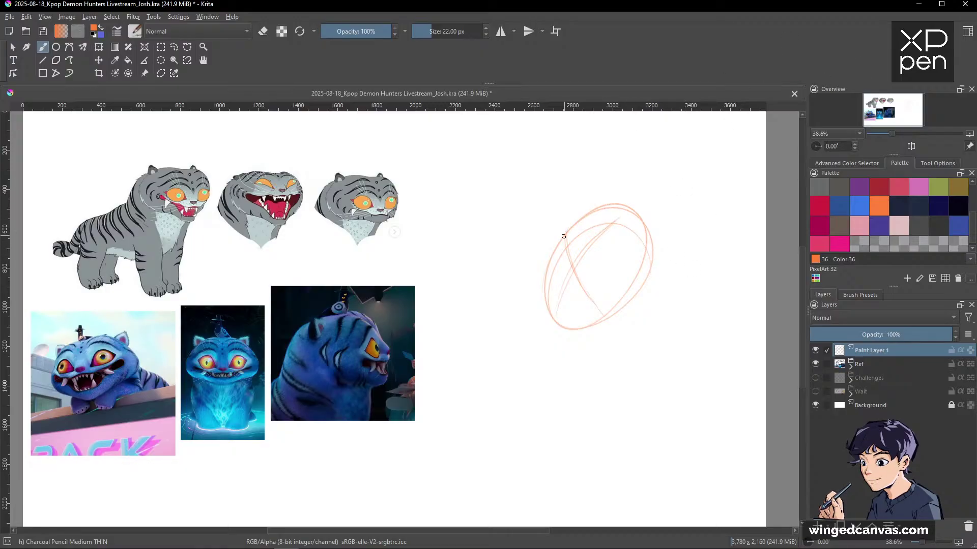
Darken the upper edge of the head and sketch two pointed ears at its ends, adding strokes along the brow.
mouse_move(543, 271)
mouse_down()
mouse_move(577, 223)
mouse_move(553, 260)
mouse_move(608, 209)
mouse_move(563, 237)
mouse_move(621, 202)
mouse_move(558, 251)
mouse_move(580, 222)
mouse_up()
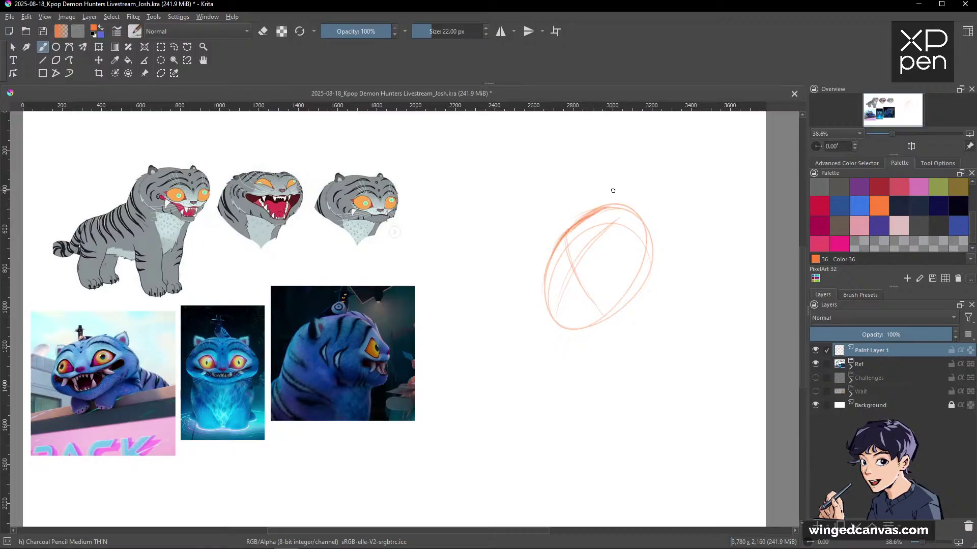
mouse_move(642, 213)
mouse_down()
mouse_move(621, 189)
mouse_move(589, 215)
mouse_move(596, 195)
mouse_move(628, 210)
mouse_up()
drag(531, 265, 544, 301)
mouse_move(535, 267)
mouse_down()
mouse_move(545, 300)
mouse_move(554, 251)
mouse_up()
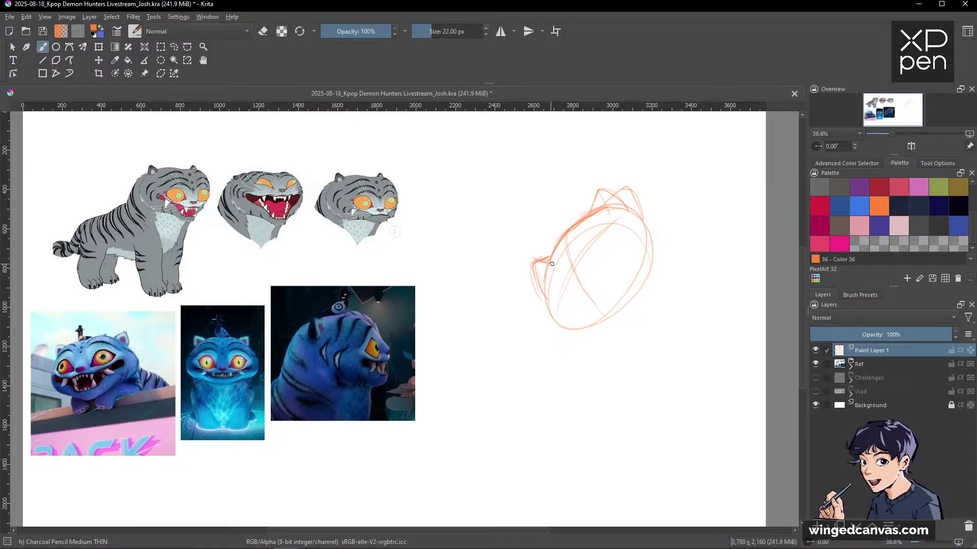
drag(554, 254, 580, 219)
Handwrite the reference artist's name in orange above the grey tiger drawings.
key(space)
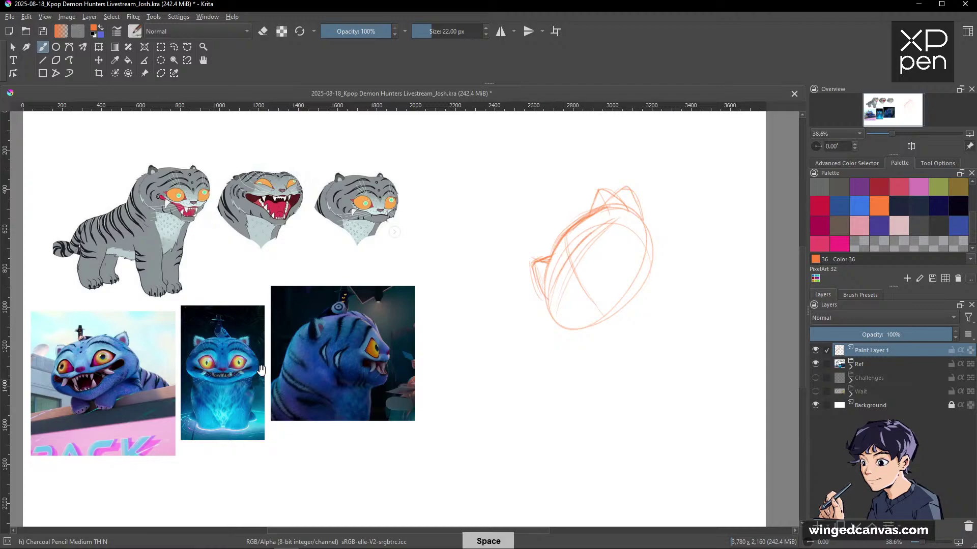
key(ctrl)
drag(494, 342, 574, 355)
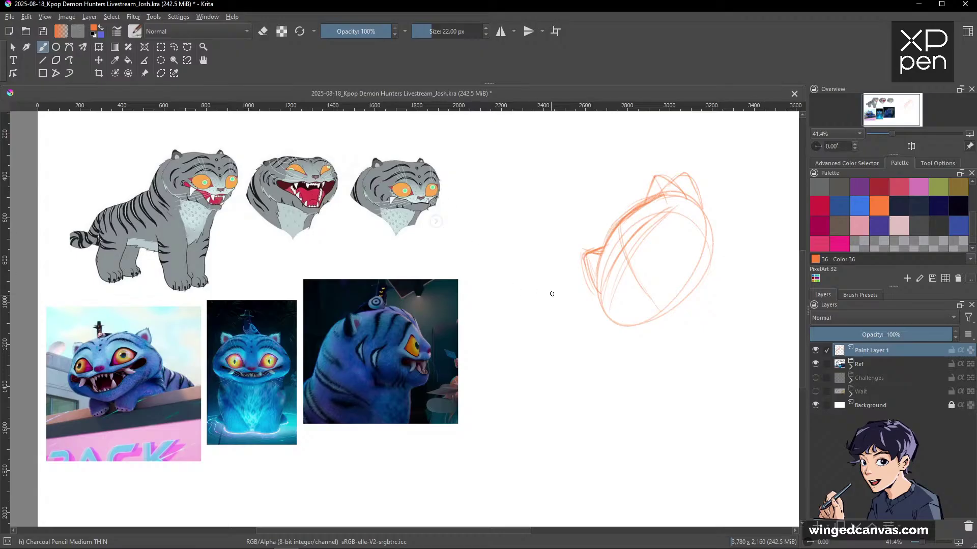
key(space)
drag(484, 197, 491, 216)
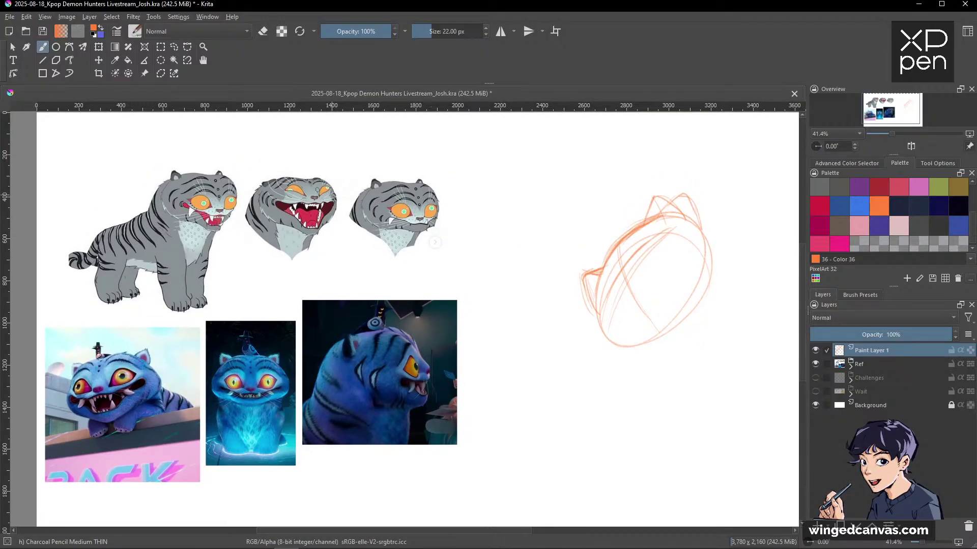
mouse_move(158, 132)
mouse_down()
mouse_move(162, 157)
mouse_move(165, 139)
mouse_move(176, 149)
mouse_move(201, 130)
mouse_move(249, 148)
mouse_up()
mouse_move(255, 119)
mouse_down()
mouse_move(262, 147)
mouse_move(278, 134)
mouse_up()
drag(282, 136, 289, 152)
click(284, 128)
drag(301, 126, 302, 157)
drag(293, 137, 306, 133)
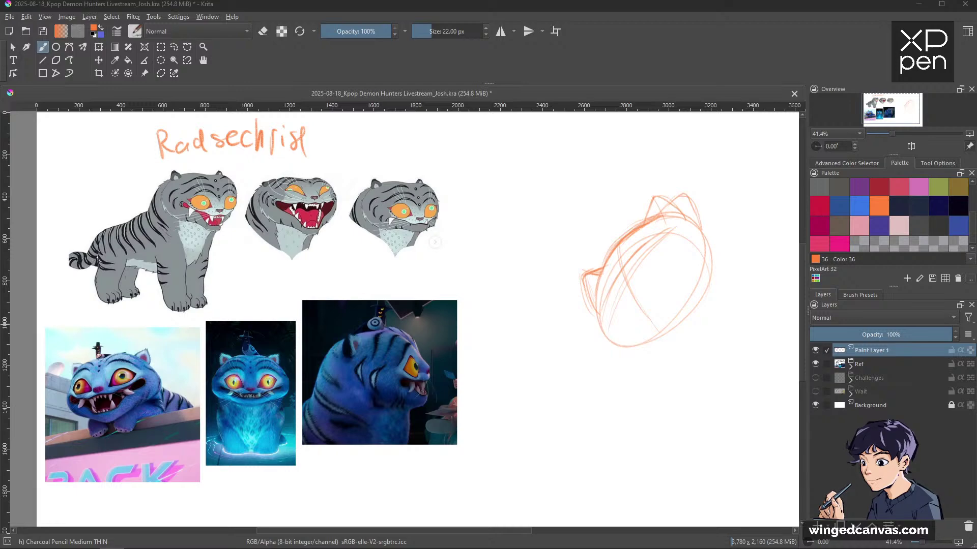
key(alt+Tab)
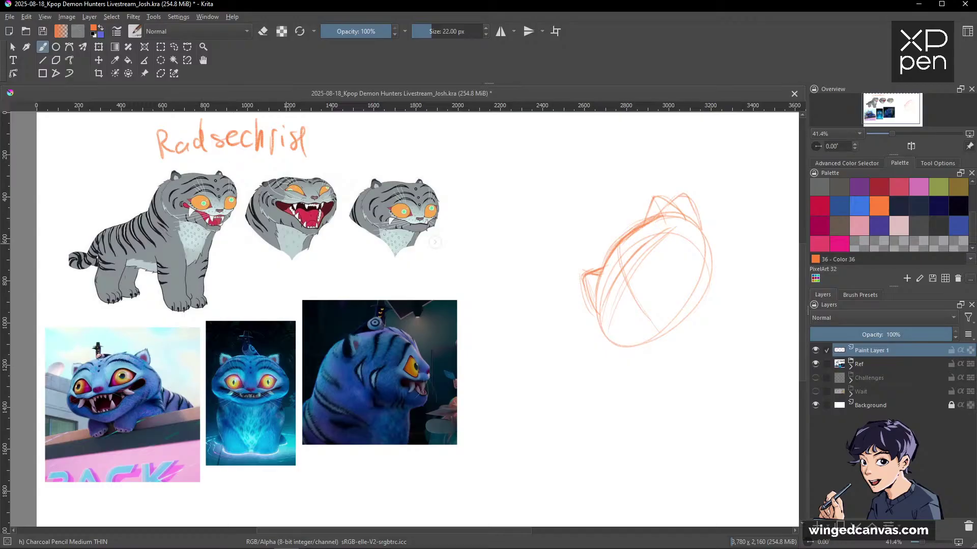
Erase the outer part of the upper ear with the Eraser Circle brush and return to the charcoal pencil.
key(space)
drag(725, 273, 706, 269)
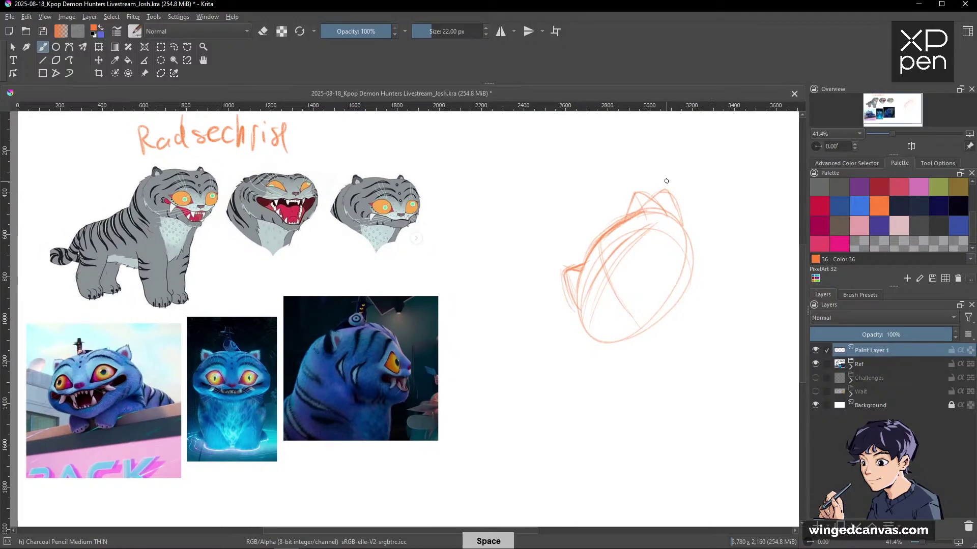
key(e)
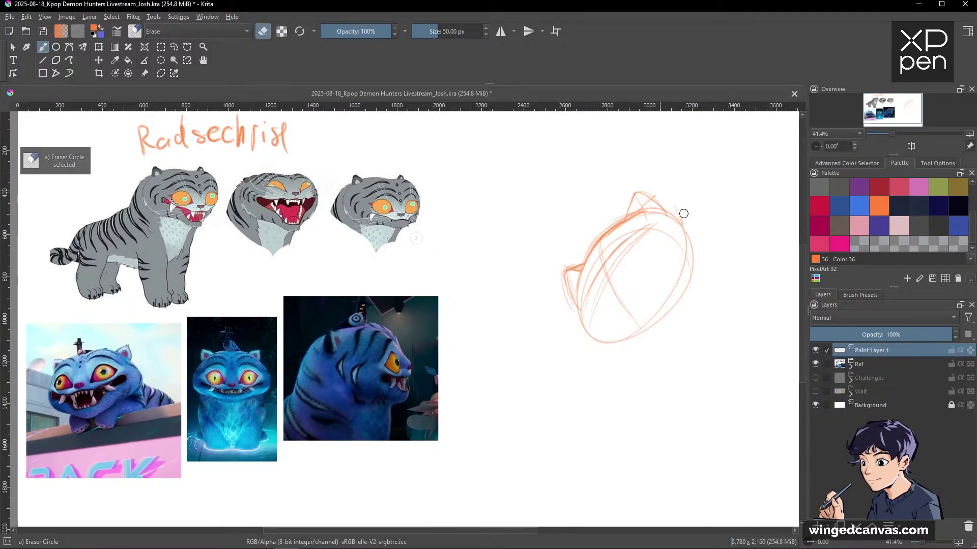
key(slash)
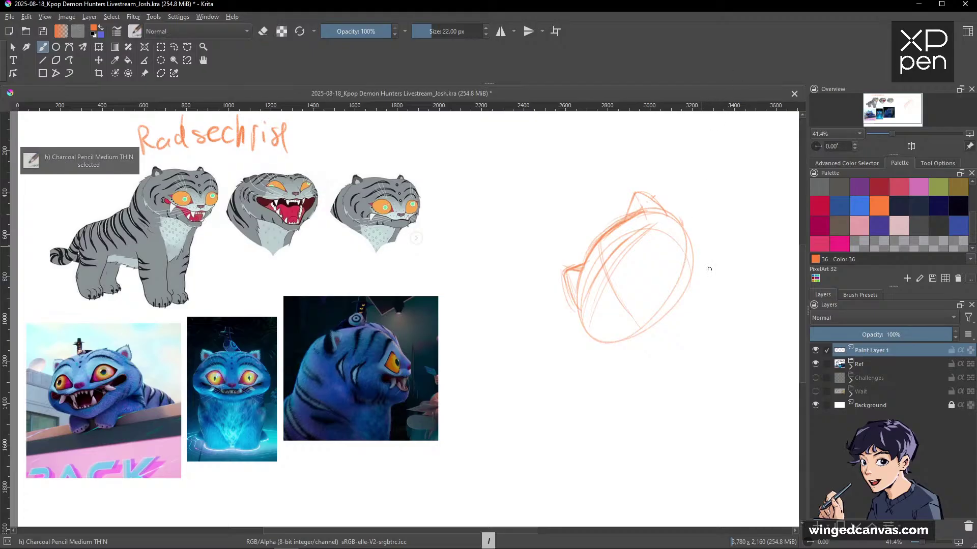
Sketch a small oval nose where the two face guidelines cross.
key(space)
drag(723, 285, 704, 259)
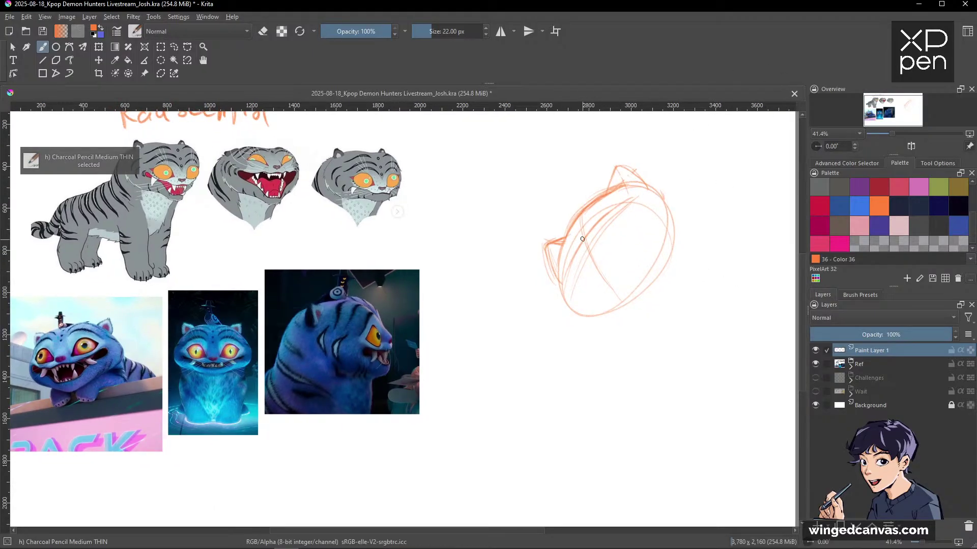
drag(584, 240, 589, 248)
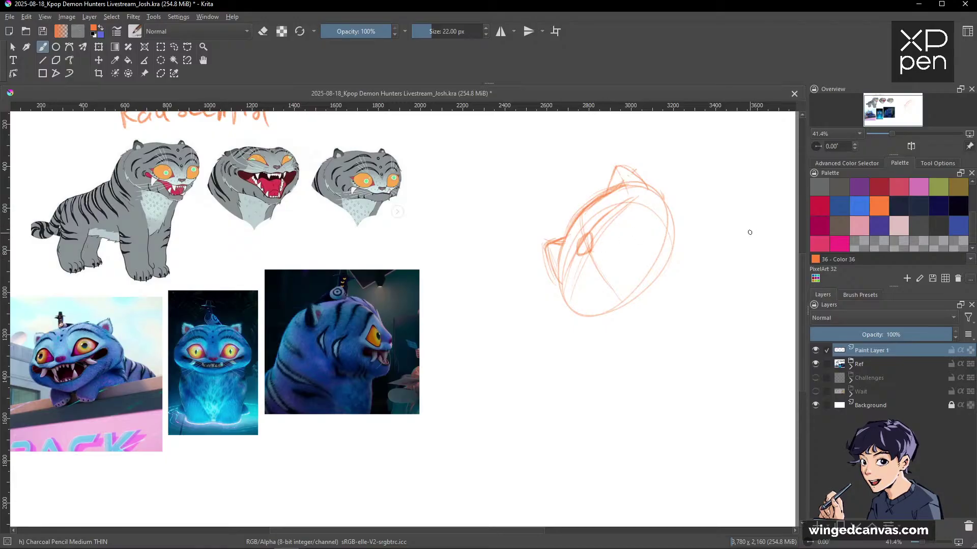
Strengthen the head's outer contour on both sides and rough in an eye shape on each side of the nose.
key(ctrl)
mouse_move(561, 243)
mouse_down()
mouse_move(560, 273)
mouse_move(553, 266)
mouse_move(563, 264)
mouse_move(572, 307)
mouse_up()
mouse_move(655, 190)
mouse_down()
mouse_move(675, 210)
mouse_move(682, 245)
mouse_up()
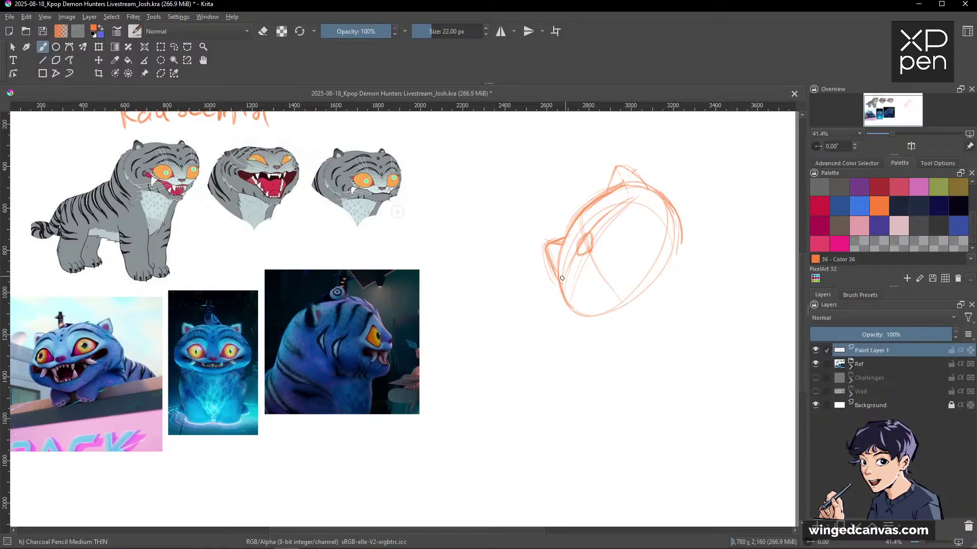
drag(562, 294, 576, 325)
drag(687, 232, 601, 306)
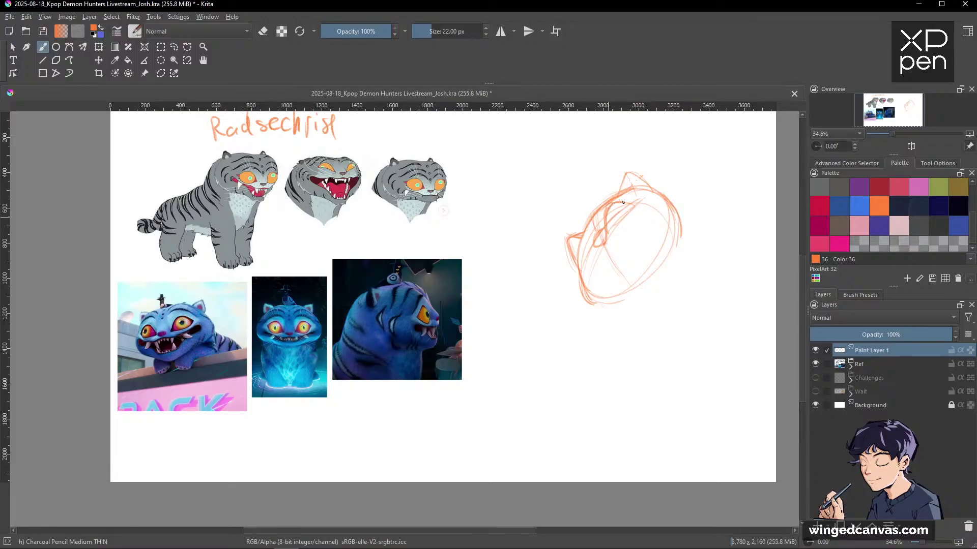
mouse_move(632, 208)
mouse_down()
mouse_move(607, 230)
mouse_move(626, 202)
mouse_up()
drag(581, 265, 582, 242)
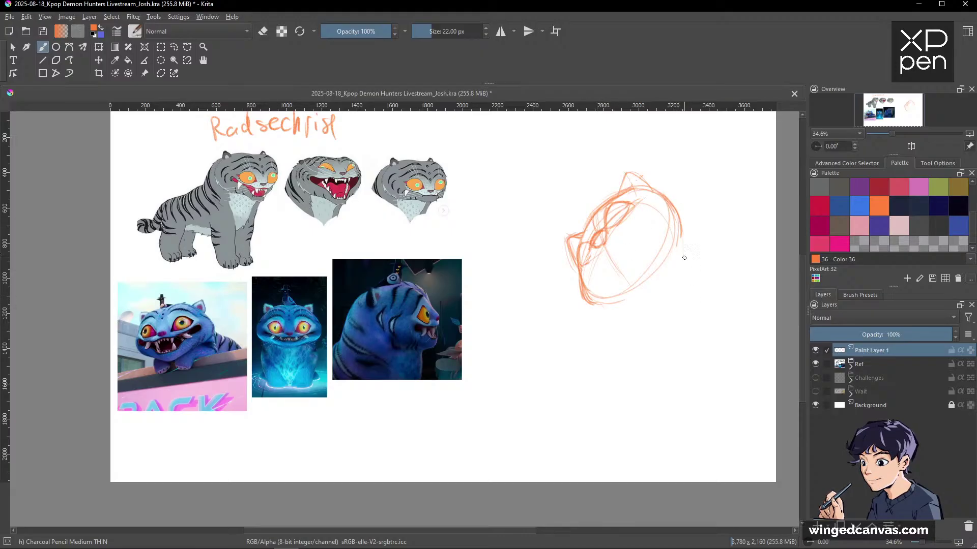
Rough in the tiger's body below the head: the neck, the front leg and the long curved back down to the rump.
drag(678, 216, 698, 299)
drag(601, 310, 596, 366)
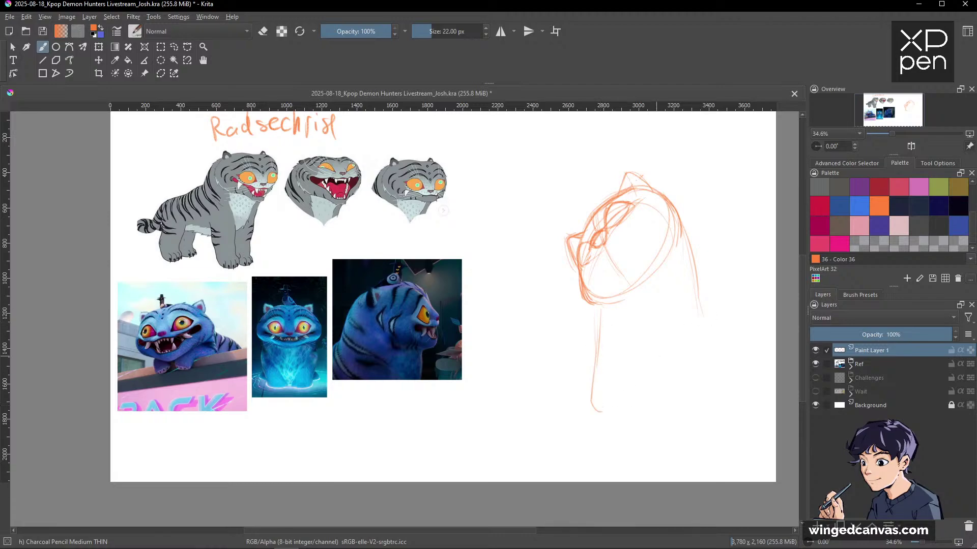
drag(702, 259, 727, 304)
mouse_move(701, 269)
mouse_down()
mouse_move(732, 308)
mouse_move(751, 355)
mouse_up()
drag(749, 370, 746, 404)
drag(736, 311, 749, 383)
mouse_move(735, 310)
mouse_down()
mouse_move(746, 425)
mouse_move(751, 415)
mouse_up()
Sketch the second front leg with its paw and the hind leg line, and reinforce the curve of the back.
drag(652, 380, 652, 414)
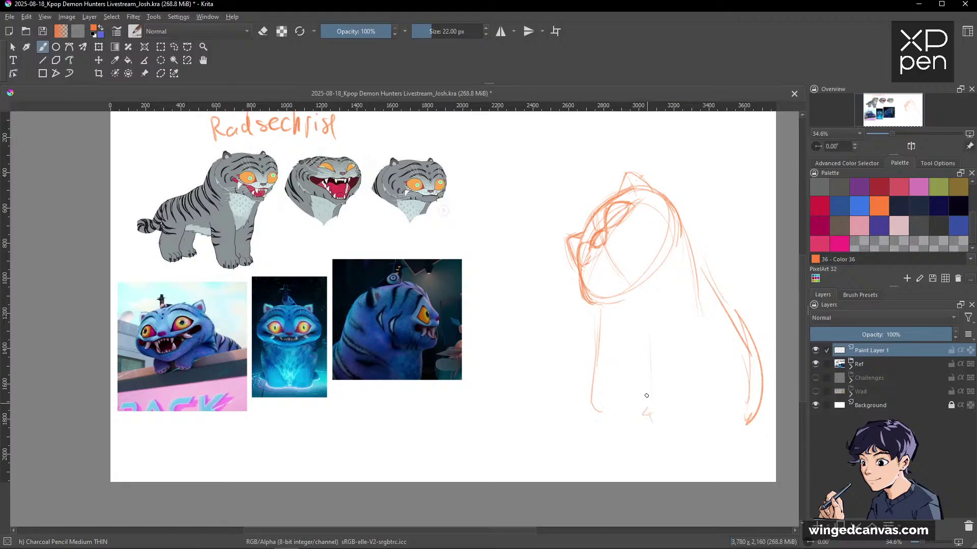
mouse_move(647, 363)
mouse_down()
mouse_move(645, 421)
mouse_move(683, 420)
mouse_up()
drag(723, 337, 698, 414)
mouse_move(713, 265)
mouse_down()
mouse_move(750, 324)
mouse_move(755, 423)
mouse_up()
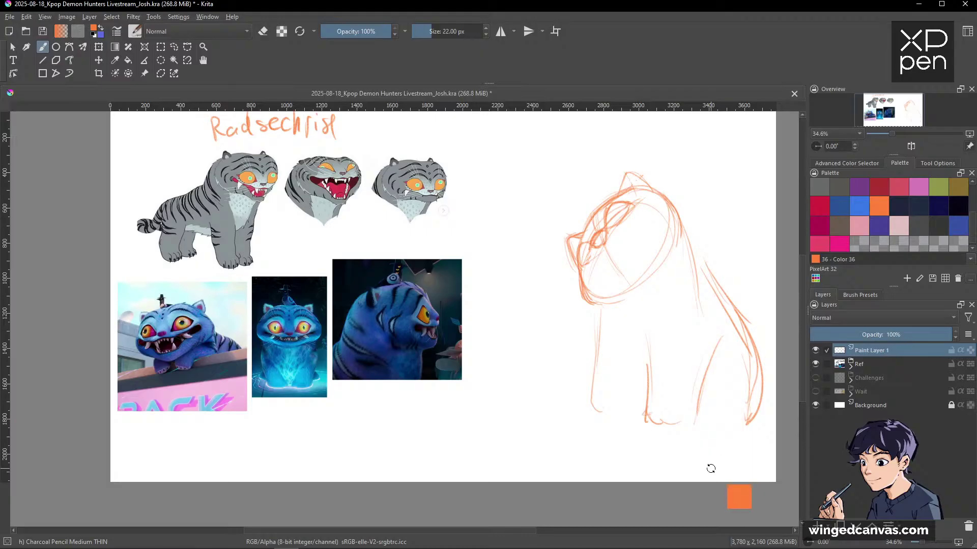
Lasso the whole tiger sketch, move it closer to the reference images with the Transform tool, and clear the selection.
key(ctrl+t)
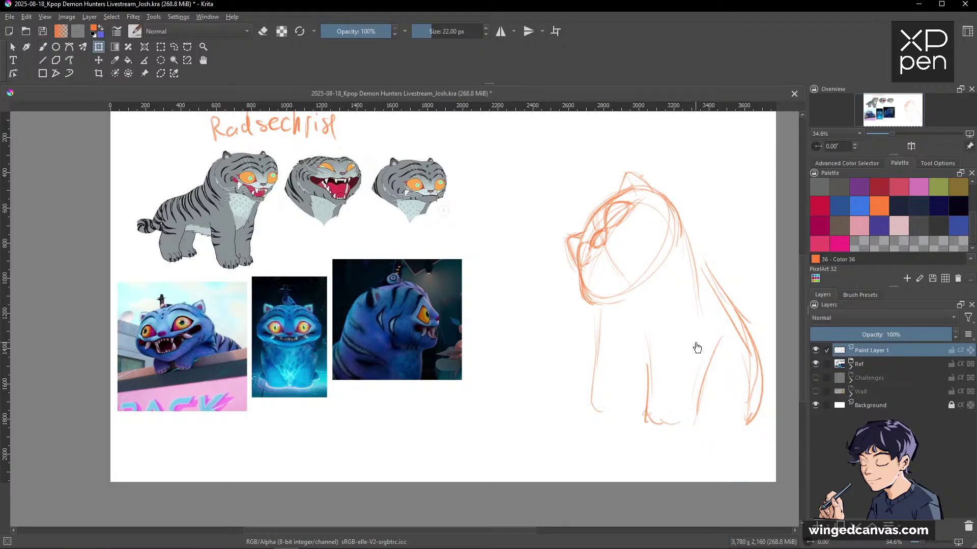
key(ctrl+r)
mouse_move(699, 167)
mouse_down()
mouse_move(539, 392)
mouse_move(769, 303)
mouse_move(733, 233)
mouse_up()
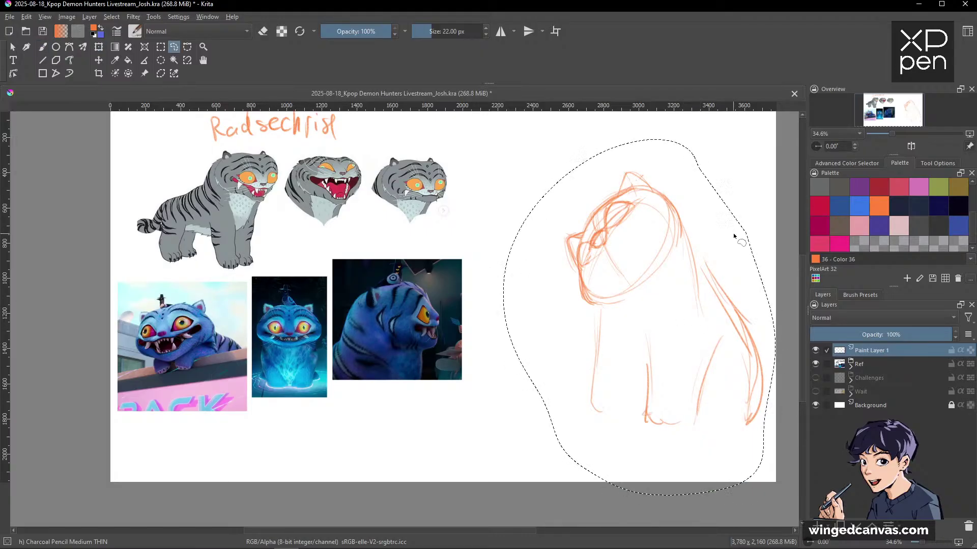
key(ctrl+t)
drag(712, 304, 654, 302)
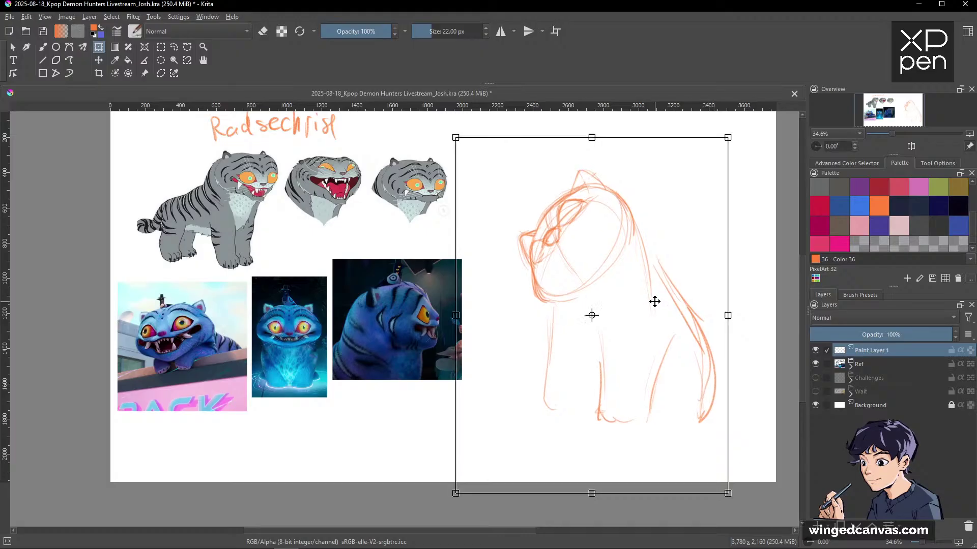
key(Return)
key(ctrl+shift+a)
Draw a continuous back contour from the head to the rump and darken the chin and lower jaw.
key(b)
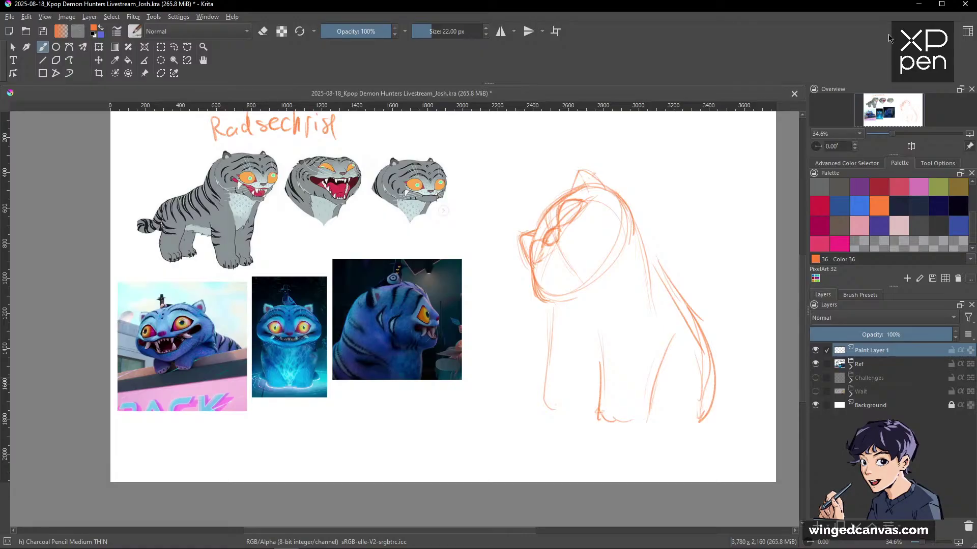
drag(623, 204, 717, 349)
drag(538, 288, 549, 315)
mouse_move(532, 271)
mouse_down()
mouse_move(551, 309)
mouse_move(559, 304)
mouse_up()
mouse_move(530, 259)
mouse_down()
mouse_move(538, 302)
mouse_move(533, 265)
mouse_move(538, 297)
mouse_move(542, 264)
mouse_move(535, 287)
mouse_move(528, 265)
mouse_move(540, 296)
mouse_move(531, 267)
mouse_move(537, 286)
mouse_move(566, 287)
mouse_up()
Darken the contour from the back of the head into the shoulder and erase stray lines beside the neck.
key(e)
key(e)
key(e)
key(e)
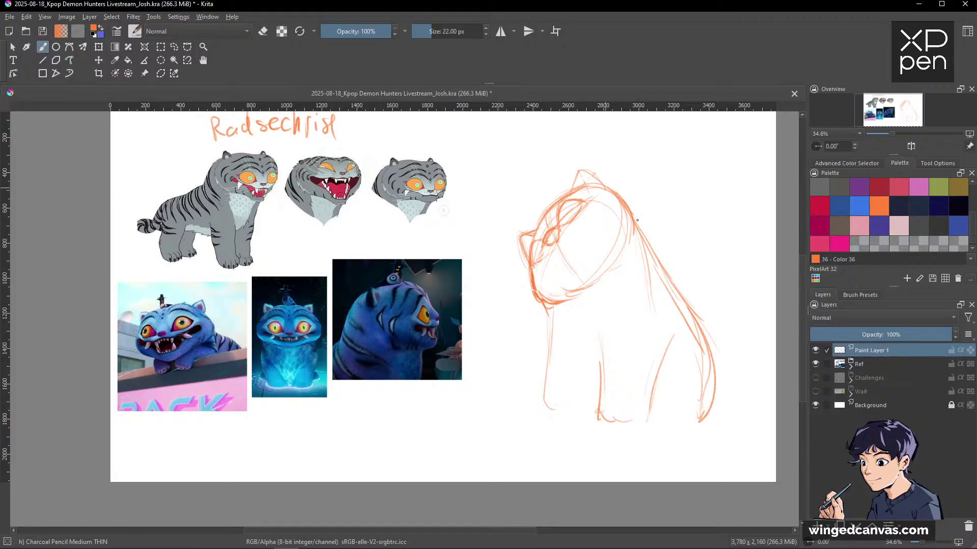
drag(616, 196, 663, 267)
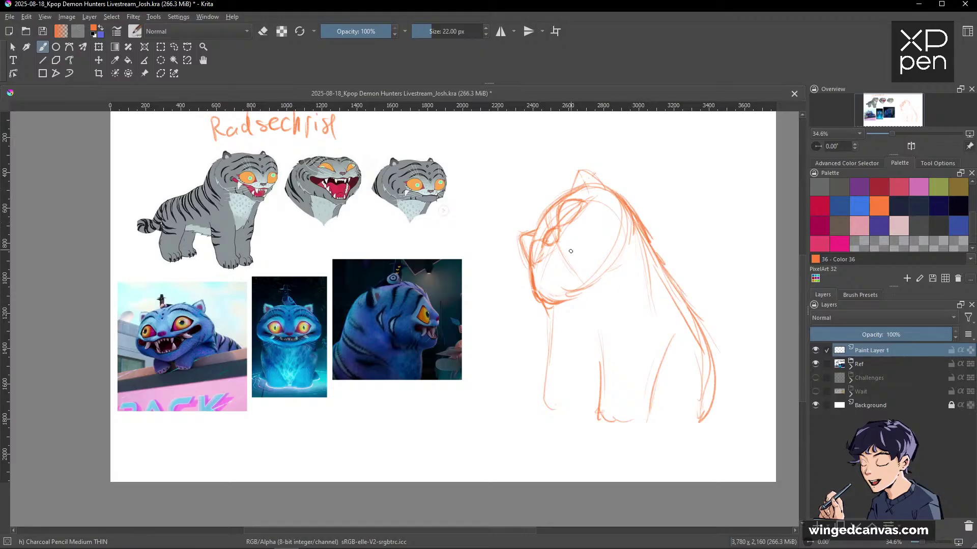
key(e)
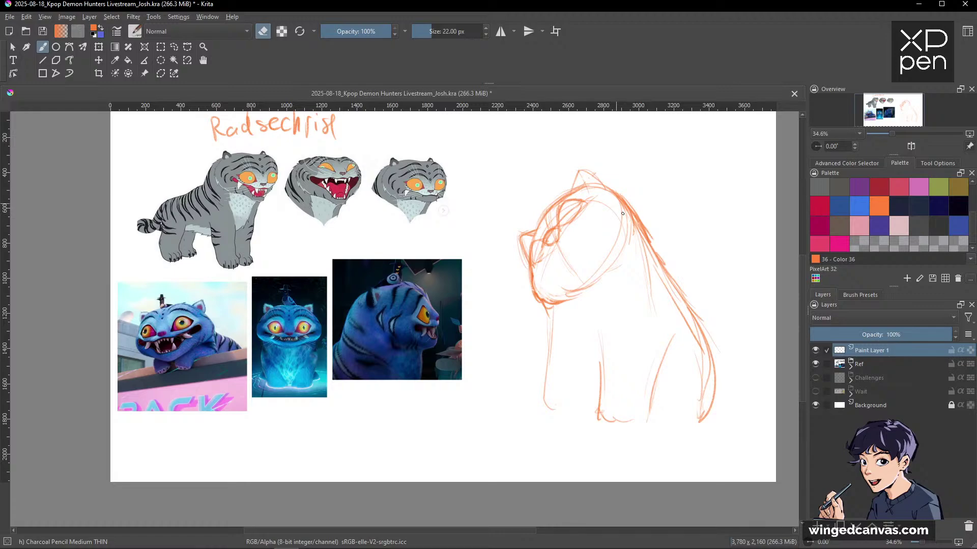
drag(639, 233, 650, 251)
key(e)
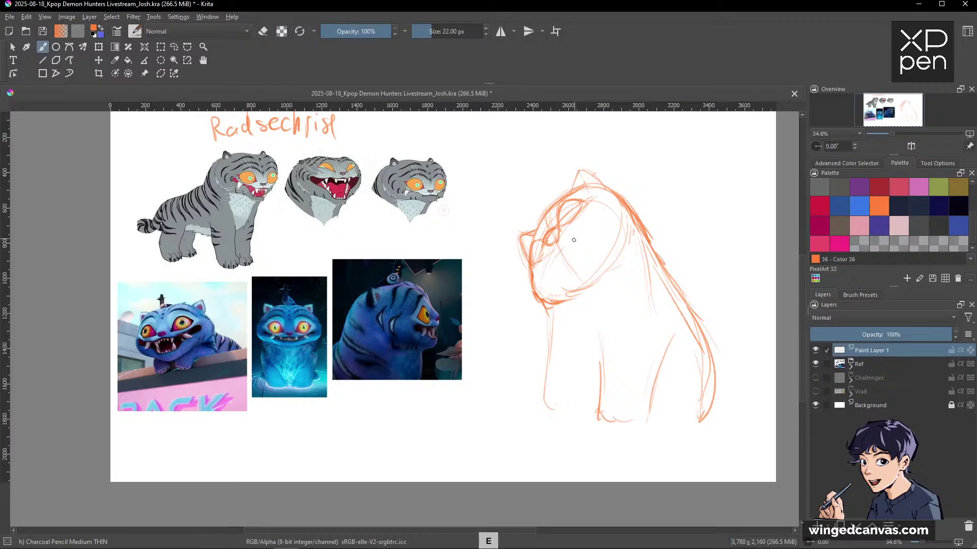
Sketch the wide mouth line curving across the face below the nose, with rounded shapes at both ends.
drag(586, 227, 596, 219)
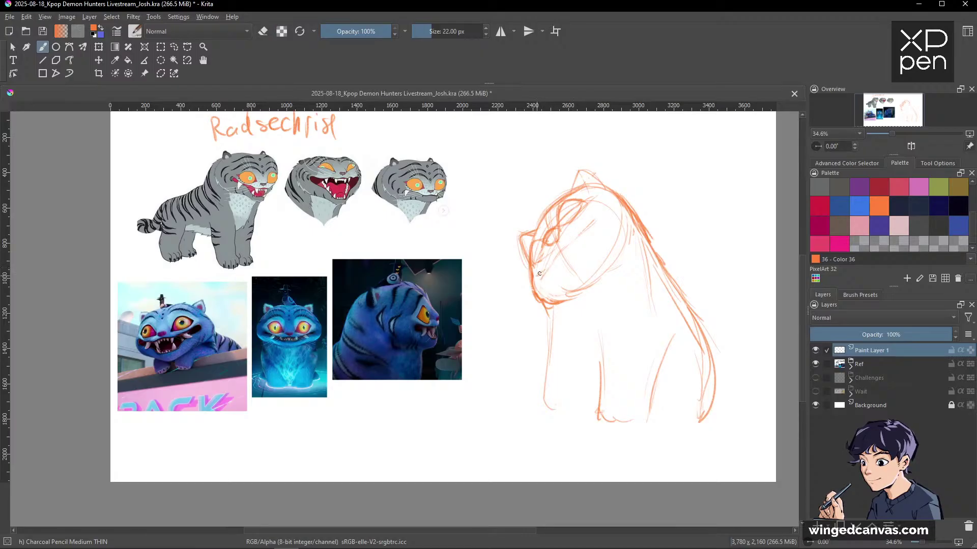
drag(603, 211, 598, 221)
mouse_move(538, 279)
mouse_down()
mouse_move(536, 294)
mouse_move(537, 275)
mouse_up()
drag(613, 204, 590, 227)
Refine the shapes at both ends of the mouth, alternating eraser and pencil, and darken the line joining them.
key(e)
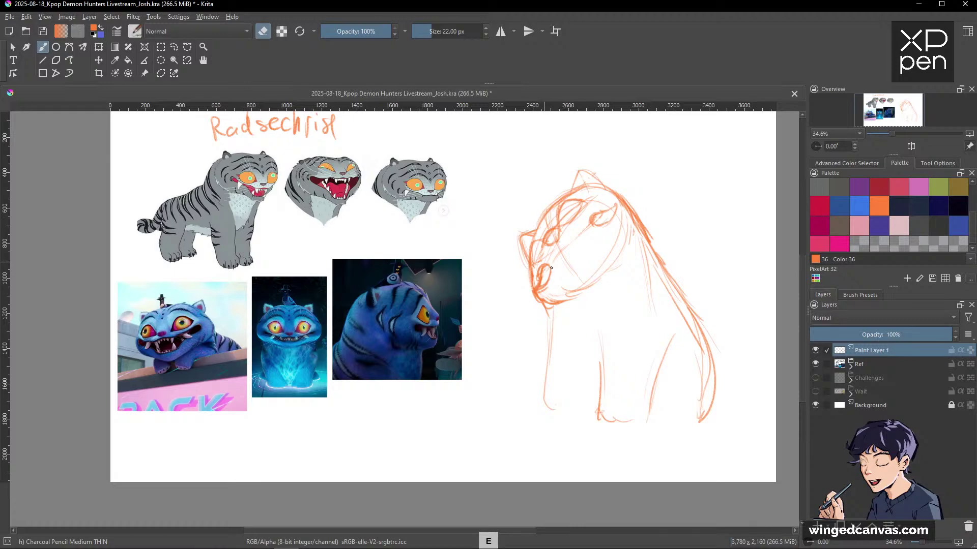
key(e)
key(e)
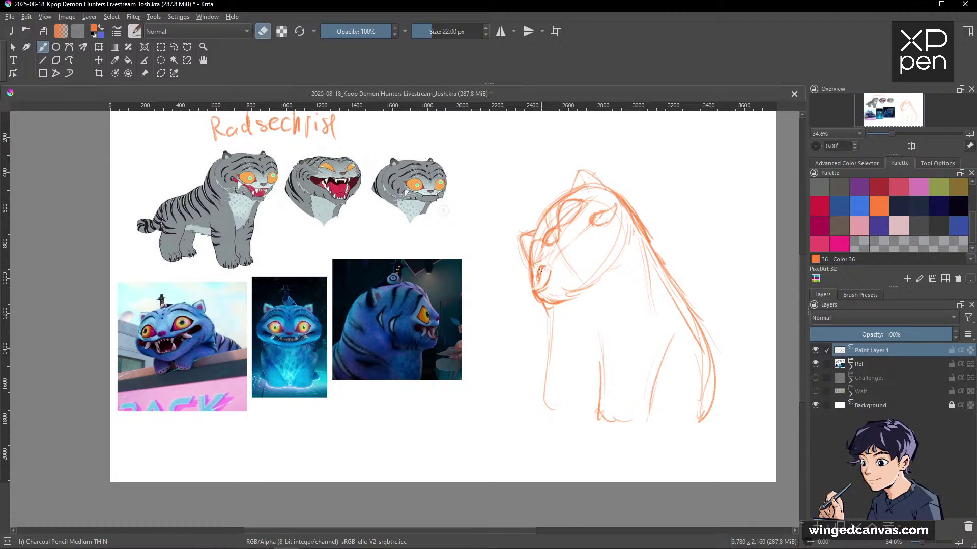
key(e)
key(e)
key(e)
key(e)
key(e)
drag(590, 215, 553, 252)
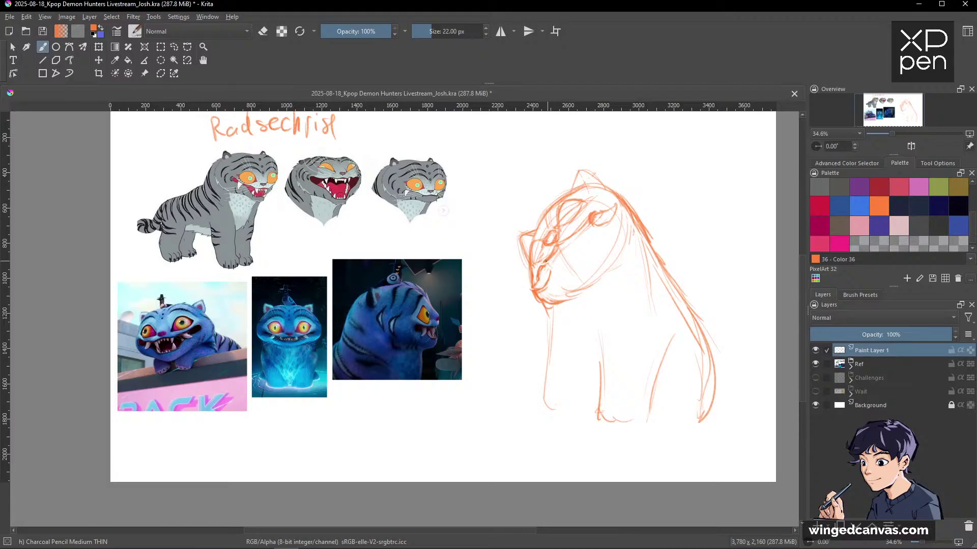
drag(536, 270, 539, 278)
drag(597, 210, 602, 212)
Darken the jawline, extend it into the cheek, and erase the doubled chest lines below the chin.
mouse_move(554, 301)
mouse_down()
mouse_move(577, 295)
mouse_move(556, 299)
mouse_move(625, 247)
mouse_move(602, 286)
mouse_move(634, 273)
mouse_up()
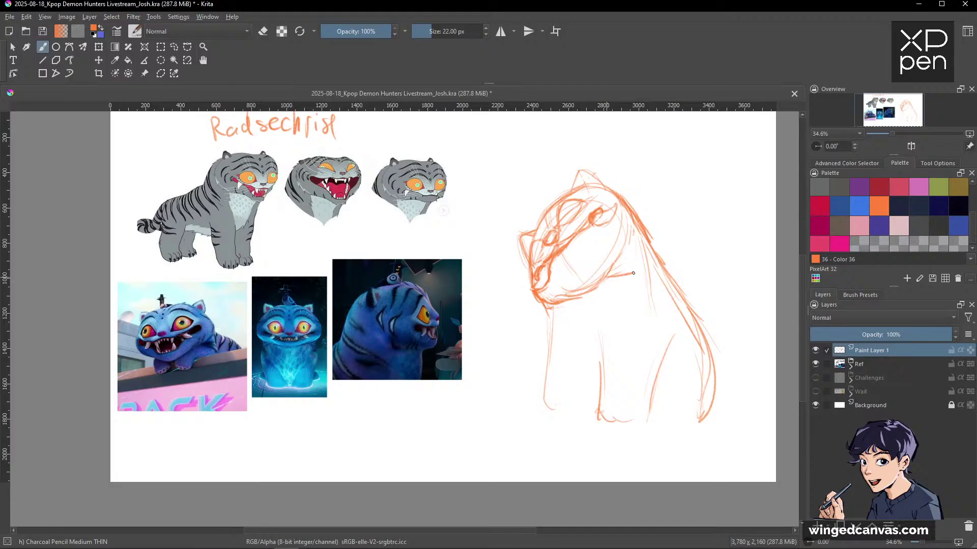
drag(553, 310, 540, 415)
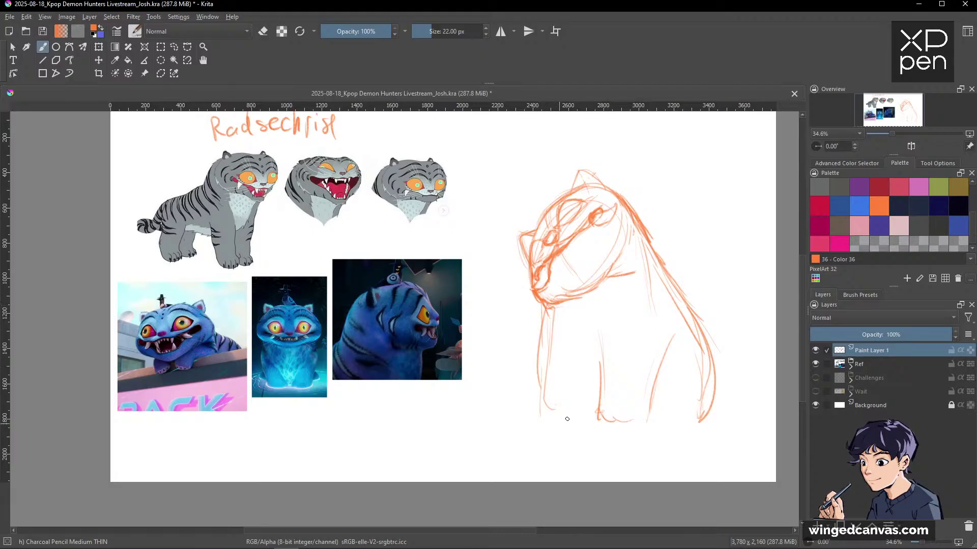
key(e)
drag(543, 346, 547, 307)
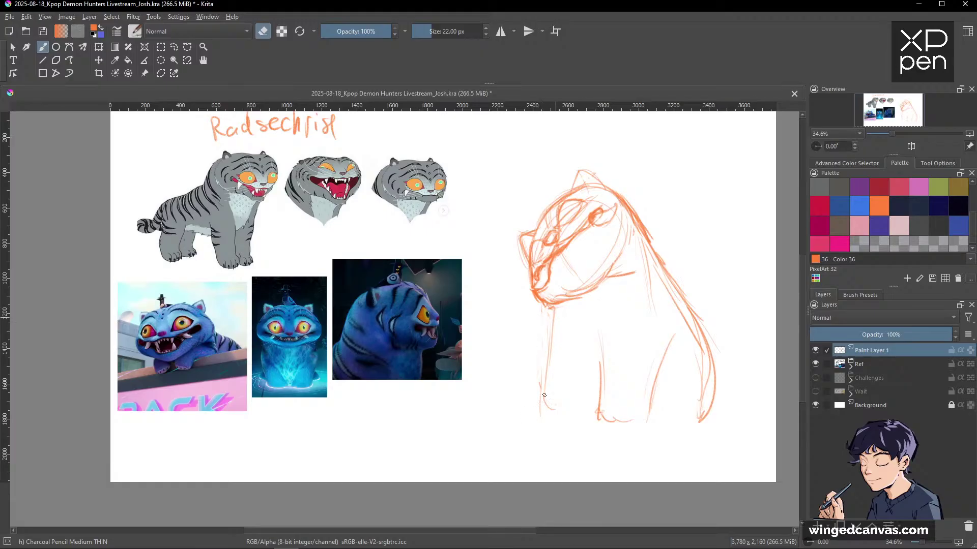
drag(549, 369, 551, 333)
drag(553, 296, 572, 291)
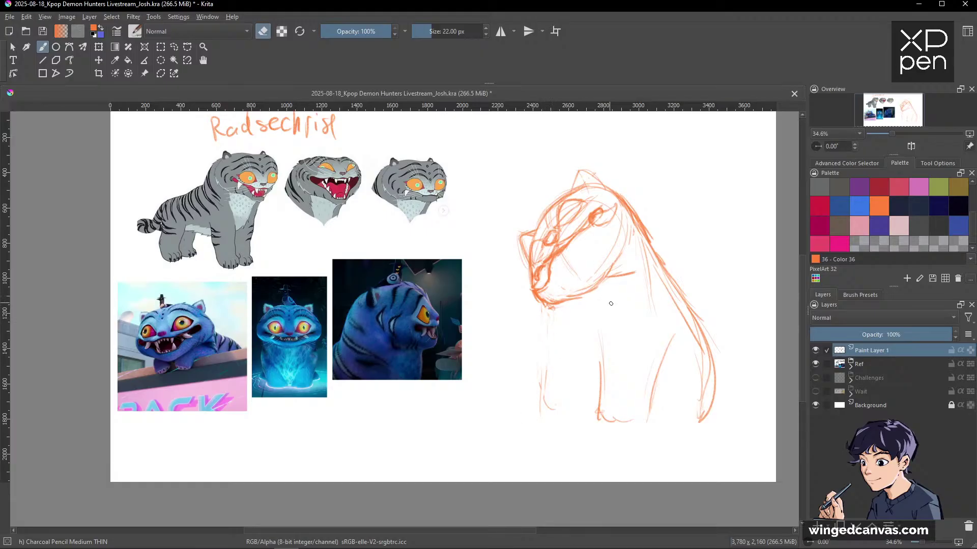
Redraw the chest contour from the chin downward and sketch the far front leg and its foot.
key(e)
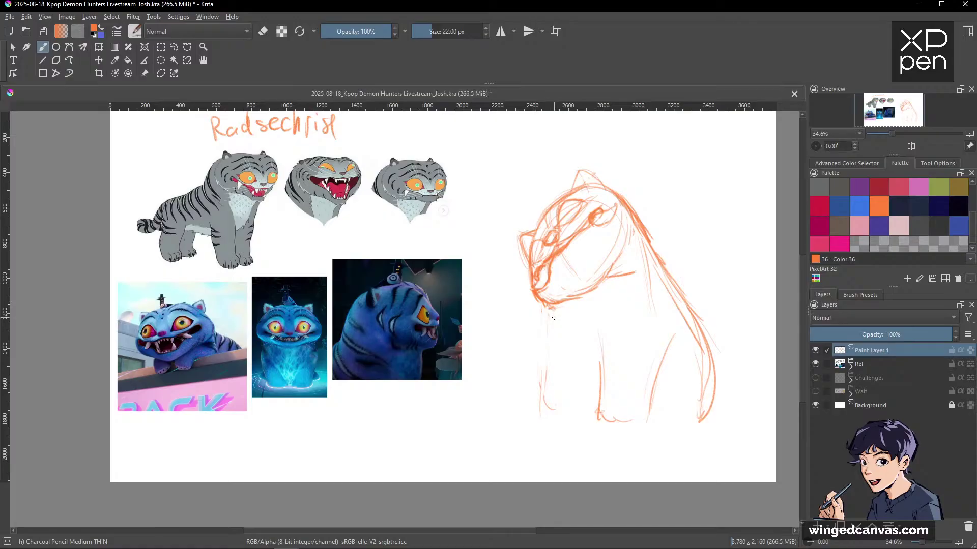
drag(549, 309, 540, 418)
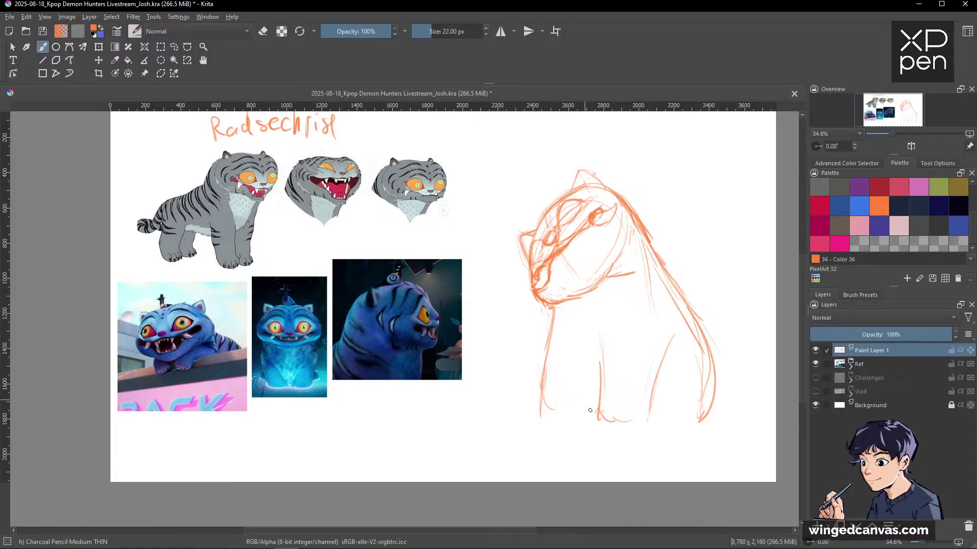
mouse_move(551, 308)
mouse_down()
mouse_move(545, 418)
mouse_move(557, 409)
mouse_up()
mouse_move(551, 338)
mouse_down()
mouse_move(549, 401)
mouse_move(561, 419)
mouse_up()
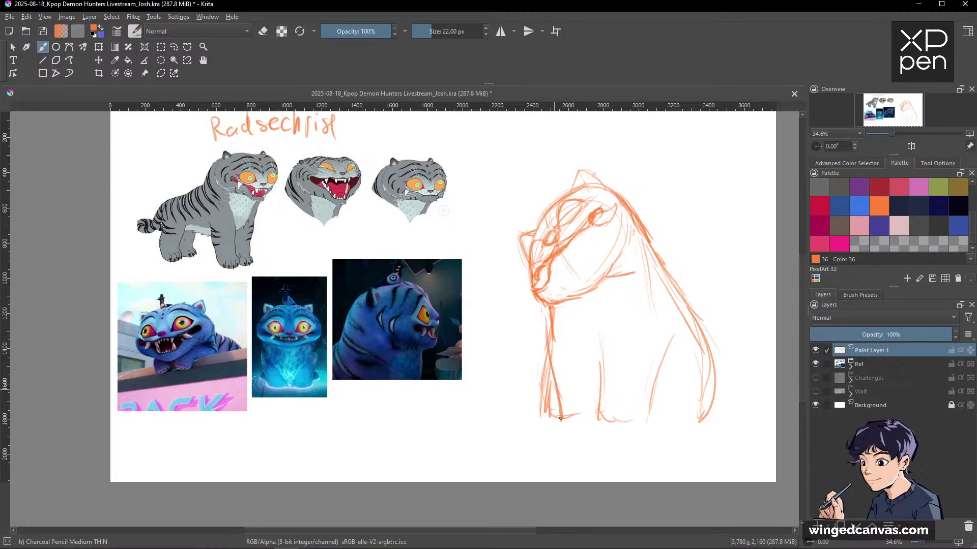
key(slash)
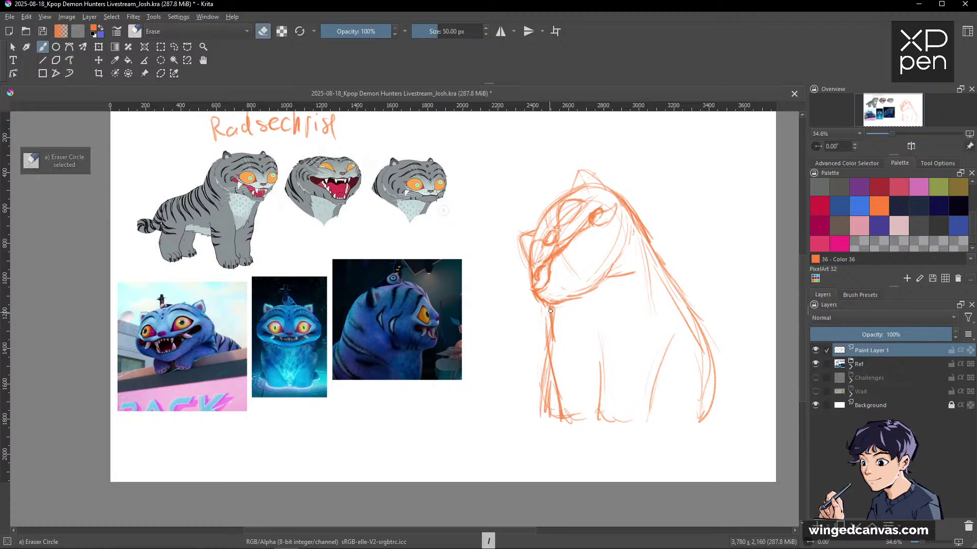
key(slash)
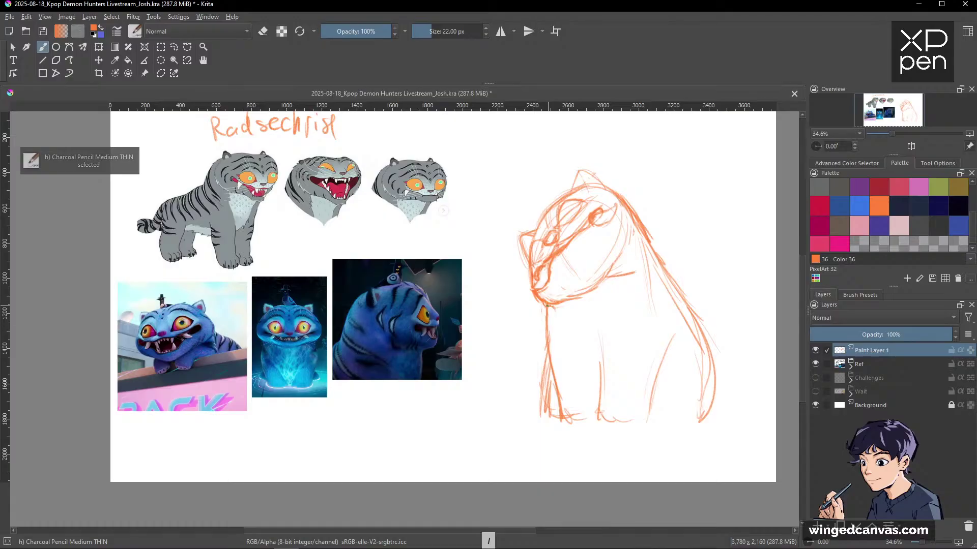
drag(548, 331, 561, 421)
Sketch a curved haunch outline and a rounded paw at the base of the far front leg.
drag(687, 337, 656, 395)
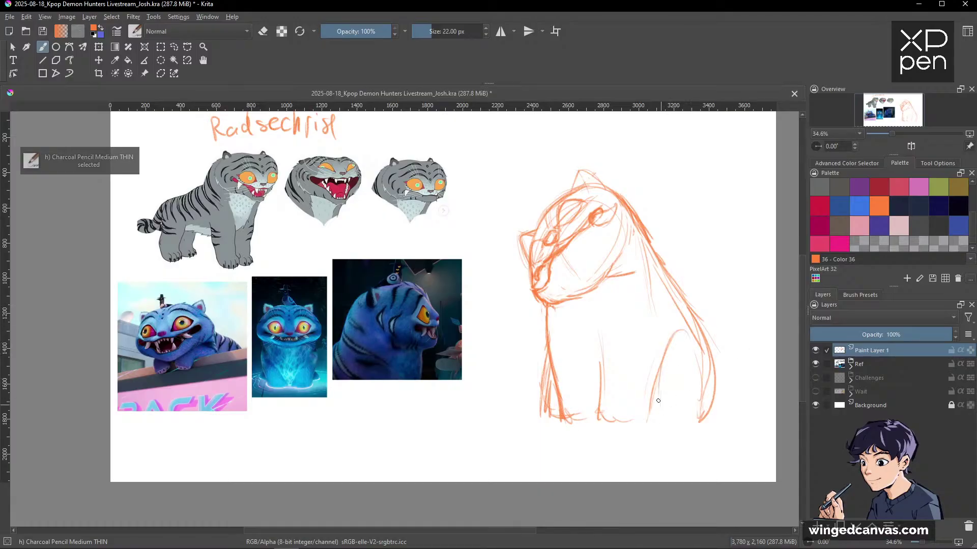
mouse_move(553, 381)
mouse_down()
mouse_move(534, 397)
mouse_move(536, 412)
mouse_move(556, 418)
mouse_up()
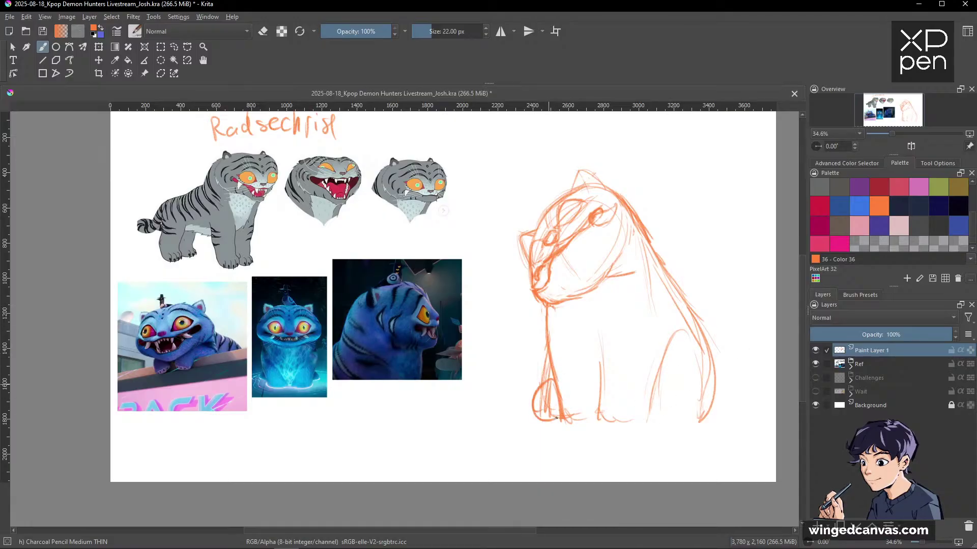
key(slash)
key(slash)
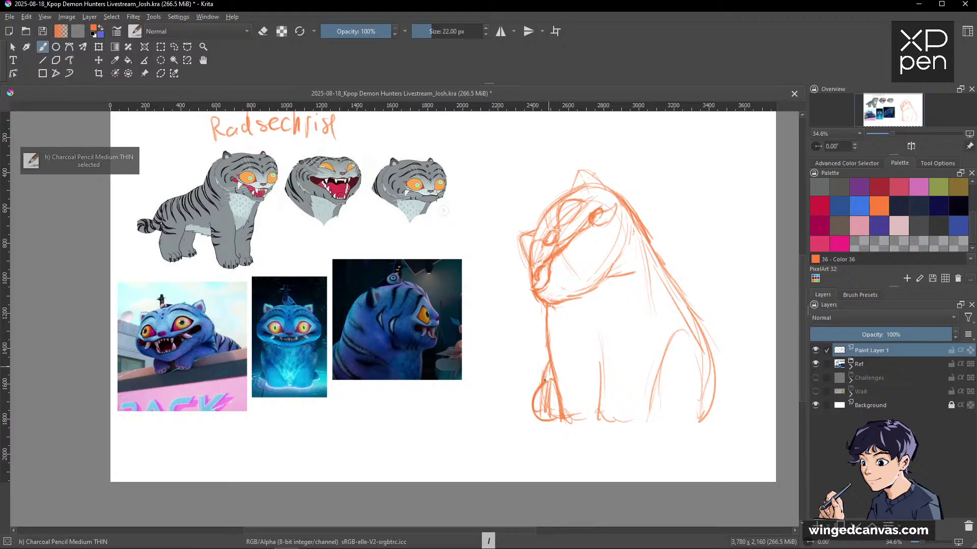
Erase the haunch guidelines and the excess lines along the back, neck and cheek.
key(e)
mouse_move(666, 351)
mouse_down()
mouse_move(654, 392)
mouse_move(677, 295)
mouse_move(639, 231)
mouse_move(671, 298)
mouse_up()
mouse_move(620, 265)
mouse_down()
mouse_move(590, 285)
mouse_move(632, 273)
mouse_move(626, 263)
mouse_up()
key(slash)
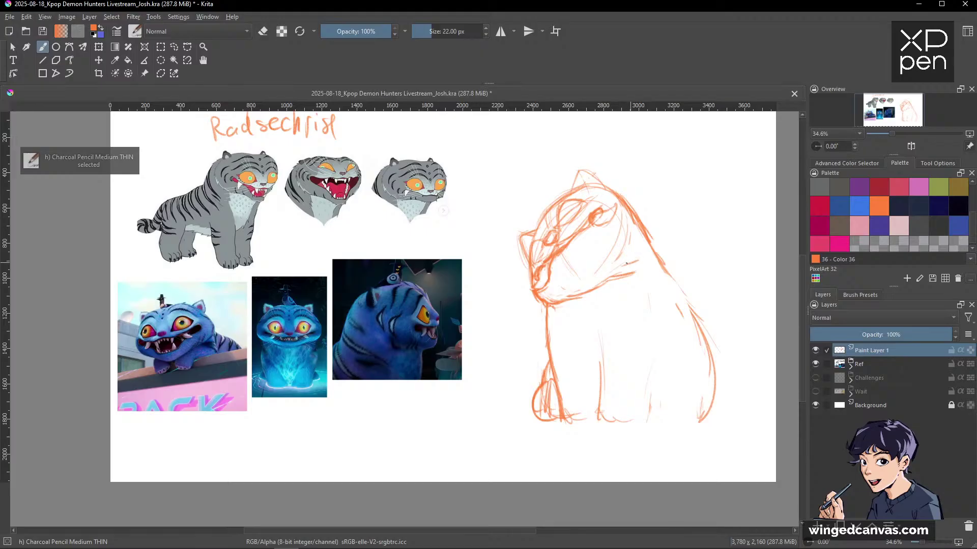
key(slash)
mouse_move(616, 200)
mouse_down()
mouse_move(664, 268)
mouse_move(639, 247)
mouse_up()
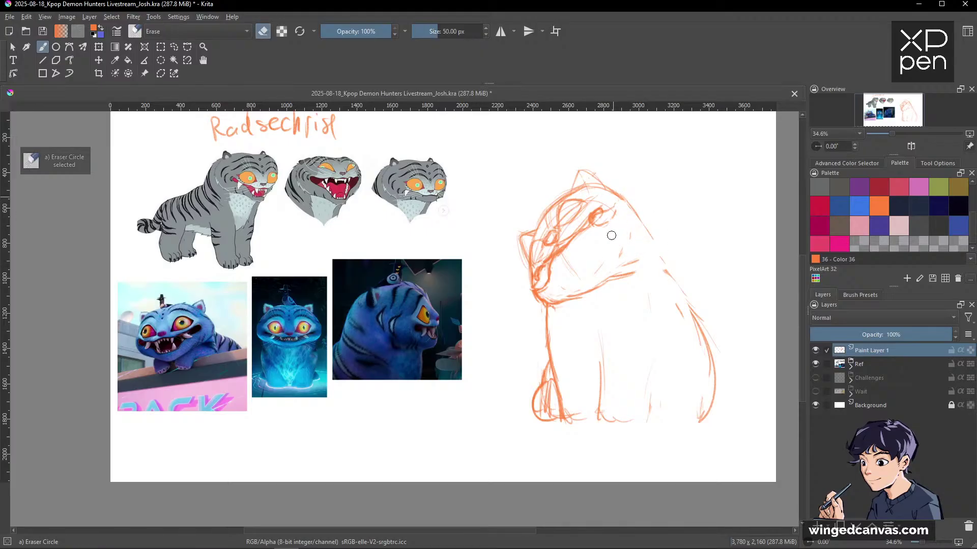
Redraw the back contour behind the head and widen the rump with a fuller outer curve.
key(slash)
drag(631, 206, 664, 270)
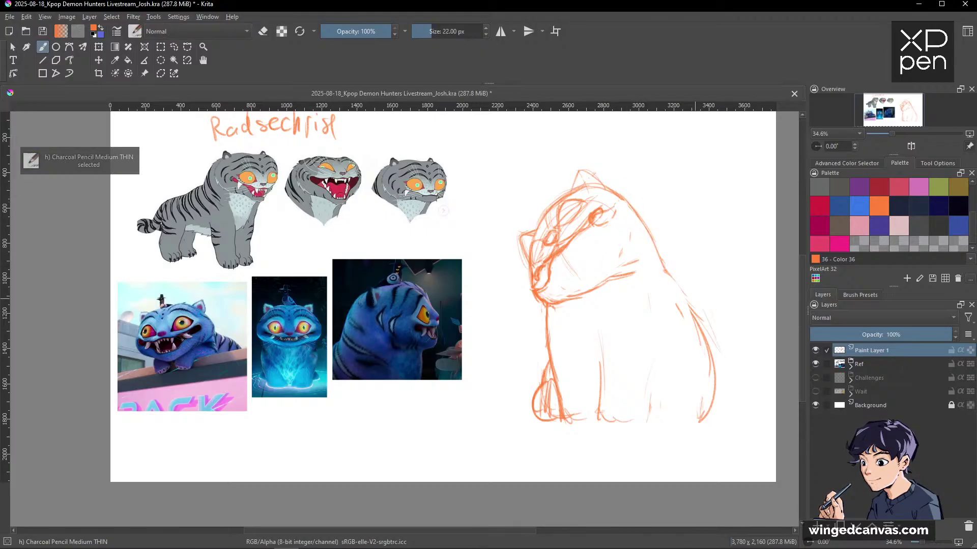
mouse_move(692, 312)
mouse_down()
mouse_move(720, 354)
mouse_move(692, 300)
mouse_move(696, 425)
mouse_up()
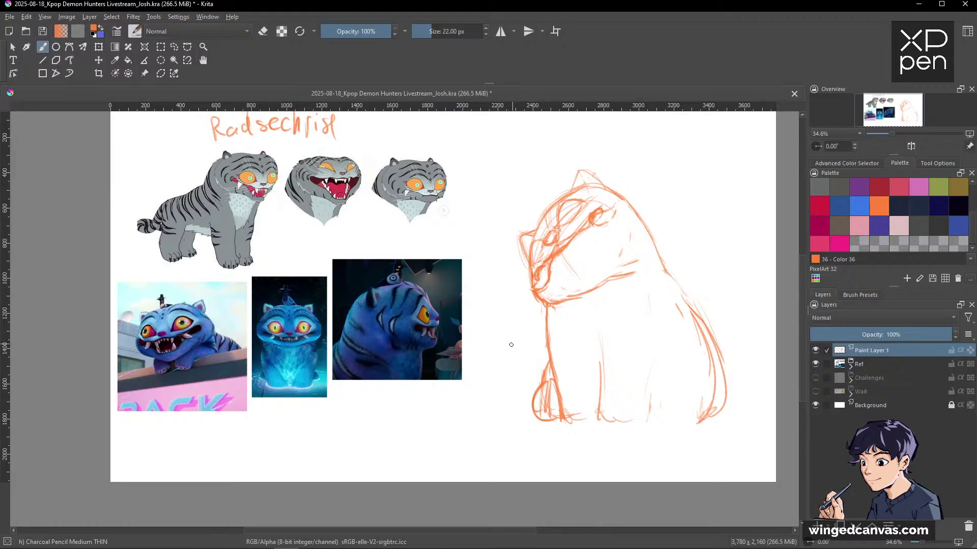
Sketch faint tail curves on both sides of the body and rework the far ear.
mouse_move(511, 346)
mouse_down()
mouse_move(497, 378)
mouse_move(524, 408)
mouse_up()
drag(725, 376, 727, 415)
click(533, 239)
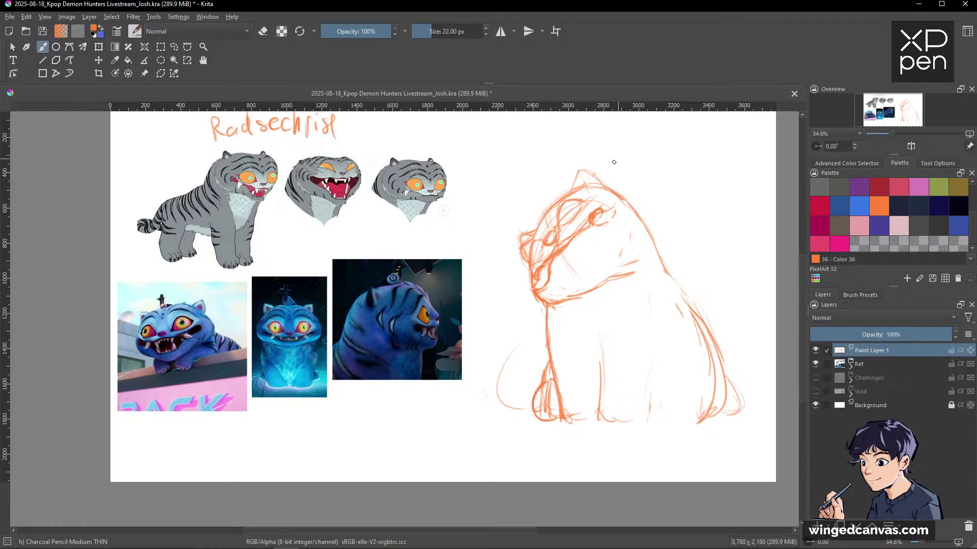
Redraw the pointed ear on top of the head and erase stray lines around both ears.
drag(577, 188, 585, 173)
mouse_move(582, 188)
mouse_down()
mouse_move(592, 171)
mouse_move(610, 190)
mouse_up()
key(slash)
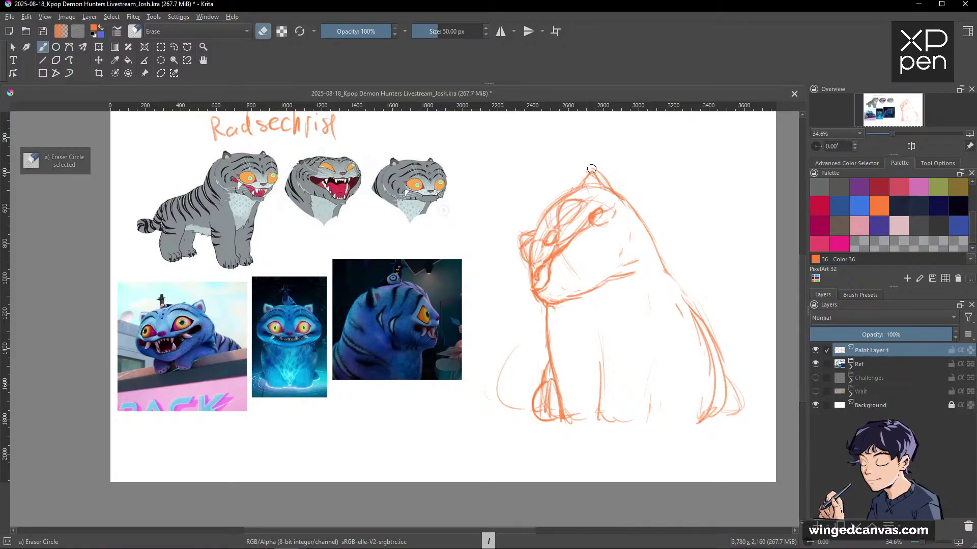
key(slash)
key(e)
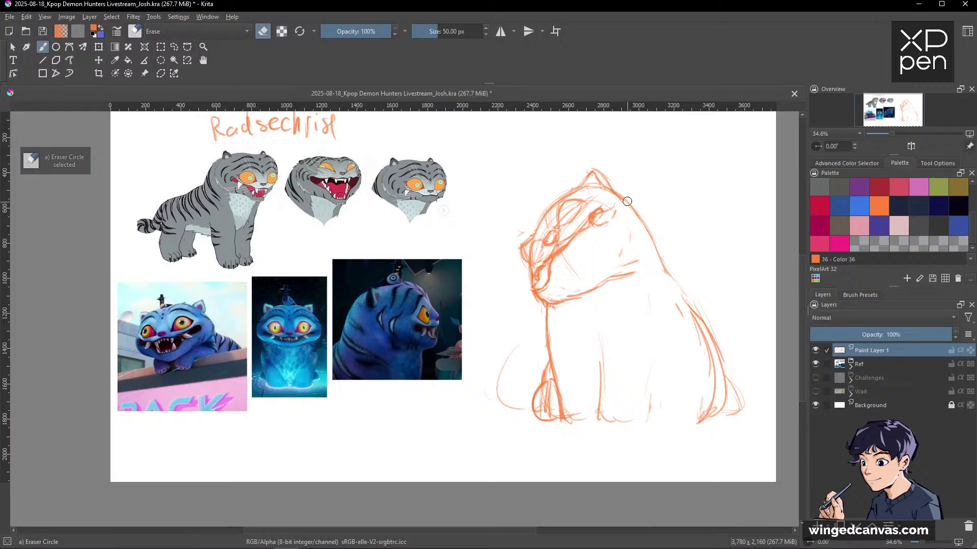
key(slash)
key(slash)
key(slash)
Darken the back contour and sketch the rounded haunch with a large oval hind paw.
mouse_move(612, 189)
mouse_down()
mouse_move(692, 294)
mouse_move(677, 275)
mouse_move(726, 352)
mouse_move(722, 392)
mouse_up()
drag(666, 319, 656, 365)
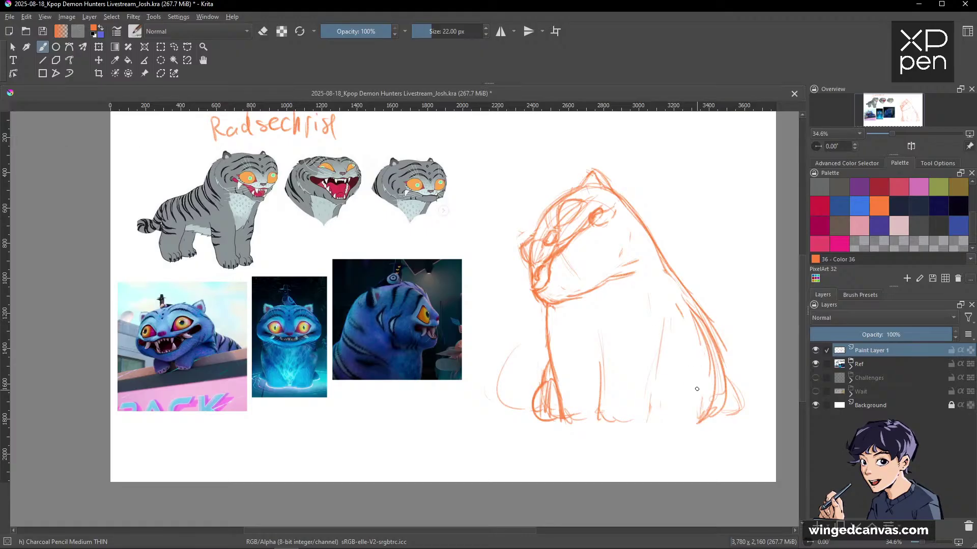
mouse_move(668, 411)
mouse_down()
mouse_move(686, 384)
mouse_move(704, 386)
mouse_move(706, 425)
mouse_up()
drag(710, 321, 720, 406)
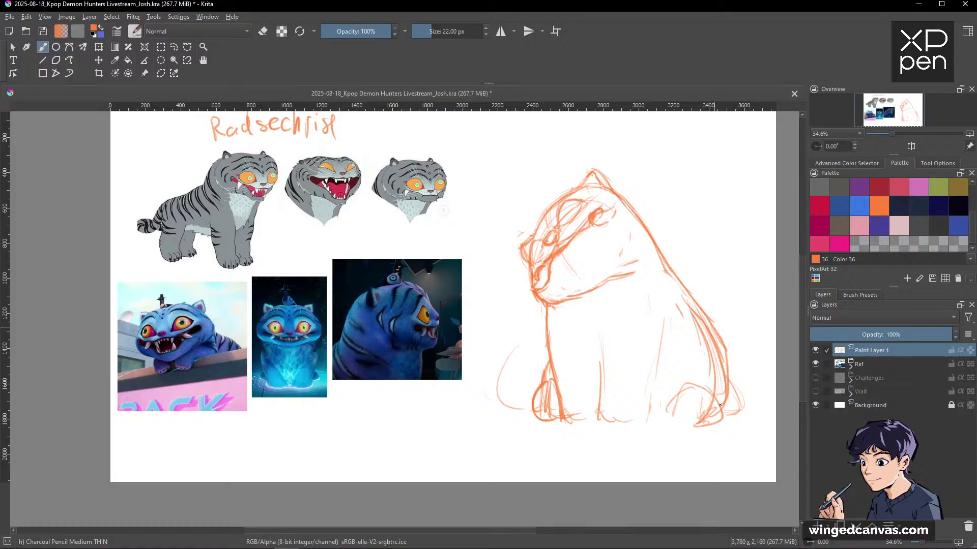
mouse_move(694, 321)
mouse_down()
mouse_move(678, 379)
mouse_move(686, 331)
mouse_move(723, 337)
mouse_move(732, 376)
mouse_up()
drag(549, 341, 545, 384)
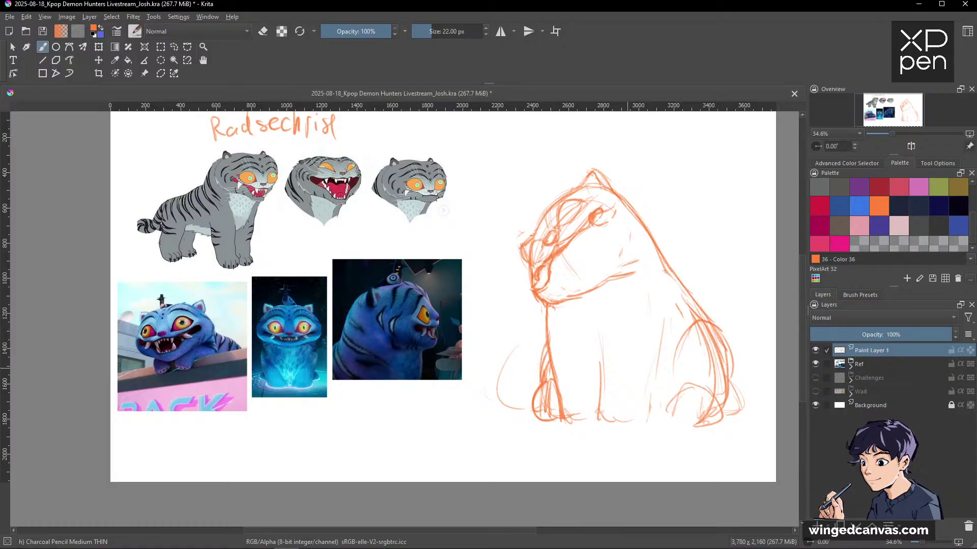
mouse_move(687, 386)
mouse_down()
mouse_move(678, 425)
mouse_move(700, 422)
mouse_move(687, 389)
mouse_up()
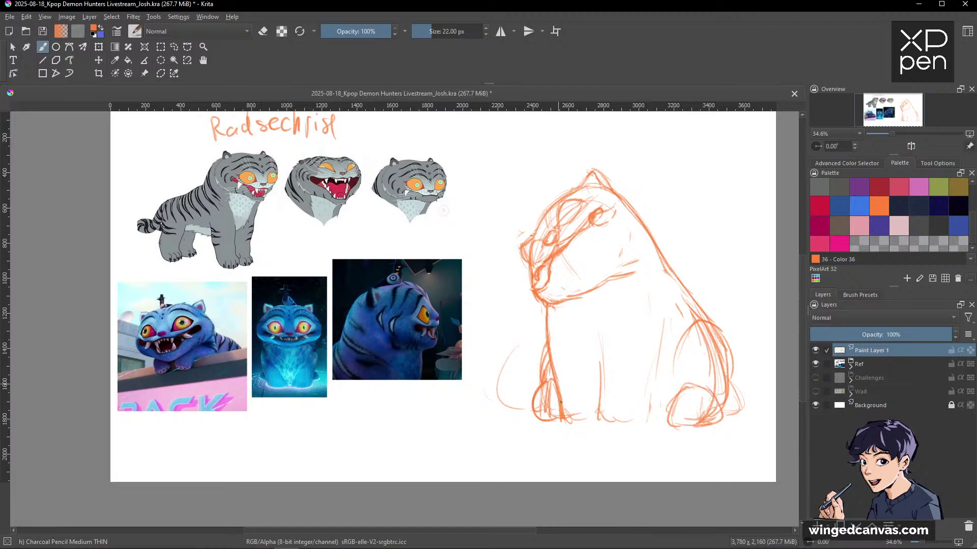
Darken the far front paw and define the inner and outer edges of the near front leg.
mouse_move(560, 396)
mouse_down()
mouse_move(559, 417)
mouse_move(560, 396)
mouse_up()
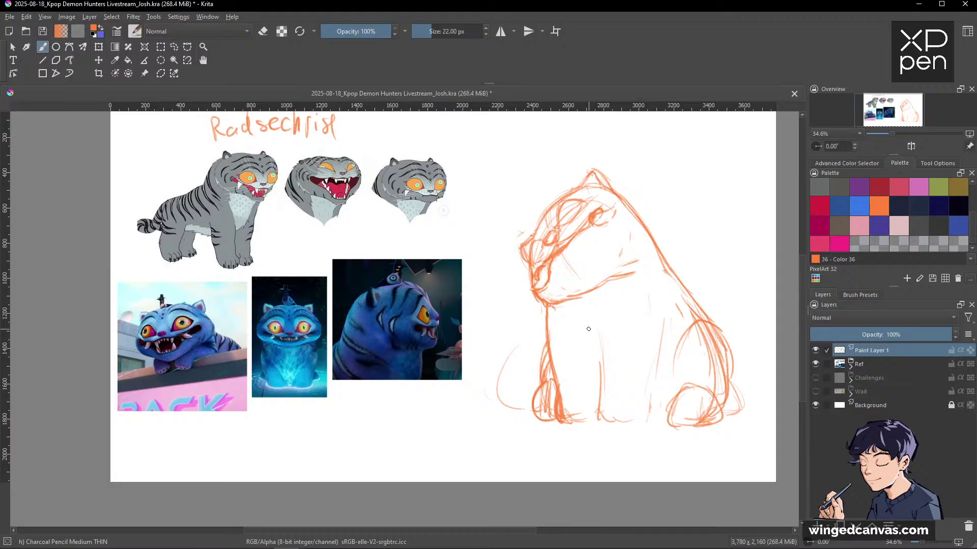
drag(589, 333, 599, 365)
drag(620, 315, 616, 345)
drag(617, 330, 606, 414)
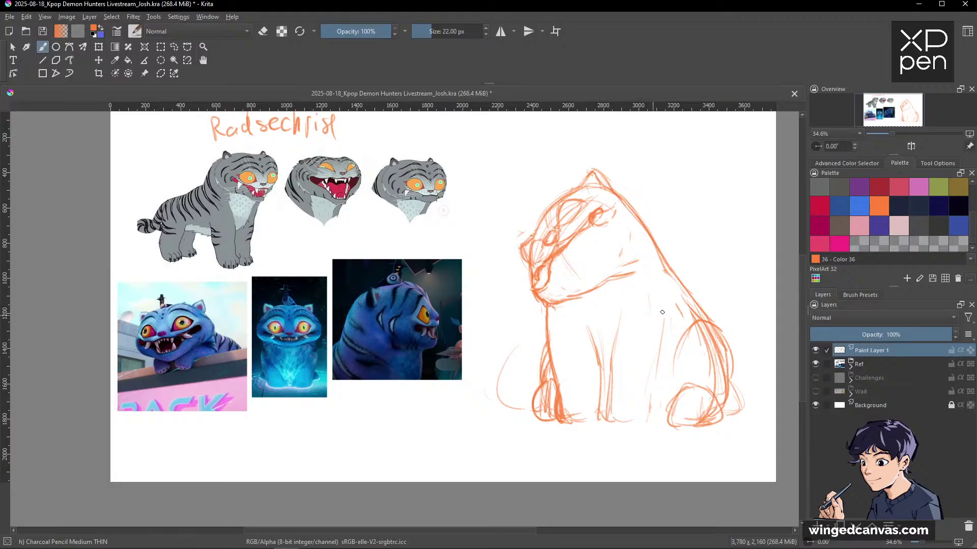
mouse_move(664, 307)
mouse_down()
mouse_move(650, 417)
mouse_move(667, 402)
mouse_move(673, 411)
mouse_up()
drag(616, 391, 611, 407)
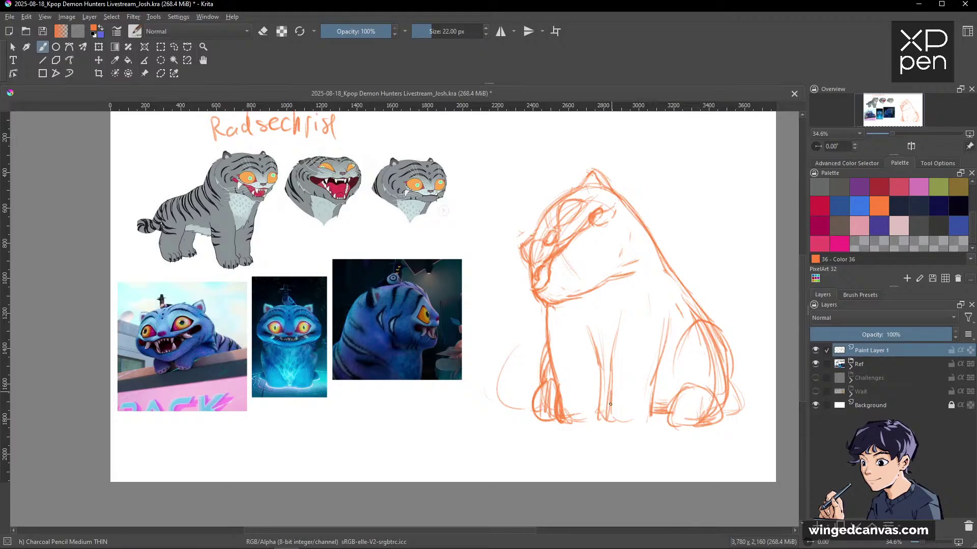
drag(614, 361, 608, 419)
Draw a small faint heart above the tiger's head and add pupils to both eyes.
mouse_move(612, 133)
mouse_down()
mouse_move(610, 192)
mouse_move(634, 169)
mouse_up()
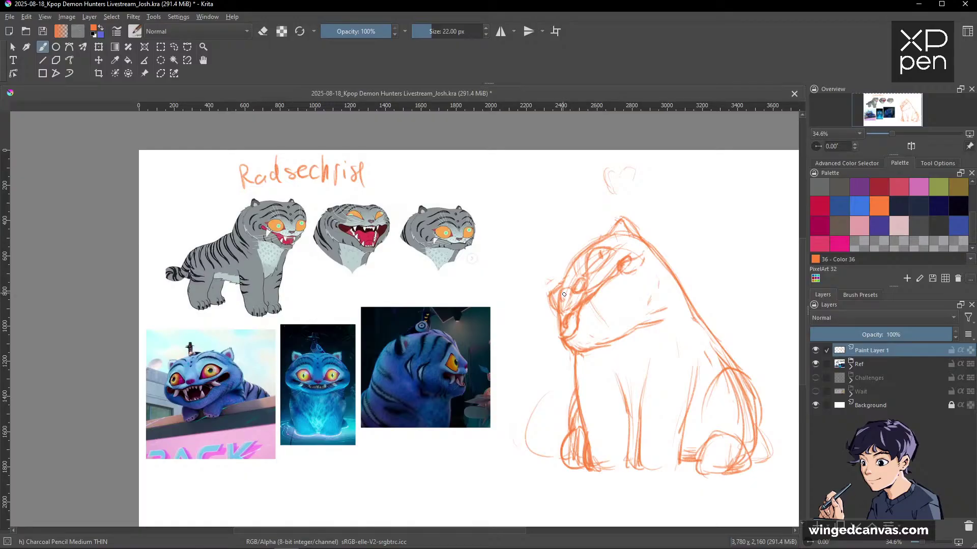
key(e)
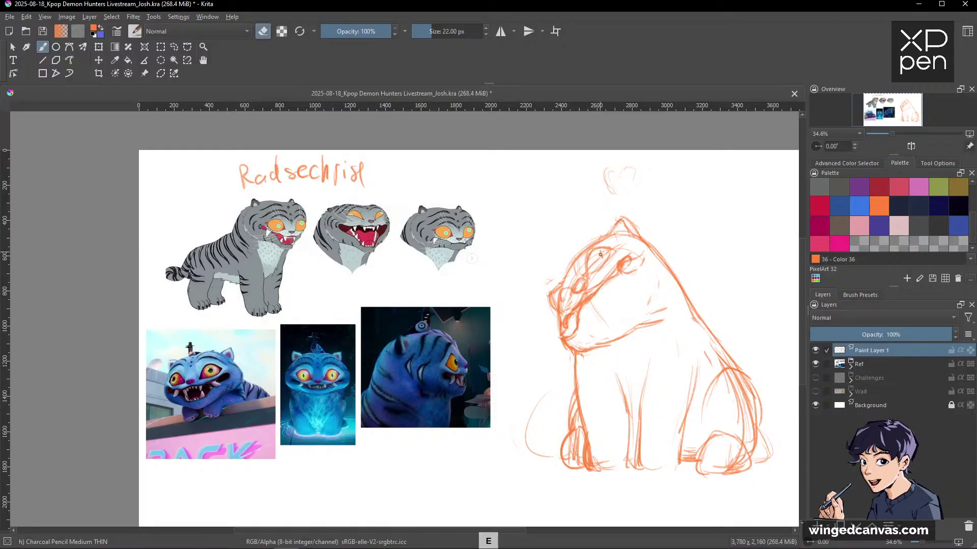
key(e)
drag(601, 257, 603, 251)
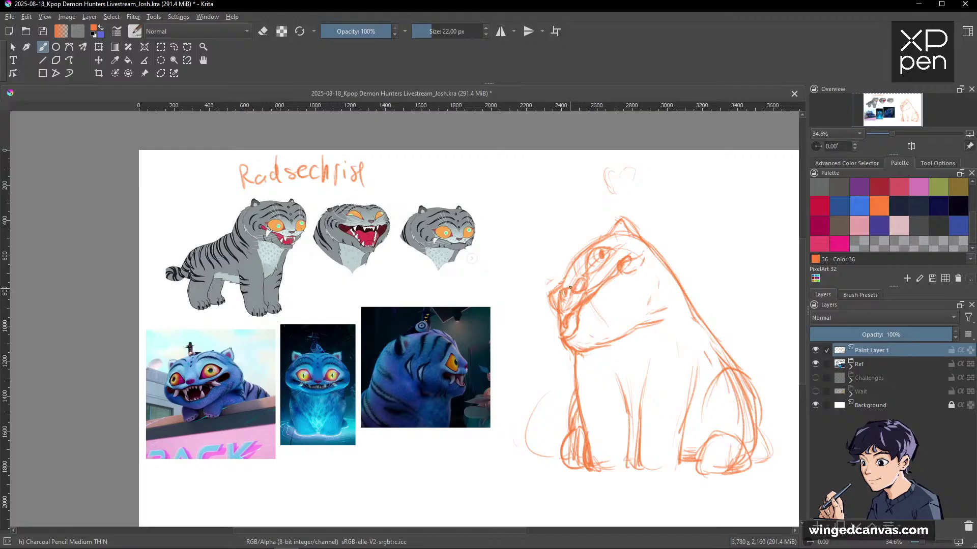
key(e)
key(e)
drag(571, 289, 576, 291)
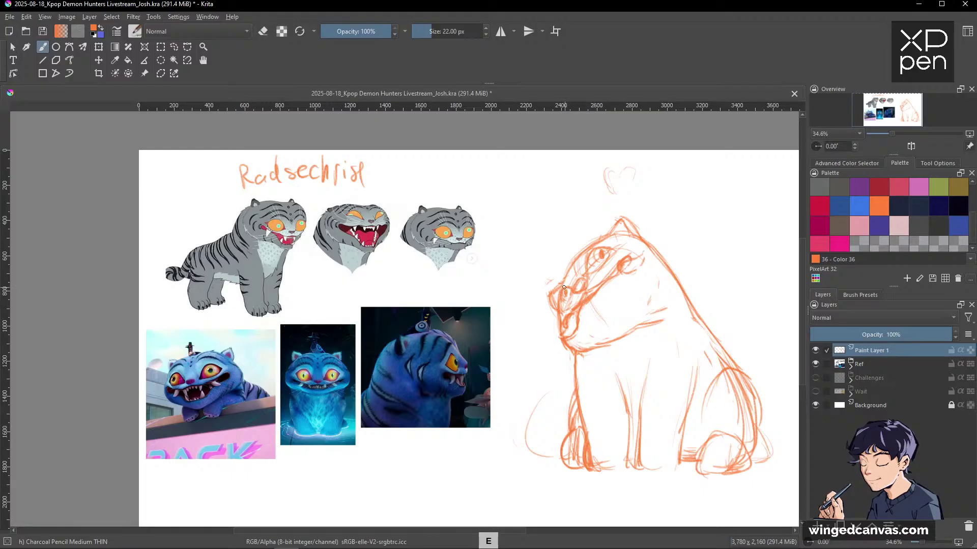
Clean up the rough lines between the two eyes and along the far side of the tiger's face.
key(e)
key(e)
key(e)
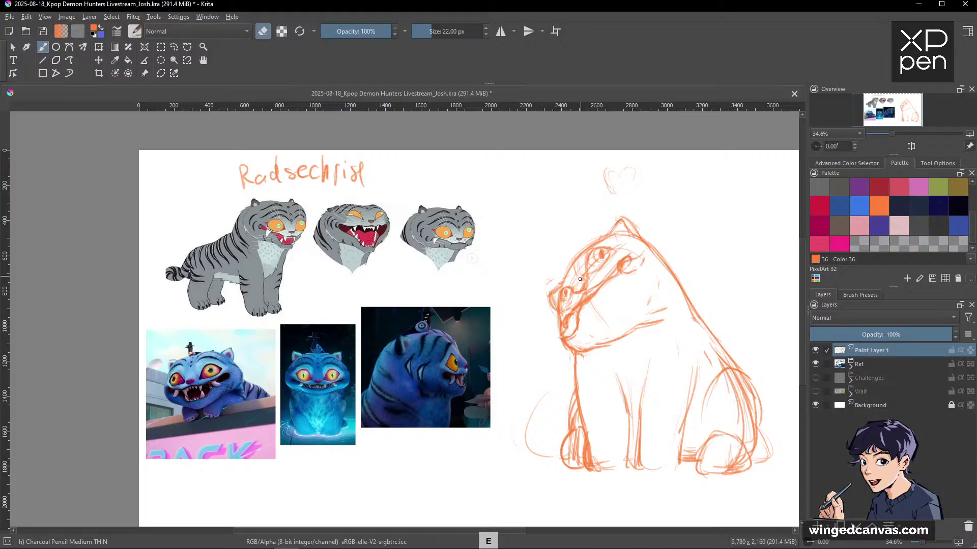
key(e)
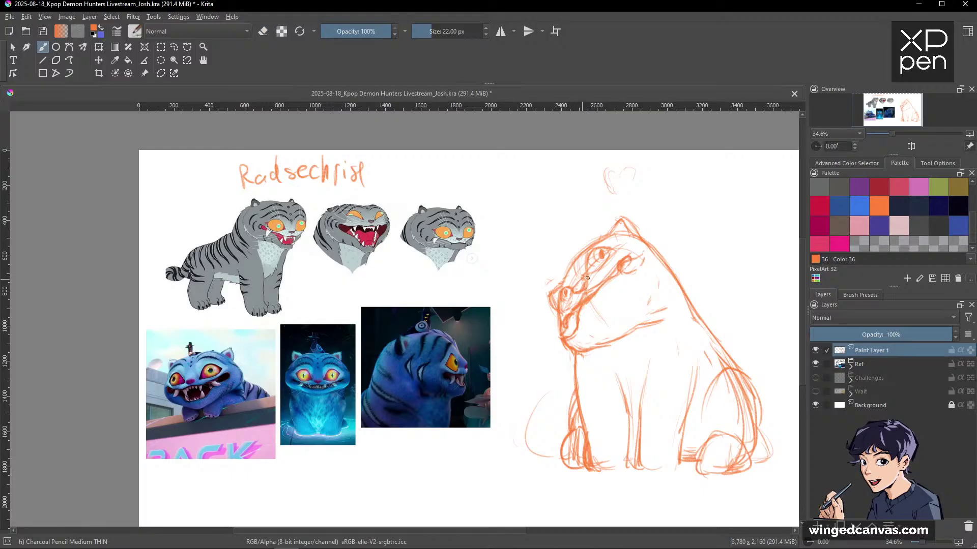
key(e)
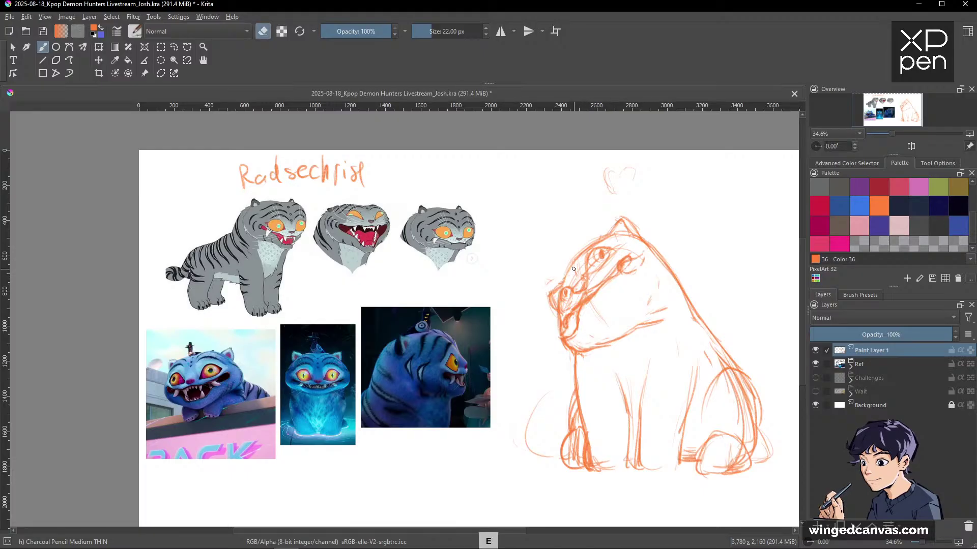
key(e)
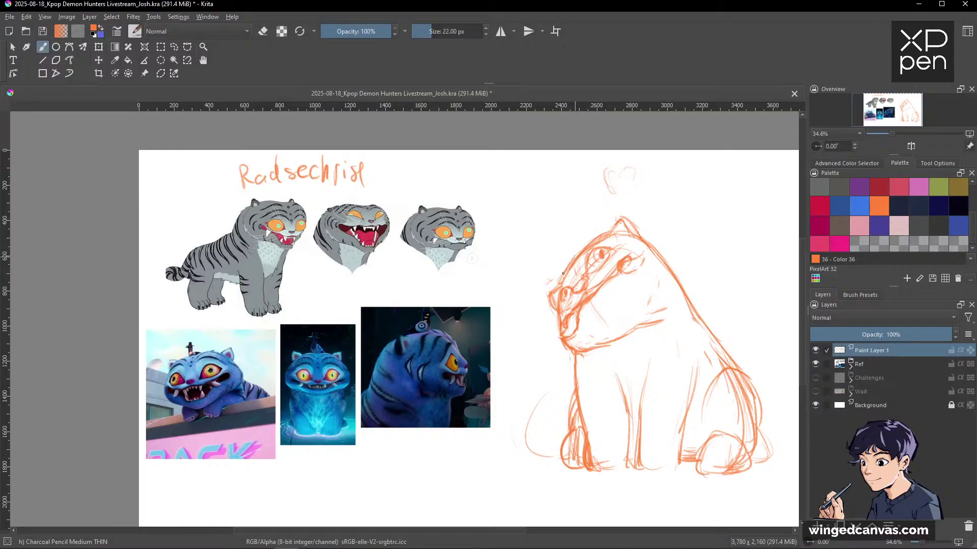
key(e)
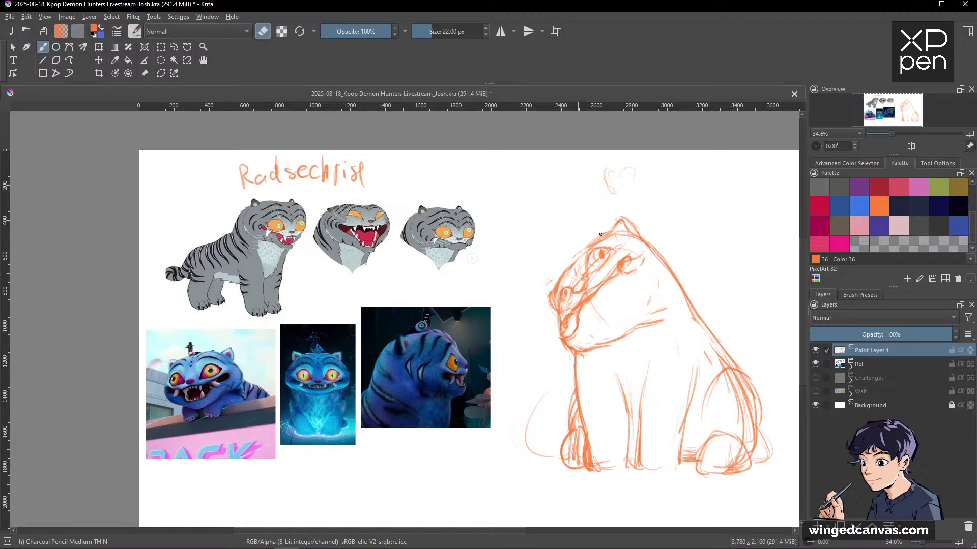
key(e)
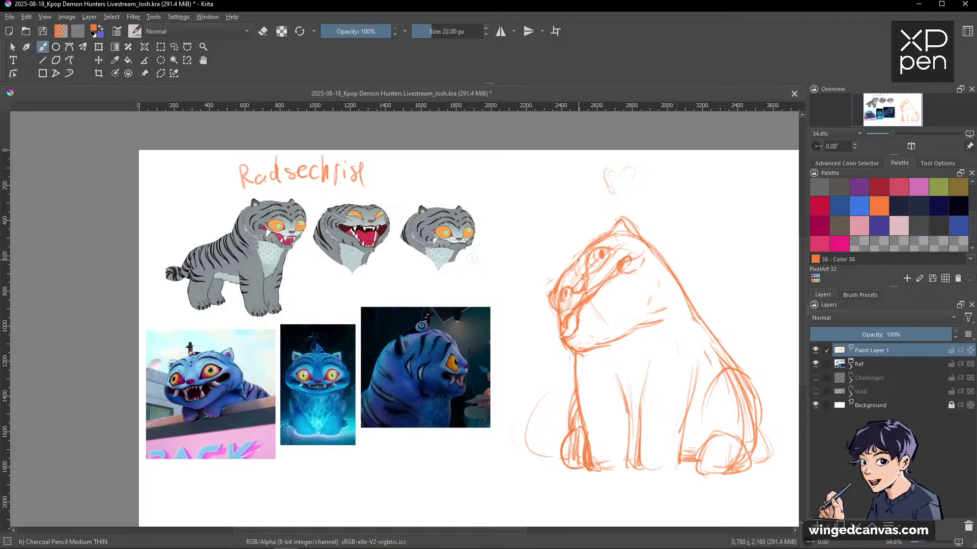
Redraw the face contour from the brow to the muzzle and darken the line behind the head.
mouse_move(561, 279)
mouse_down()
mouse_move(549, 295)
mouse_move(556, 304)
mouse_up()
mouse_move(654, 251)
mouse_down()
mouse_move(691, 305)
mouse_move(650, 245)
mouse_move(694, 311)
mouse_move(646, 237)
mouse_move(672, 266)
mouse_up()
key(e)
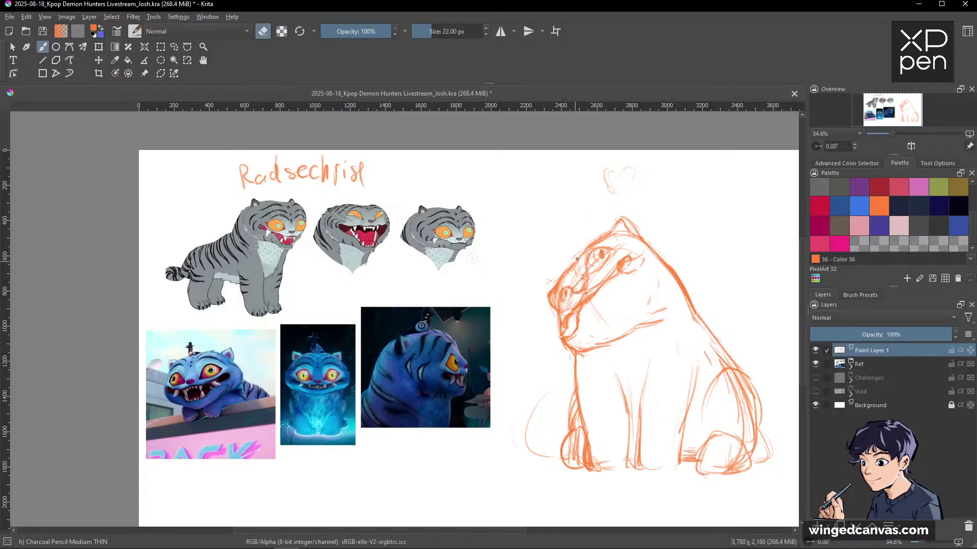
key(e)
key(e)
key(e)
key(e)
key(e)
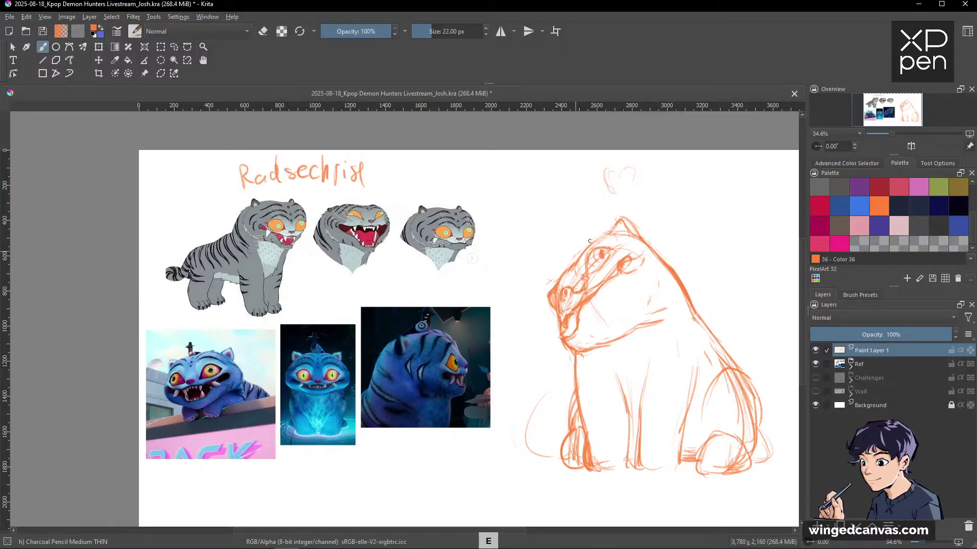
Check the sketch in mirrored view and rework the faint heart above the head into a small butterfly shape.
key(m)
key(m)
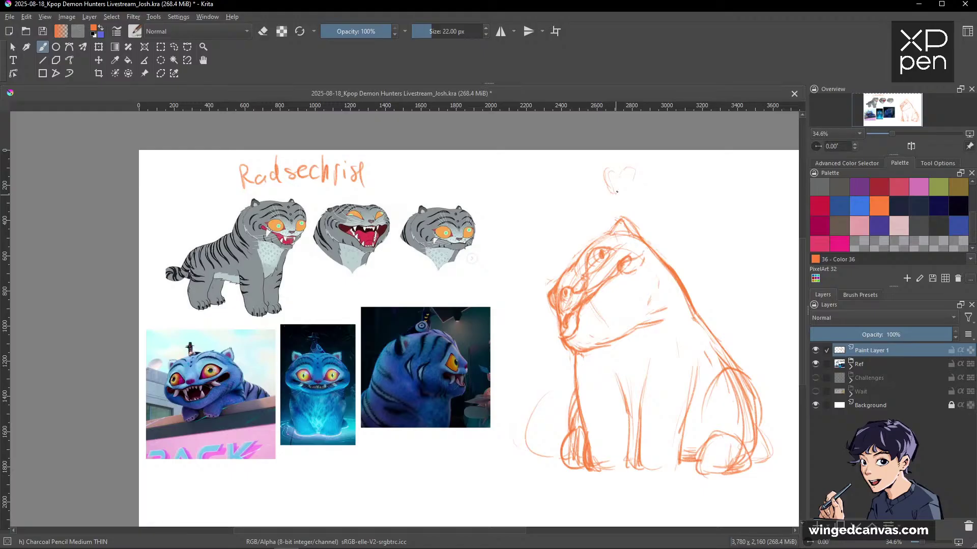
mouse_move(612, 177)
mouse_down()
mouse_move(623, 193)
mouse_move(613, 180)
mouse_move(627, 163)
mouse_move(616, 178)
mouse_move(631, 167)
mouse_move(630, 189)
mouse_move(623, 194)
mouse_move(607, 169)
mouse_move(614, 187)
mouse_move(605, 169)
mouse_move(615, 191)
mouse_up()
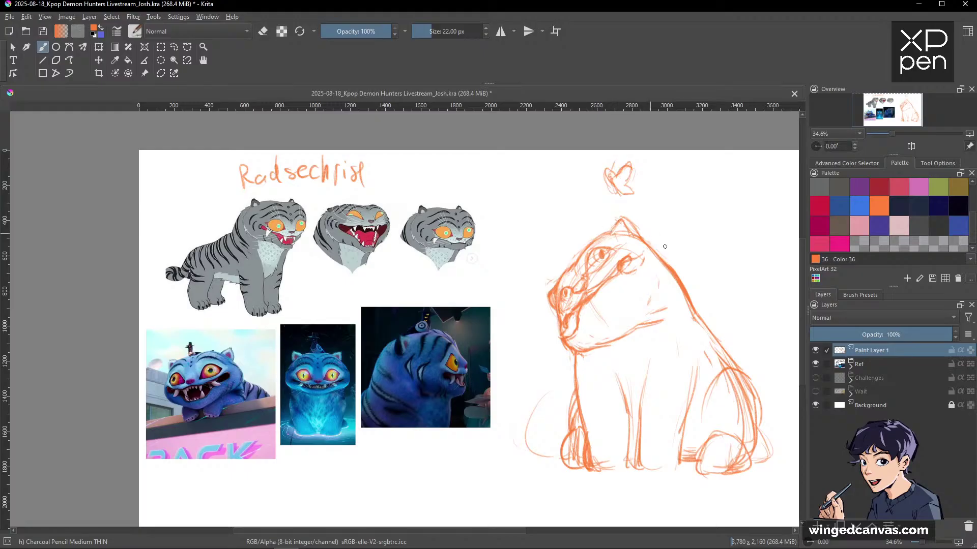
key(space)
drag(732, 244, 728, 225)
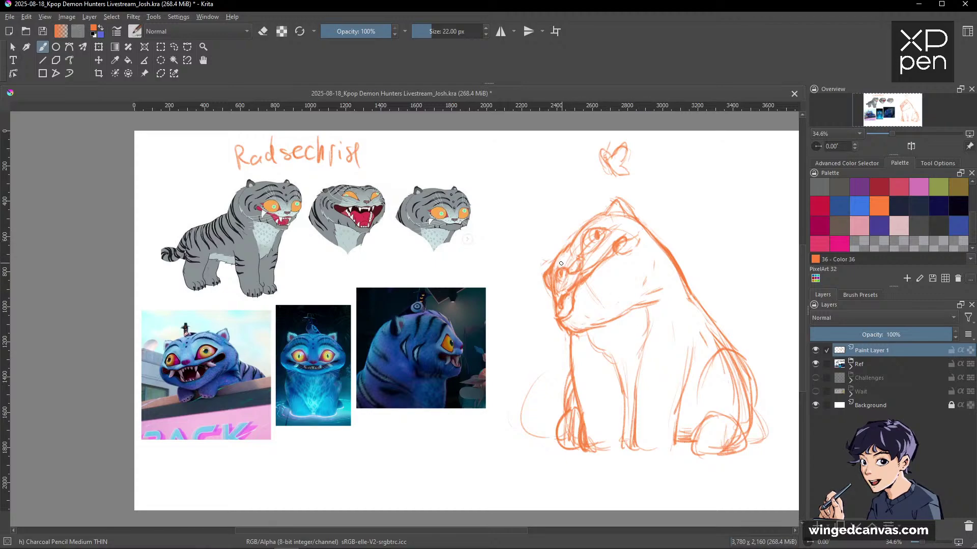
Clean up the lines around both eyes and redraw the pupils as narrower shapes.
key(e)
key(e)
key(e)
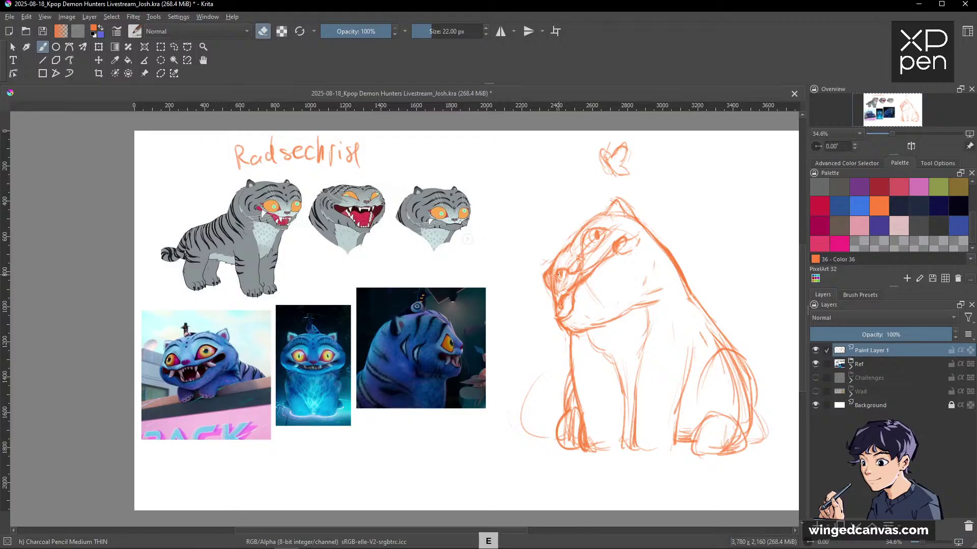
key(e)
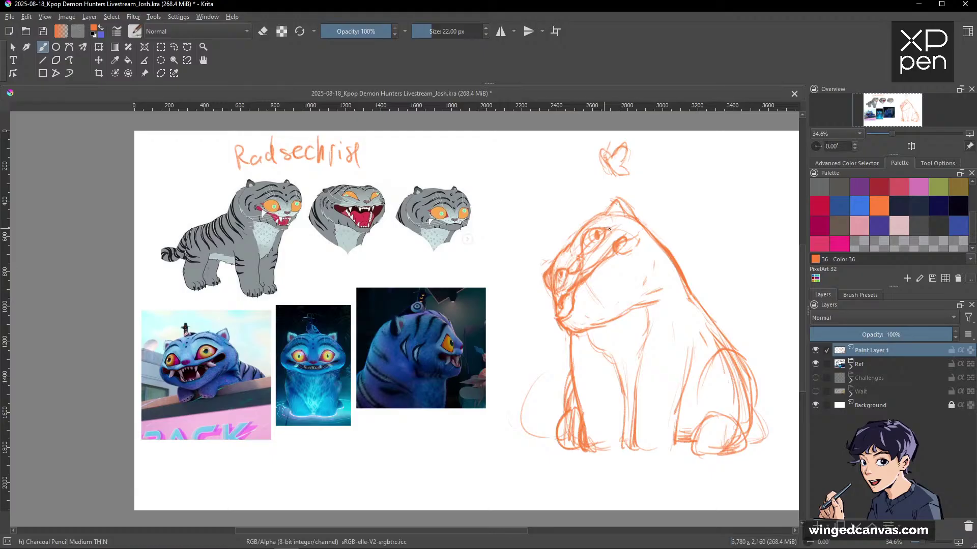
key(e)
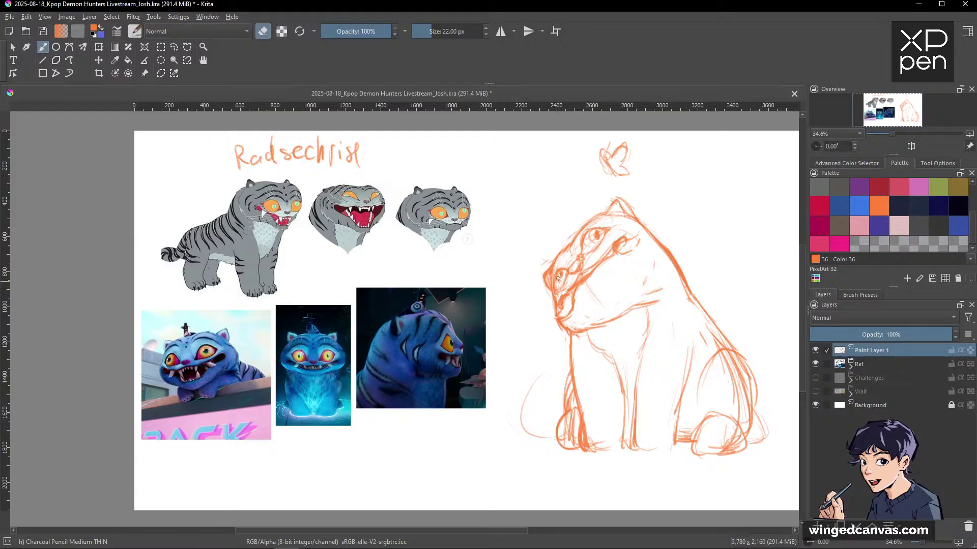
key(e)
key(e)
key(e)
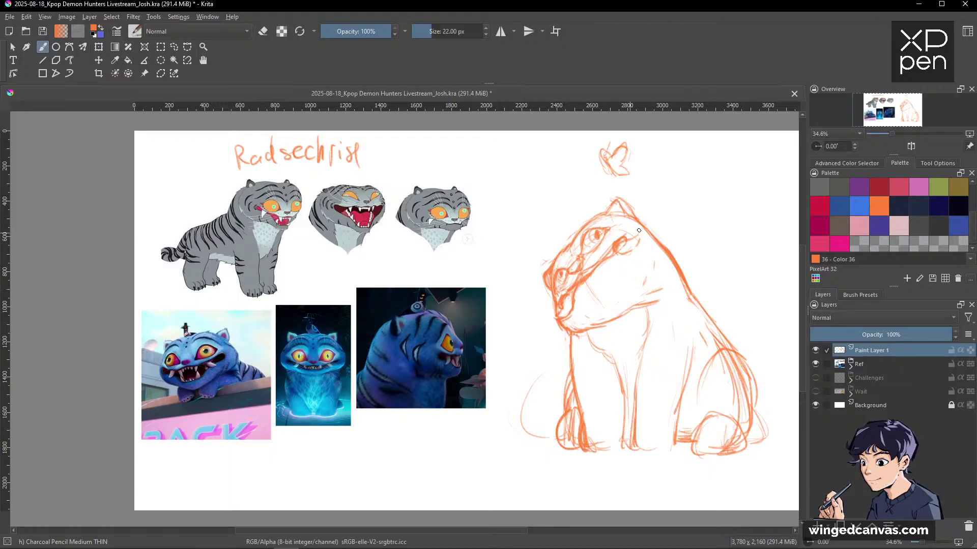
Erase stray marks around the muzzle and refine the nose bridge and mouth line.
key(e)
key(e)
key(e)
drag(586, 265, 578, 274)
key(e)
key(e)
key(e)
Reduce the pencil size to 20 px, then erase and redraw the far hind paw as a cleaner narrow oval.
drag(723, 364, 691, 338)
key(space)
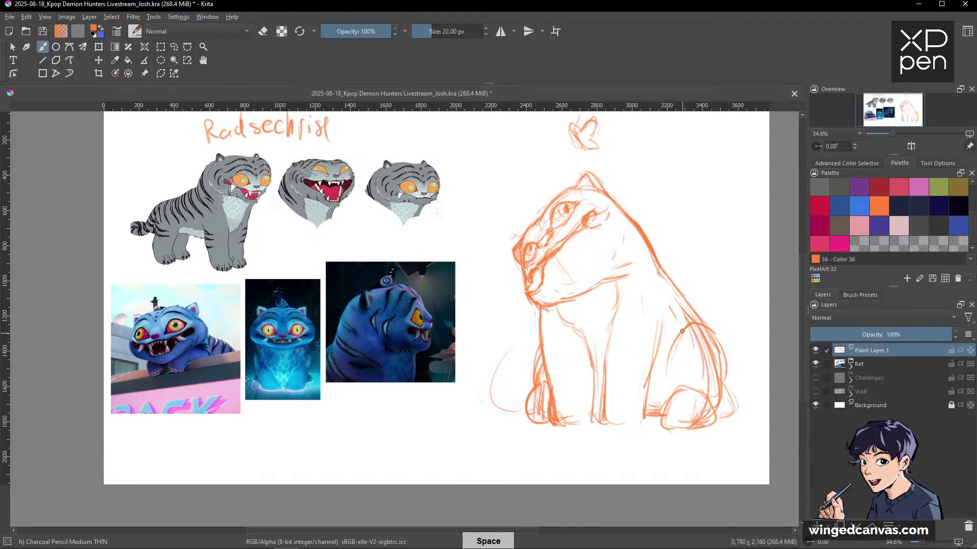
key(bracketleft)
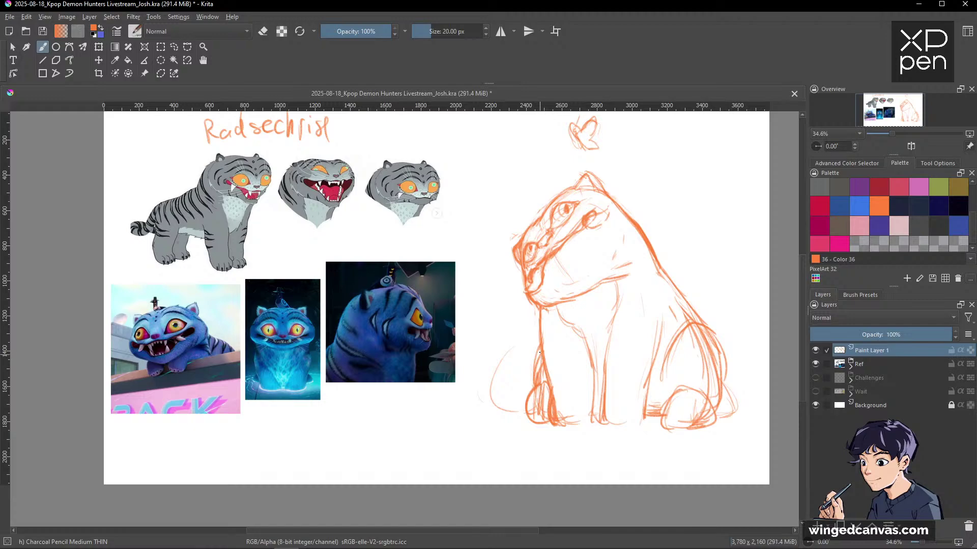
key(e)
drag(631, 335, 720, 345)
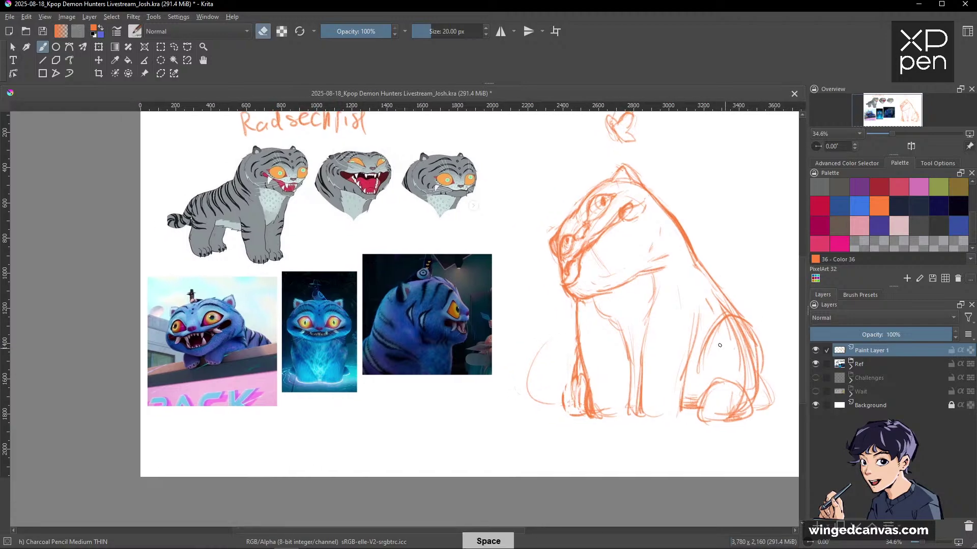
drag(579, 378, 575, 403)
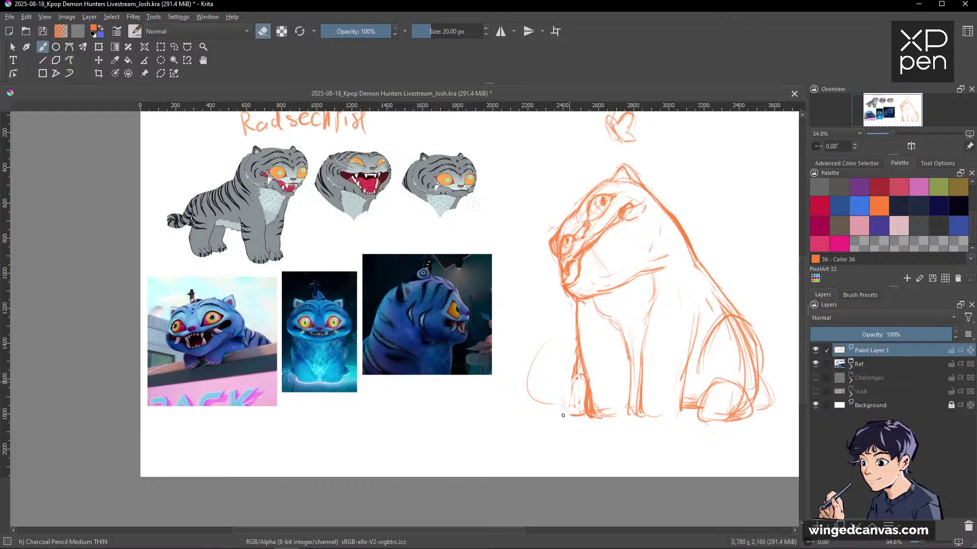
key(e)
drag(570, 401, 573, 412)
drag(576, 351, 573, 379)
key(e)
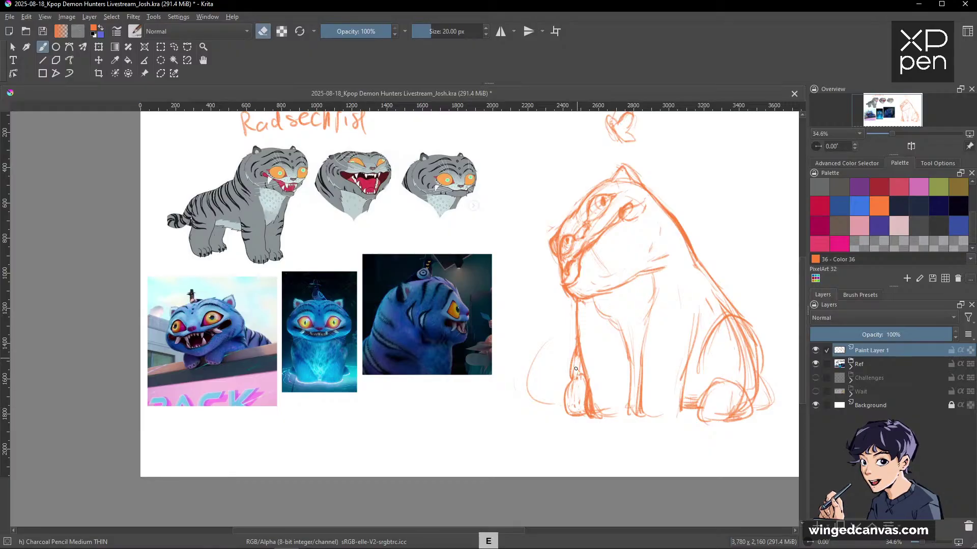
Clean up and redraw the back contour from behind the head down to the haunch.
key(e)
key(e)
drag(671, 219, 691, 260)
key(e)
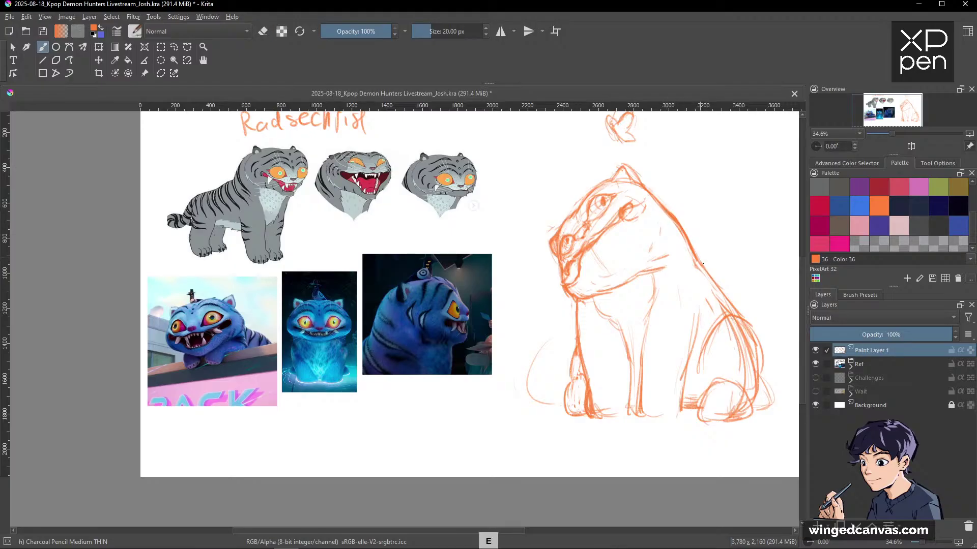
key(e)
key(e)
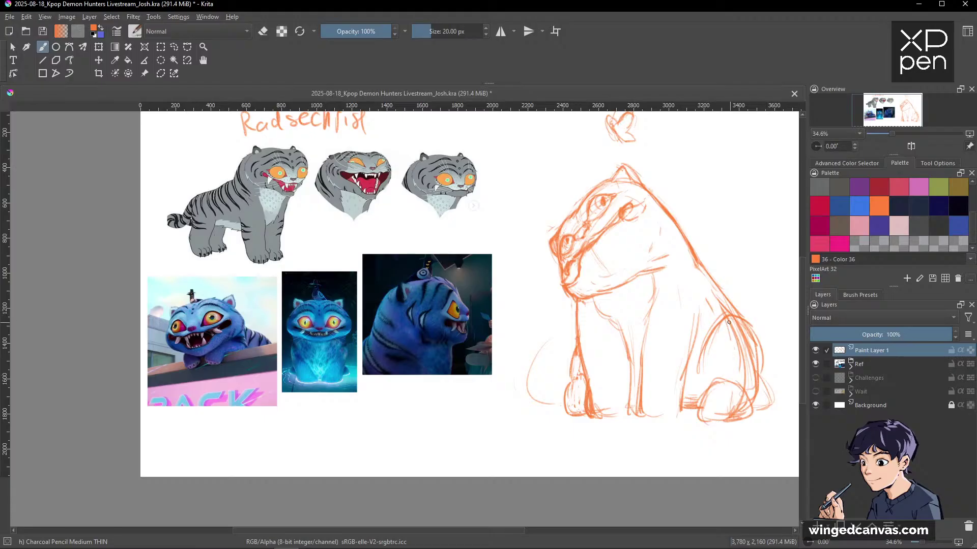
drag(753, 313, 732, 308)
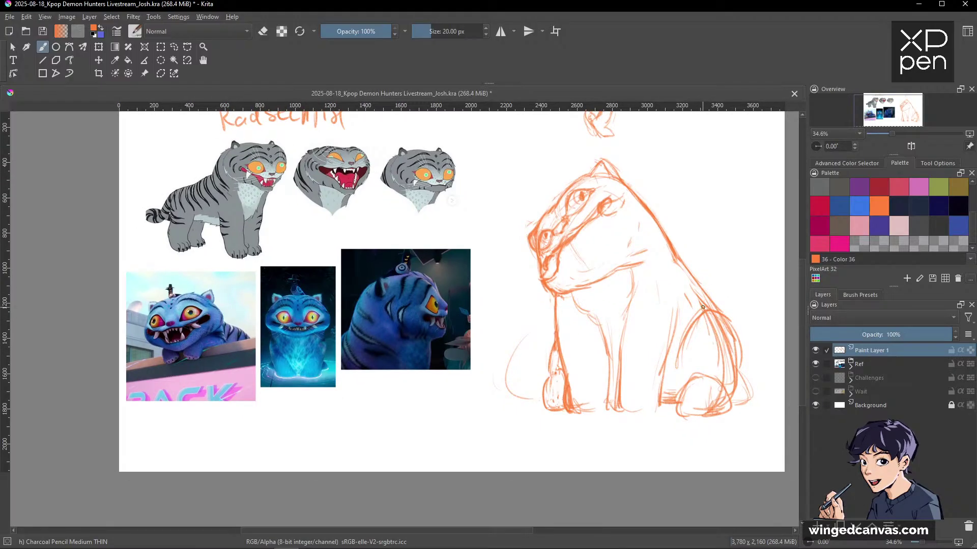
Erase the haunch's front curve with Eraser Circle and redraw the near front leg's rear edge down to a flat paw.
key(e)
key(e)
ctrl+click(689, 343)
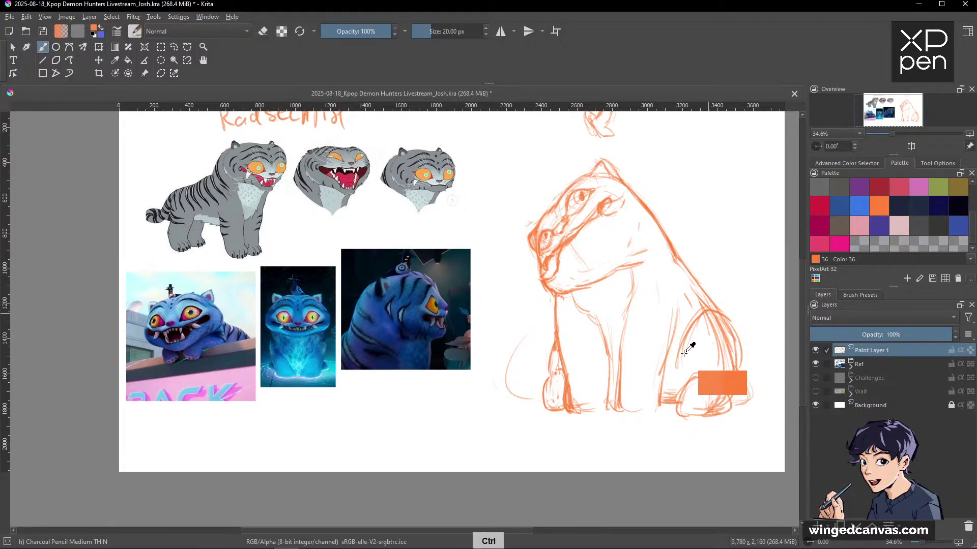
ctrl+click(704, 322)
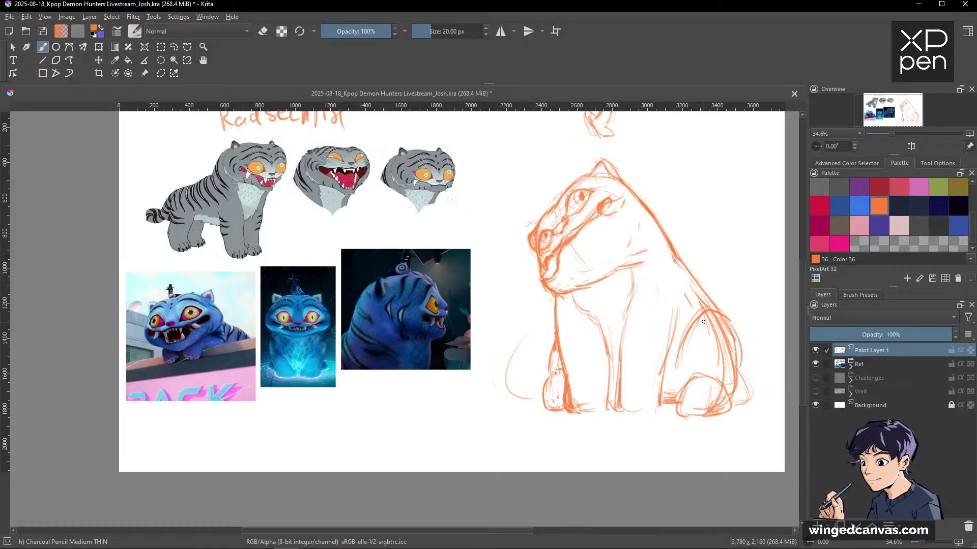
key(slash)
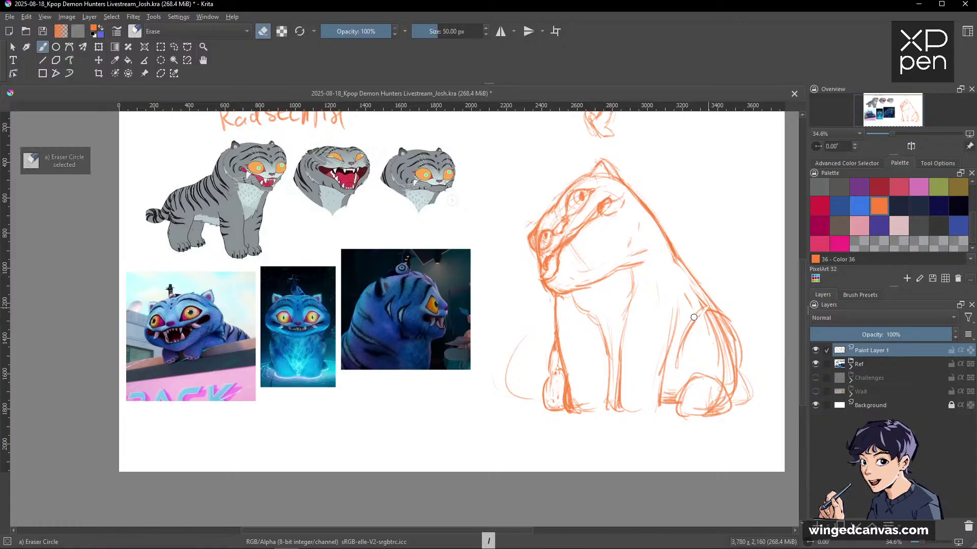
drag(669, 311, 661, 396)
key(slash)
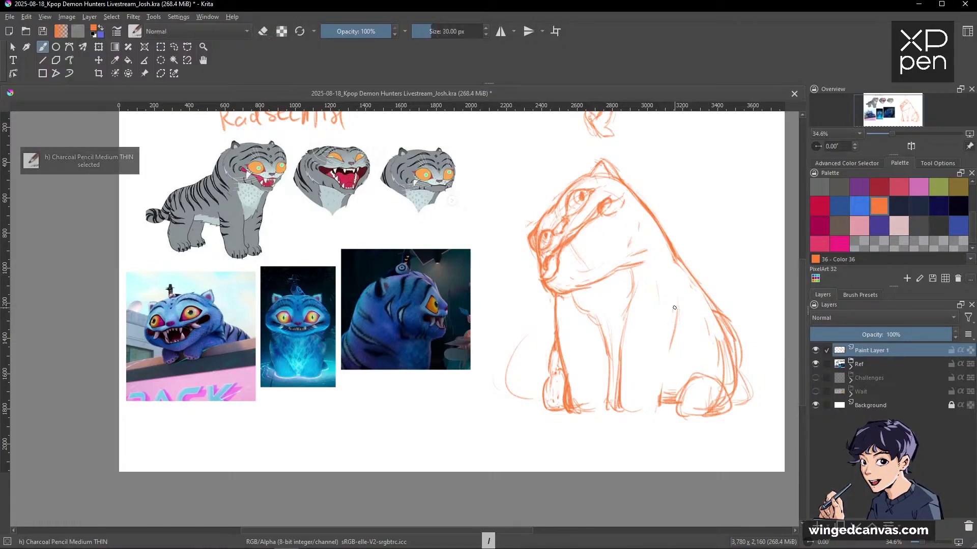
mouse_move(678, 308)
mouse_down()
mouse_move(657, 409)
mouse_move(614, 409)
mouse_move(653, 414)
mouse_up()
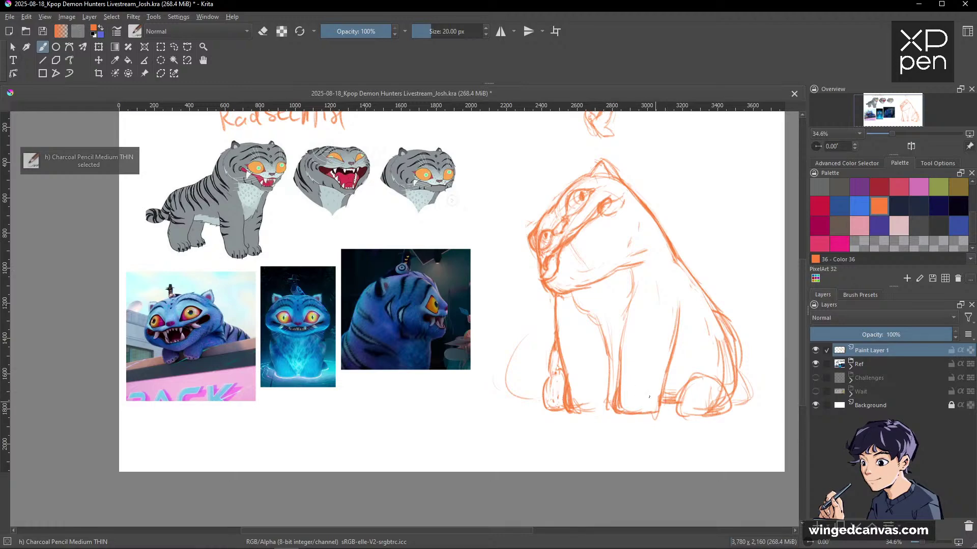
Outline the far front paw with a rounded top and clean up the inner edges between the front legs.
mouse_move(625, 343)
mouse_down()
mouse_move(621, 383)
mouse_move(570, 407)
mouse_up()
key(slash)
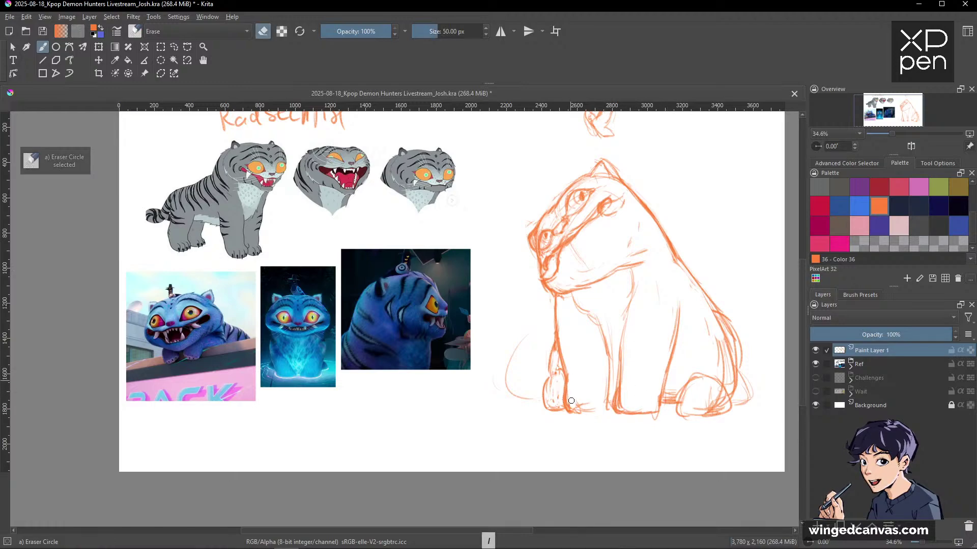
key(slash)
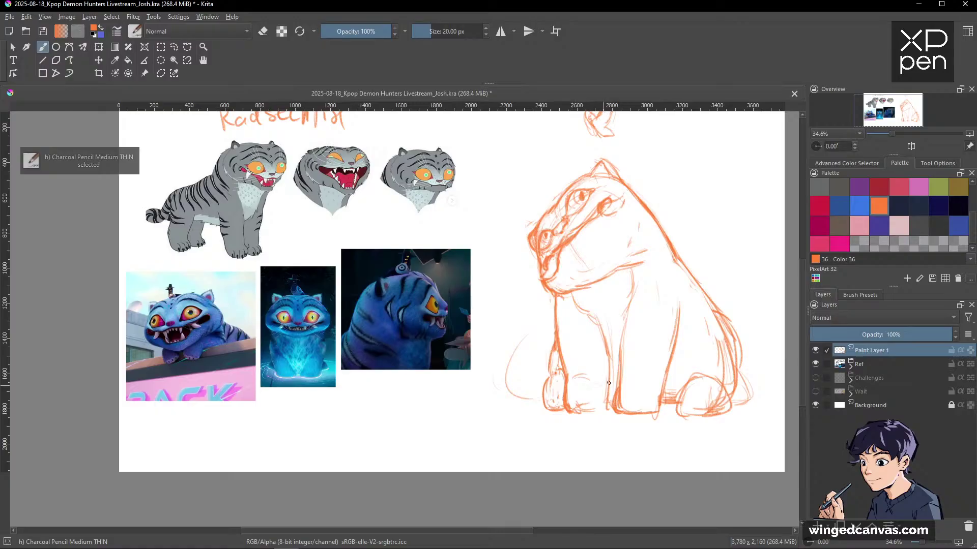
key(slash)
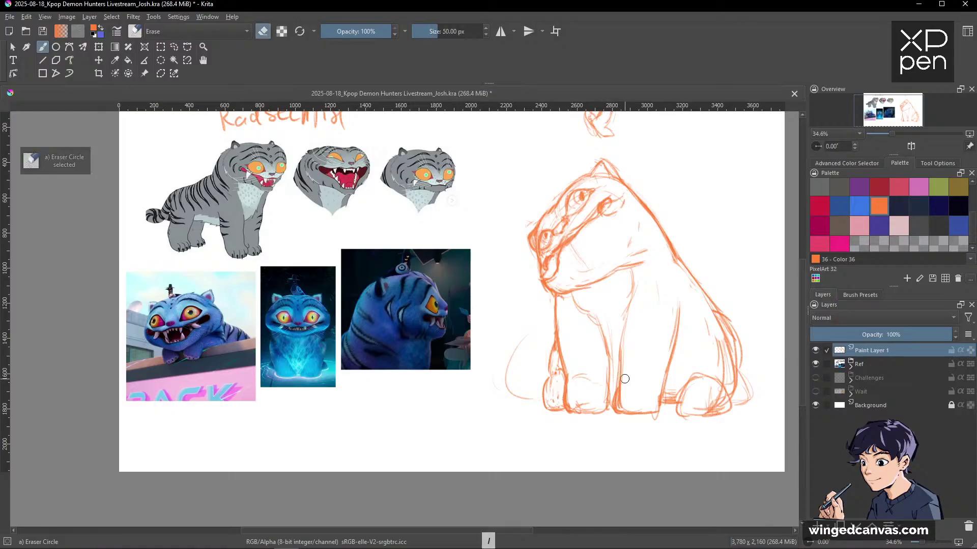
drag(619, 375, 609, 420)
key(slash)
key(slash)
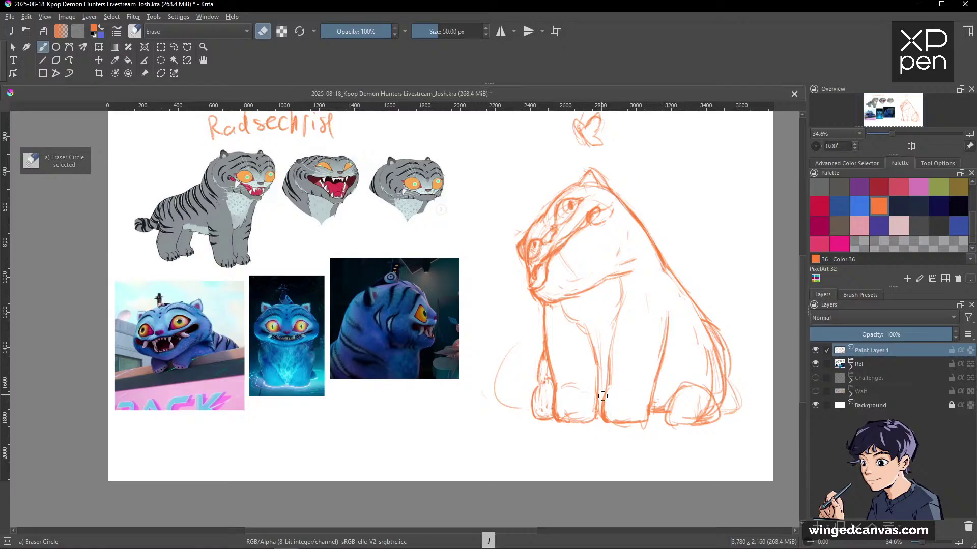
Sketch a new haunch curve above the hind paw and replace the doubled rump lines with a cleaner contour.
key(slash)
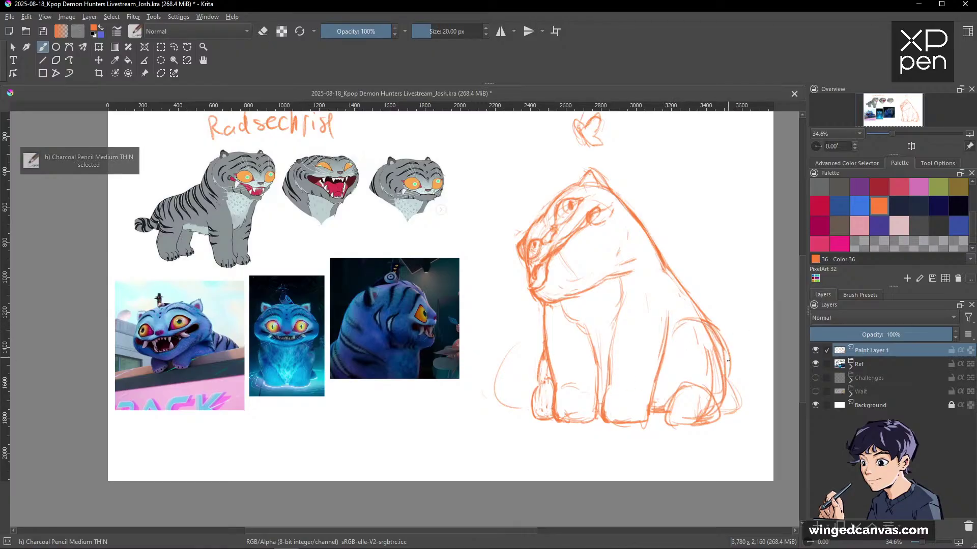
key(slash)
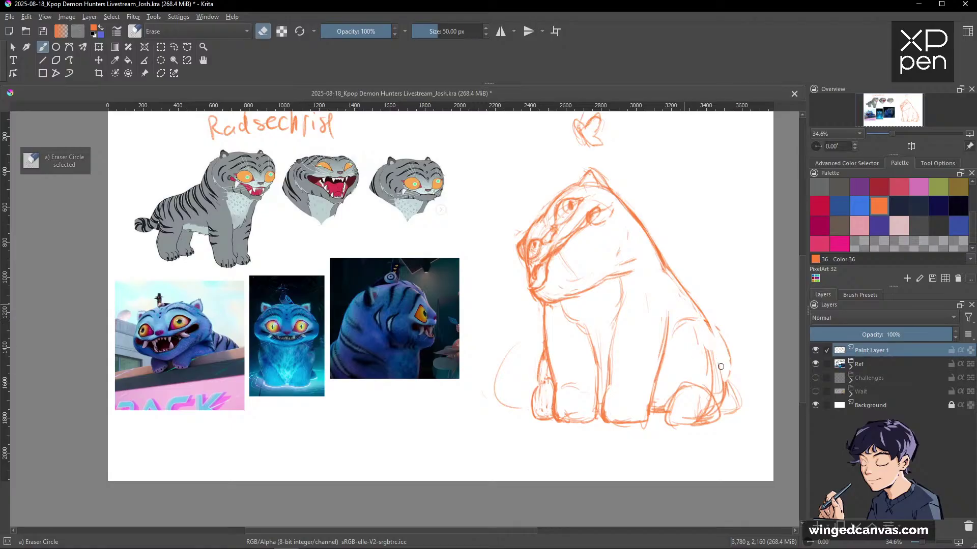
key(slash)
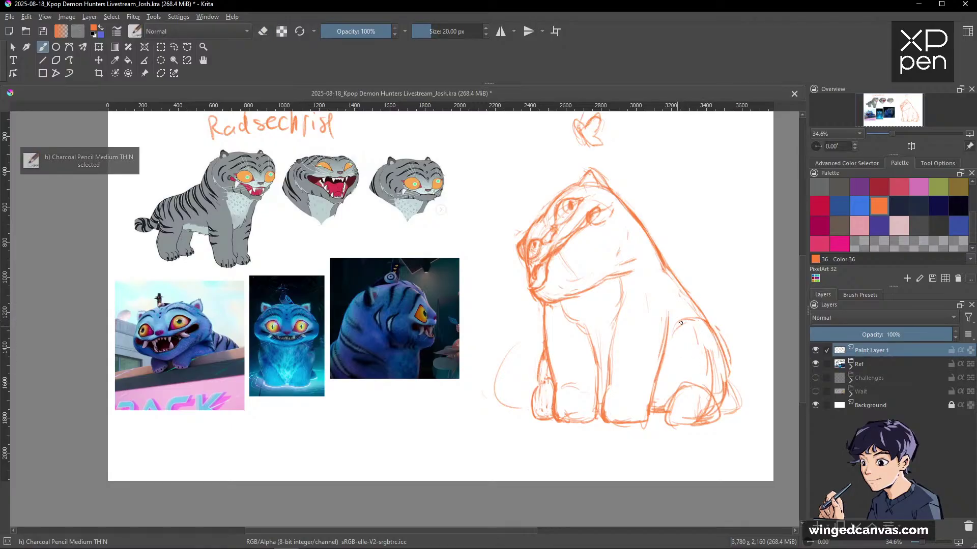
Erase the near hind paw's old outline and redraw it as a wide, rounded oval resting on the ground.
key(slash)
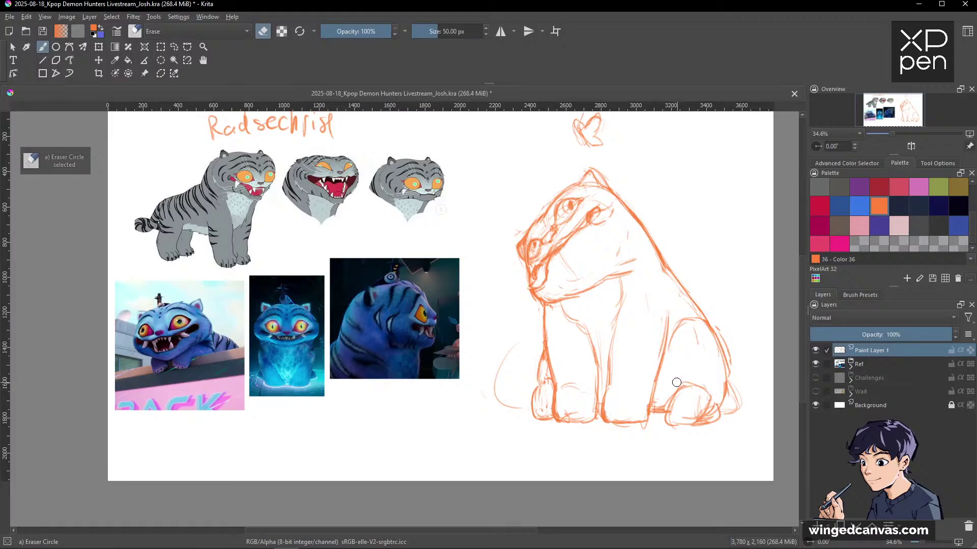
key(slash)
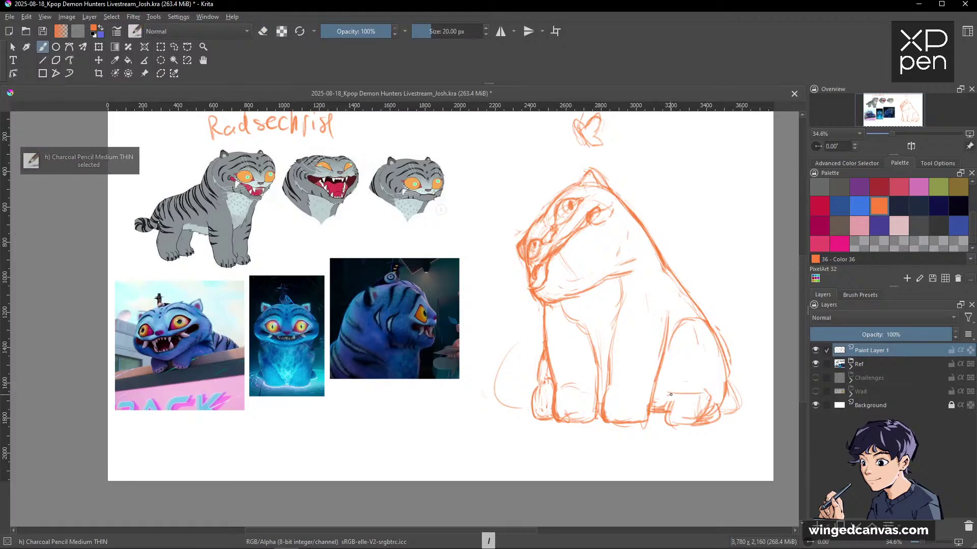
mouse_move(706, 400)
mouse_down()
mouse_move(678, 402)
mouse_move(670, 422)
mouse_move(704, 402)
mouse_up()
key(slash)
key(slash)
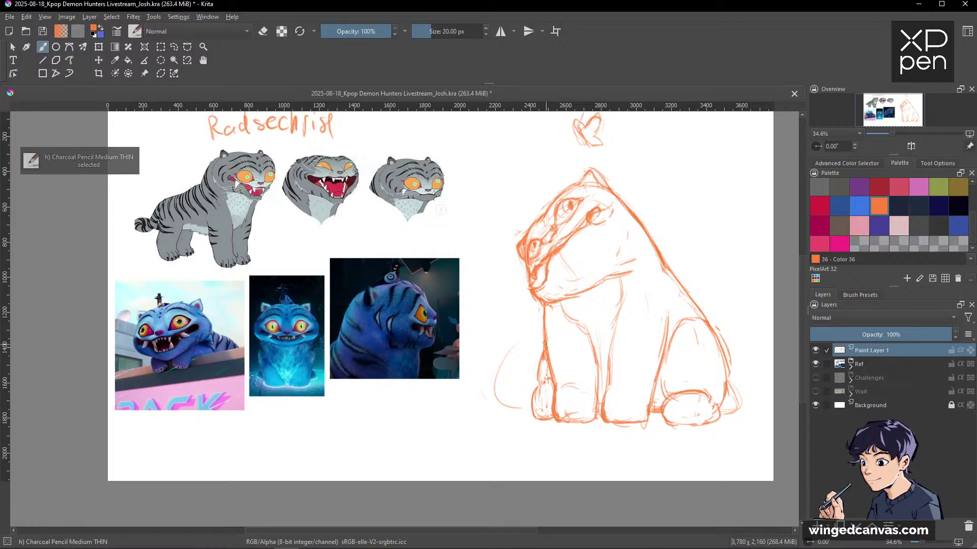
Erase the outer rump contour and draw a slimmer rear haunch curve down to the hind paw.
key(bracketright)
key(slash)
mouse_move(726, 336)
mouse_down()
mouse_move(730, 397)
mouse_move(710, 310)
mouse_up()
key(slash)
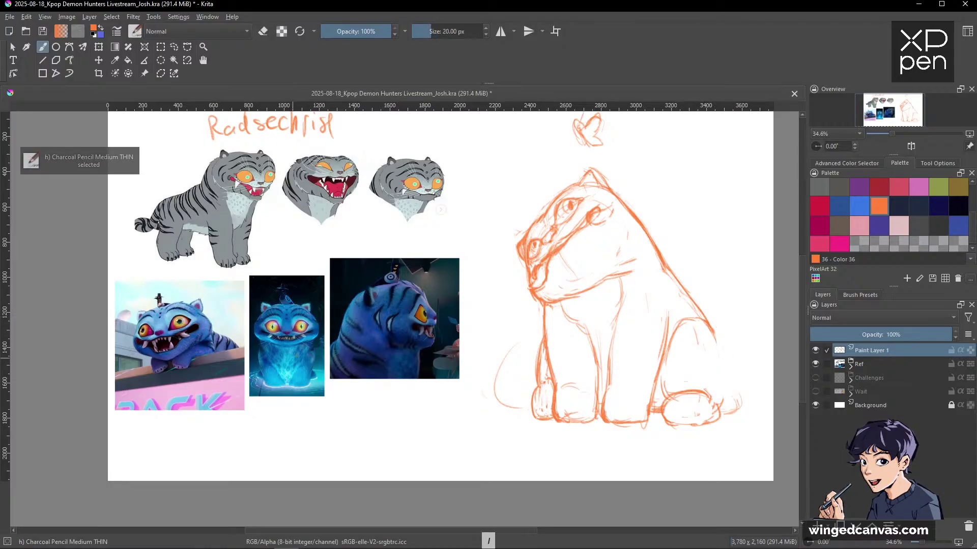
drag(422, 371, 537, 355)
mouse_move(391, 361)
mouse_down()
mouse_move(487, 331)
mouse_move(641, 382)
mouse_move(420, 463)
mouse_move(713, 377)
mouse_move(712, 402)
mouse_move(719, 311)
mouse_move(747, 410)
mouse_up()
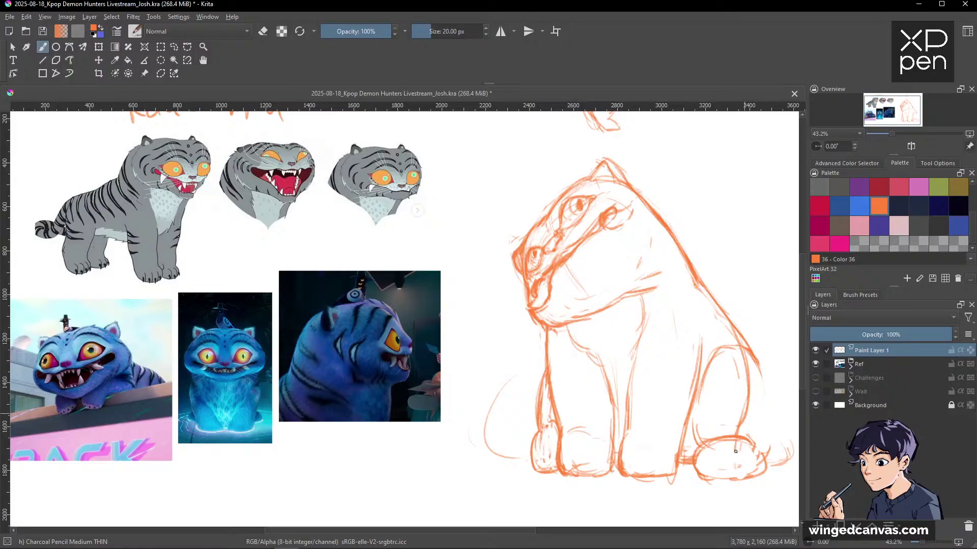
Trim the back line's overshoot, extend the near front leg's rear edge up to the shoulder and sketch a chest curve below the jaw.
key(slash)
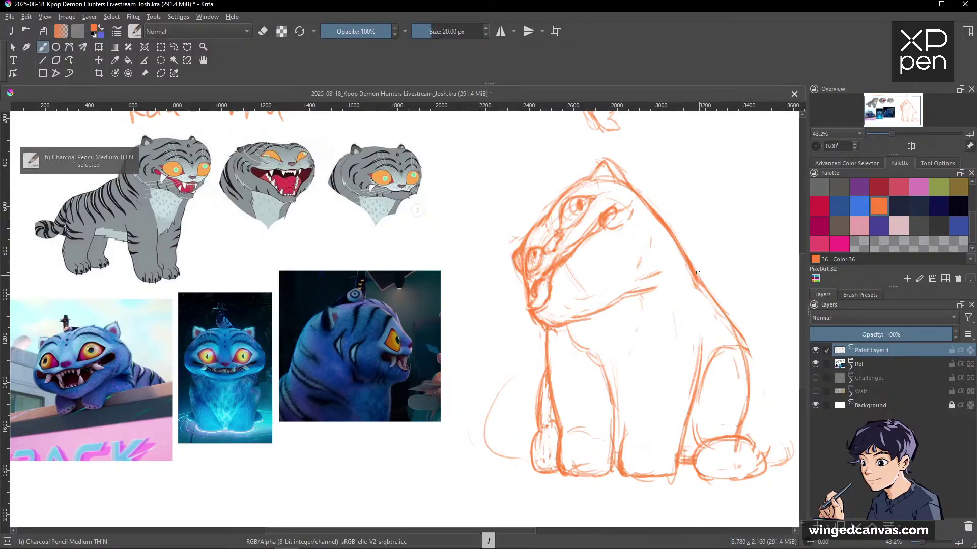
key(slash)
mouse_move(706, 304)
mouse_down()
mouse_move(704, 371)
mouse_move(684, 420)
mouse_up()
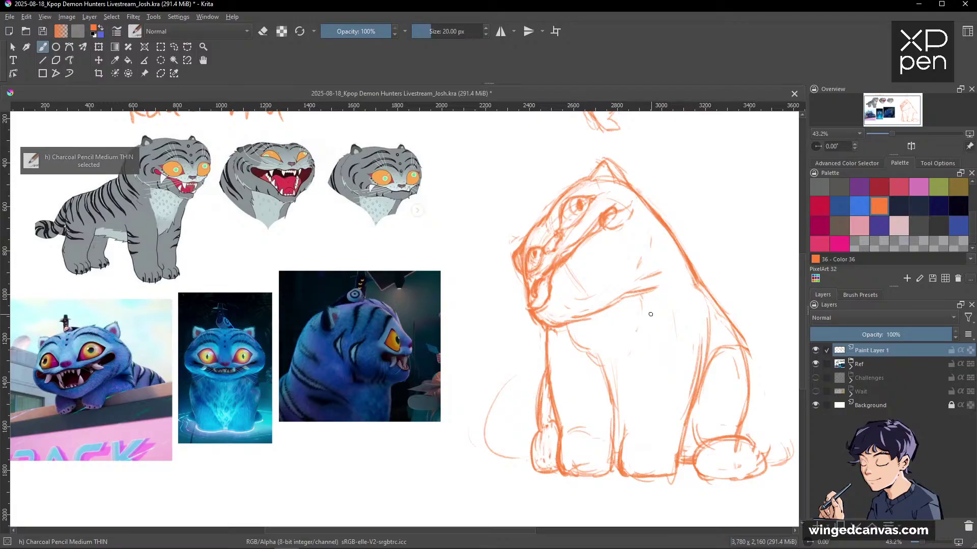
mouse_move(660, 297)
mouse_down()
mouse_move(656, 328)
mouse_move(625, 364)
mouse_up()
Erase the far front leg's old edges and redraw them, with the inner edge sloping from below the chin toward the paw.
key(slash)
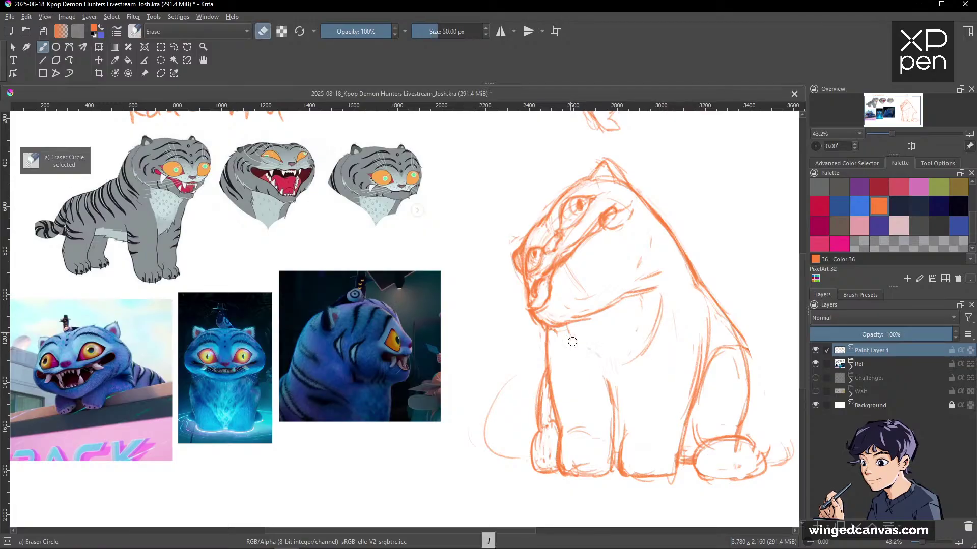
key(slash)
drag(541, 330, 555, 400)
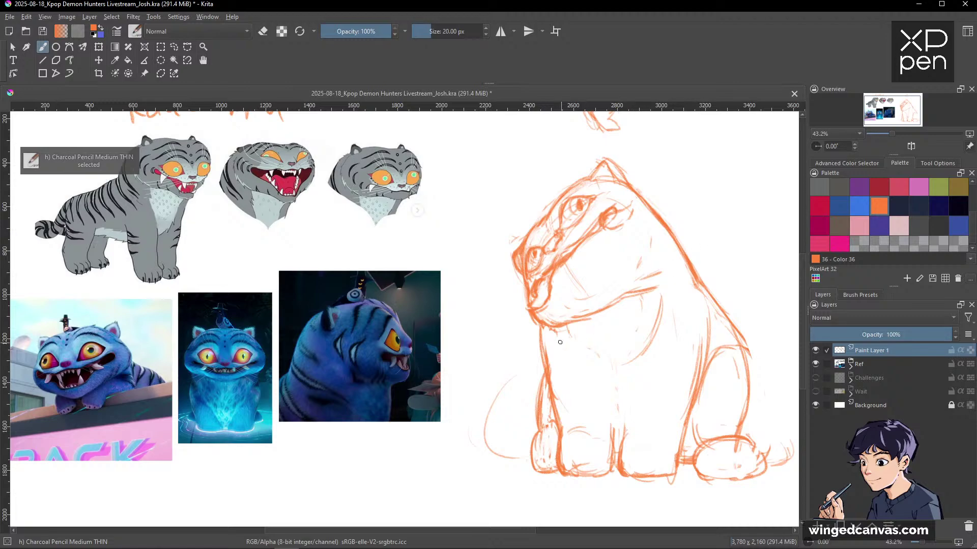
drag(555, 332, 565, 359)
drag(598, 404, 606, 411)
mouse_move(580, 371)
mouse_down()
mouse_move(601, 394)
mouse_move(610, 451)
mouse_up()
Replace the chest curve with a furry chest patch edge that tapers down between the front legs.
key(e)
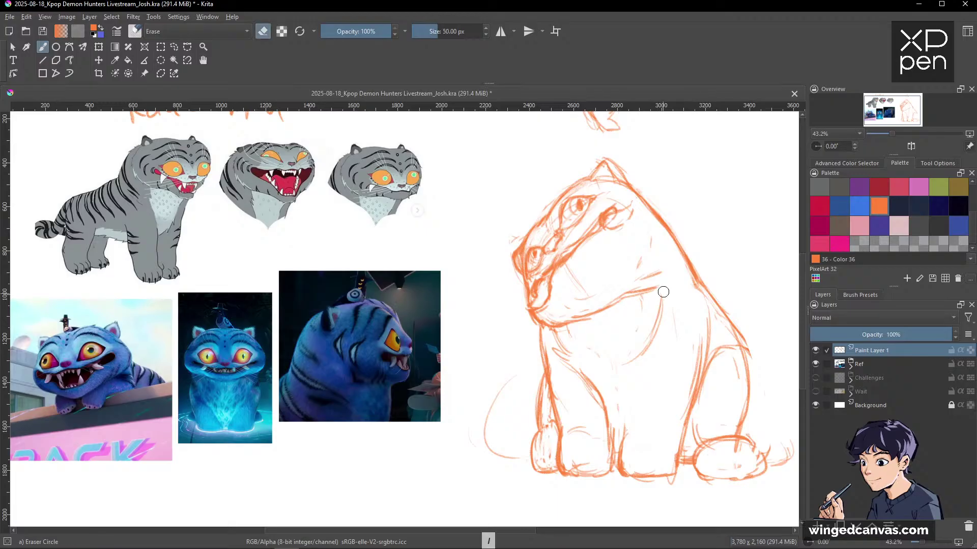
drag(665, 303, 639, 341)
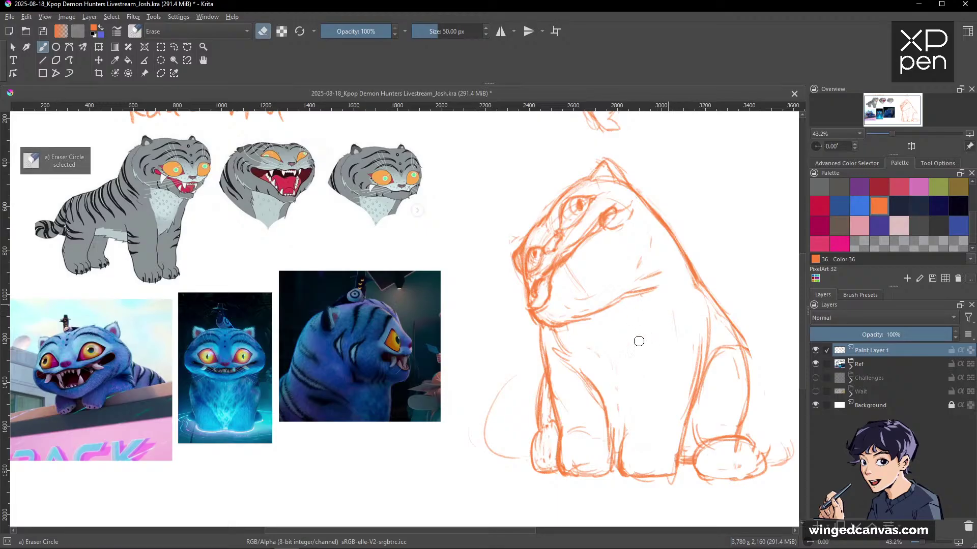
key(e)
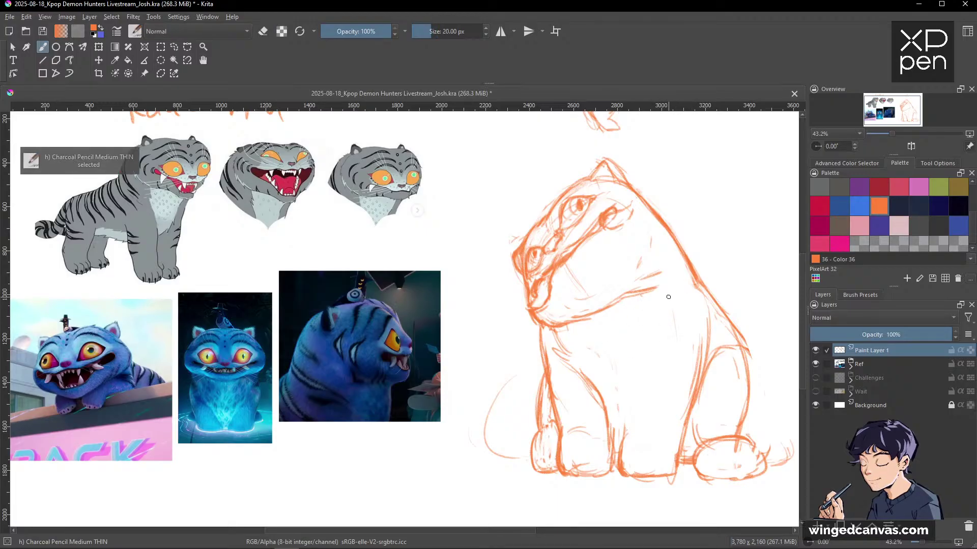
mouse_move(670, 295)
mouse_down()
mouse_move(653, 346)
mouse_move(672, 293)
mouse_move(638, 353)
mouse_move(668, 324)
mouse_move(641, 366)
mouse_move(680, 348)
mouse_move(661, 349)
mouse_move(640, 396)
mouse_up()
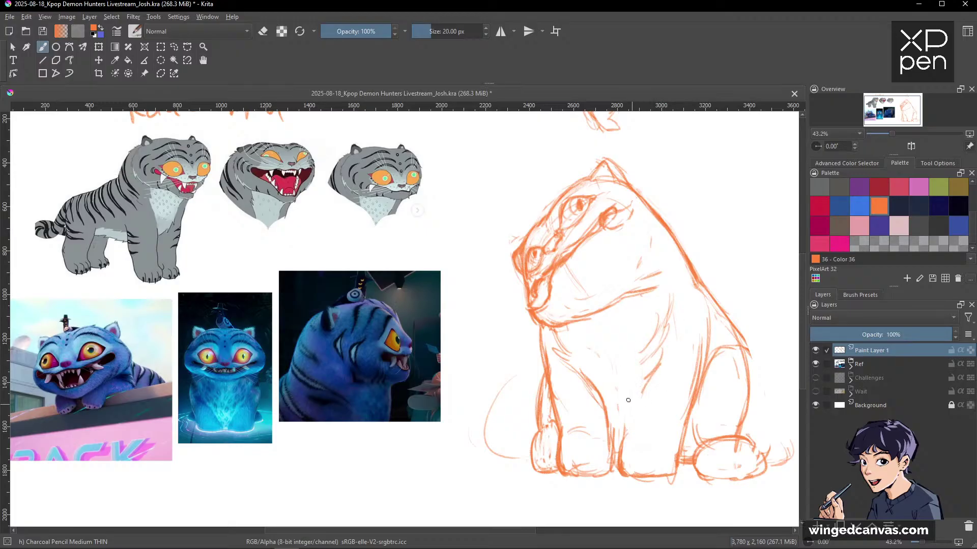
key(/)
key(/)
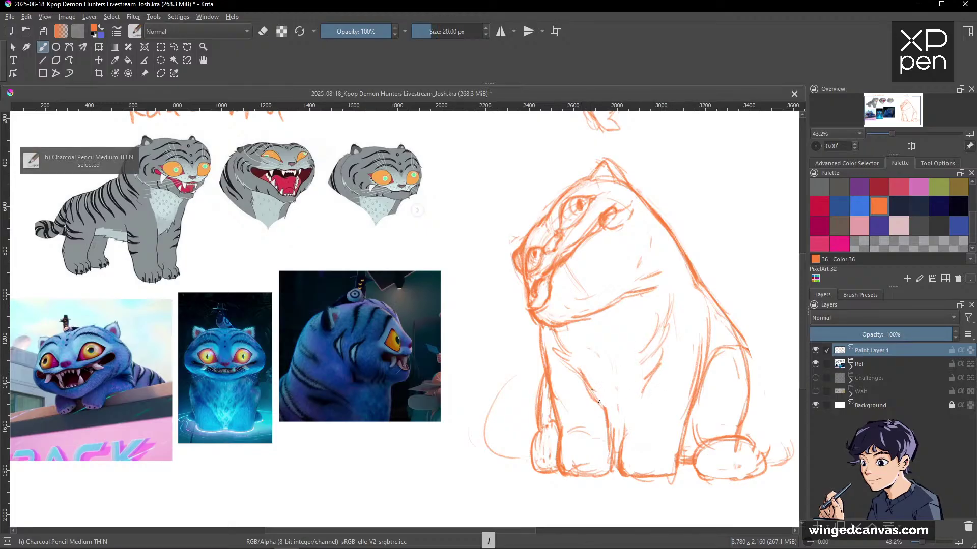
key(slash)
key(slash)
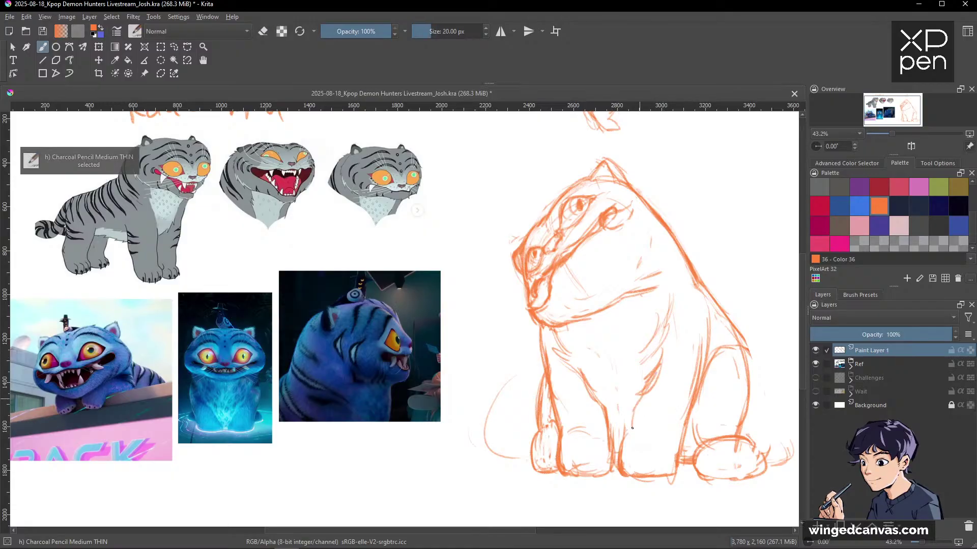
Erase the stray lines between the front paws and redraw a clean gap there.
key(slash)
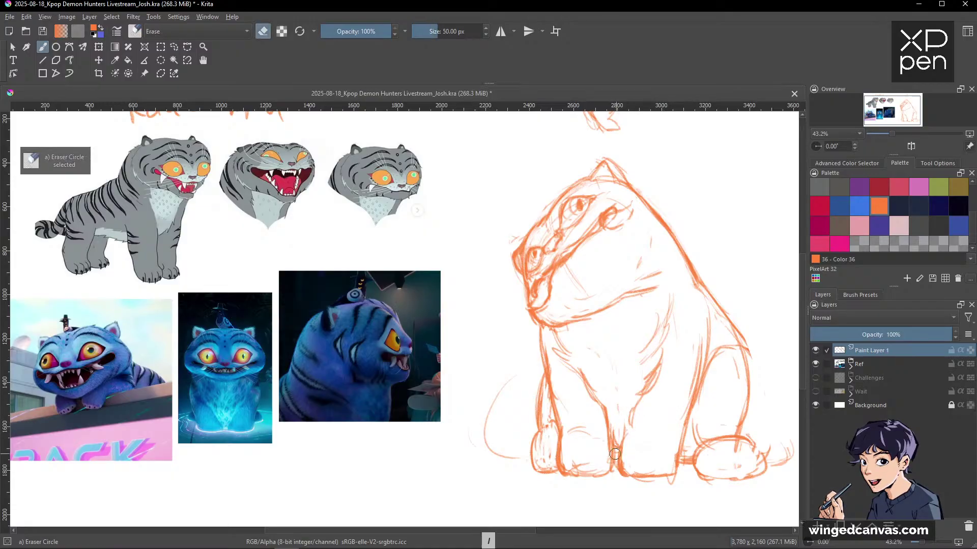
key(slash)
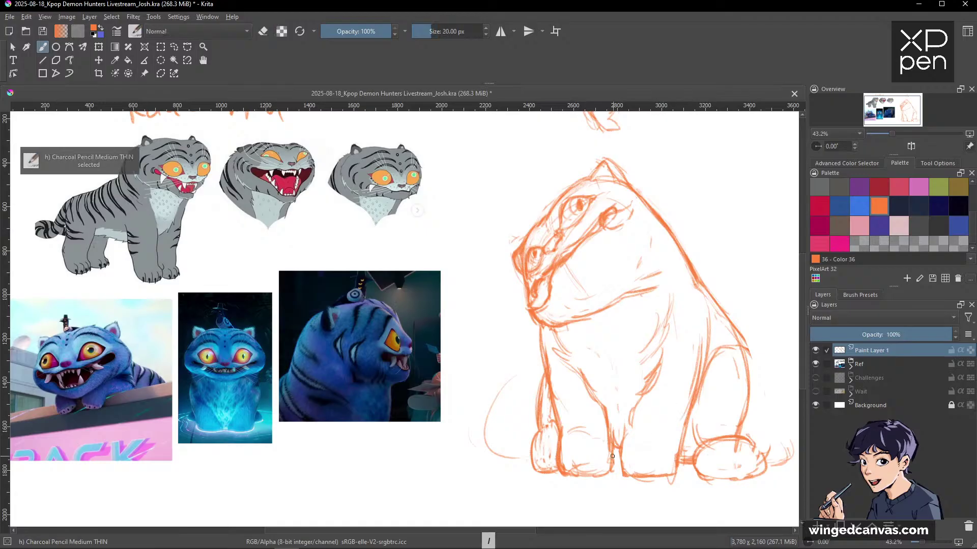
key(space)
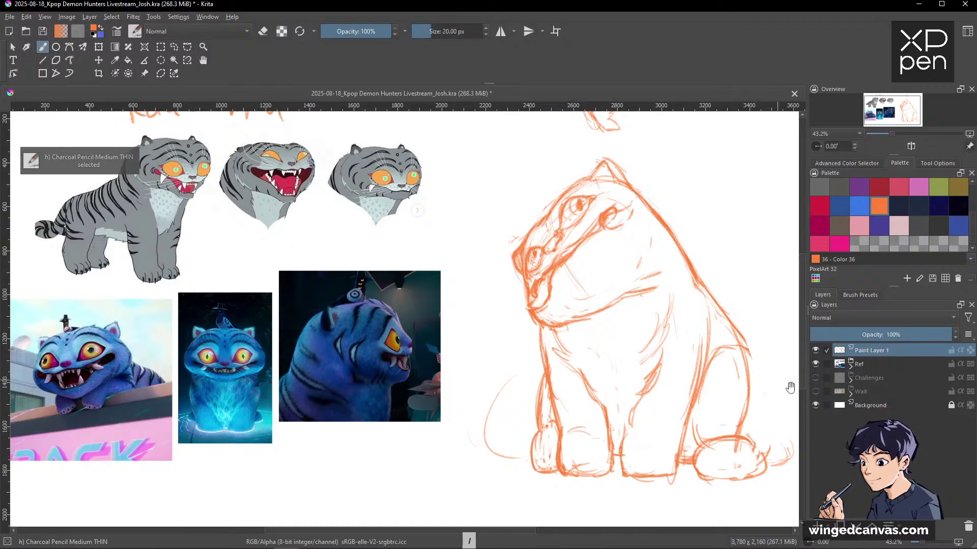
Add small oval spots across the chest patch and short fur strokes along the cheek and behind the head.
drag(633, 431, 619, 427)
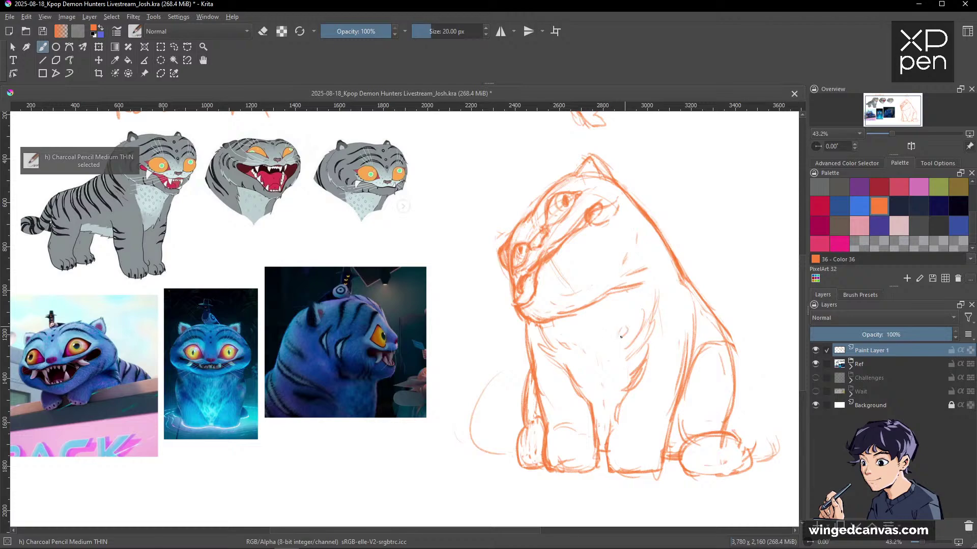
mouse_move(574, 362)
mouse_down()
mouse_move(615, 366)
mouse_move(590, 350)
mouse_move(600, 347)
mouse_move(597, 370)
mouse_up()
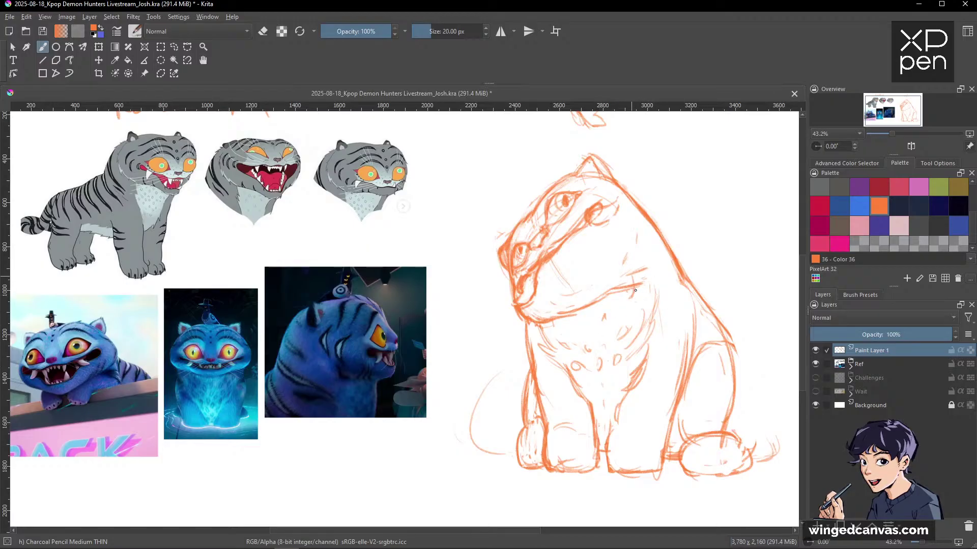
drag(641, 292, 643, 275)
drag(644, 221, 648, 243)
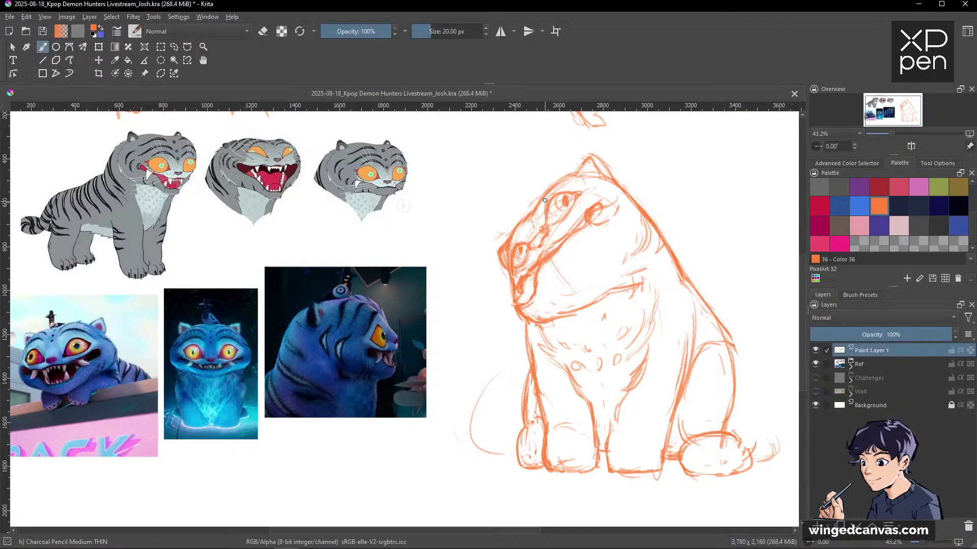
Refine the lower eye near the muzzle and strengthen the forehead contour up to the ear, alternating between erasing and drawing.
key(e)
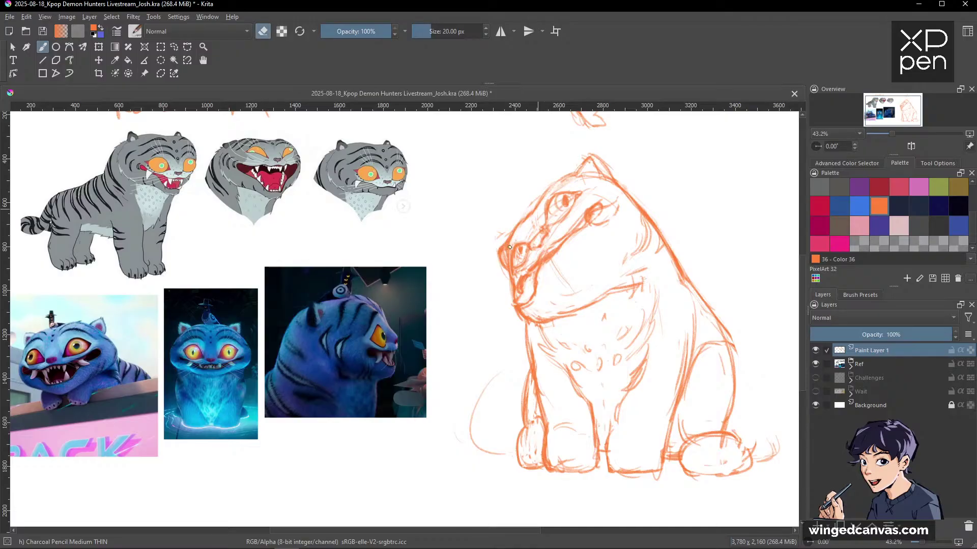
key(e)
key(e)
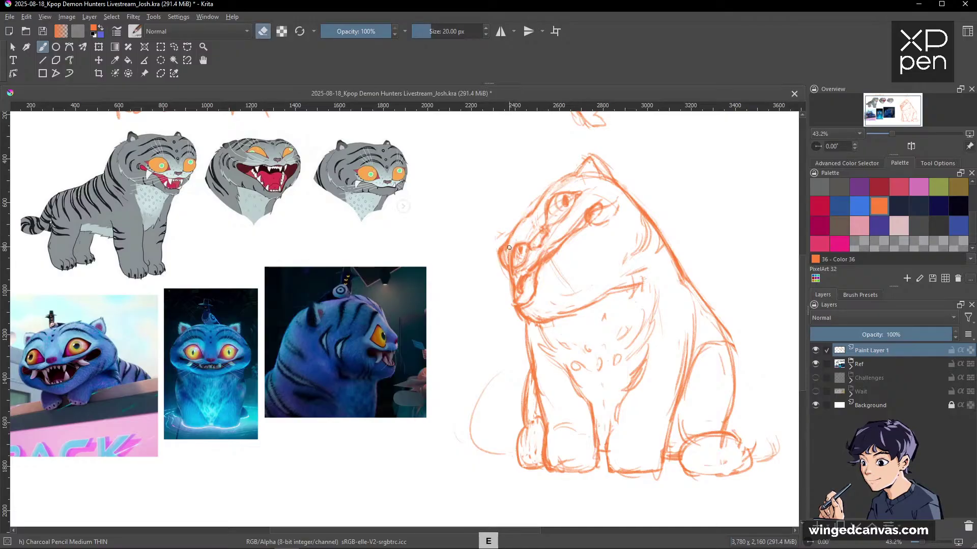
key(e)
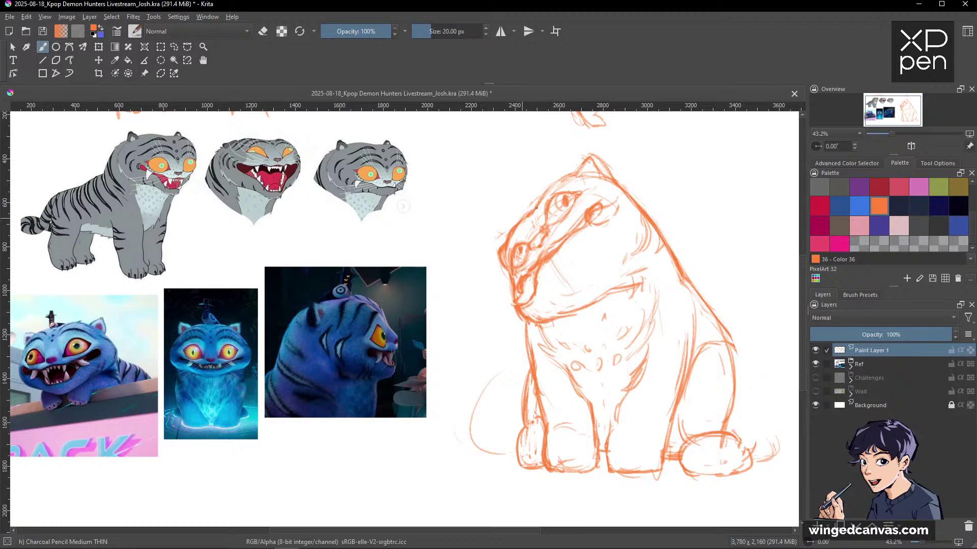
key(e)
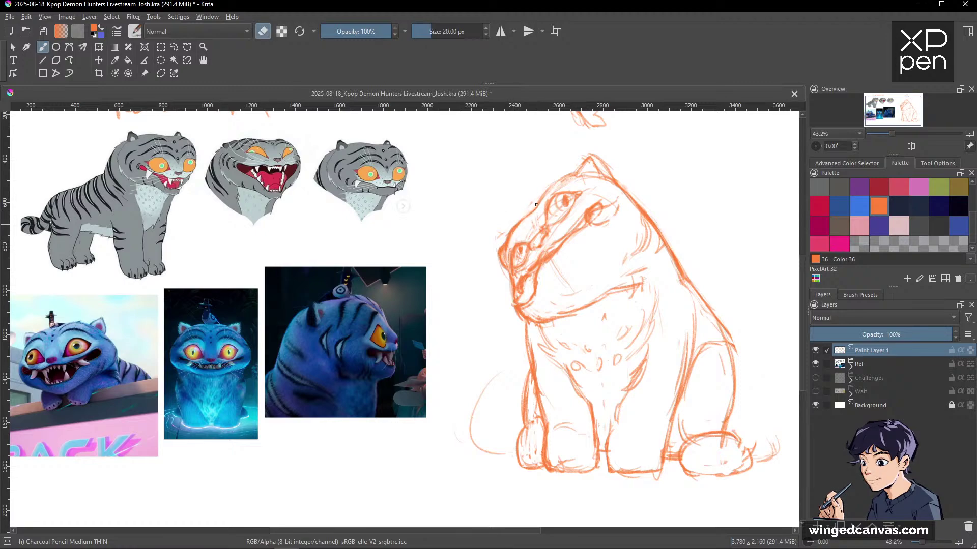
key(e)
key(e)
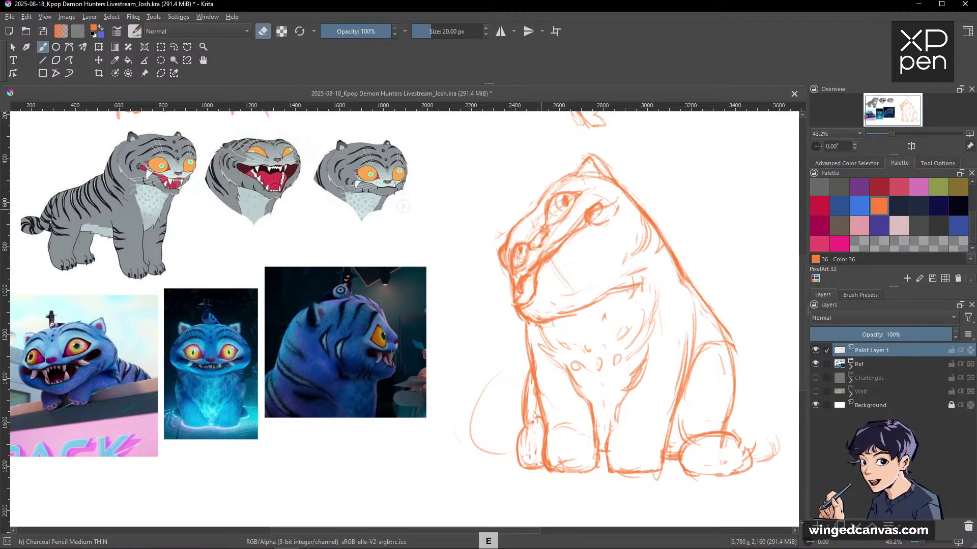
key(e)
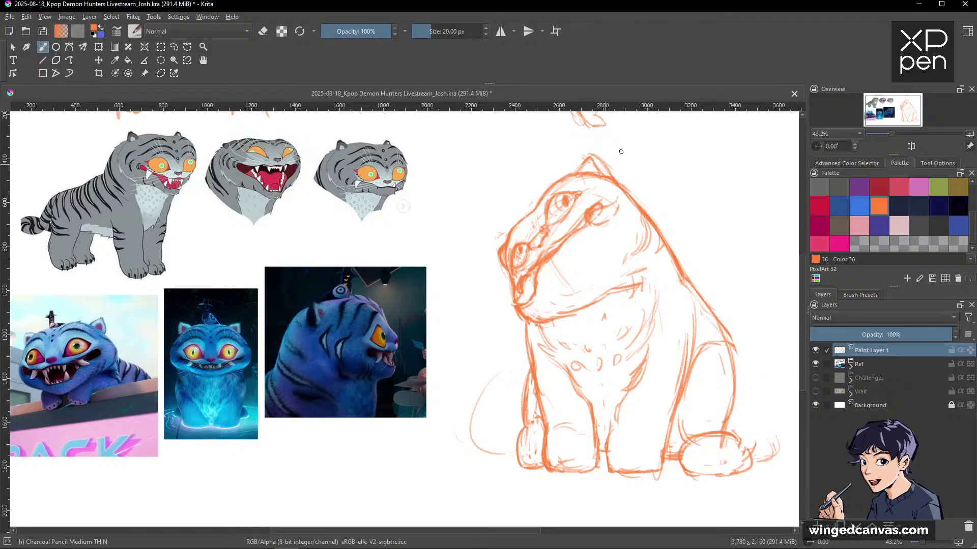
Erase the lower back contour and redraw it as one smooth line over the haunch down to the hind paw.
key(space)
key(slash)
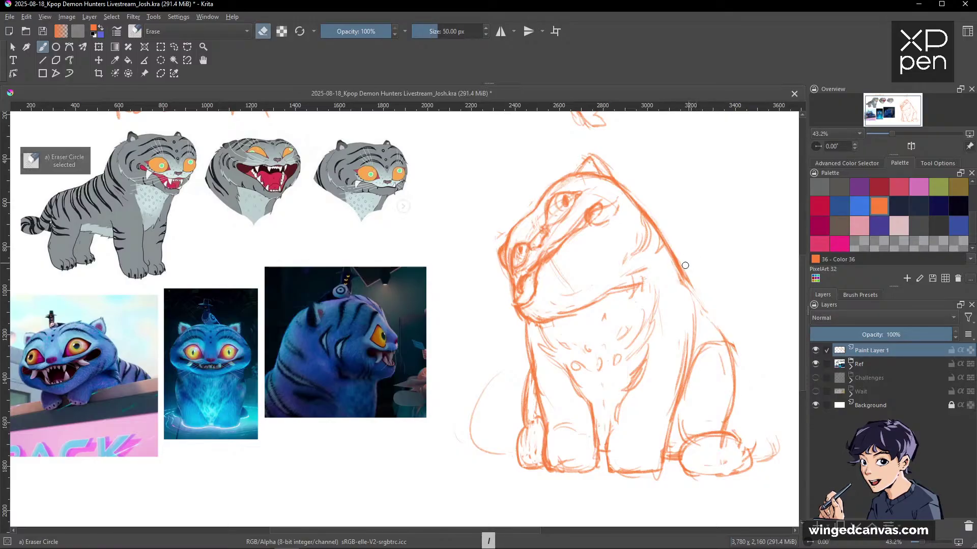
key(slash)
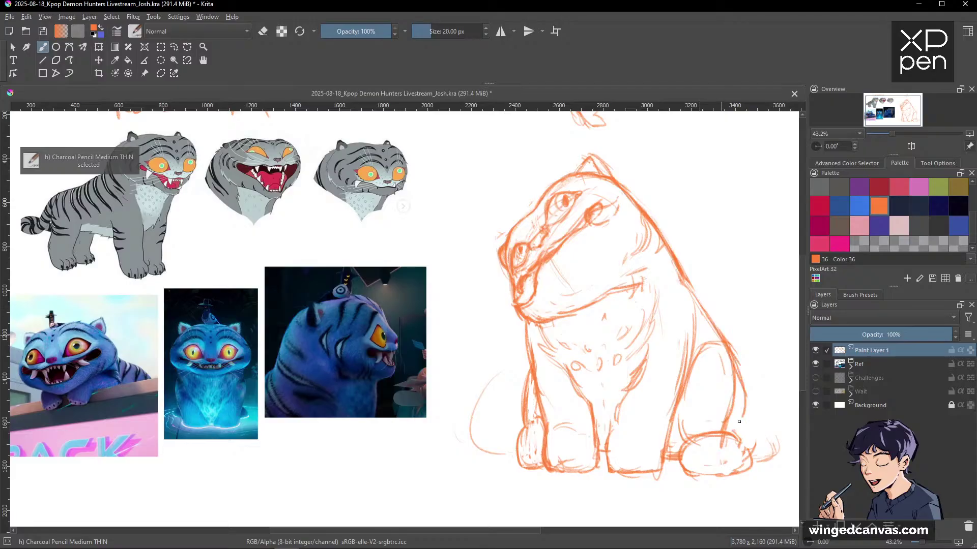
key(slash)
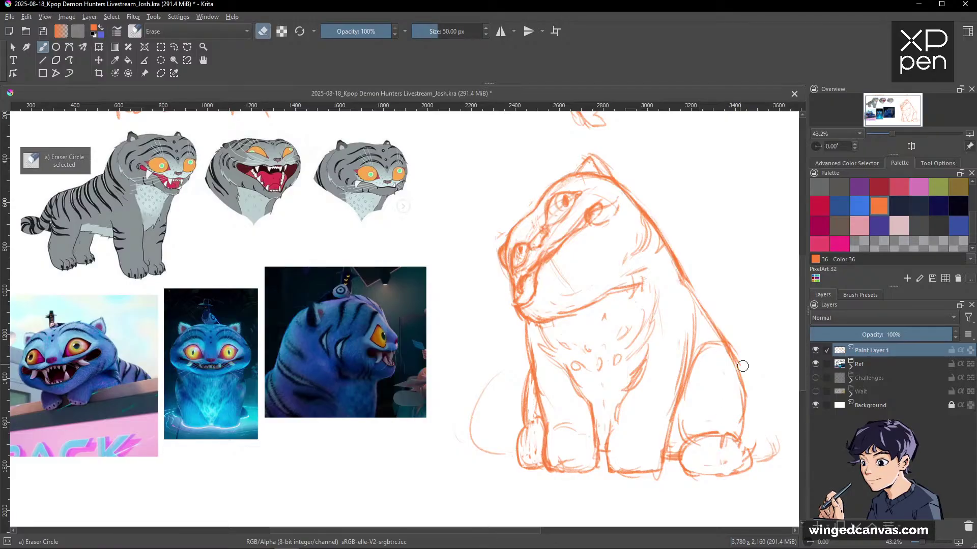
Outline the low tail shape behind the near hind paw and its tapered tip beyond the far paw.
drag(701, 420, 661, 421)
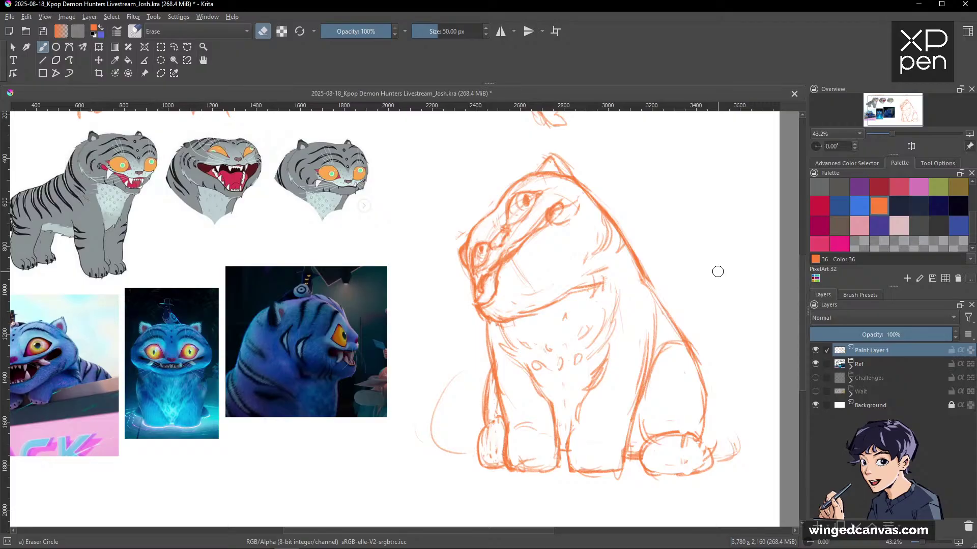
key(slash)
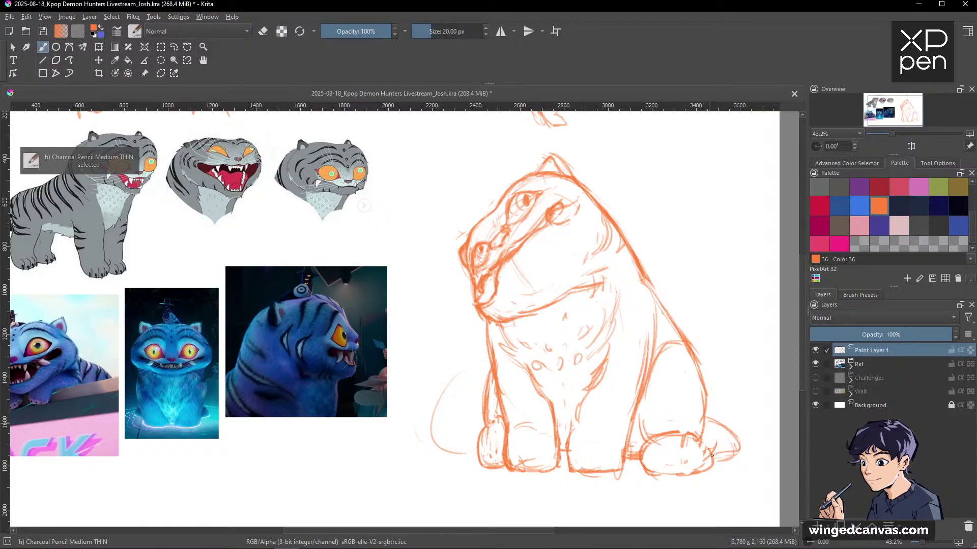
key(space)
drag(700, 387, 734, 384)
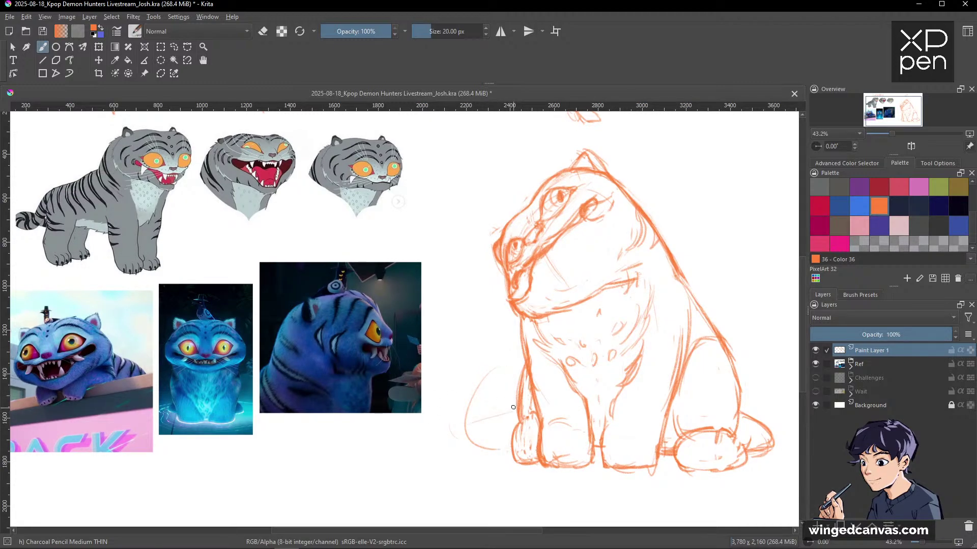
drag(510, 407, 459, 422)
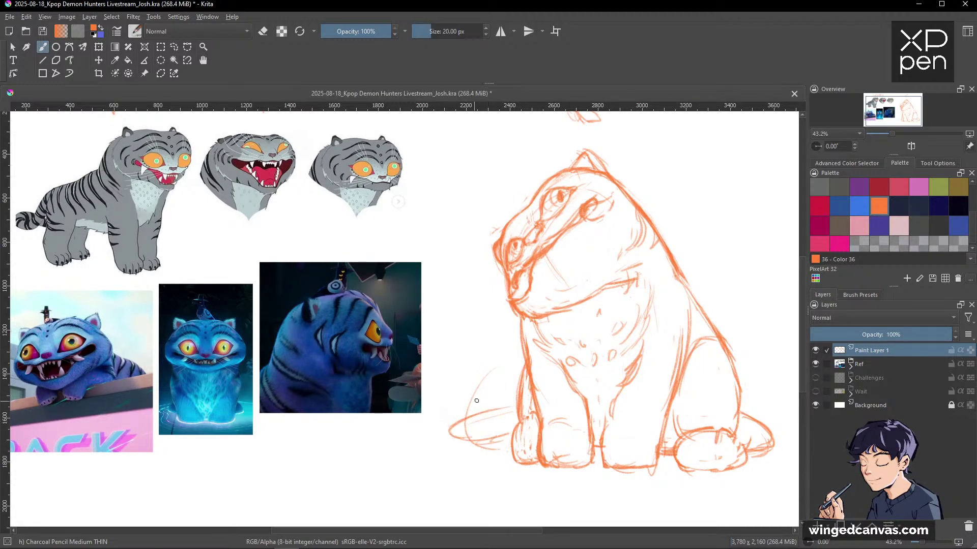
key(space)
drag(511, 384, 464, 427)
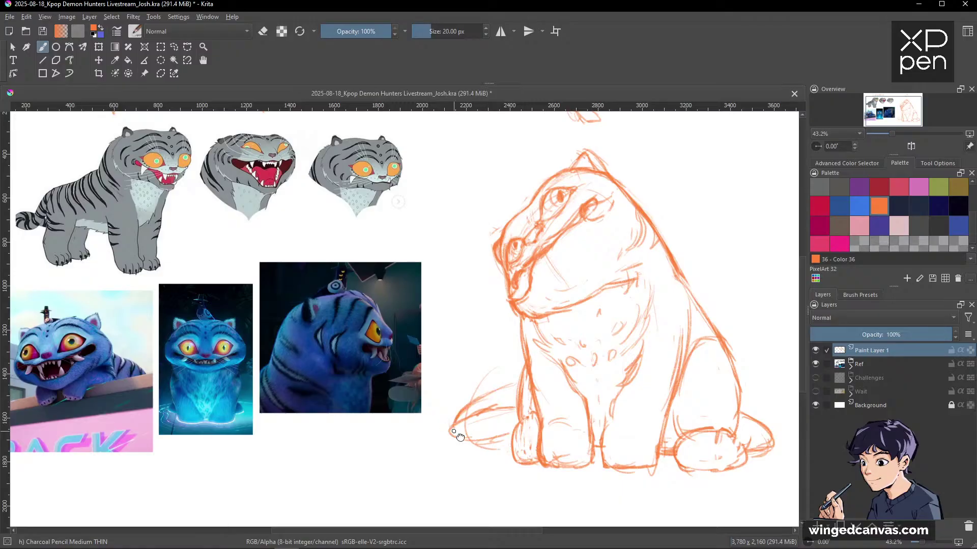
Erase the stray outer sketch lines around the tail tip beyond the far hind paw to clean up its outline.
key(space)
drag(469, 418, 485, 428)
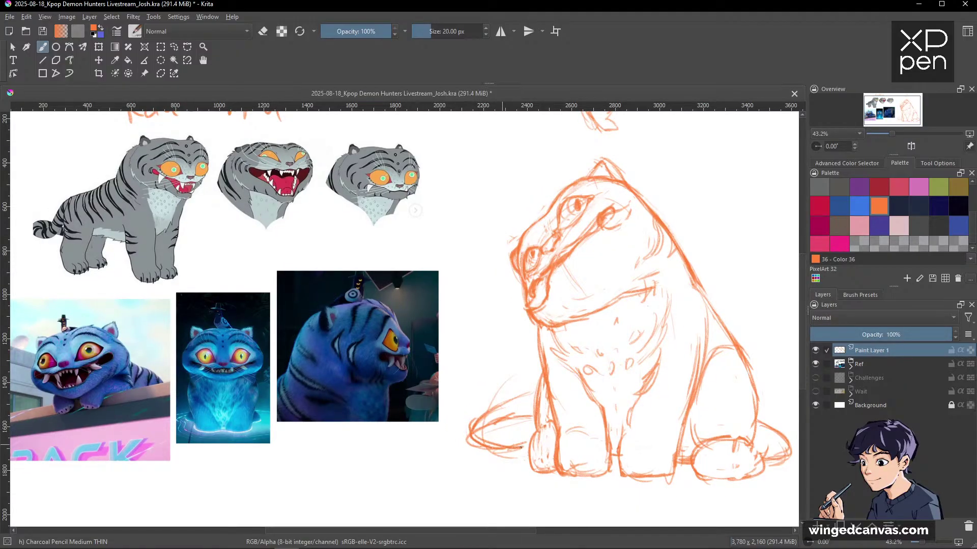
drag(627, 427, 616, 412)
key(e)
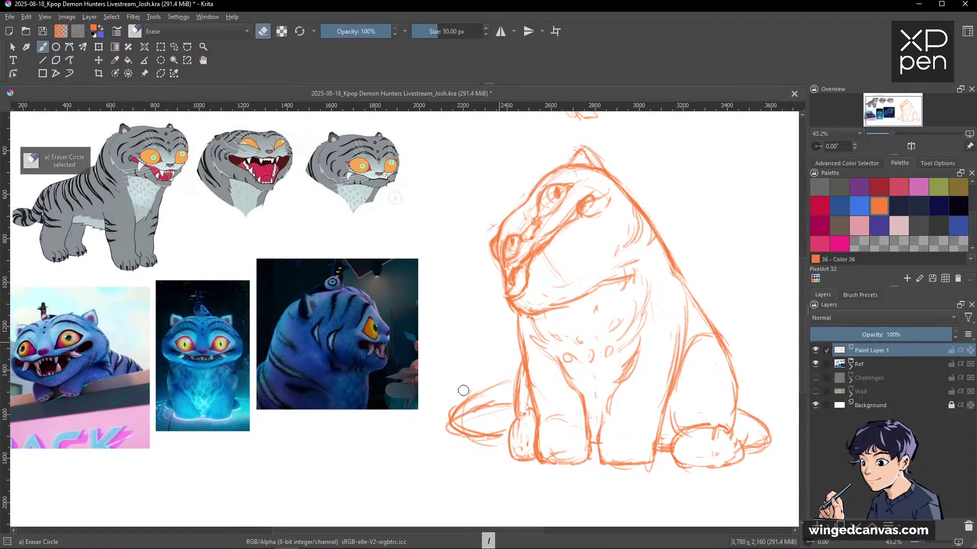
mouse_move(460, 390)
mouse_down()
mouse_move(449, 415)
mouse_move(456, 436)
mouse_move(486, 442)
mouse_up()
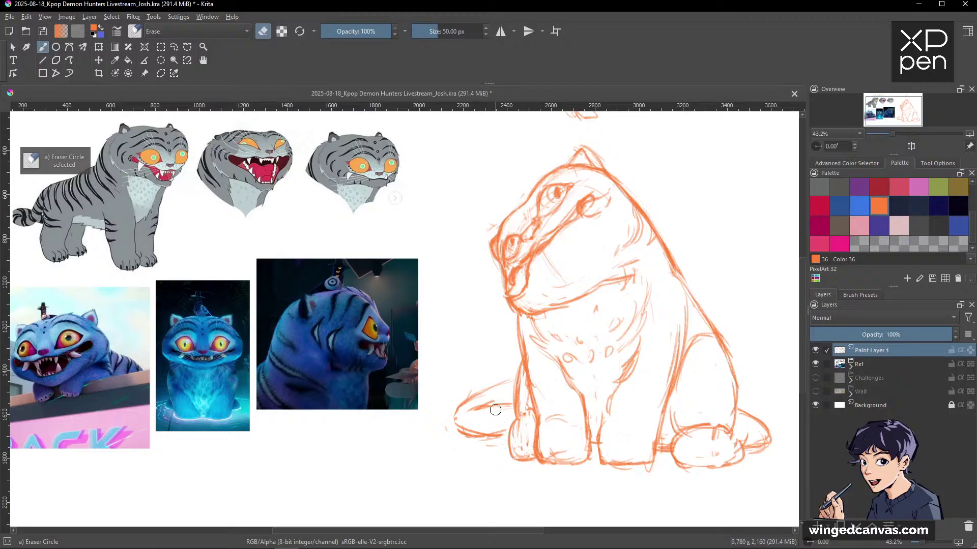
key(e)
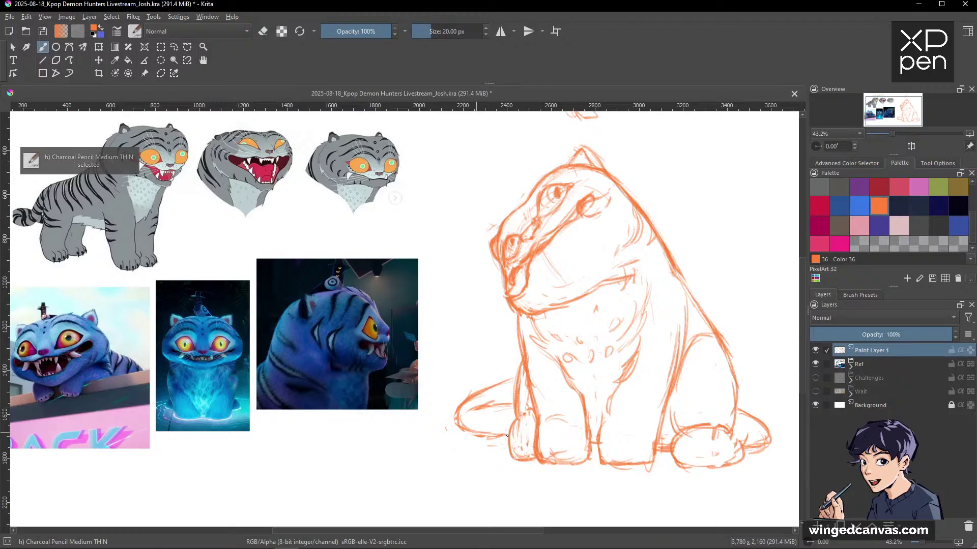
Sketch a small sitting cat in profile beside the tiger, with a round head, pointed ear, straight front leg and sloping back.
drag(735, 404, 606, 428)
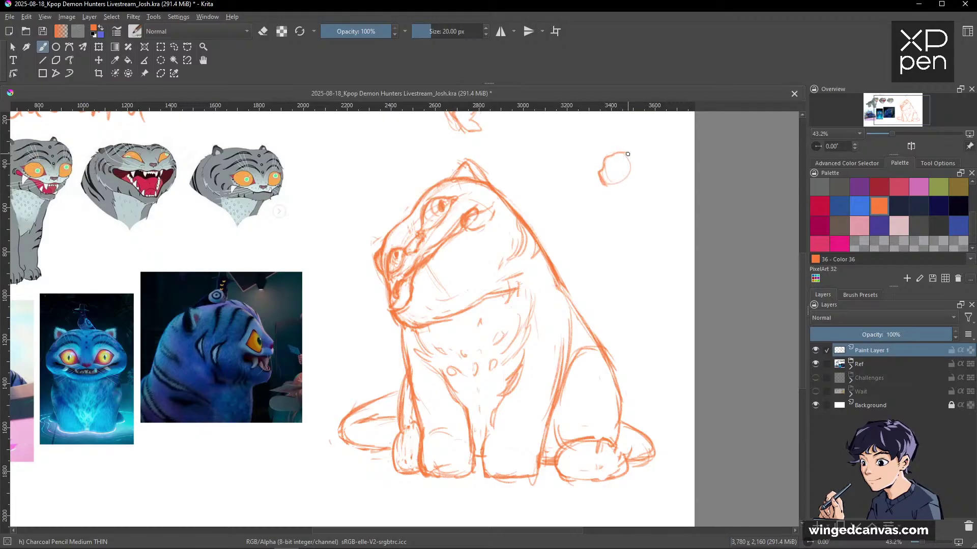
drag(629, 154, 658, 235)
drag(612, 193, 617, 257)
drag(636, 155, 669, 229)
drag(642, 179, 681, 245)
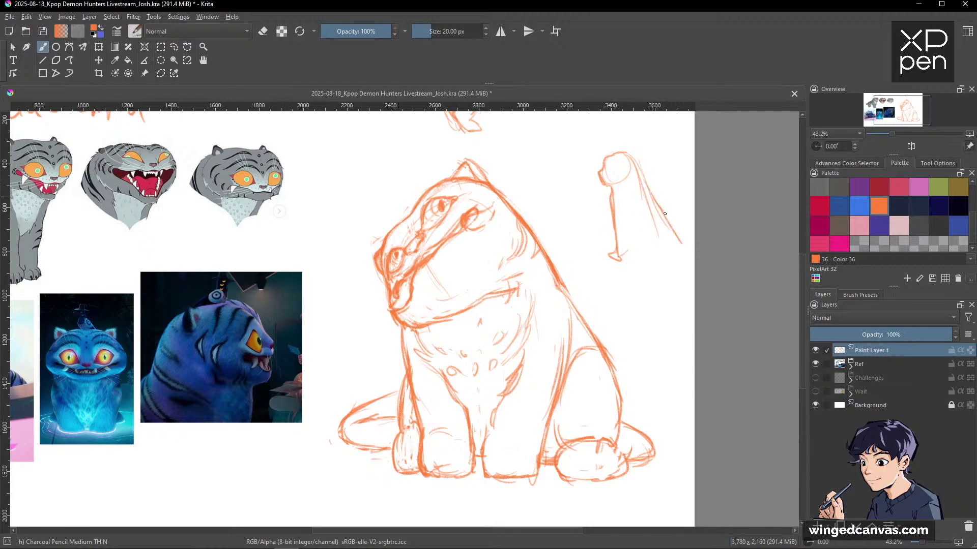
mouse_move(664, 212)
mouse_down()
mouse_move(666, 270)
mouse_move(628, 260)
mouse_move(674, 262)
mouse_up()
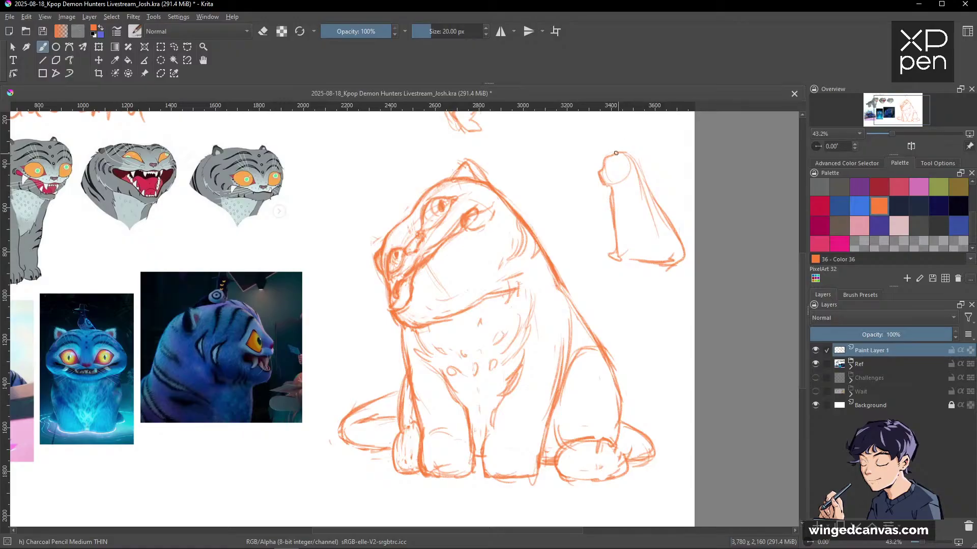
drag(617, 154, 628, 138)
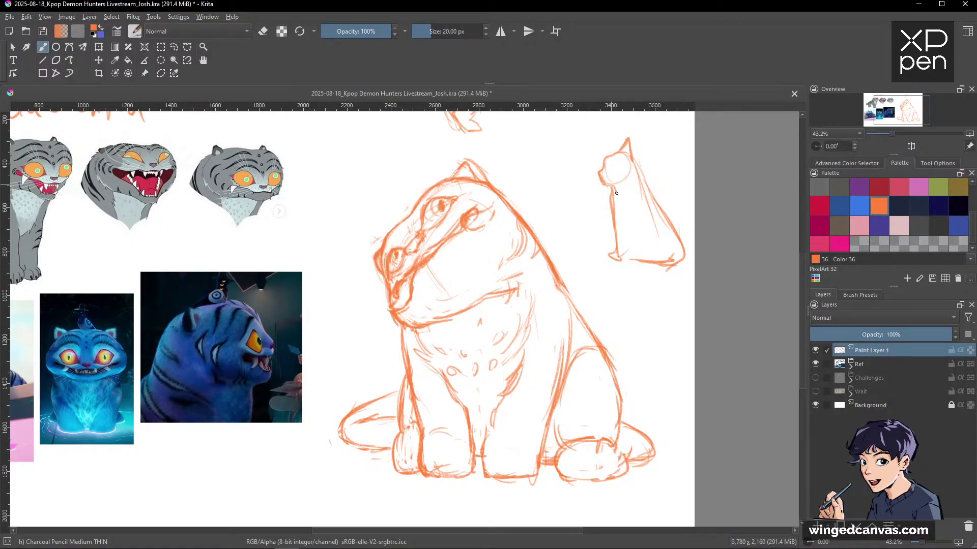
Darken the small cat's back, front leg and base line, and shape its front paw with short erasing and drawing passes.
drag(614, 185, 617, 195)
drag(633, 152, 674, 230)
key(e)
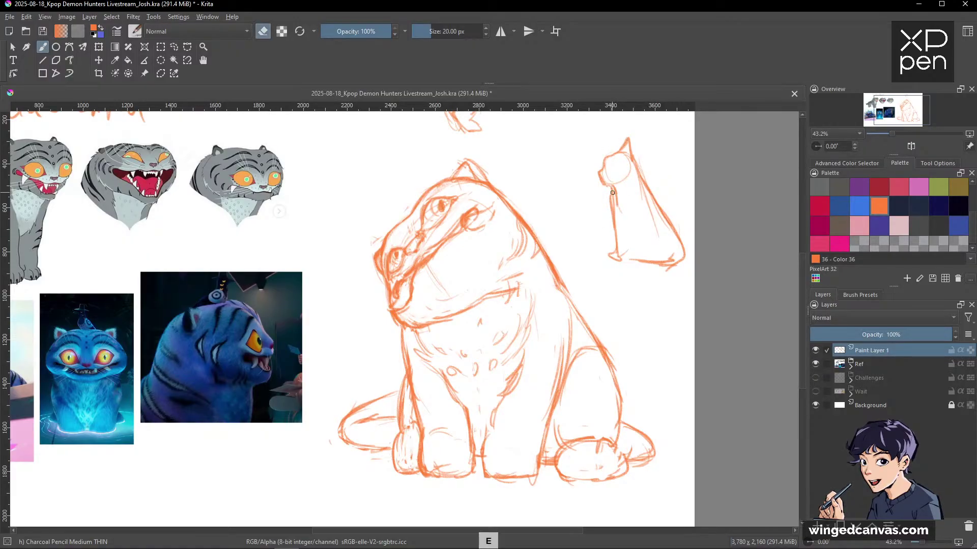
key(space)
mouse_move(614, 225)
mouse_down()
mouse_move(613, 191)
mouse_move(621, 258)
mouse_up()
key(e)
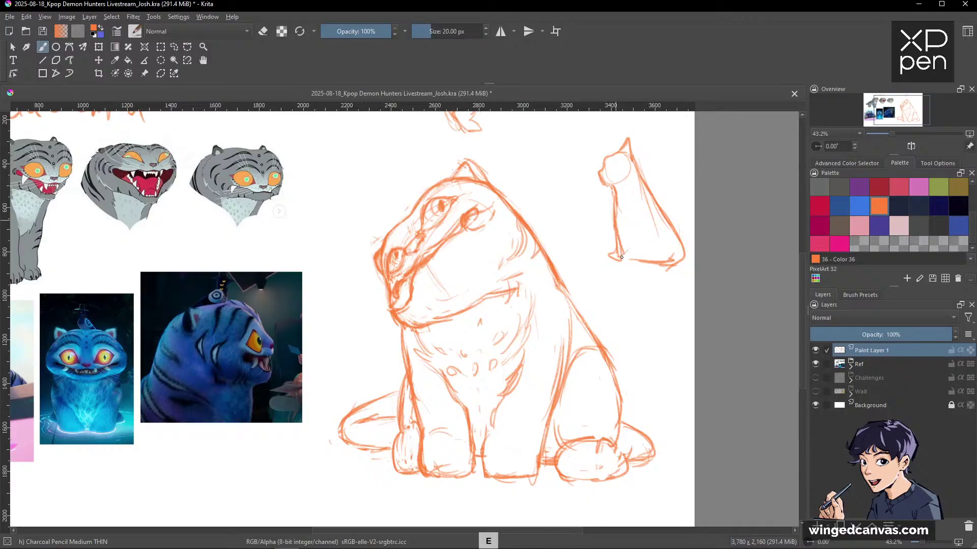
key(e)
mouse_move(615, 203)
mouse_down()
mouse_move(613, 256)
mouse_move(611, 187)
mouse_move(631, 268)
mouse_move(636, 266)
mouse_up()
key(e)
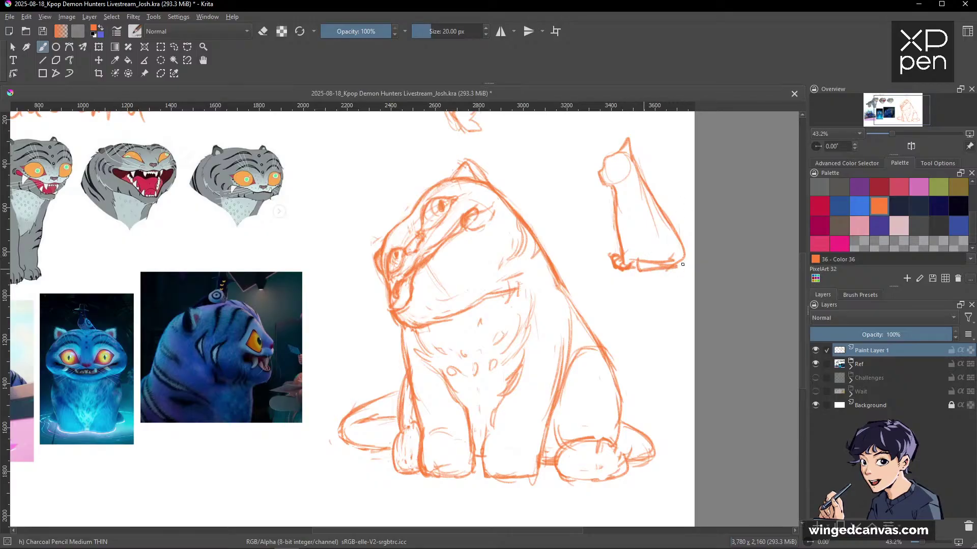
mouse_move(605, 154)
mouse_down()
mouse_move(626, 219)
mouse_move(620, 242)
mouse_up()
Draw a long upright tail curving outward at the tip from the small cat's lower back.
key(e)
key(space)
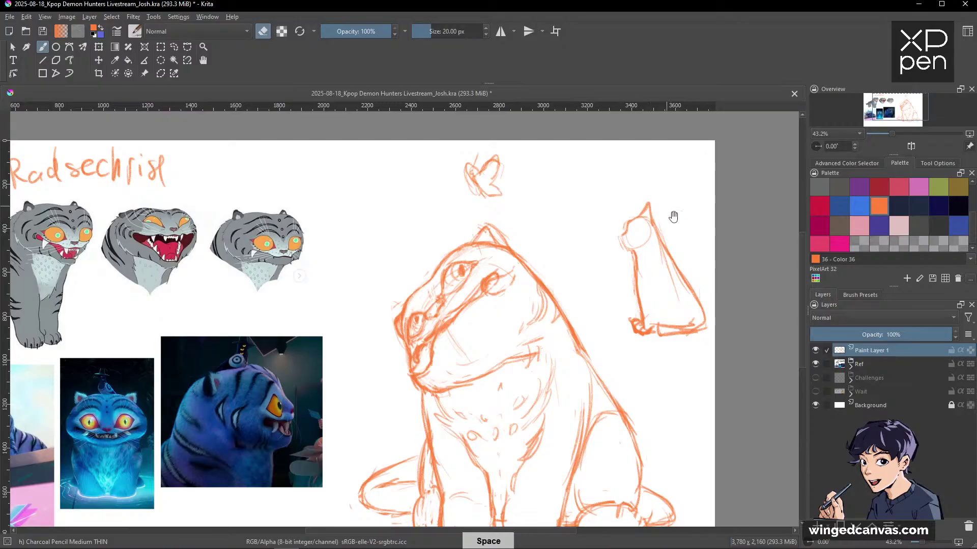
key(e)
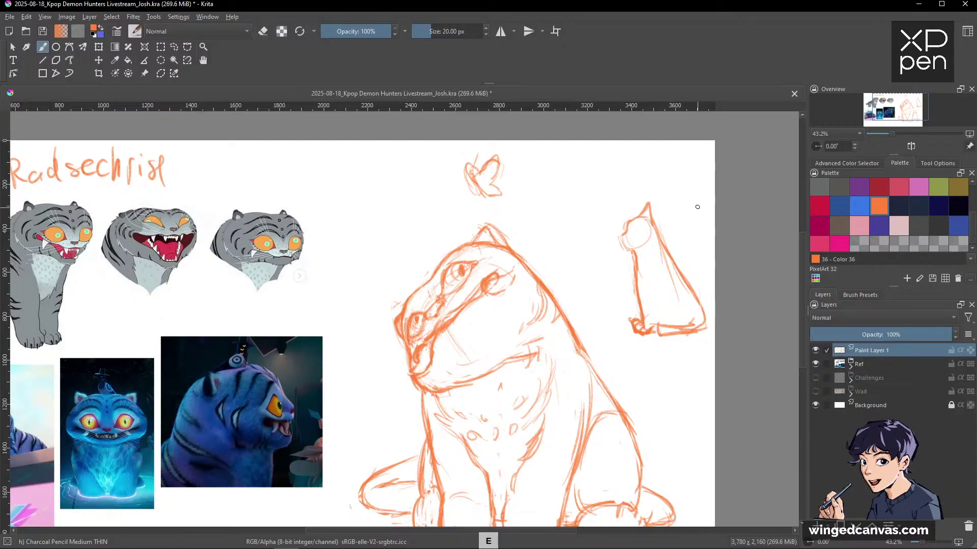
mouse_move(699, 206)
mouse_down()
mouse_move(695, 287)
mouse_move(710, 205)
mouse_move(700, 311)
mouse_up()
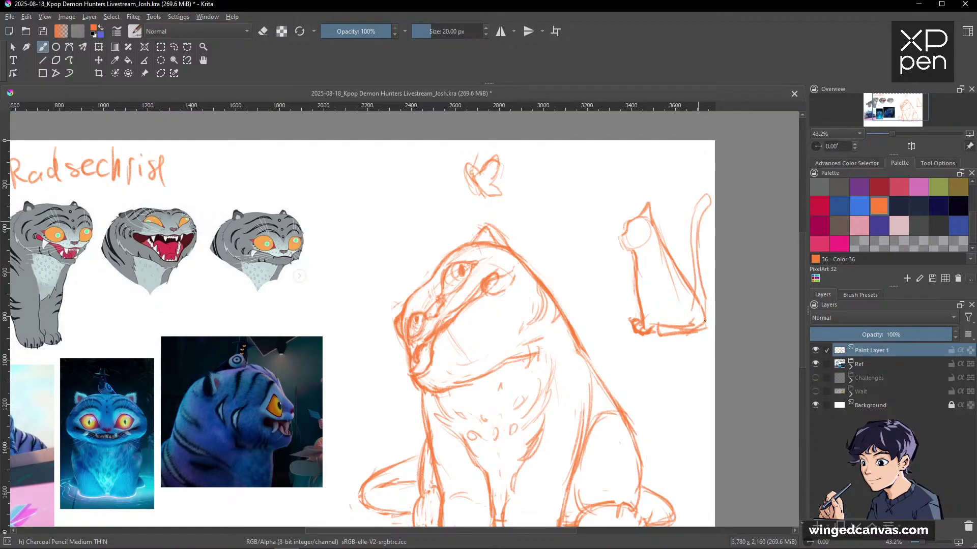
key(e)
key(e)
drag(701, 200, 695, 275)
key(space)
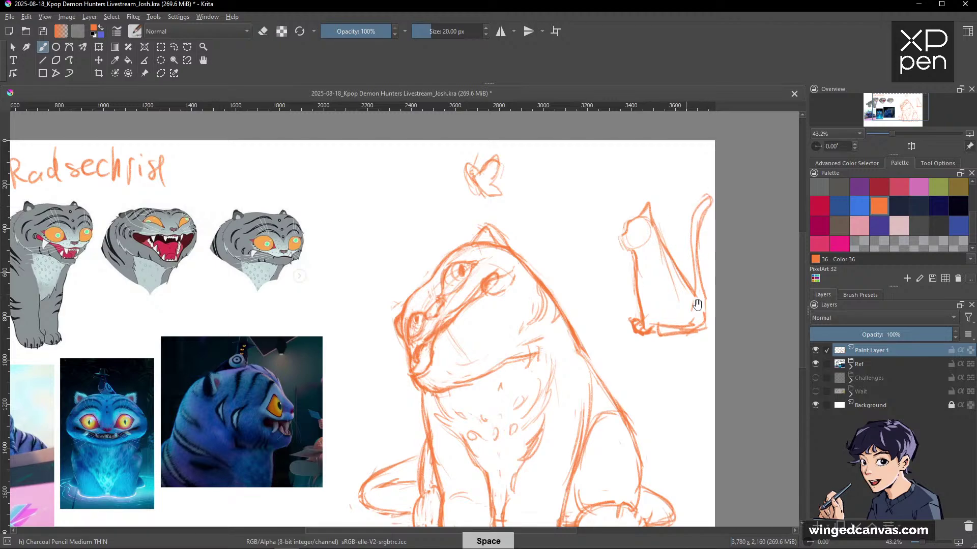
key(space)
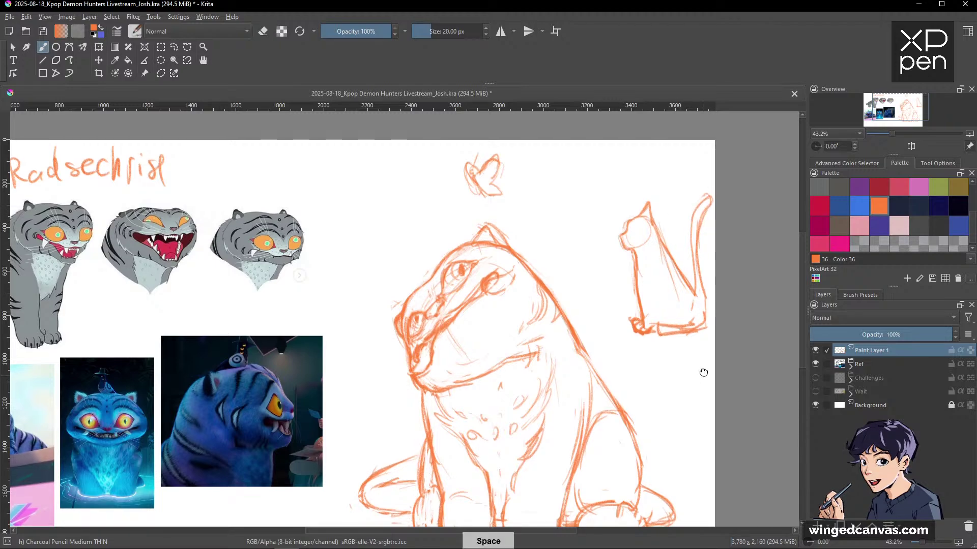
drag(702, 395, 703, 358)
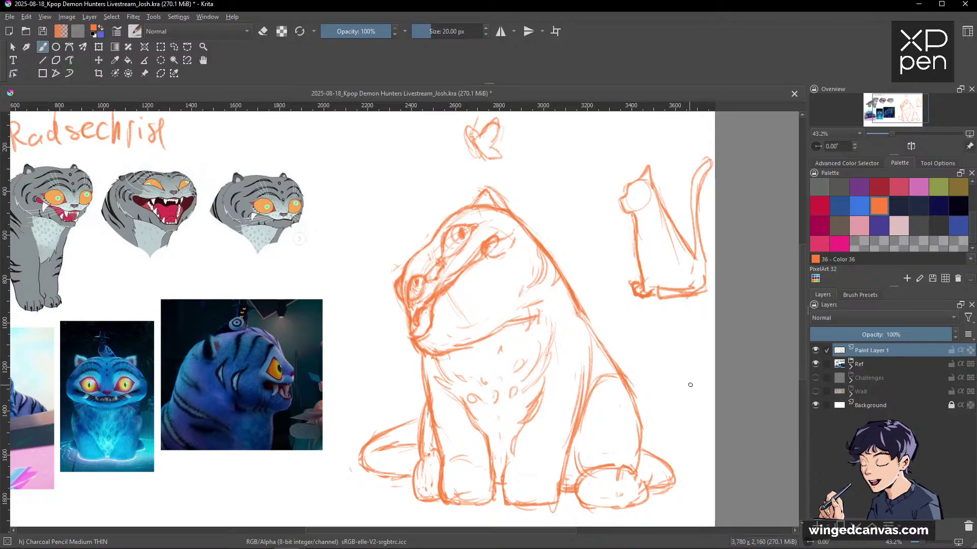
key(space)
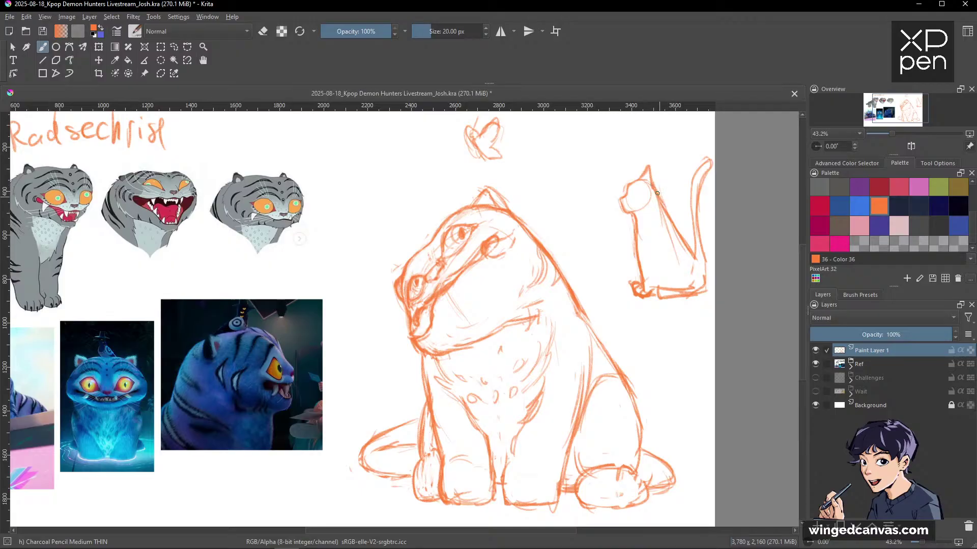
key(space)
key(space)
key(space)
drag(651, 268, 731, 255)
drag(776, 166, 742, 174)
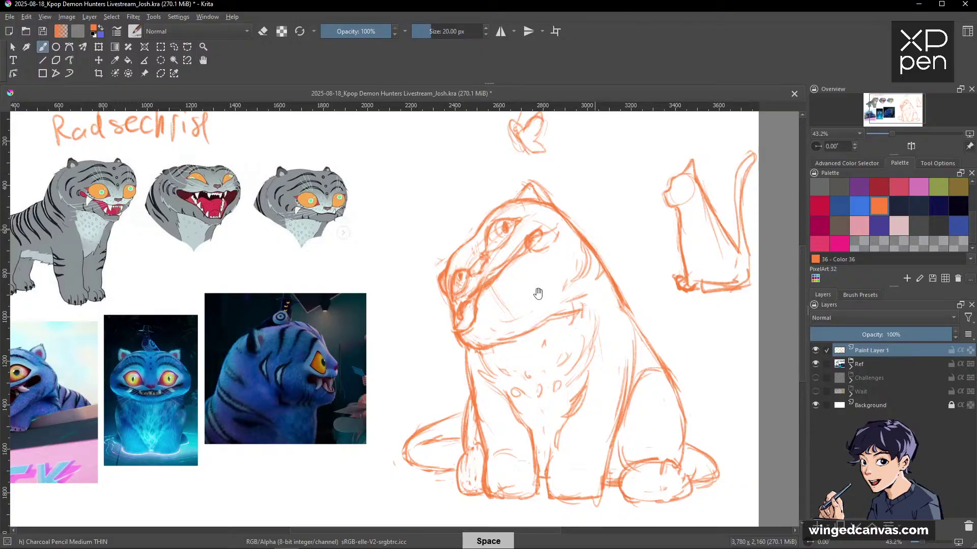
mouse_move(521, 326)
mouse_down()
mouse_move(562, 317)
mouse_move(527, 334)
mouse_up()
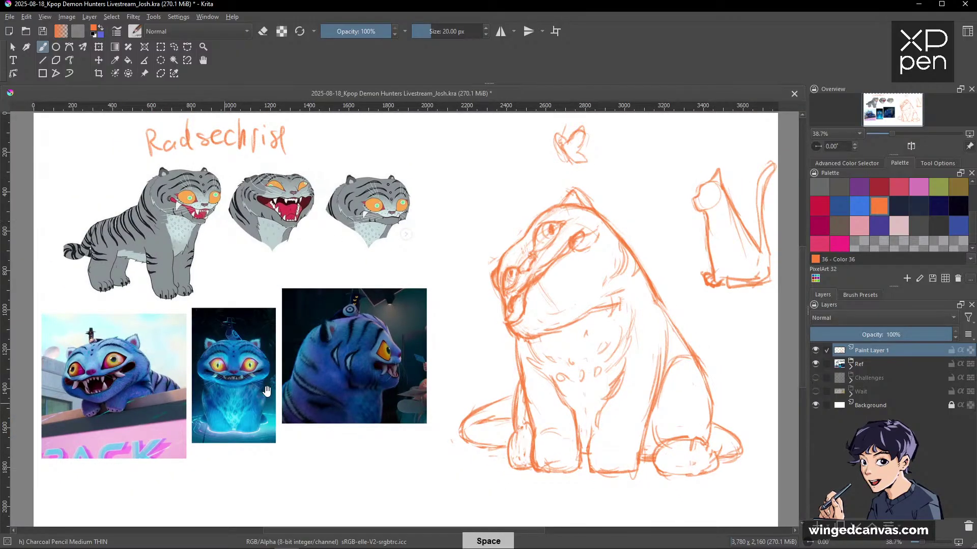
key(space)
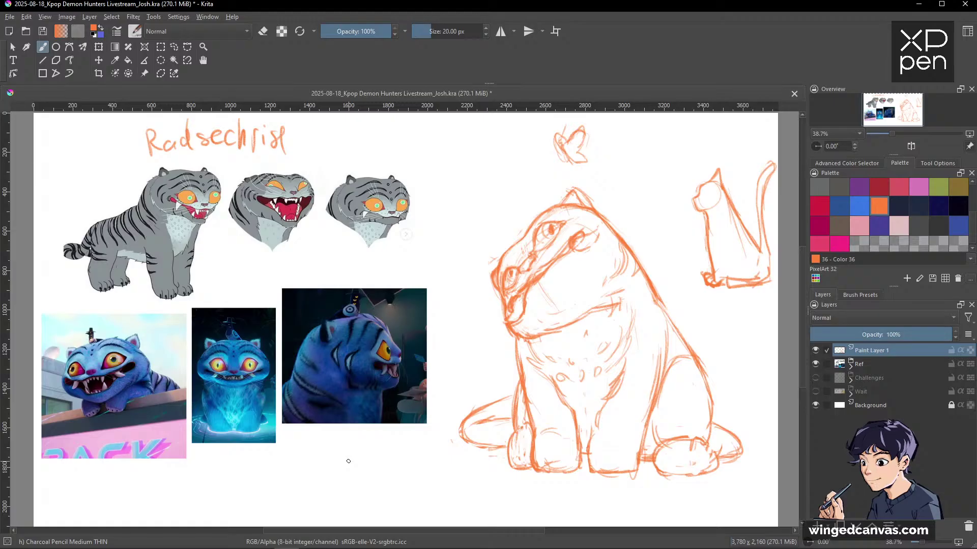
Erase the low tail section behind the tiger's near hind paw.
mouse_move(115, 548)
key(space)
key(slash)
mouse_move(734, 426)
mouse_down()
mouse_move(737, 466)
mouse_move(730, 458)
mouse_up()
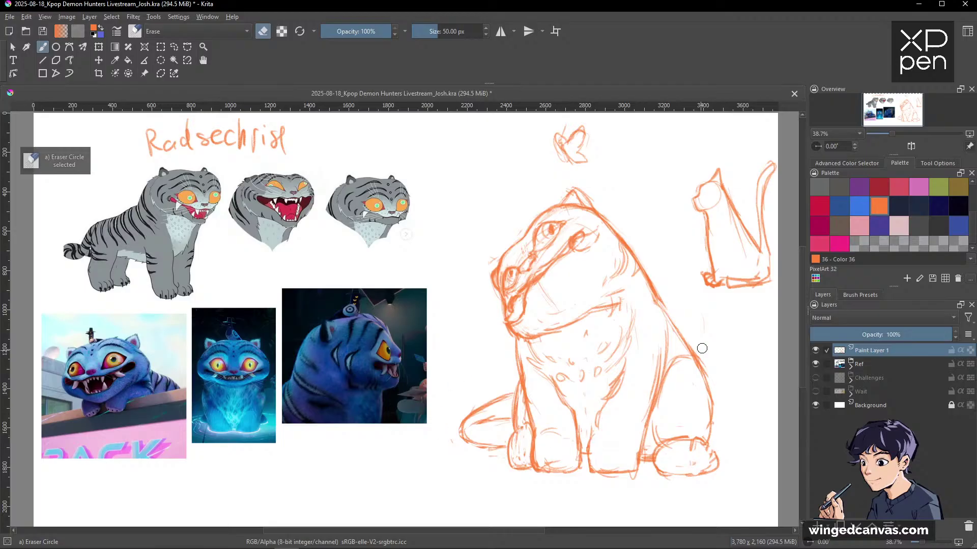
Draw a short raised tail with a rounded tip rising from the tiger's lower back, and erase the stray marks around it.
key(slash)
mouse_move(699, 315)
mouse_down()
mouse_move(702, 345)
mouse_move(698, 314)
mouse_move(717, 308)
mouse_up()
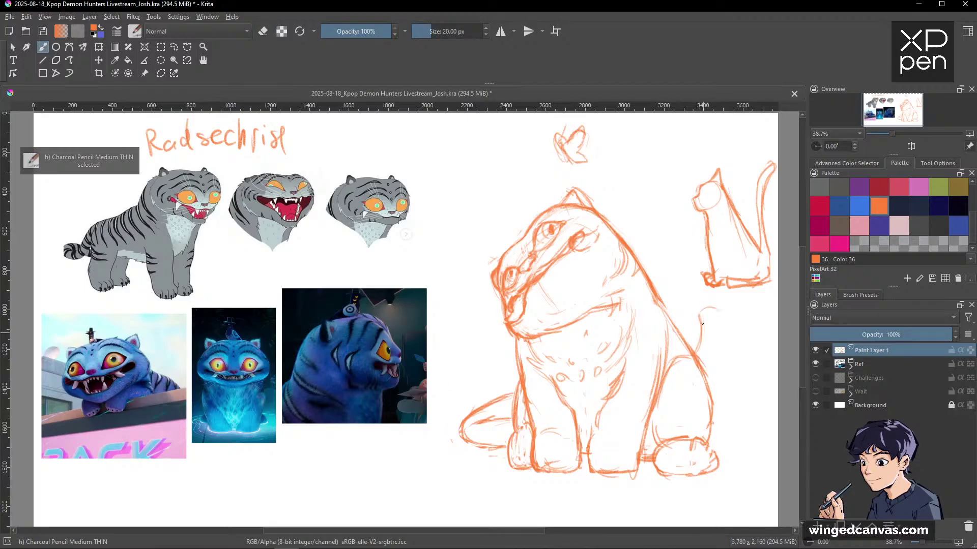
mouse_move(712, 364)
mouse_down()
mouse_move(716, 305)
mouse_move(700, 339)
mouse_up()
mouse_move(715, 305)
mouse_down()
mouse_move(717, 358)
mouse_move(725, 308)
mouse_move(716, 363)
mouse_up()
key(slash)
drag(732, 310, 722, 368)
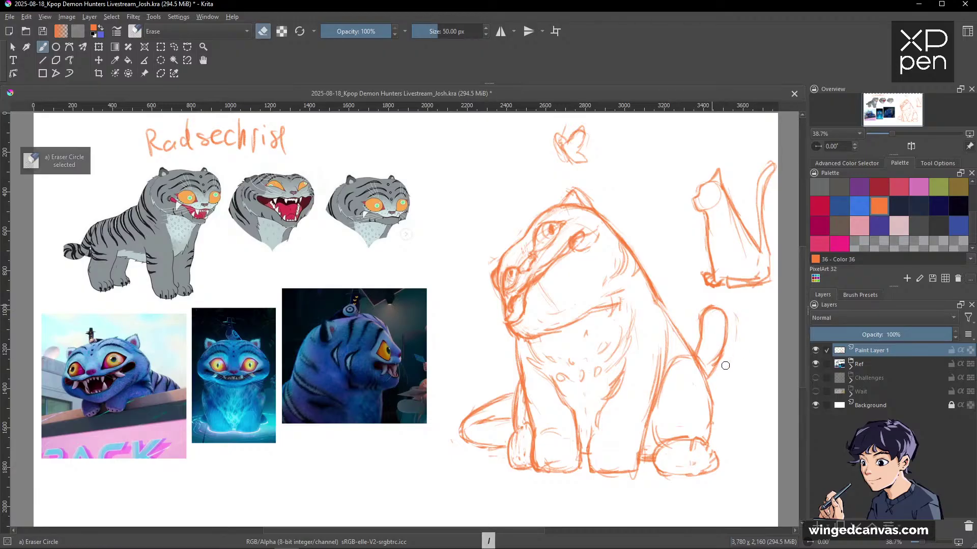
key(slash)
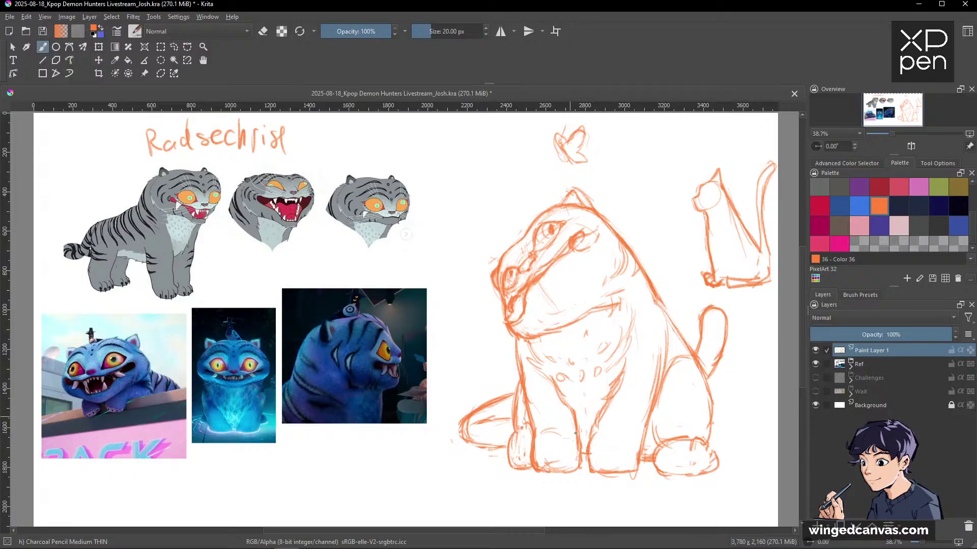
Check the paws in the blue tiger references and draw a row of rounded toes on the sketch's far front paw.
key(space)
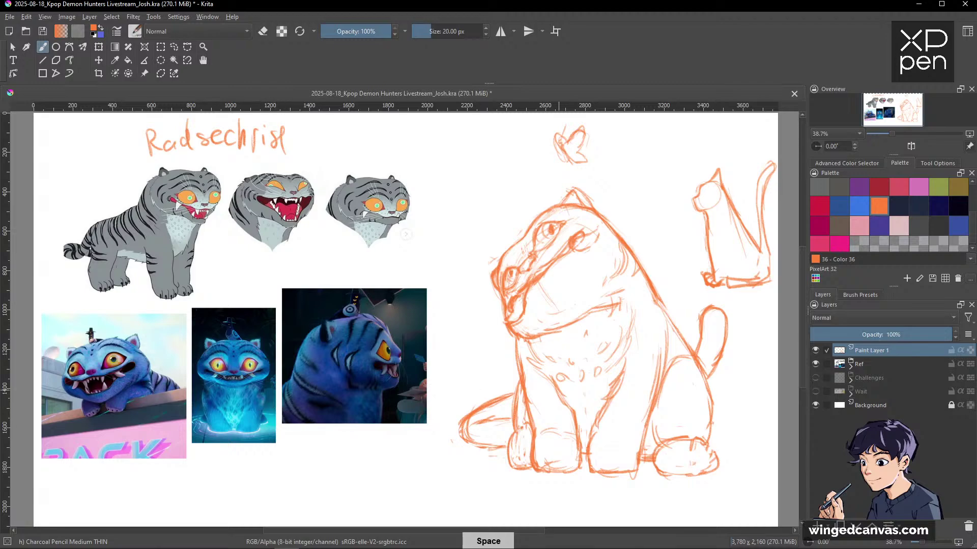
drag(478, 444, 322, 367)
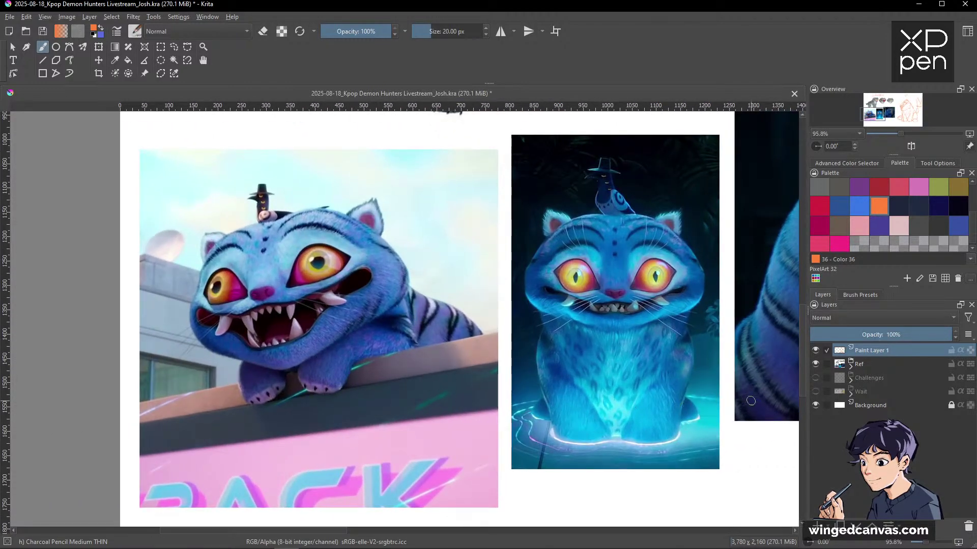
key(space)
drag(705, 405, 666, 407)
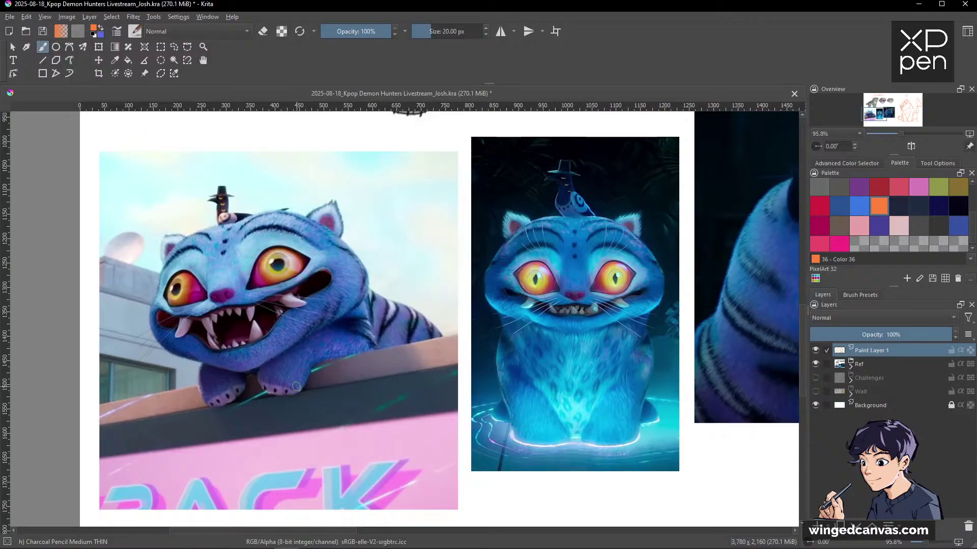
key(space)
key(ctrl)
mouse_move(746, 333)
mouse_down()
mouse_move(665, 345)
mouse_move(639, 414)
mouse_move(479, 436)
mouse_move(599, 405)
mouse_up()
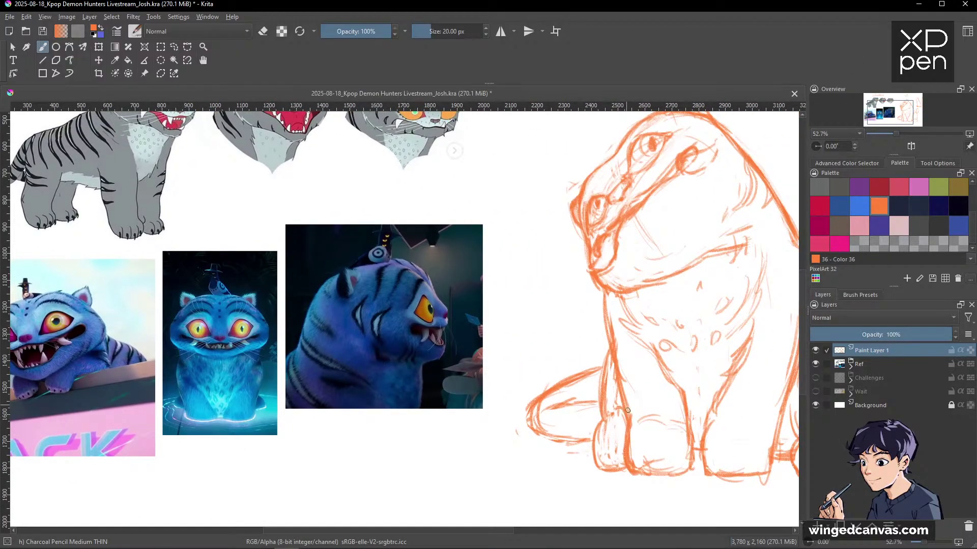
key(e)
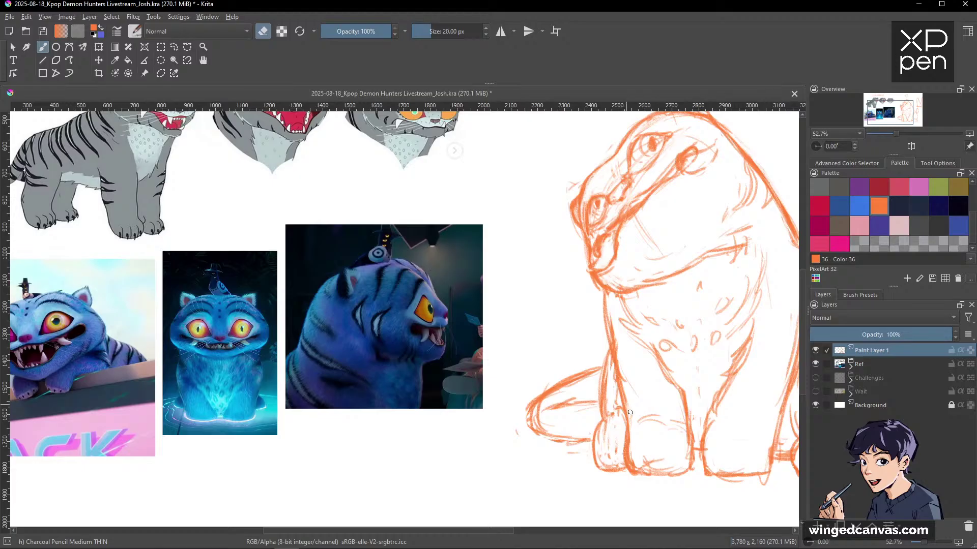
key(e)
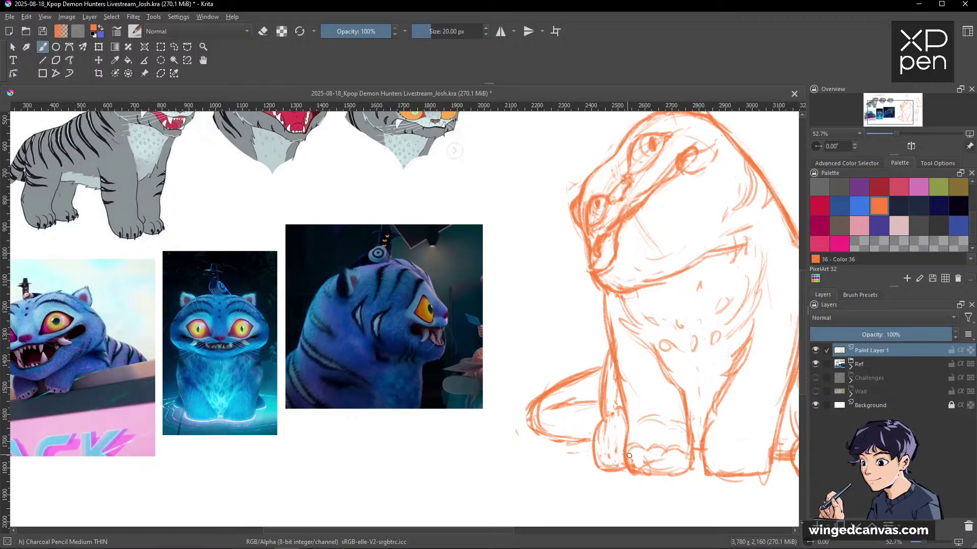
Add matching rounded toes to the tiger's near front paw and tidy the toe lines on both front paws.
drag(748, 449, 705, 443)
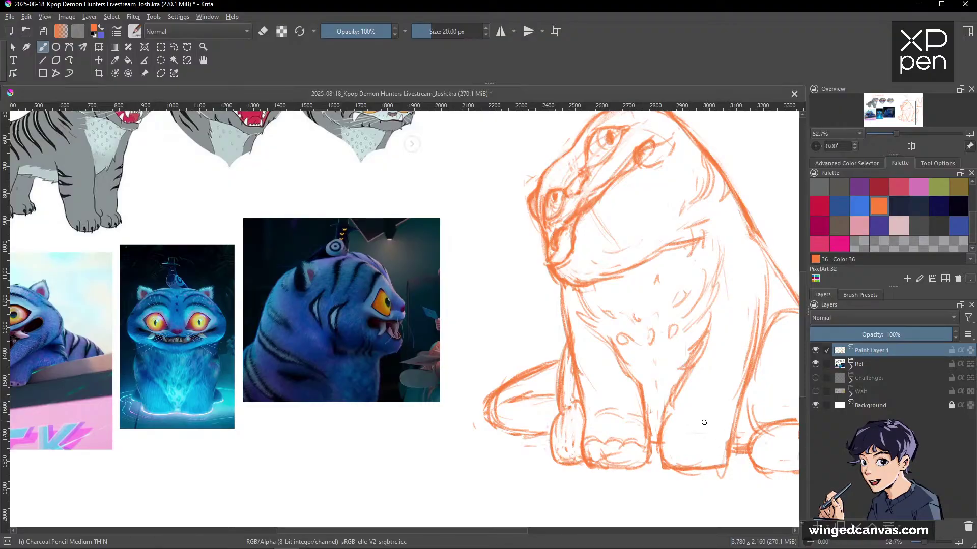
drag(732, 431, 697, 426)
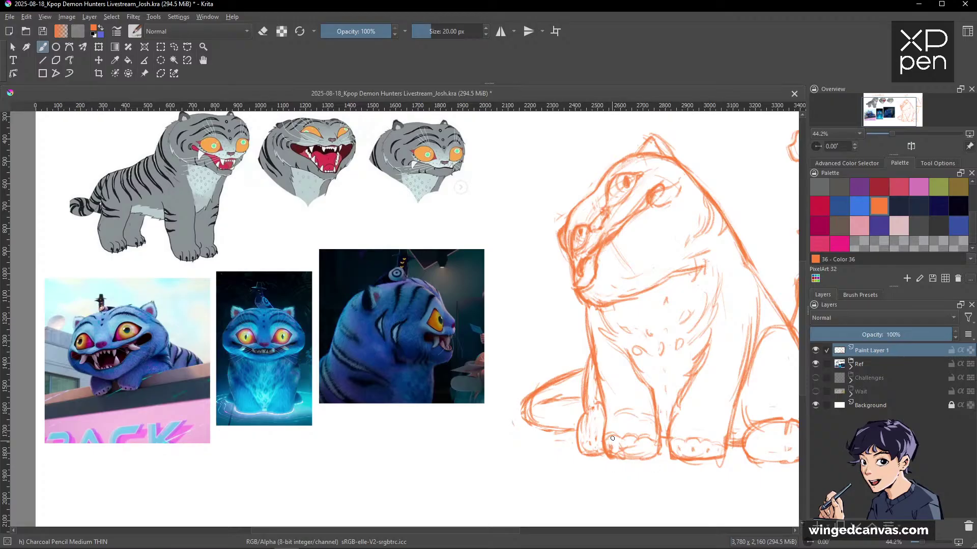
key(e)
key(e)
key(e)
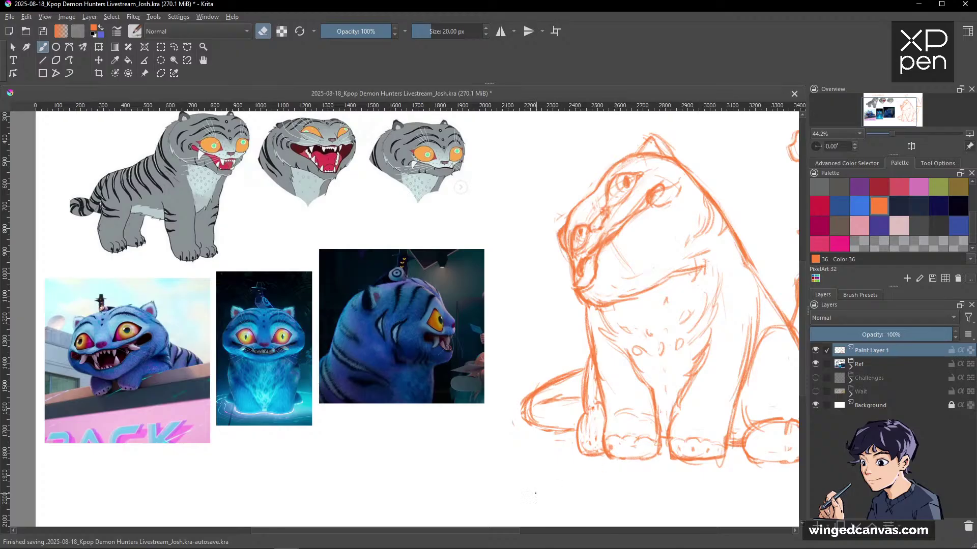
key(e)
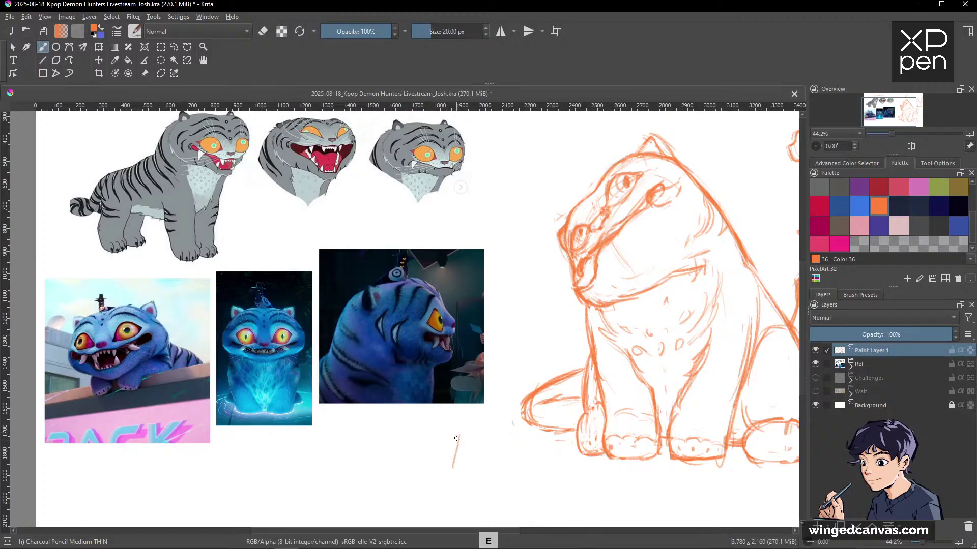
Sketch an enlarged paw study below the blue tiger references, with a short leg, a row of bulging rounded toes and a curved claw.
mouse_move(456, 439)
mouse_down()
mouse_move(450, 467)
mouse_move(435, 466)
mouse_move(417, 506)
mouse_up()
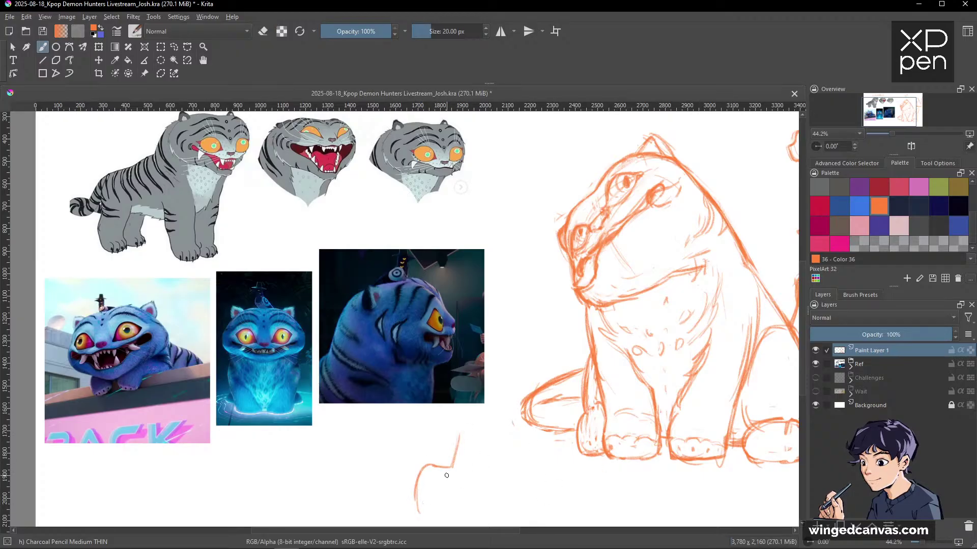
drag(428, 503, 443, 449)
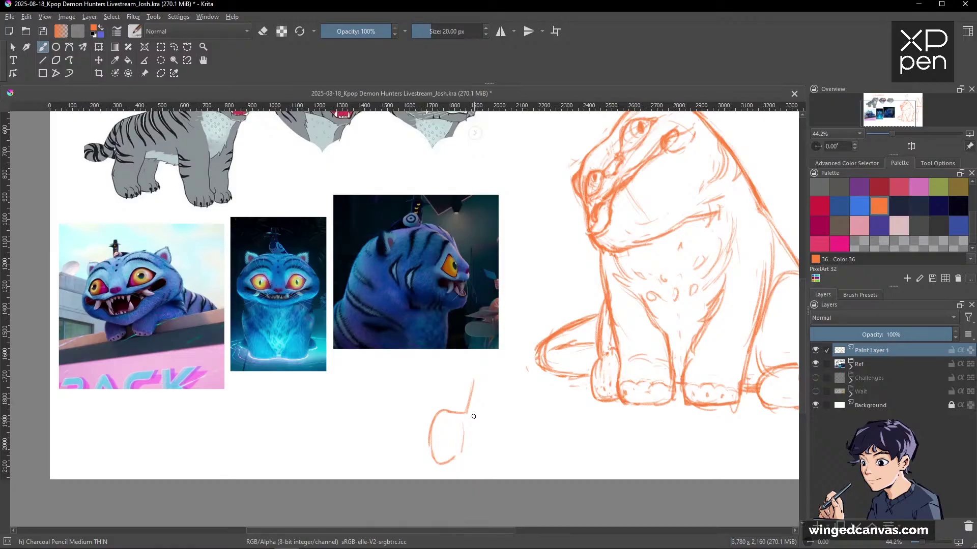
mouse_move(476, 414)
mouse_down()
mouse_move(490, 460)
mouse_move(461, 467)
mouse_move(506, 451)
mouse_up()
drag(514, 416, 524, 465)
mouse_move(450, 409)
mouse_down()
mouse_move(460, 373)
mouse_move(432, 427)
mouse_move(433, 460)
mouse_up()
drag(526, 417, 534, 441)
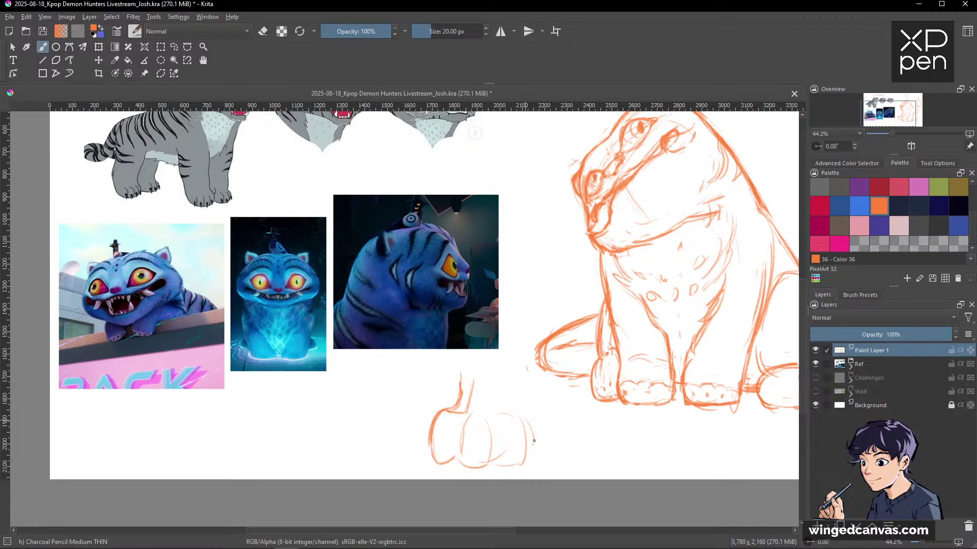
mouse_move(438, 447)
mouse_down()
mouse_move(425, 473)
mouse_move(439, 480)
mouse_up()
Erase the rough lines beside the tiger's far front leg and redraw the small far hind paw behind it.
drag(721, 339, 672, 388)
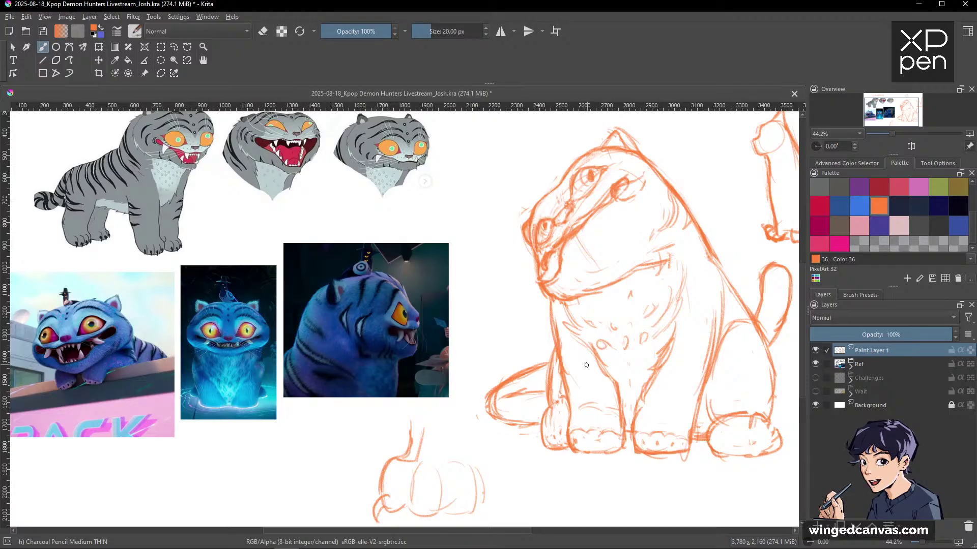
key(space)
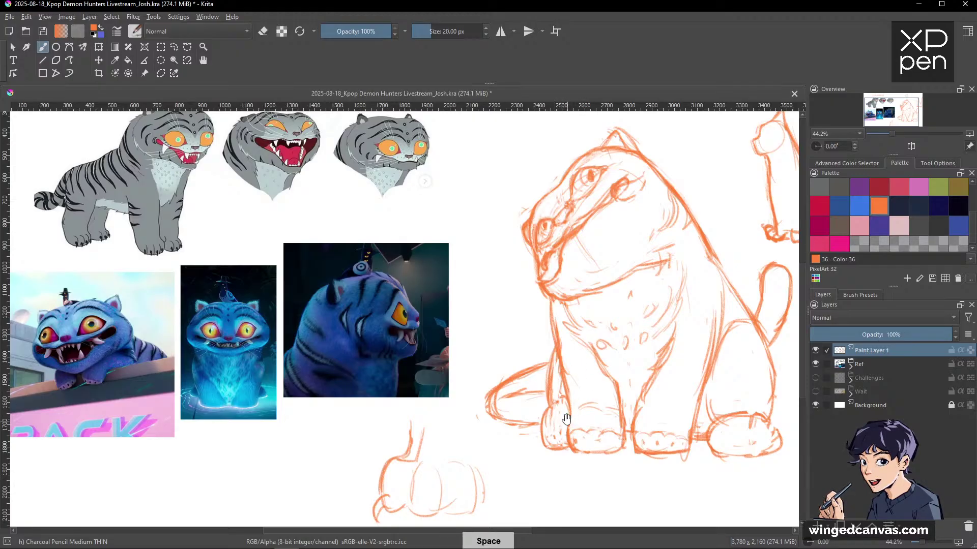
key(e)
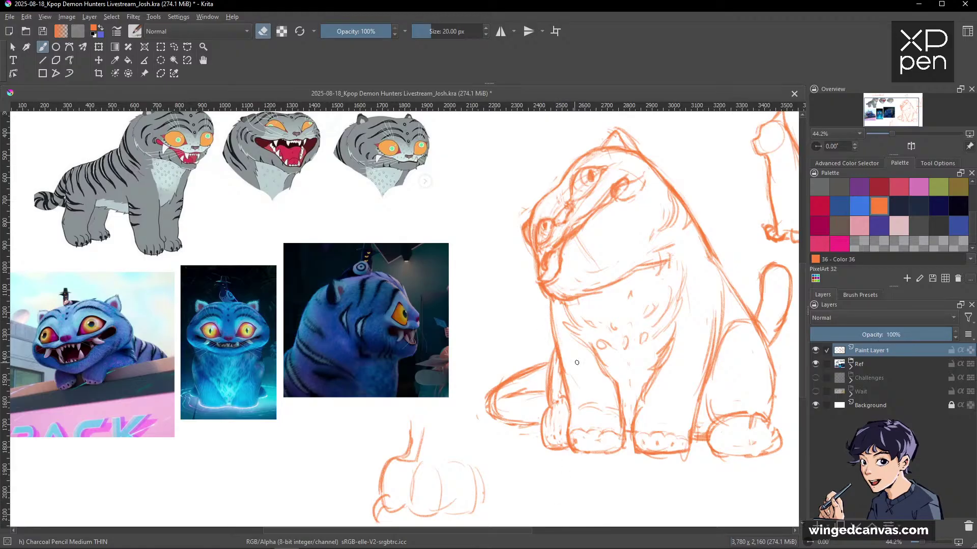
key(space)
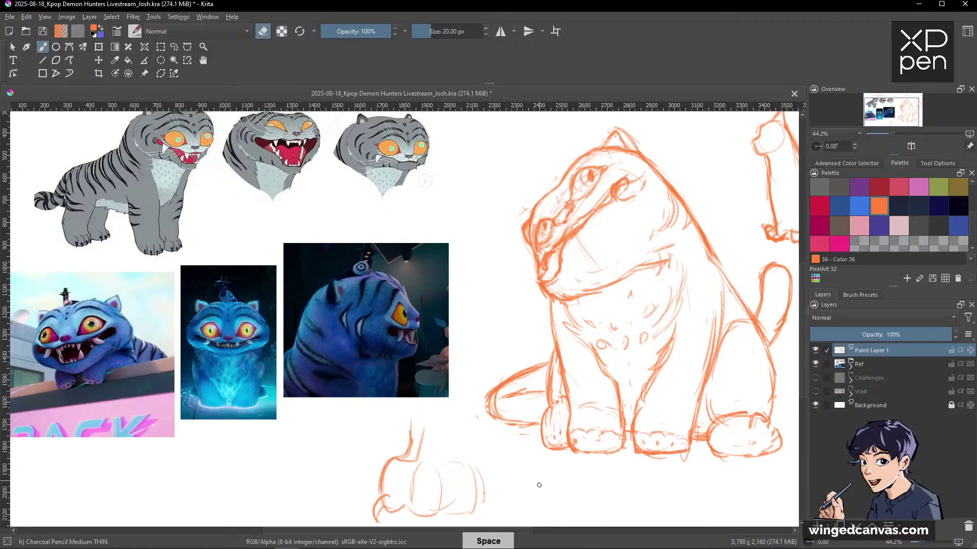
key(e)
key(e)
drag(550, 360, 544, 434)
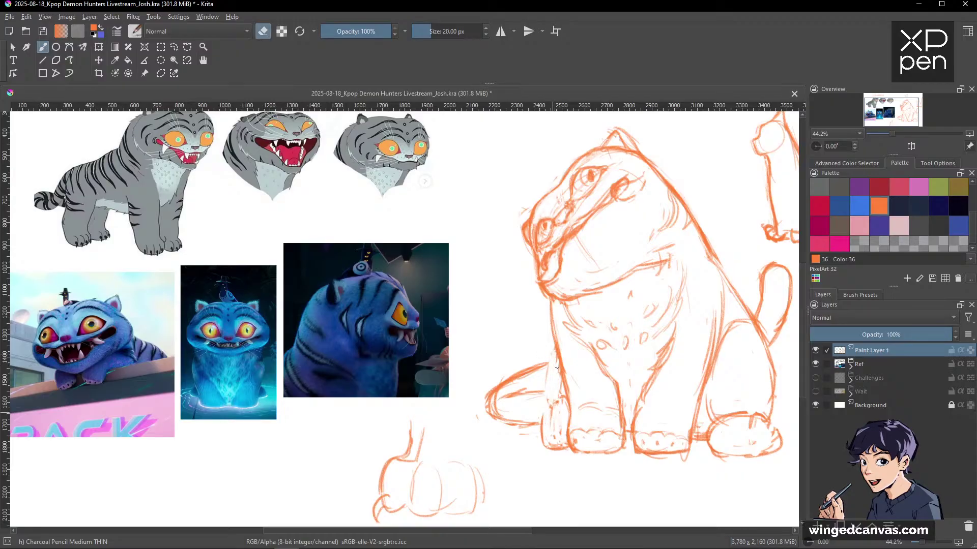
key(e)
mouse_move(554, 355)
mouse_down()
mouse_move(555, 396)
mouse_move(558, 363)
mouse_move(565, 401)
mouse_move(547, 423)
mouse_move(552, 401)
mouse_move(543, 441)
mouse_up()
key(e)
mouse_move(552, 400)
mouse_down()
mouse_move(543, 432)
mouse_move(558, 449)
mouse_move(560, 405)
mouse_up()
drag(564, 448, 554, 444)
key(e)
drag(558, 401, 548, 443)
Erase the rear outline of the tiger's near hind thigh and redraw it as a fuller curve down to the paw.
key(space)
mouse_move(761, 417)
mouse_down()
mouse_move(739, 408)
mouse_move(754, 356)
mouse_move(754, 413)
mouse_up()
key(e)
drag(746, 342, 753, 387)
key(e)
drag(738, 333, 756, 370)
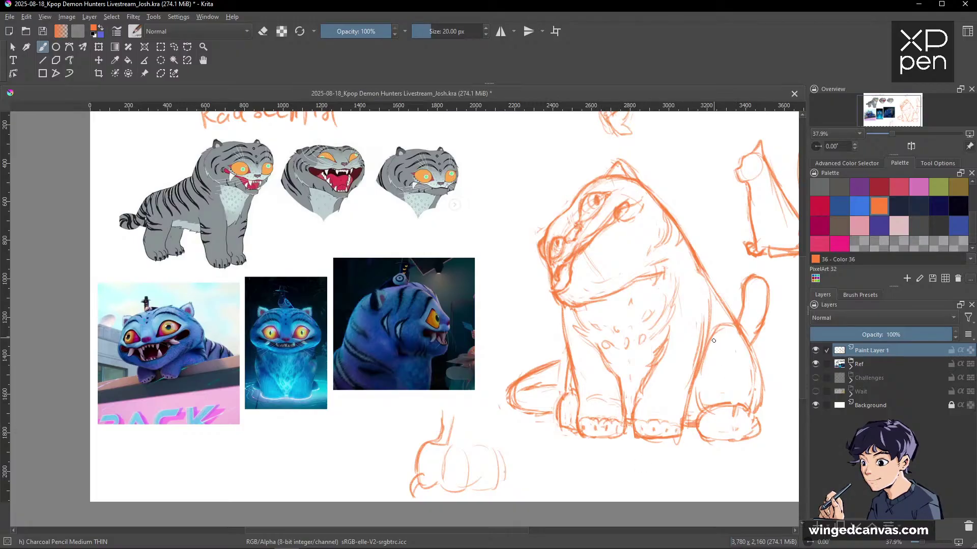
drag(744, 388, 685, 425)
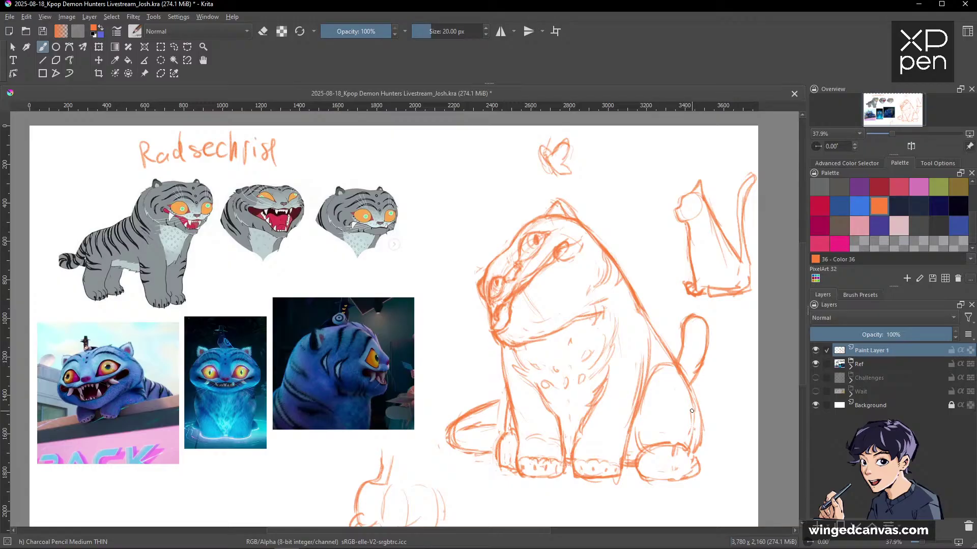
Select the small sitting cat sketch, move it up and closer to the tiger, and clear the selection.
key(ctrl+shift+a)
mouse_move(758, 154)
mouse_down()
mouse_move(652, 235)
mouse_move(753, 316)
mouse_move(784, 325)
mouse_up()
key(t)
mouse_move(728, 242)
mouse_down()
mouse_move(694, 214)
mouse_move(705, 212)
mouse_up()
key(space)
mouse_move(656, 305)
mouse_down()
mouse_move(680, 268)
mouse_move(655, 302)
mouse_up()
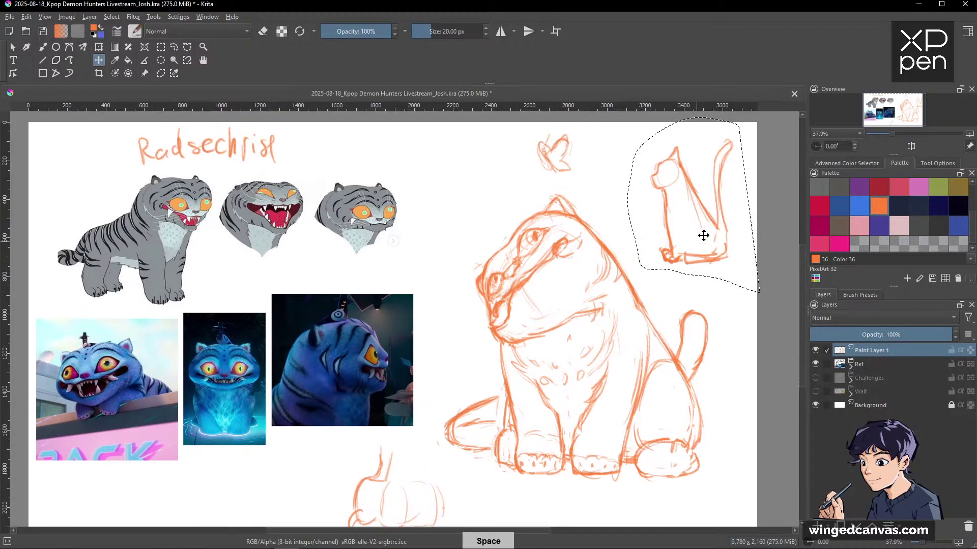
key(ctrl+shift+a)
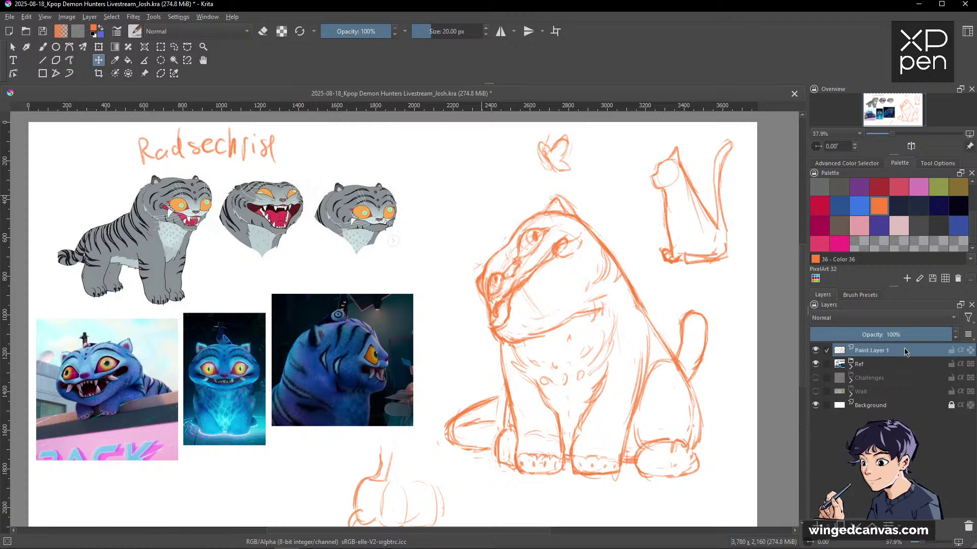
Handwrite the label "① Rough" in orange above the tiger sketch, beside the butterfly.
key(b)
mouse_move(438, 167)
mouse_down()
mouse_move(472, 179)
mouse_move(498, 173)
mouse_move(504, 188)
mouse_up()
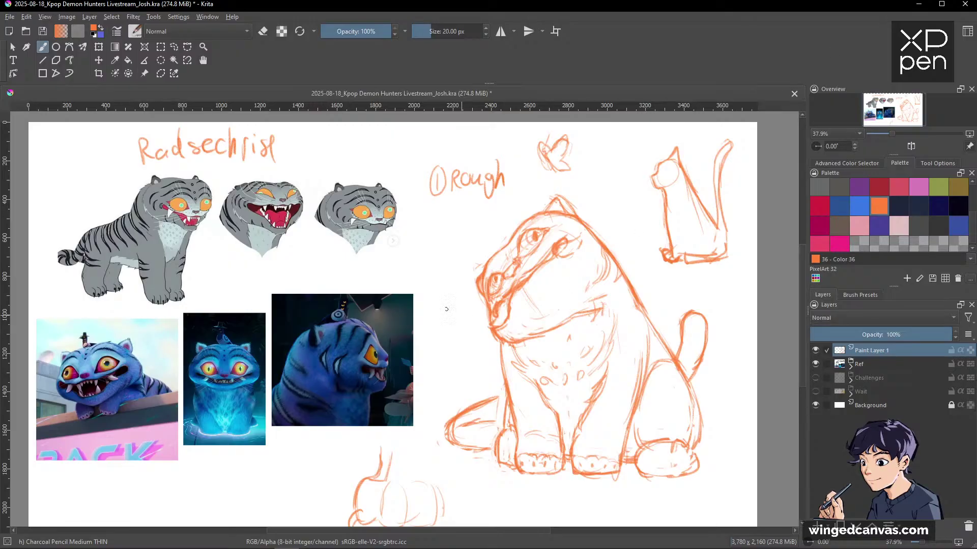
Fade the Ref layer and prepare an 11 px brush on a new paint layer directly above it.
drag(359, 263, 633, 294)
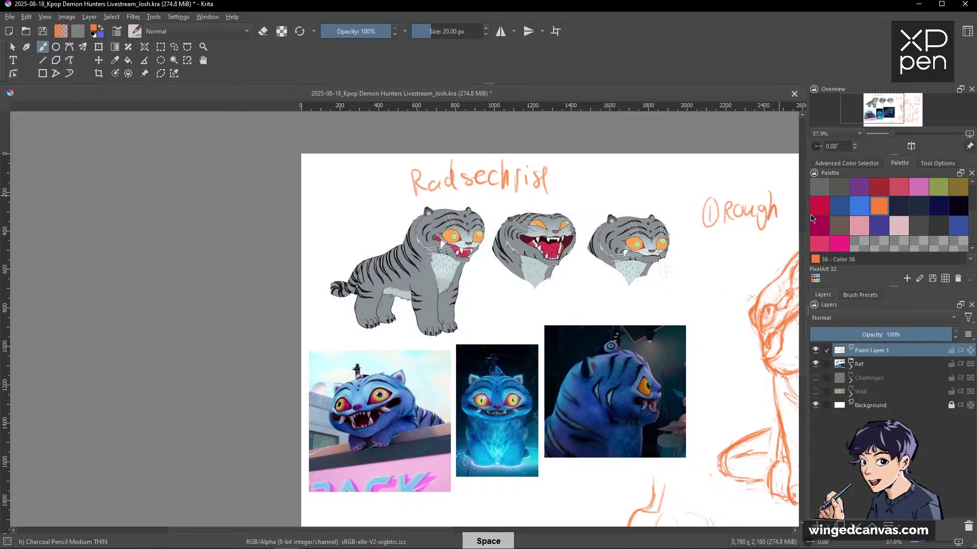
click(865, 363)
drag(841, 330, 829, 332)
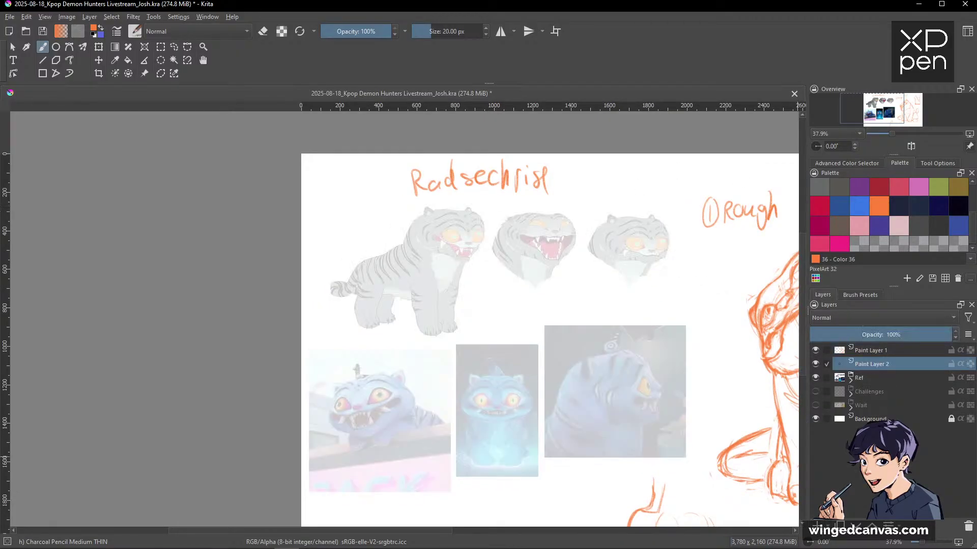
key(Insert)
mouse_move(436, 224)
mouse_down()
mouse_move(572, 127)
mouse_move(656, 143)
mouse_up()
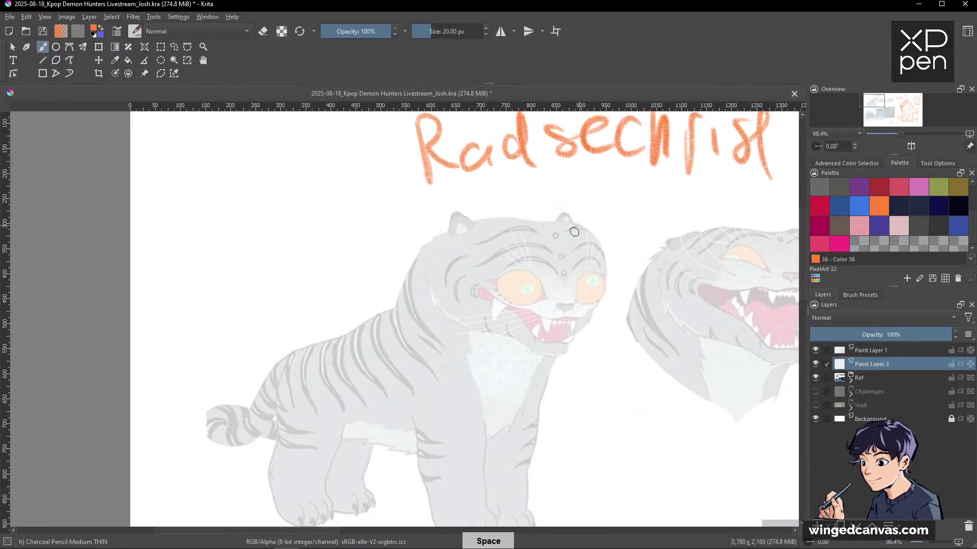
drag(532, 243, 548, 235)
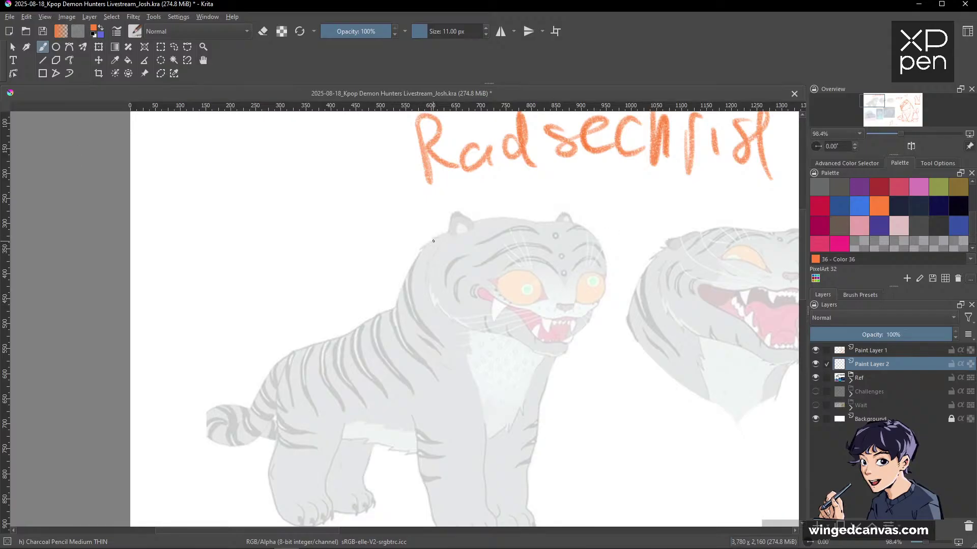
Trace the neck, far cheek, far eye and muzzle of the standing grey tiger reference.
mouse_move(432, 241)
mouse_down()
mouse_move(419, 248)
mouse_move(397, 305)
mouse_up()
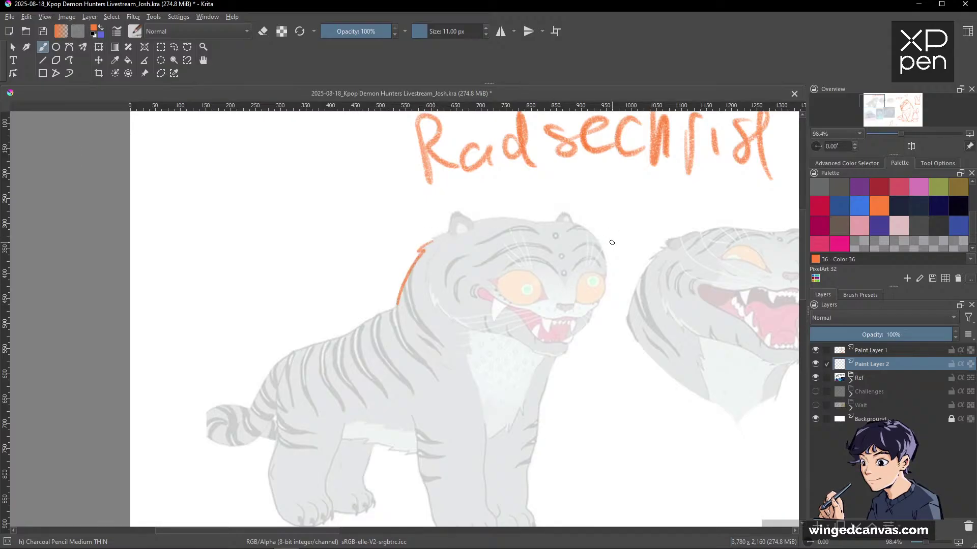
mouse_move(574, 222)
mouse_down()
mouse_move(598, 242)
mouse_move(606, 277)
mouse_move(585, 272)
mouse_move(577, 300)
mouse_move(602, 295)
mouse_up()
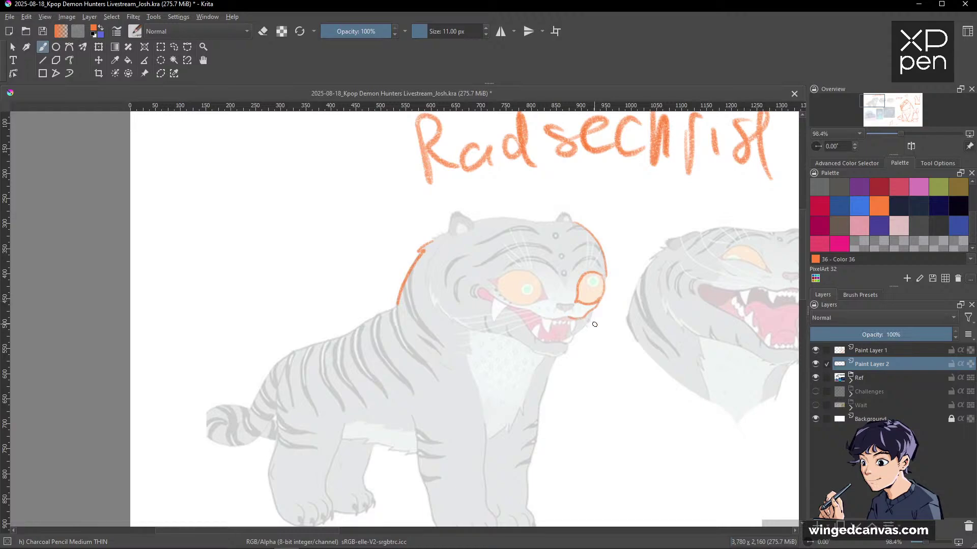
mouse_move(526, 308)
mouse_down()
mouse_move(597, 310)
mouse_move(570, 342)
mouse_up()
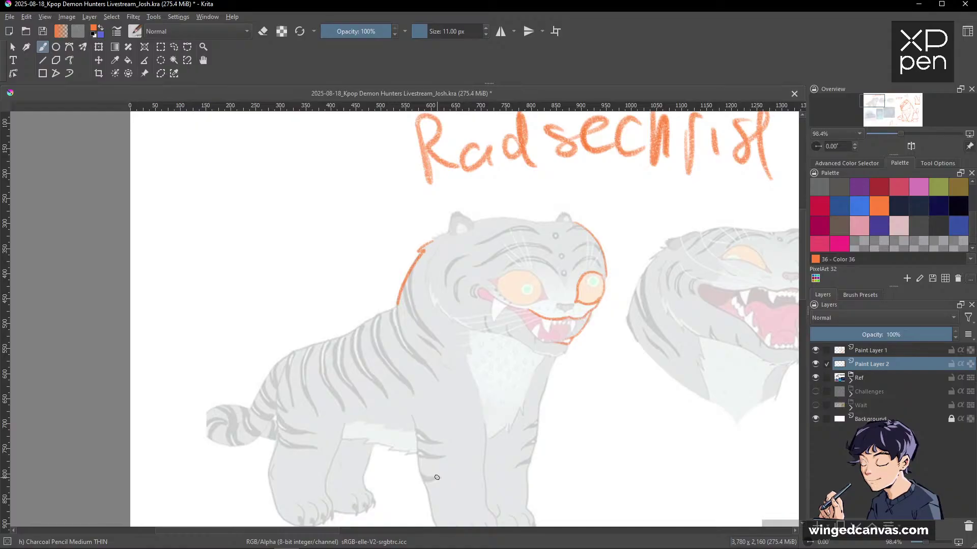
Select the traced lines around the standing tiger's head, delete them, and return to the brush.
key(ctrl+r)
mouse_move(615, 192)
mouse_down()
mouse_move(305, 309)
mouse_move(669, 272)
mouse_up()
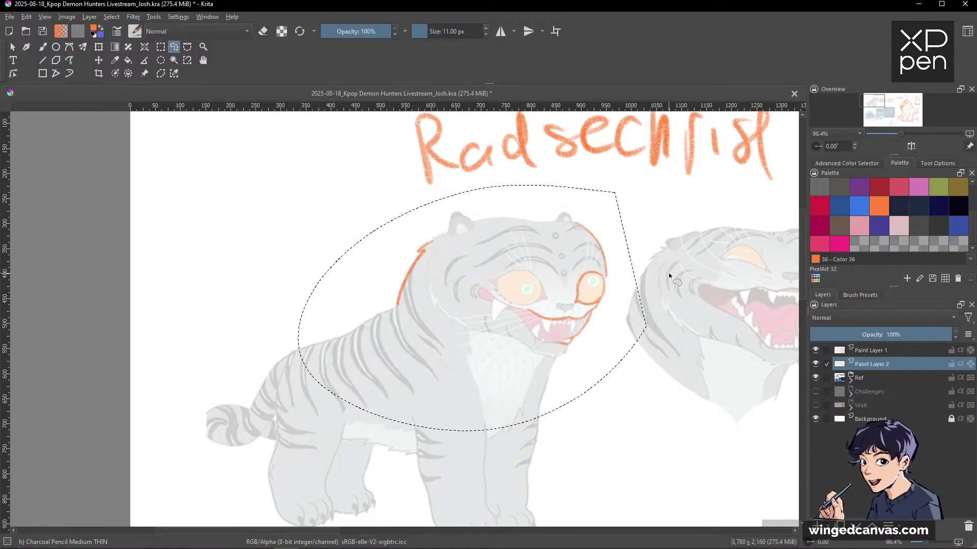
key(Delete)
key(ctrl+shift+a)
key(b)
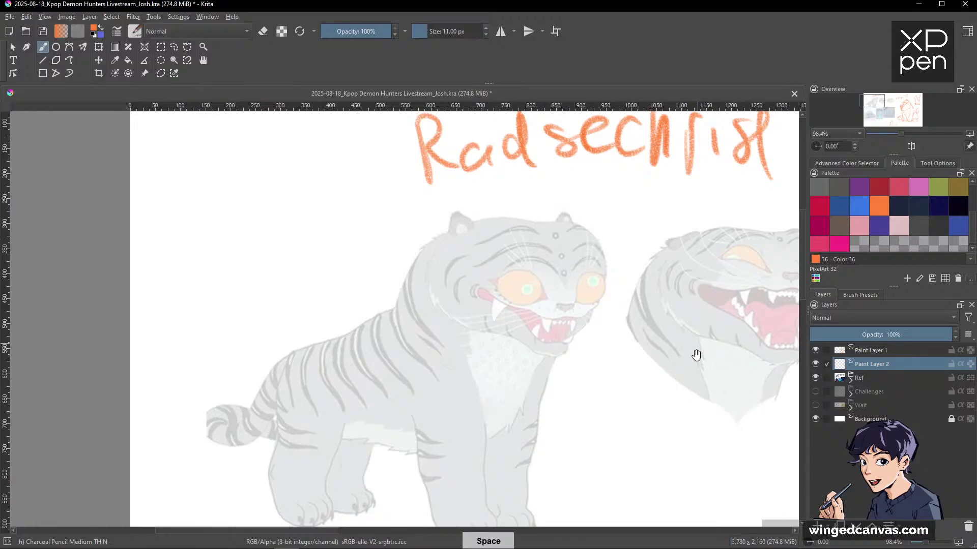
Draw a wide construction ellipse with repeated strokes around the laughing tiger head reference.
drag(693, 353, 555, 355)
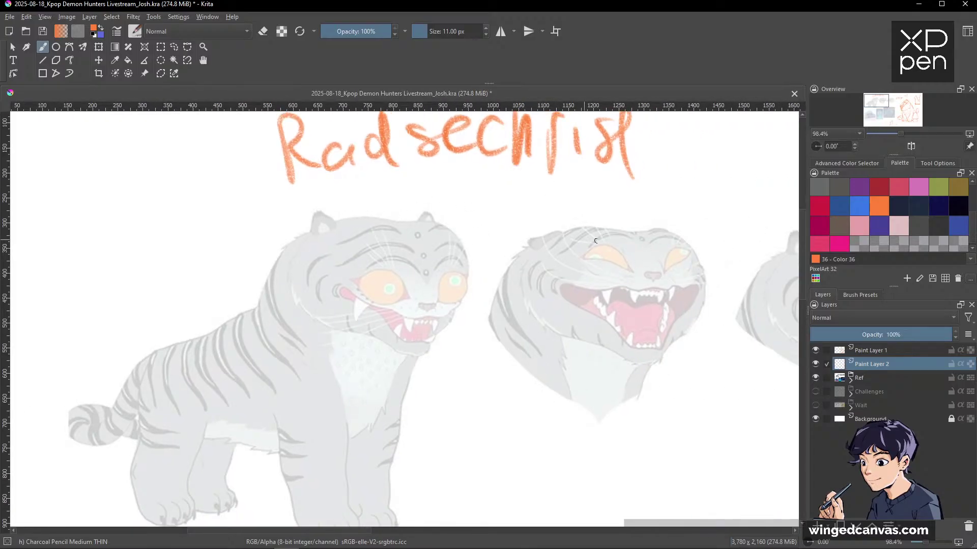
mouse_move(609, 227)
mouse_down()
mouse_move(656, 341)
mouse_move(692, 331)
mouse_move(620, 344)
mouse_move(524, 269)
mouse_up()
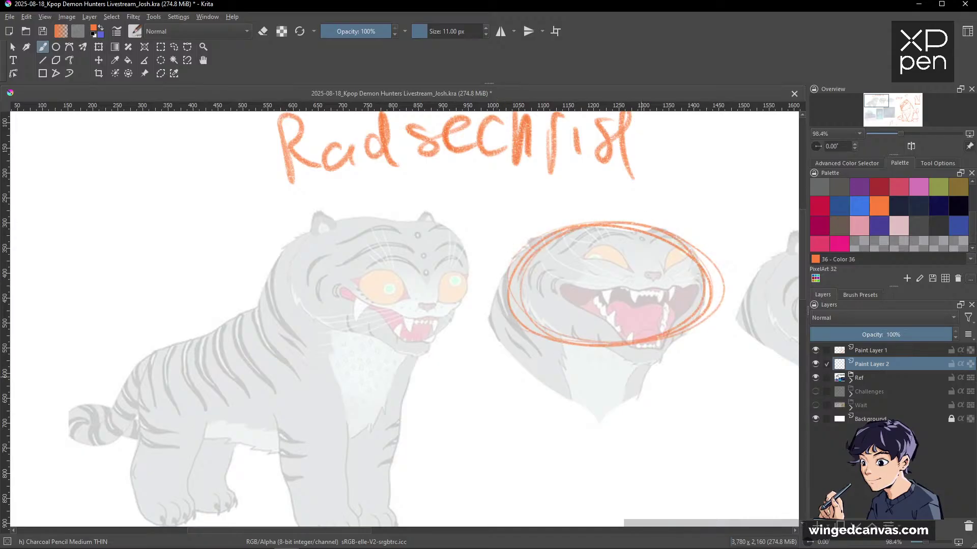
drag(725, 352, 654, 344)
mouse_move(632, 265)
mouse_down()
mouse_move(619, 315)
mouse_move(605, 328)
mouse_up()
mouse_move(491, 220)
mouse_down()
mouse_move(437, 265)
mouse_move(453, 313)
mouse_move(448, 244)
mouse_move(438, 305)
mouse_move(570, 336)
mouse_move(633, 308)
mouse_up()
drag(659, 387, 630, 386)
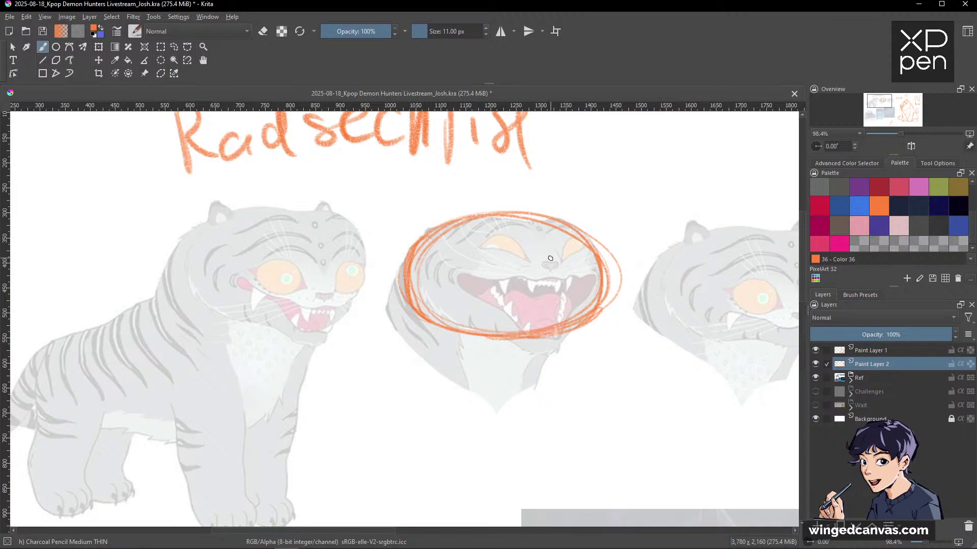
Draw a curved vertical centre line through the laughing tiger's nose to its chin, redoing the first attempt.
drag(550, 257, 551, 278)
drag(548, 334, 543, 358)
drag(534, 222, 543, 241)
mouse_move(533, 215)
mouse_down()
mouse_move(553, 262)
mouse_move(549, 342)
mouse_up()
key(ctrl+z)
mouse_move(529, 218)
mouse_down()
mouse_move(550, 274)
mouse_move(539, 353)
mouse_up()
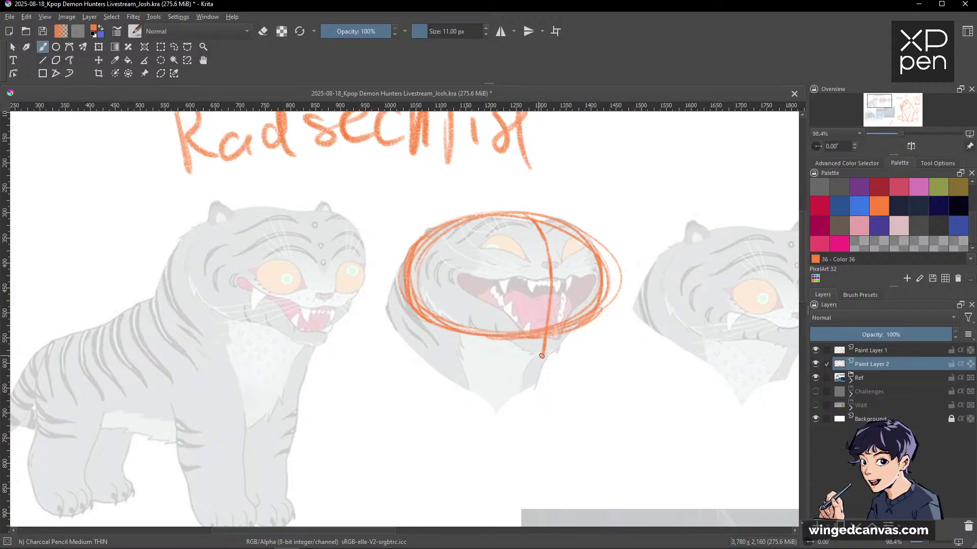
Add a pointed chin wedge below the ellipse and check the construction with the Ref layer temporarily hidden.
drag(521, 354, 549, 356)
drag(436, 318, 537, 356)
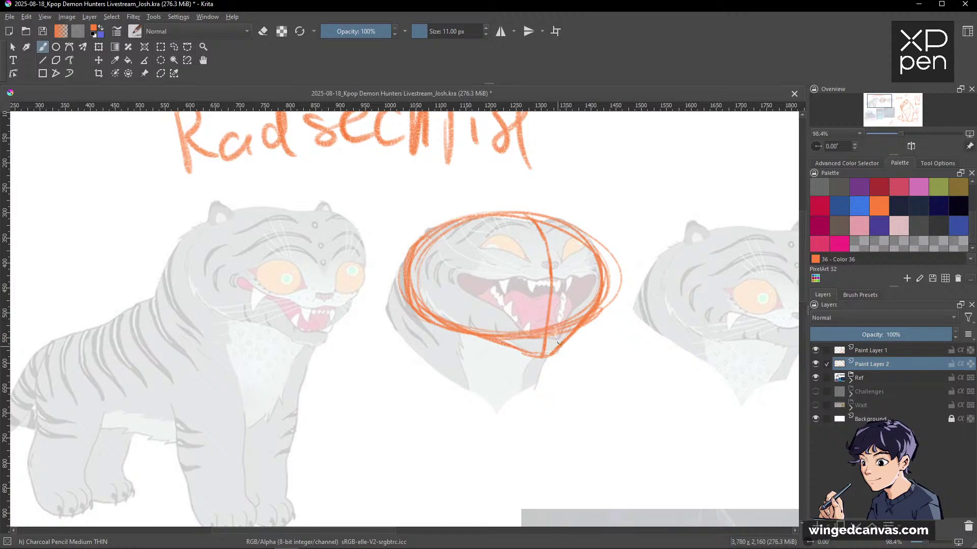
click(817, 377)
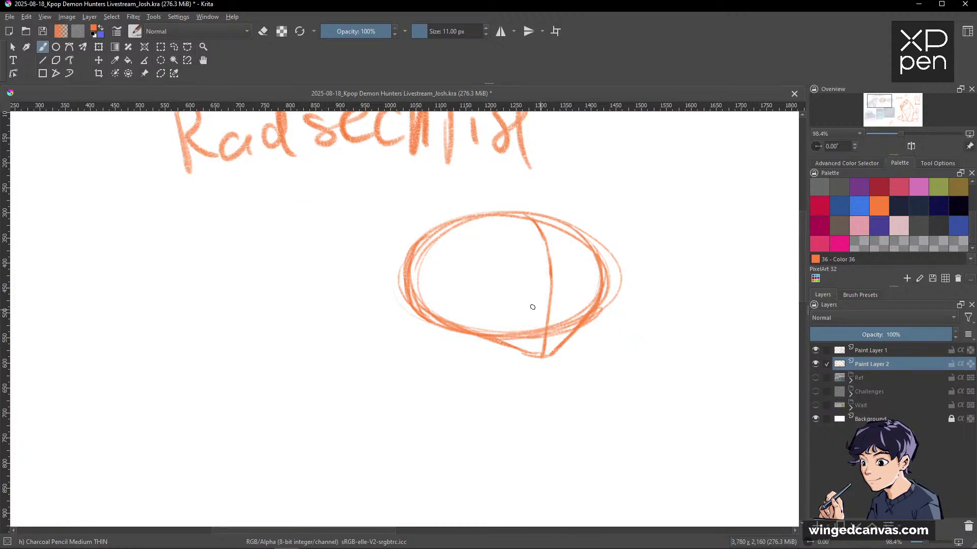
click(815, 377)
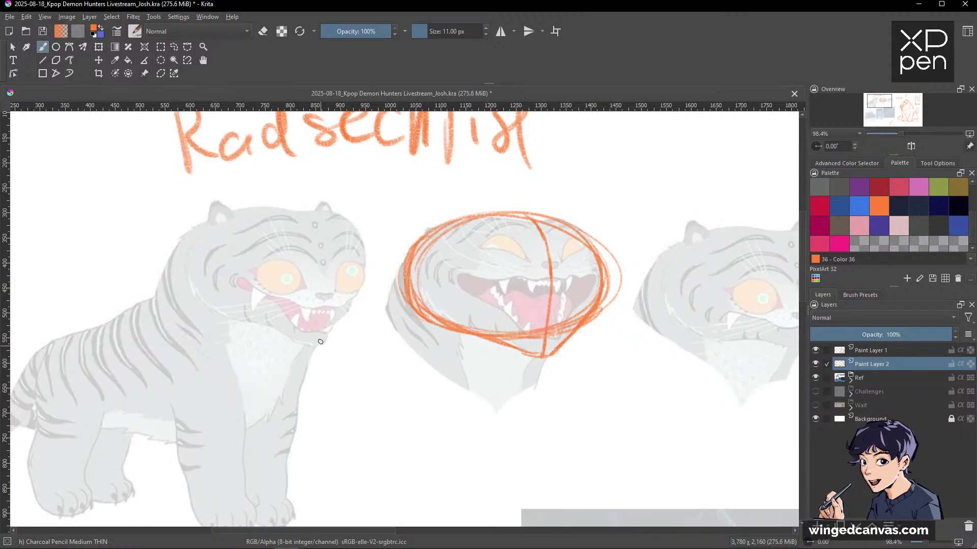
drag(529, 356, 550, 352)
Draw a curved horizontal guideline across the head ellipse at eye level and hide the Ref layer.
mouse_move(425, 256)
mouse_down()
mouse_move(547, 249)
mouse_move(609, 258)
mouse_up()
click(815, 377)
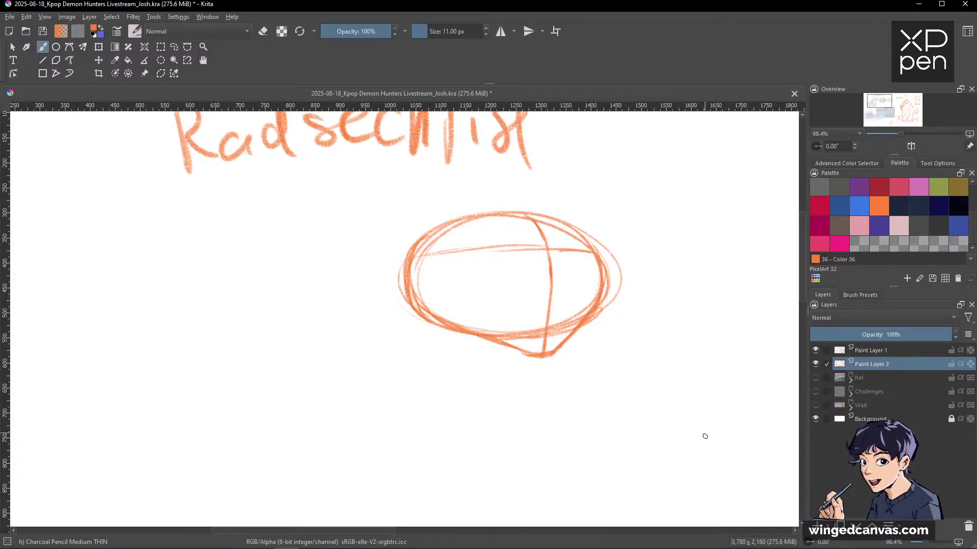
drag(409, 261, 573, 250)
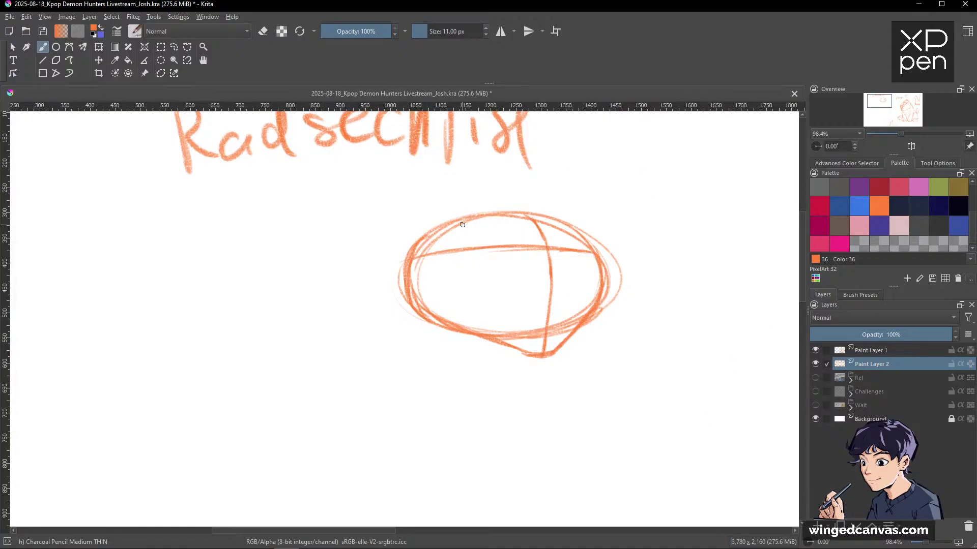
Draw a second wide construction ellipse below the first head and reinforce its outline with a 16 px brush.
key(space)
mouse_move(640, 352)
mouse_down()
mouse_move(598, 356)
mouse_move(618, 273)
mouse_move(793, 273)
mouse_move(669, 253)
mouse_move(641, 333)
mouse_move(597, 347)
mouse_up()
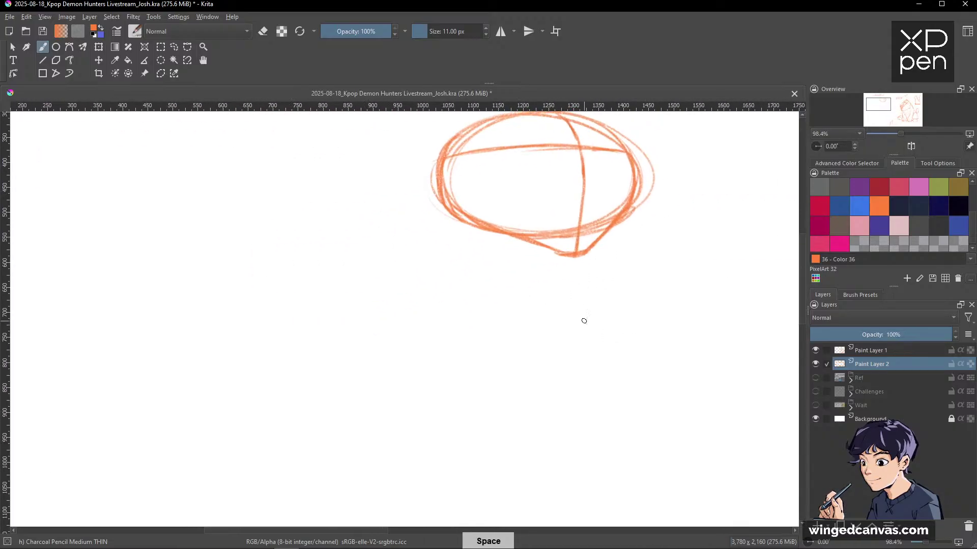
key(ctrl+space)
drag(676, 281, 595, 323)
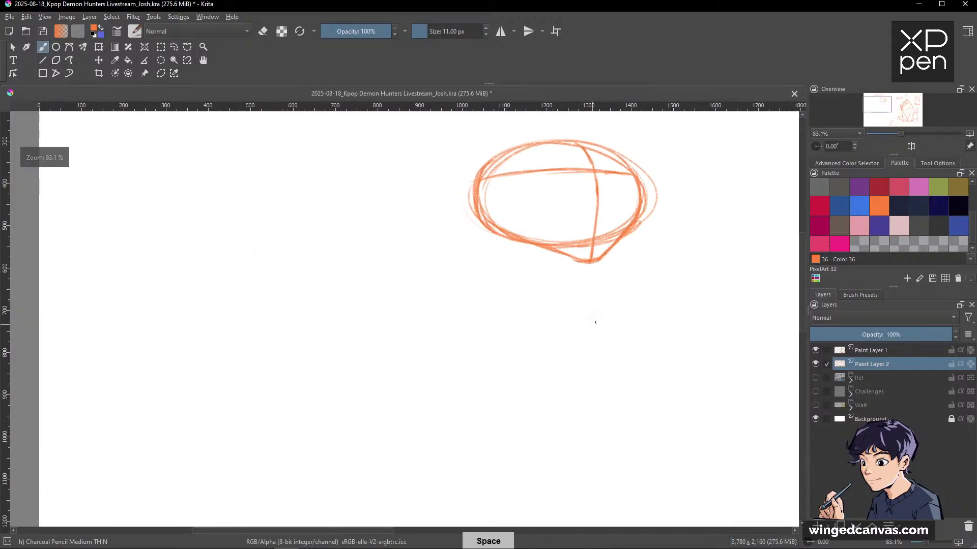
mouse_move(549, 295)
mouse_down()
mouse_move(632, 377)
mouse_move(628, 349)
mouse_up()
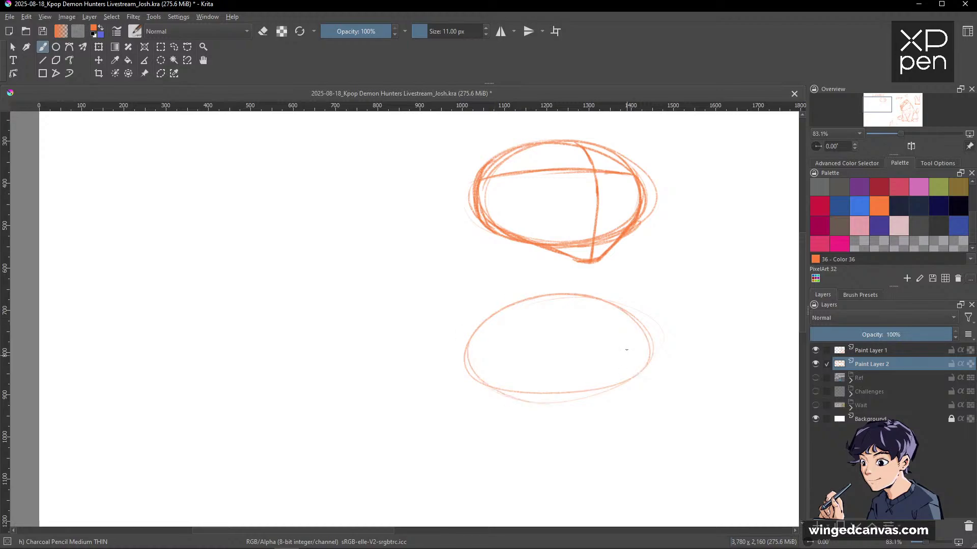
key(bracketright)
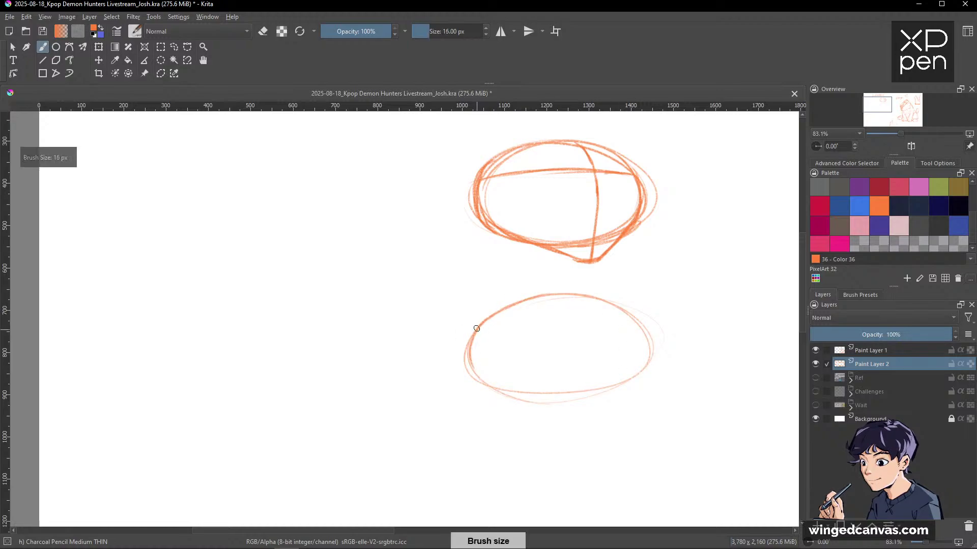
mouse_move(491, 387)
mouse_down()
mouse_move(551, 405)
mouse_move(596, 400)
mouse_move(644, 374)
mouse_move(652, 340)
mouse_move(592, 298)
mouse_move(508, 306)
mouse_move(473, 355)
mouse_move(477, 328)
mouse_move(477, 357)
mouse_up()
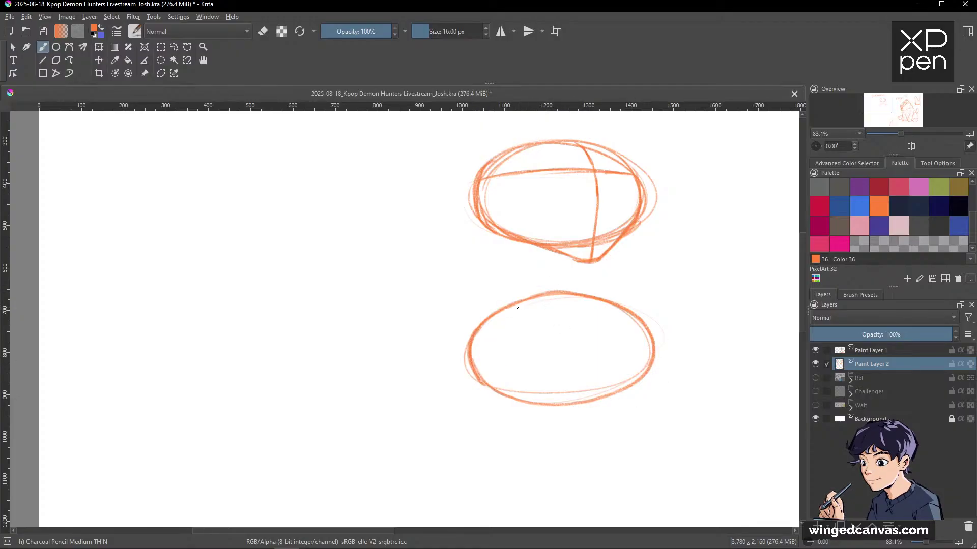
Add a curved off-centre vertical guideline, a horizontal eye guideline and a pointed jaw wedge to the second head ellipse.
mouse_move(510, 307)
mouse_down()
mouse_move(494, 356)
mouse_move(518, 401)
mouse_move(493, 387)
mouse_up()
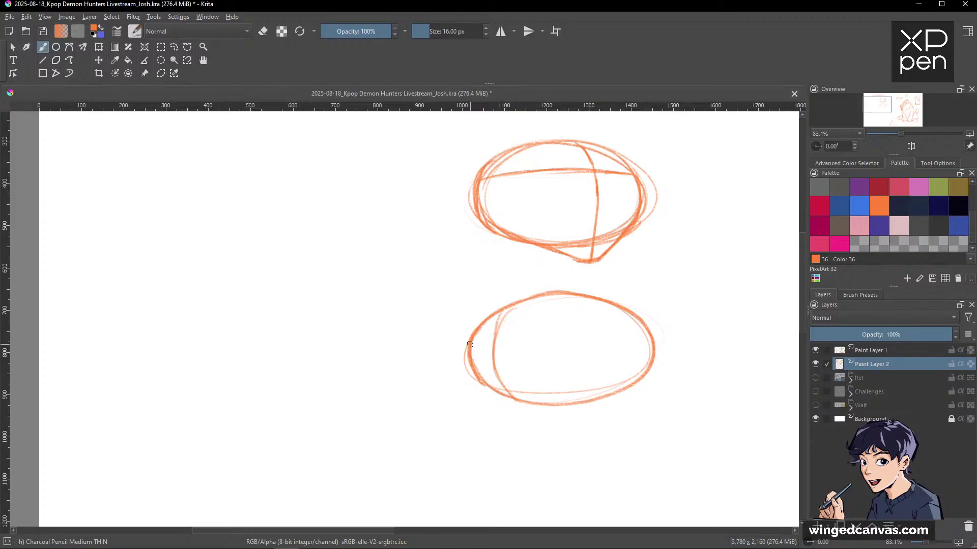
mouse_move(470, 352)
mouse_down()
mouse_move(552, 360)
mouse_move(652, 349)
mouse_up()
mouse_move(489, 318)
mouse_down()
mouse_move(474, 356)
mouse_move(483, 399)
mouse_move(519, 430)
mouse_move(638, 391)
mouse_up()
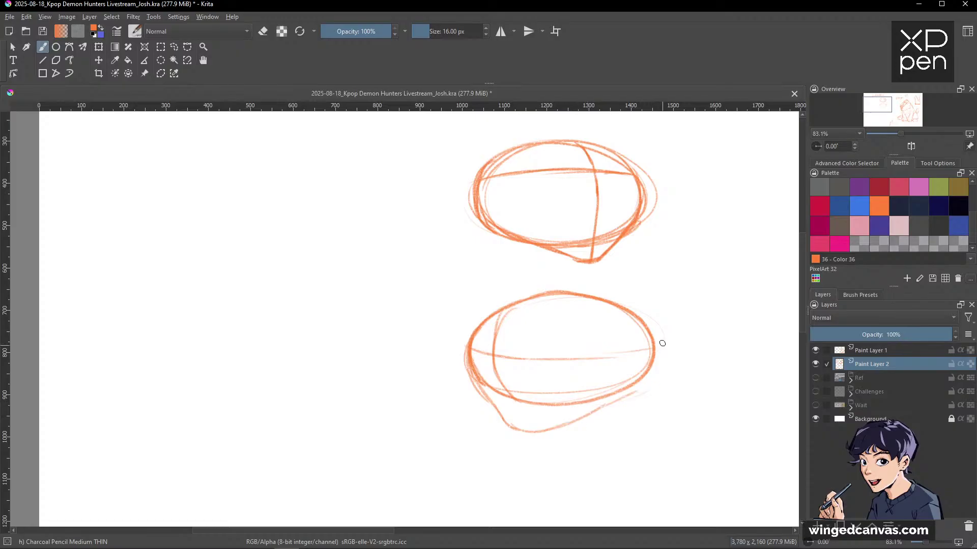
Sketch a cheek stroke and two small pointed ears on the upper edge of the second head ellipse.
drag(668, 349, 652, 322)
drag(599, 306, 640, 291)
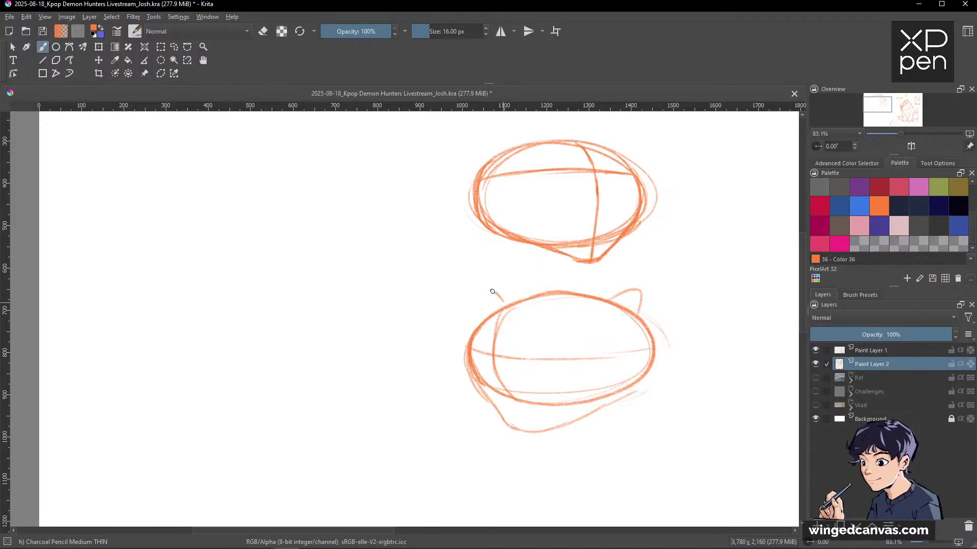
mouse_move(482, 318)
mouse_down()
mouse_move(487, 288)
mouse_move(506, 303)
mouse_up()
drag(600, 303, 634, 304)
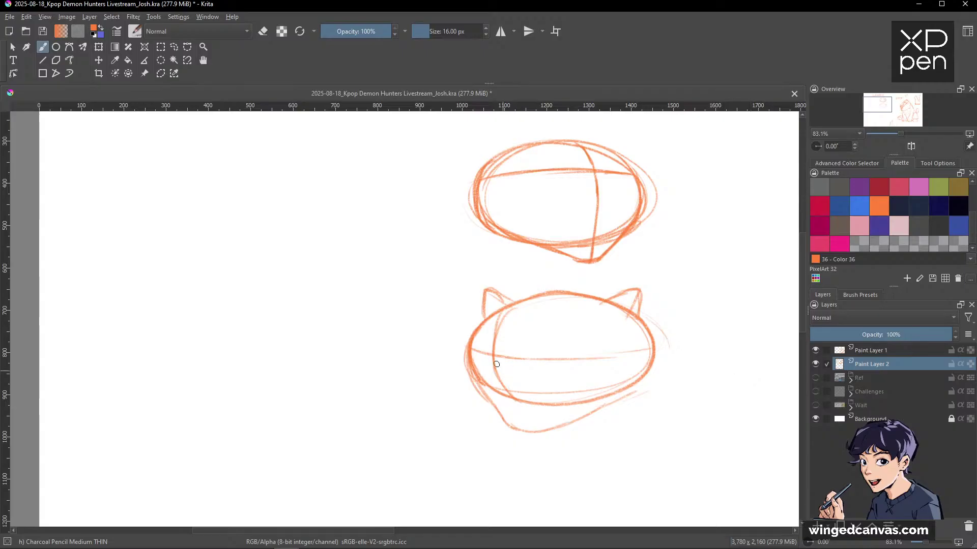
Thicken the second head's vertical centre line down to the chin and touch up its jaw, undoing the last stroke.
mouse_move(493, 358)
mouse_down()
mouse_move(501, 317)
mouse_move(501, 407)
mouse_up()
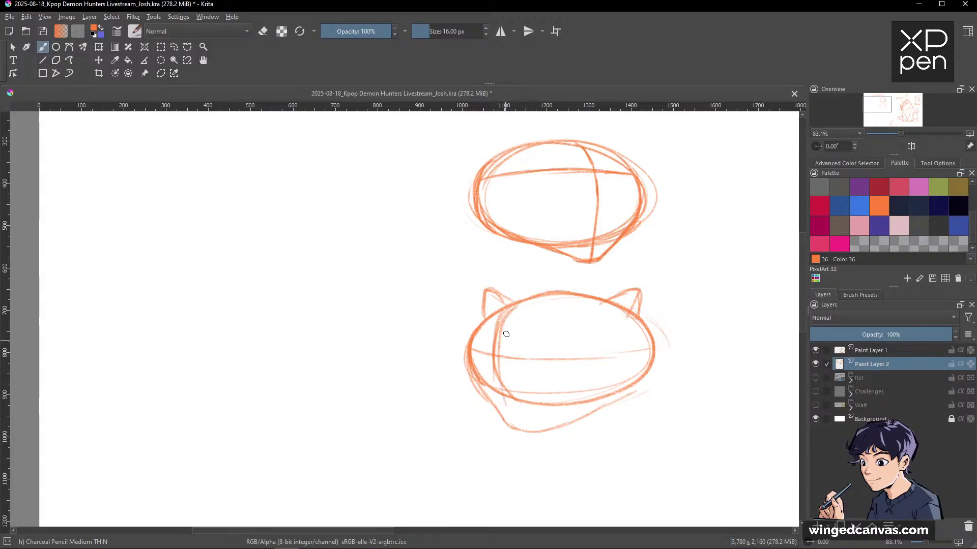
drag(500, 325, 515, 425)
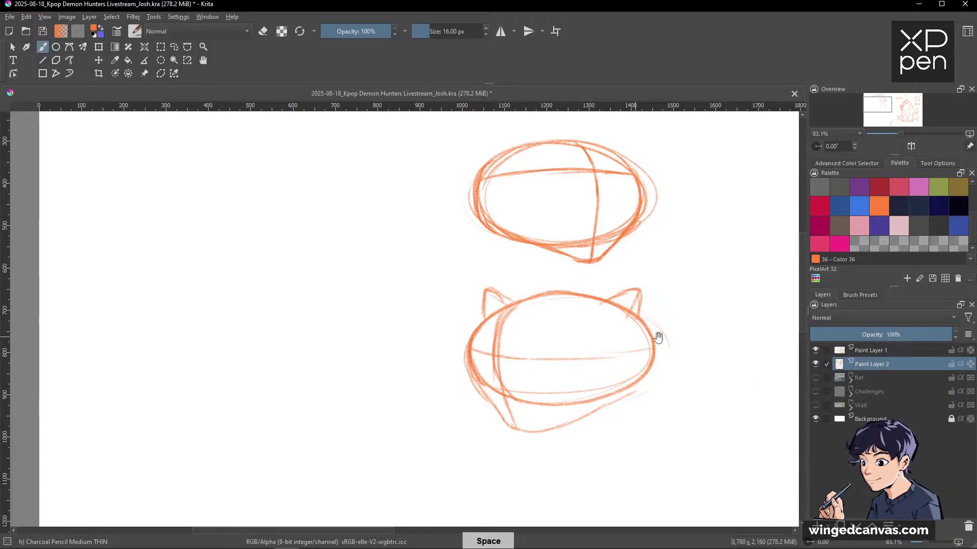
drag(620, 399, 548, 435)
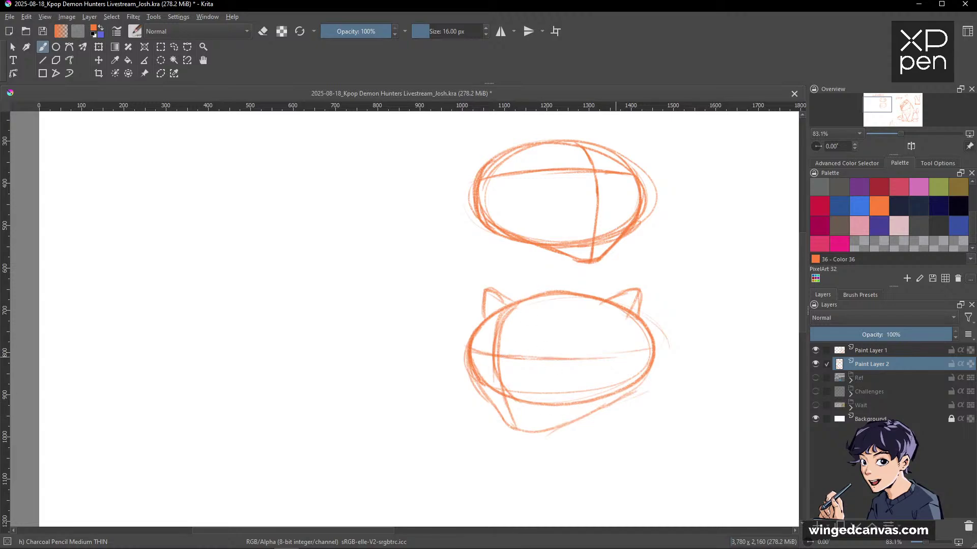
key(ctrl+z)
Examine the tiger head references with Paint Layer 2 temporarily hidden and the Ref layer shown.
click(815, 364)
click(815, 377)
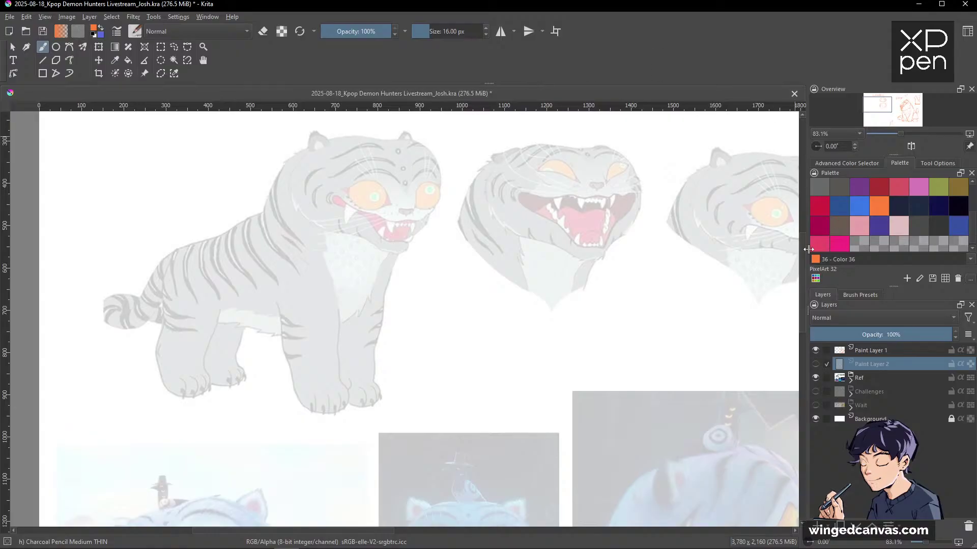
drag(755, 366, 663, 381)
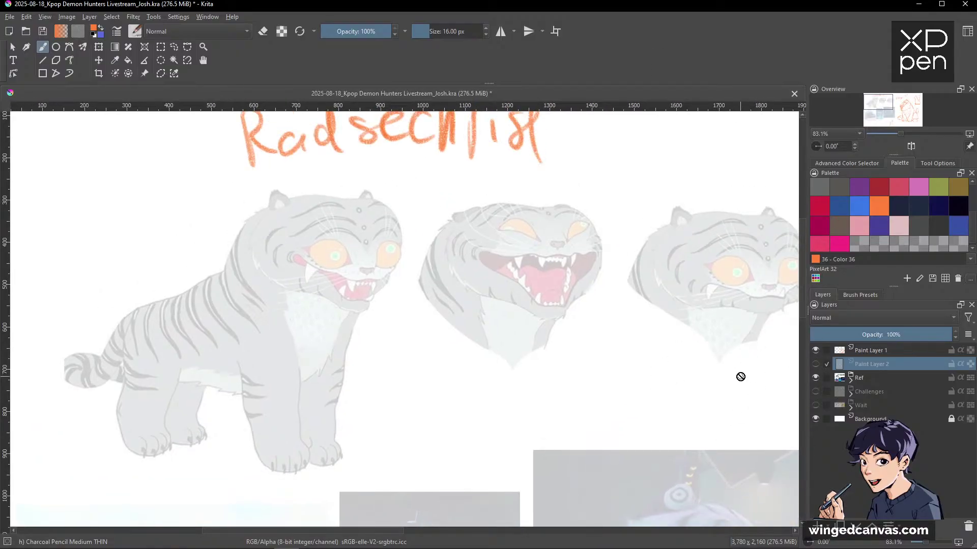
click(815, 377)
click(815, 364)
Add a new paint layer above the rough sitting tiger sketch.
key(space)
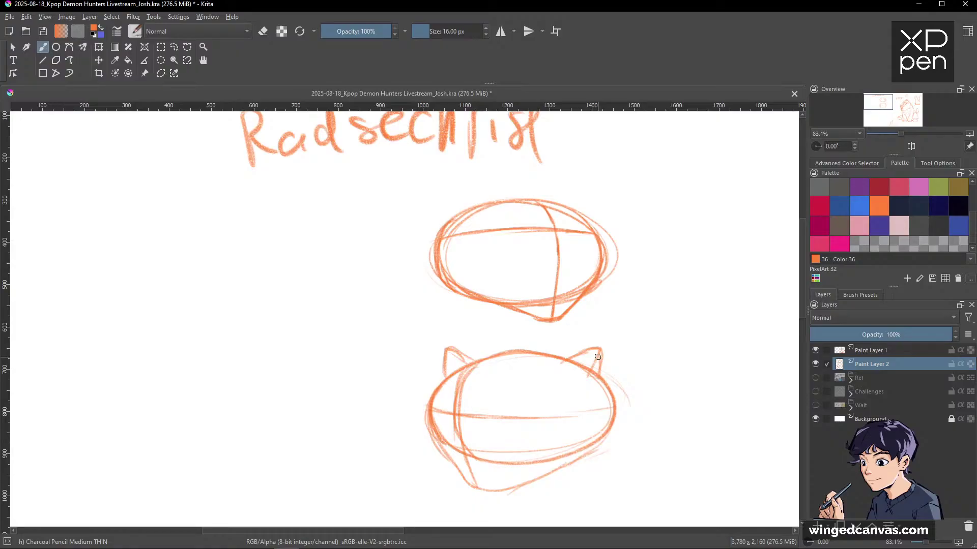
drag(695, 347, 594, 334)
mouse_move(753, 331)
mouse_down()
mouse_move(729, 331)
mouse_move(695, 406)
mouse_move(488, 375)
mouse_up()
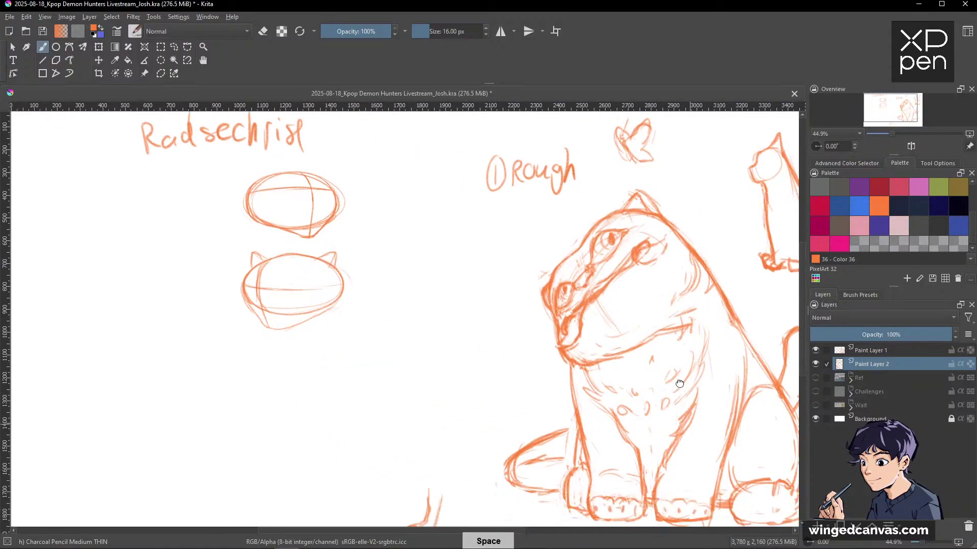
drag(680, 384, 663, 367)
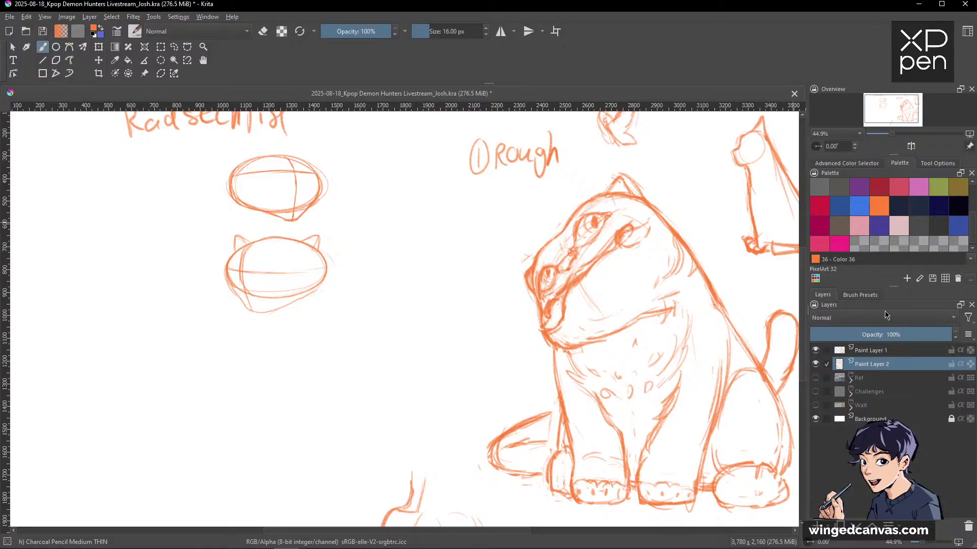
click(815, 364)
click(815, 364)
key(Insert)
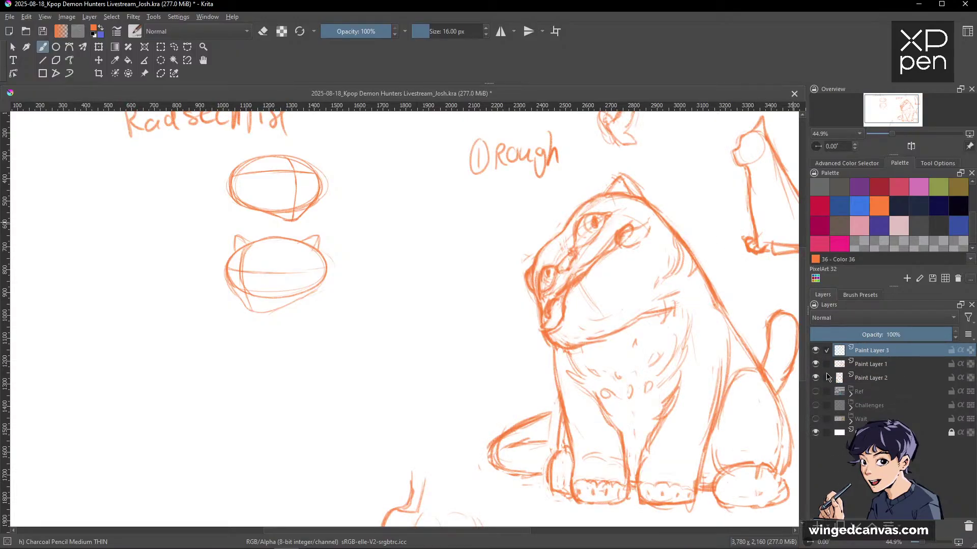
Show the Ref layer and fade its opacity to about 40%.
click(816, 377)
click(825, 378)
click(815, 377)
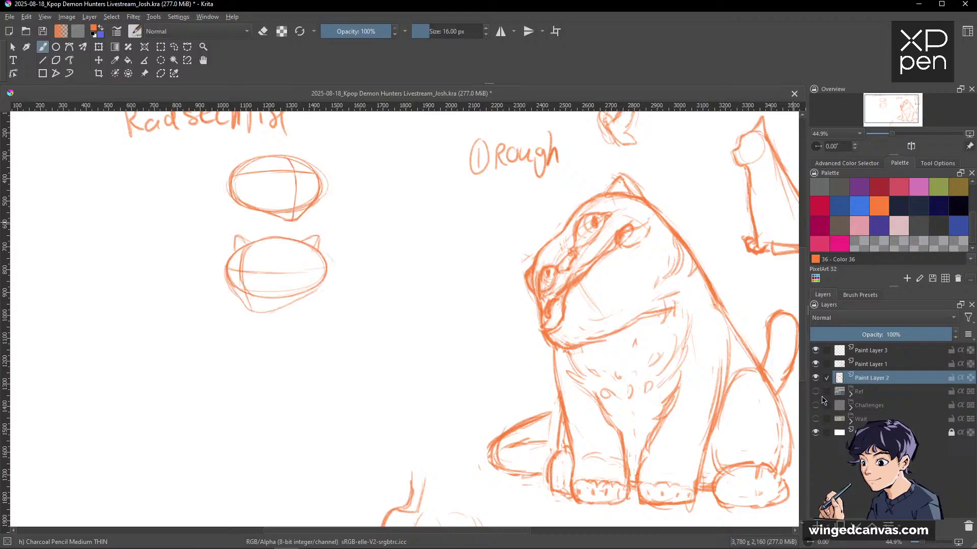
click(815, 391)
click(868, 391)
drag(844, 335, 975, 340)
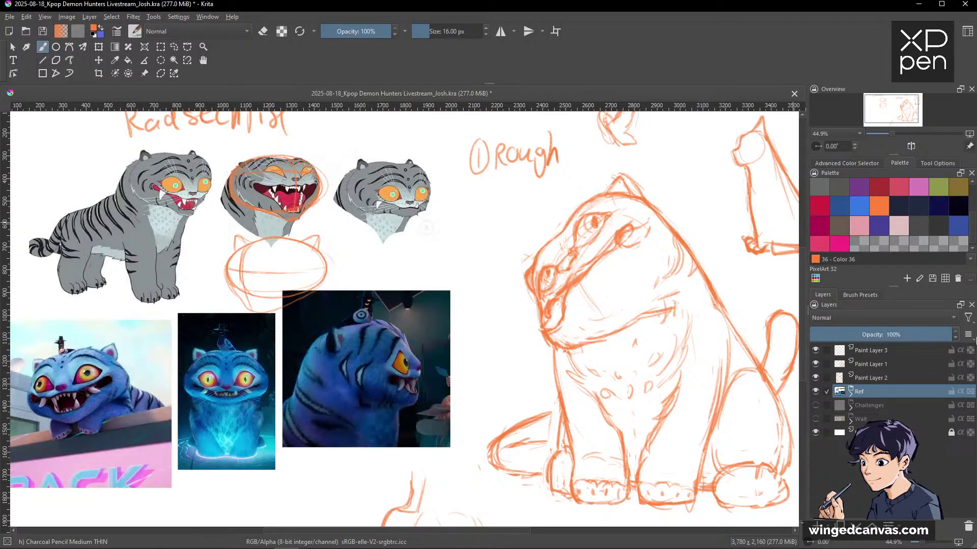
drag(887, 340, 868, 334)
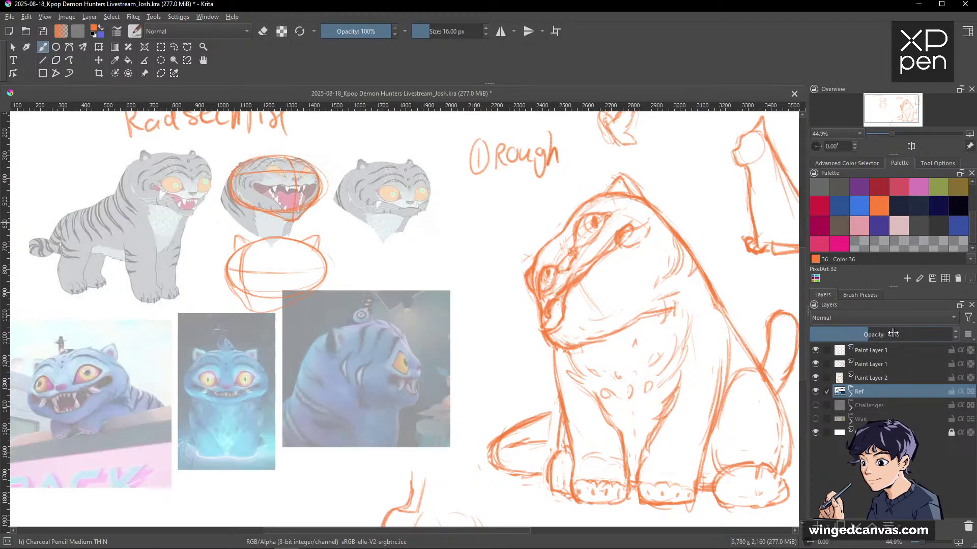
Lower Paint Layer 1's opacity and get Paint Layer 3 ready for drawing in the blue Color 35.
click(888, 351)
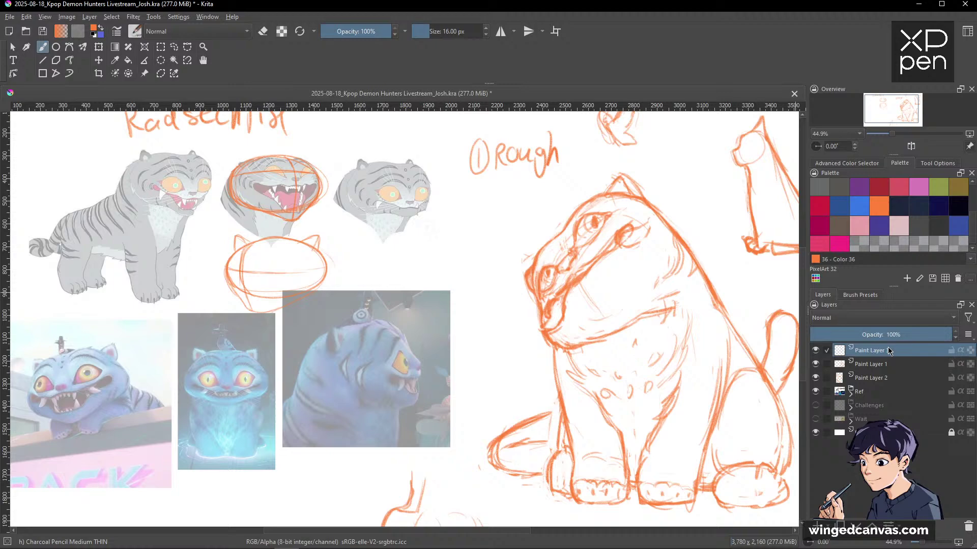
click(867, 206)
scroll(704, 215, up, 2)
drag(704, 215, 707, 246)
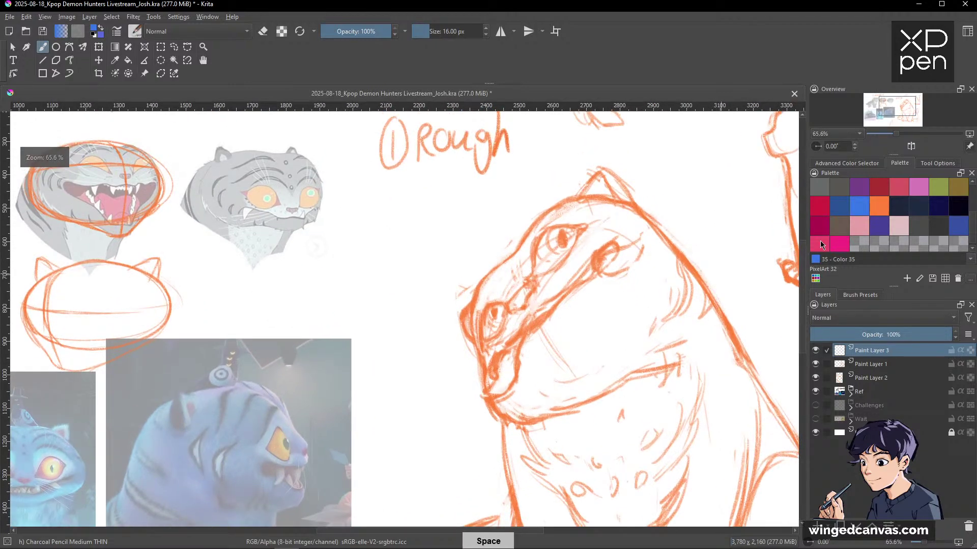
click(885, 362)
click(866, 334)
click(885, 352)
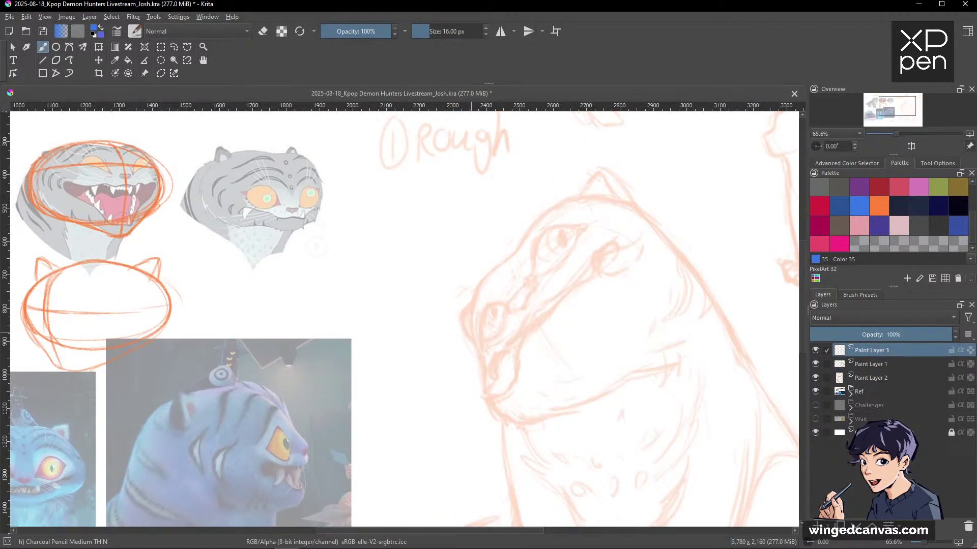
Draw a large tilted blue construction ellipse over the sitting tiger's head with repeated 30 px strokes.
key(bracketright)
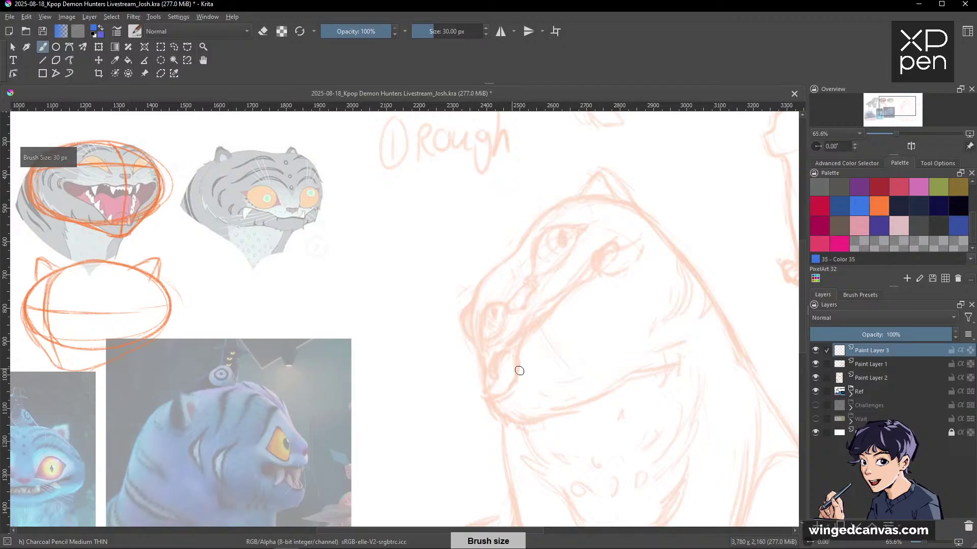
mouse_move(520, 371)
mouse_down()
mouse_move(646, 213)
mouse_move(485, 335)
mouse_move(610, 203)
mouse_move(549, 389)
mouse_move(476, 316)
mouse_up()
mouse_move(604, 233)
mouse_down()
mouse_move(562, 258)
mouse_move(590, 272)
mouse_up()
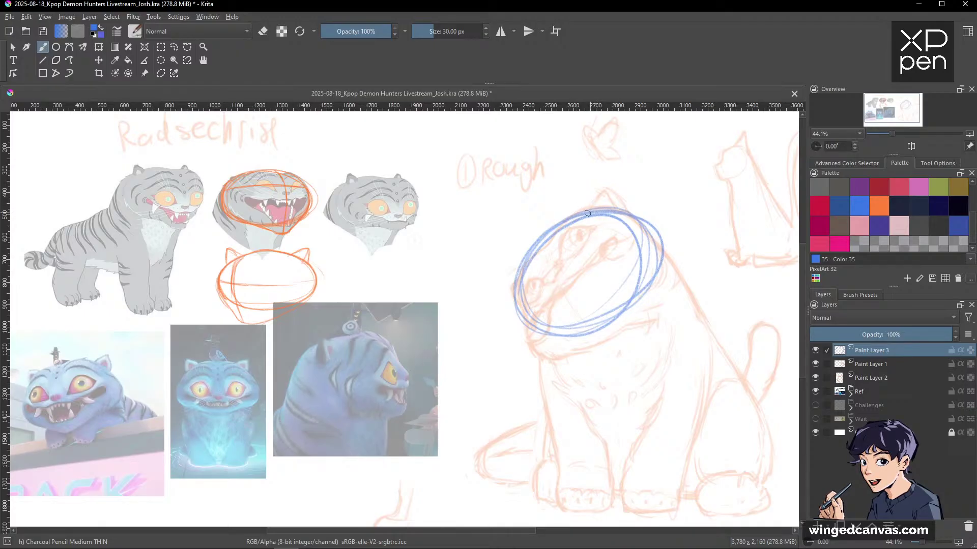
mouse_move(588, 213)
mouse_down()
mouse_move(534, 250)
mouse_move(547, 236)
mouse_move(520, 282)
mouse_move(534, 261)
mouse_move(525, 259)
mouse_move(524, 326)
mouse_up()
mouse_move(520, 279)
mouse_down()
mouse_move(531, 332)
mouse_move(582, 337)
mouse_move(626, 316)
mouse_up()
mouse_move(580, 213)
mouse_down()
mouse_move(623, 211)
mouse_move(645, 230)
mouse_move(617, 208)
mouse_move(646, 226)
mouse_move(654, 267)
mouse_move(603, 330)
mouse_up()
drag(651, 247, 641, 290)
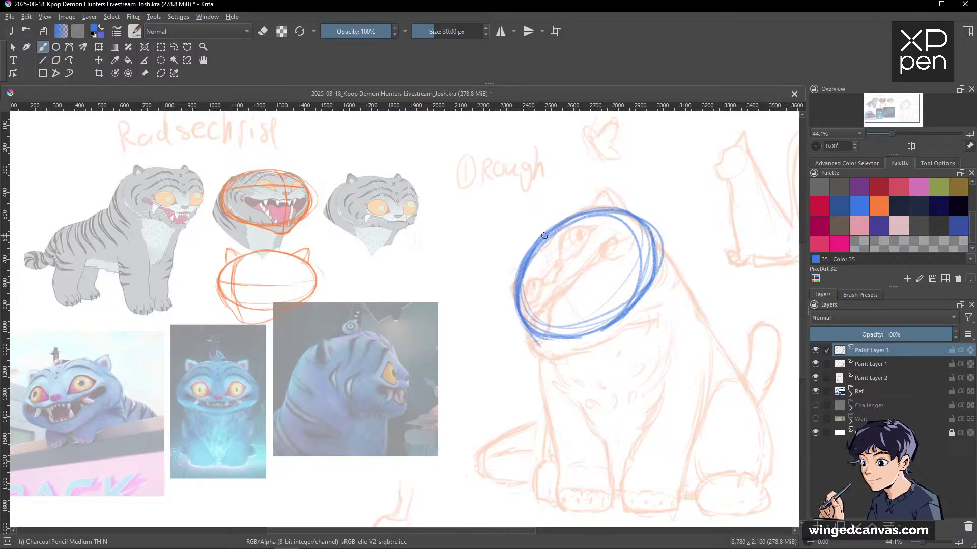
Add two crossing curved guidelines inside the blue head ellipse for the face centre and eye line.
mouse_move(542, 235)
mouse_down()
mouse_move(545, 272)
mouse_move(598, 333)
mouse_up()
drag(518, 314, 575, 244)
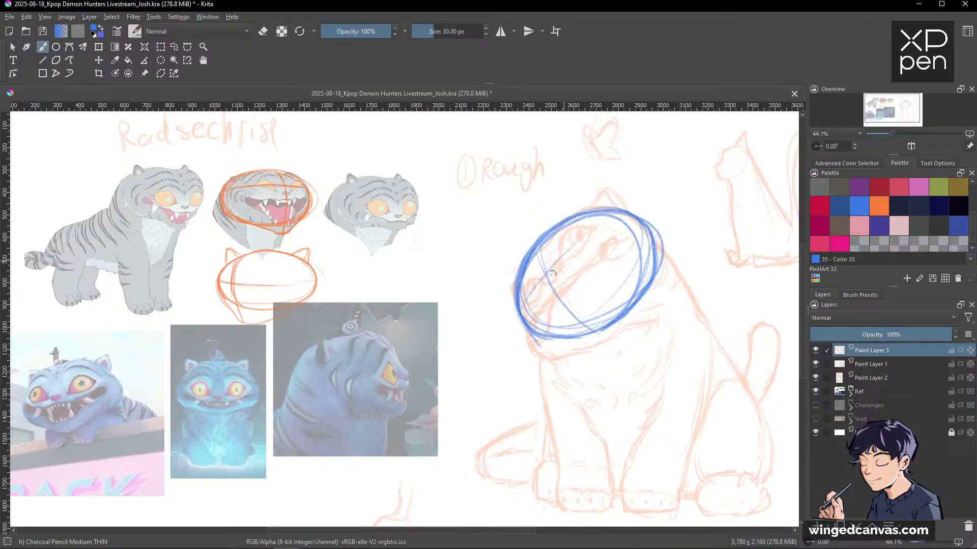
drag(534, 295, 623, 216)
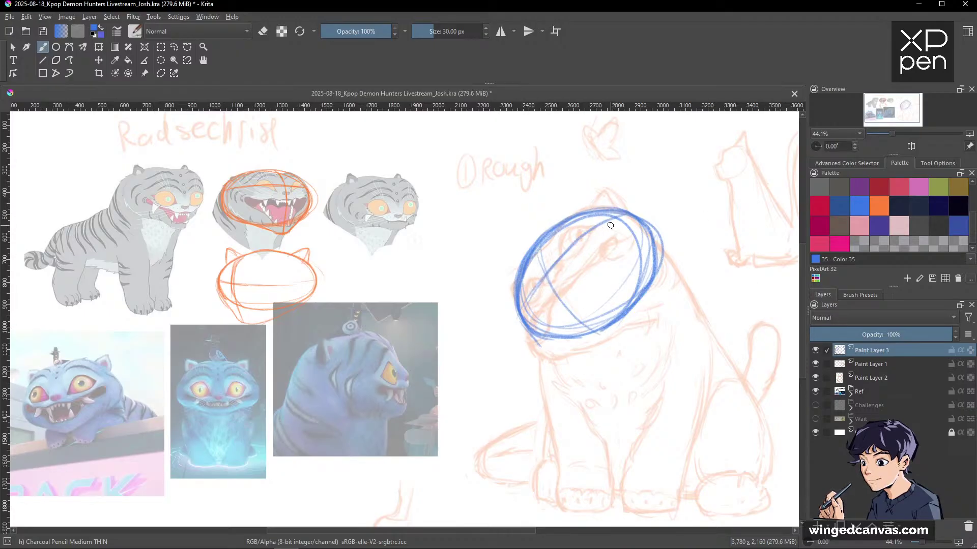
Outline the tiger's chest side and sloping back in blue, and draw an arrow towards the small sitting sketch.
drag(526, 330, 544, 503)
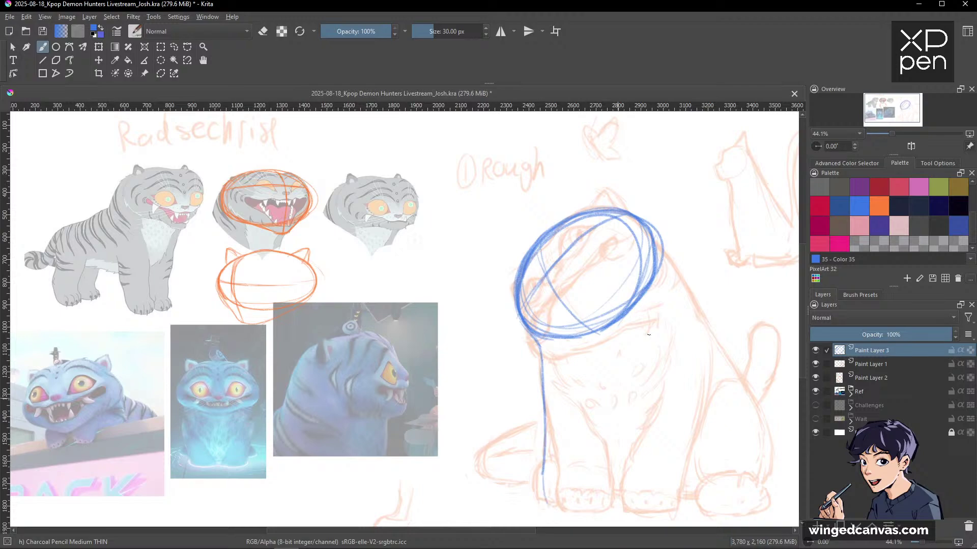
mouse_move(642, 219)
mouse_down()
mouse_move(707, 320)
mouse_move(753, 432)
mouse_up()
mouse_move(680, 249)
mouse_down()
mouse_move(619, 274)
mouse_move(628, 259)
mouse_move(663, 257)
mouse_up()
mouse_move(618, 305)
mouse_down()
mouse_move(621, 235)
mouse_move(702, 373)
mouse_move(691, 452)
mouse_up()
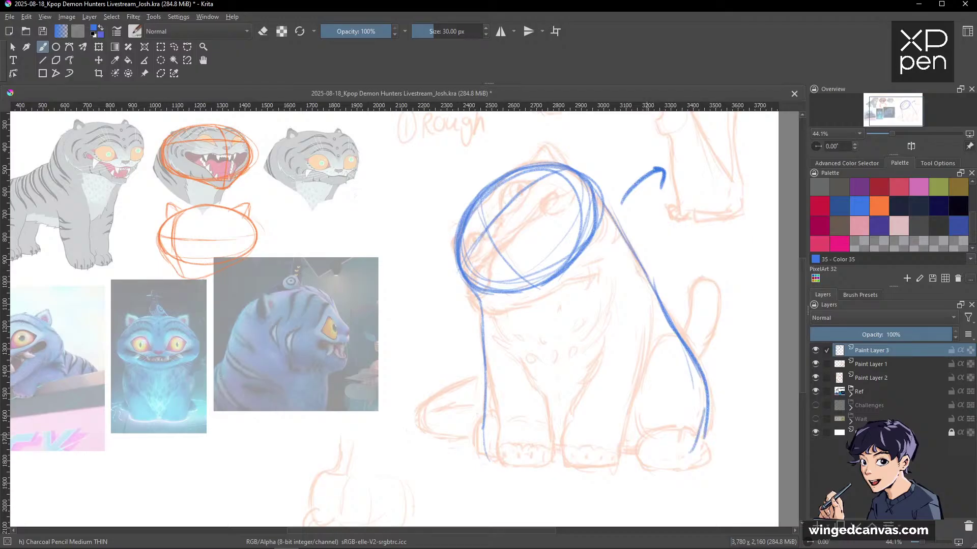
Sketch the rear paw curve and the inner lines and base of the front legs in blue.
mouse_move(491, 402)
mouse_down()
mouse_move(477, 429)
mouse_move(492, 453)
mouse_up()
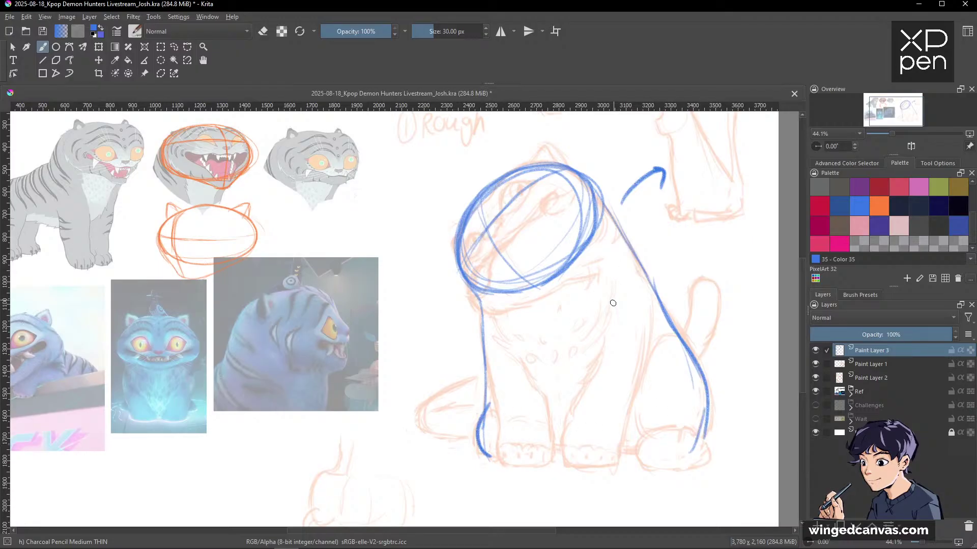
drag(613, 303, 566, 429)
drag(542, 361, 549, 444)
drag(506, 466, 545, 467)
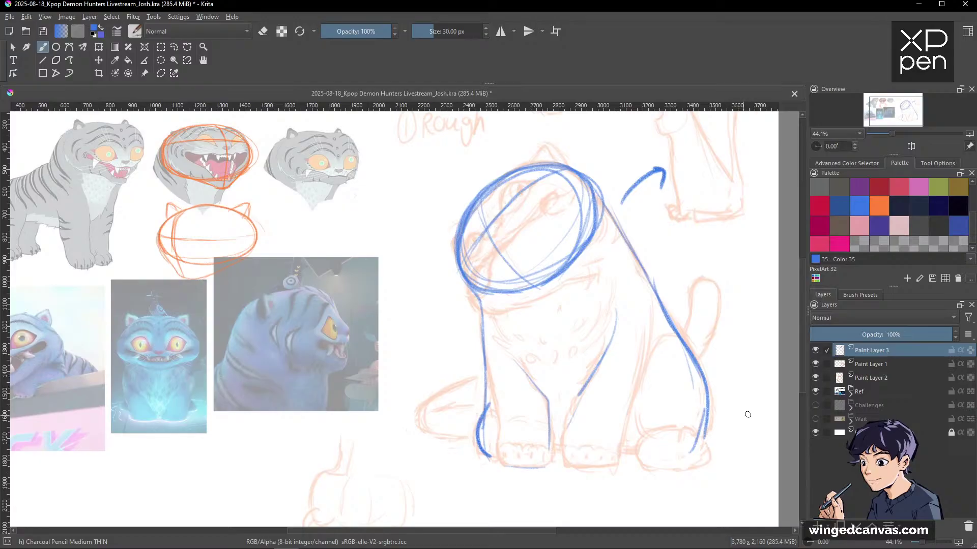
Check the rough tiger sketch with the blue construction on Paint Layer 3 temporarily hidden.
click(816, 351)
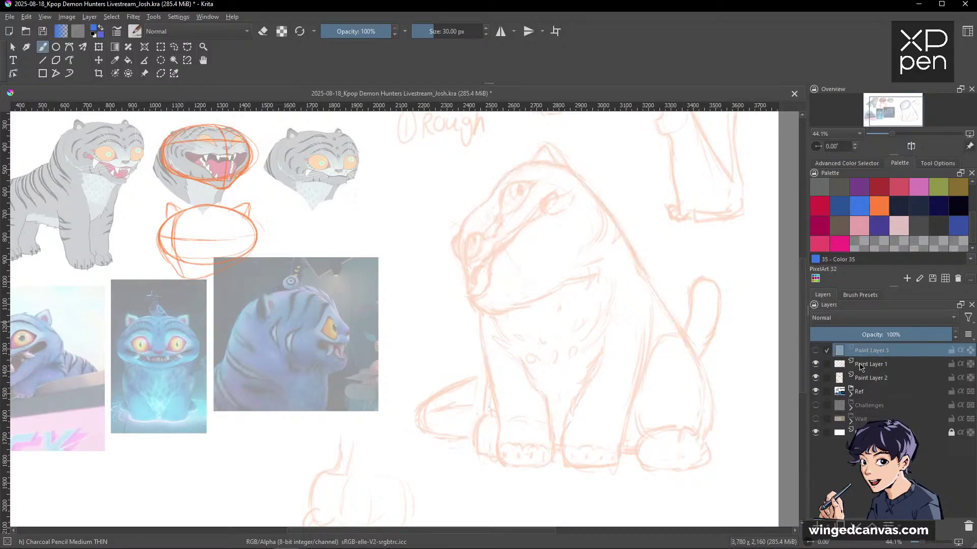
key(space)
click(815, 351)
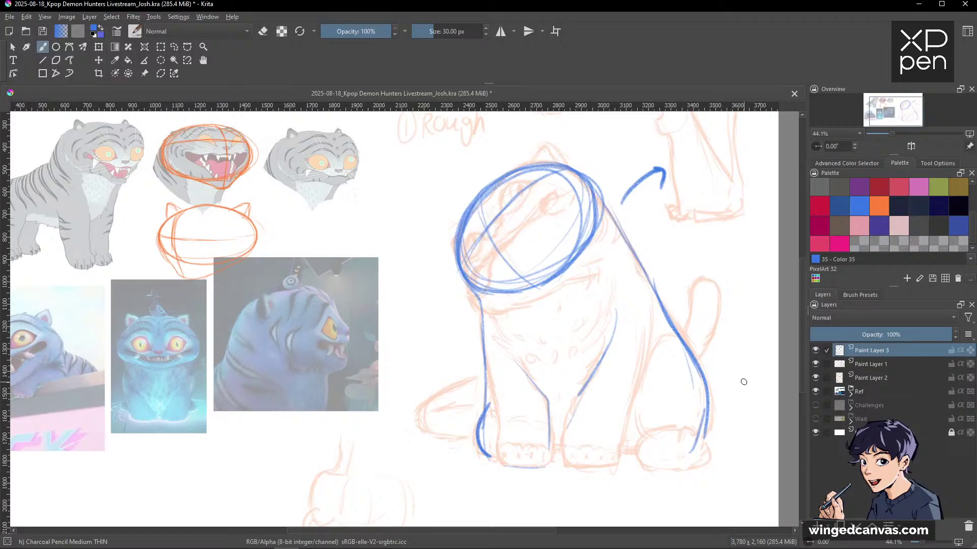
Hide Paint Layer 3, return Paint Layer 1 to 100% opacity and choose the orange Color 36.
key(space)
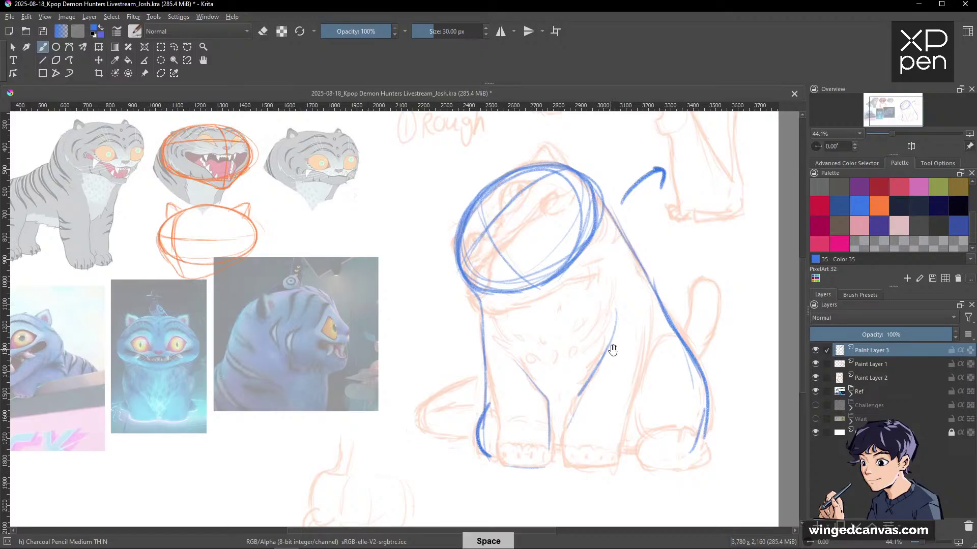
drag(611, 349, 669, 362)
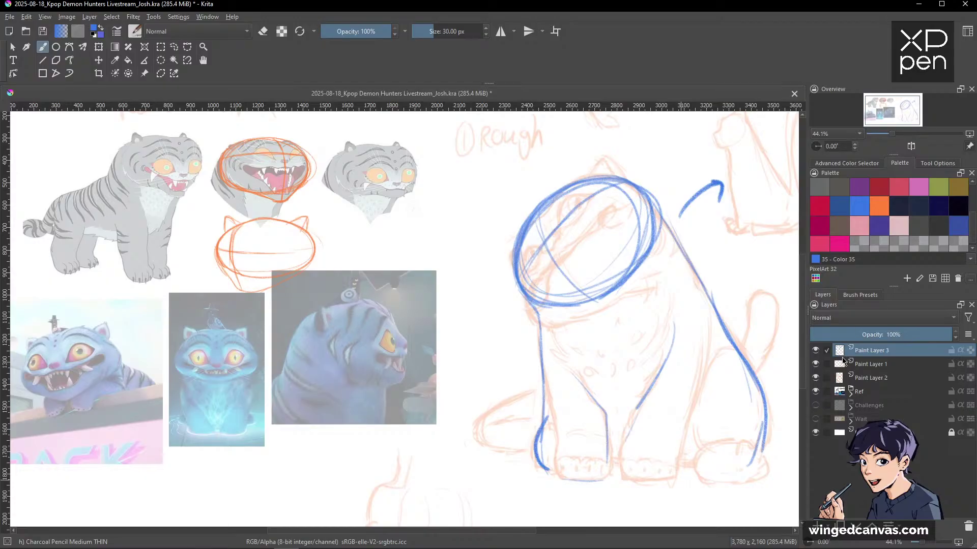
drag(713, 178, 705, 178)
click(816, 351)
click(872, 365)
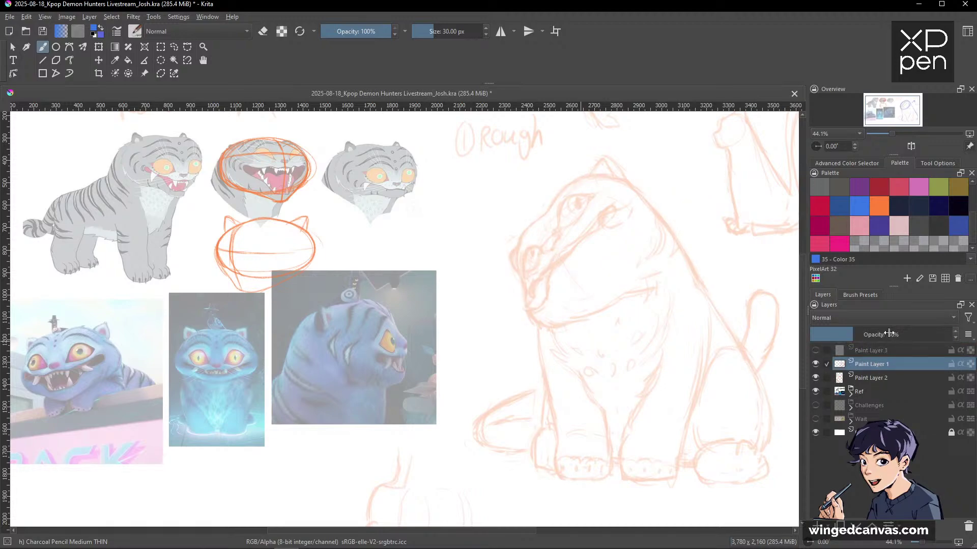
drag(888, 334, 954, 337)
key(space)
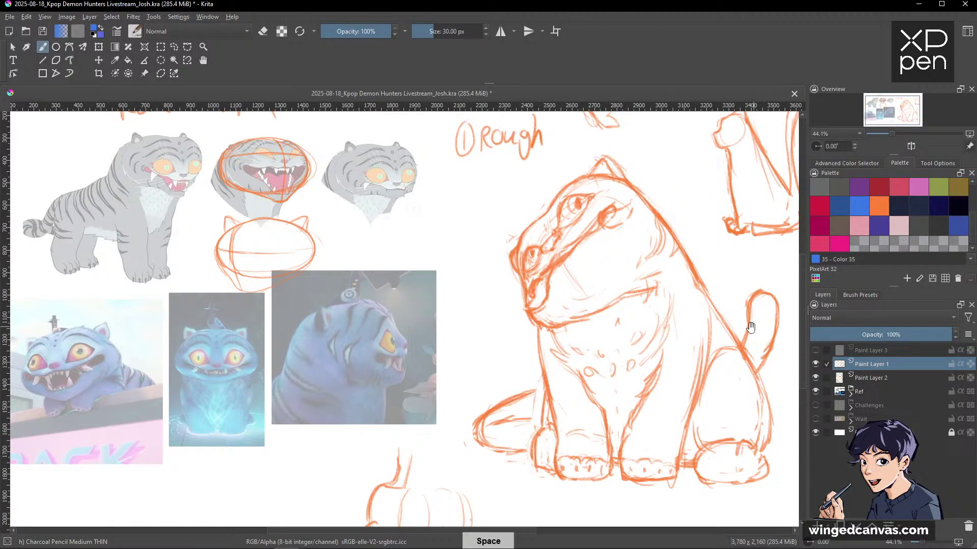
drag(750, 328, 733, 332)
click(873, 209)
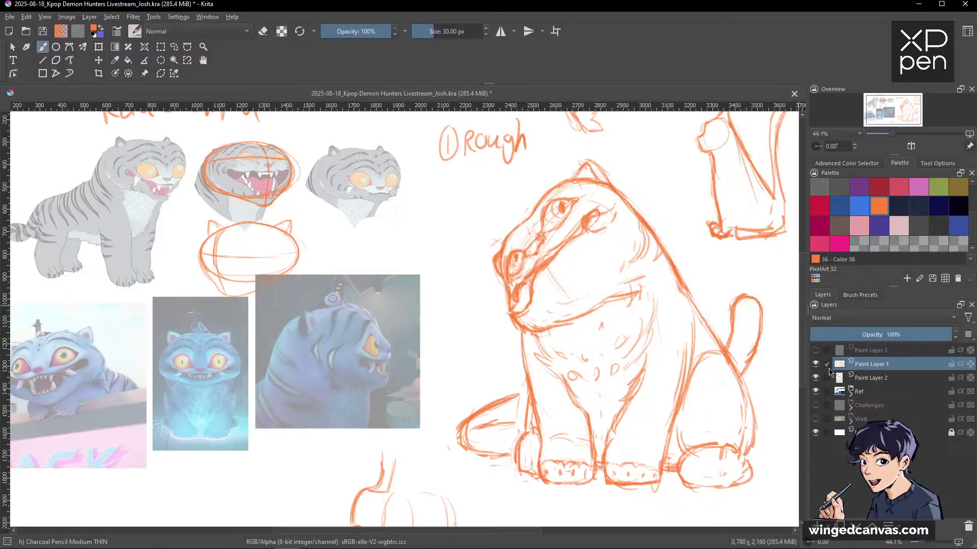
click(816, 378)
click(815, 378)
key(space)
drag(528, 228, 535, 234)
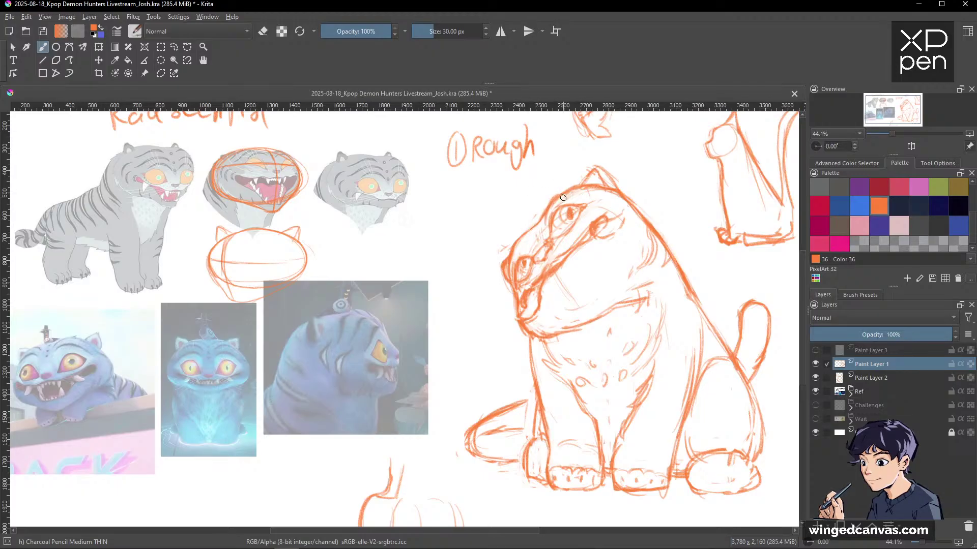
Erase the heavy curved marks on the tiger's cheek and neck and redraw them as short, light fur strokes.
key(e)
key(e)
key(e)
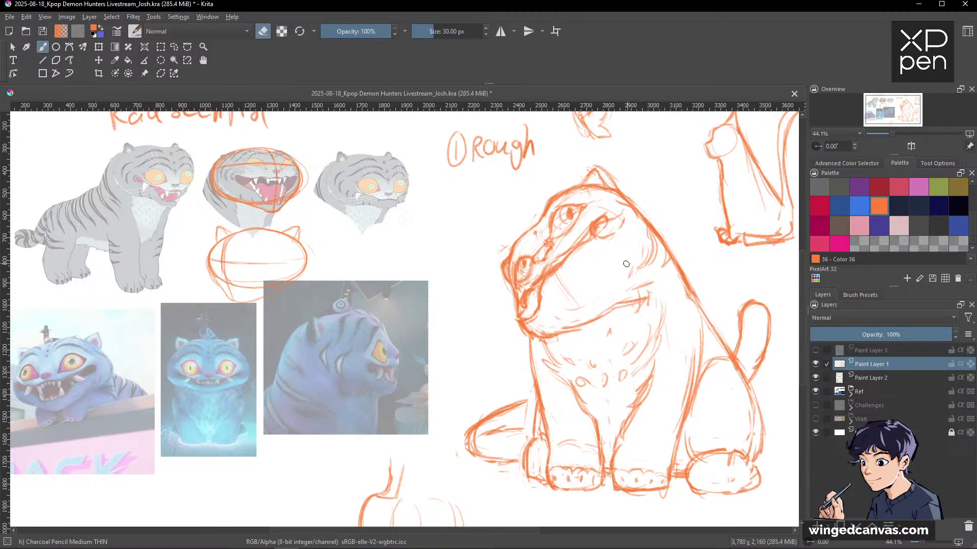
key(e)
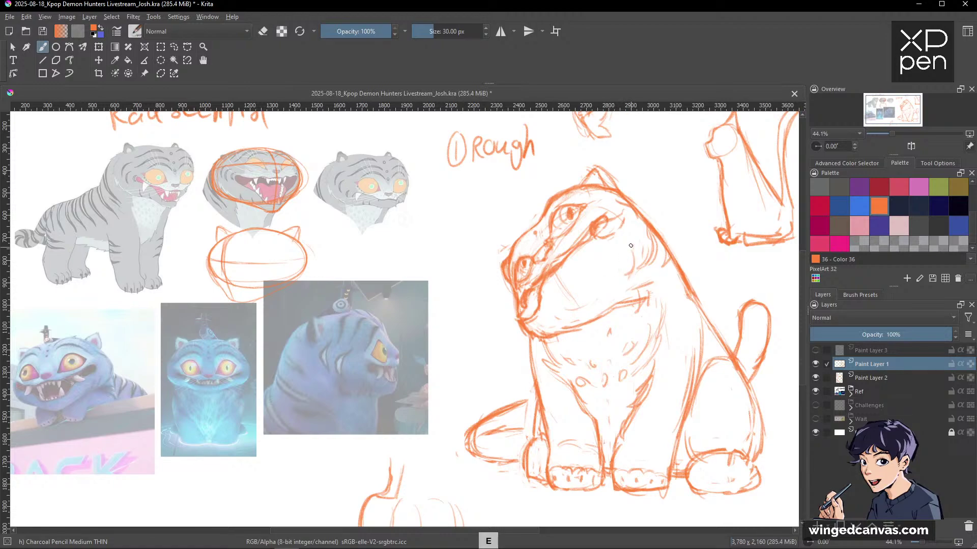
key(e)
key(e)
key(e)
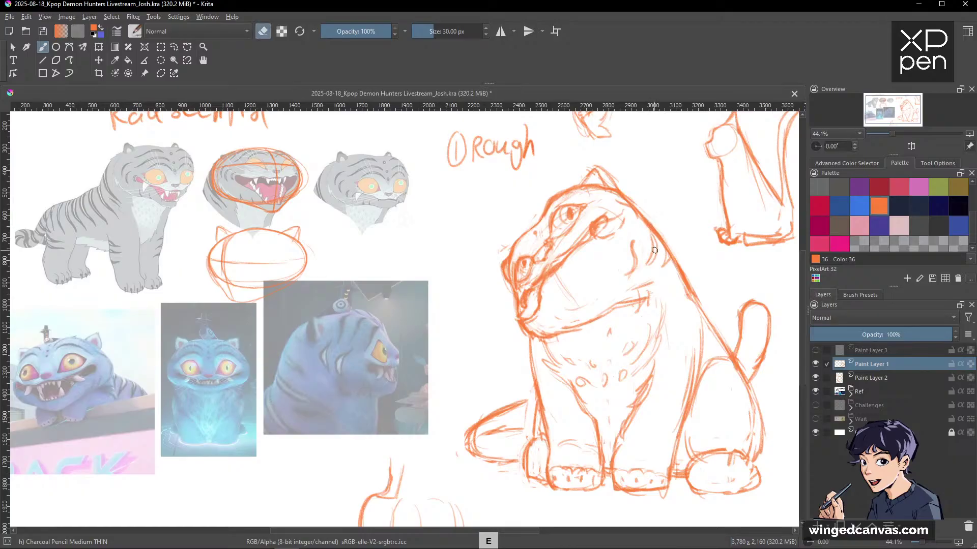
mouse_move(632, 243)
mouse_down()
mouse_move(639, 270)
mouse_move(659, 236)
mouse_move(597, 313)
mouse_move(585, 312)
mouse_move(623, 261)
mouse_move(617, 281)
mouse_up()
key(e)
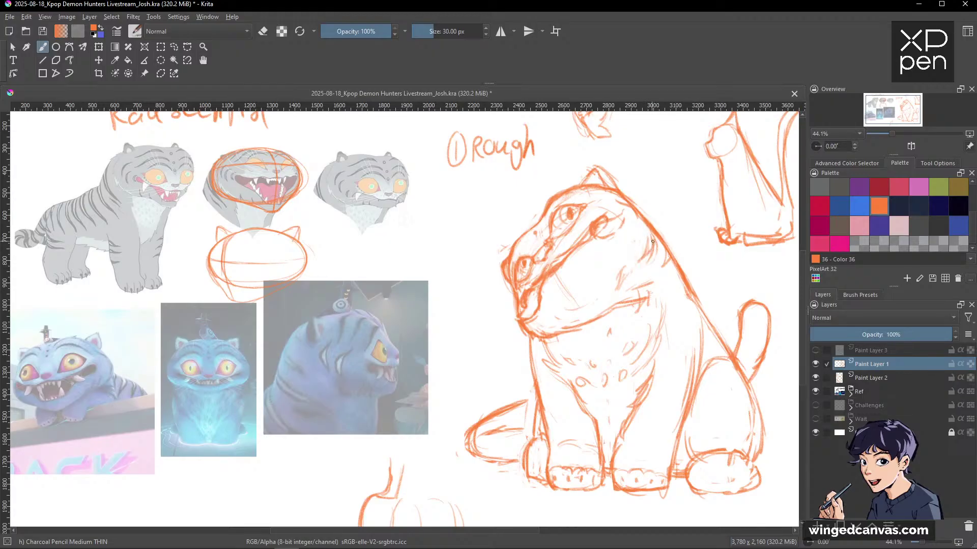
key(e)
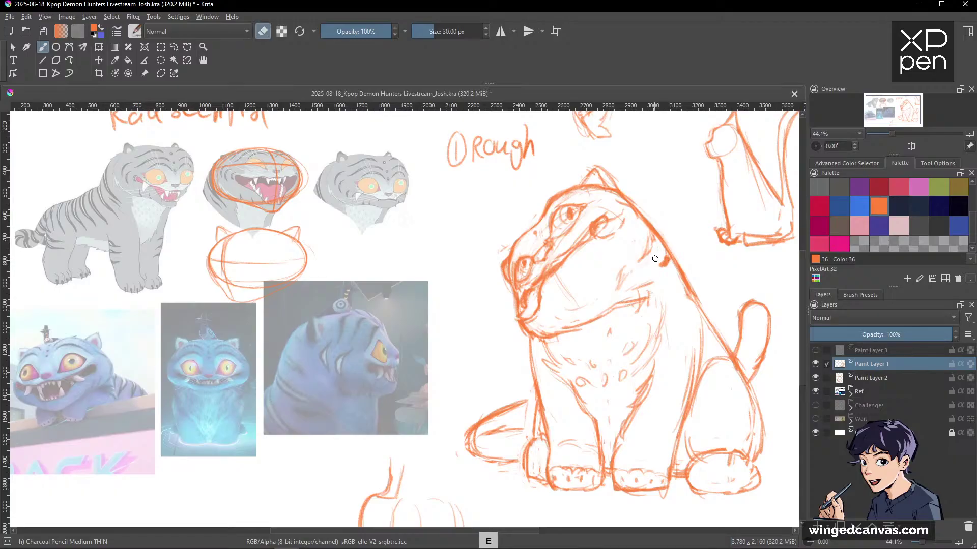
key(e)
Erase part of the line between the front leg and haunch and redraw the haunch's upper curve.
drag(710, 311, 713, 271)
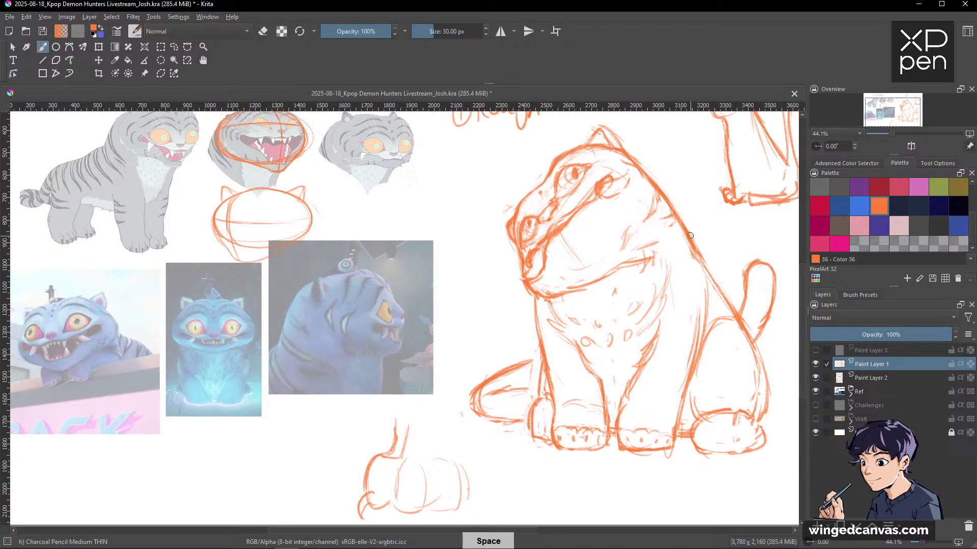
key(e)
drag(703, 319, 698, 346)
key(e)
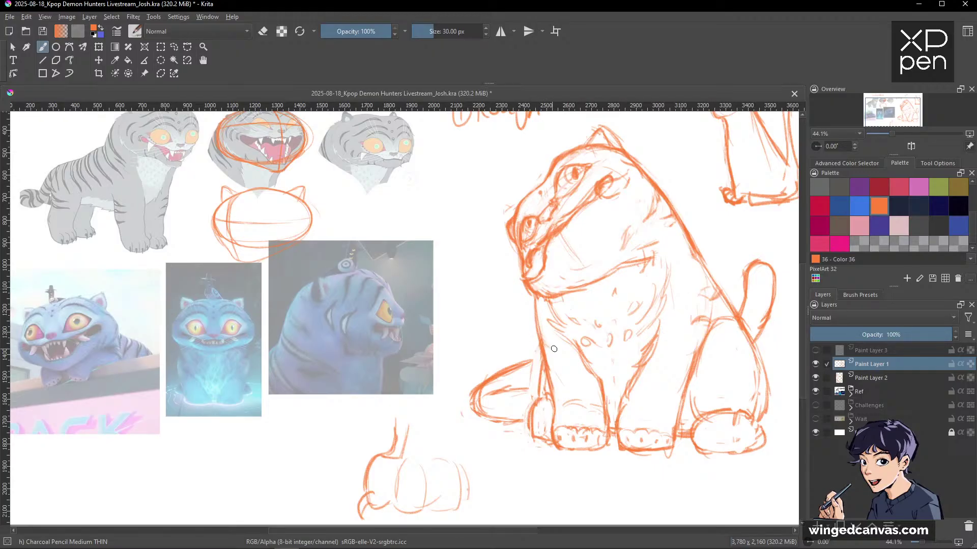
drag(683, 337, 696, 329)
Redraw the near rear paw as a flatter, boxier form and extend the haunch line down to it.
drag(740, 385, 722, 367)
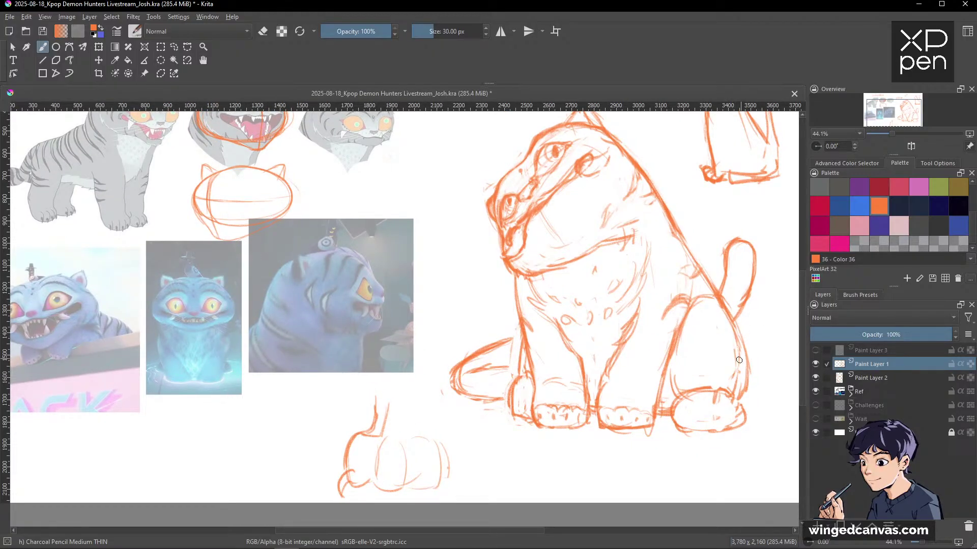
mouse_move(674, 429)
mouse_down()
mouse_move(676, 402)
mouse_move(676, 417)
mouse_move(724, 418)
mouse_move(670, 417)
mouse_move(698, 432)
mouse_move(740, 430)
mouse_move(702, 433)
mouse_move(718, 433)
mouse_move(749, 405)
mouse_move(743, 423)
mouse_move(739, 390)
mouse_move(713, 402)
mouse_move(679, 399)
mouse_move(726, 397)
mouse_move(703, 406)
mouse_move(678, 398)
mouse_move(675, 426)
mouse_move(681, 399)
mouse_move(674, 407)
mouse_move(735, 421)
mouse_up()
key(e)
key(e)
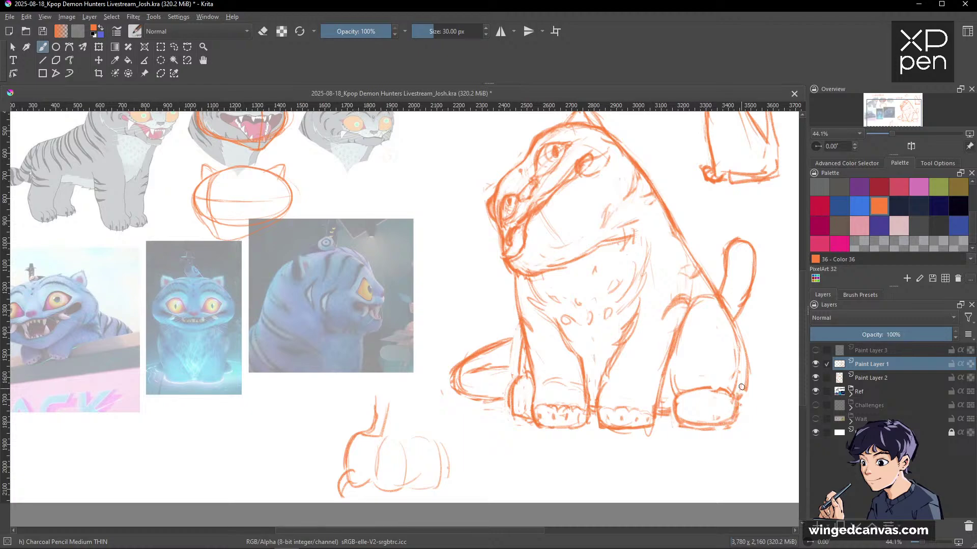
mouse_move(746, 370)
mouse_down()
mouse_move(739, 413)
mouse_move(748, 373)
mouse_move(738, 365)
mouse_move(680, 392)
mouse_up()
key(space)
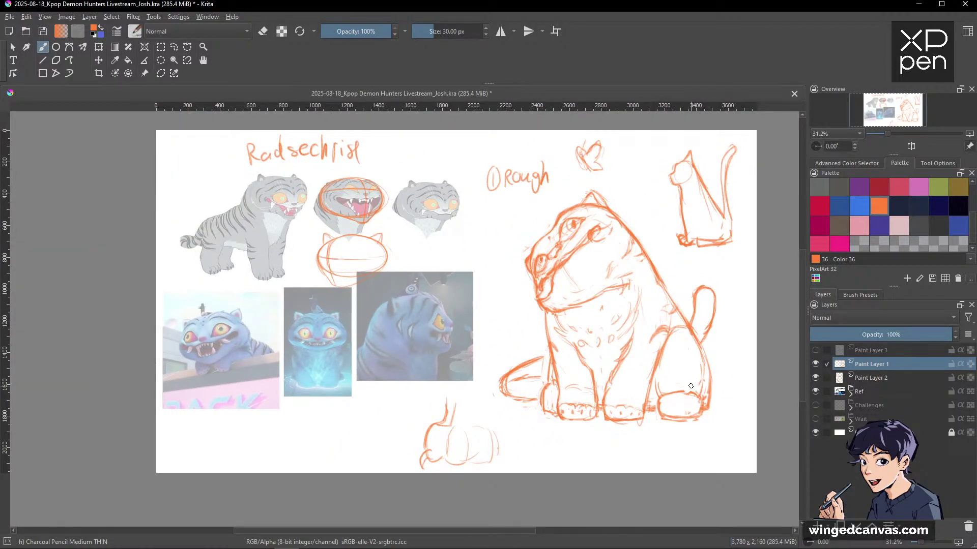
Sketch a square with a smaller triangle inside its corner on the same baseline, below the pink-sign tiger reference.
key(space)
drag(617, 416, 749, 379)
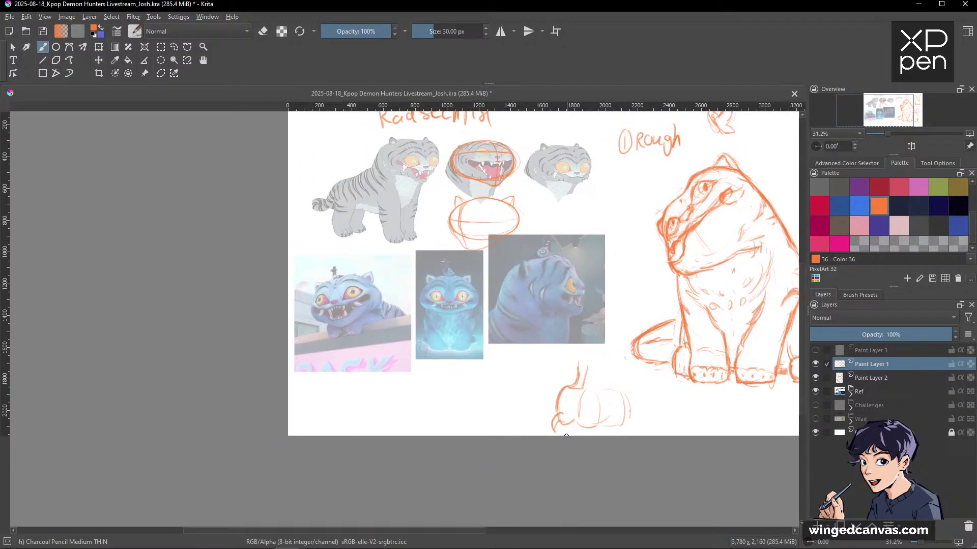
key(space)
drag(473, 396, 712, 320)
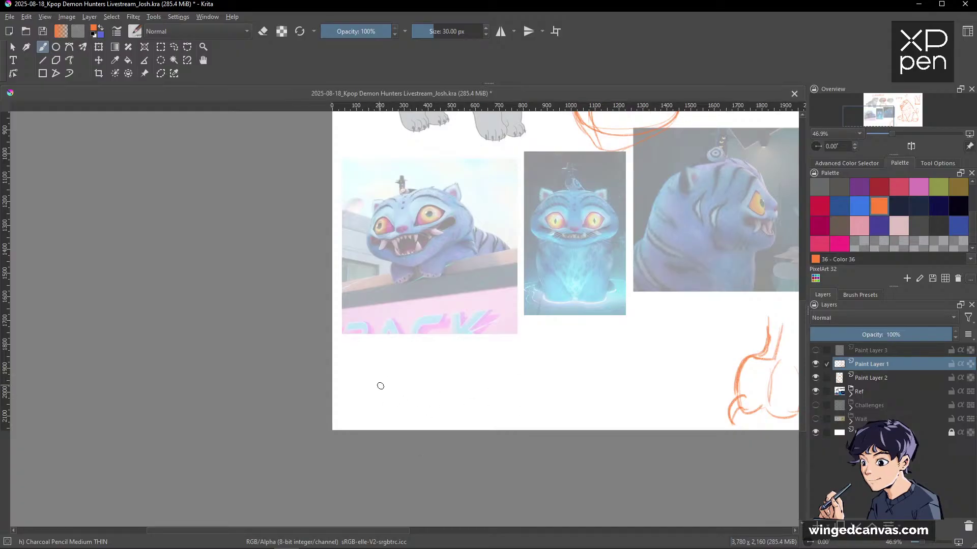
drag(375, 353, 378, 407)
mouse_move(373, 351)
mouse_down()
mouse_move(400, 351)
mouse_move(443, 410)
mouse_up()
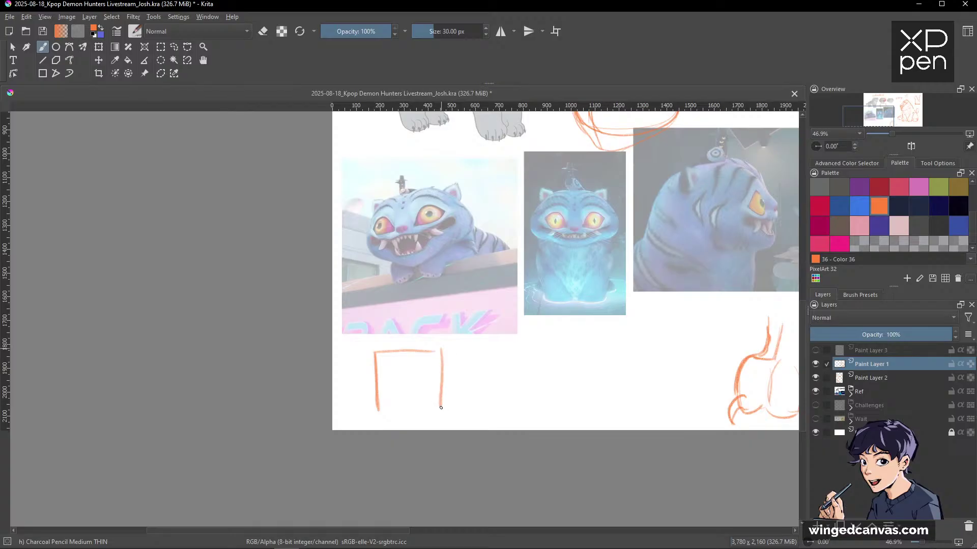
drag(379, 409, 450, 409)
mouse_move(420, 366)
mouse_down()
mouse_move(413, 408)
mouse_move(447, 408)
mouse_up()
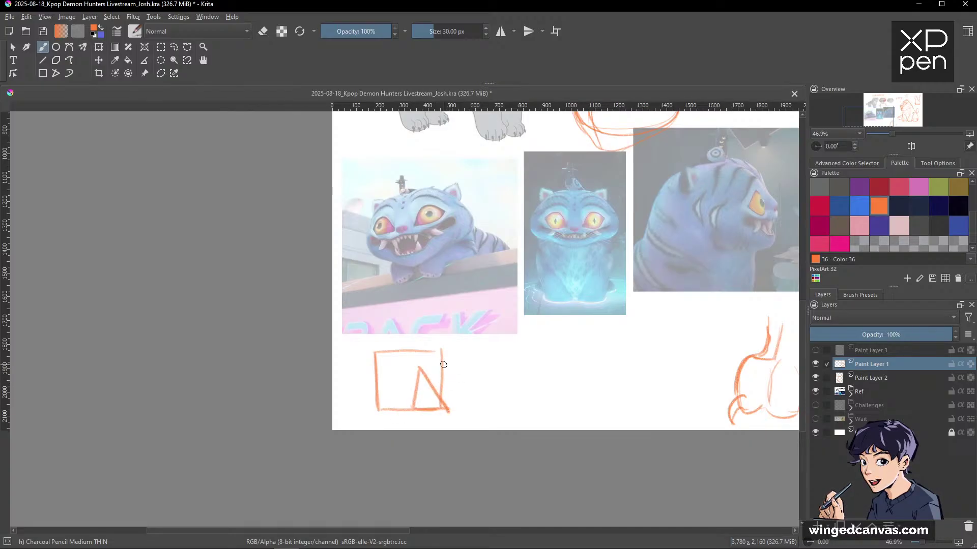
Add a circle overlapping the square's side and touching the triangle, and clean up its outline.
mouse_move(442, 357)
mouse_down()
mouse_move(473, 377)
mouse_move(445, 407)
mouse_up()
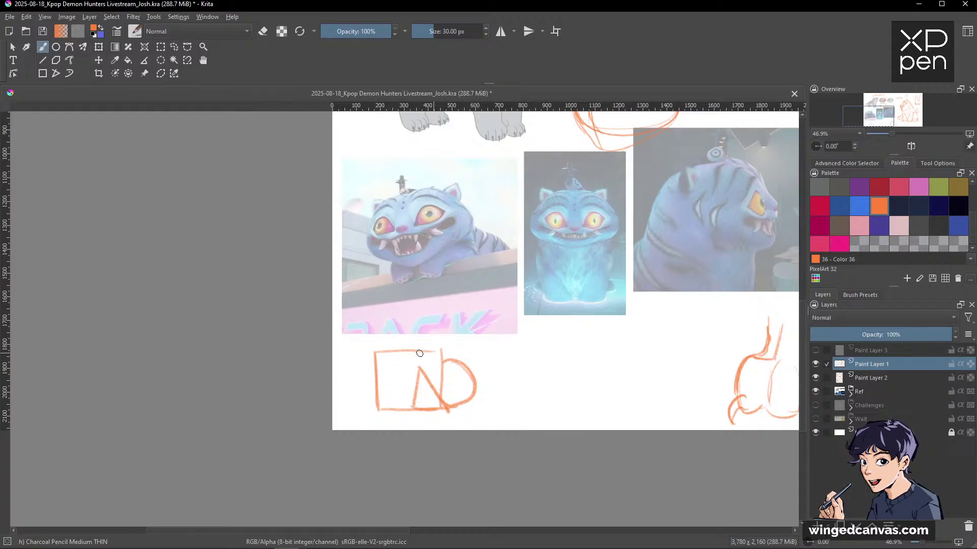
mouse_move(445, 360)
mouse_down()
mouse_move(428, 381)
mouse_move(442, 360)
mouse_move(441, 399)
mouse_up()
key(e)
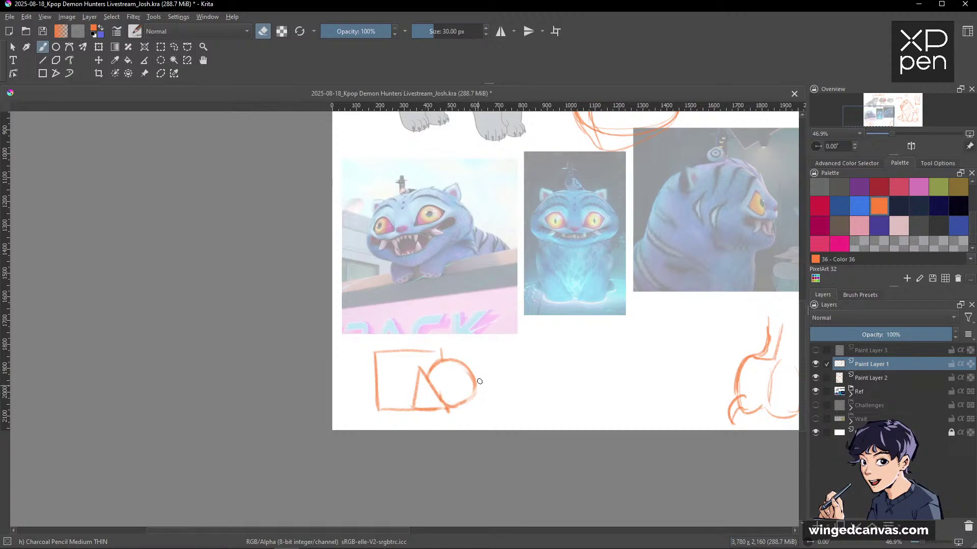
key(e)
drag(473, 366, 460, 408)
Sketch a second group beside the first, with a square behind, a circle beside it and a triangle lower in front.
drag(671, 409, 609, 401)
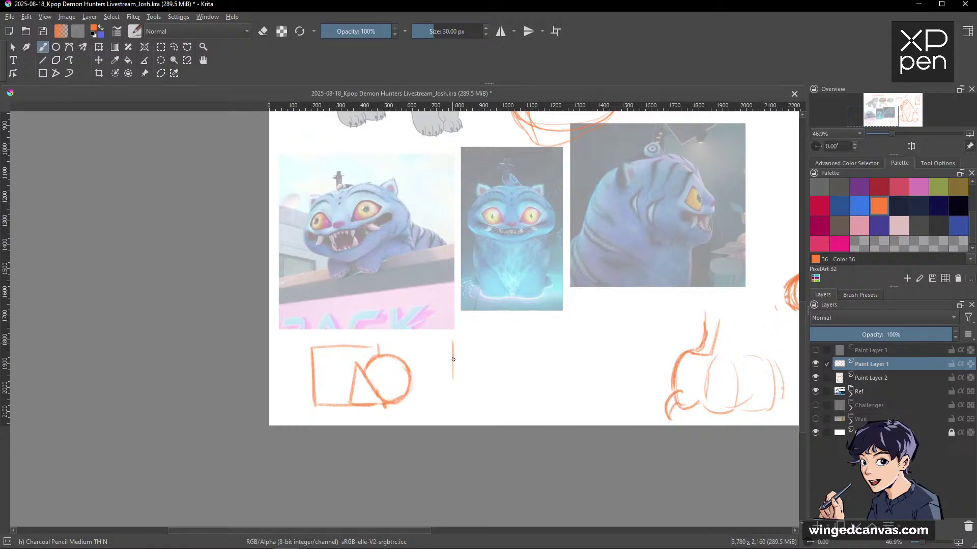
drag(453, 344, 454, 387)
drag(454, 338, 510, 337)
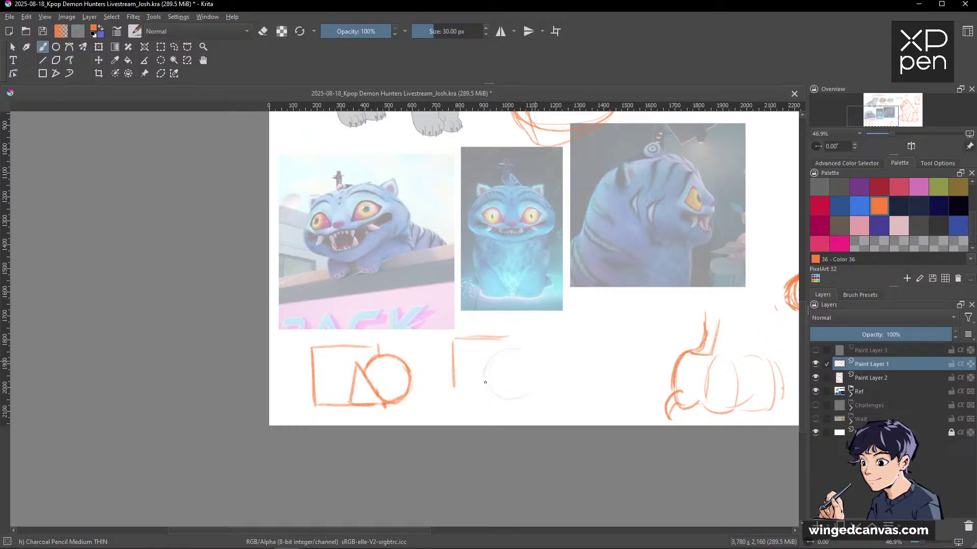
mouse_move(485, 382)
mouse_down()
mouse_move(532, 353)
mouse_move(526, 396)
mouse_move(466, 406)
mouse_move(475, 376)
mouse_move(512, 415)
mouse_up()
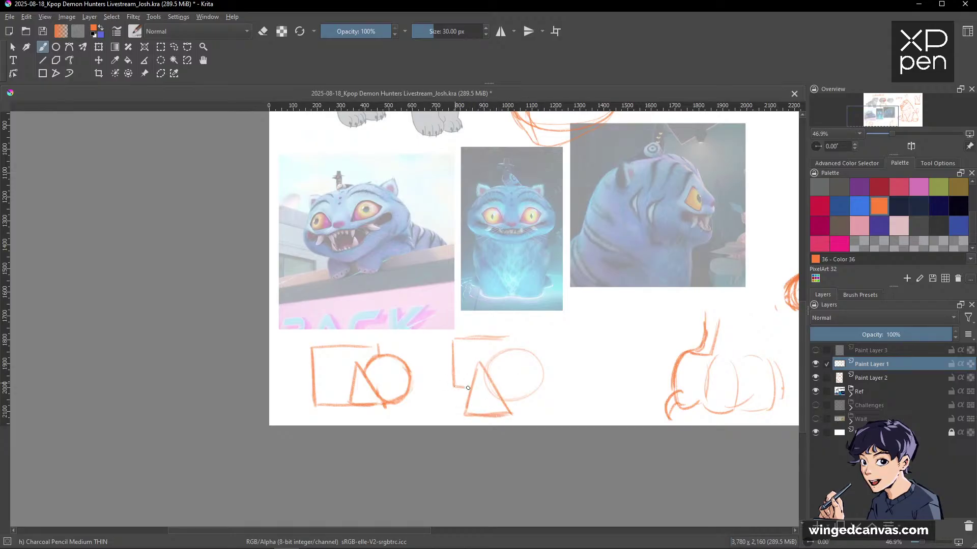
mouse_move(507, 351)
mouse_down()
mouse_move(450, 339)
mouse_move(456, 387)
mouse_move(503, 341)
mouse_move(470, 334)
mouse_move(453, 342)
mouse_move(510, 339)
mouse_move(455, 351)
mouse_move(453, 339)
mouse_move(455, 371)
mouse_move(449, 334)
mouse_move(458, 385)
mouse_move(523, 329)
mouse_move(484, 371)
mouse_move(493, 397)
mouse_move(481, 370)
mouse_move(493, 395)
mouse_up()
Clean up the overlapping lines in the second group and darken the circle's outline behind the triangle.
key(e)
key(e)
key(e)
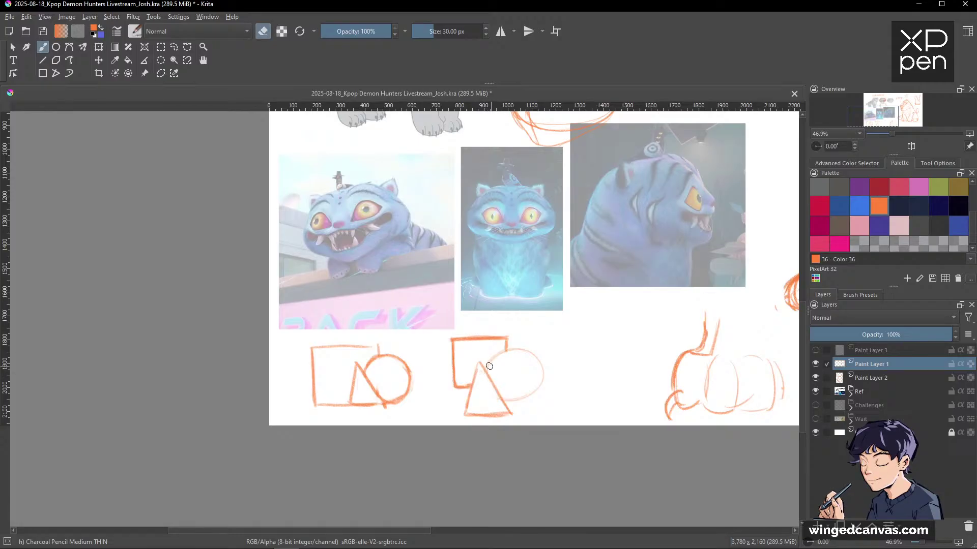
key(e)
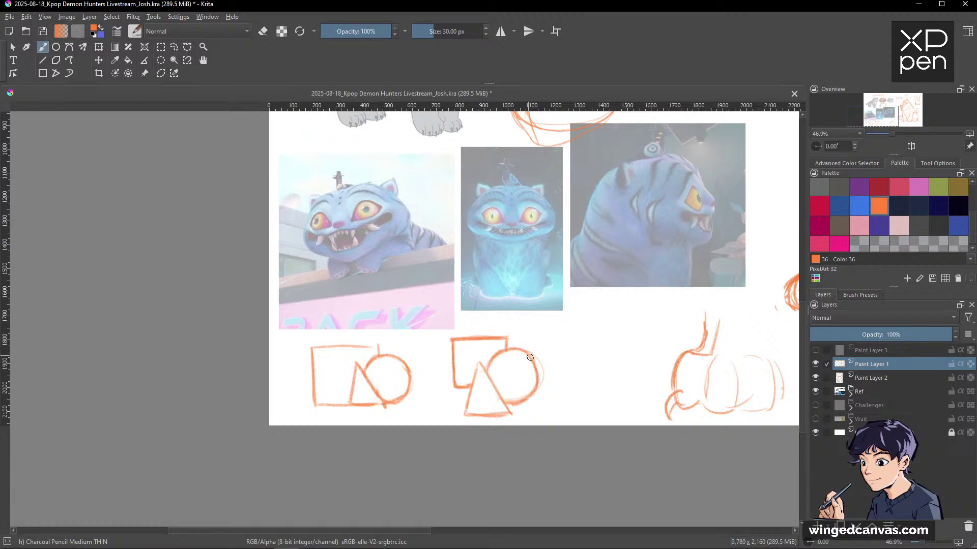
key(e)
Number the second group's shapes by depth: 1 on the triangle, 2 on the circle and 3 on the square.
key(space)
key(e)
drag(483, 389, 482, 398)
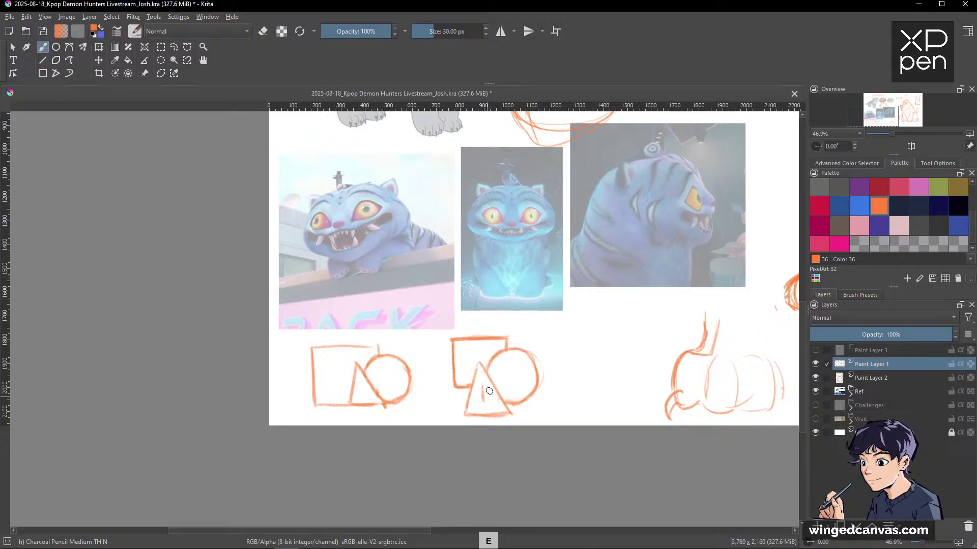
drag(462, 351, 455, 387)
Draw ground lines under the second group's circle and triangle, and one shared ground line under the first group.
key(space)
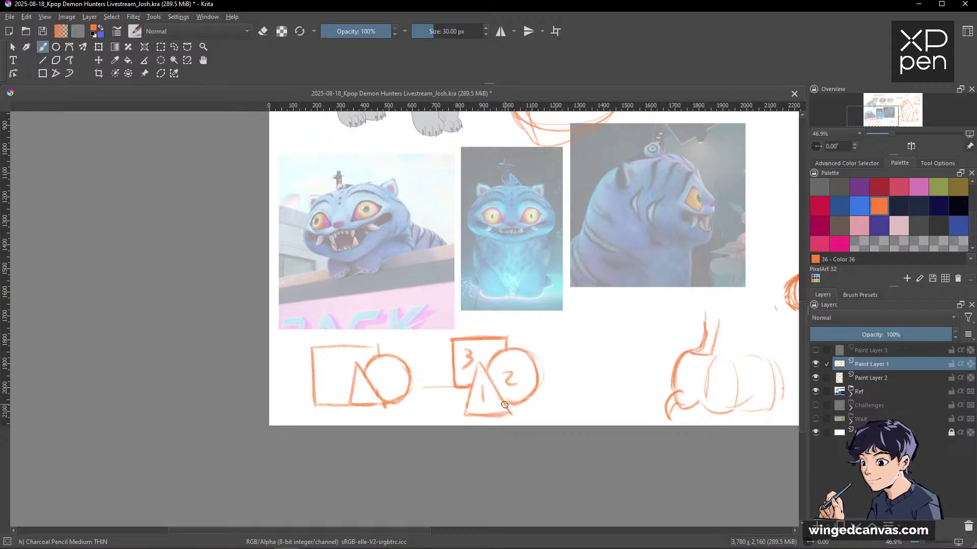
drag(512, 405, 565, 402)
drag(438, 414, 545, 414)
key(space)
drag(721, 417, 676, 420)
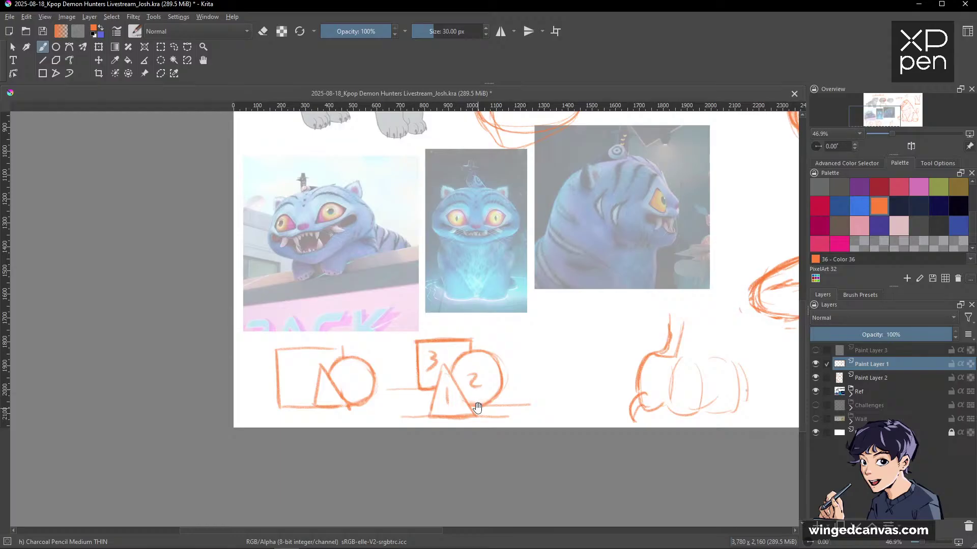
key(space)
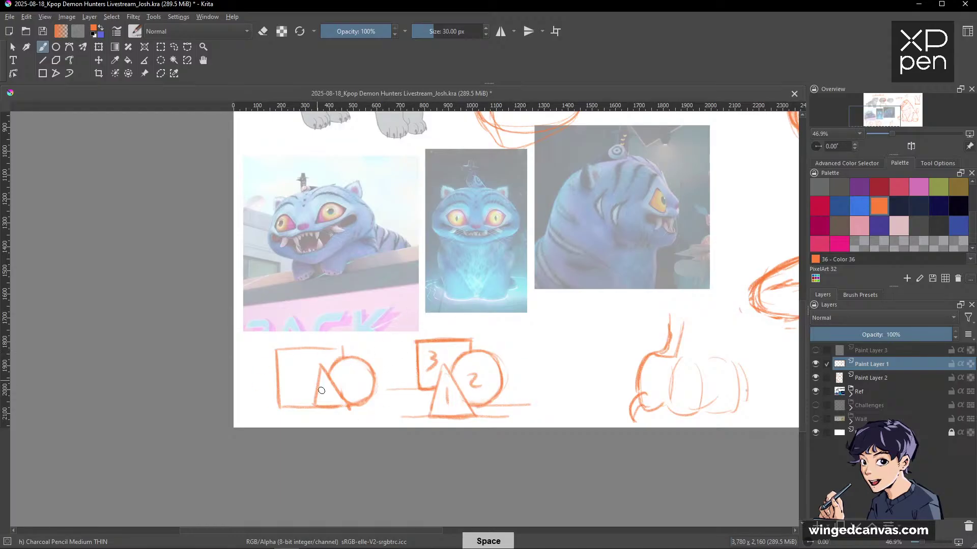
drag(241, 409, 389, 407)
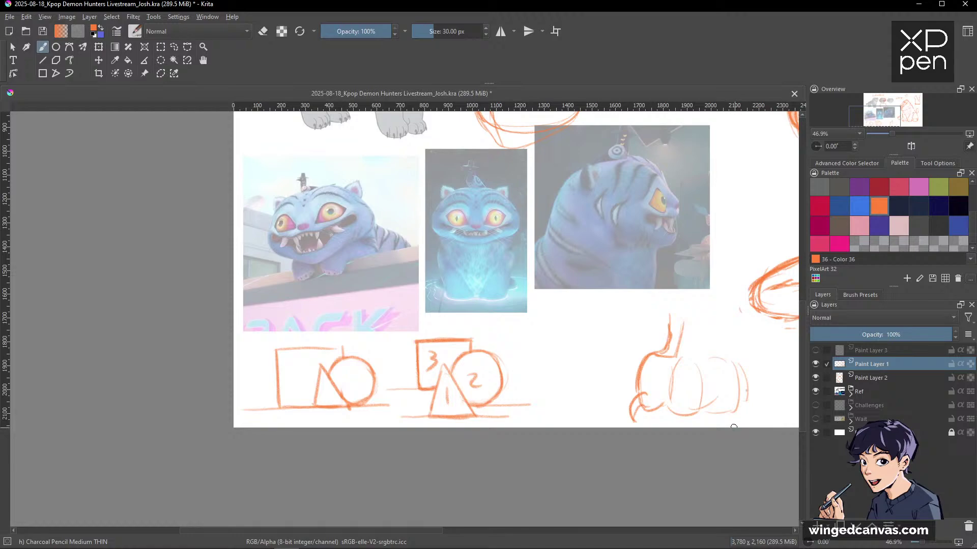
Rework the lower edge and rounded end of the tiger's far hind foot, which extends beyond the front legs.
key(space)
drag(741, 447, 475, 484)
mouse_move(674, 392)
mouse_down()
mouse_move(633, 447)
mouse_move(610, 458)
mouse_up()
key(ctrl+space)
drag(738, 404, 721, 418)
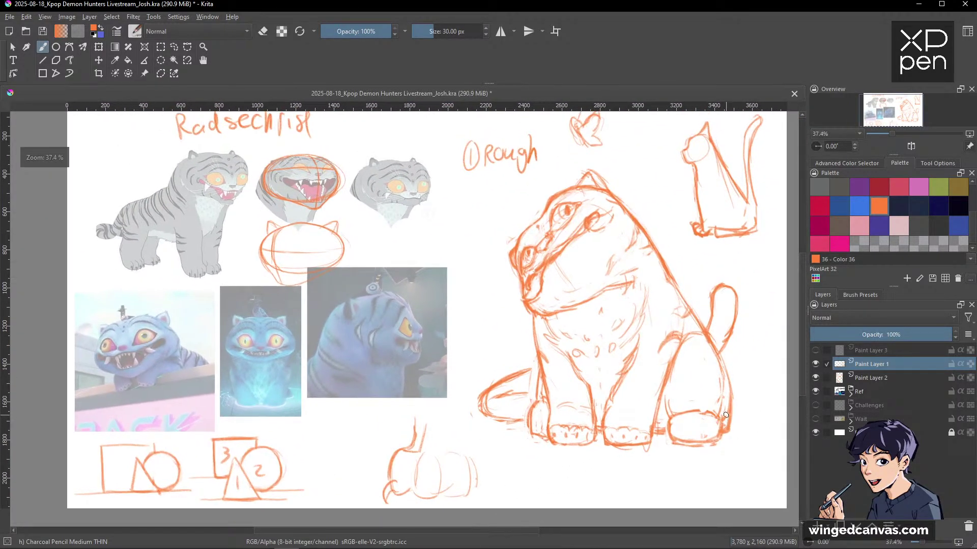
key(space)
drag(698, 385, 678, 349)
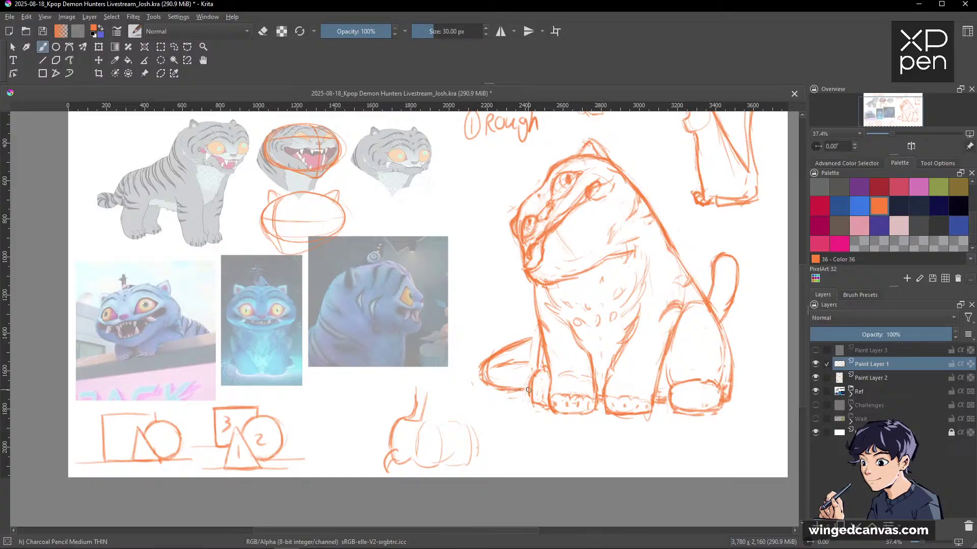
drag(501, 389, 521, 392)
mouse_move(510, 351)
mouse_down()
mouse_move(545, 334)
mouse_move(515, 340)
mouse_move(489, 379)
mouse_up()
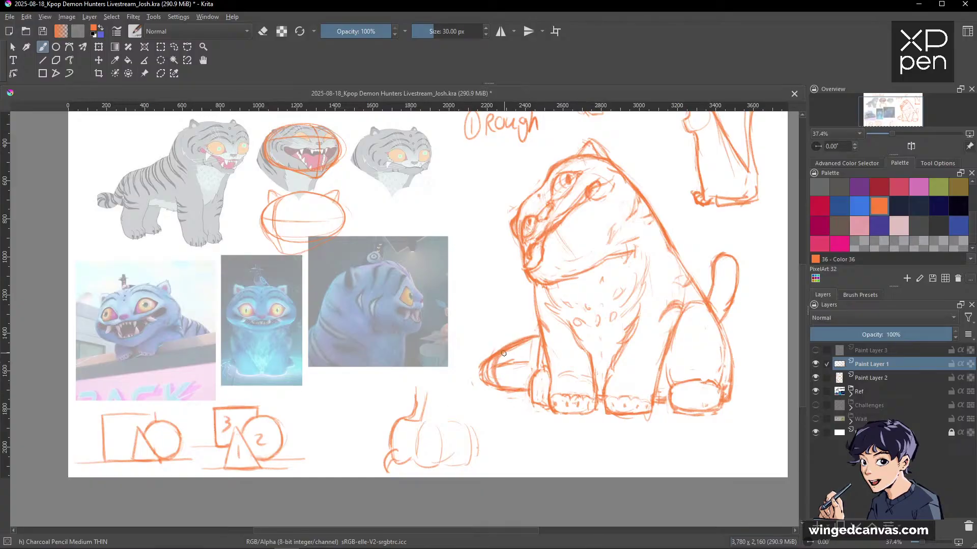
Erase the outer end and inner lines of the far hind foot to shorten it.
key(slash)
mouse_move(525, 335)
mouse_down()
mouse_move(483, 373)
mouse_move(490, 392)
mouse_move(496, 349)
mouse_move(487, 383)
mouse_up()
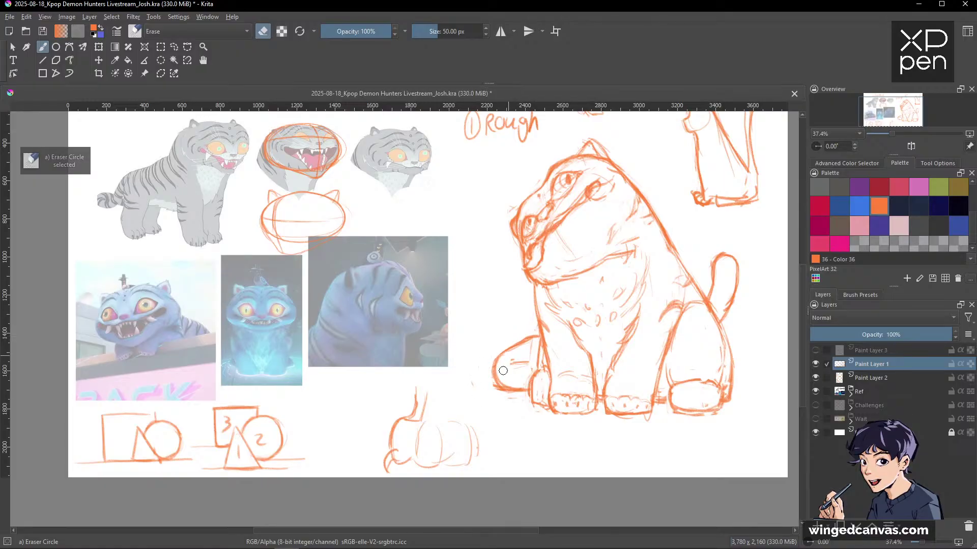
key(slash)
key(slash)
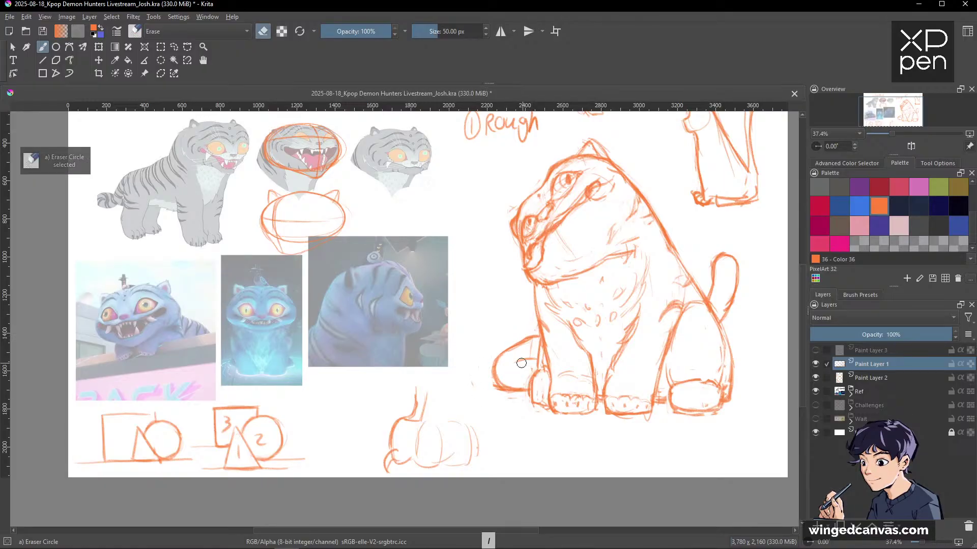
key(slash)
key(space)
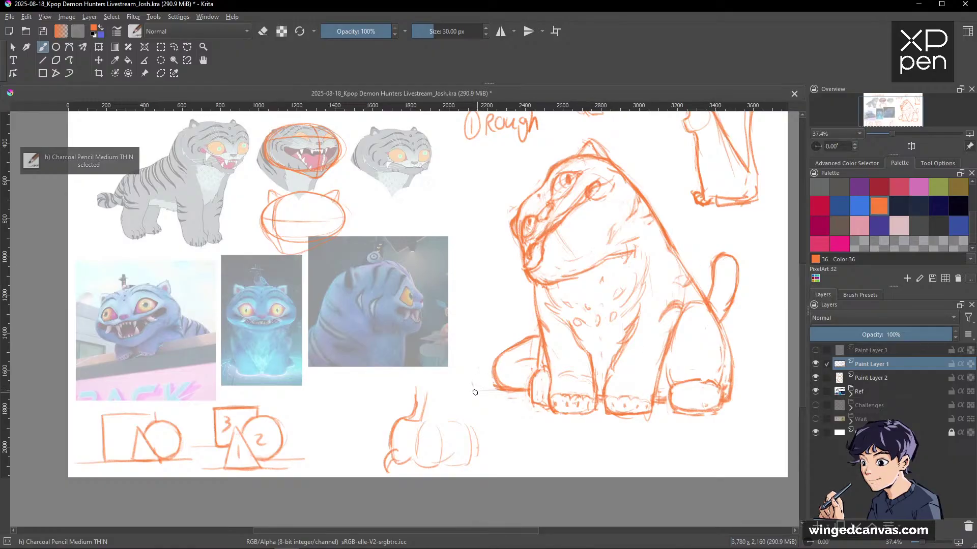
Draw a ground line under the far hind foot and tidy the small paw outline beside the front leg.
drag(473, 392, 508, 390)
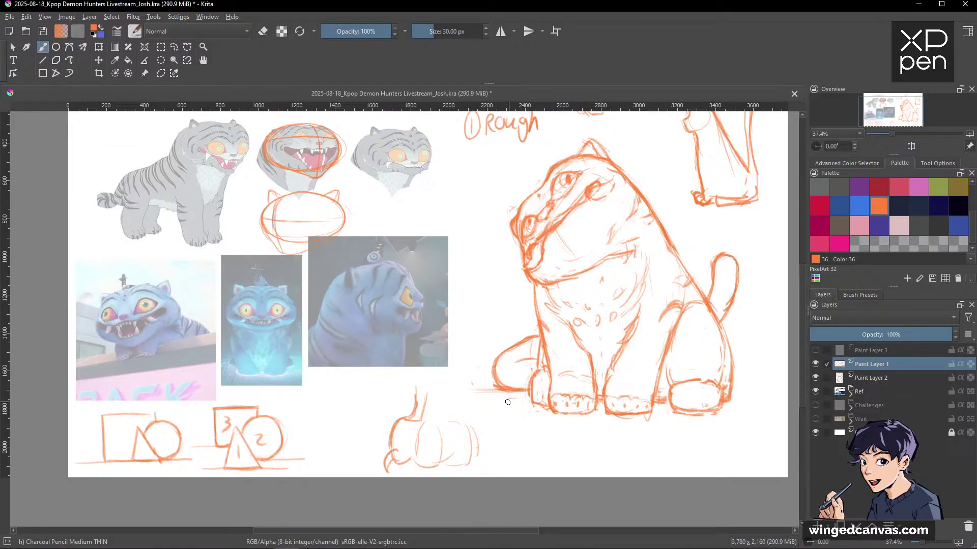
mouse_move(509, 401)
mouse_down()
mouse_move(558, 400)
mouse_move(520, 403)
mouse_move(535, 375)
mouse_move(535, 397)
mouse_move(530, 386)
mouse_move(550, 396)
mouse_move(544, 372)
mouse_move(536, 391)
mouse_move(531, 384)
mouse_move(540, 365)
mouse_move(531, 390)
mouse_up()
key(e)
key(e)
key(e)
key(e)
key(e)
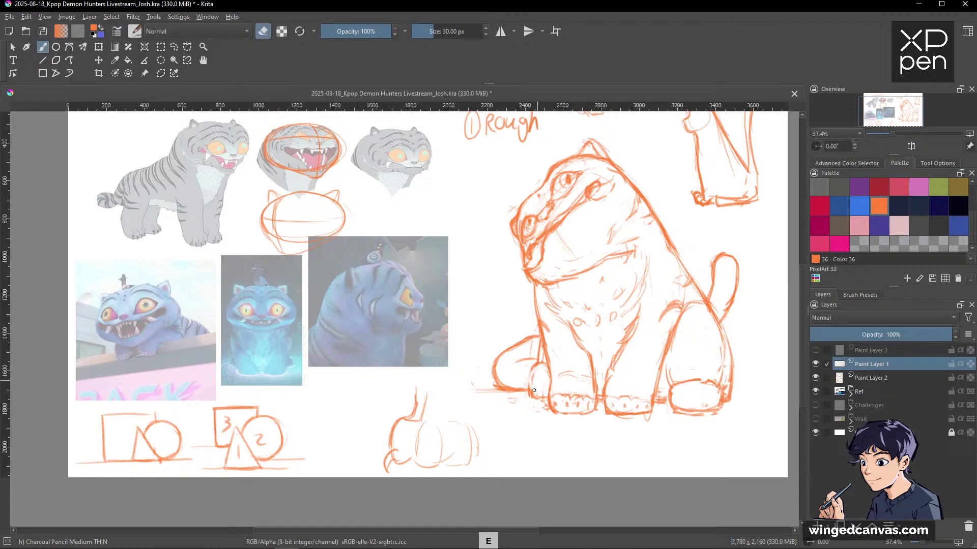
key(e)
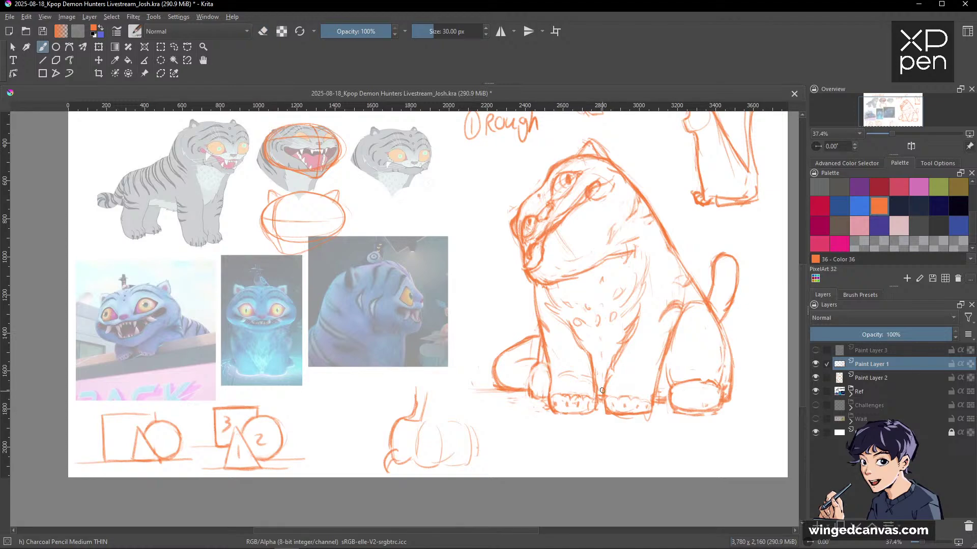
Draw the chest's dividing line down between the front legs and add a ground line along the front paws.
key(space)
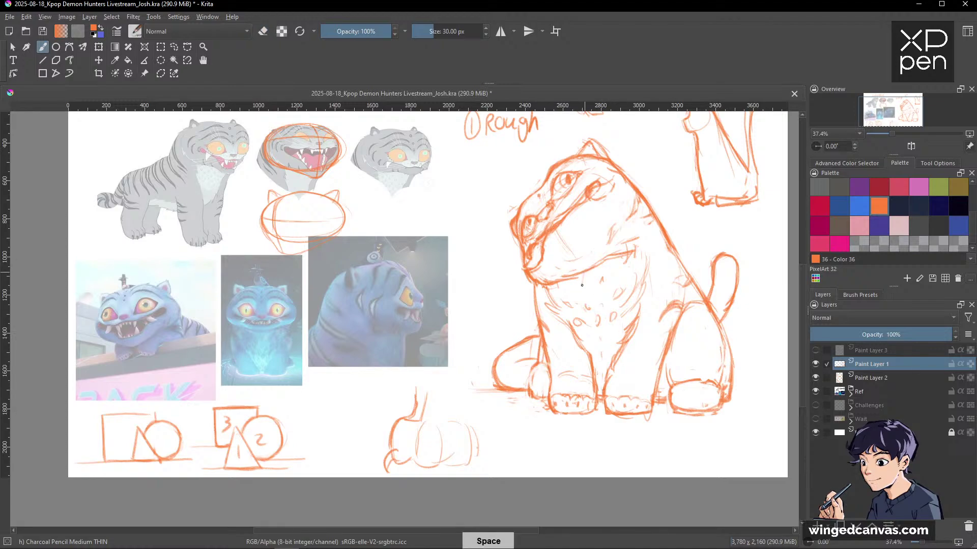
drag(593, 322, 602, 395)
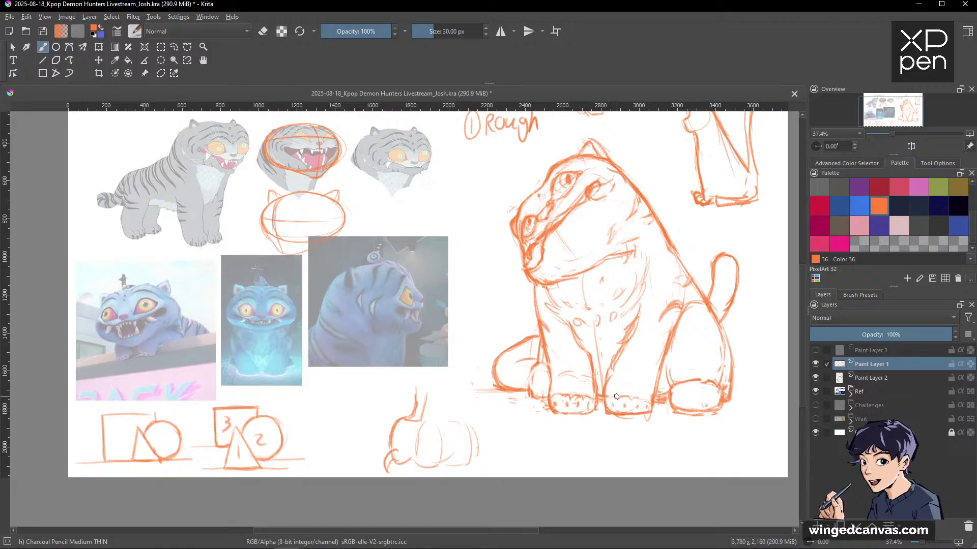
key(space)
mouse_move(503, 398)
mouse_down()
mouse_move(598, 395)
mouse_move(540, 414)
mouse_move(676, 415)
mouse_up()
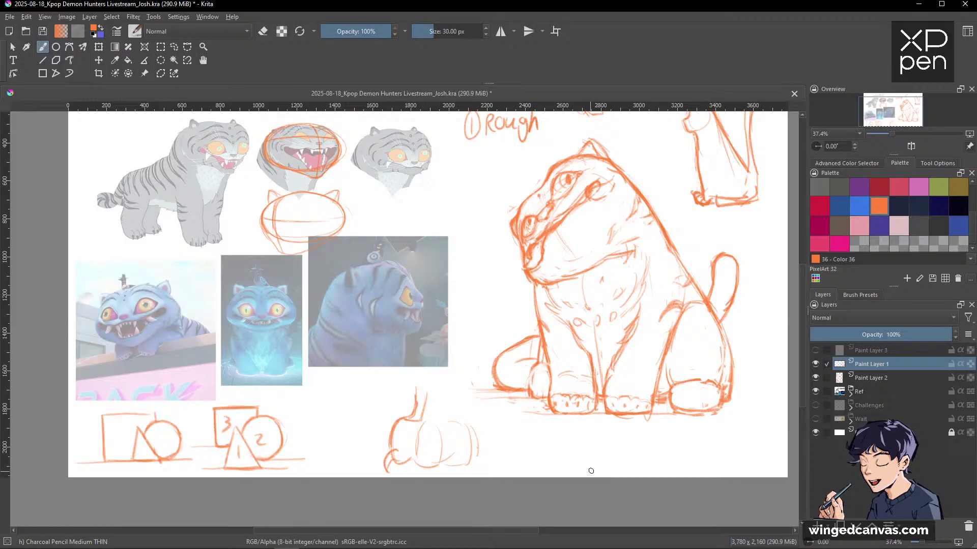
Erase the near hind paw's lower edge, redraw it slightly higher and draw a ground line beneath it.
key(e)
drag(656, 410, 719, 415)
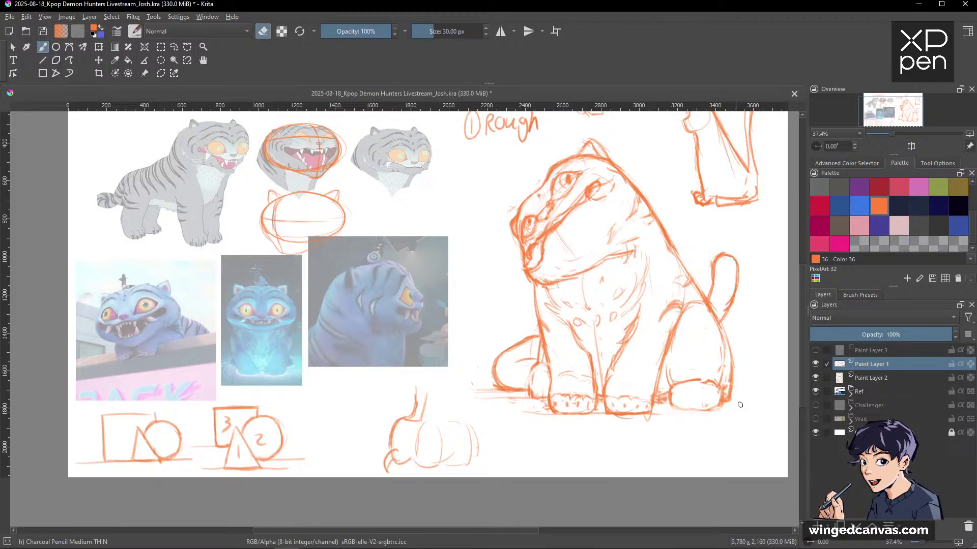
key(e)
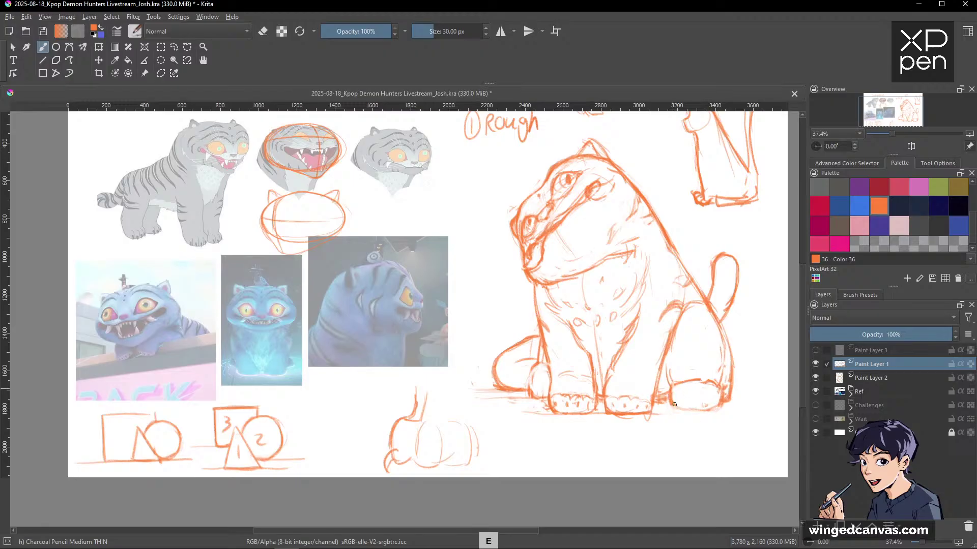
drag(674, 405, 714, 407)
drag(656, 406, 761, 398)
key(e)
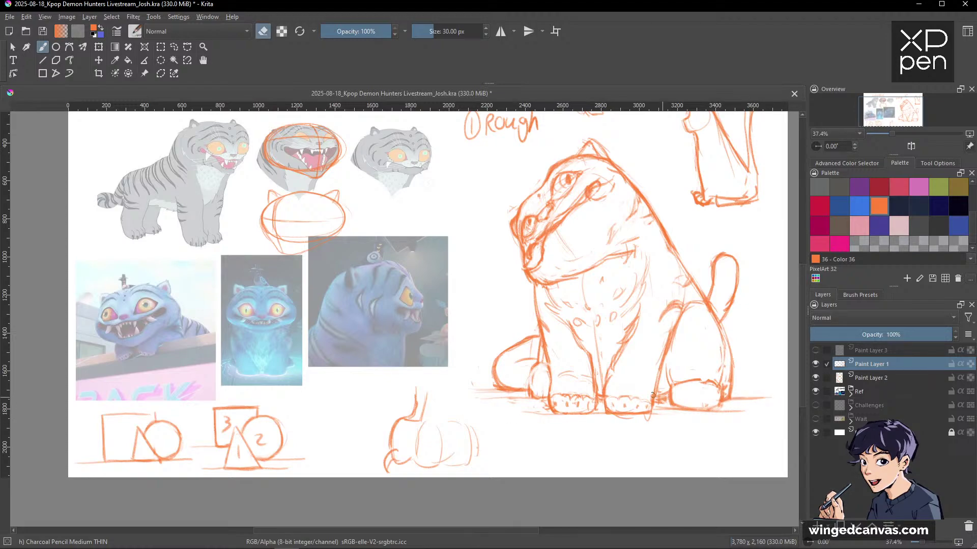
Clean up and redraw the rounded edge of the small paw between the far hind foot and the front leg.
key(space)
key(space)
key(space)
drag(515, 378, 512, 387)
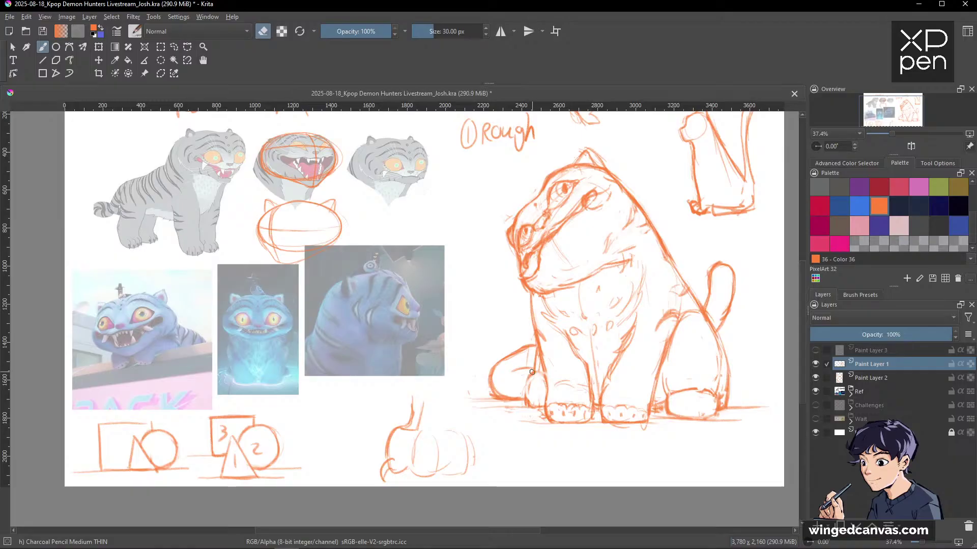
key(e)
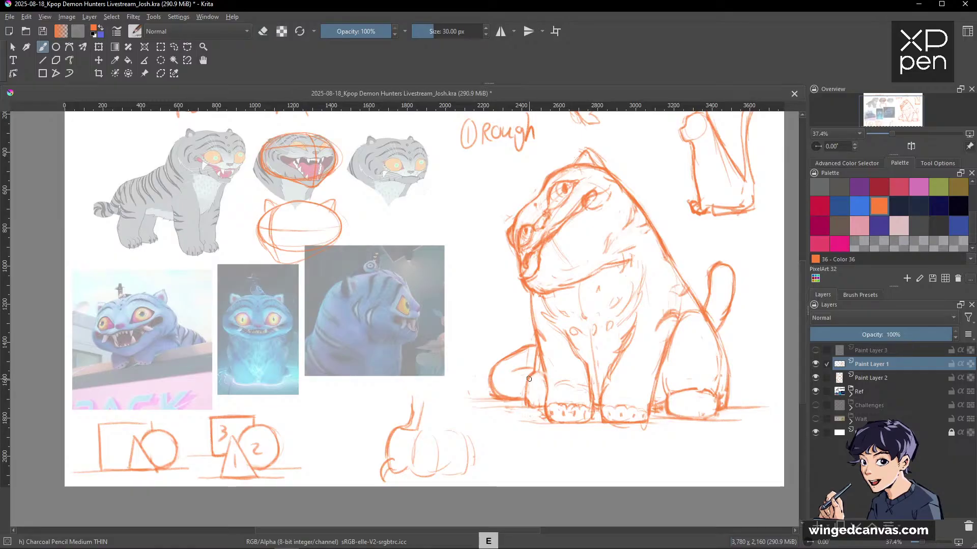
drag(531, 386, 526, 399)
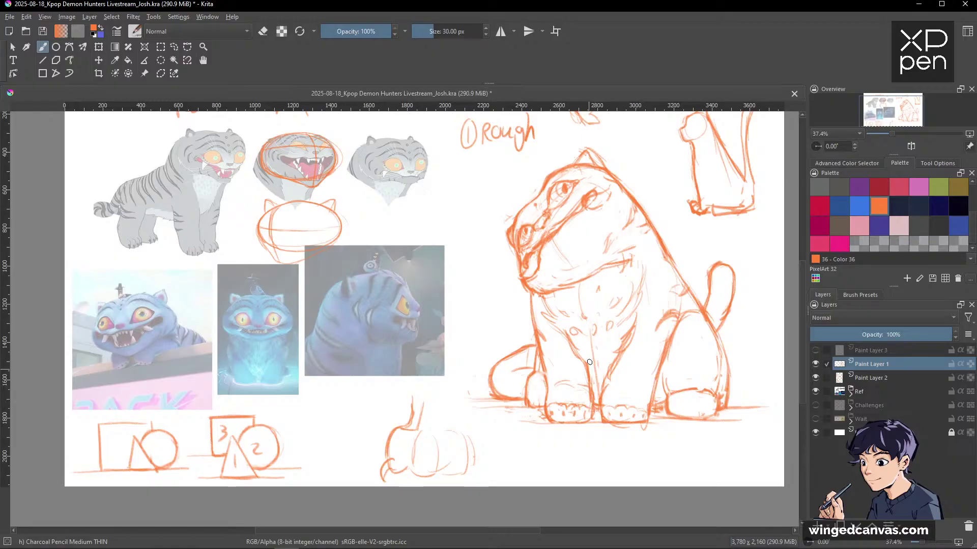
Clean up and redraw the inner contours of the two front legs below the chest.
key(e)
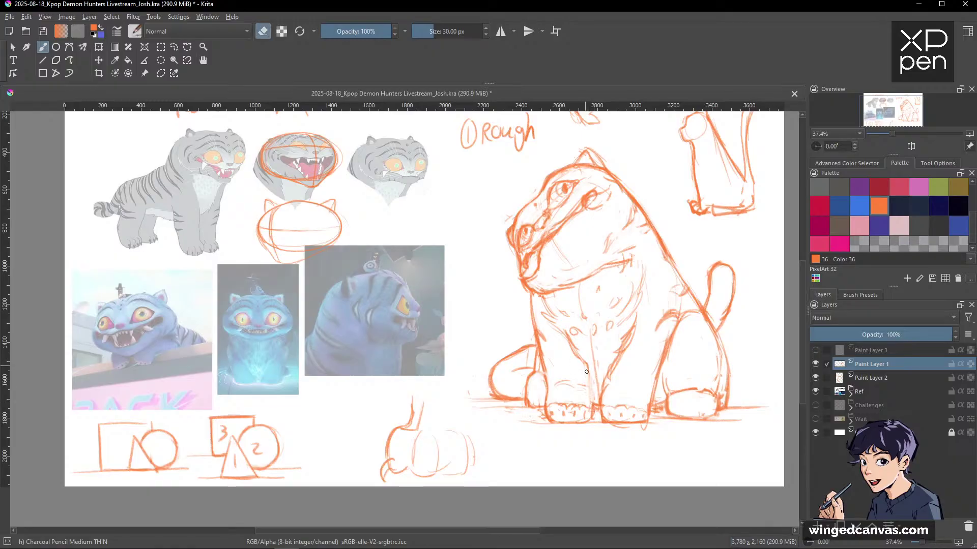
key(e)
drag(591, 371, 592, 415)
mouse_move(614, 367)
mouse_down()
mouse_move(607, 401)
mouse_move(630, 336)
mouse_move(607, 356)
mouse_move(630, 335)
mouse_move(608, 362)
mouse_up()
key(e)
key(e)
key(e)
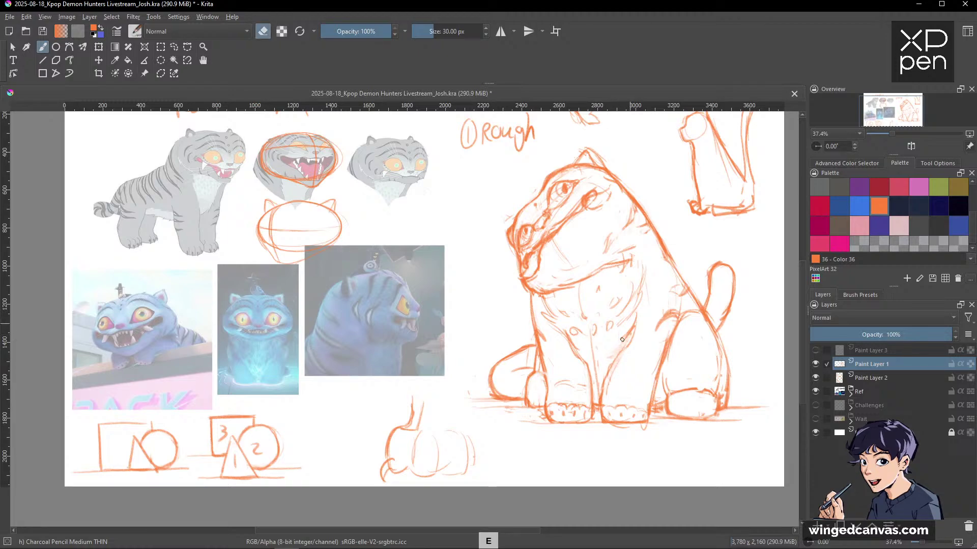
key(e)
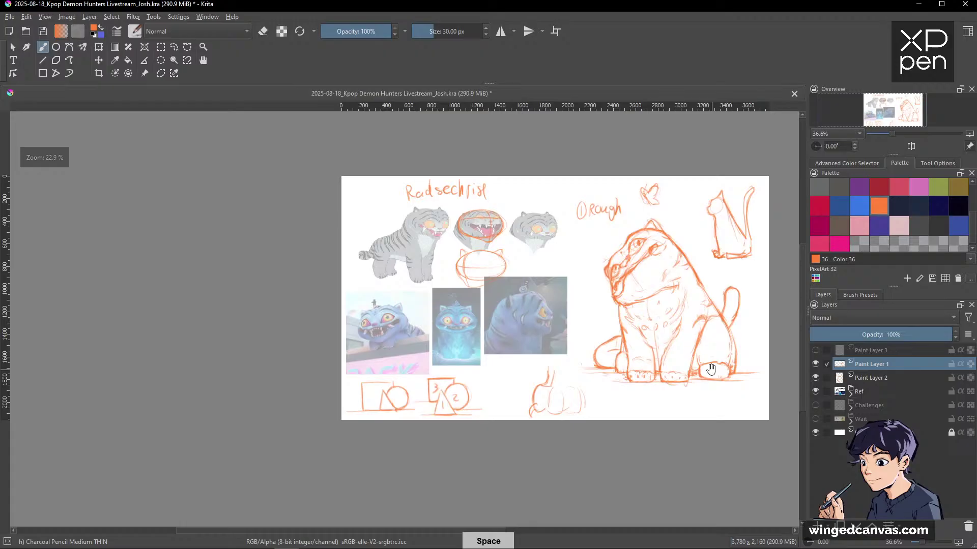
Check the whole sketch's balance by mirroring the canvas view horizontally and restoring it.
drag(741, 314, 710, 370)
key(m)
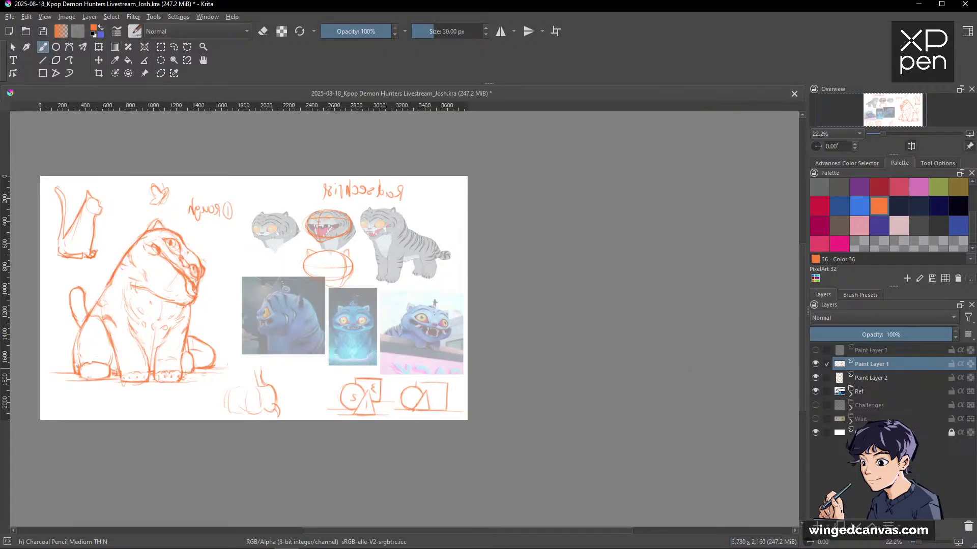
key(m)
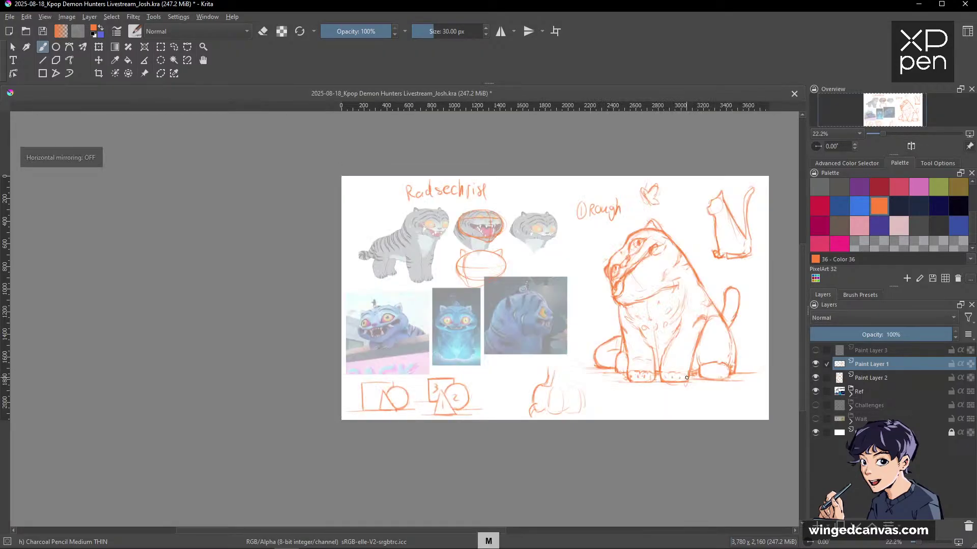
drag(709, 290, 750, 240)
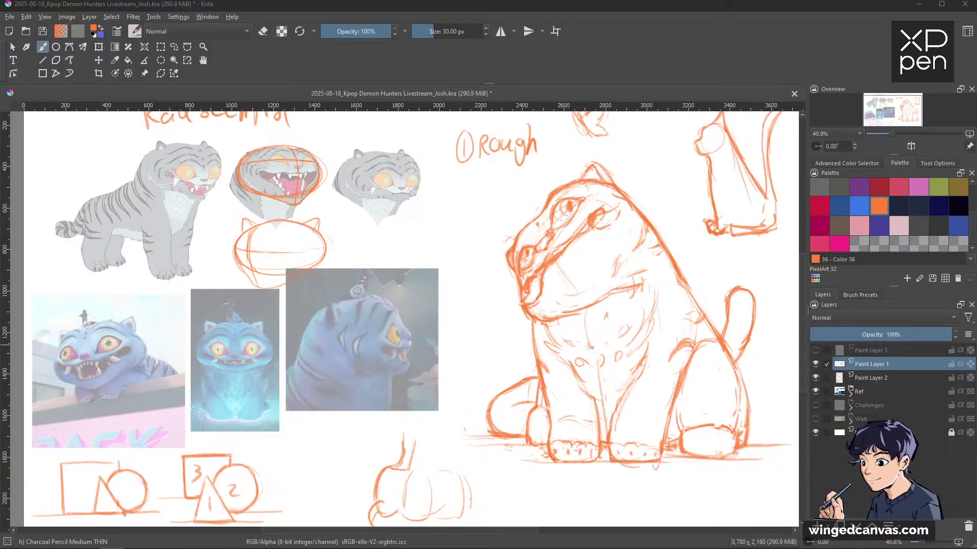
Shade the tail tip, add a dark band below it and draw curved stripes around the far hind leg.
click(783, 66)
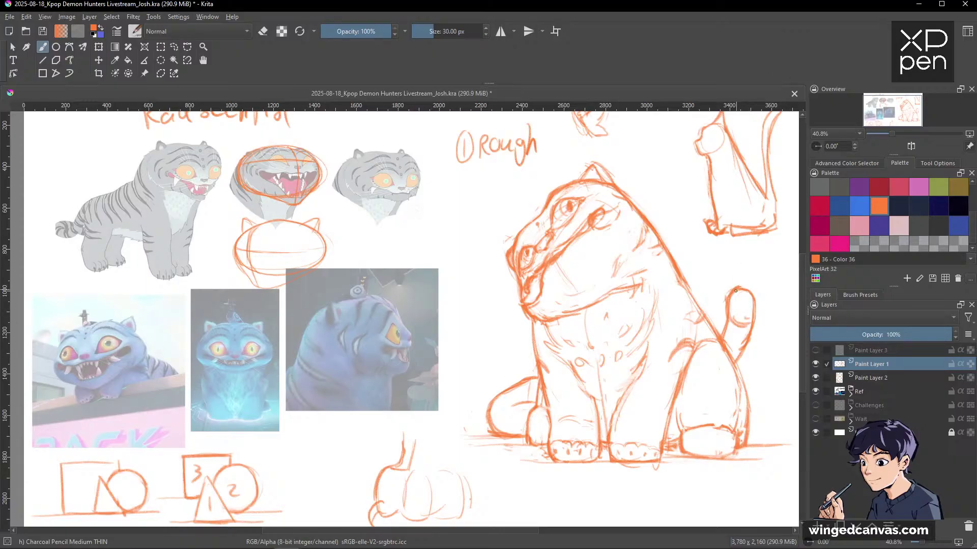
mouse_move(742, 288)
mouse_down()
mouse_move(742, 320)
mouse_move(749, 299)
mouse_move(732, 321)
mouse_move(738, 296)
mouse_up()
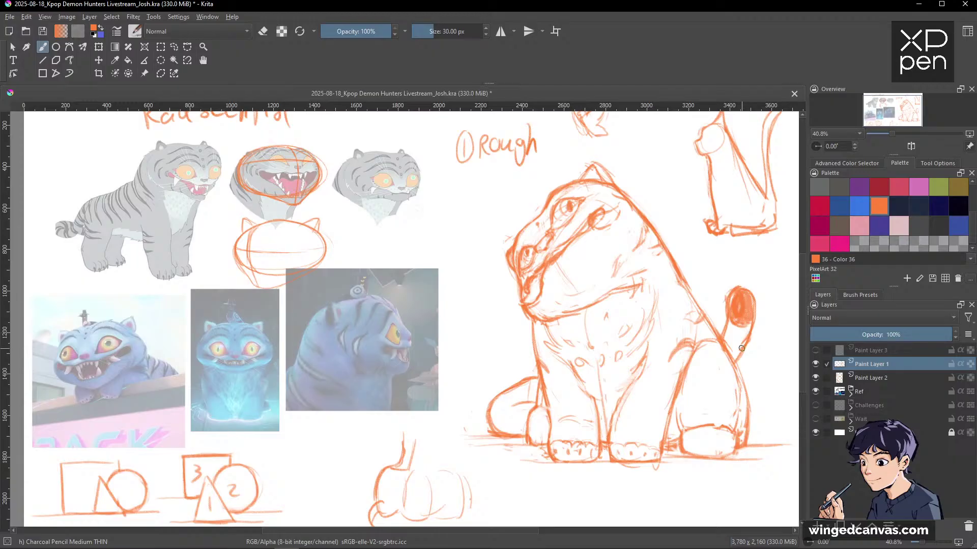
mouse_move(727, 330)
mouse_down()
mouse_move(736, 340)
mouse_move(728, 335)
mouse_up()
mouse_move(531, 387)
mouse_down()
mouse_move(491, 410)
mouse_move(517, 402)
mouse_move(490, 404)
mouse_move(515, 406)
mouse_move(499, 402)
mouse_move(493, 414)
mouse_move(513, 402)
mouse_move(493, 400)
mouse_move(517, 405)
mouse_move(500, 429)
mouse_move(516, 405)
mouse_move(508, 422)
mouse_move(506, 409)
mouse_move(504, 430)
mouse_move(531, 406)
mouse_move(516, 434)
mouse_up()
mouse_move(527, 402)
mouse_down()
mouse_move(522, 430)
mouse_move(521, 402)
mouse_move(501, 425)
mouse_up()
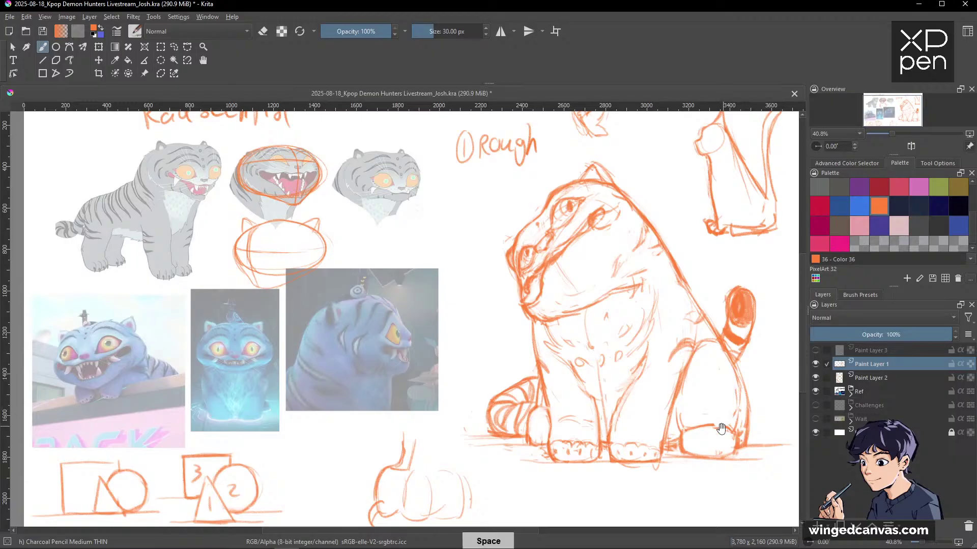
Draw a pointed sample stripe shape beside the tail and add short tapered stripes along the shoulder and front legs.
drag(717, 430, 583, 414)
mouse_move(622, 348)
mouse_down()
mouse_move(641, 338)
mouse_move(656, 348)
mouse_move(614, 351)
mouse_move(658, 350)
mouse_up()
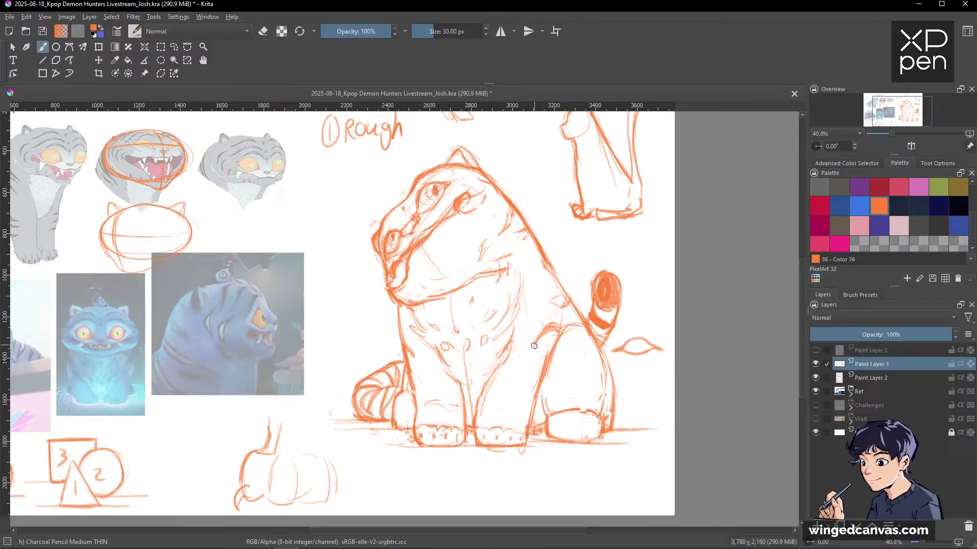
key(e)
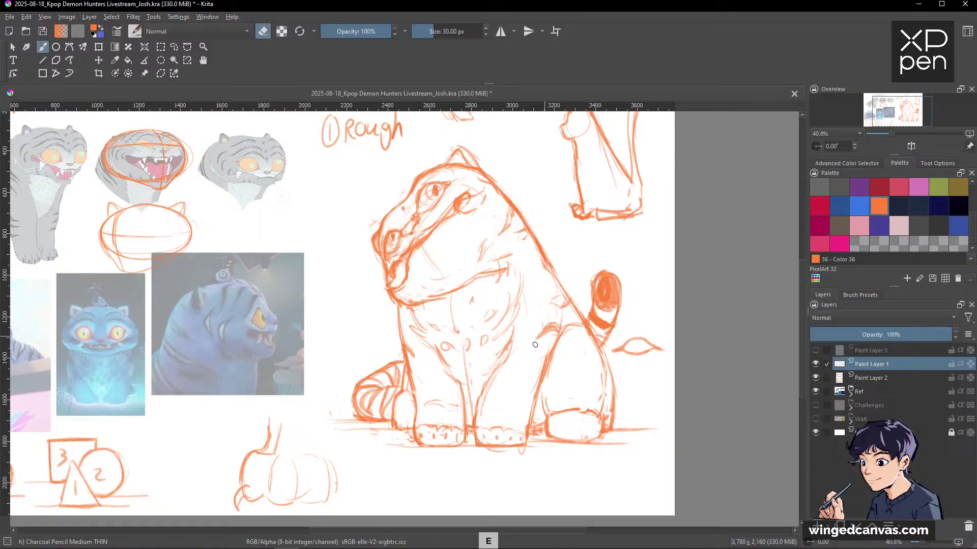
key(e)
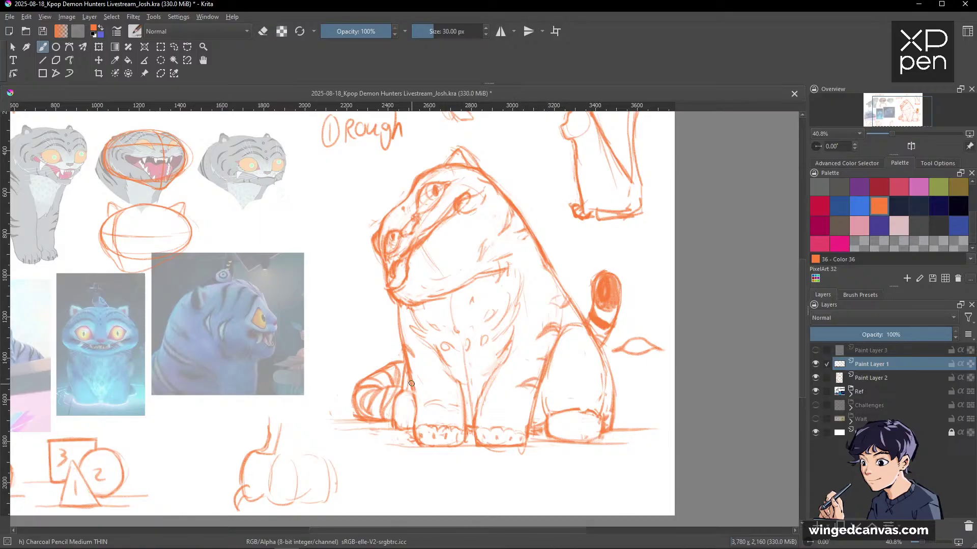
key(space)
drag(413, 380, 657, 356)
key(space)
drag(273, 336, 164, 359)
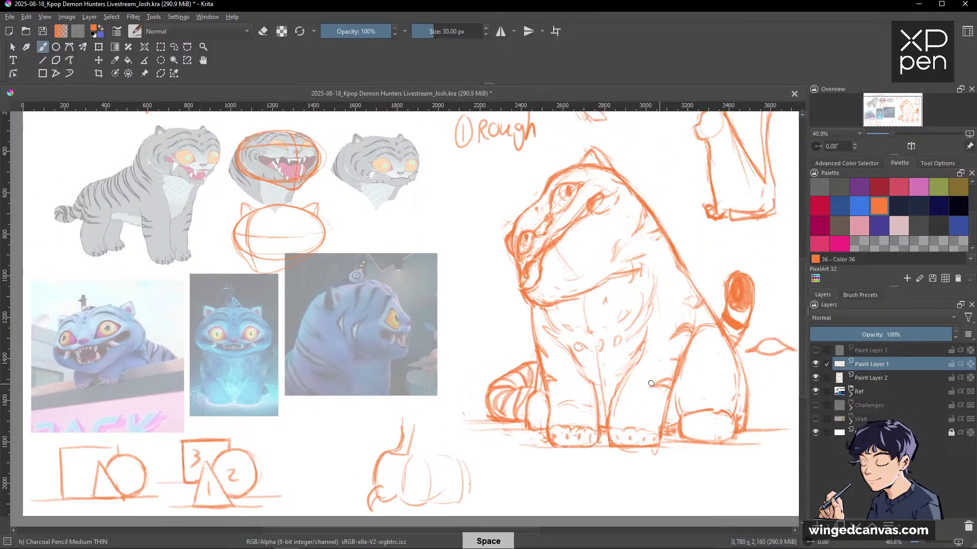
key(e)
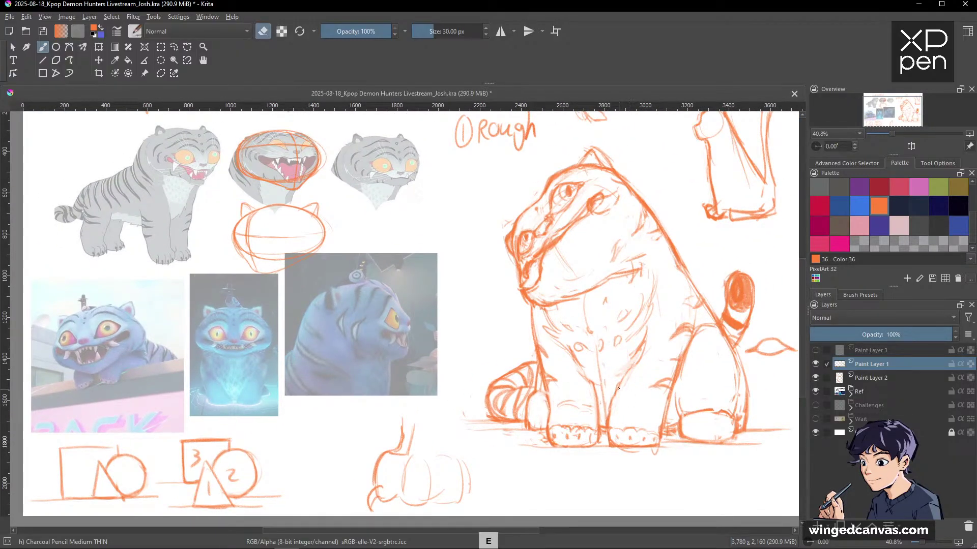
key(e)
Erase the near hind thigh's upper contour, redraw it lower and rework the thigh's back edge.
key(space)
drag(758, 420, 712, 418)
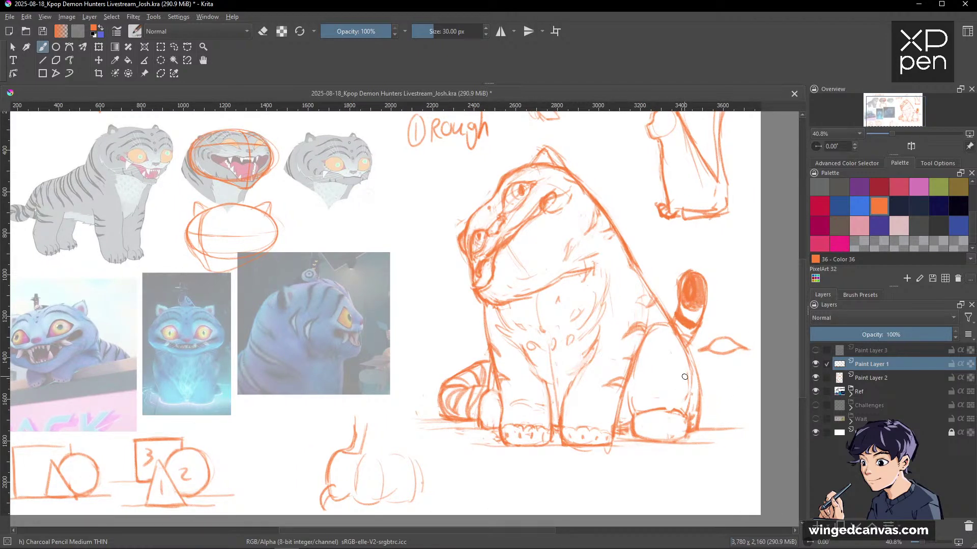
key(slash)
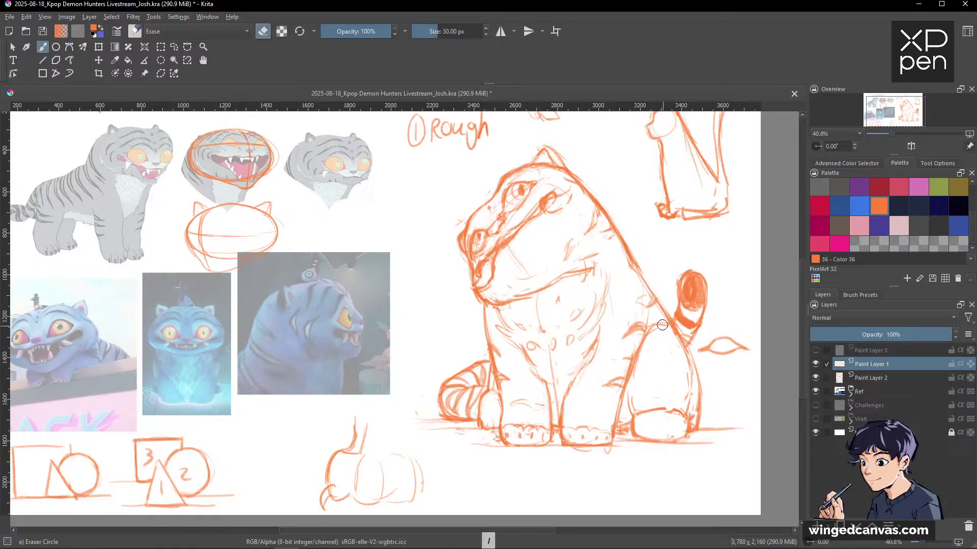
key(slash)
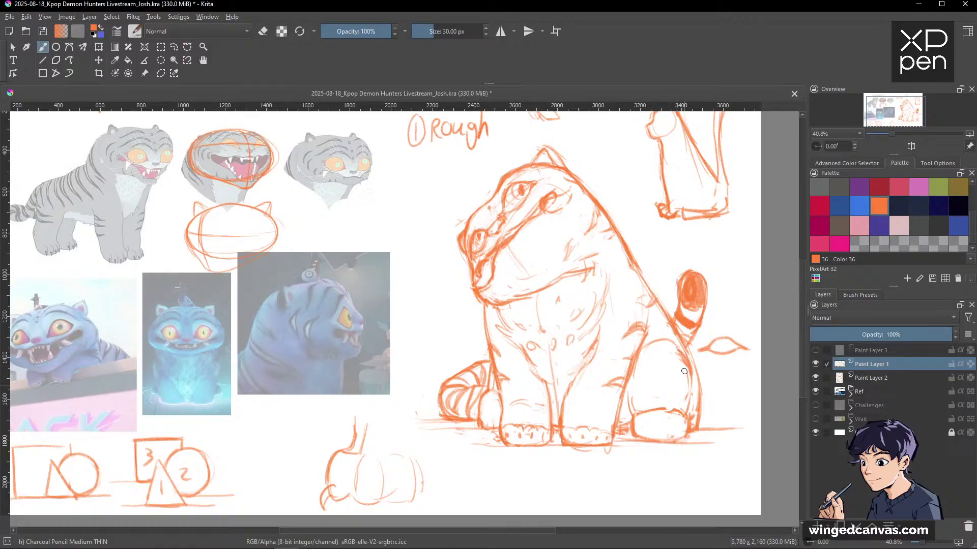
mouse_move(684, 372)
mouse_down()
mouse_move(723, 402)
mouse_move(712, 391)
mouse_up()
Clean up the lines around the chin and redefine its rounded outline under the mouth.
mouse_move(661, 325)
ctrl+mouse_down()
mouse_move(626, 274)
mouse_move(643, 270)
mouse_move(604, 293)
ctrl+mouse_up()
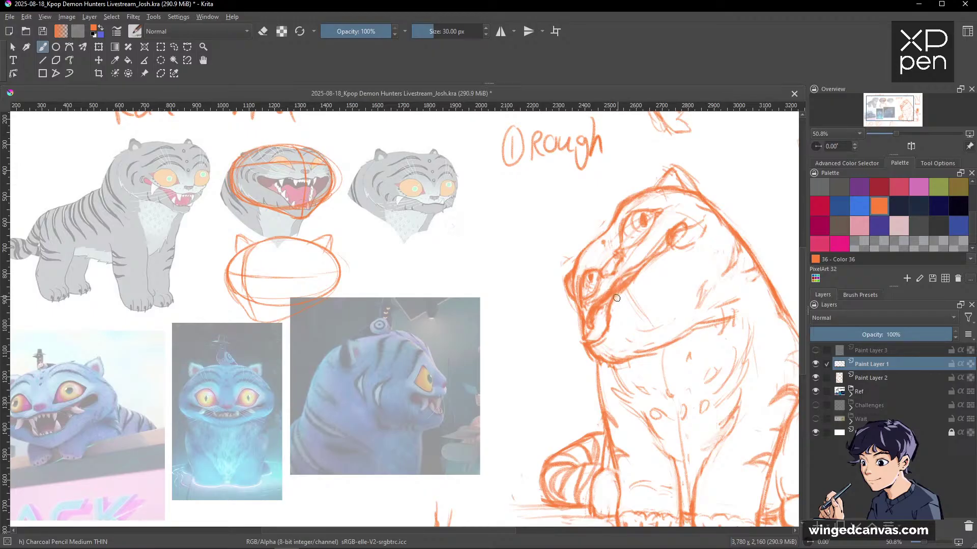
key(e)
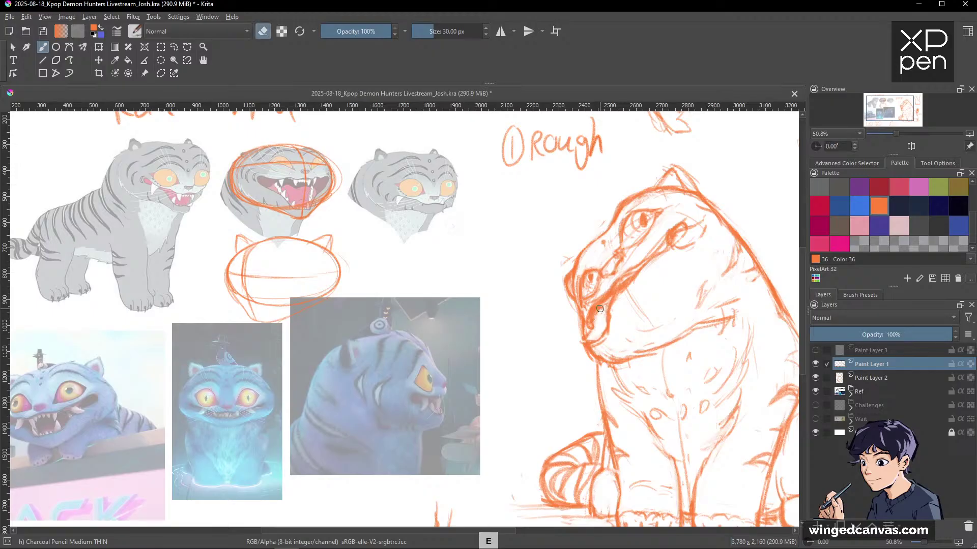
key(e)
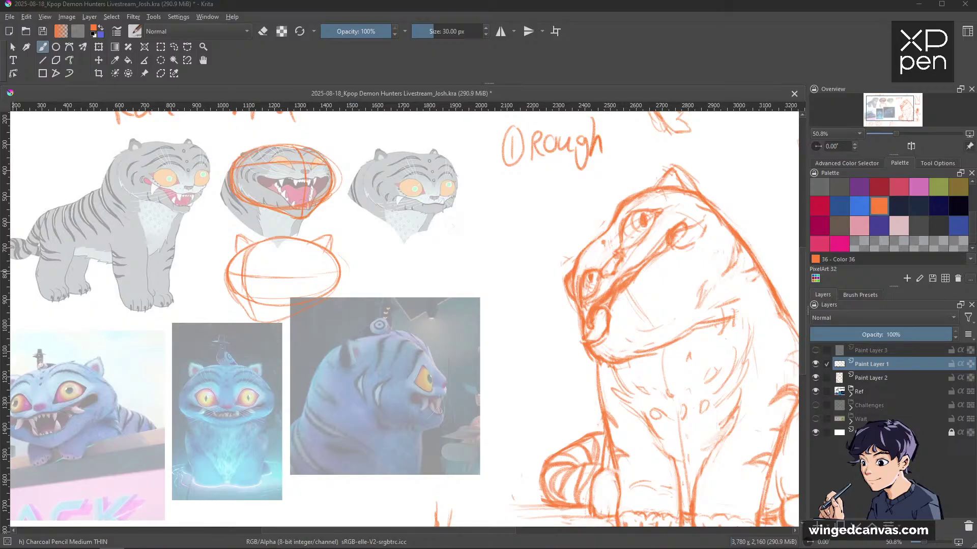
Erase the heavy dark strokes inside the tiger's mouth and redraw a thinner lower mouth edge toward the near corner.
click(847, 59)
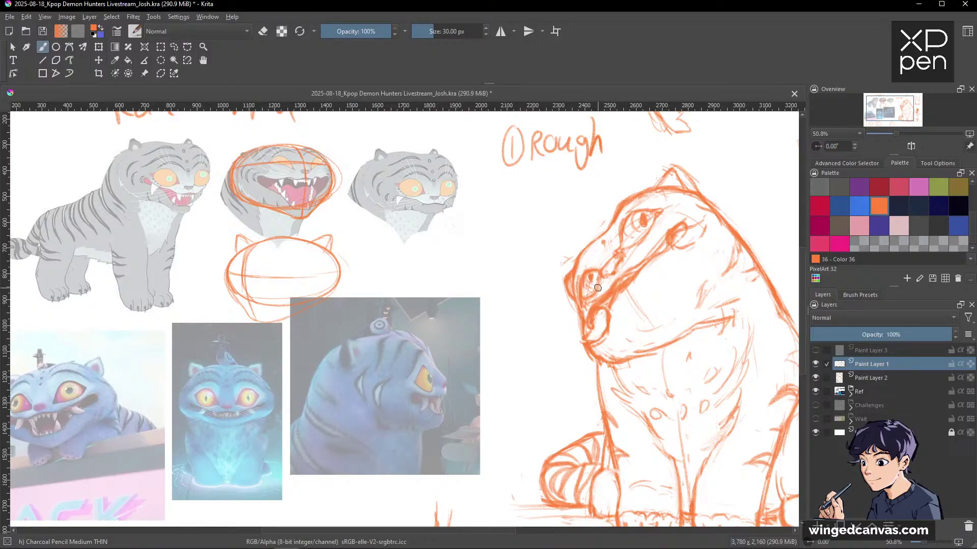
key(e)
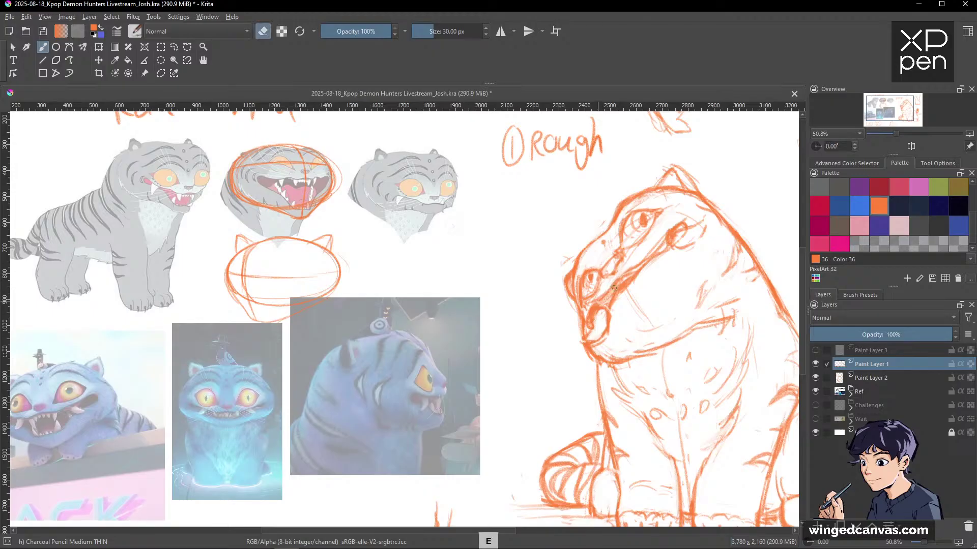
drag(618, 293, 675, 250)
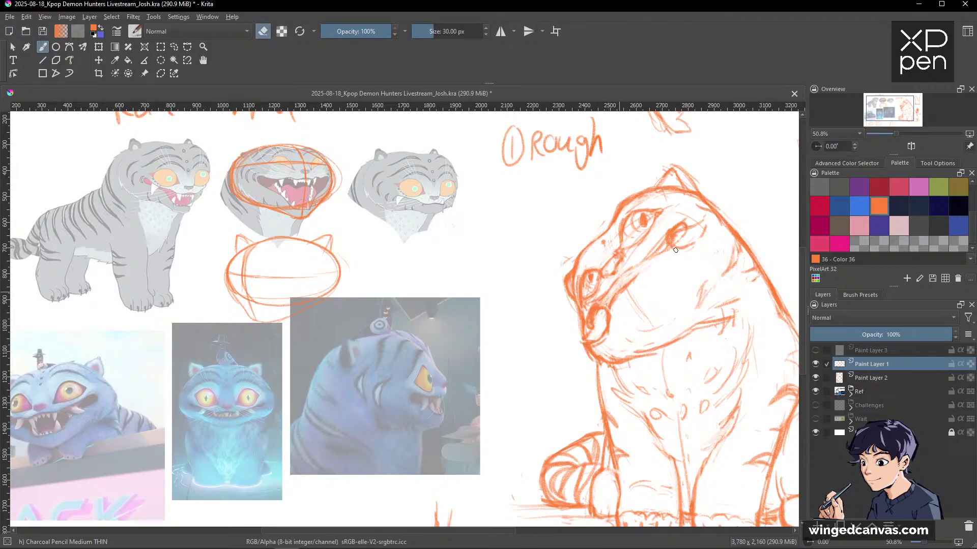
key(e)
key(e)
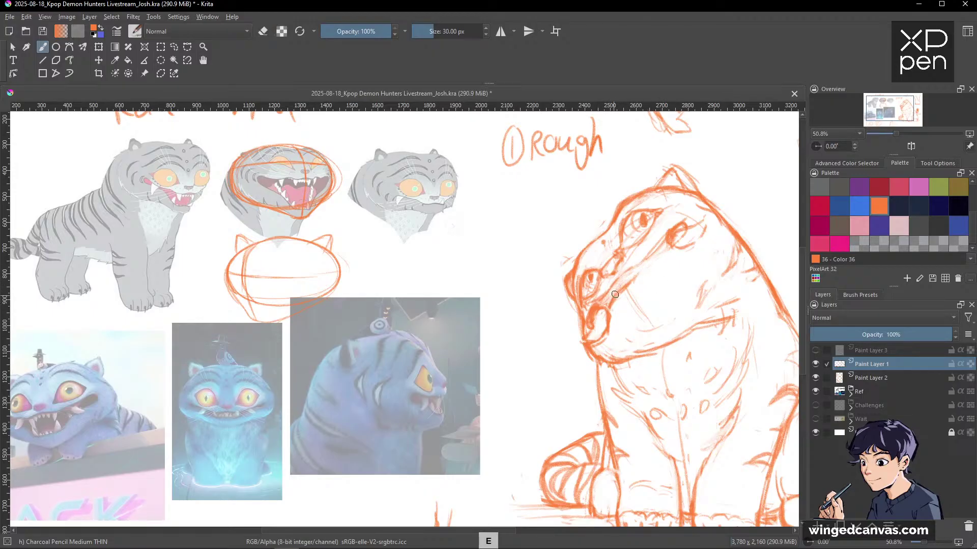
key(e)
mouse_move(620, 298)
mouse_down()
mouse_move(678, 267)
mouse_move(654, 271)
mouse_move(673, 258)
mouse_up()
key(e)
key(e)
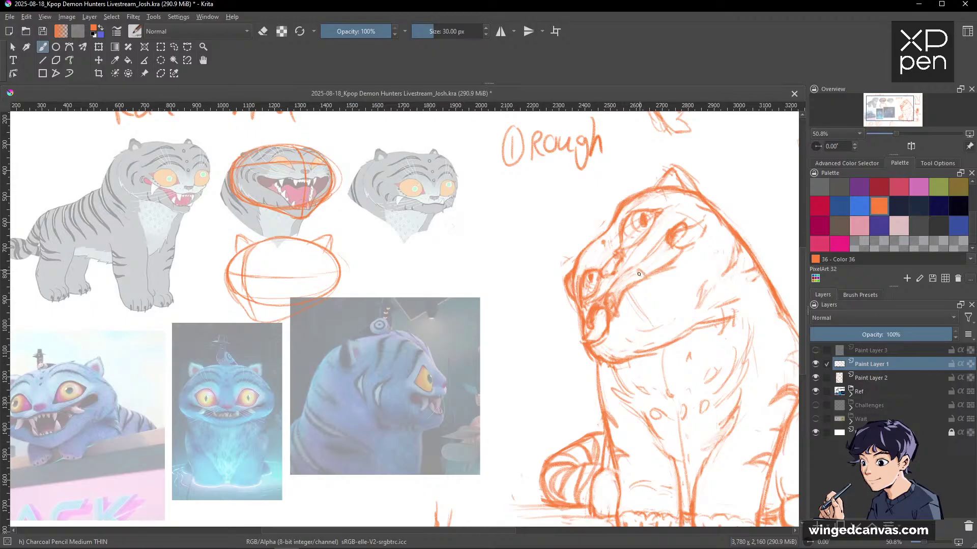
Draw a long upper fang near the mouth's near corner and small teeth along the upper jaw.
drag(638, 271, 643, 283)
key(e)
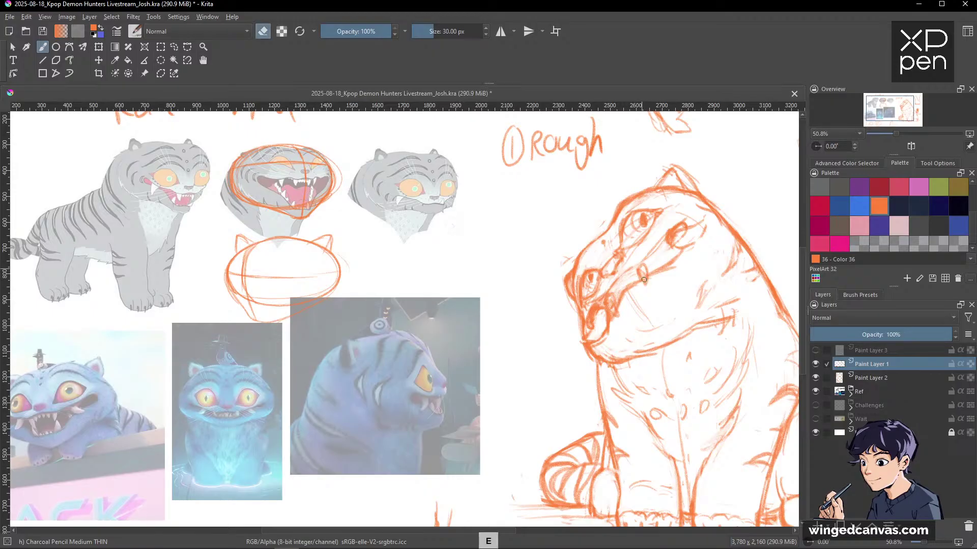
key(e)
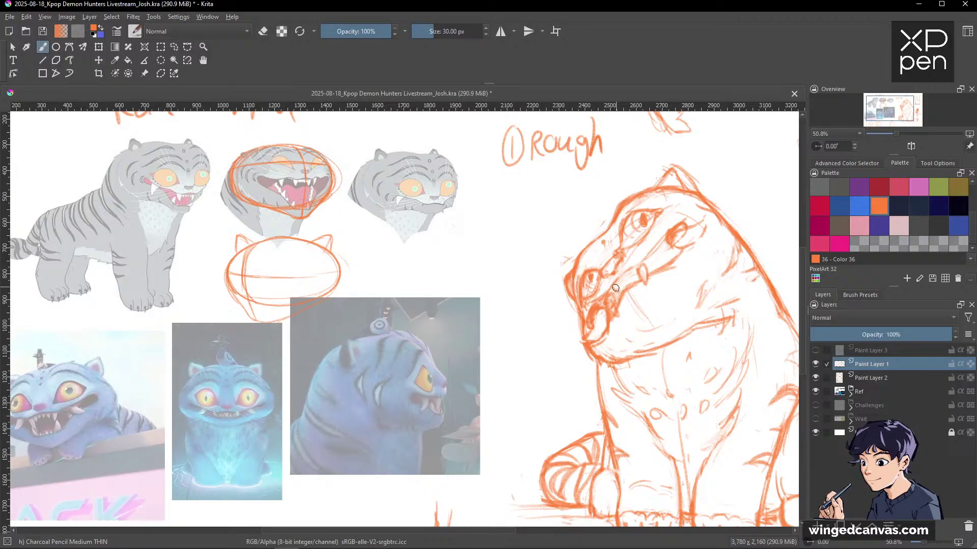
drag(622, 279, 633, 271)
Reshape the near corner of the mouth, erasing stray lines and darkening the opening's contour.
mouse_move(681, 225)
mouse_down()
mouse_move(664, 247)
mouse_move(677, 229)
mouse_move(696, 236)
mouse_move(668, 245)
mouse_move(677, 232)
mouse_move(667, 244)
mouse_move(678, 227)
mouse_move(660, 241)
mouse_move(680, 230)
mouse_move(664, 239)
mouse_move(687, 239)
mouse_move(669, 253)
mouse_move(687, 231)
mouse_up()
key(e)
key(e)
key(e)
key(e)
key(e)
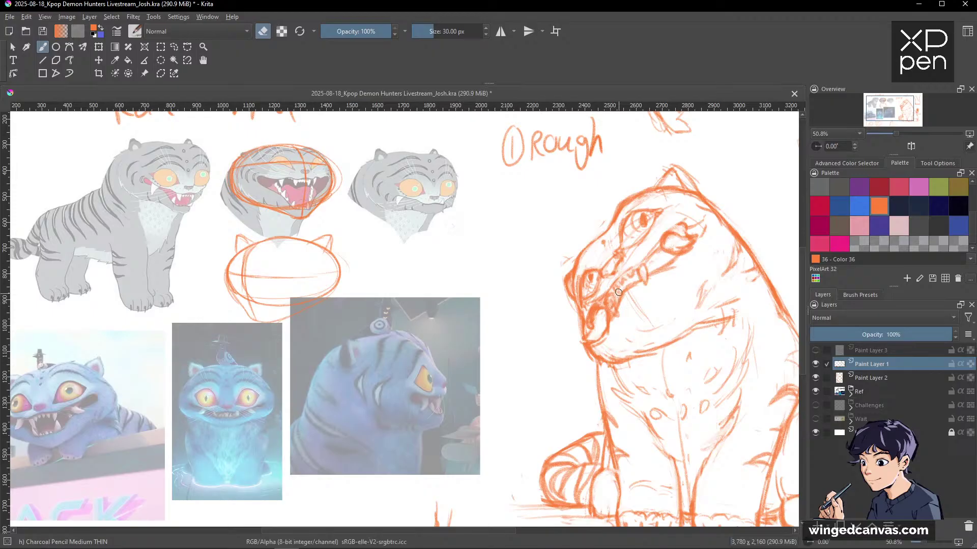
drag(652, 268, 651, 272)
key(e)
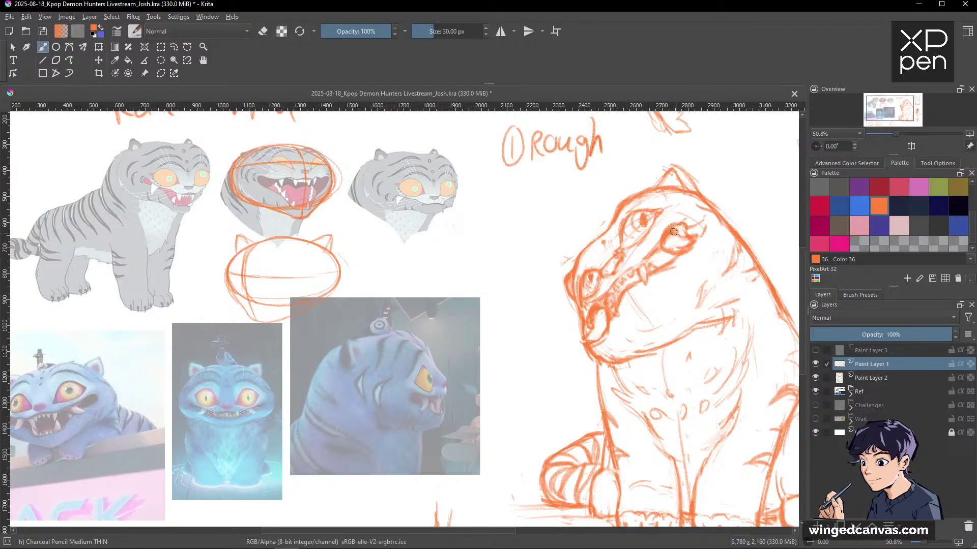
key(e)
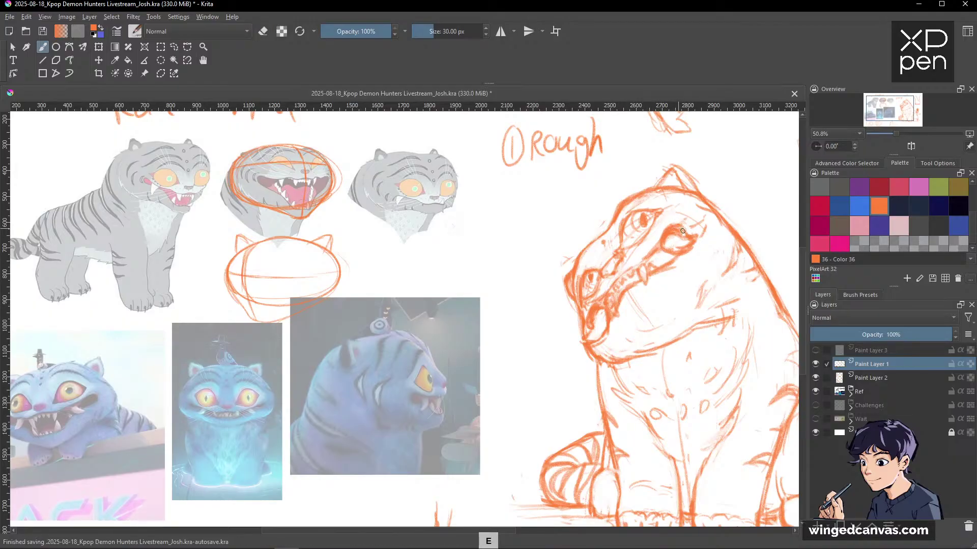
key(e)
mouse_move(691, 237)
mouse_down()
mouse_move(681, 239)
mouse_move(697, 246)
mouse_move(685, 245)
mouse_up()
key(e)
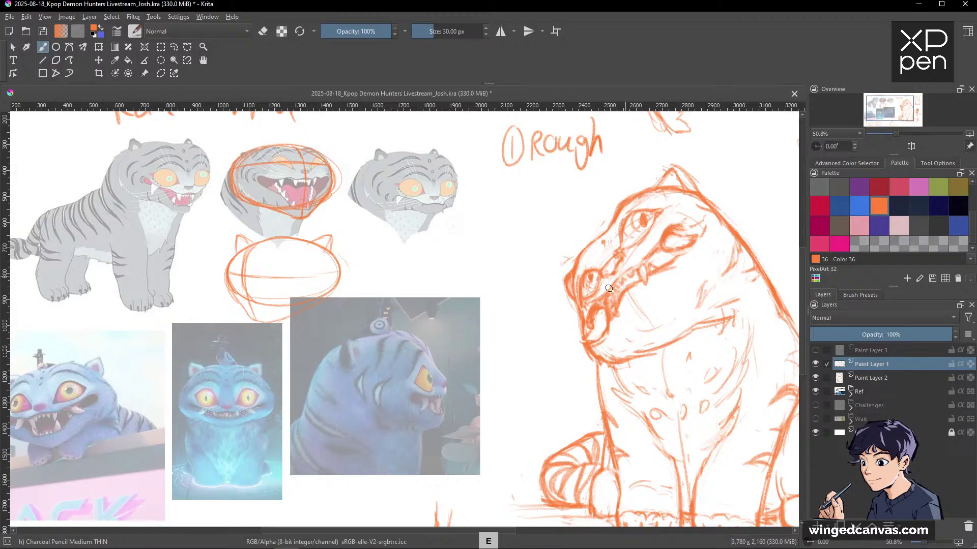
Add a pointed fang beside the far mouth corner and clean up the lines around the row of teeth.
key(e)
drag(600, 304, 607, 310)
key(e)
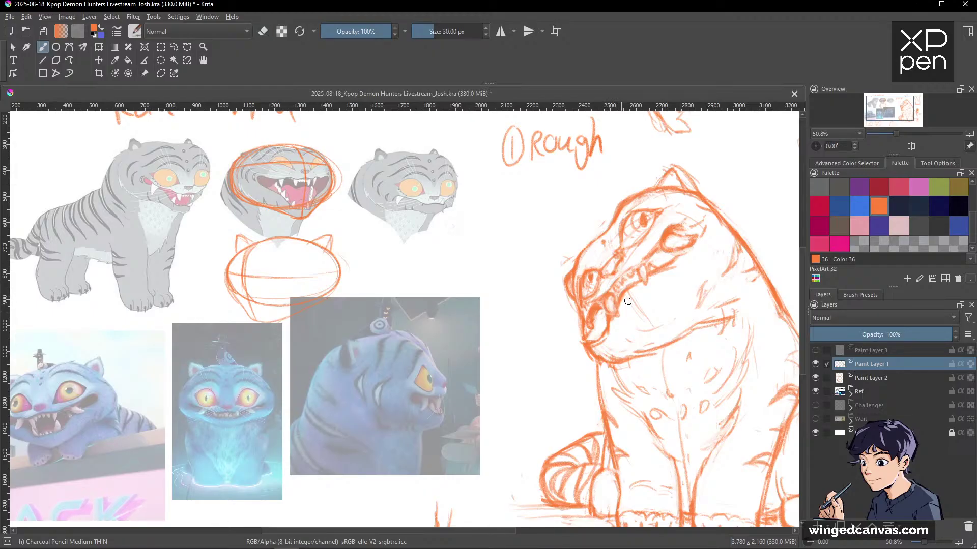
key(e)
mouse_move(638, 267)
mouse_down()
mouse_move(643, 282)
mouse_move(607, 311)
mouse_move(617, 312)
mouse_up()
key(e)
key(e)
key(e)
key(e)
key(e)
Redraw the near upper fang and refine the shape of the fang at the far mouth corner.
drag(635, 267, 642, 281)
key(e)
key(e)
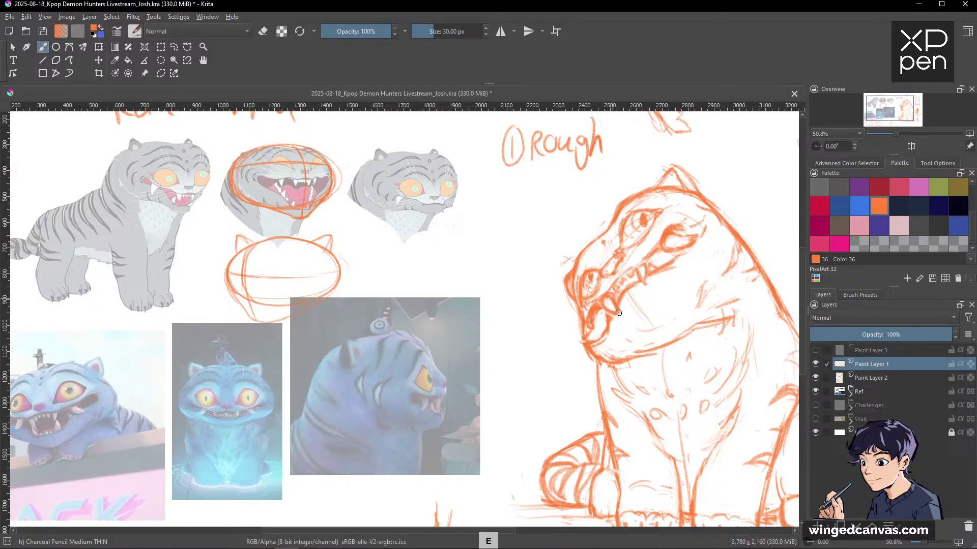
key(e)
mouse_move(618, 313)
mouse_down()
mouse_move(615, 301)
mouse_move(614, 313)
mouse_move(608, 308)
mouse_up()
key(e)
key(e)
drag(640, 267, 642, 280)
key(e)
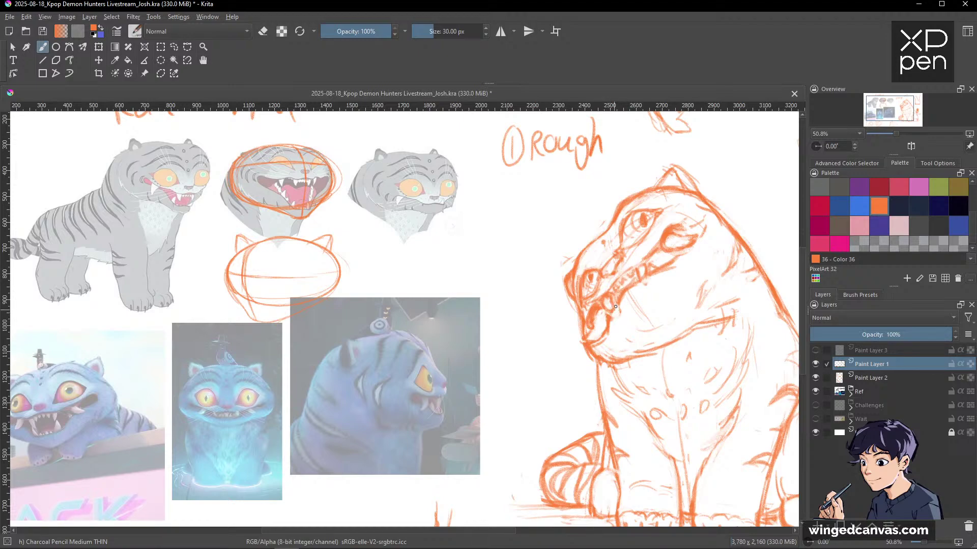
Sketch the outline of a small upright figure perched on top of the tiger's head, beside the ear.
drag(771, 197, 646, 331)
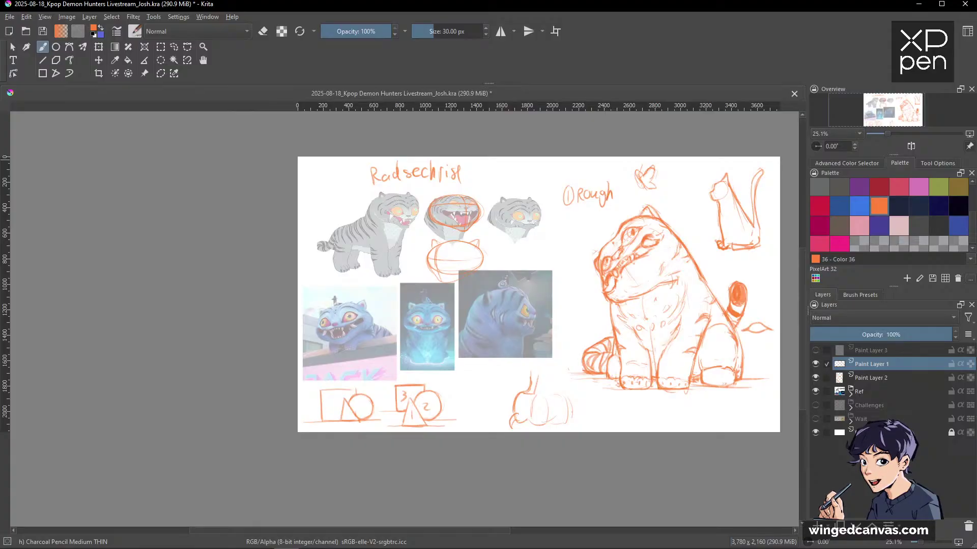
key(space)
mouse_move(671, 238)
mouse_down()
mouse_move(619, 274)
mouse_move(655, 246)
mouse_up()
drag(654, 246, 614, 185)
key(space)
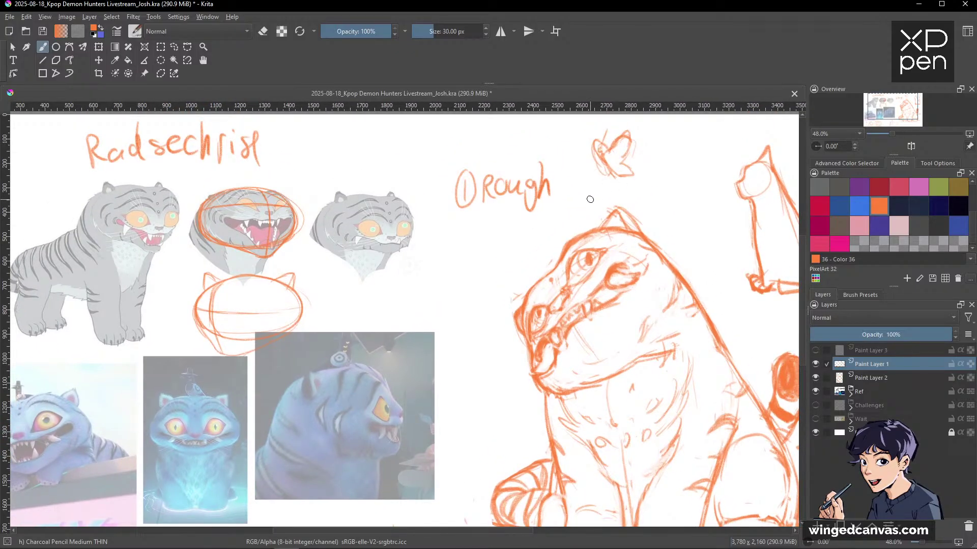
drag(647, 213, 678, 211)
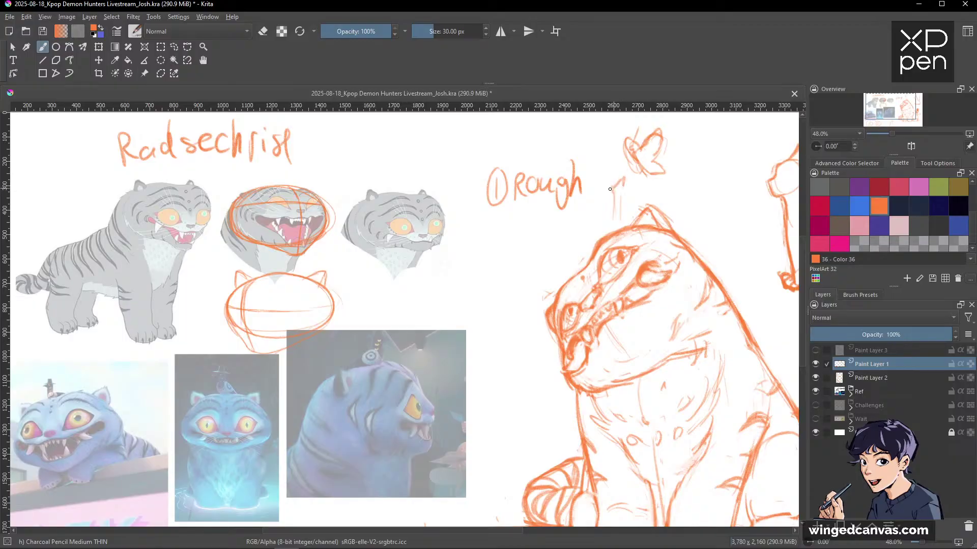
drag(614, 184, 610, 199)
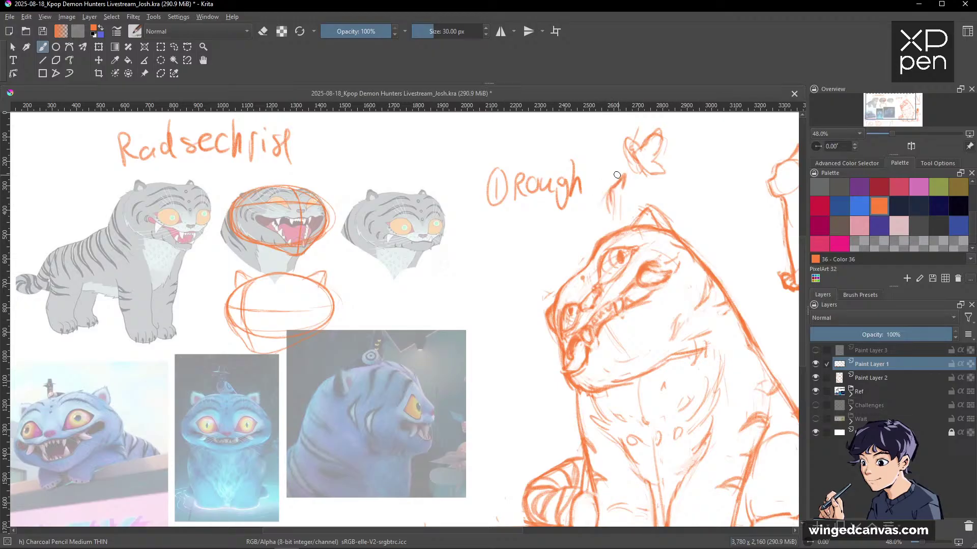
mouse_move(617, 175)
mouse_down()
mouse_move(607, 202)
mouse_move(597, 186)
mouse_move(631, 188)
mouse_move(616, 208)
mouse_move(595, 201)
mouse_move(616, 183)
mouse_move(607, 201)
mouse_move(613, 231)
mouse_up()
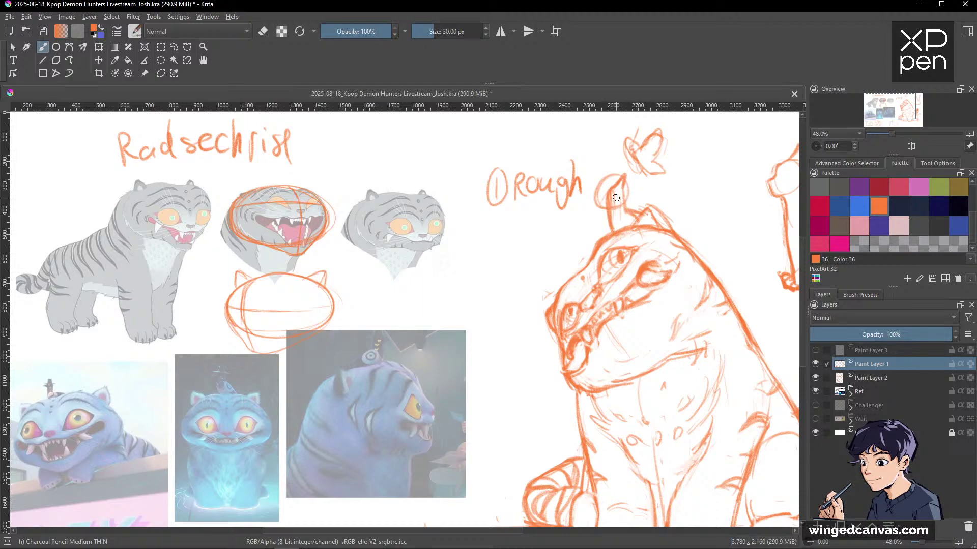
Erase the lines where the small figure meets the ear and draw a rounded shape at the figure's base.
key(e)
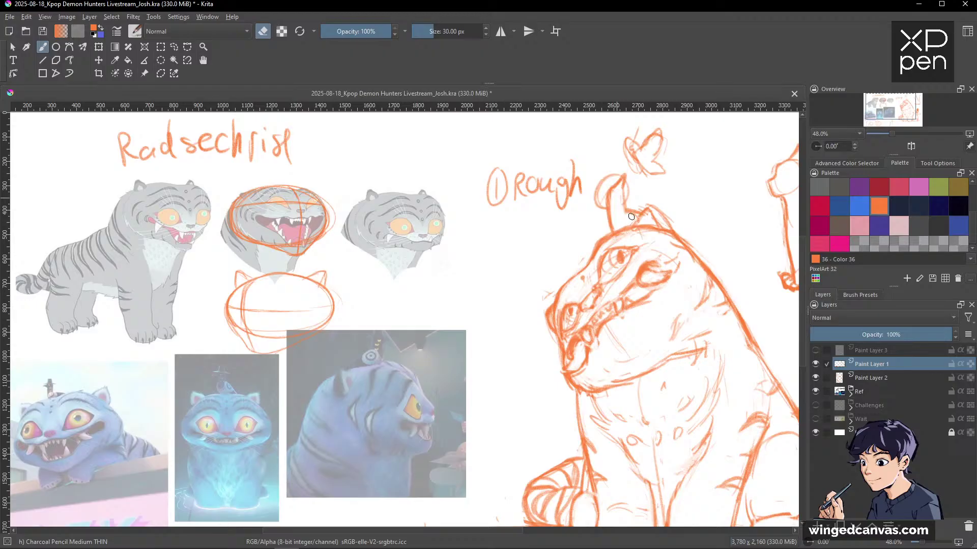
key(e)
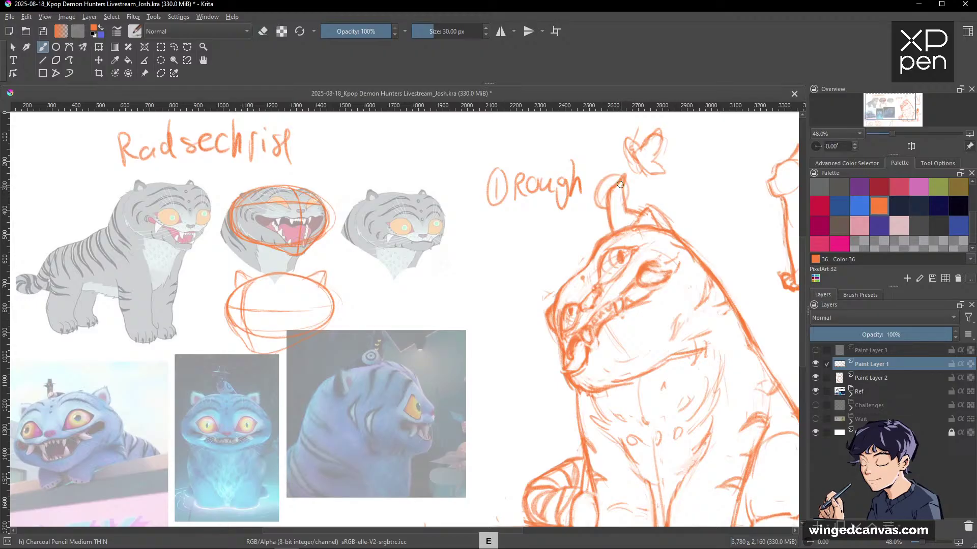
key(e)
key(e)
key(e)
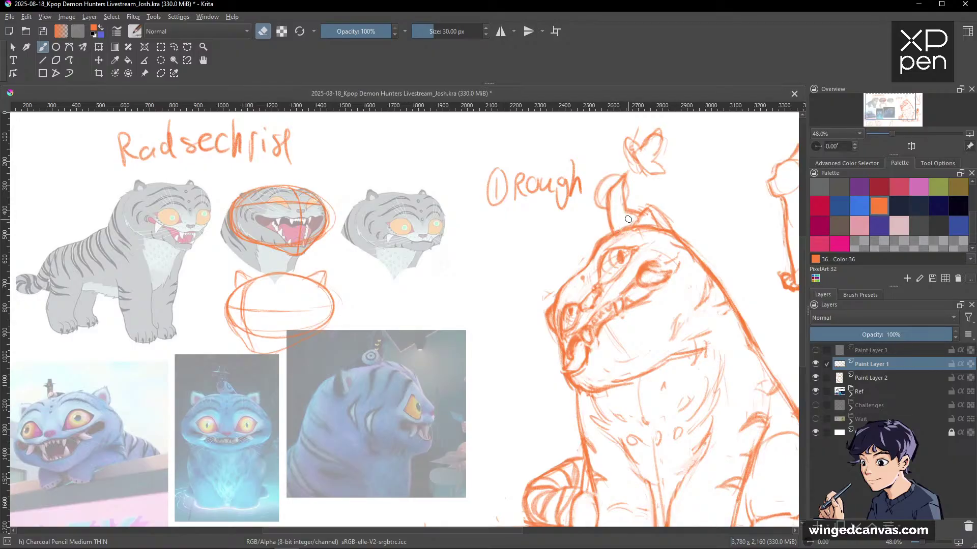
key(e)
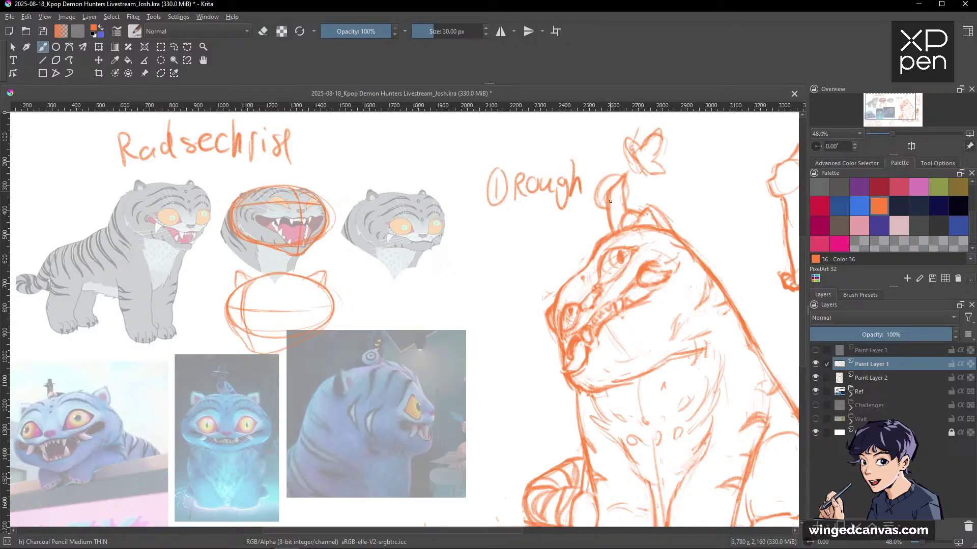
Darken the lower body of the small figure on the head and check the drawing with the canvas mirrored.
key(e)
key(e)
key(e)
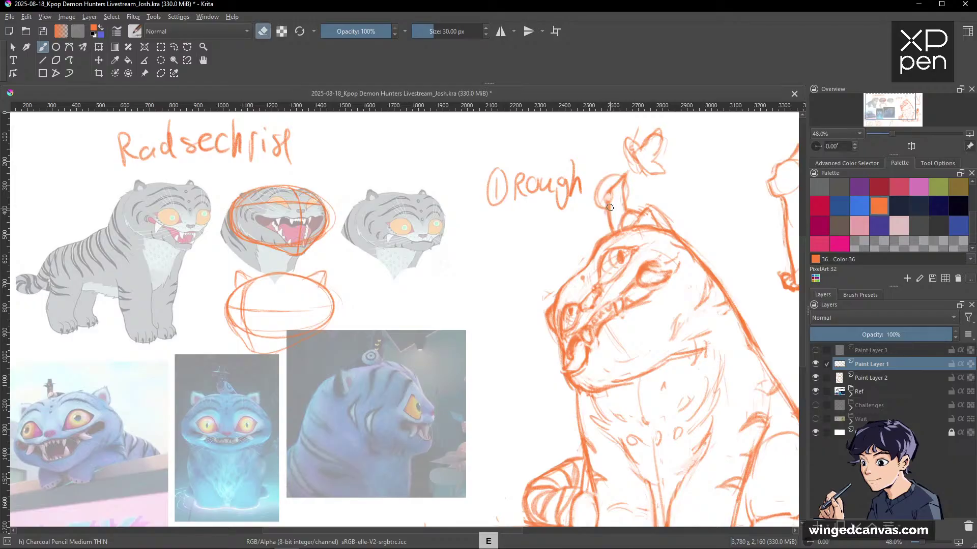
key(e)
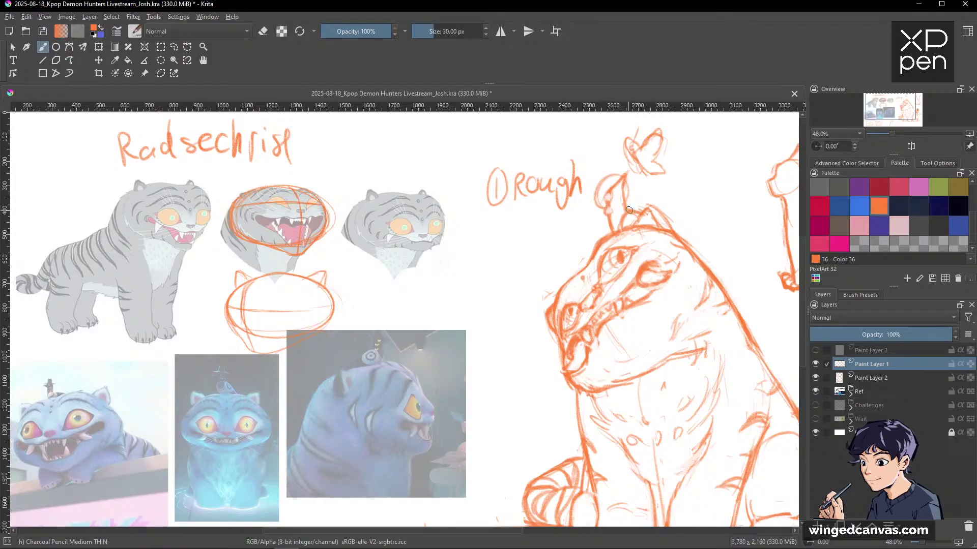
key(e)
key(e)
key(m)
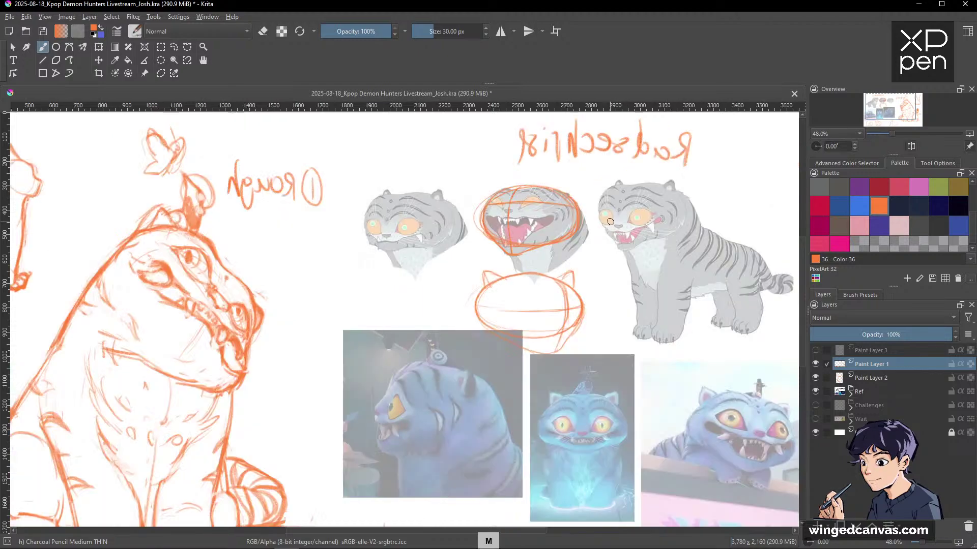
key(m)
Clean up the small figure's lower contours and fill its rounded upper part with dark shading.
key(e)
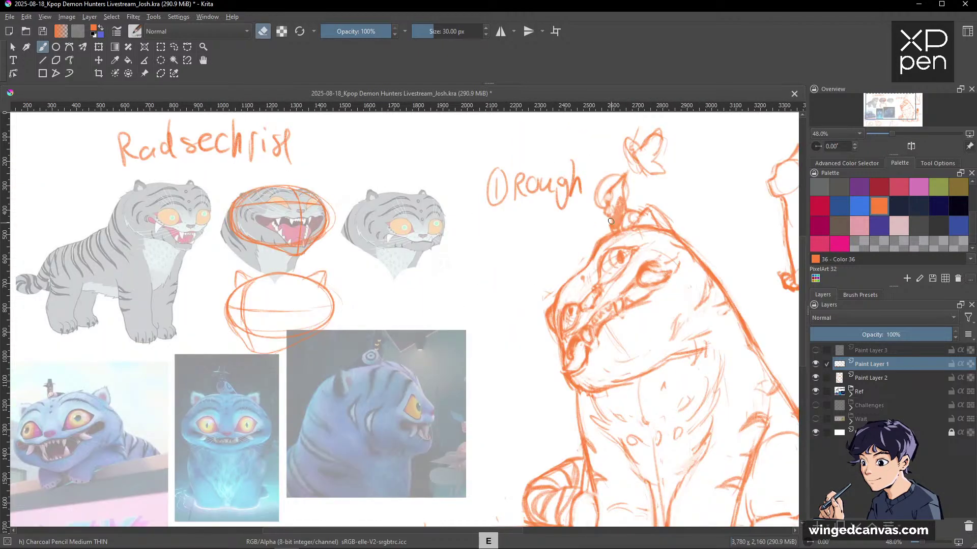
key(e)
key(e)
key(e)
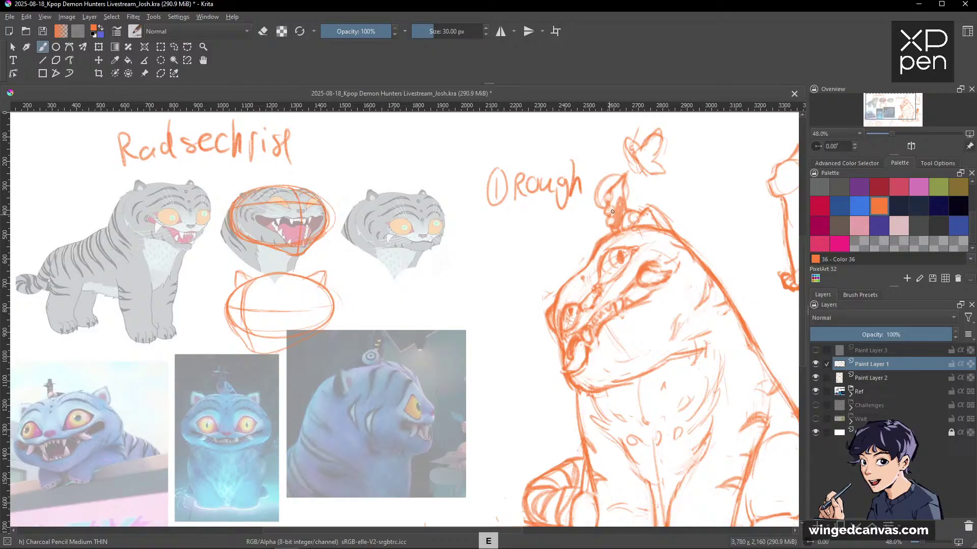
mouse_move(611, 208)
mouse_down()
mouse_move(623, 176)
mouse_move(614, 201)
mouse_move(621, 189)
mouse_move(621, 204)
mouse_move(624, 185)
mouse_move(623, 211)
mouse_up()
key(e)
key(e)
drag(721, 270, 718, 266)
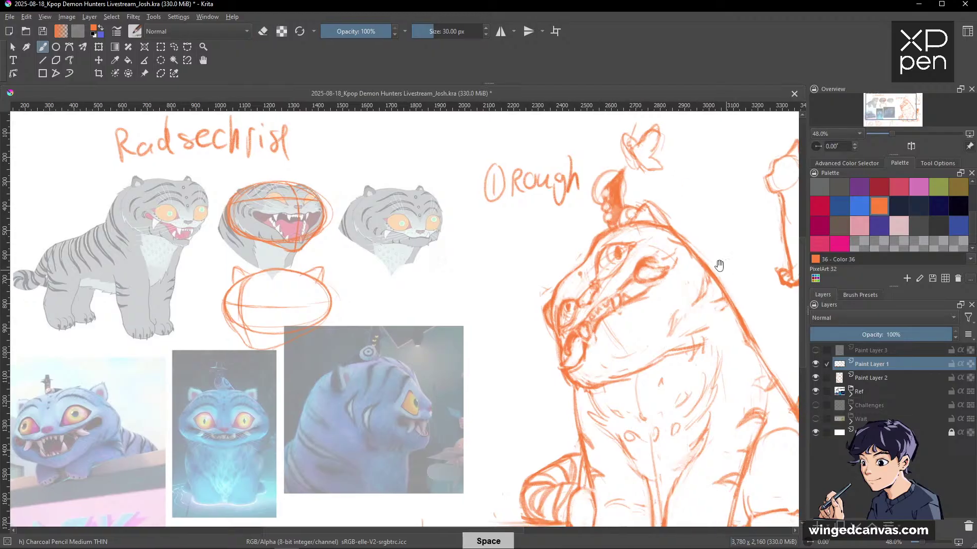
mouse_move(605, 194)
mouse_down()
mouse_move(599, 173)
mouse_move(602, 196)
mouse_move(623, 167)
mouse_move(621, 185)
mouse_up()
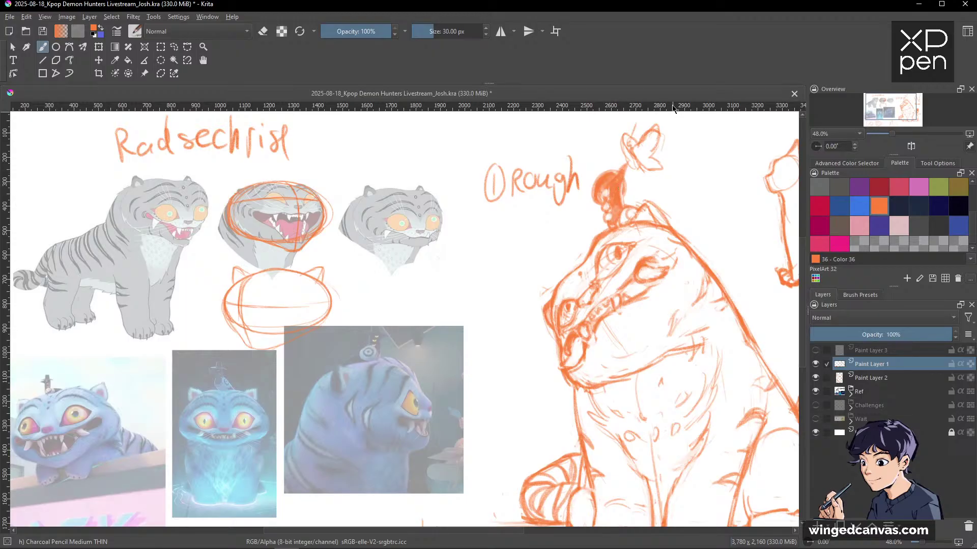
Select the butterfly above the tiger's head, shrink it slightly and move it farther away from the perched figure.
mouse_move(734, 195)
mouse_down()
mouse_move(714, 233)
mouse_move(713, 312)
mouse_move(700, 336)
mouse_up()
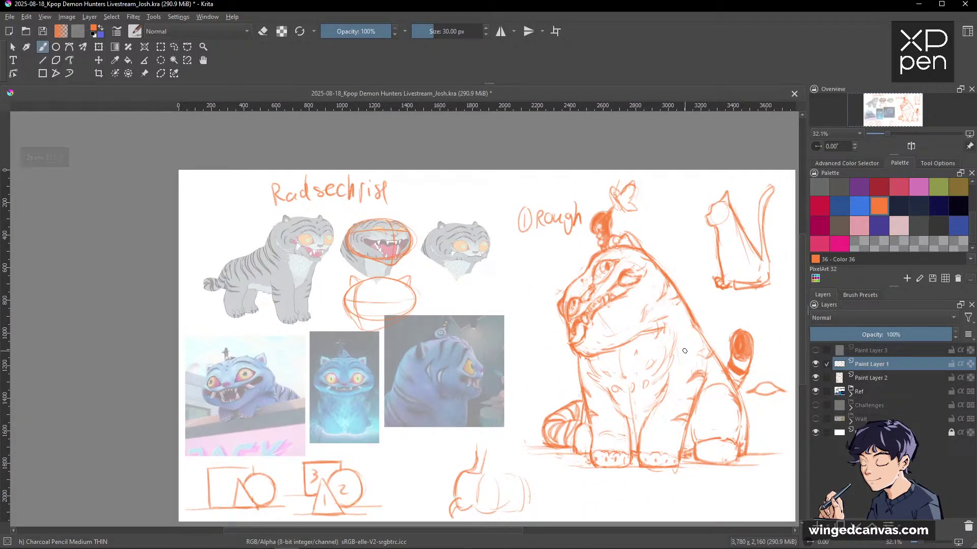
key(ctrl+r)
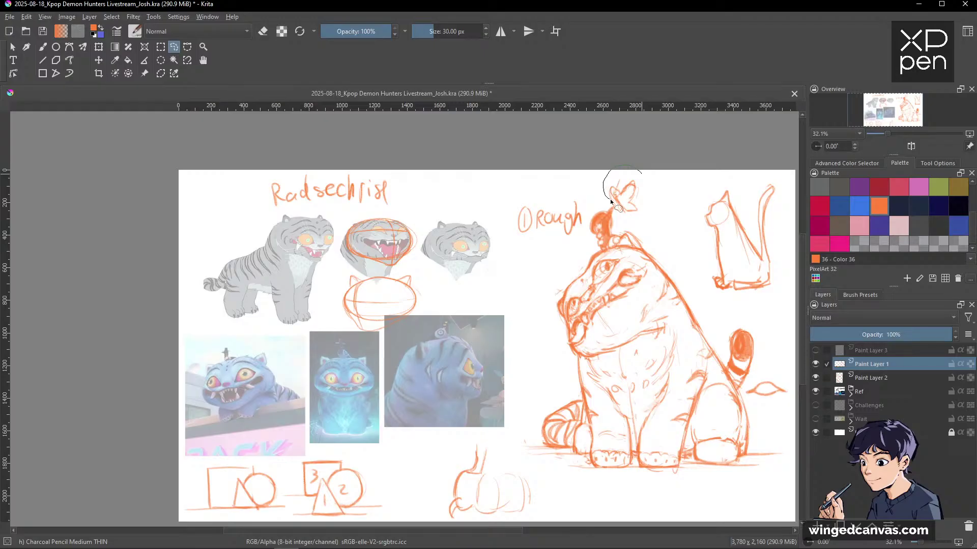
drag(618, 207, 654, 192)
key(ctrl+t)
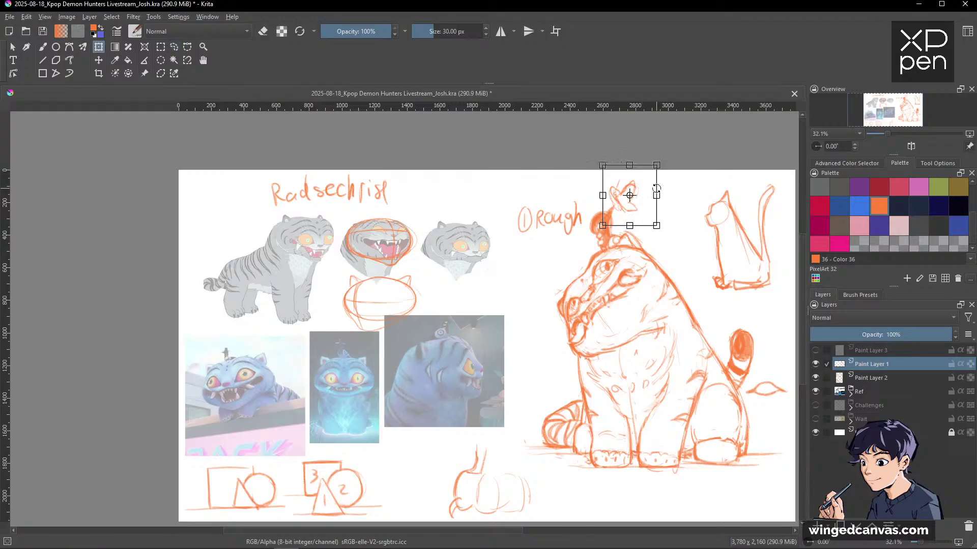
drag(656, 225, 648, 200)
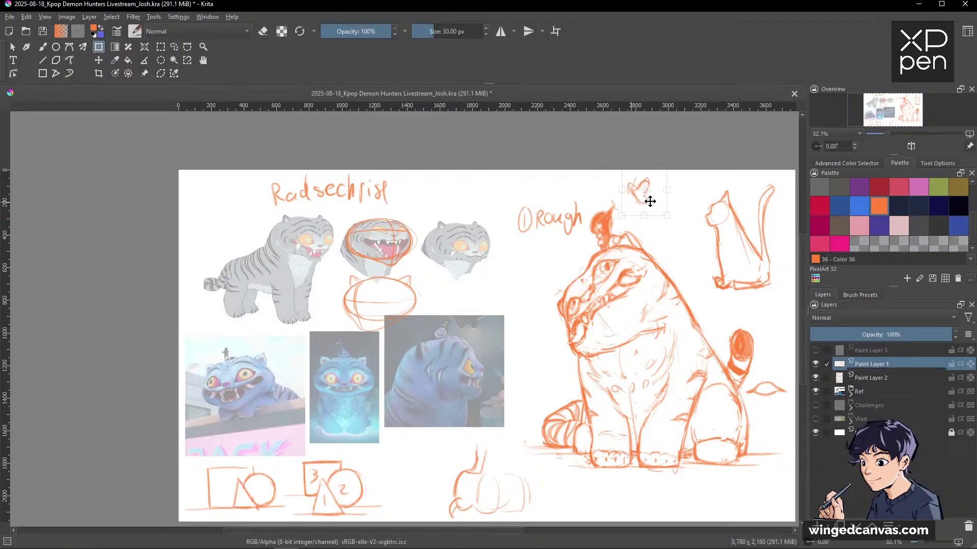
key(Return)
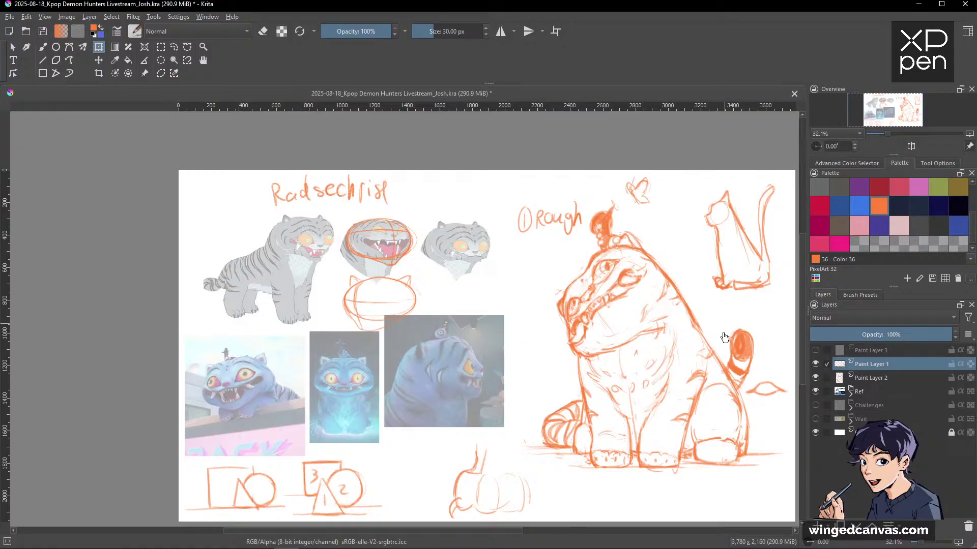
Select the whole tiger sketch with its Rough label and butterfly and move it slightly down the canvas.
drag(733, 388, 694, 354)
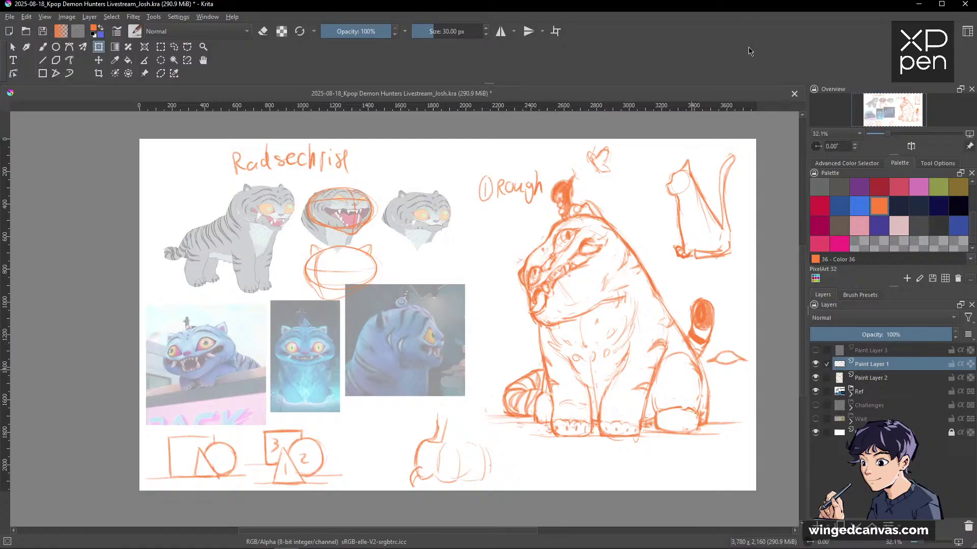
drag(761, 299, 754, 336)
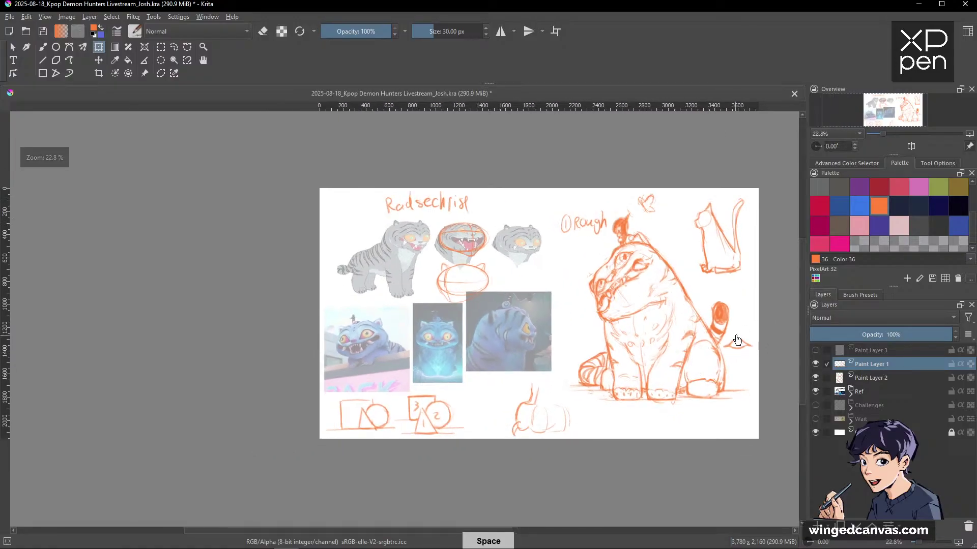
key(ctrl+shift+f)
mouse_move(672, 218)
mouse_down()
mouse_move(645, 155)
mouse_move(555, 201)
mouse_up()
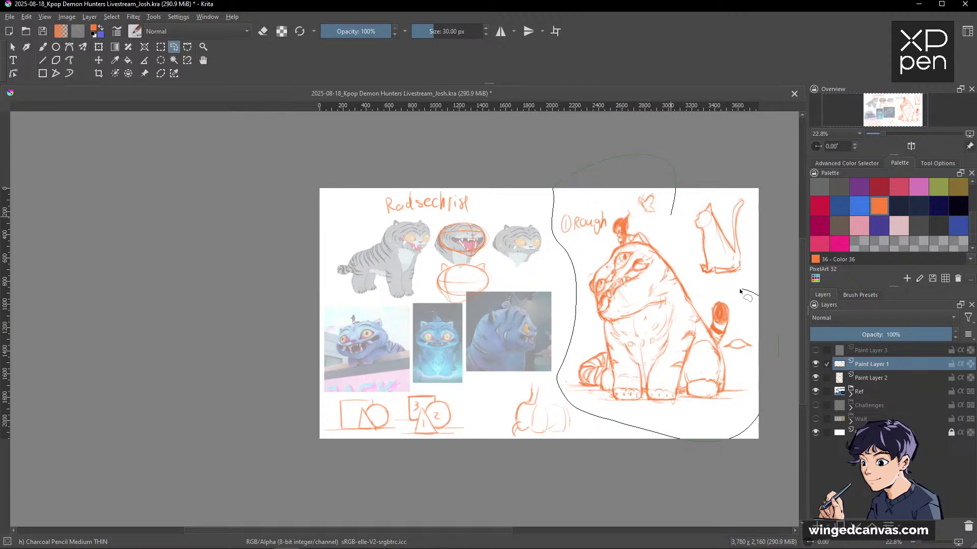
drag(740, 291, 682, 243)
key(ctrl+t)
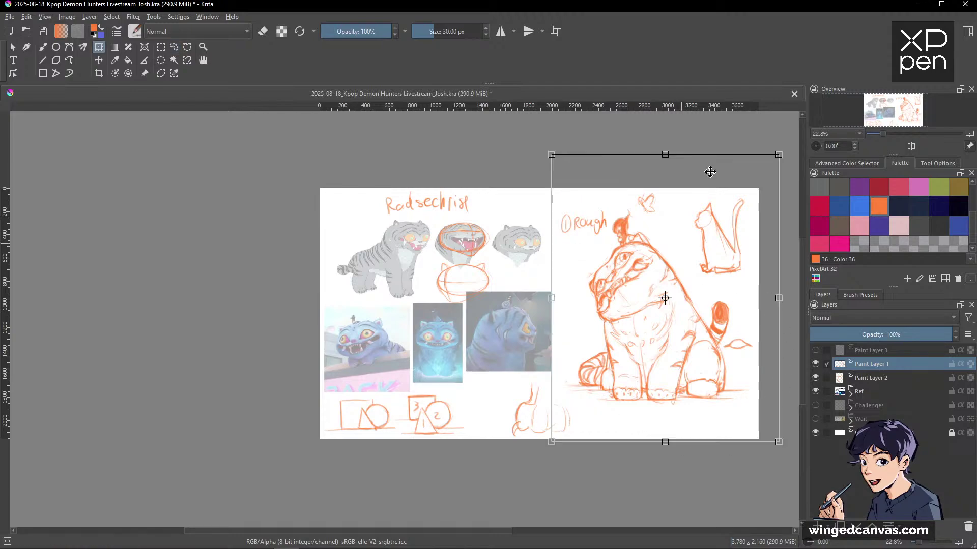
drag(658, 220, 656, 242)
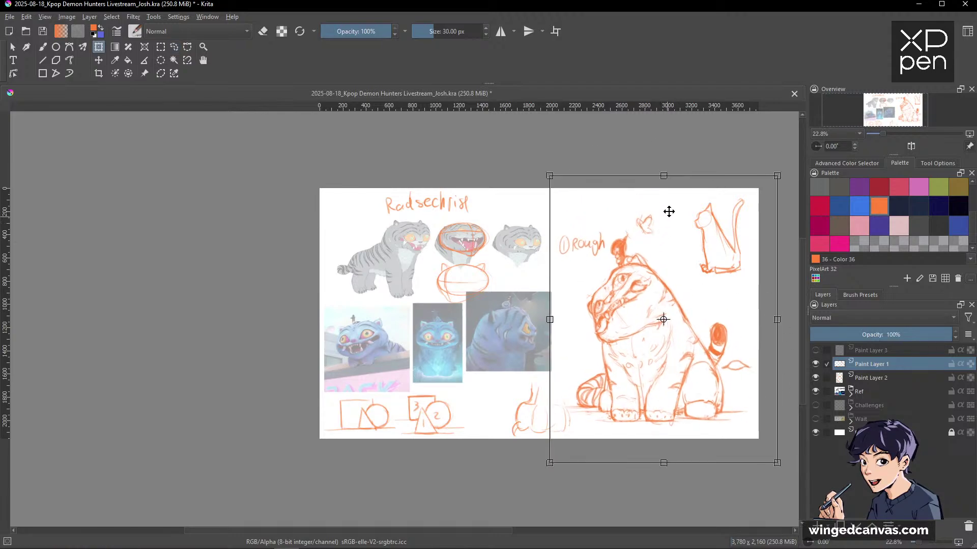
key(Return)
key(ctrl+shift+a)
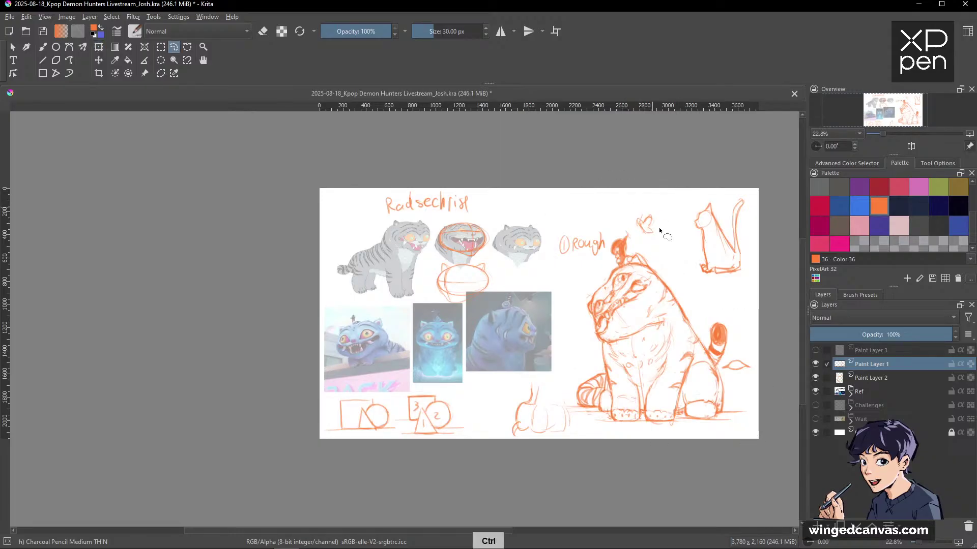
Select the tiger's head together with the small figure and Rough label, enlarge it slightly and reposition it on the body.
mouse_move(658, 227)
mouse_down()
mouse_move(564, 180)
mouse_move(505, 214)
mouse_move(515, 259)
mouse_up()
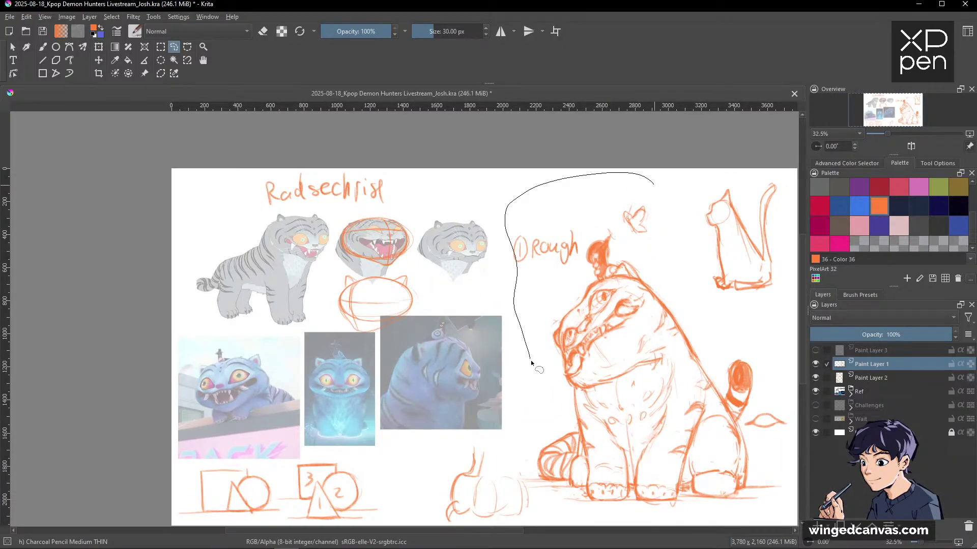
drag(531, 362, 532, 363)
mouse_move(628, 185)
mouse_down()
mouse_move(563, 184)
mouse_move(495, 244)
mouse_move(539, 355)
mouse_move(537, 398)
mouse_move(629, 380)
mouse_move(685, 354)
mouse_move(699, 305)
mouse_move(613, 225)
mouse_up()
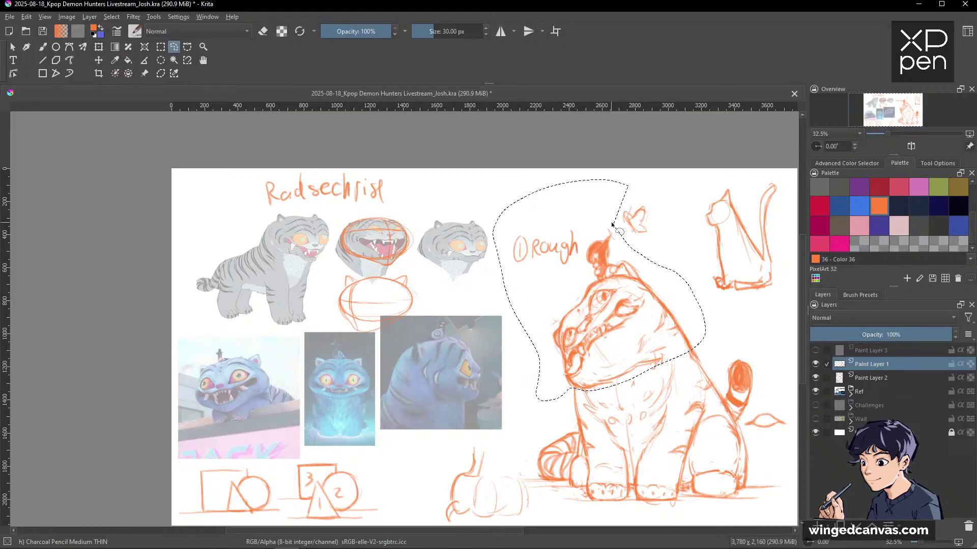
key(ctrl+t)
drag(600, 178, 605, 155)
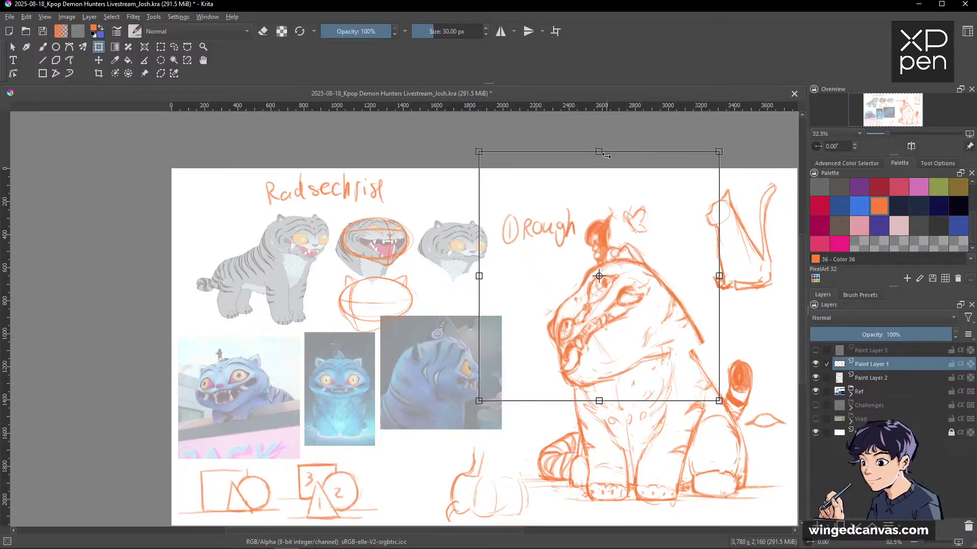
key(Return)
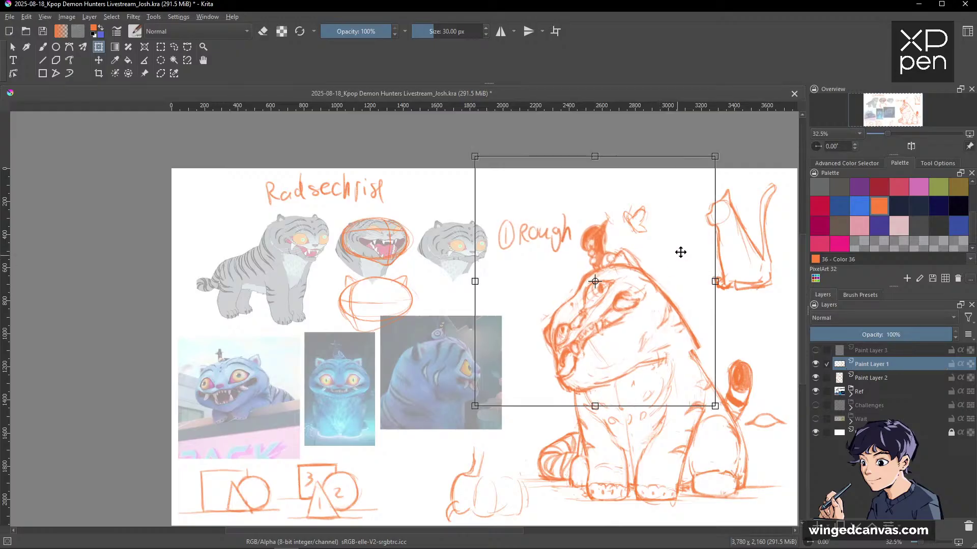
click(634, 298)
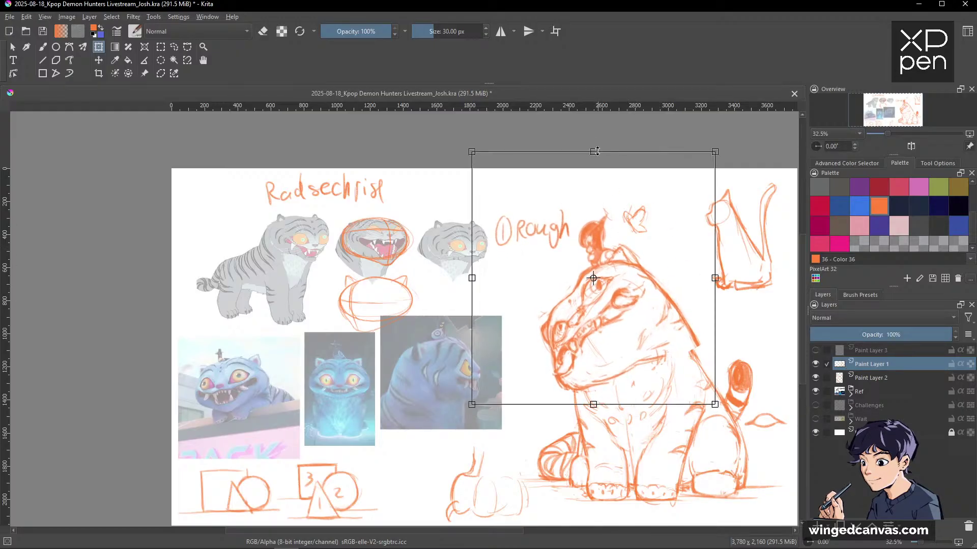
click(617, 204)
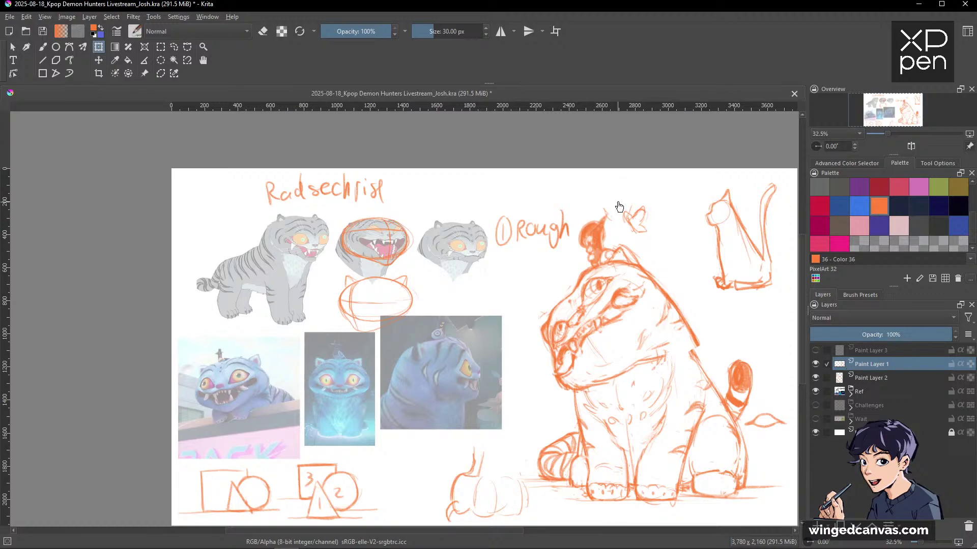
Redraw the back contour where the enlarged head meets the body, erase the stray outline and touch up the chest edge.
key(b)
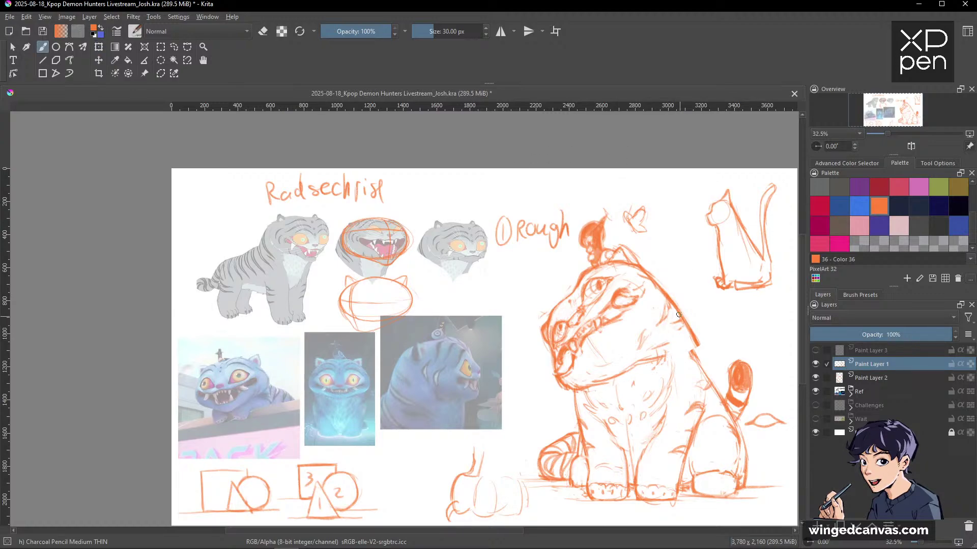
mouse_move(678, 314)
mouse_down()
mouse_move(716, 389)
mouse_move(697, 353)
mouse_up()
key(e)
mouse_move(675, 301)
mouse_down()
mouse_move(697, 354)
mouse_move(688, 316)
mouse_up()
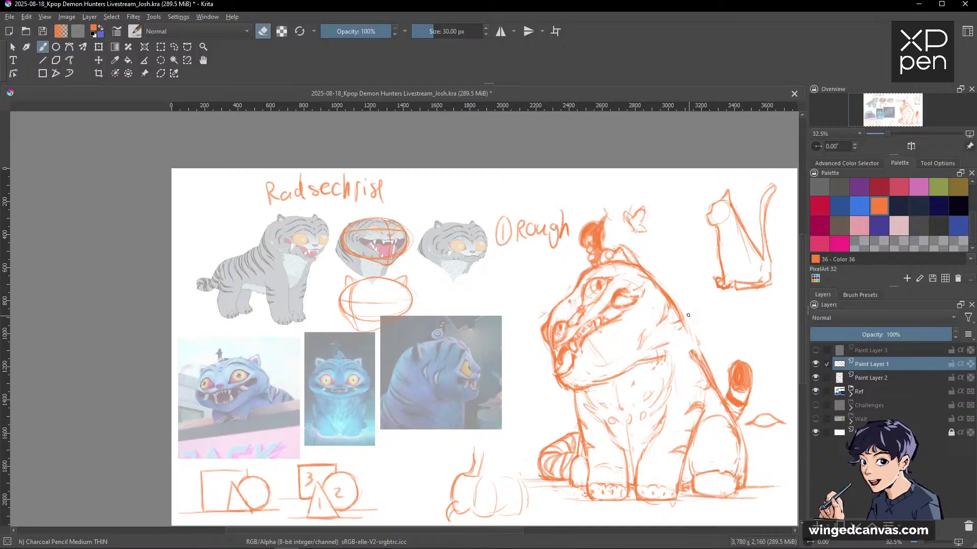
key(e)
drag(656, 285, 686, 339)
drag(673, 304, 705, 373)
drag(717, 303, 695, 257)
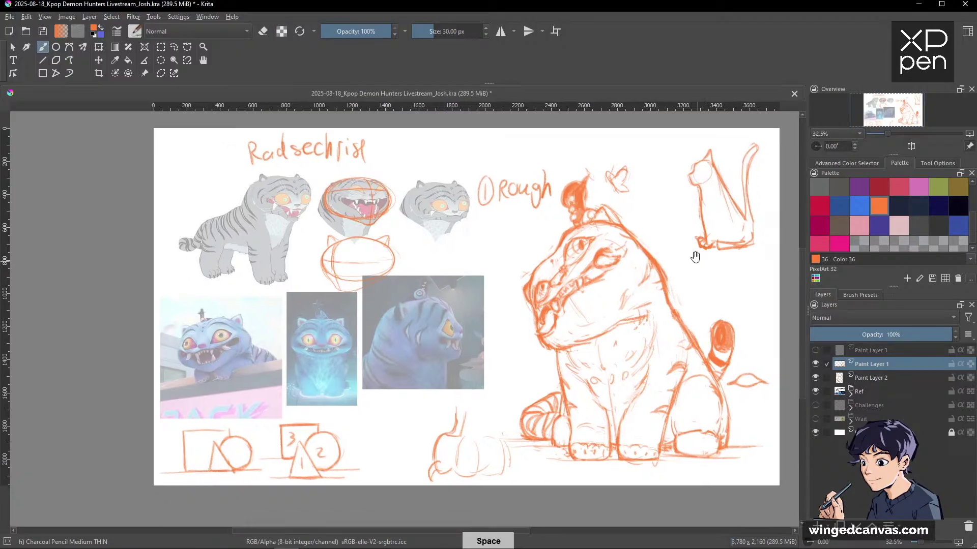
drag(561, 349, 564, 361)
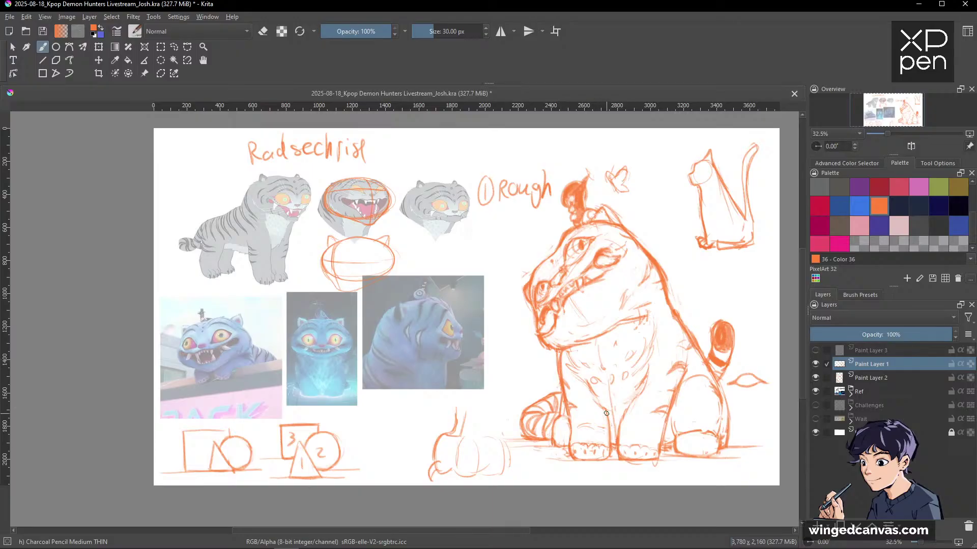
Select the small figure on the tiger's head, shrink it and seat it lower against the forehead.
drag(693, 313, 720, 300)
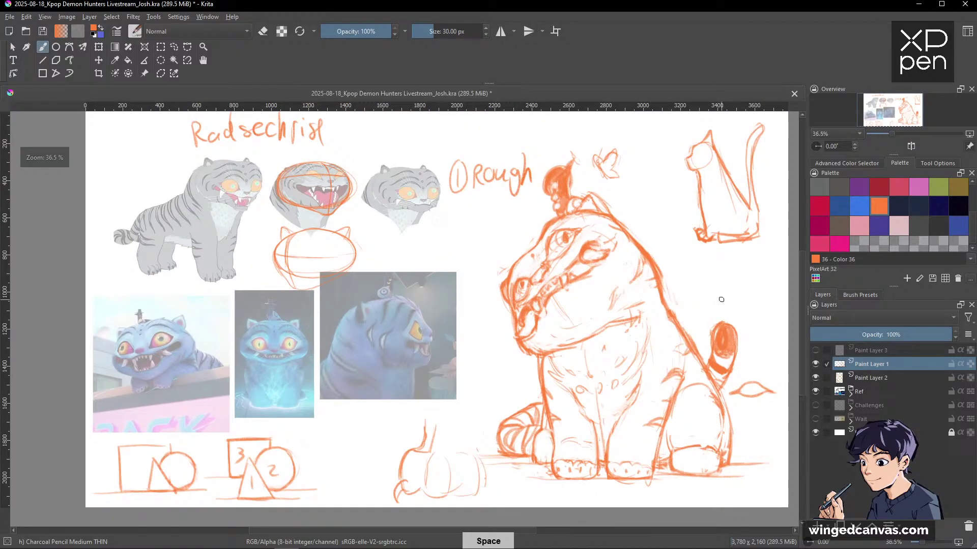
key(ctrl+r)
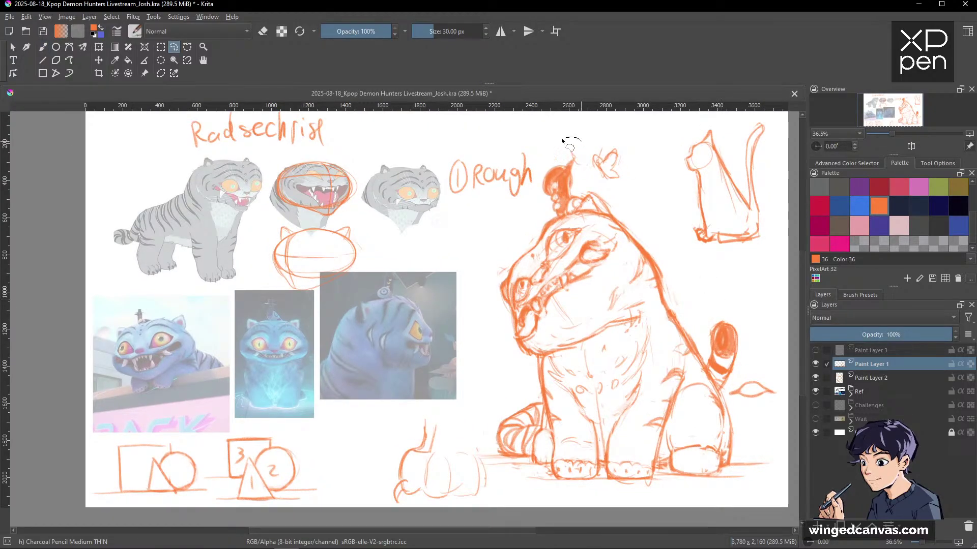
drag(543, 206, 578, 209)
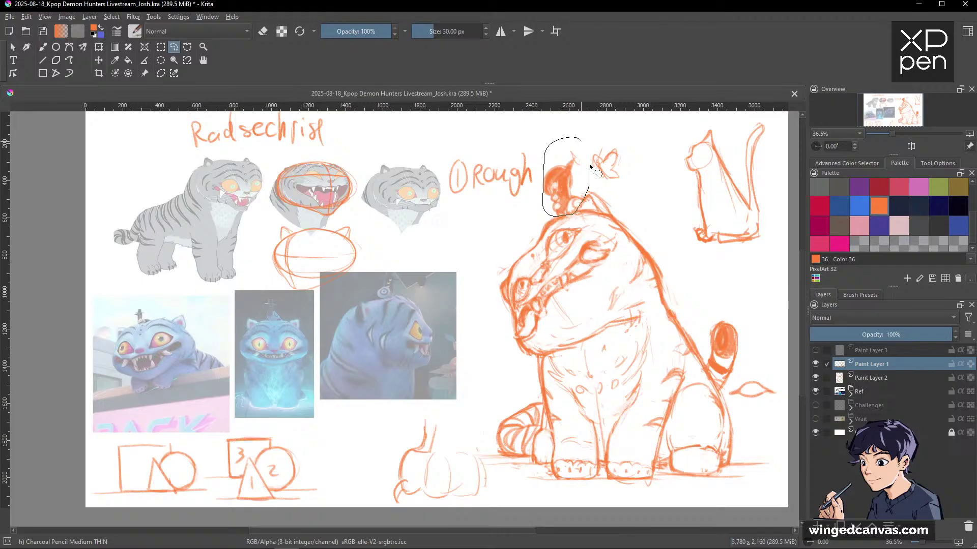
key(ctrl+t)
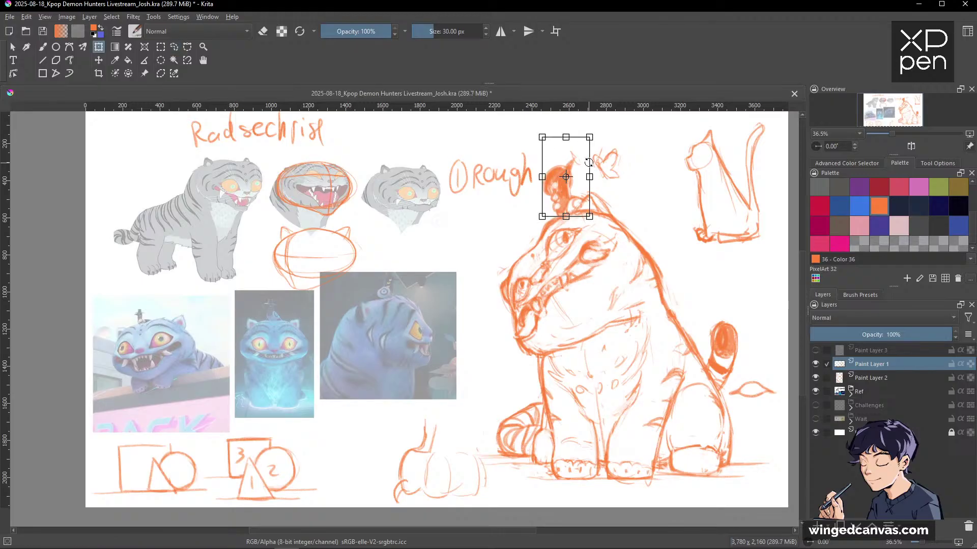
drag(566, 156, 565, 175)
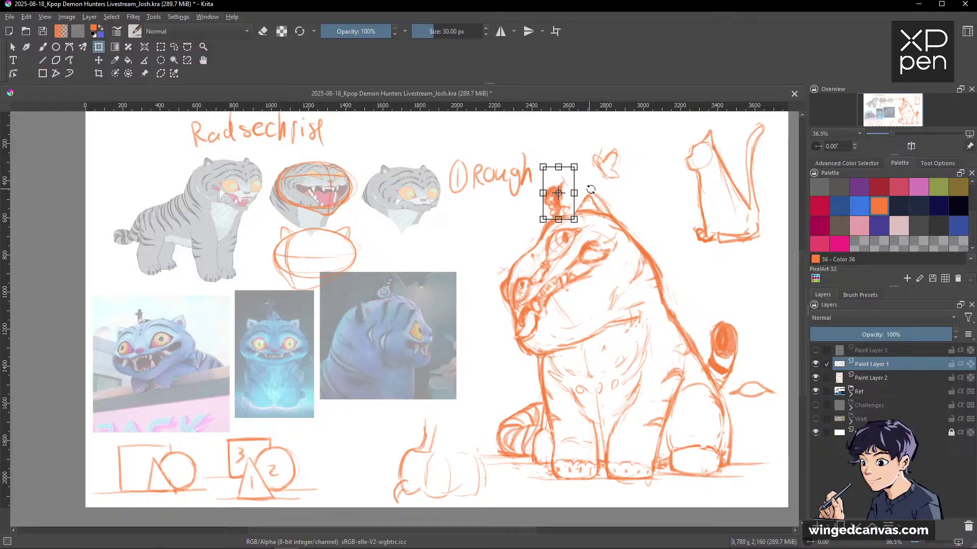
key(Return)
key(b)
key(ctrl+shift+a)
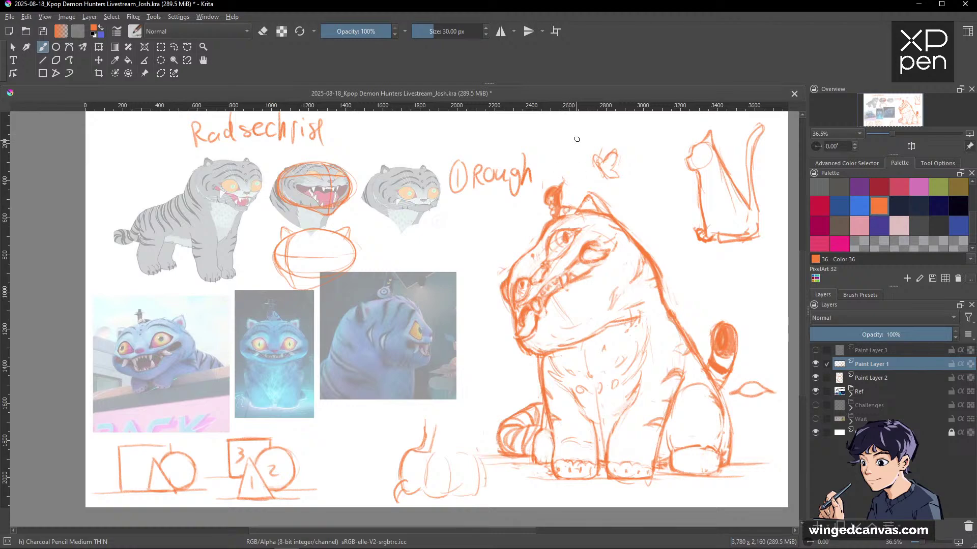
Redraw the tiger's ear beside the small figure with an inner shape and clean up its lines.
mouse_move(585, 207)
mouse_down()
mouse_move(586, 198)
mouse_move(605, 205)
mouse_up()
key(e)
key(e)
key(e)
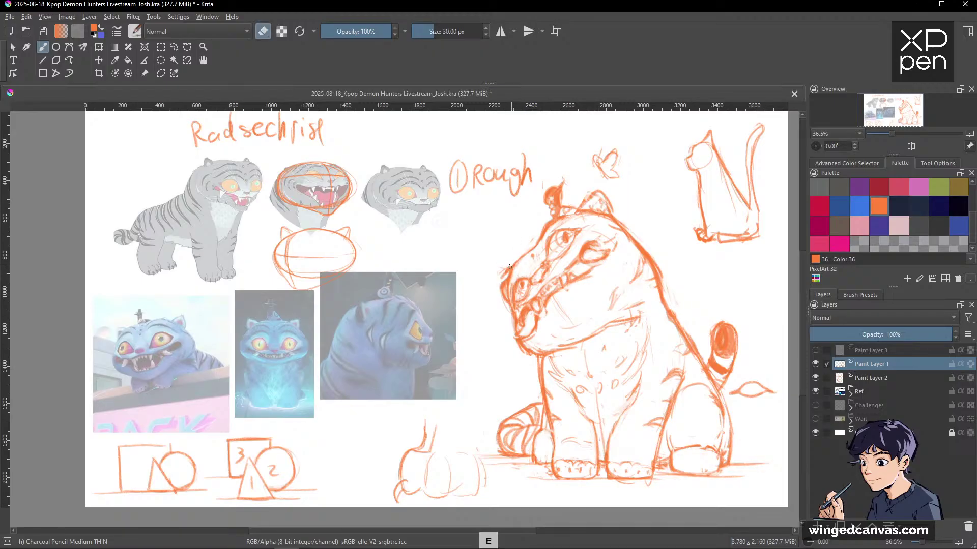
Select the Rough label, move it up away from the tiger's head and shrink it.
drag(757, 372, 718, 413)
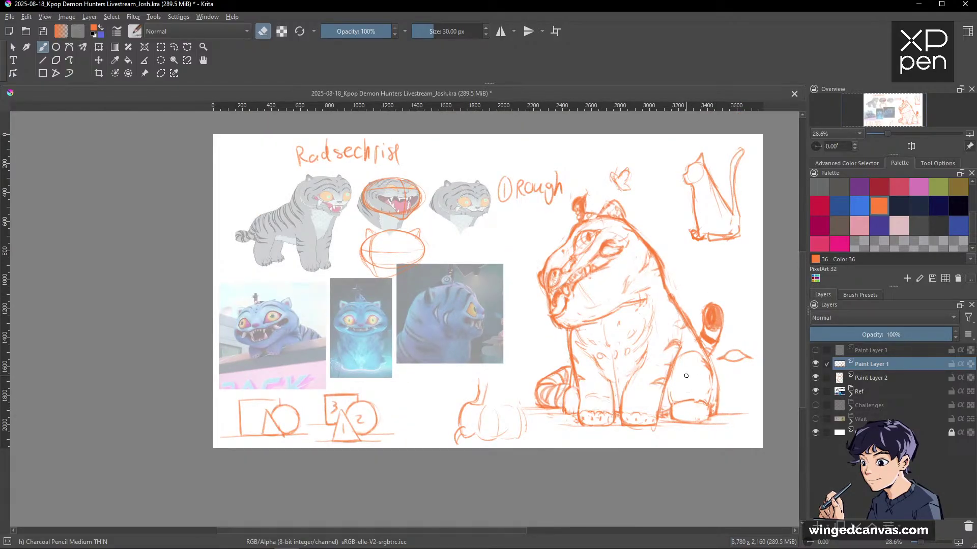
key(l)
mouse_move(530, 160)
mouse_down()
mouse_move(512, 152)
mouse_move(489, 201)
mouse_up()
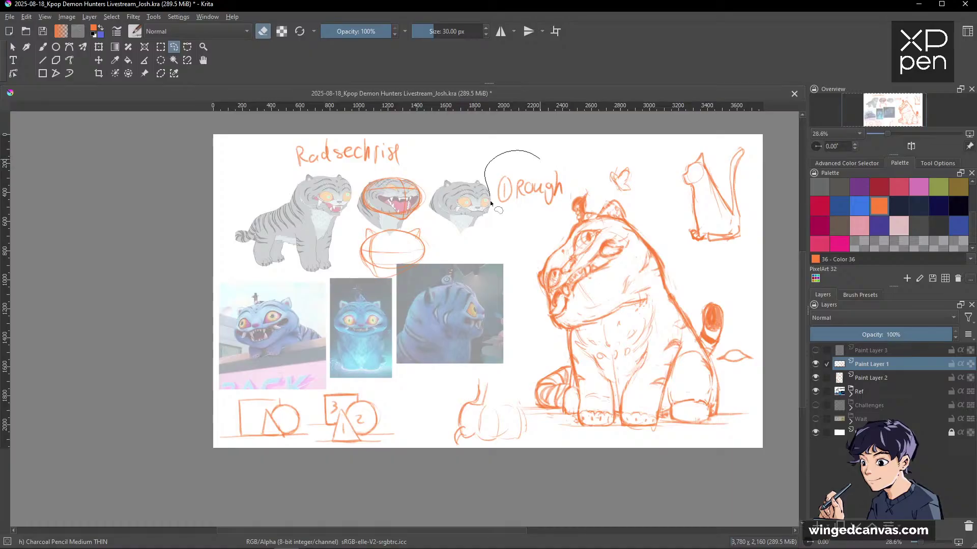
mouse_move(559, 209)
mouse_down()
mouse_move(579, 170)
mouse_move(562, 168)
mouse_move(555, 151)
mouse_up()
key(ctrl+t)
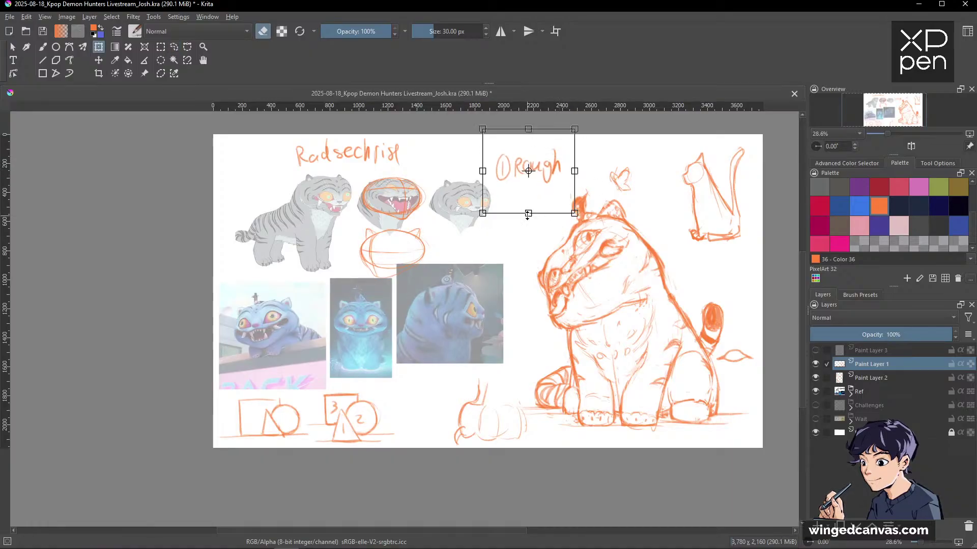
drag(527, 212, 528, 192)
key(ctrl+z)
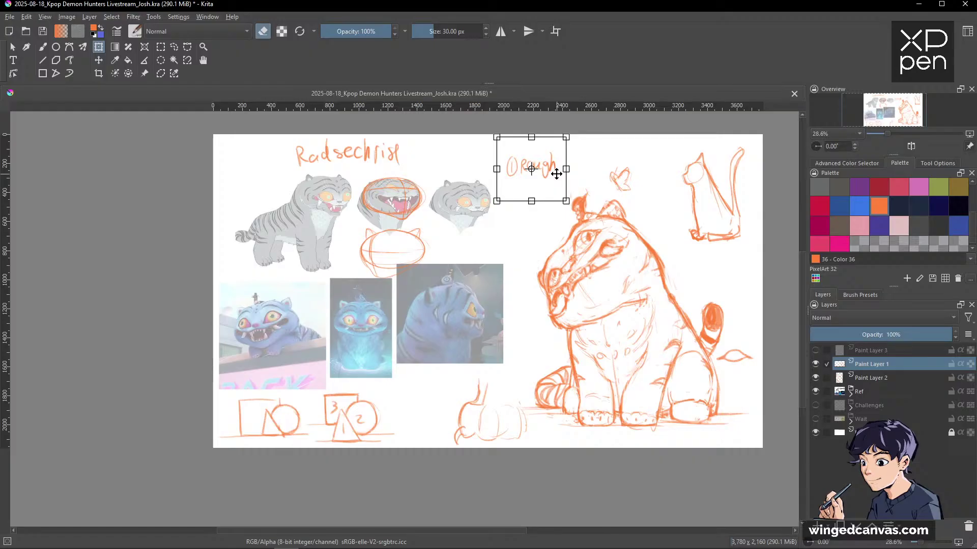
key(Return)
key(ctrl+shift+a)
key(b)
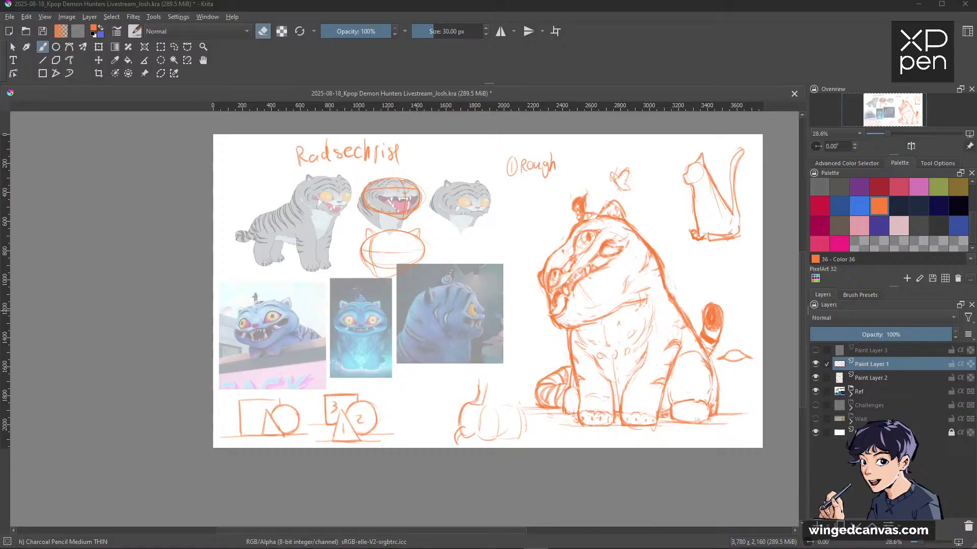
Switch to the image viewer, examine the ancient Asian outfit line art up close and as a whole, and return to Krita.
mouse_move(0, 107)
mouse_down()
mouse_move(420, 93)
mouse_move(417, 10)
mouse_up()
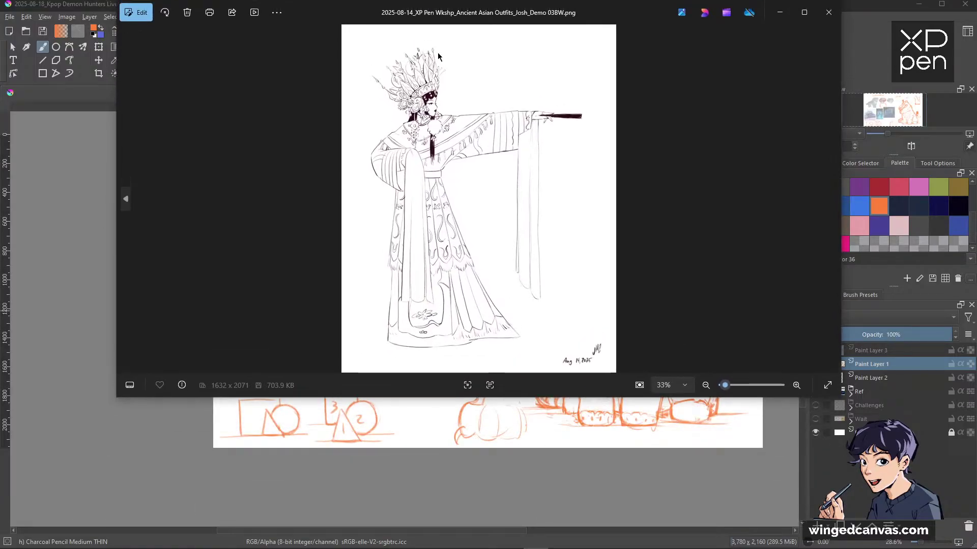
double_click(441, 8)
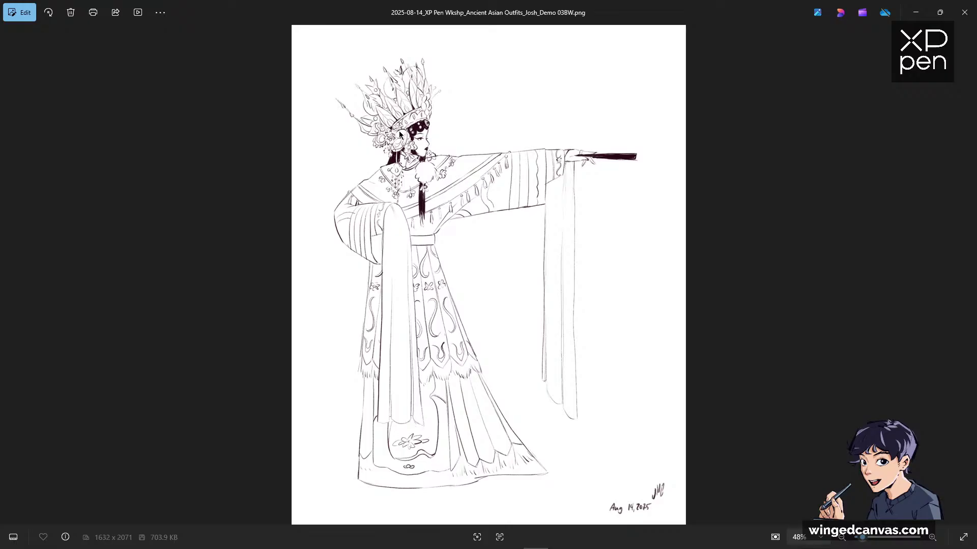
scroll(442, 157, up, 5)
drag(361, 182, 433, 142)
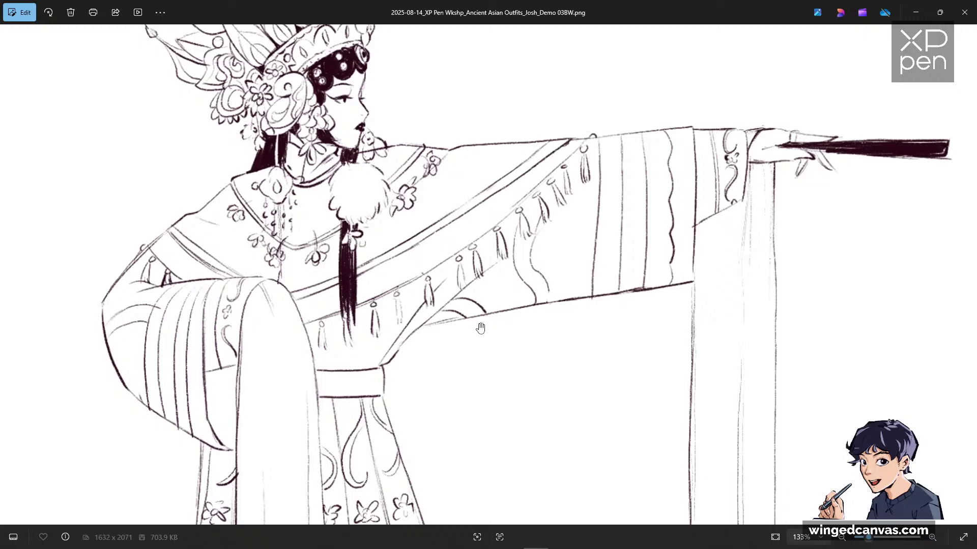
drag(480, 328, 500, 185)
scroll(514, 222, down, 3)
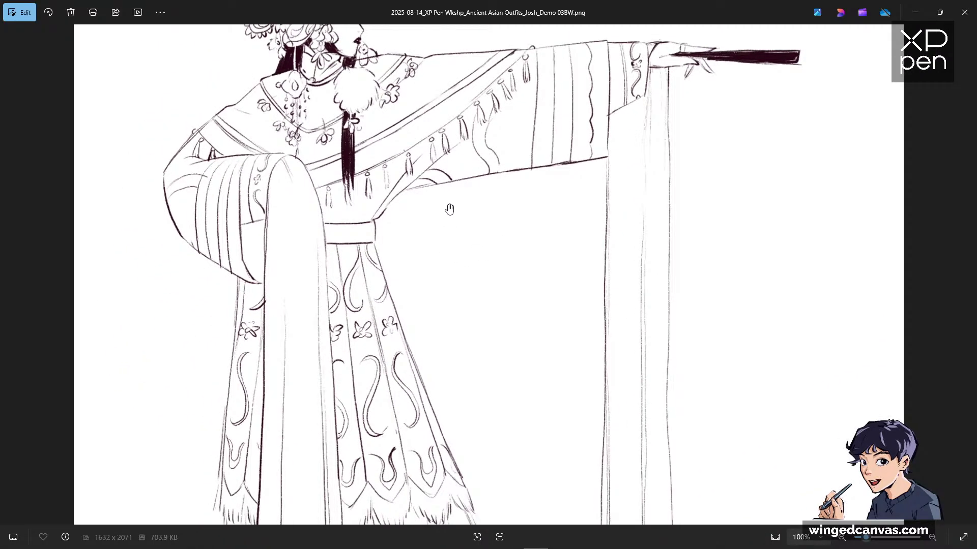
scroll(419, 246, down, 4)
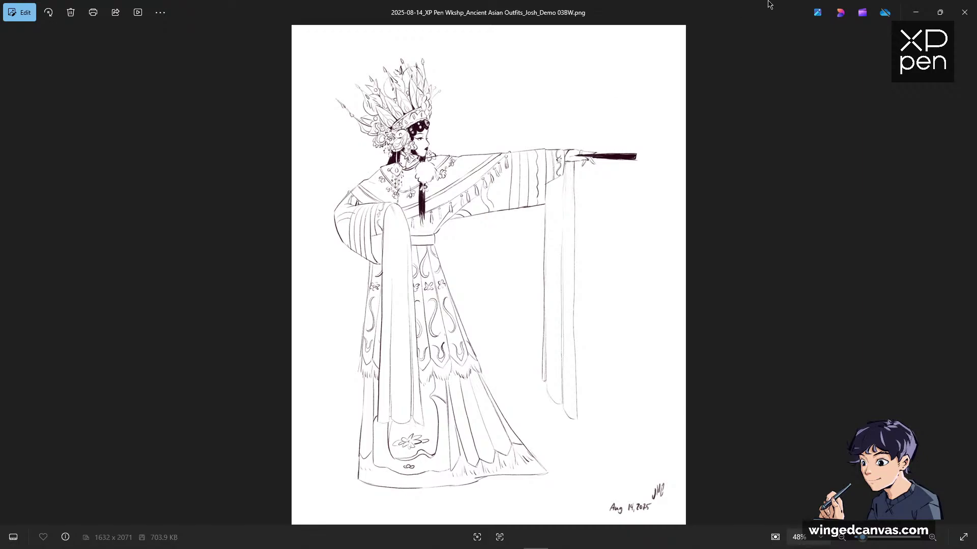
drag(503, 12, 0, 90)
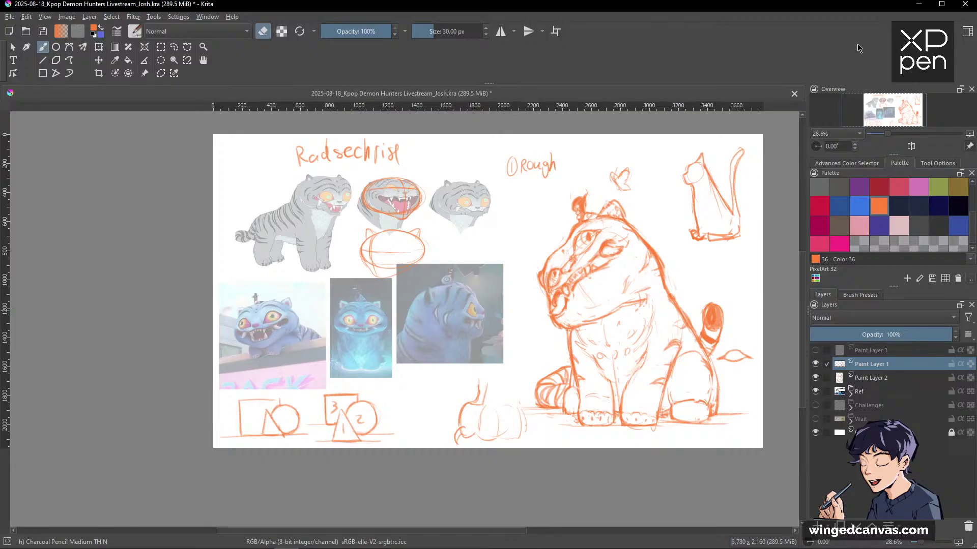
Check what Paint Layer 2 and Paint Layer 1 contain by briefly hiding each one and showing it again.
click(815, 377)
click(815, 377)
click(815, 364)
click(815, 364)
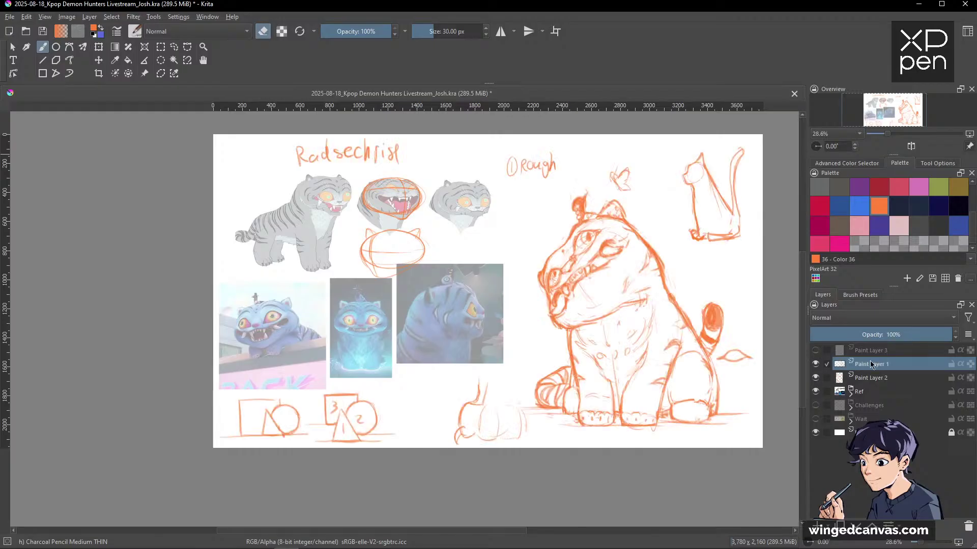
Lower the opacity of Paint Layer 1 to 11% so the rough tiger sketch serves as a faint guide.
drag(850, 340, 822, 340)
scroll(667, 277, up, 4)
scroll(682, 224, down, 1)
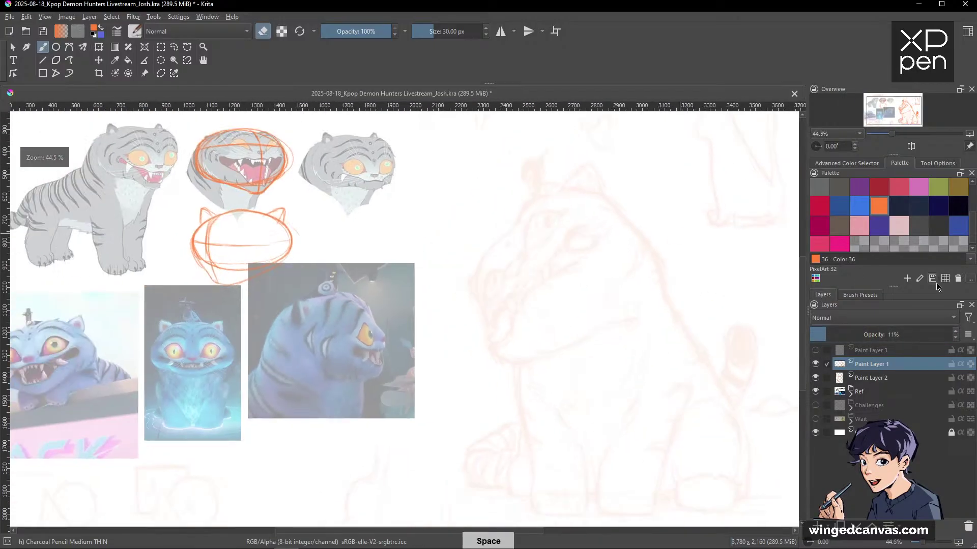
drag(449, 224, 678, 227)
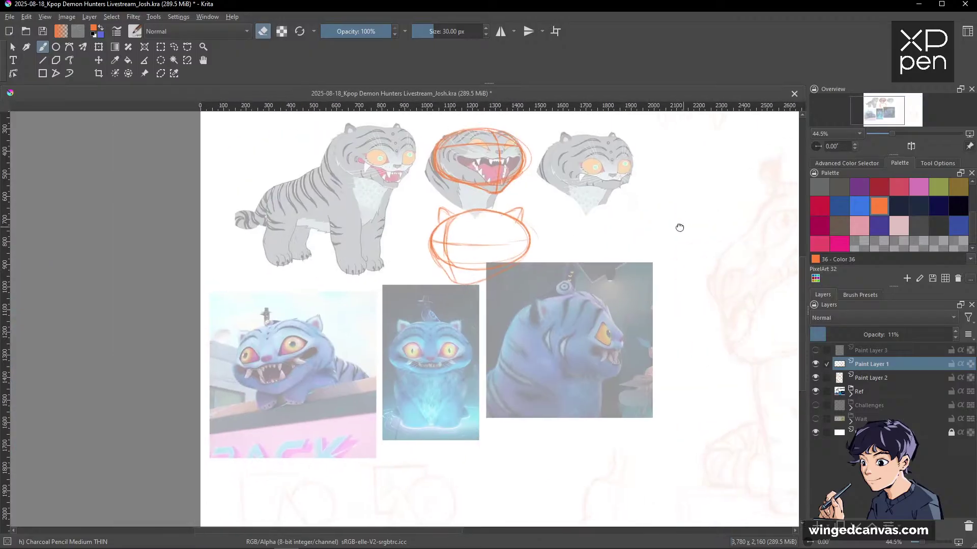
scroll(364, 287, up, 1)
scroll(364, 286, down, 3)
scroll(366, 296, up, 1)
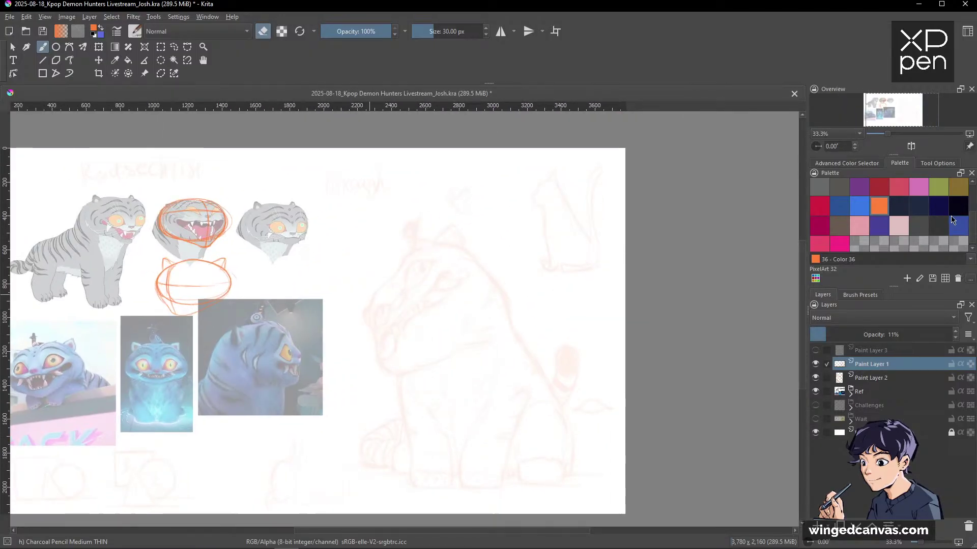
Set the drawing colour to the dark navy Color 39 and choose the Ink ballpen brush.
click(941, 206)
click(859, 295)
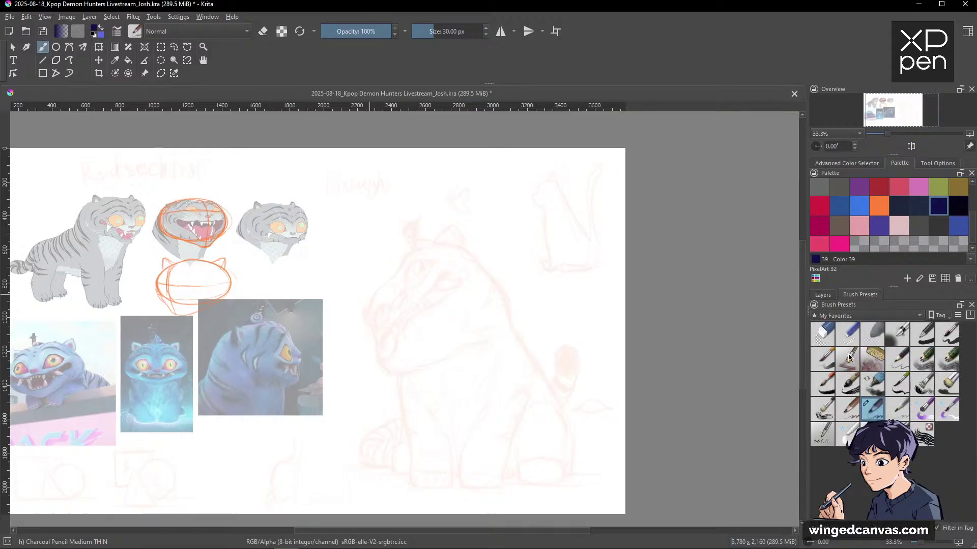
click(823, 436)
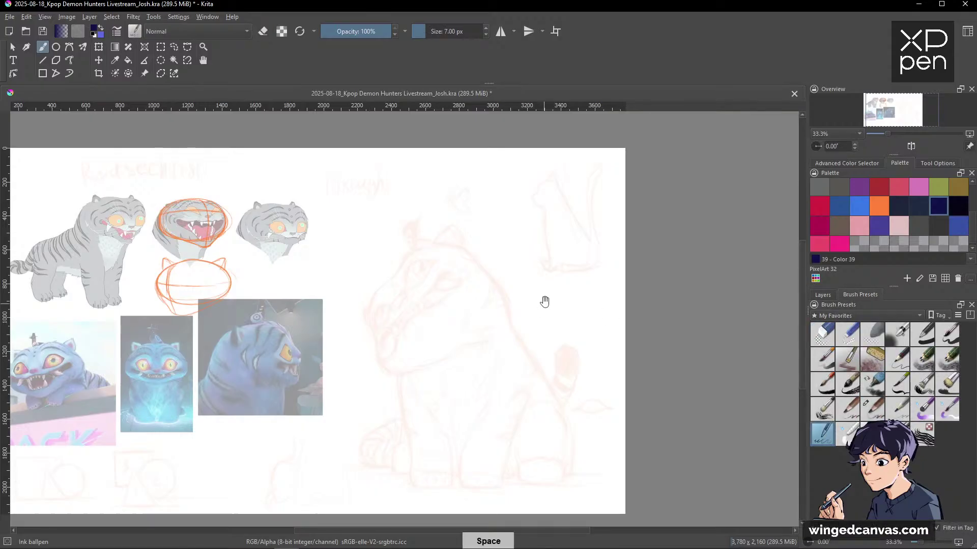
drag(545, 301, 667, 300)
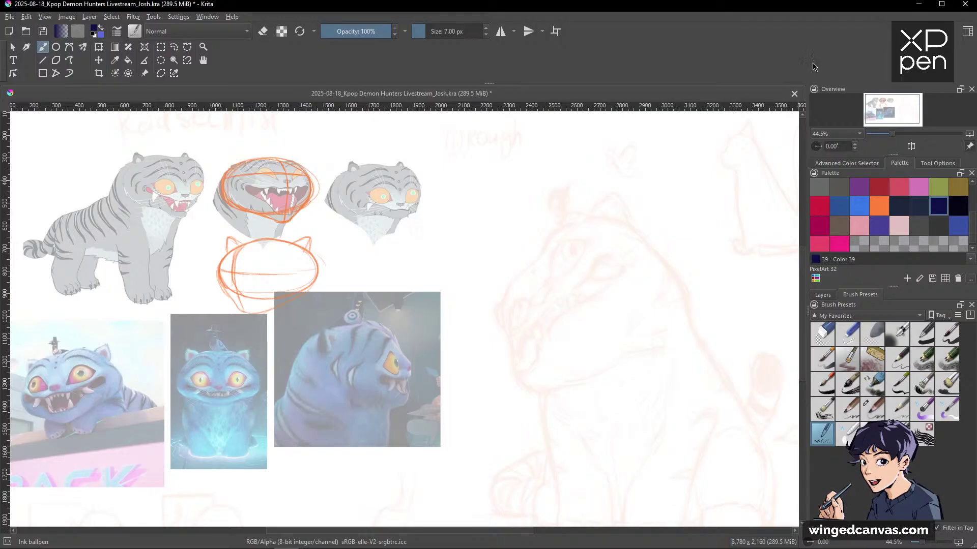
Raise the opacity of the orange sketch on Paint Layer 1 to 100%.
drag(619, 271, 610, 250)
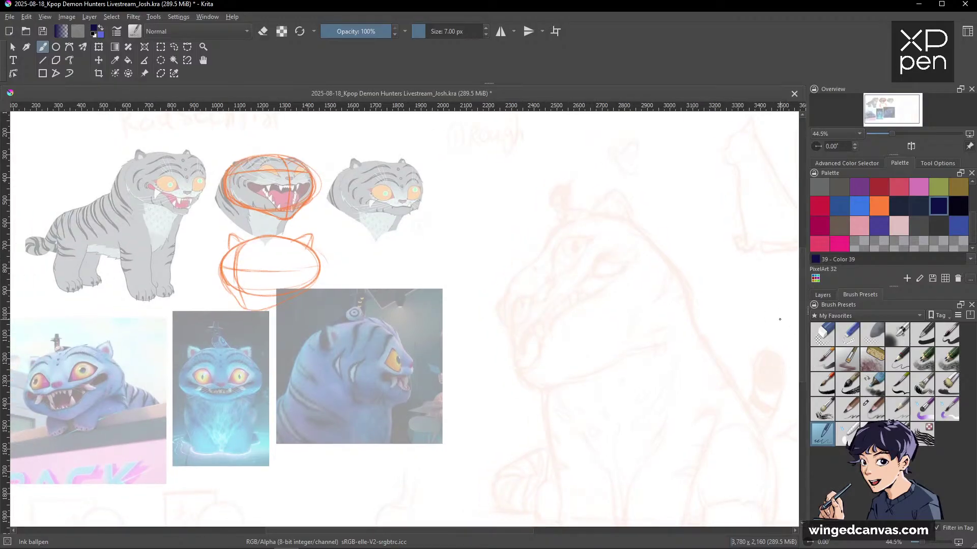
click(872, 412)
click(822, 295)
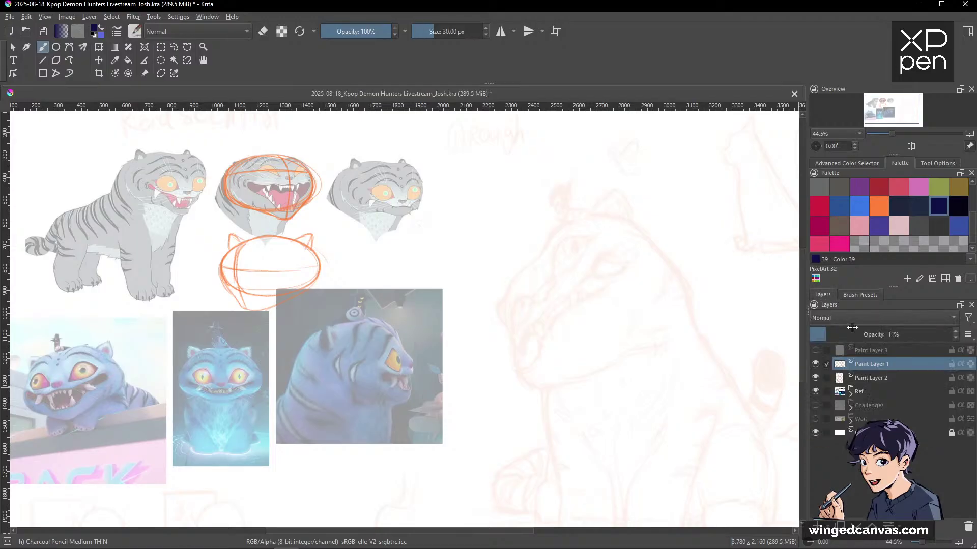
drag(874, 335, 950, 334)
scroll(653, 294, down, 1)
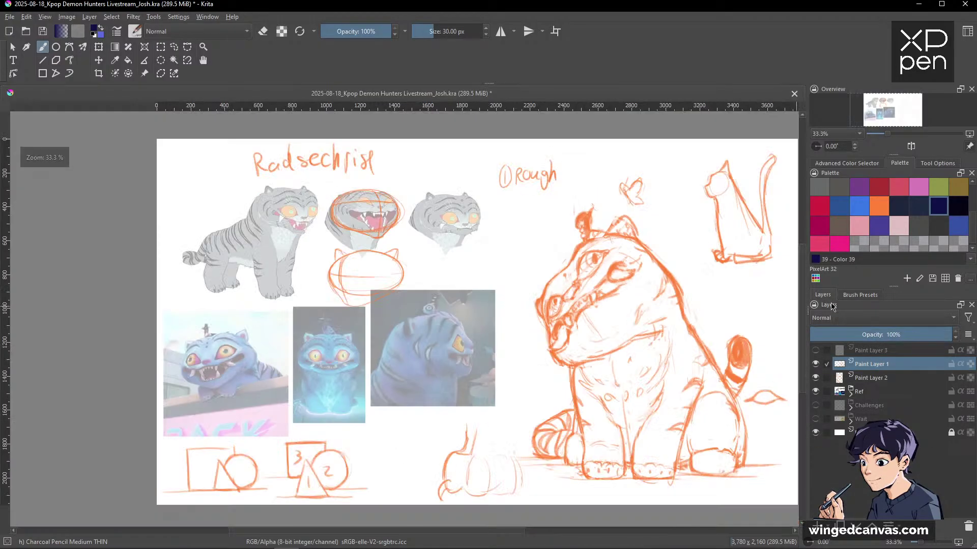
Compare the Charcoal Pencil Medium and Charcoal Pencil Medium THIN presets and review the THIN preset's brush settings.
click(860, 295)
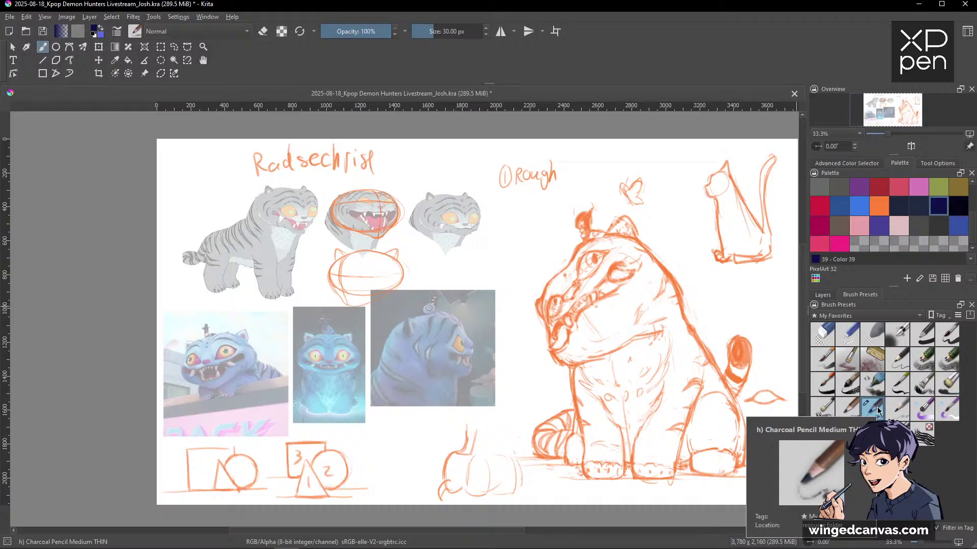
click(853, 407)
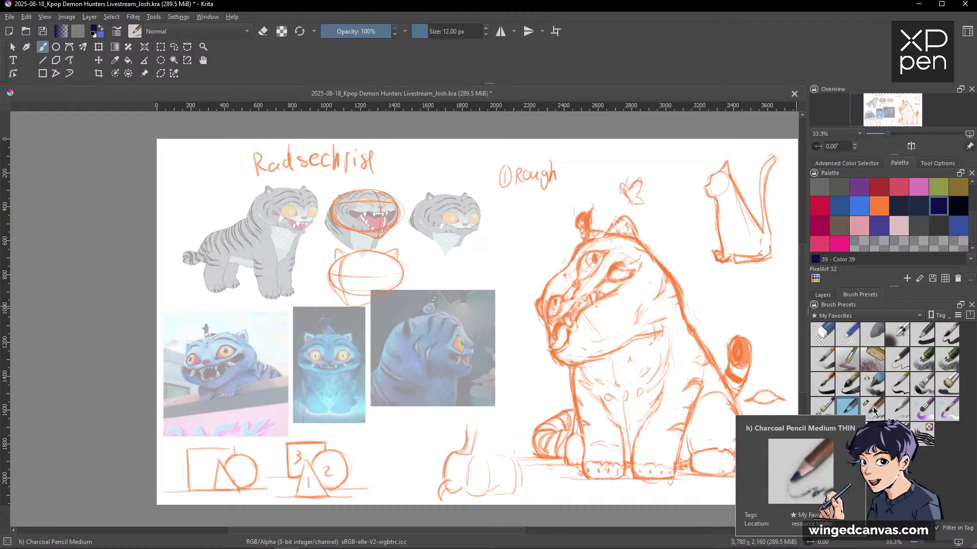
click(873, 409)
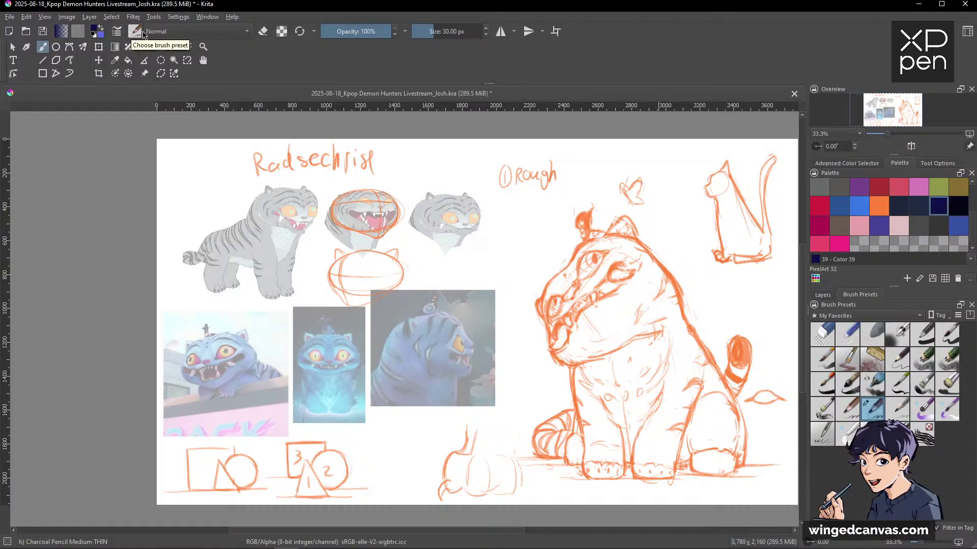
click(116, 32)
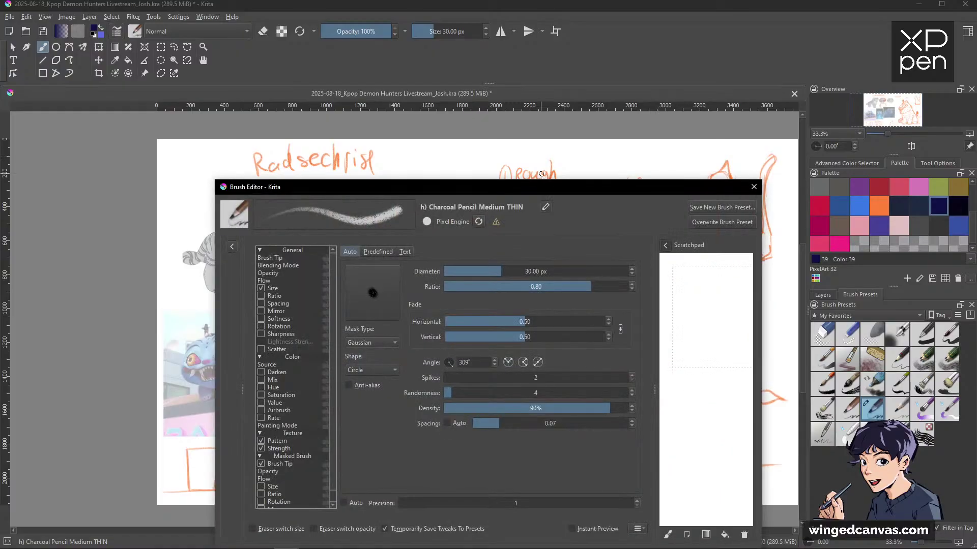
drag(572, 192, 534, 80)
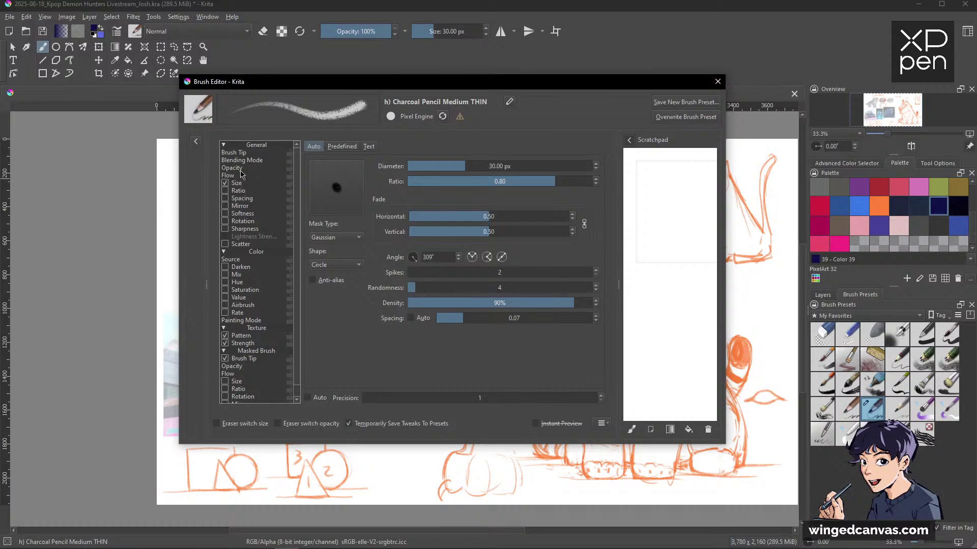
click(718, 82)
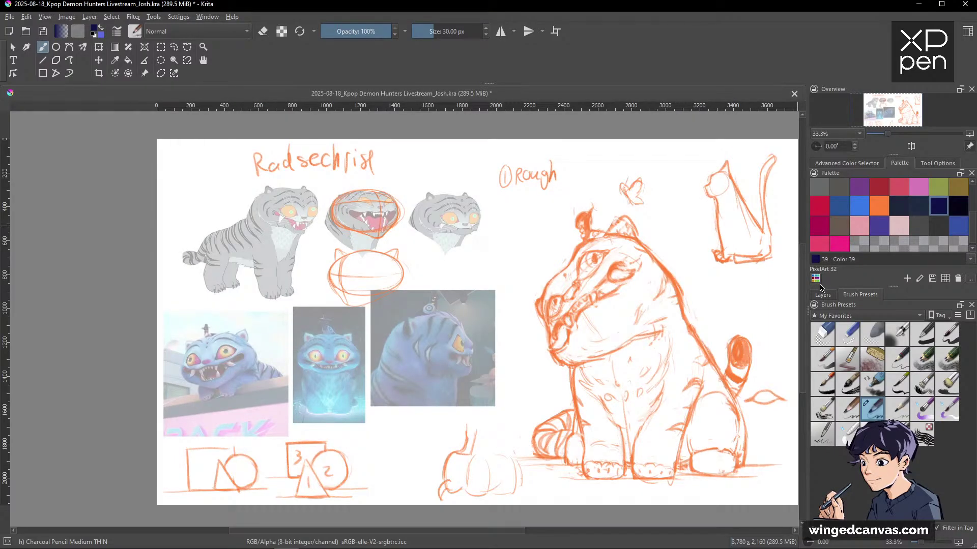
Select the Ink ballpen brush, lower Paint Layer 1's opacity to 21%, and briefly check the blue construction sketch on Paint Layer 3.
click(823, 339)
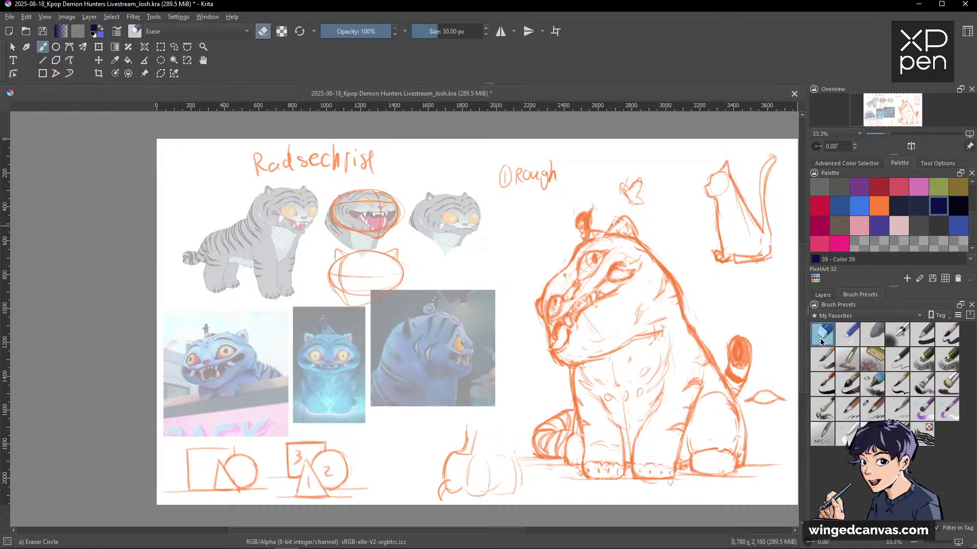
click(822, 436)
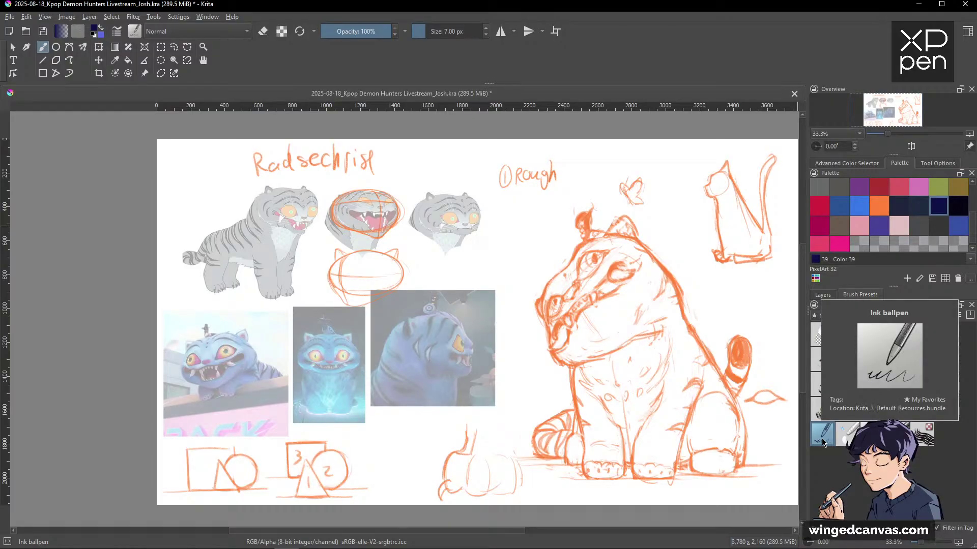
click(823, 295)
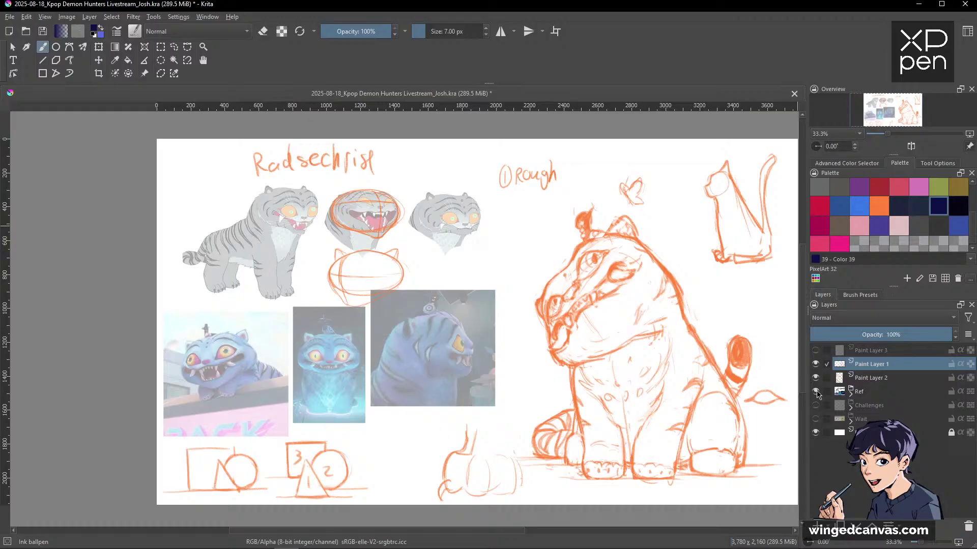
click(839, 334)
click(815, 350)
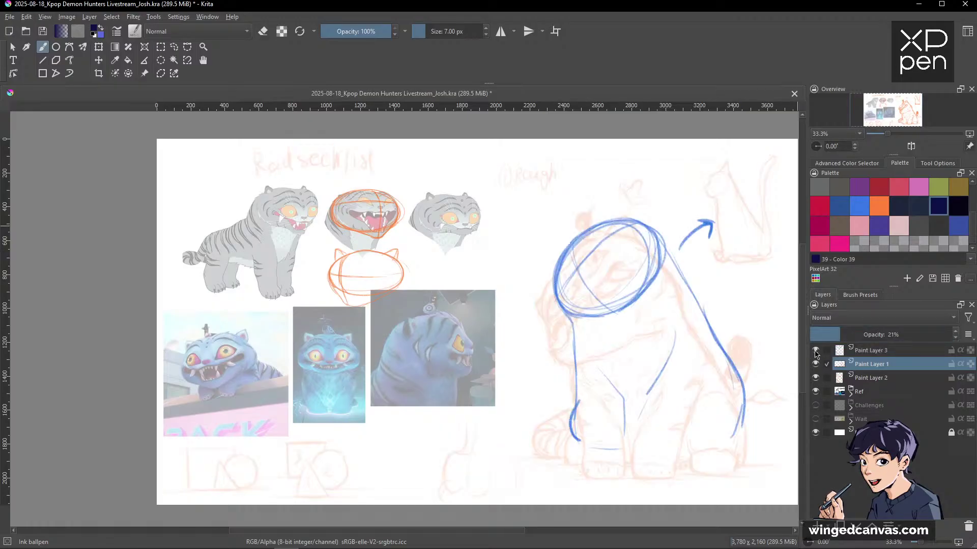
click(815, 351)
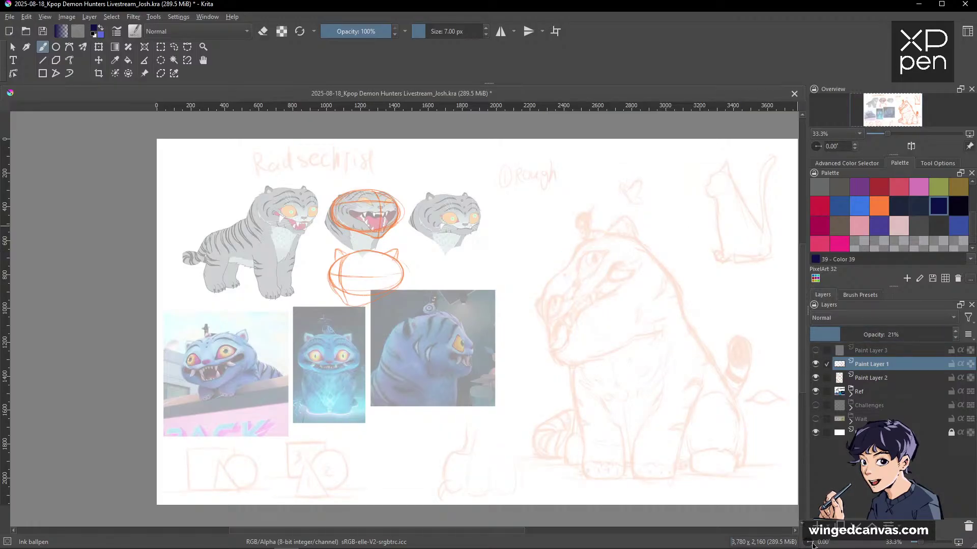
Add a new paint layer directly above Paint Layer 1, fade the orange sketch further, and make the new layer active.
key(Insert)
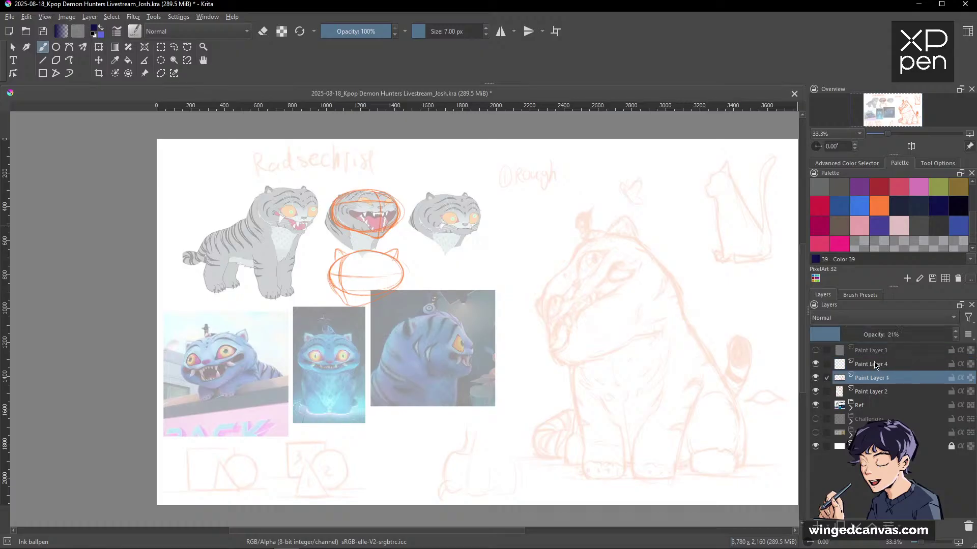
click(863, 336)
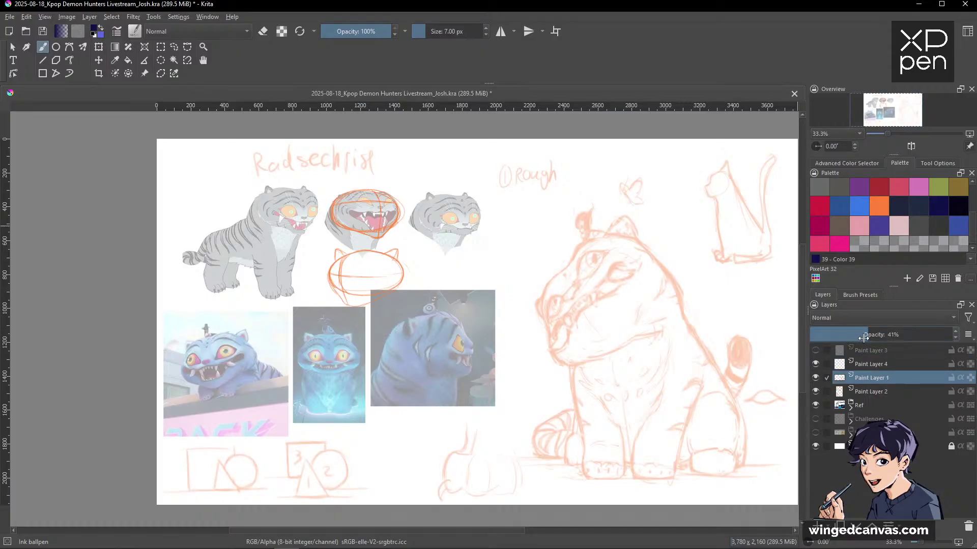
drag(863, 338, 833, 336)
click(870, 368)
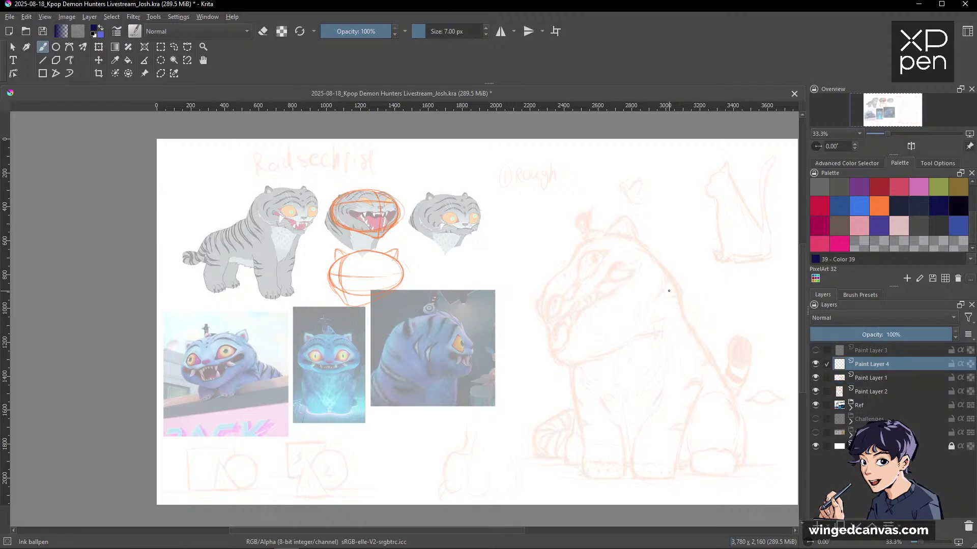
Try out the ballpen at 15 px with long curved test strokes across the tiger's head, and clear them from the layer.
key(bracketright)
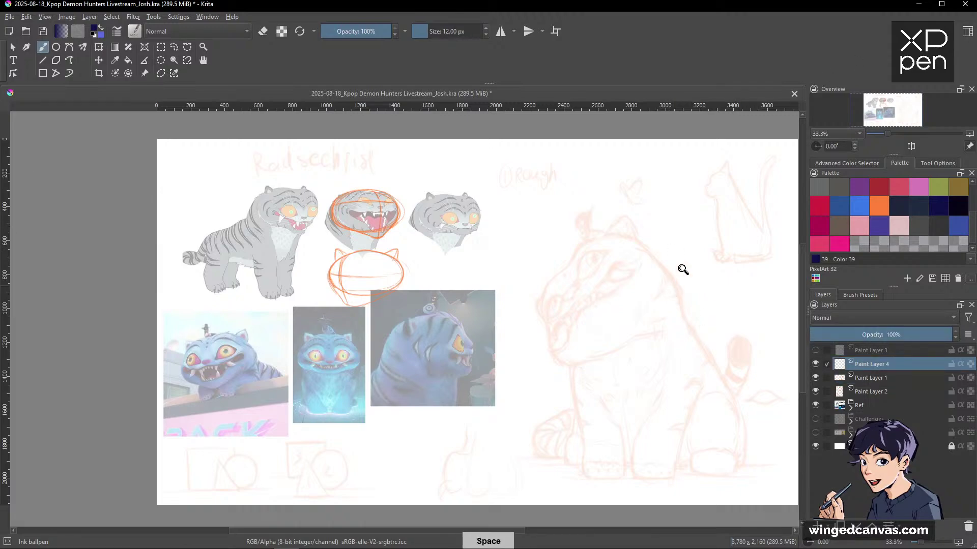
mouse_move(681, 273)
mouse_down()
mouse_move(708, 214)
mouse_move(756, 290)
mouse_up()
key(bracketright)
key(bracketright)
key(bracketright)
key(bracketright)
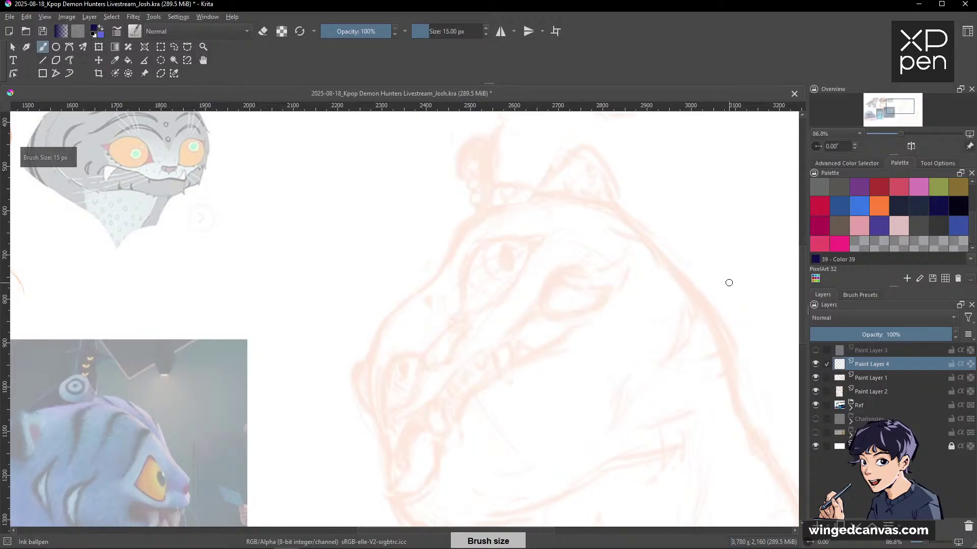
key(space)
drag(705, 248, 507, 478)
key(bracketleft)
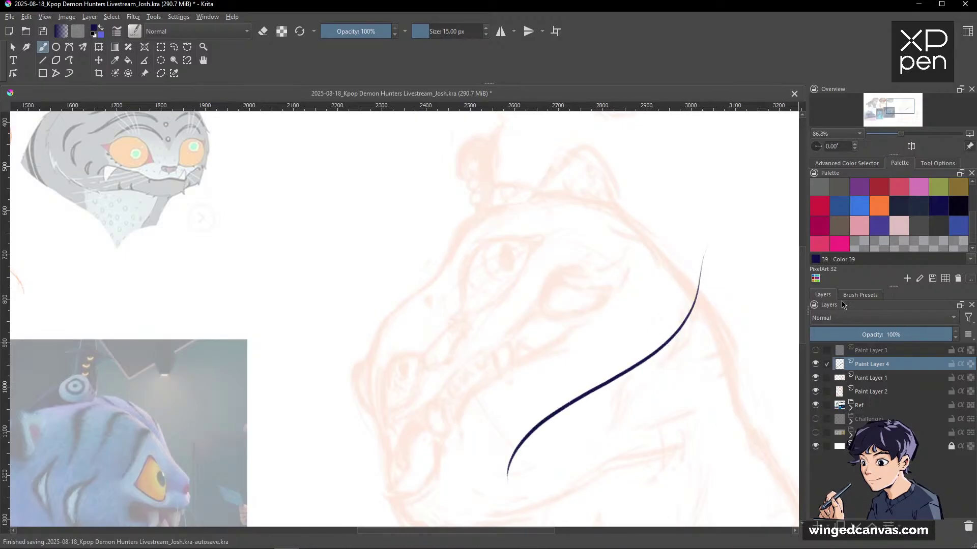
drag(616, 289, 451, 491)
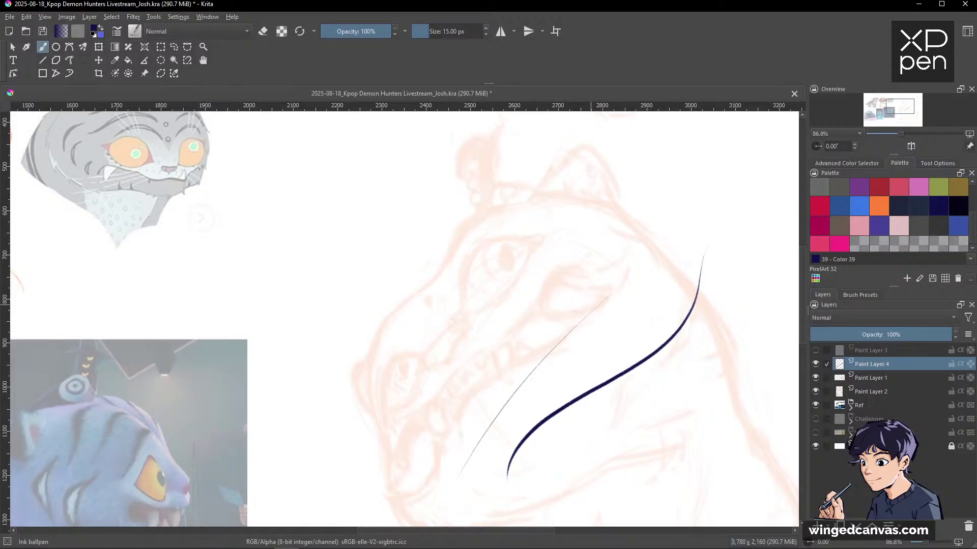
drag(657, 213, 448, 494)
key(Delete)
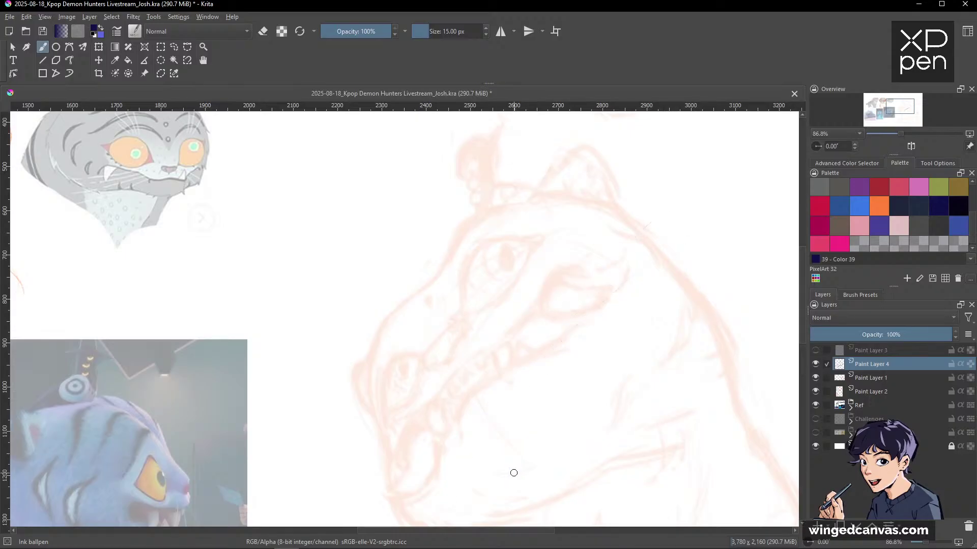
Set the brush size to 11 px and ink the tiger's forehead contour from above the snout to the top of the head.
key(bracketleft)
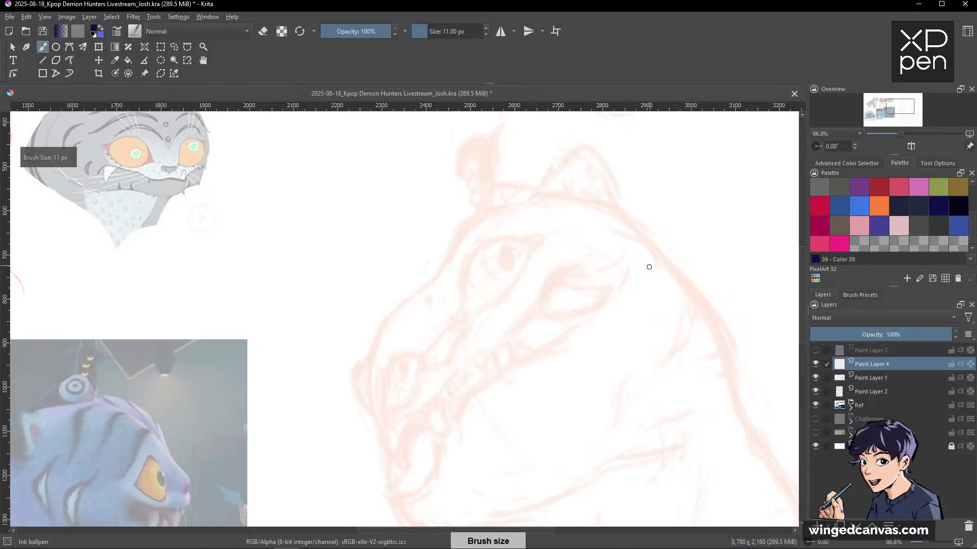
mouse_move(648, 267)
mouse_down()
mouse_move(724, 279)
mouse_move(638, 341)
mouse_up()
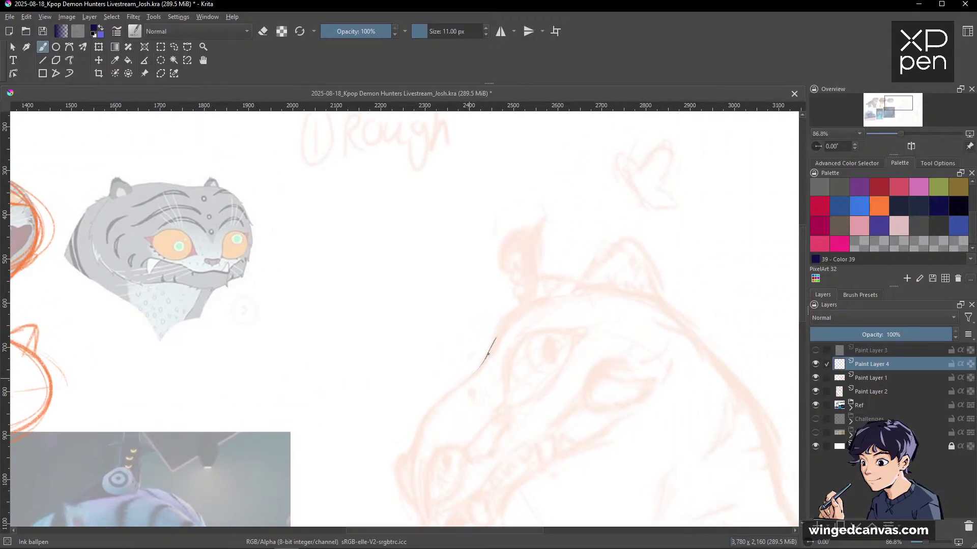
mouse_move(492, 342)
mouse_down()
mouse_move(507, 320)
mouse_move(573, 289)
mouse_move(662, 323)
mouse_up()
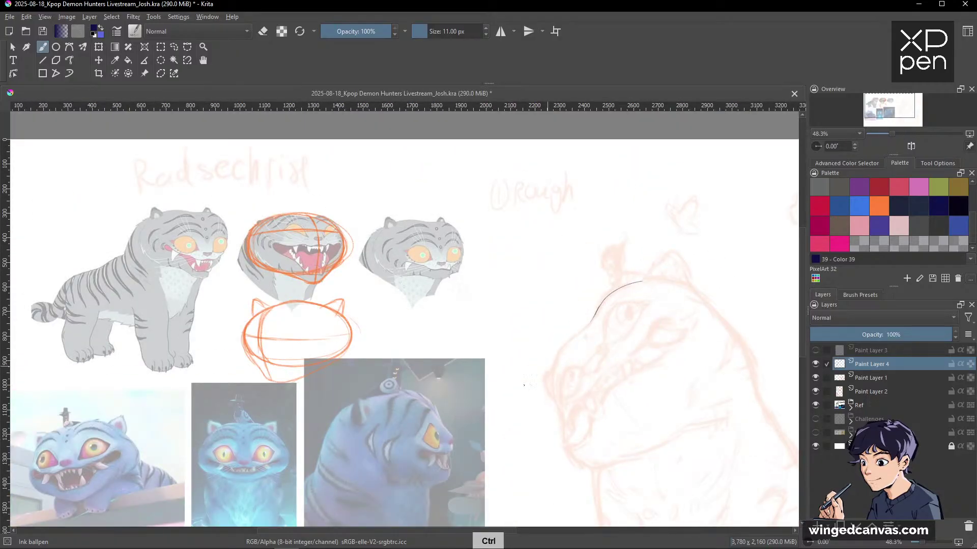
Examine the blue tiger reference images and compare their head shape with the rough sketch.
drag(469, 434, 634, 306)
mouse_move(466, 336)
mouse_down()
mouse_move(504, 284)
mouse_move(656, 280)
mouse_up()
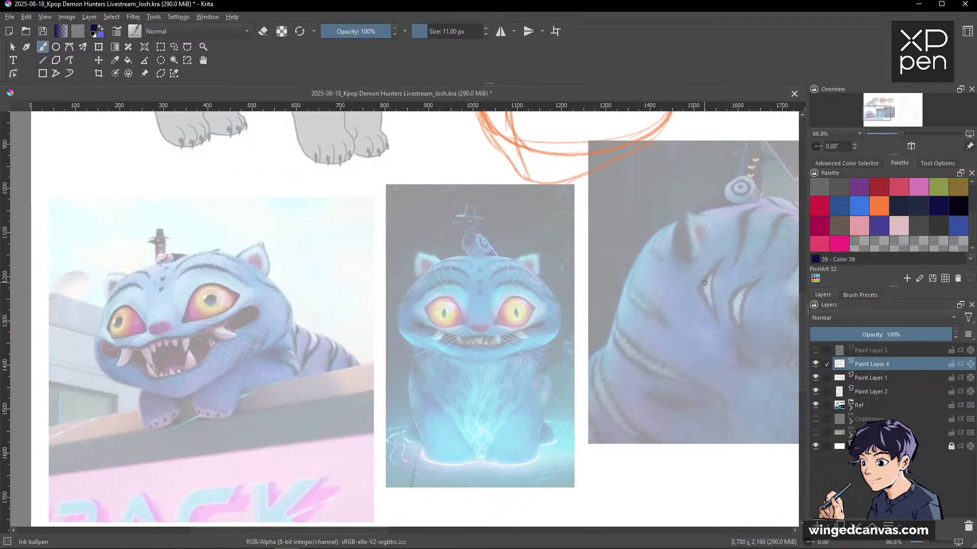
drag(717, 313, 316, 448)
drag(746, 331, 445, 496)
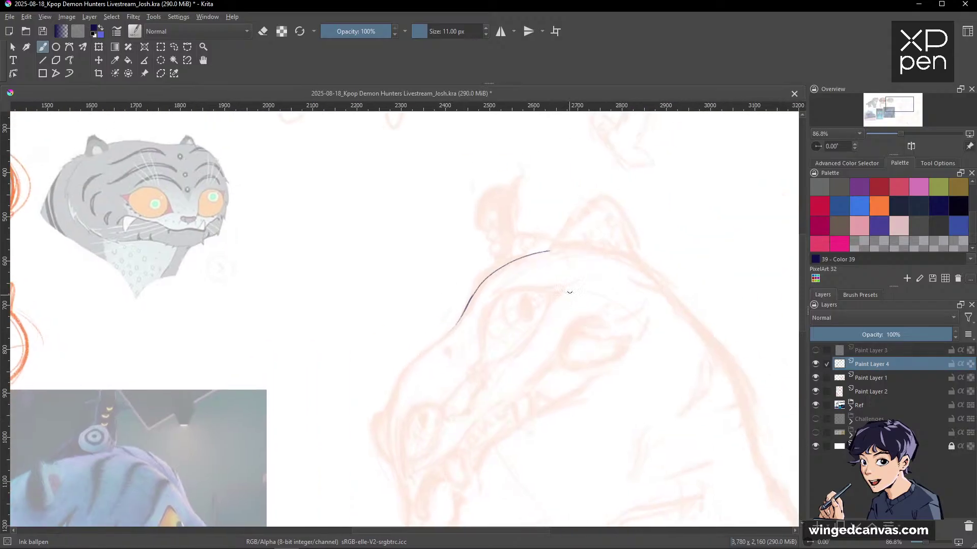
scroll(506, 298, down, 2)
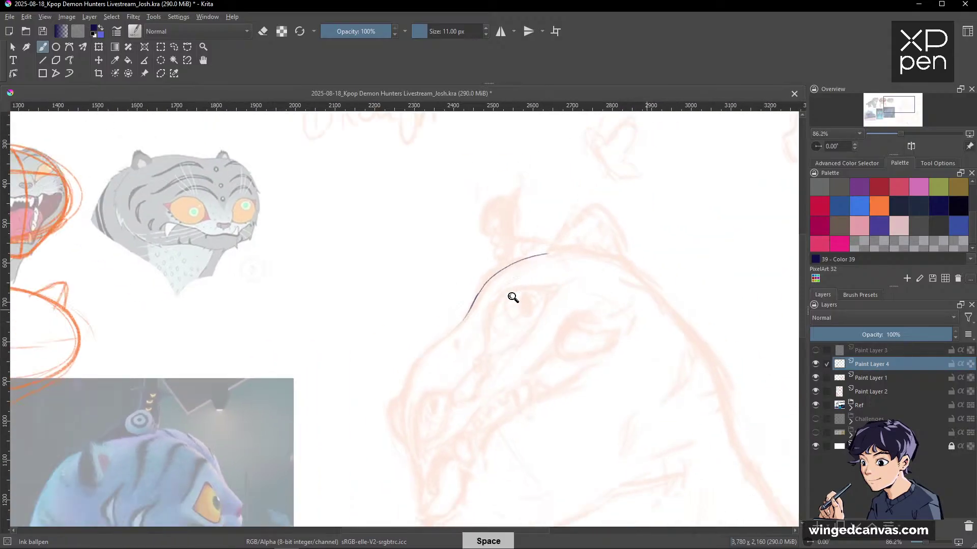
scroll(508, 302, up, 3)
drag(663, 202, 649, 309)
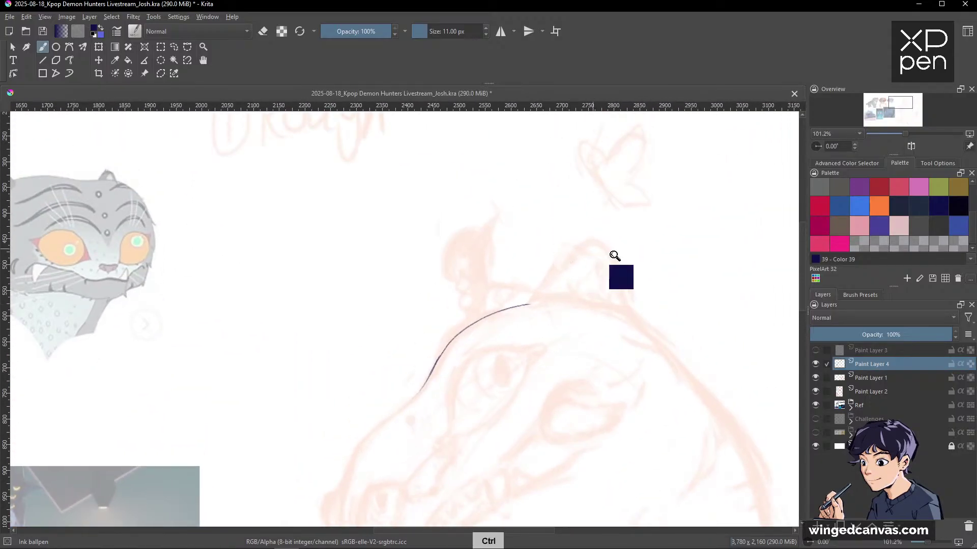
scroll(611, 265, down, 2)
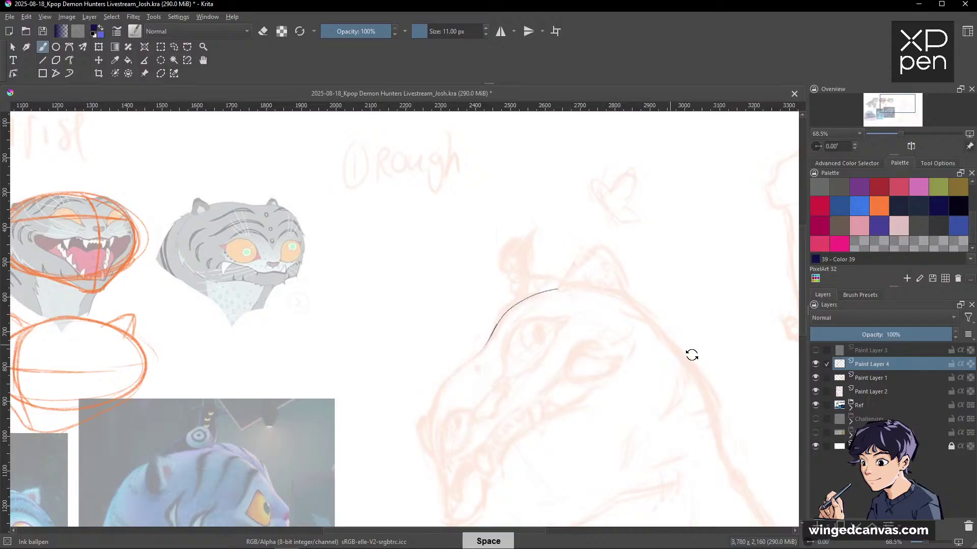
Rotate the canvas and extend the inked head contour over the crown to the base of the ear.
drag(691, 353, 632, 312)
scroll(537, 335, up, 3)
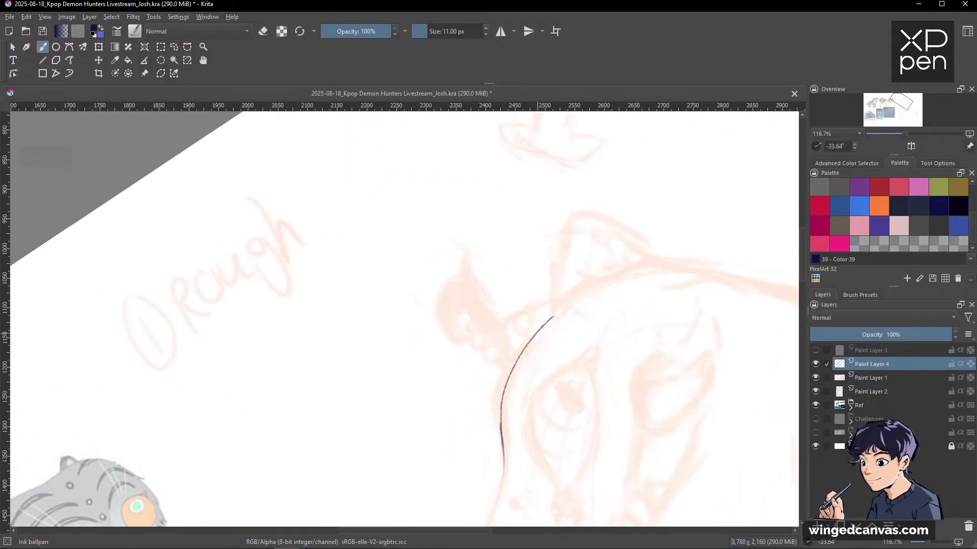
drag(553, 318, 591, 286)
mouse_move(556, 312)
mouse_down()
mouse_move(583, 292)
mouse_move(544, 323)
mouse_up()
mouse_move(731, 234)
mouse_down()
mouse_move(555, 506)
mouse_move(542, 246)
mouse_up()
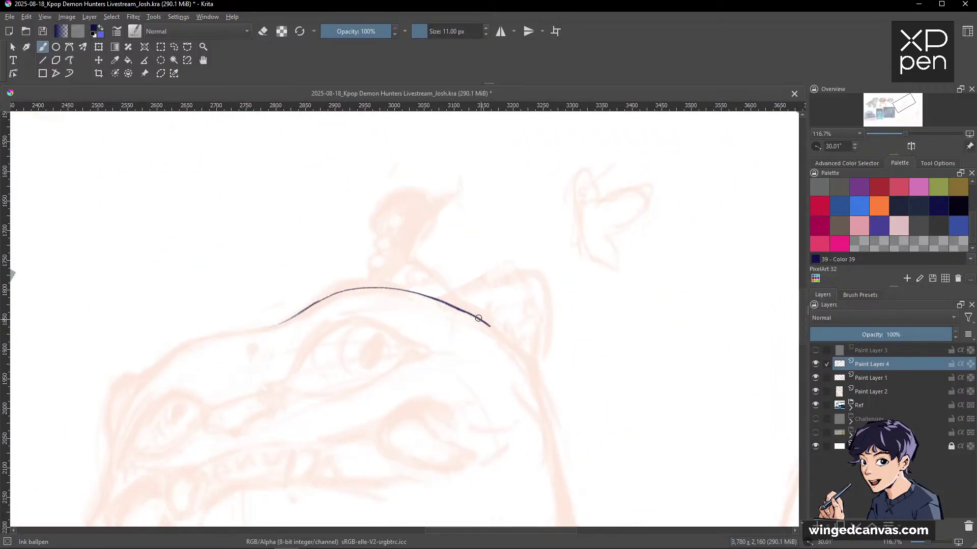
key(e)
key(e)
Ink the back of the tiger's head in one long curve from the ear base down to the neck.
key(space)
mouse_move(512, 349)
mouse_down()
mouse_move(669, 212)
mouse_move(572, 179)
mouse_up()
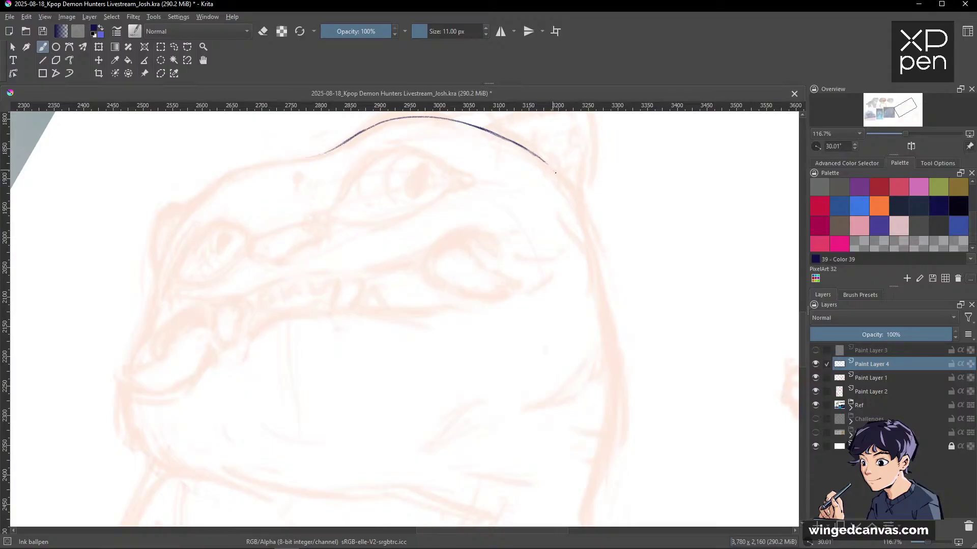
mouse_move(556, 173)
mouse_down()
mouse_move(578, 216)
mouse_move(610, 346)
mouse_move(617, 406)
mouse_move(601, 475)
mouse_move(709, 215)
mouse_move(427, 203)
mouse_move(332, 337)
mouse_move(333, 304)
mouse_move(318, 311)
mouse_move(399, 347)
mouse_move(558, 331)
mouse_move(489, 252)
mouse_move(450, 168)
mouse_up()
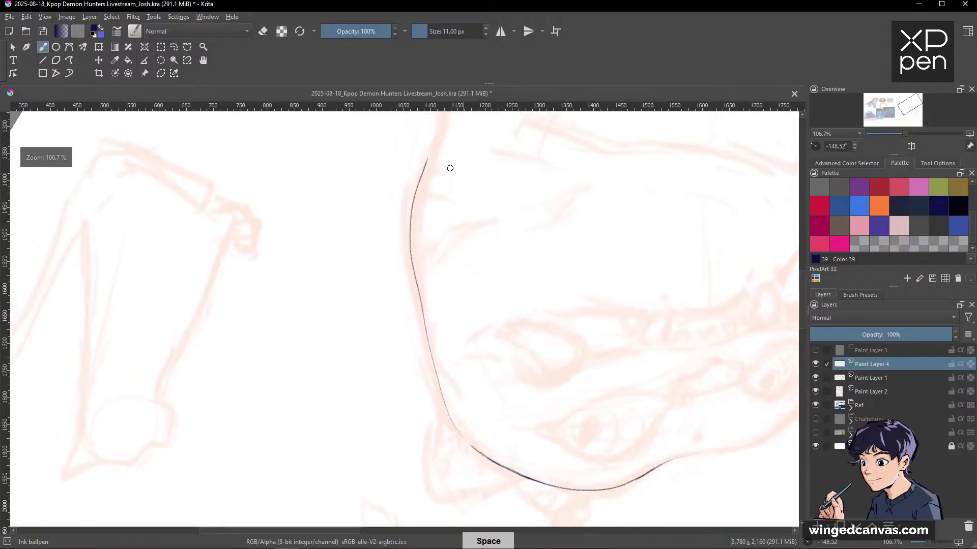
Set the brush size to 14 px, thicken the contour along the back of the head and neck, and erase the doubled edge.
drag(438, 122, 418, 186)
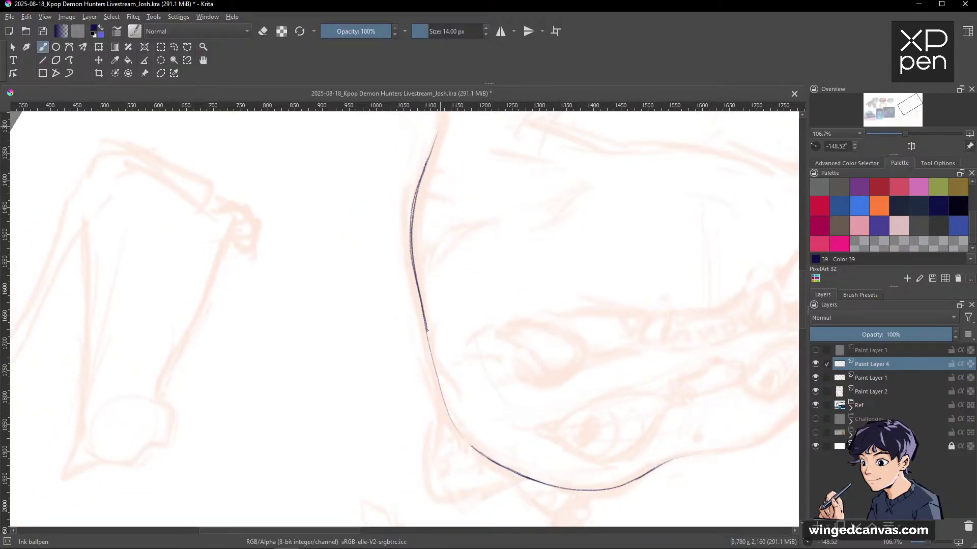
drag(427, 331, 448, 408)
key(e)
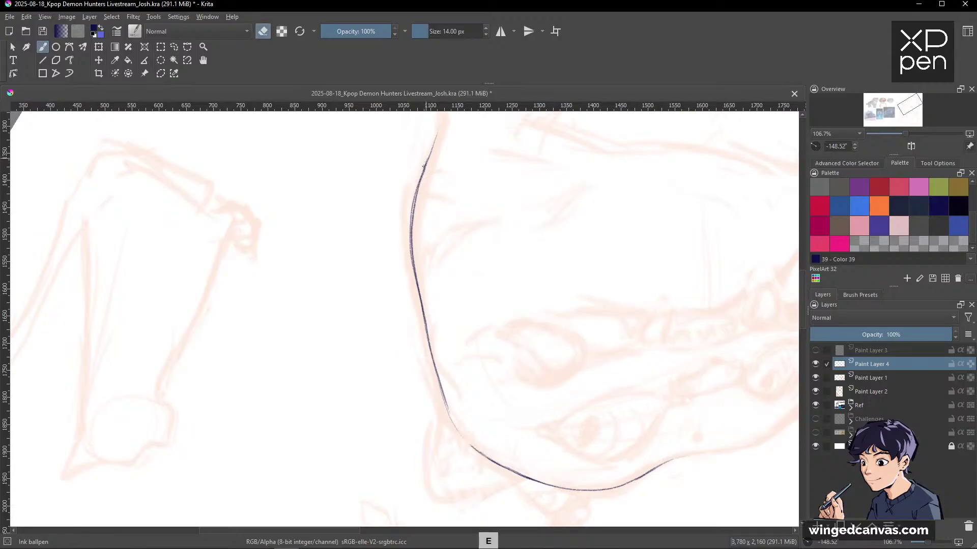
drag(412, 206, 416, 267)
key(e)
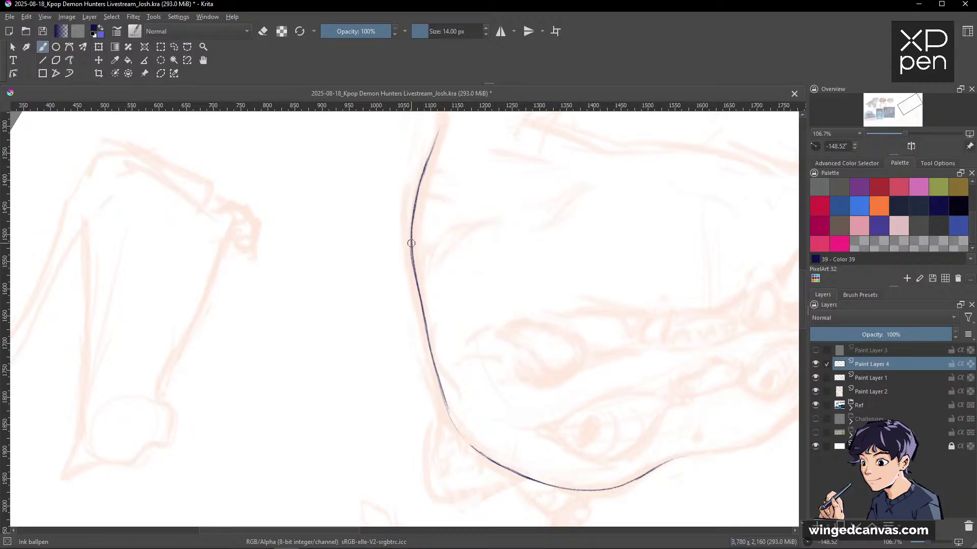
Straighten the canvas rotation and ink thin outlines for both sides of the tiger's pointed ear.
drag(655, 213, 292, 502)
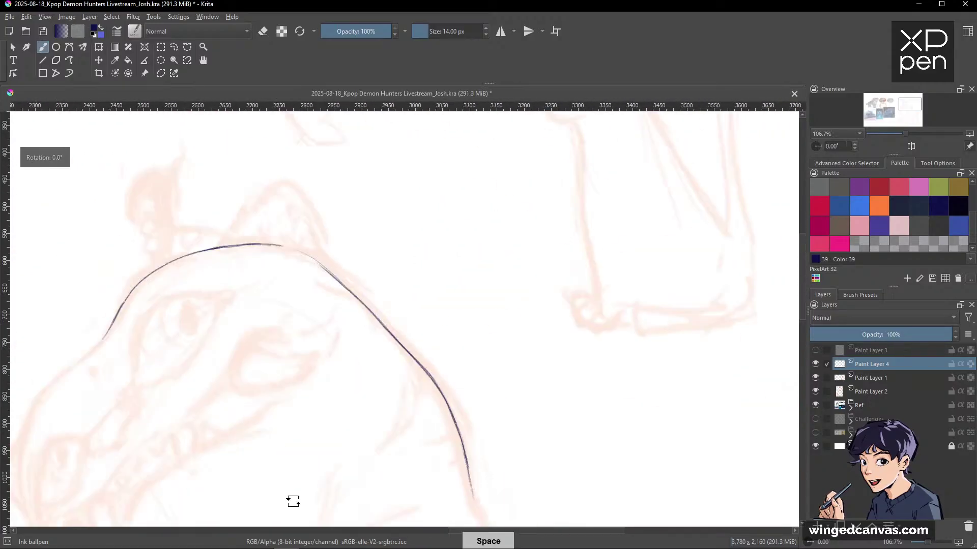
drag(593, 350, 645, 291)
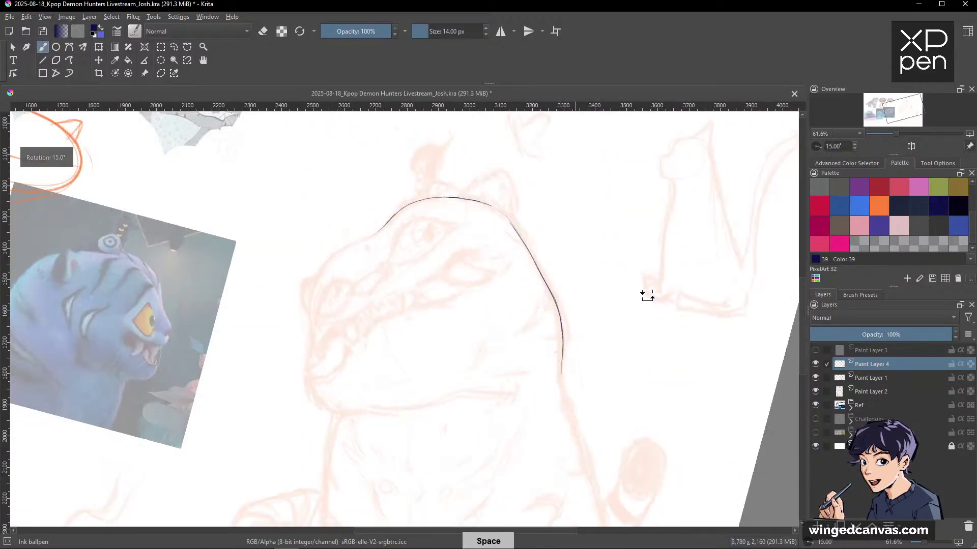
mouse_move(655, 335)
mouse_down()
mouse_move(666, 300)
mouse_move(678, 306)
mouse_move(589, 262)
mouse_move(589, 212)
mouse_move(512, 243)
mouse_up()
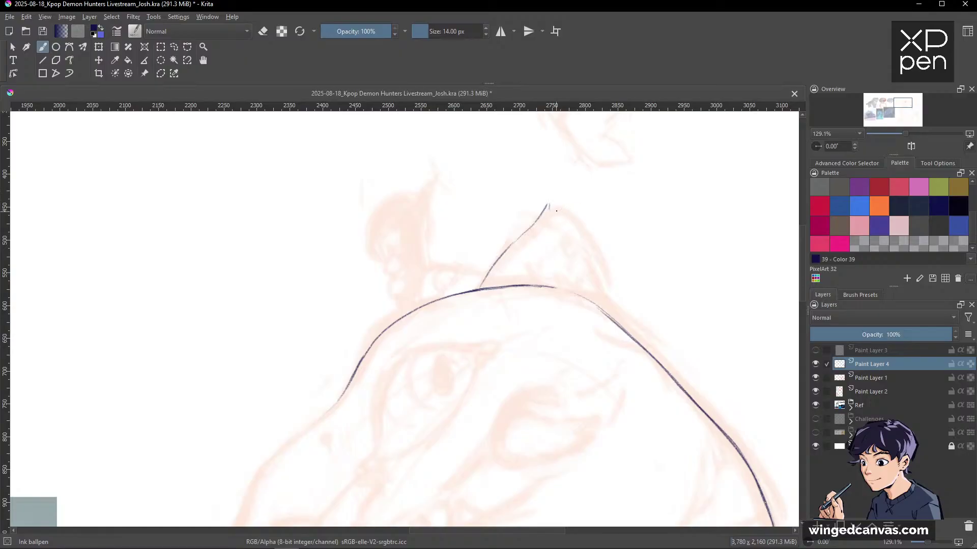
mouse_move(574, 209)
mouse_down()
mouse_move(573, 199)
mouse_move(607, 310)
mouse_up()
mouse_move(663, 164)
mouse_down()
mouse_move(649, 305)
mouse_move(701, 246)
mouse_move(671, 207)
mouse_move(693, 186)
mouse_move(672, 203)
mouse_up()
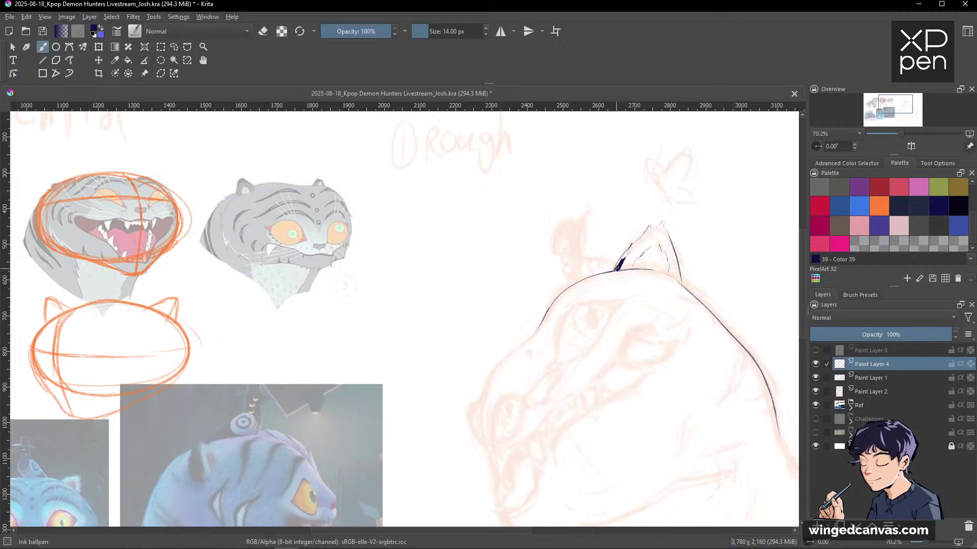
Thicken both edges and the tip of the ear with short tapered dark blue strokes.
mouse_move(632, 250)
mouse_down()
mouse_move(621, 261)
mouse_move(650, 227)
mouse_up()
drag(648, 231, 654, 225)
drag(672, 246, 672, 239)
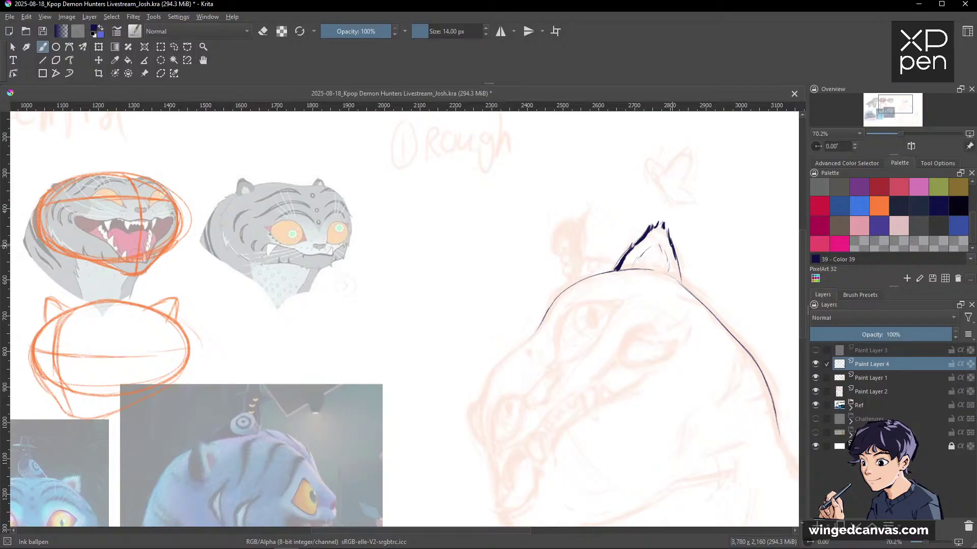
drag(671, 252, 680, 279)
Ink the snout contour as a rounded curve from the lower forehead down to the nose.
drag(728, 232, 669, 322)
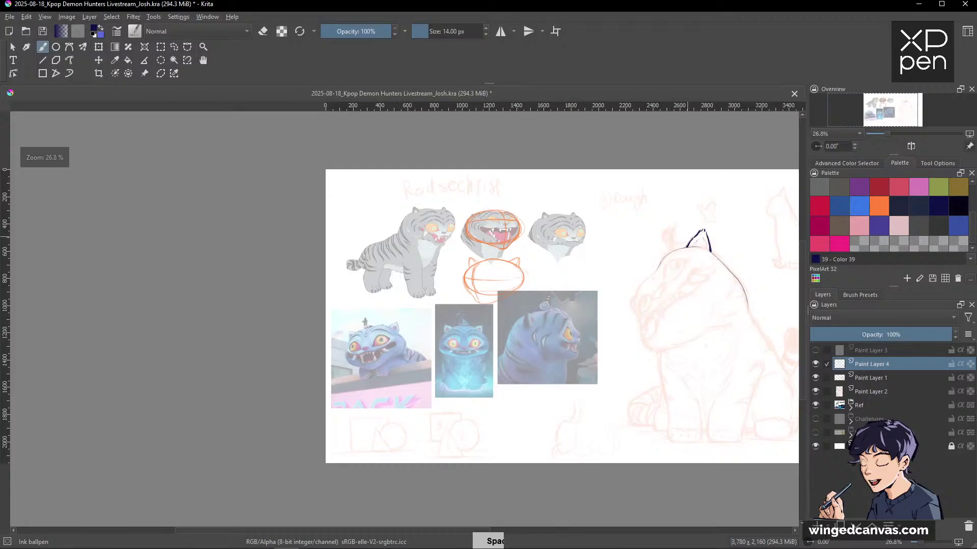
drag(678, 244, 726, 186)
drag(595, 311, 571, 332)
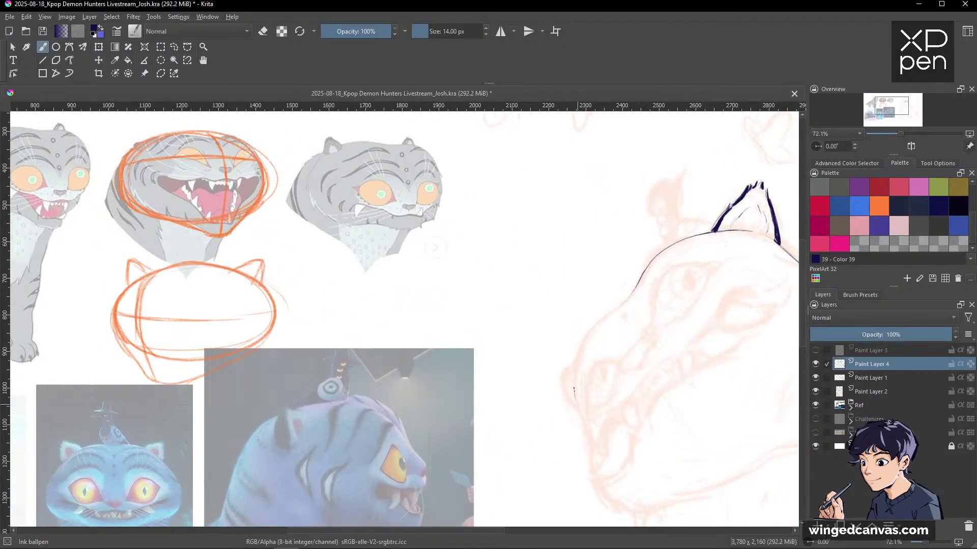
drag(576, 362, 589, 335)
drag(649, 273, 580, 322)
Smooth the joint between the forehead and snout lines by thickening it and erasing the stray bump.
key(e)
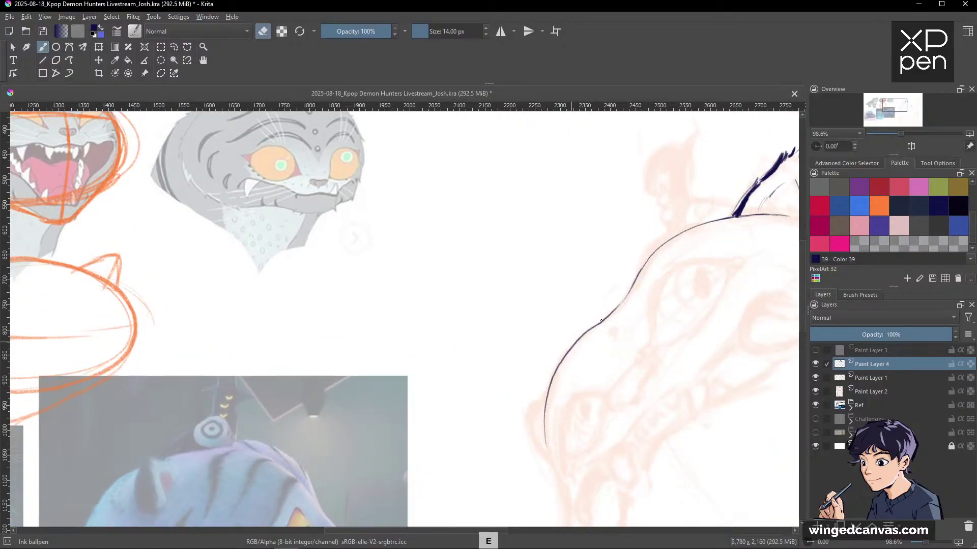
key(e)
drag(722, 349, 640, 240)
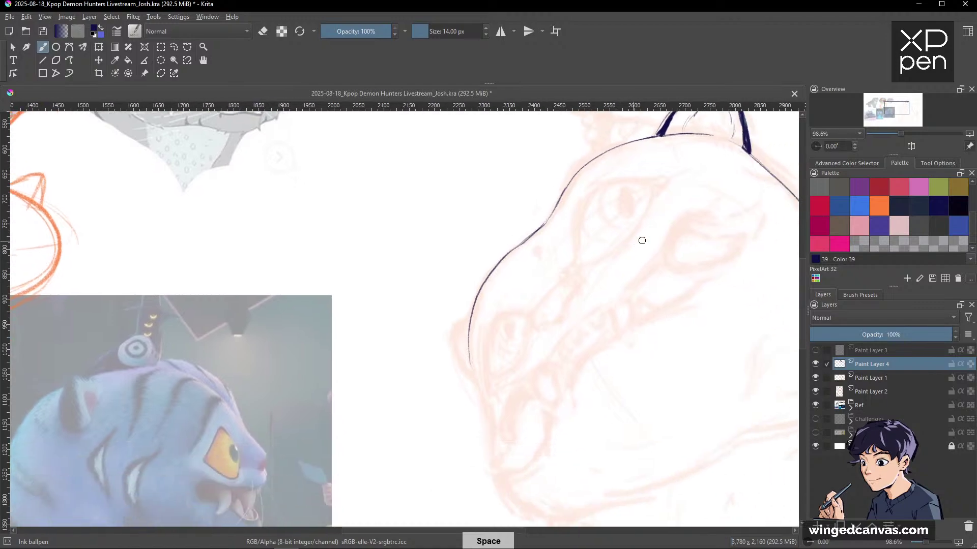
key(e)
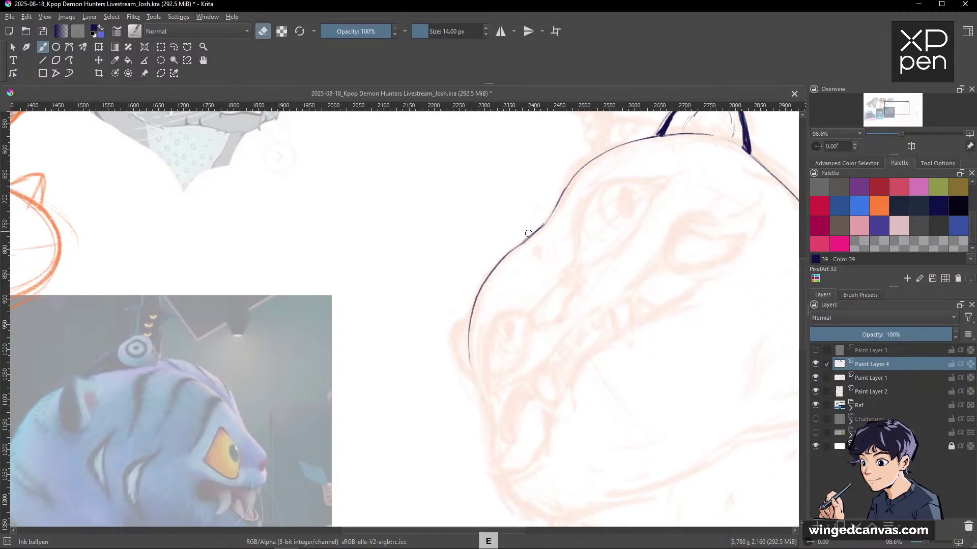
key(space)
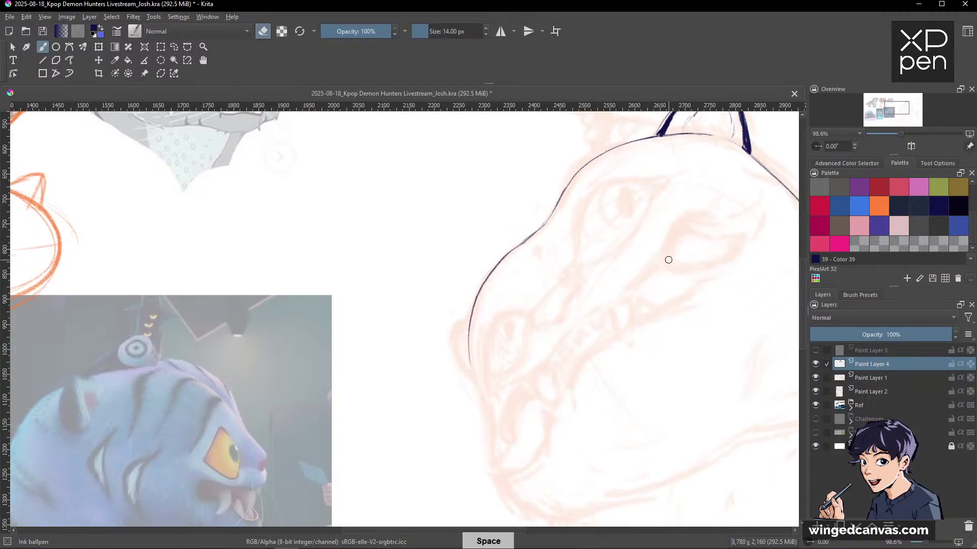
Ink the front of the muzzle from the nose down around the chin, and thin the stroke's end with the eraser.
drag(548, 326, 551, 203)
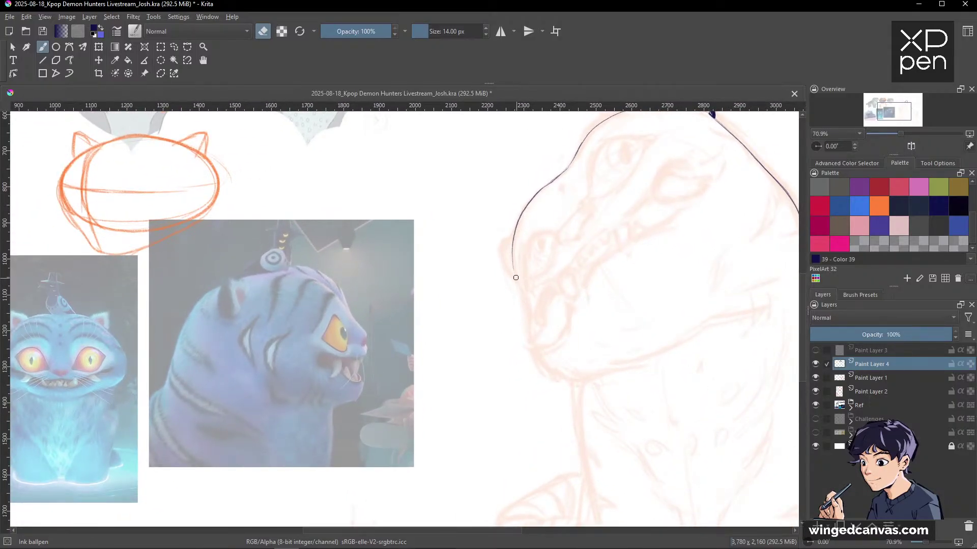
key(e)
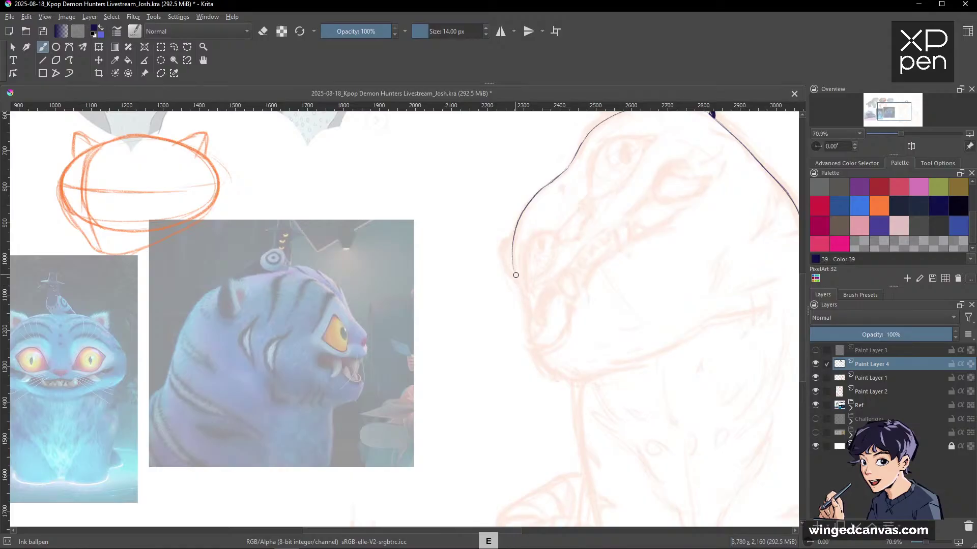
mouse_move(514, 274)
mouse_down()
mouse_move(534, 351)
mouse_move(576, 381)
mouse_up()
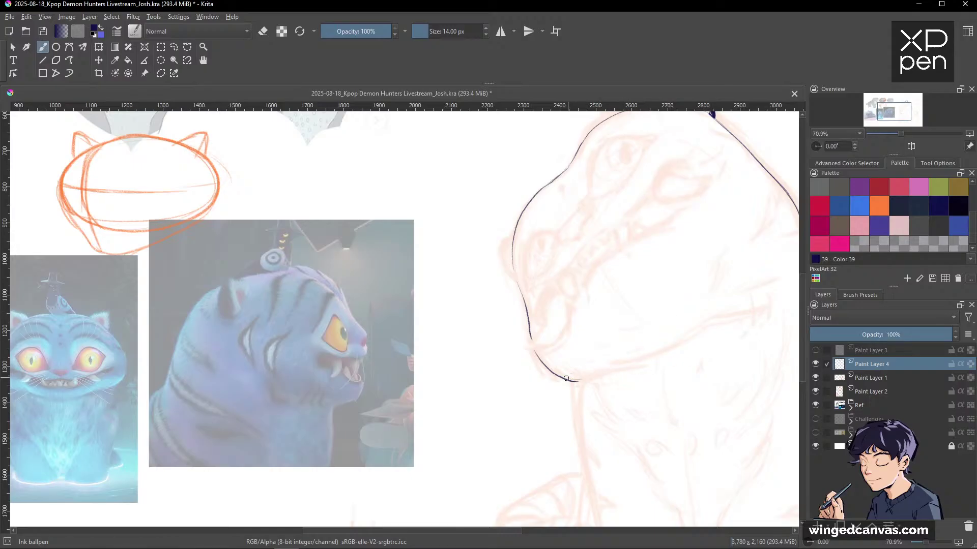
key(e)
drag(569, 377, 570, 376)
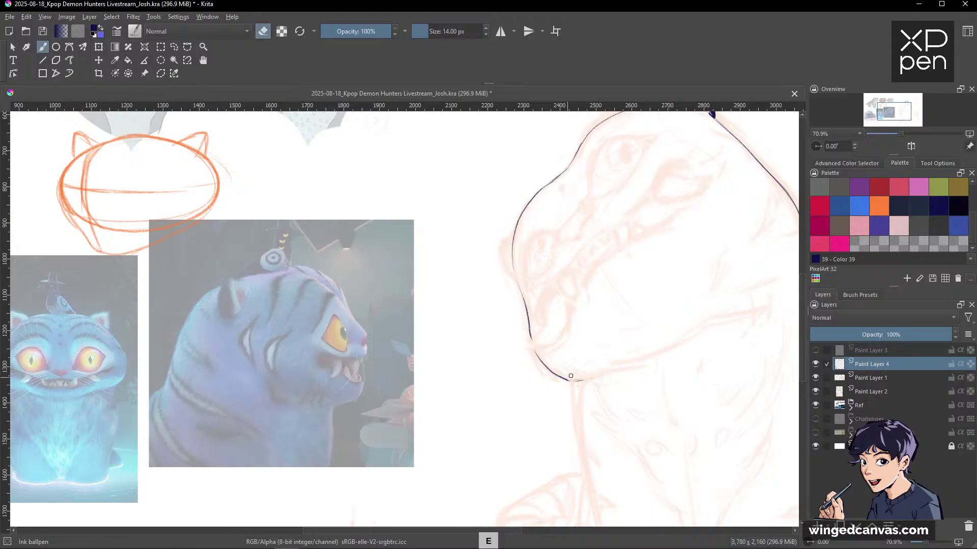
key(e)
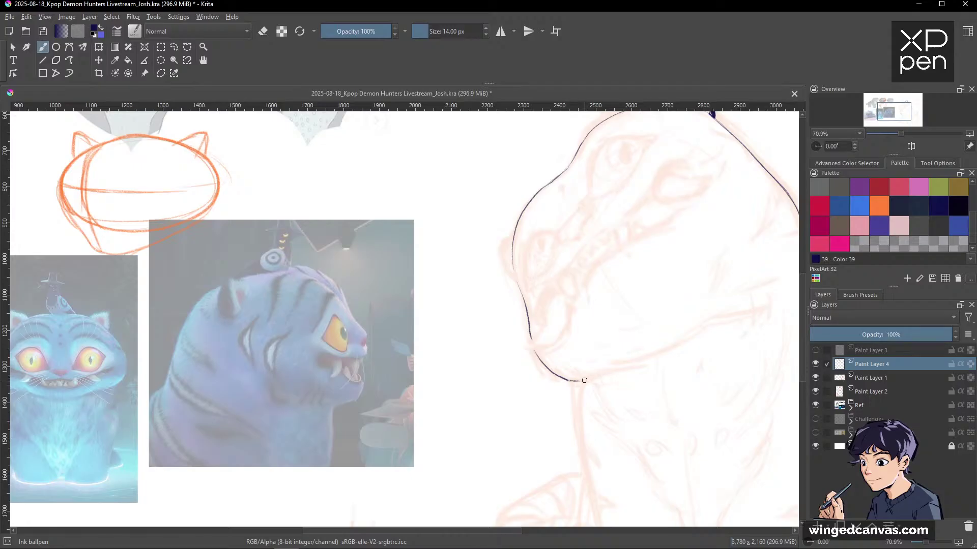
Ink the underside of the jaw from the chin back across the cheek towards the neck.
drag(578, 380, 692, 334)
drag(717, 333, 706, 348)
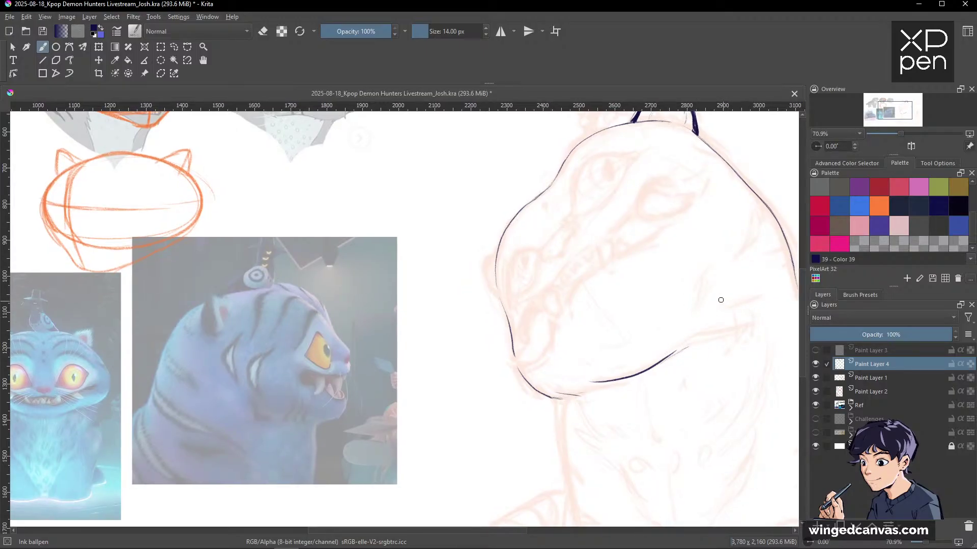
drag(719, 300, 715, 307)
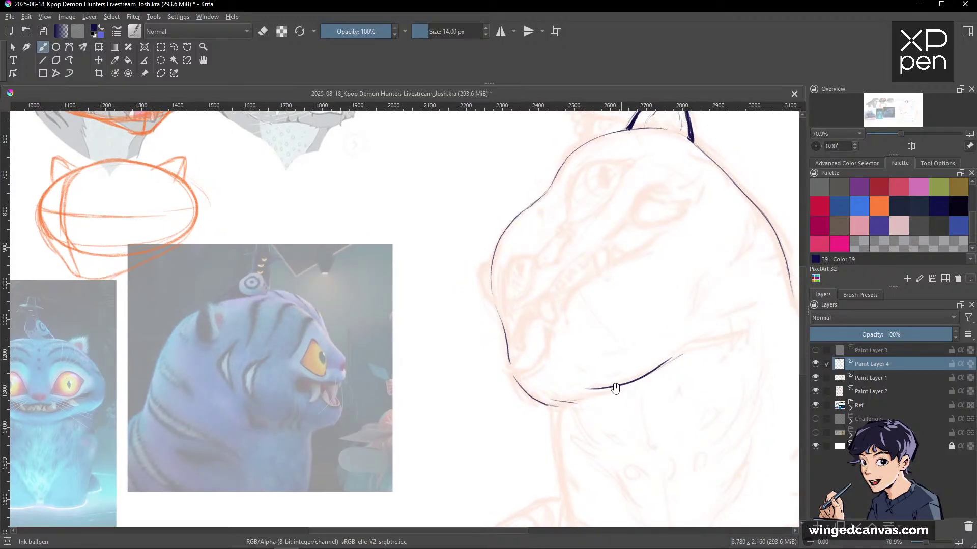
key(space)
key(space)
drag(752, 285, 712, 289)
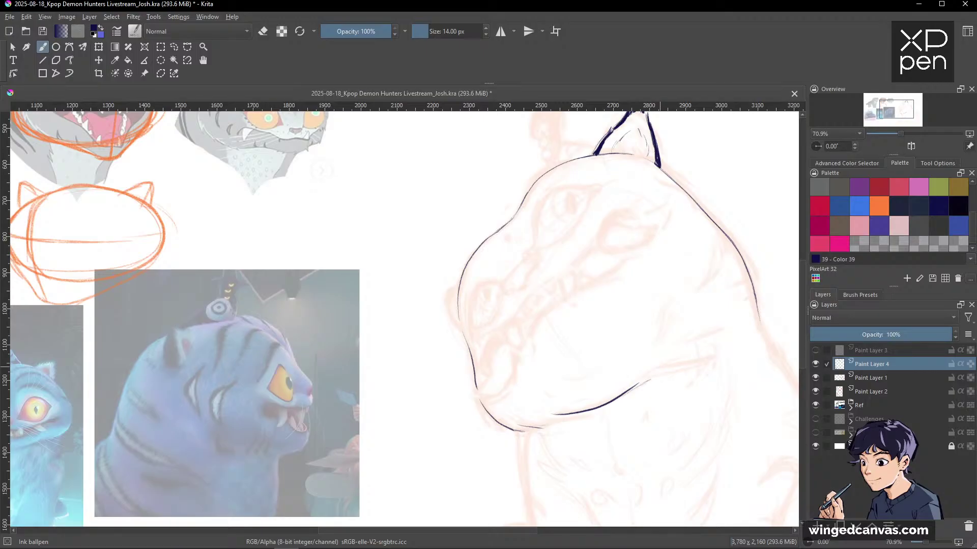
drag(659, 361, 725, 349)
Ink the front edge of the chest below the chin and the outer edge of the left front leg down to the paw.
mouse_move(724, 279)
mouse_down()
mouse_move(700, 344)
mouse_move(718, 342)
mouse_move(673, 285)
mouse_move(676, 270)
mouse_up()
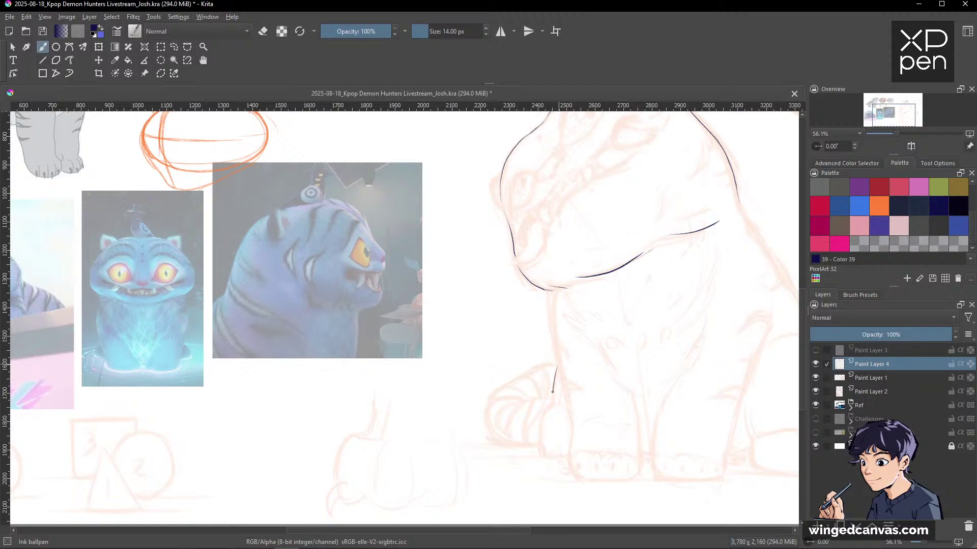
drag(552, 391, 551, 401)
drag(552, 295, 551, 331)
drag(550, 291, 560, 367)
key(space)
mouse_move(572, 438)
mouse_down()
mouse_move(585, 380)
mouse_move(587, 427)
mouse_up()
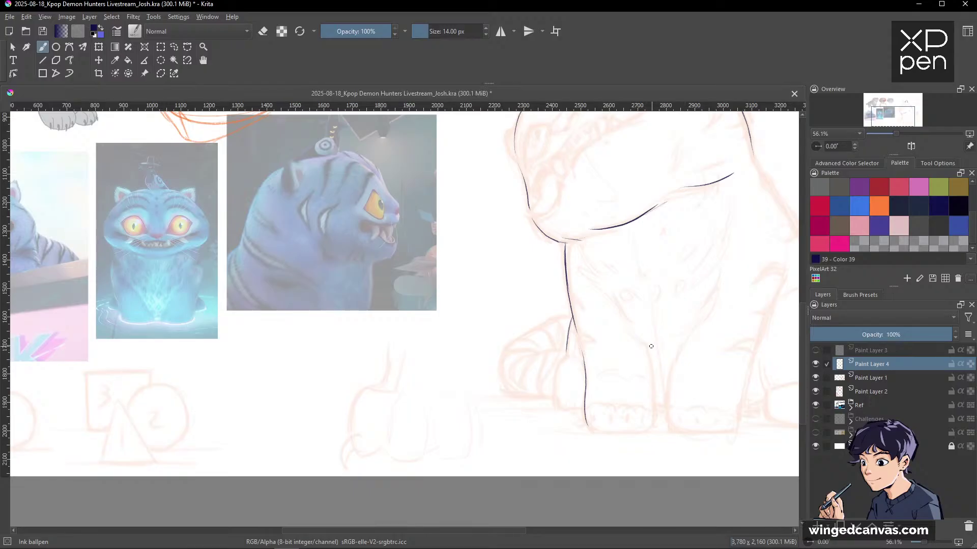
Ink the inner edge of the left front leg and the curved lower chest line that meets its top.
drag(651, 348, 653, 382)
drag(651, 348, 654, 381)
key(space)
mouse_move(719, 394)
mouse_down()
mouse_move(641, 446)
mouse_move(627, 443)
mouse_up()
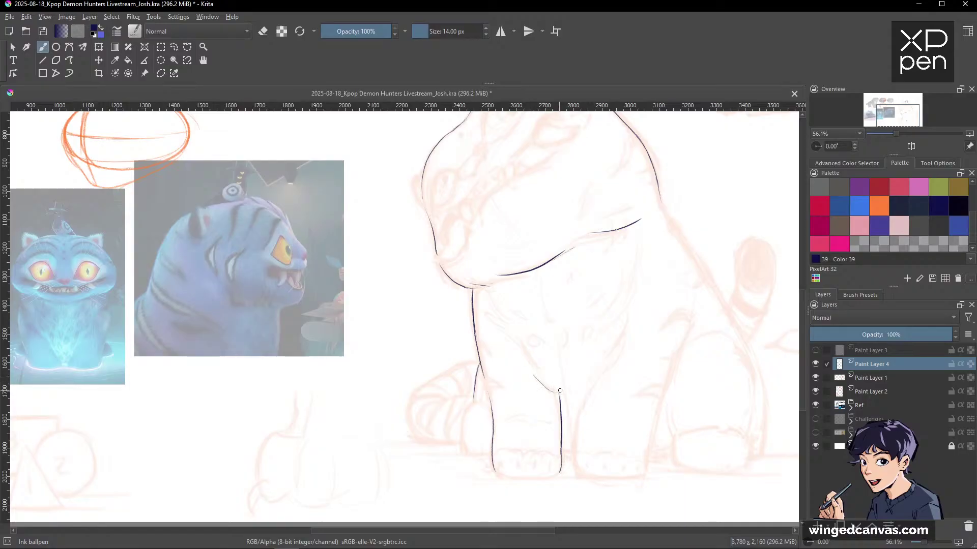
drag(533, 376, 559, 394)
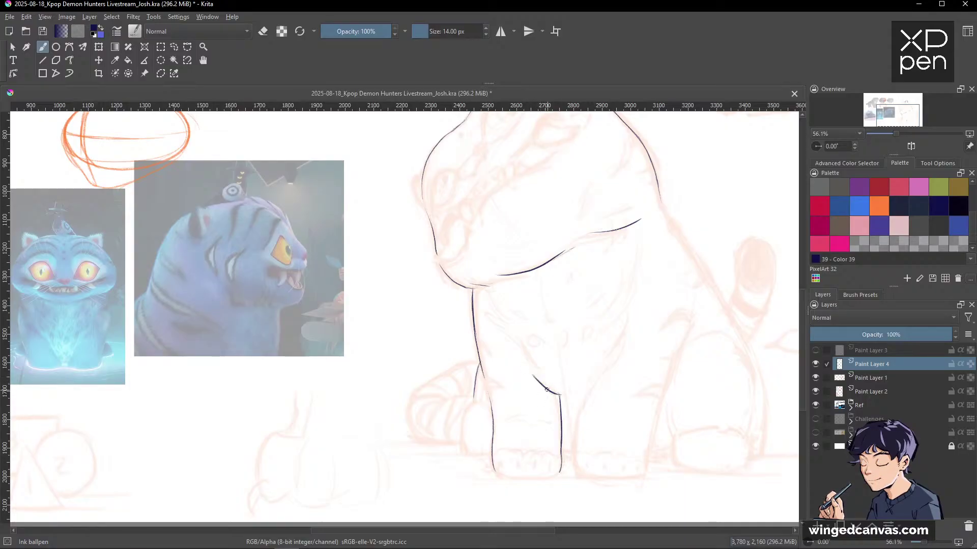
Ink the inner edge of the right front leg and the lower chest line rising above it.
key(space)
drag(668, 312, 671, 297)
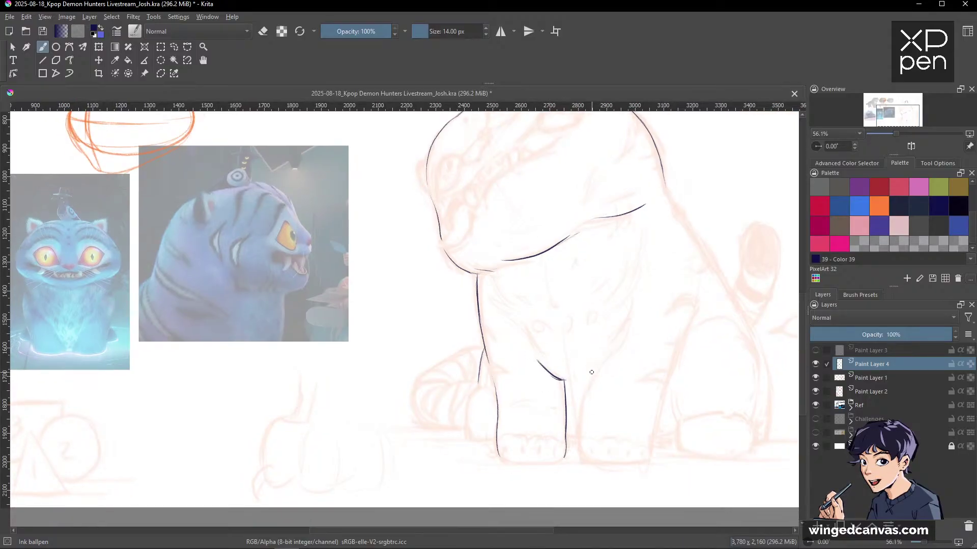
drag(598, 371, 580, 413)
drag(588, 375, 624, 344)
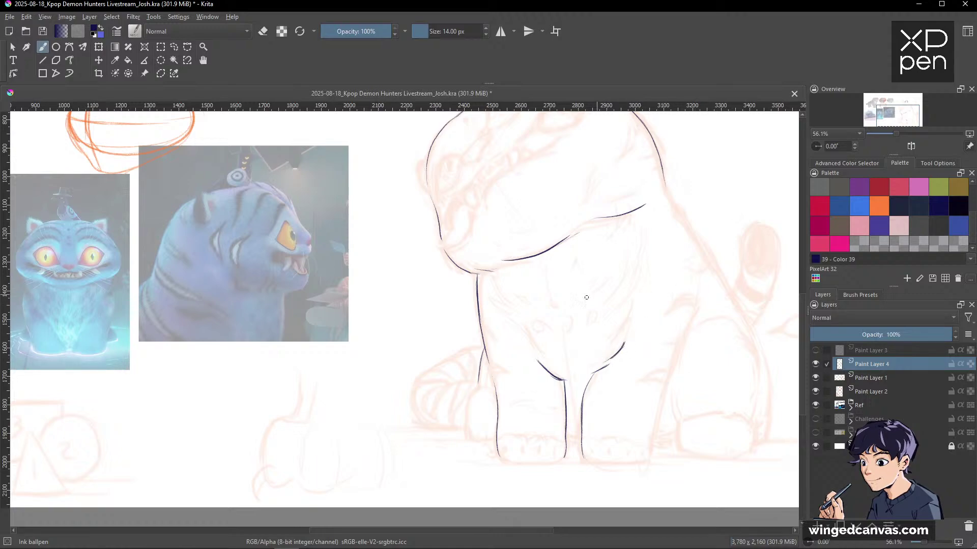
Set the brush size to 15 px and ink tapered fur tufts up both sides of the chest.
key(bracketright)
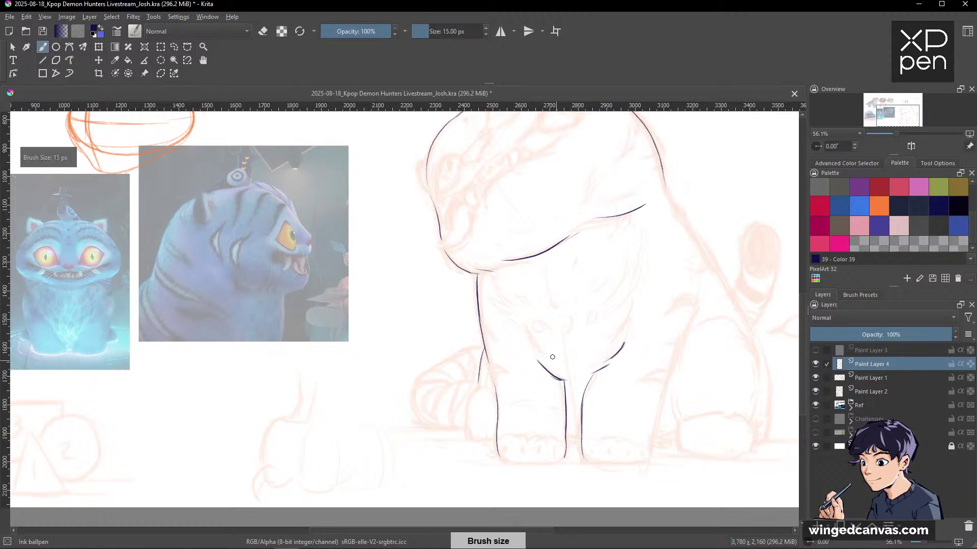
drag(532, 355, 543, 358)
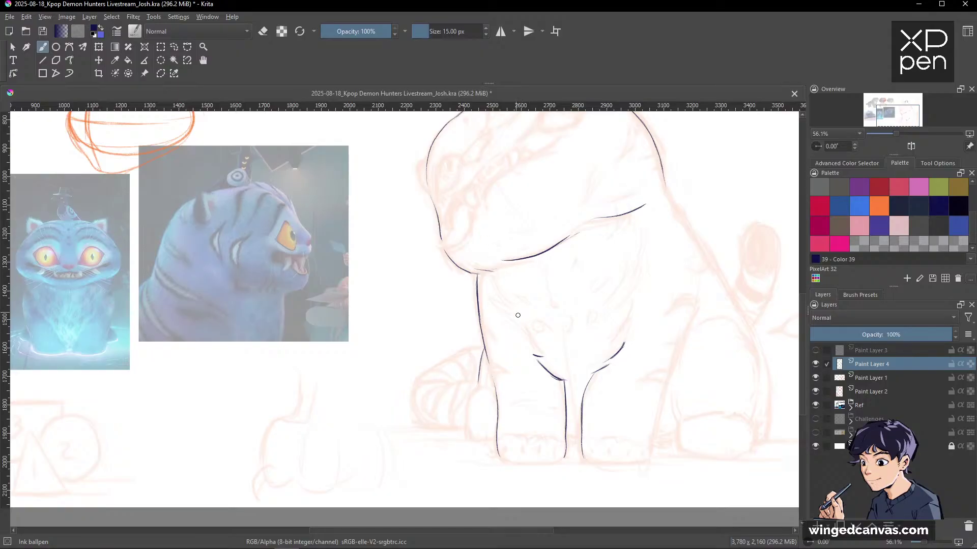
drag(492, 298, 508, 312)
drag(493, 279, 501, 289)
mouse_move(625, 216)
mouse_down()
mouse_move(618, 243)
mouse_move(638, 255)
mouse_move(627, 270)
mouse_up()
drag(632, 305, 618, 347)
mouse_move(514, 322)
mouse_down()
mouse_move(523, 332)
mouse_move(700, 274)
mouse_move(561, 428)
mouse_up()
Ink the undersides of both front paws and the outer edge of the right front leg down to its paw.
mouse_move(574, 348)
mouse_down()
mouse_move(724, 343)
mouse_move(647, 279)
mouse_move(669, 341)
mouse_move(717, 312)
mouse_move(583, 380)
mouse_move(621, 388)
mouse_up()
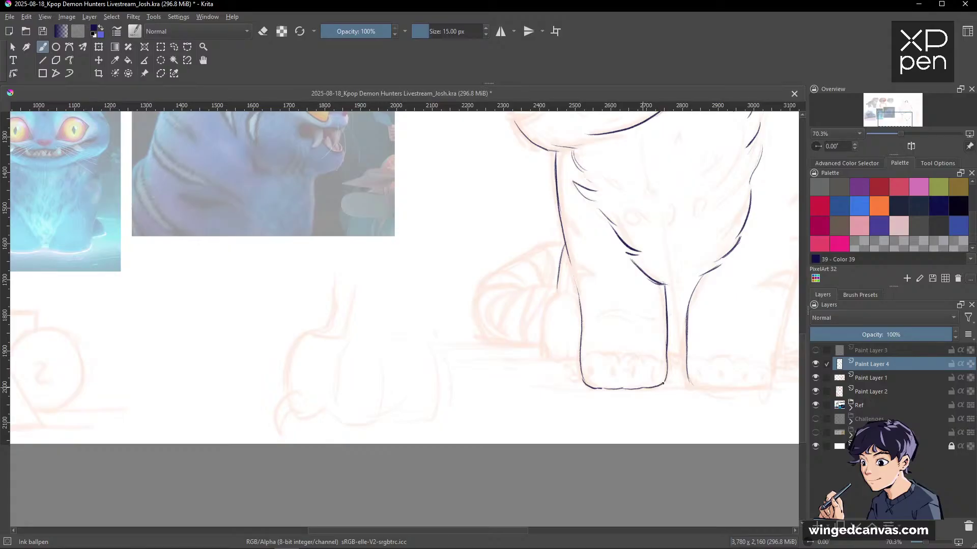
key(space)
drag(731, 379, 584, 398)
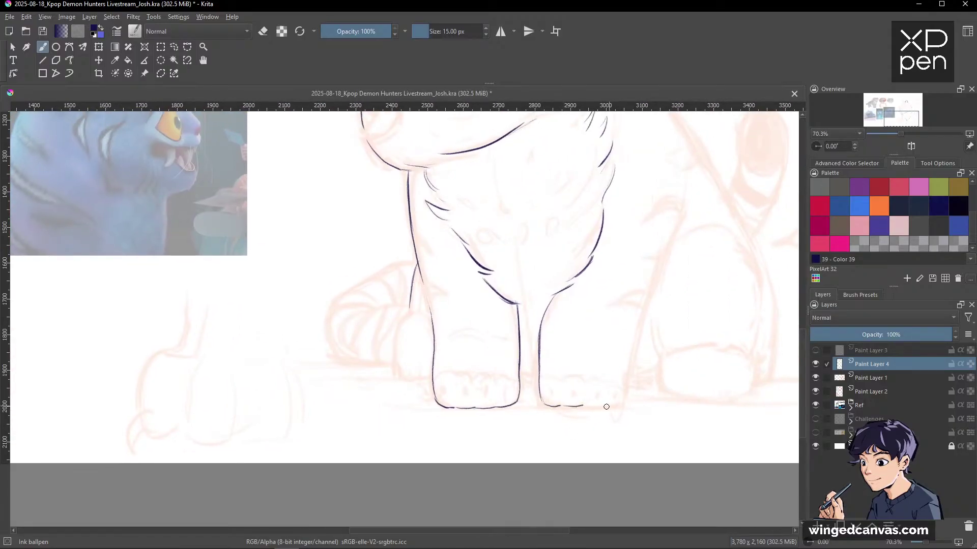
drag(607, 406, 622, 404)
mouse_move(684, 173)
mouse_down()
mouse_move(676, 237)
mouse_move(650, 295)
mouse_up()
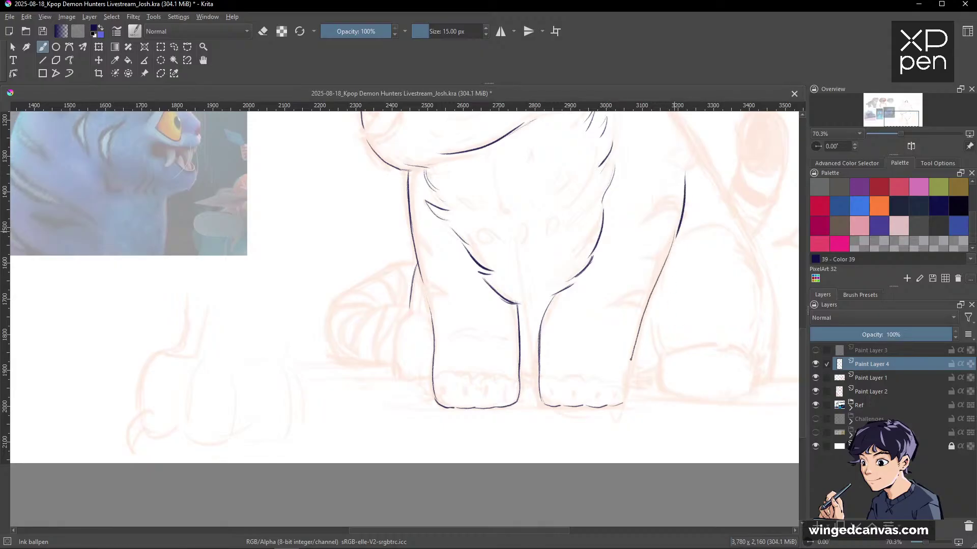
mouse_move(623, 395)
mouse_down()
mouse_move(680, 330)
mouse_move(669, 374)
mouse_up()
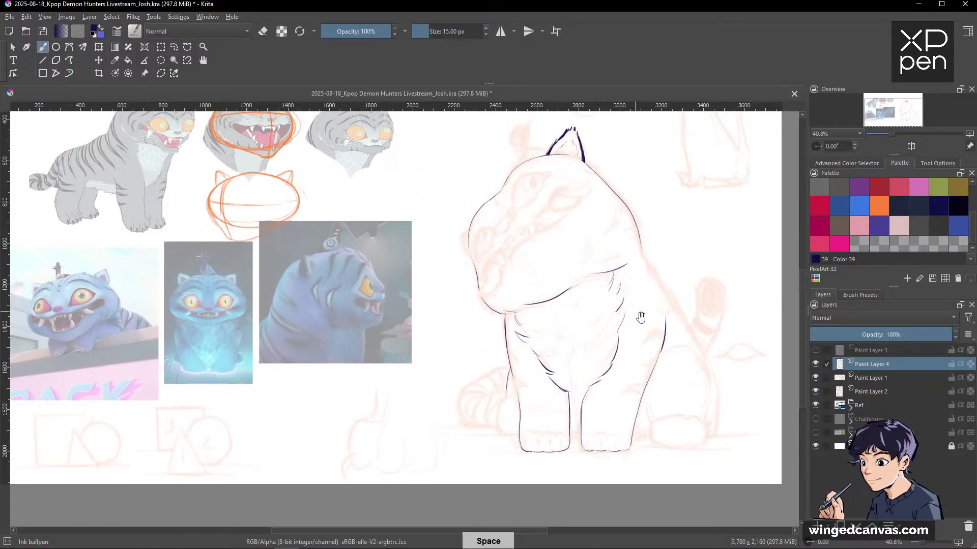
Ink the rounded outline of the small far paw behind the left front leg and close its top edge.
mouse_move(636, 320)
mouse_down()
mouse_move(634, 305)
mouse_move(666, 275)
mouse_up()
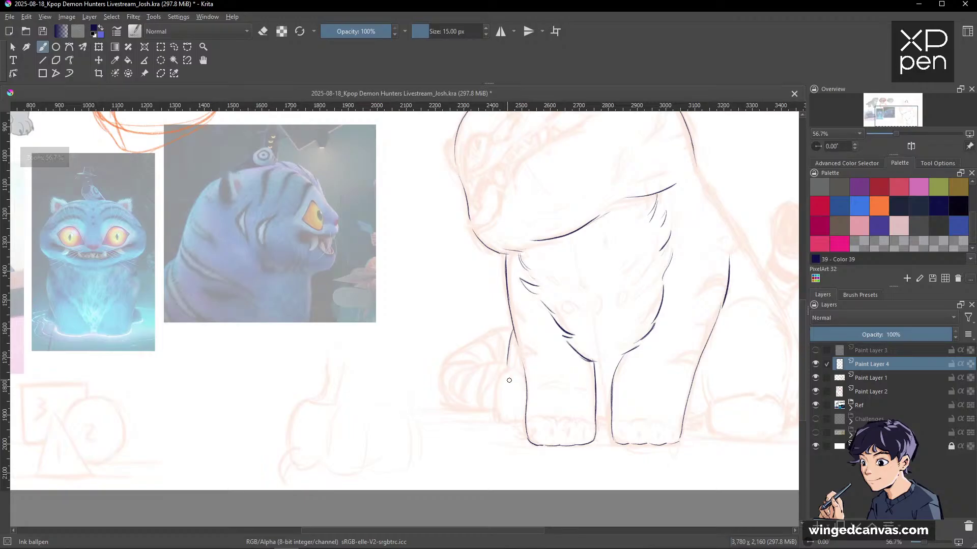
key(space)
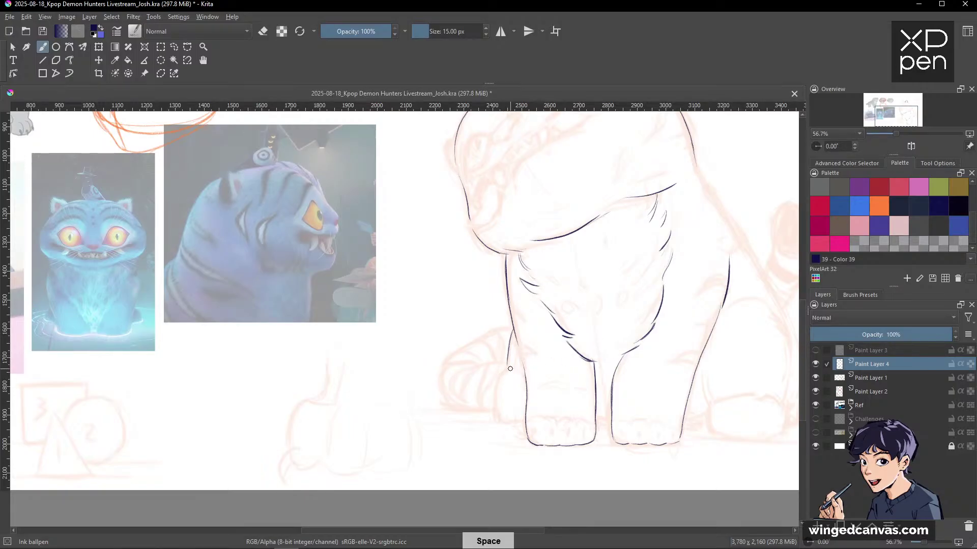
mouse_move(503, 374)
mouse_down()
mouse_move(495, 400)
mouse_move(505, 418)
mouse_up()
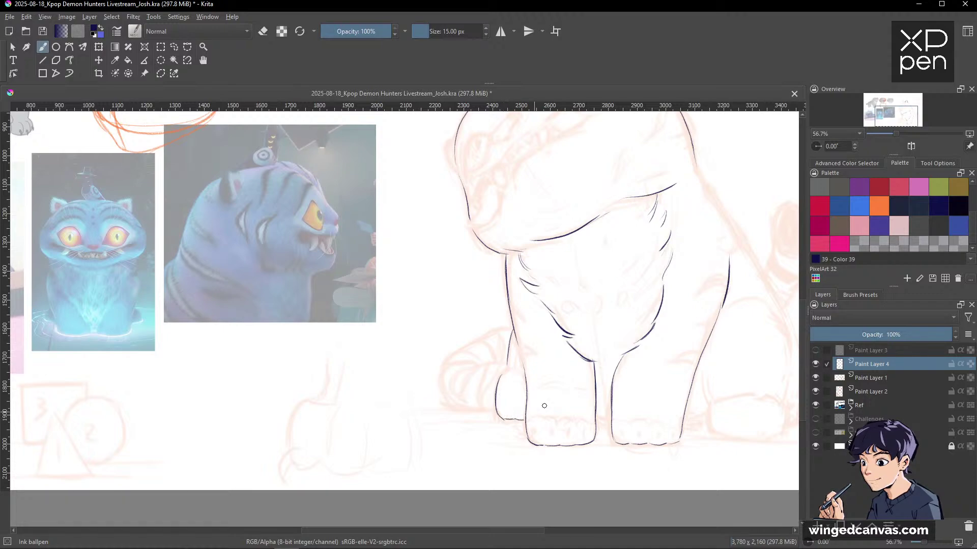
key(space)
drag(598, 422, 609, 416)
drag(512, 370, 525, 375)
Ink the back contour from the base of the neck down around the rump to the ground.
key(space)
drag(716, 343, 621, 421)
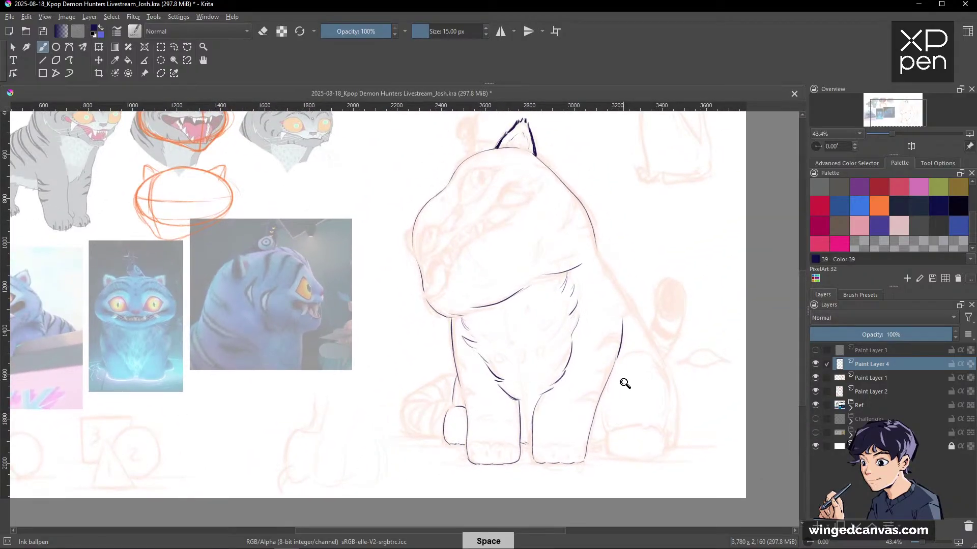
drag(623, 384, 647, 347)
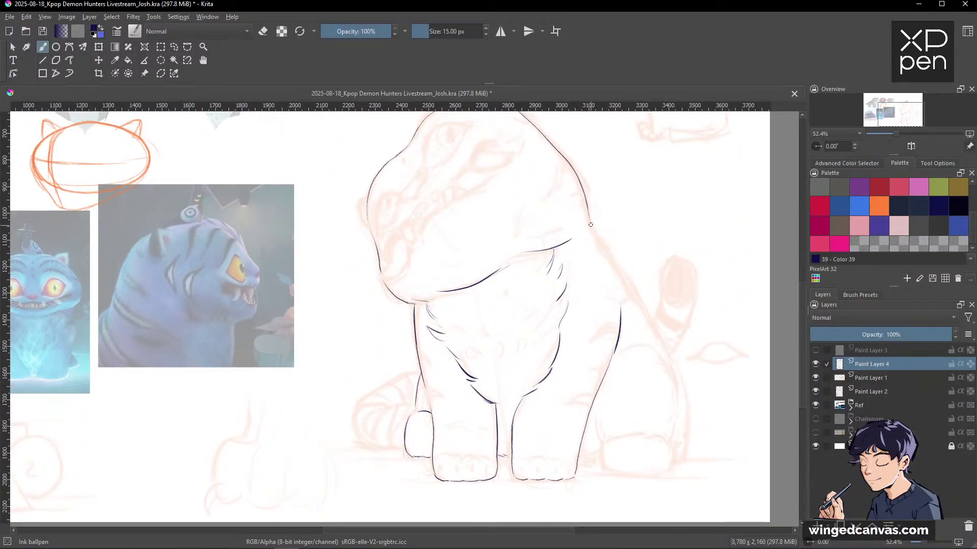
mouse_move(591, 229)
mouse_down()
mouse_move(658, 345)
mouse_move(687, 420)
mouse_move(685, 458)
mouse_up()
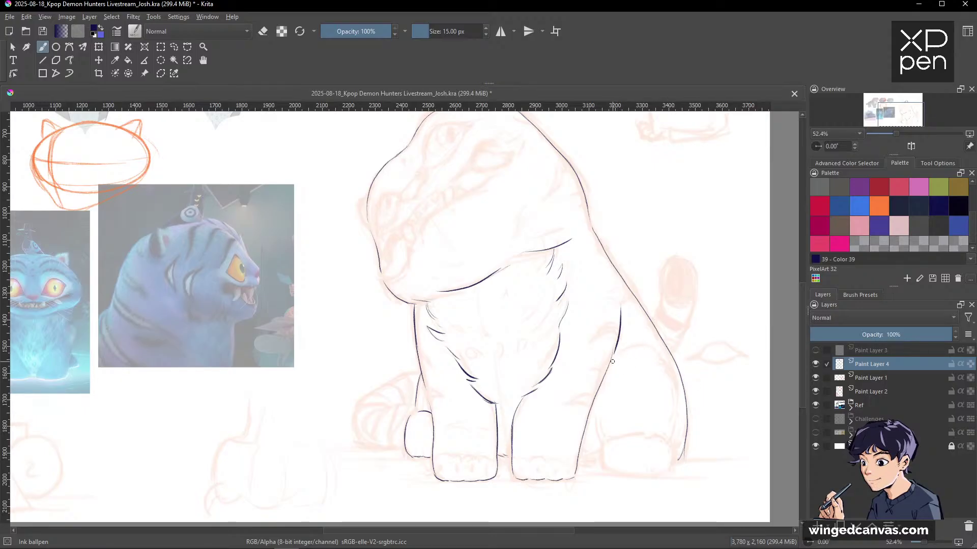
Ink the thigh curve of the near hind leg and the outline of its paw.
mouse_move(610, 361)
mouse_down()
mouse_move(655, 350)
mouse_move(672, 372)
mouse_move(673, 433)
mouse_up()
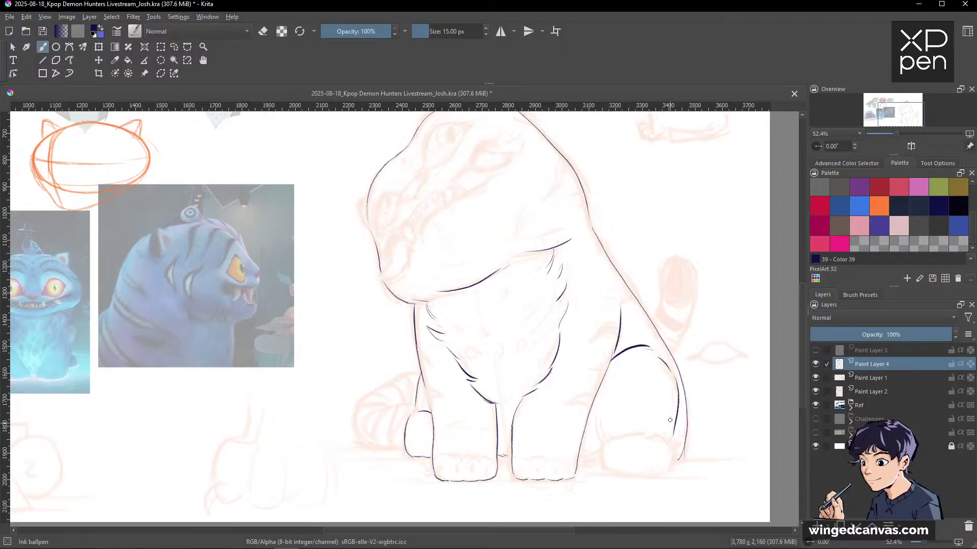
mouse_move(604, 441)
mouse_down()
mouse_move(602, 470)
mouse_move(616, 473)
mouse_up()
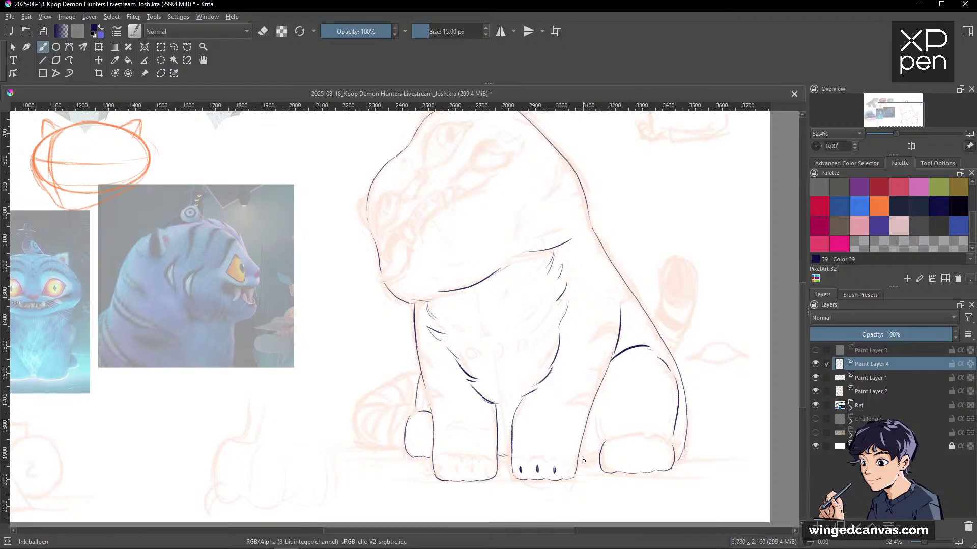
Ink four small dark claws and the curved toe lines on each front paw.
drag(569, 467, 570, 476)
drag(438, 465, 439, 472)
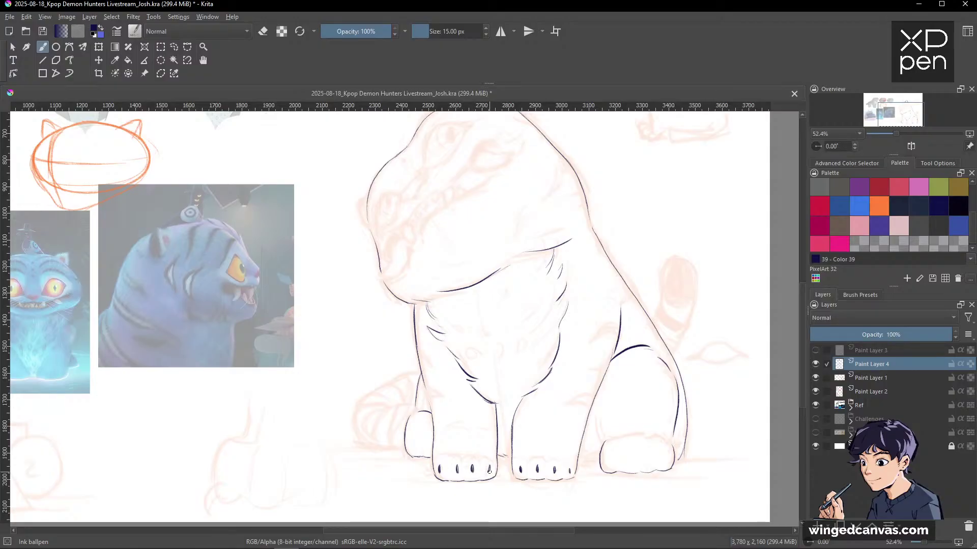
drag(431, 431, 634, 402)
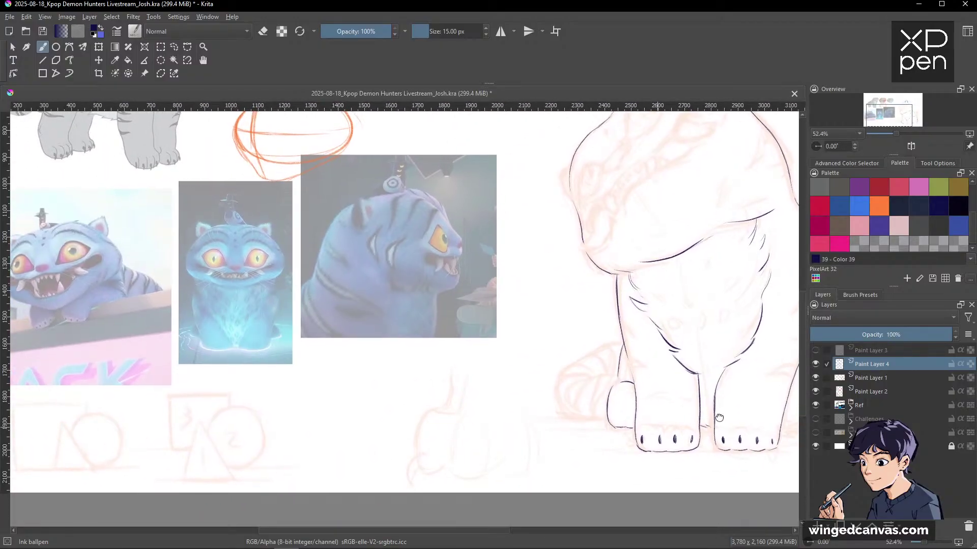
drag(719, 418, 715, 419)
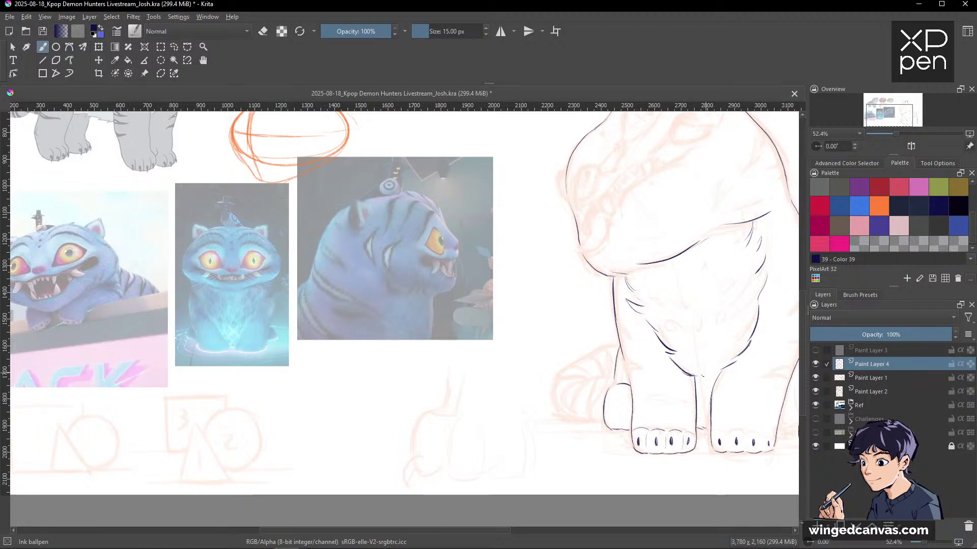
drag(683, 436, 622, 422)
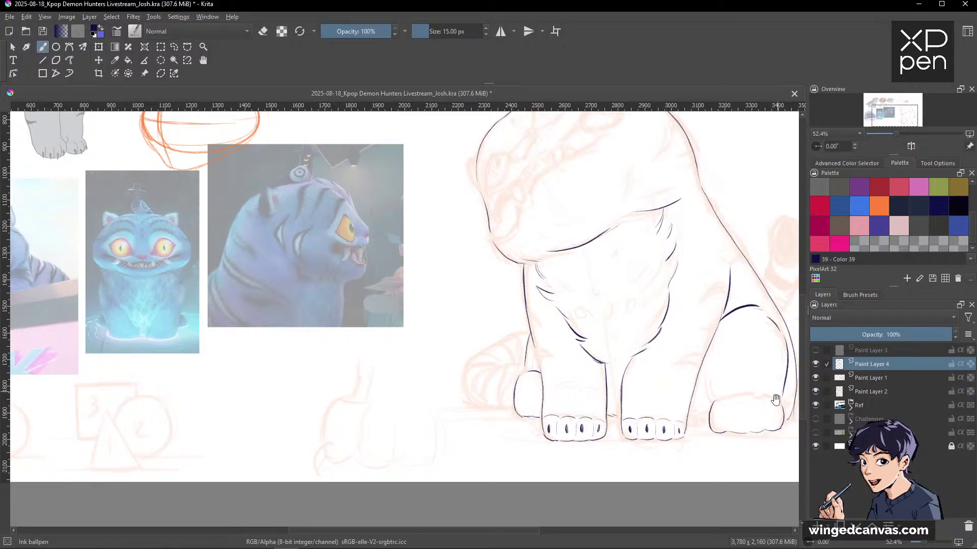
drag(775, 400, 713, 388)
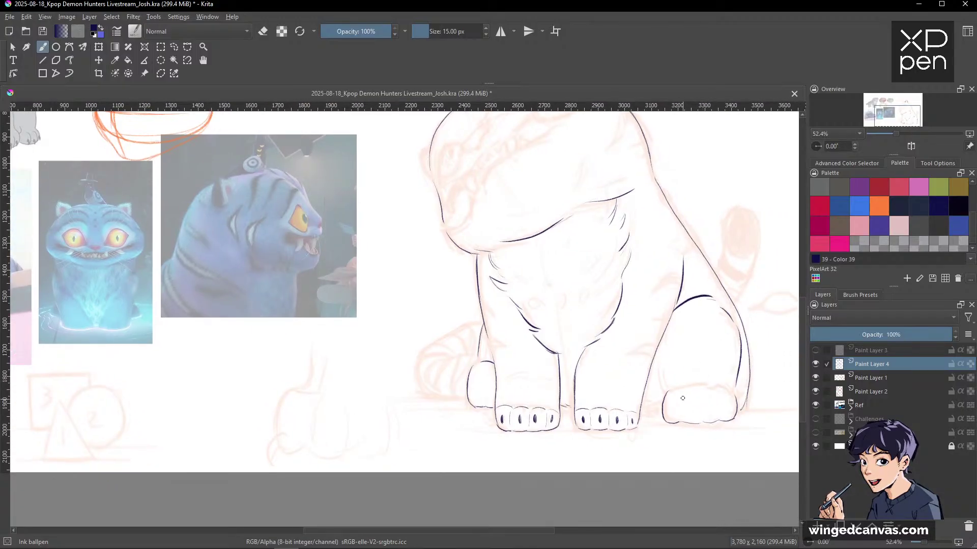
Erase the rounded top of the small far paw and redraw the leg line so it flows smoothly into it.
drag(478, 371, 696, 365)
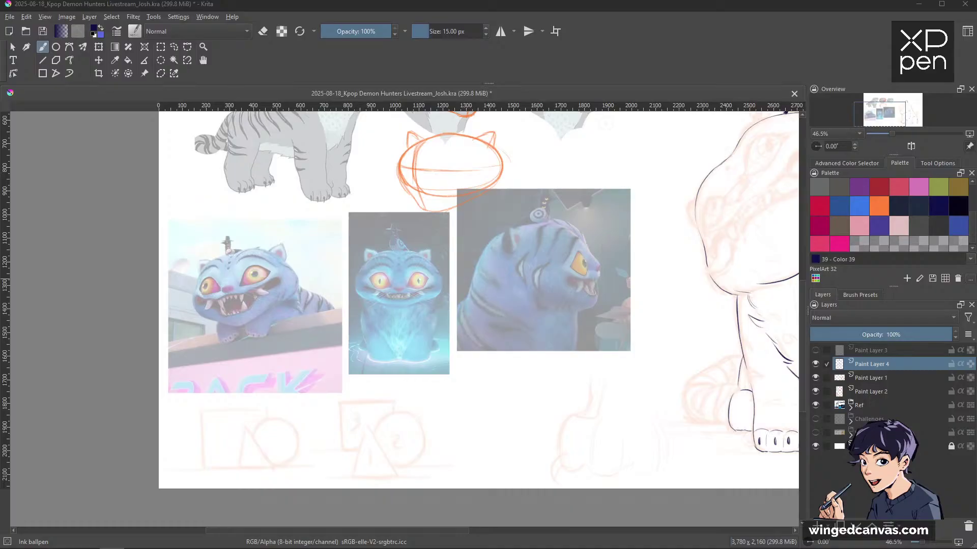
key(space)
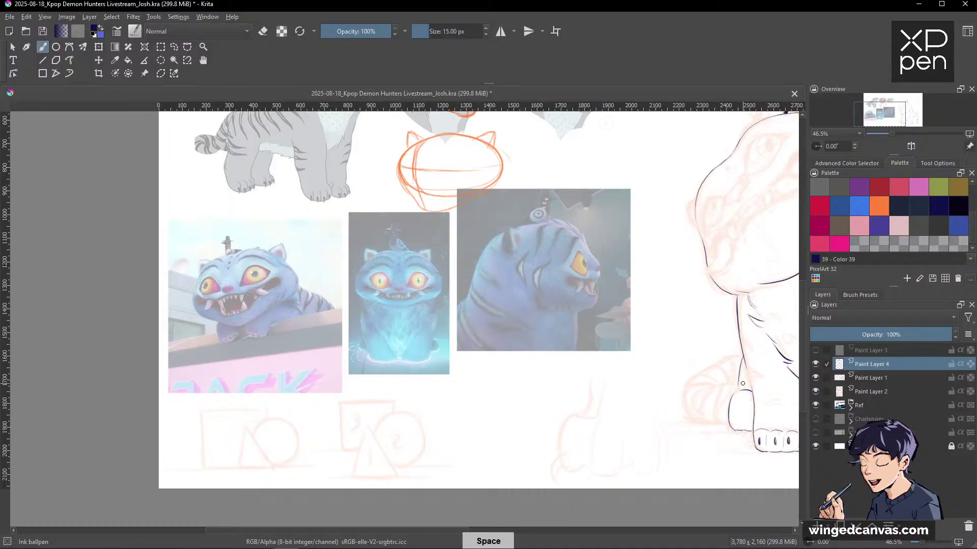
drag(742, 383, 669, 416)
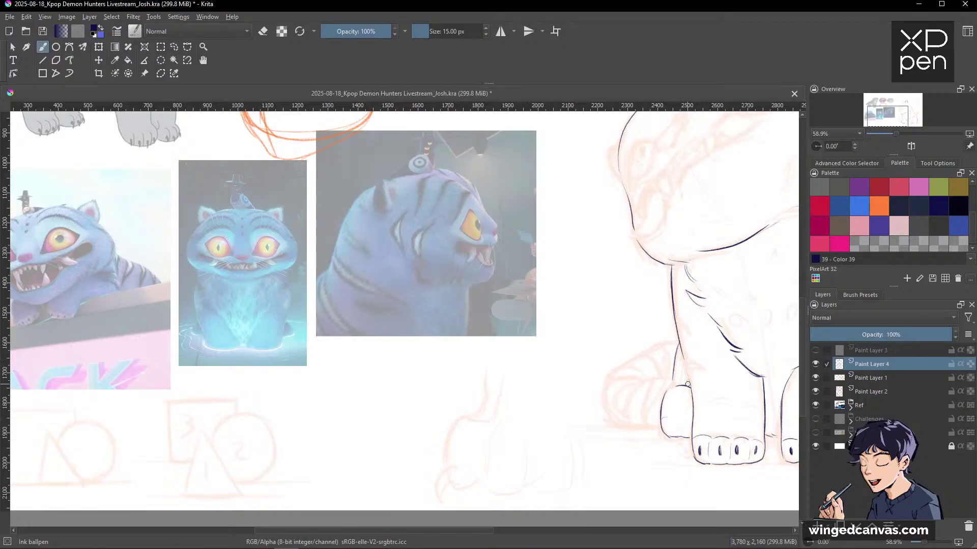
mouse_move(728, 349)
mouse_down()
mouse_move(686, 363)
mouse_move(724, 380)
mouse_move(622, 397)
mouse_up()
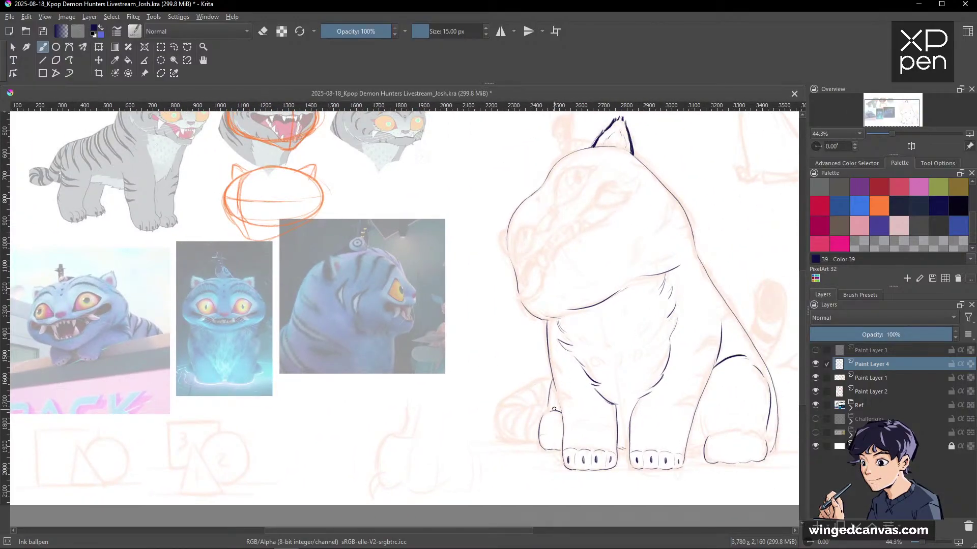
key(e)
key(/)
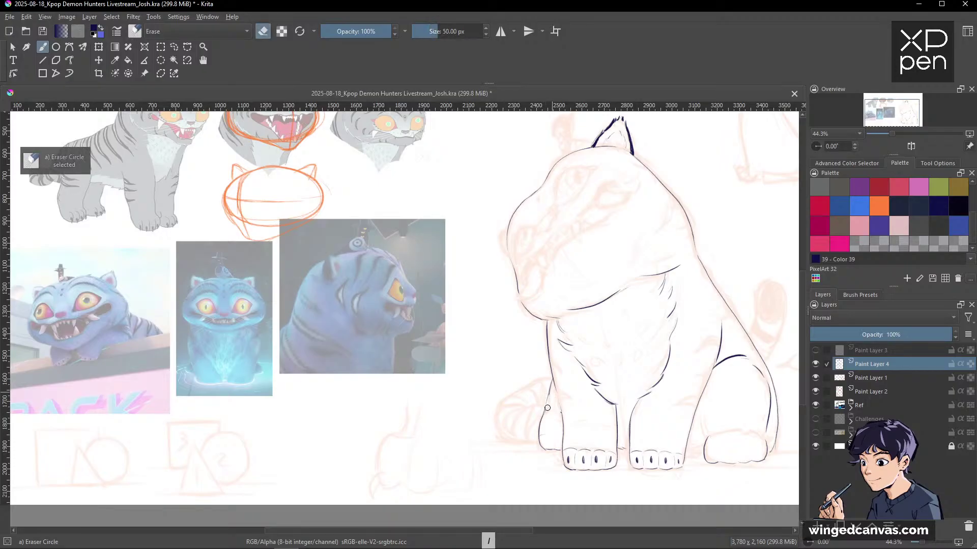
drag(548, 400, 544, 412)
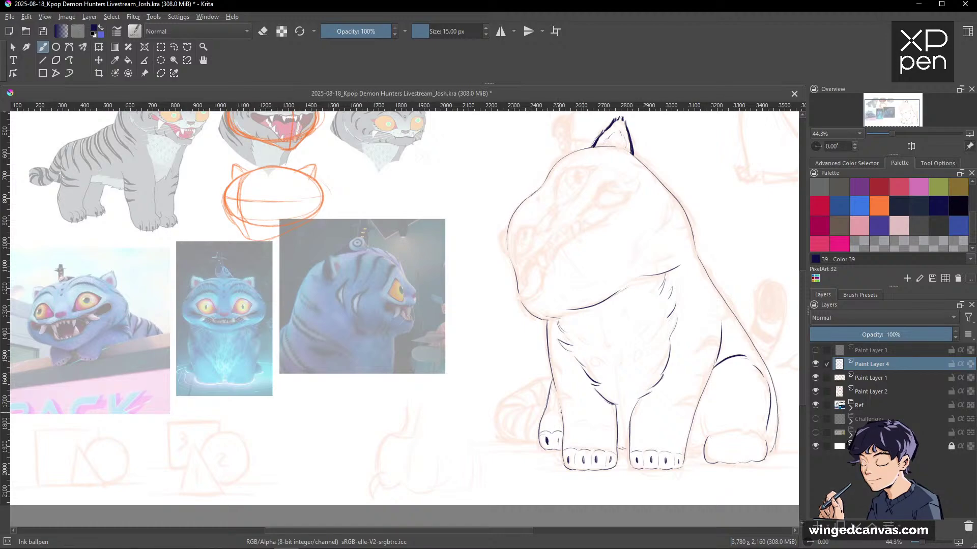
Ink the claws and toe arches on the near hind paw.
key(space)
drag(738, 412, 677, 393)
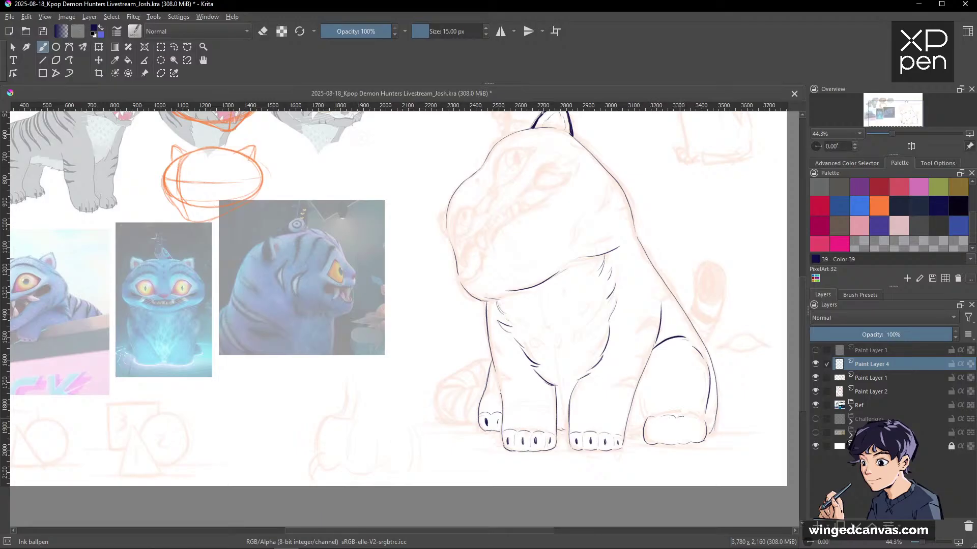
drag(649, 427, 669, 434)
drag(699, 427, 700, 434)
Ink both sides of the raised tail behind the back, rotating the canvas for the strokes and resetting it.
drag(712, 264, 691, 316)
drag(677, 364, 636, 194)
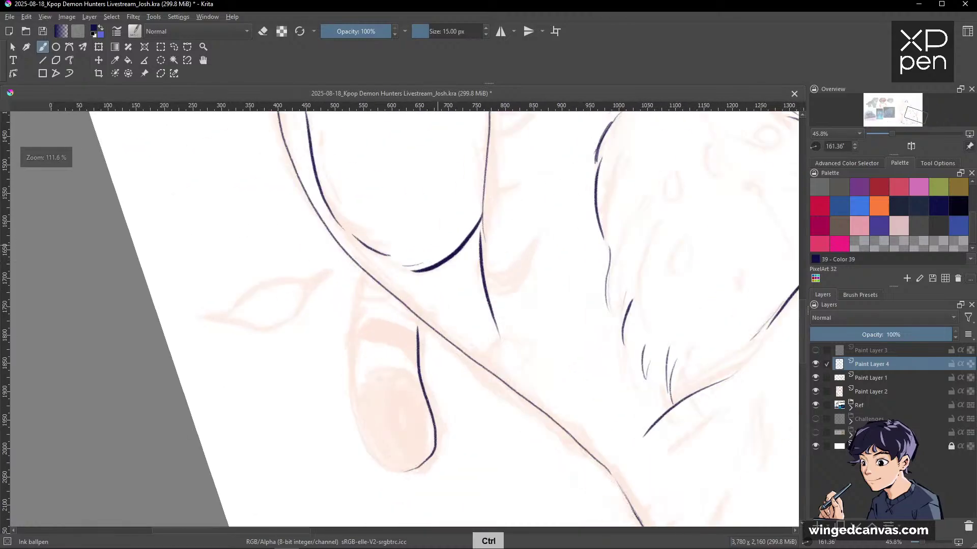
drag(345, 345, 360, 432)
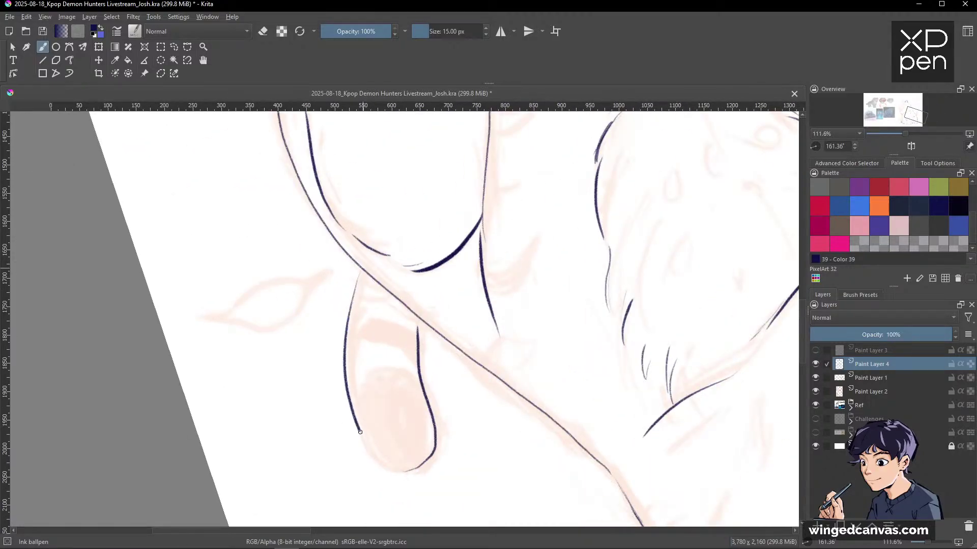
drag(491, 312, 625, 315)
key(5)
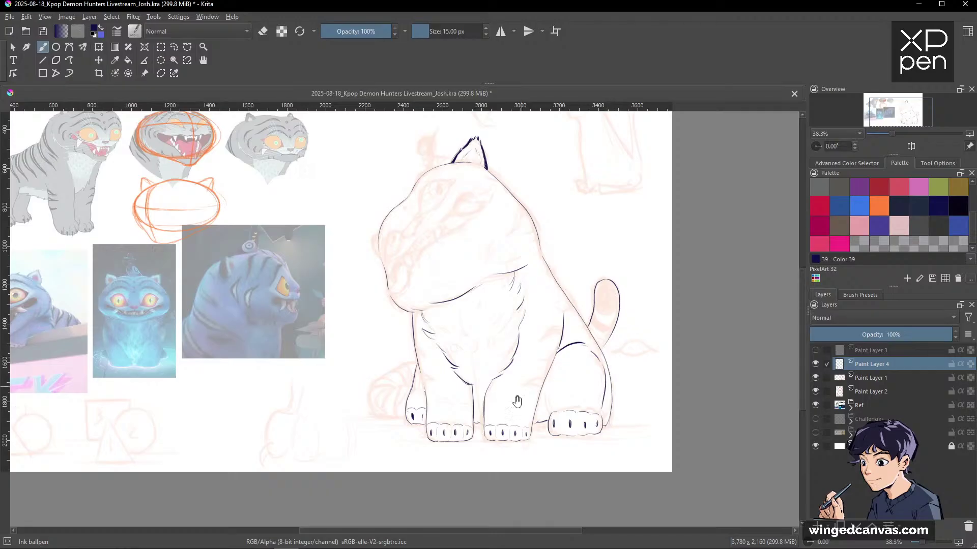
Ink the rounded outline of the striped form behind the small far paw and a short curve inside it.
drag(514, 401, 636, 332)
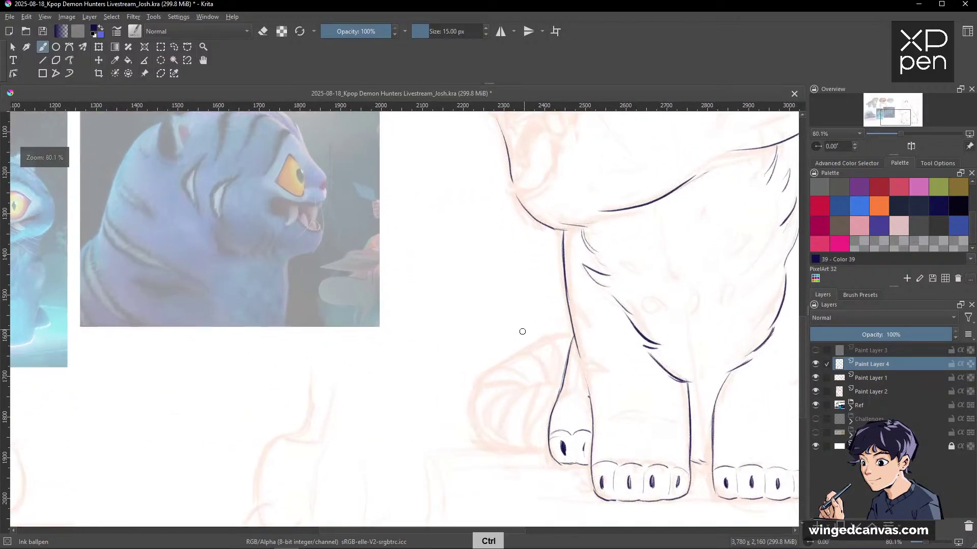
mouse_move(469, 405)
mouse_down()
mouse_move(522, 344)
mouse_move(563, 331)
mouse_up()
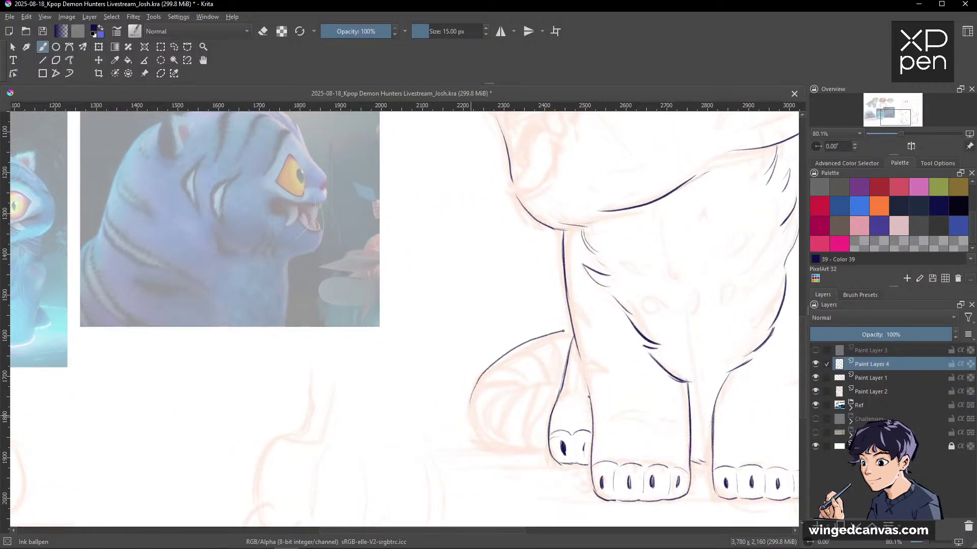
mouse_move(475, 396)
mouse_down()
mouse_move(473, 438)
mouse_move(489, 451)
mouse_move(549, 452)
mouse_up()
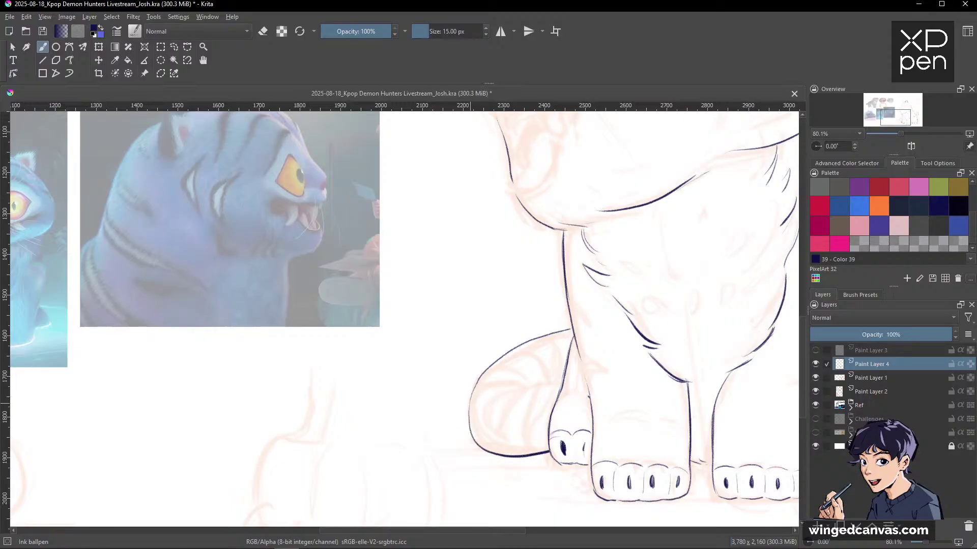
mouse_move(517, 389)
mouse_down()
mouse_move(569, 393)
mouse_move(572, 376)
mouse_up()
Undo the short curve inside the striped form behind the small far paw, redraw it and trim it beside the leg.
key(space)
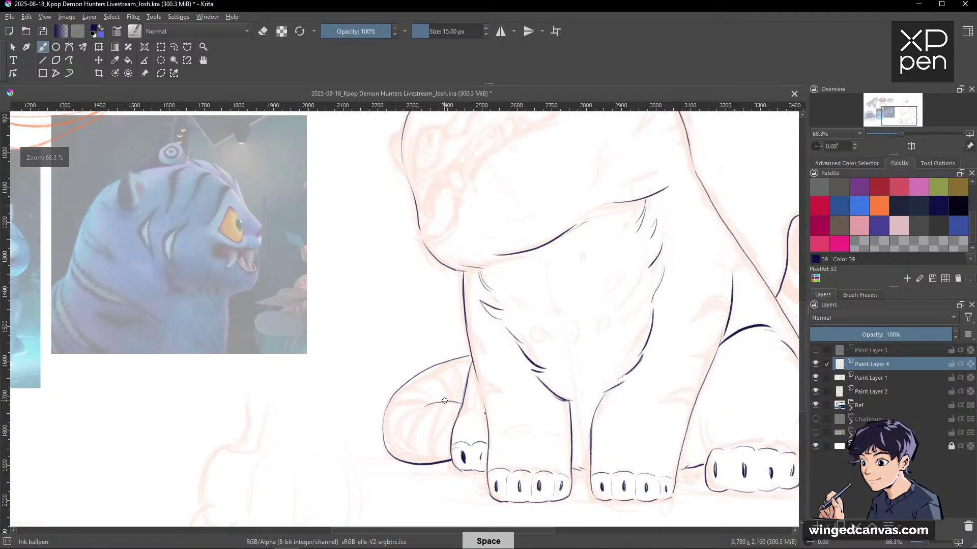
key(space)
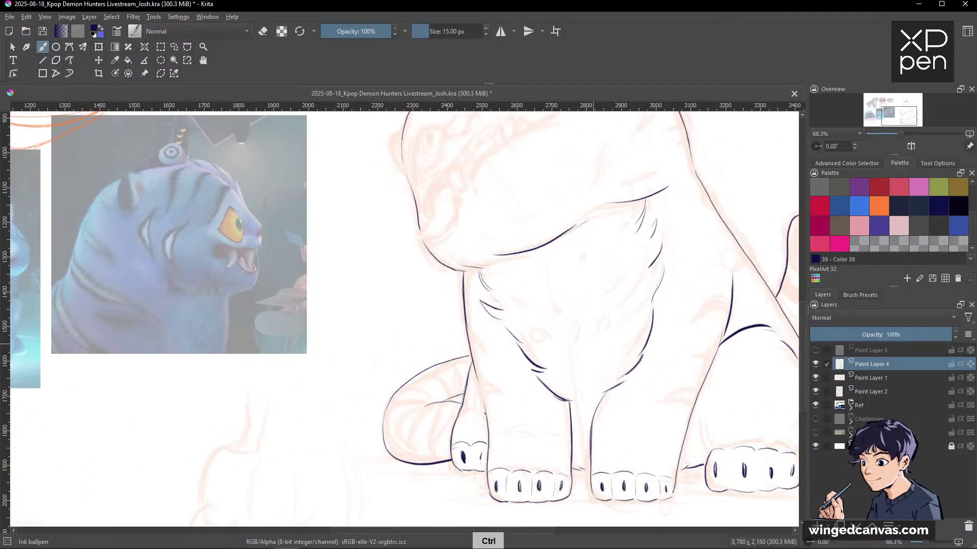
drag(443, 403, 443, 387)
key(space)
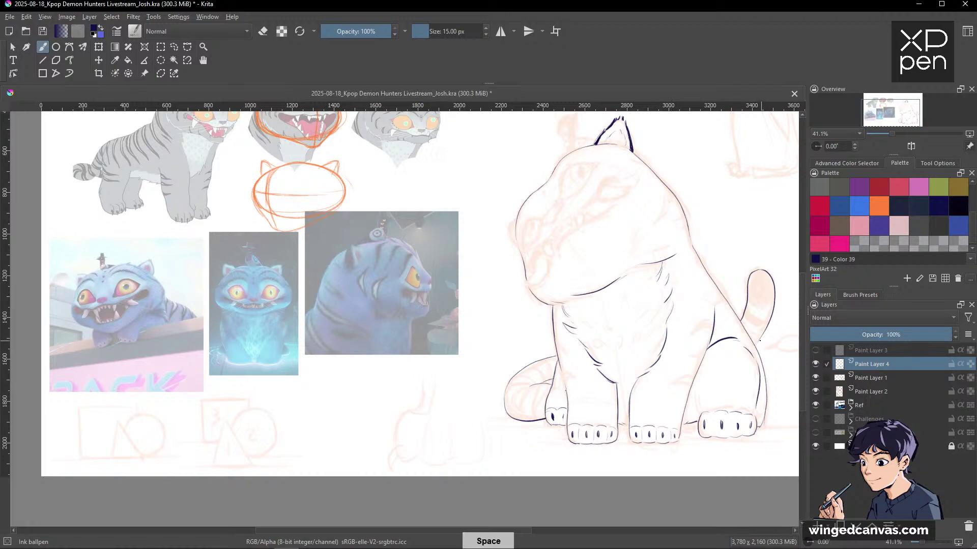
drag(757, 350, 757, 332)
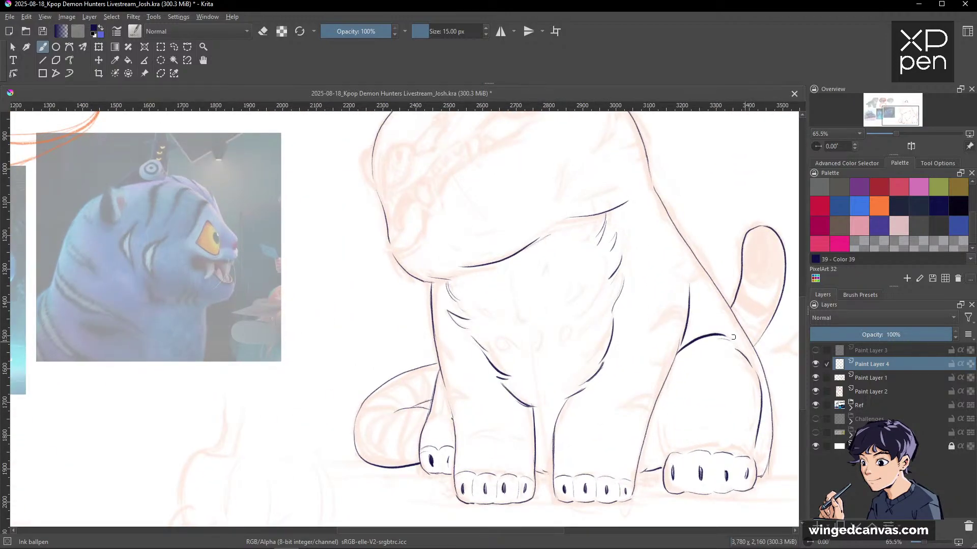
key(slash)
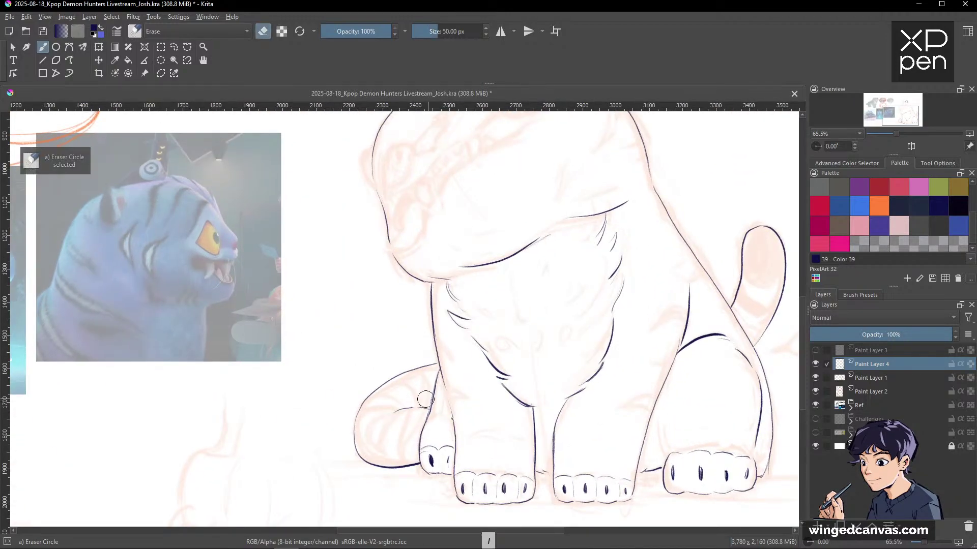
key(slash)
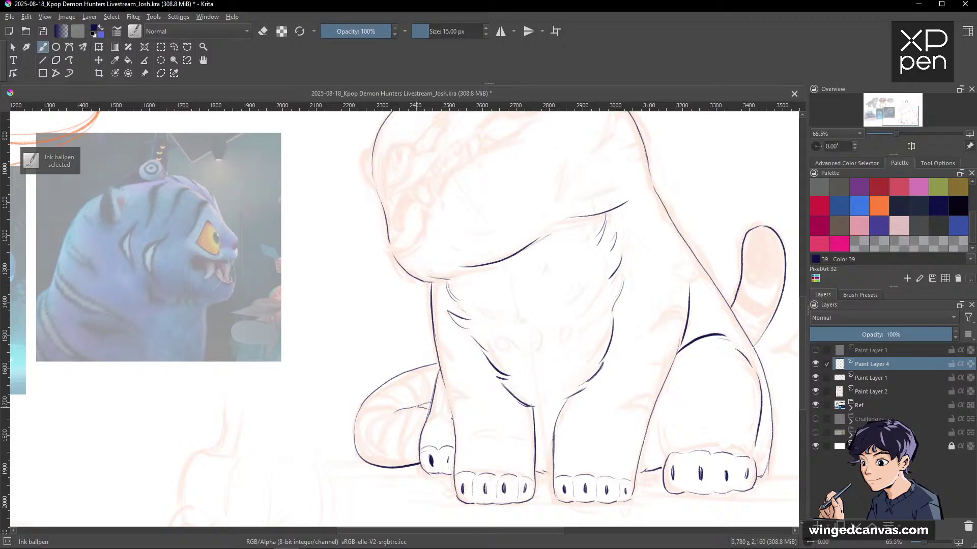
Bring the browser window with the Pinterest tiger reference into view to study the pose, and return to the drawing.
drag(737, 362, 652, 514)
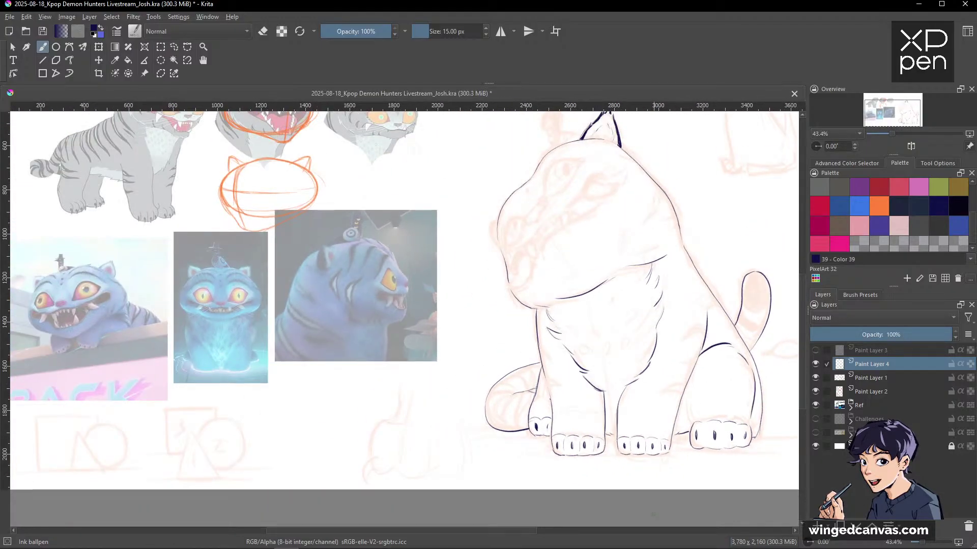
mouse_move(604, 547)
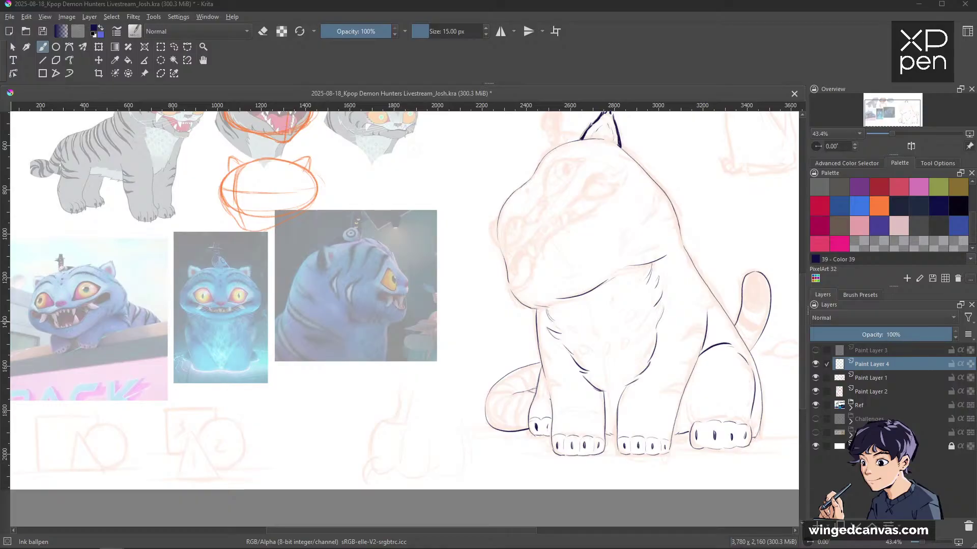
drag(0, 101, 519, 53)
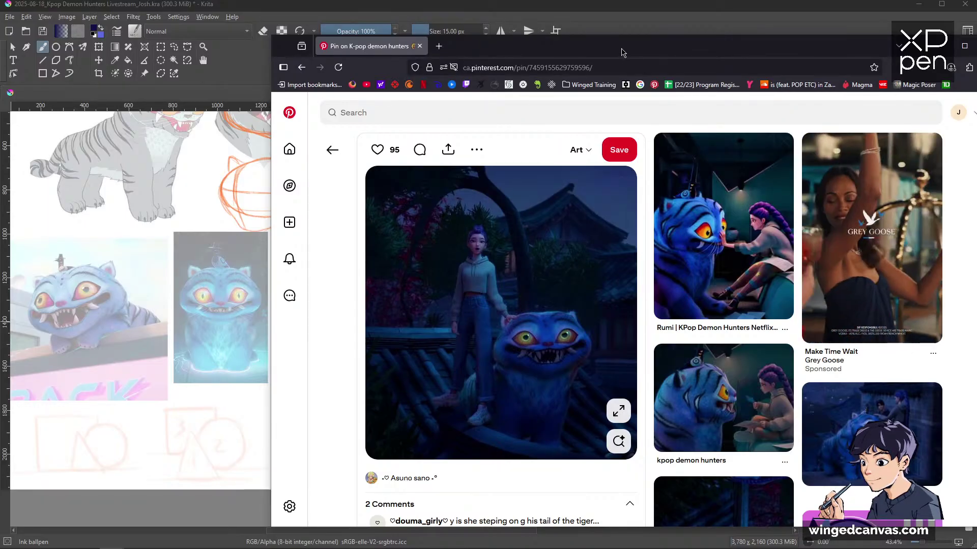
drag(621, 53, 0, 114)
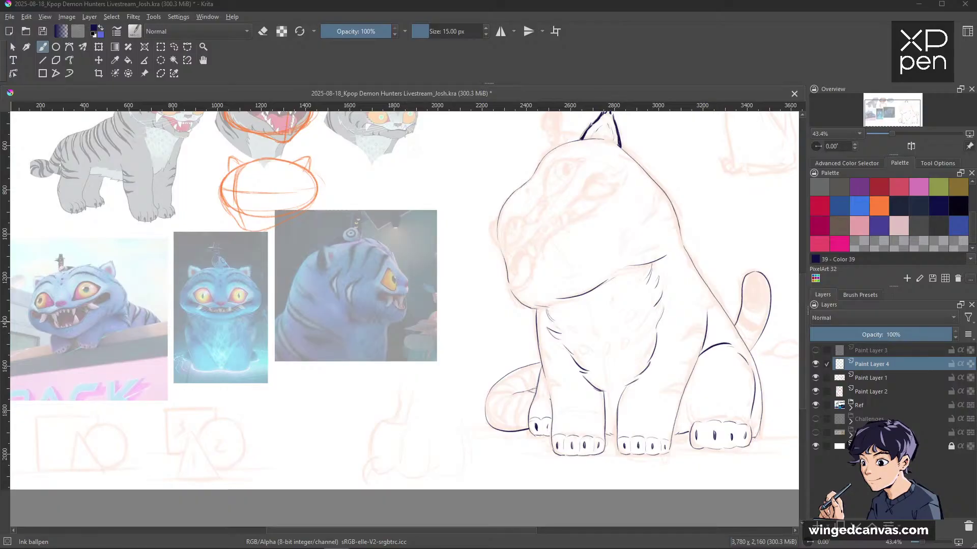
click(811, 53)
Erase the bottom outline of the striped form beside the small far paw with the Eraser Circle brush.
drag(647, 428, 747, 376)
mouse_move(563, 390)
mouse_down()
mouse_move(602, 401)
mouse_move(643, 369)
mouse_up()
key(slash)
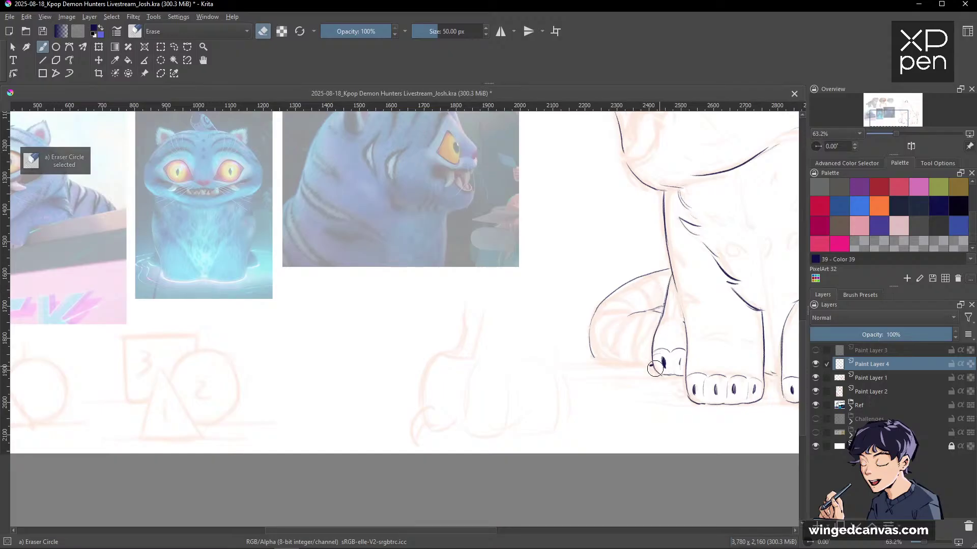
key(slash)
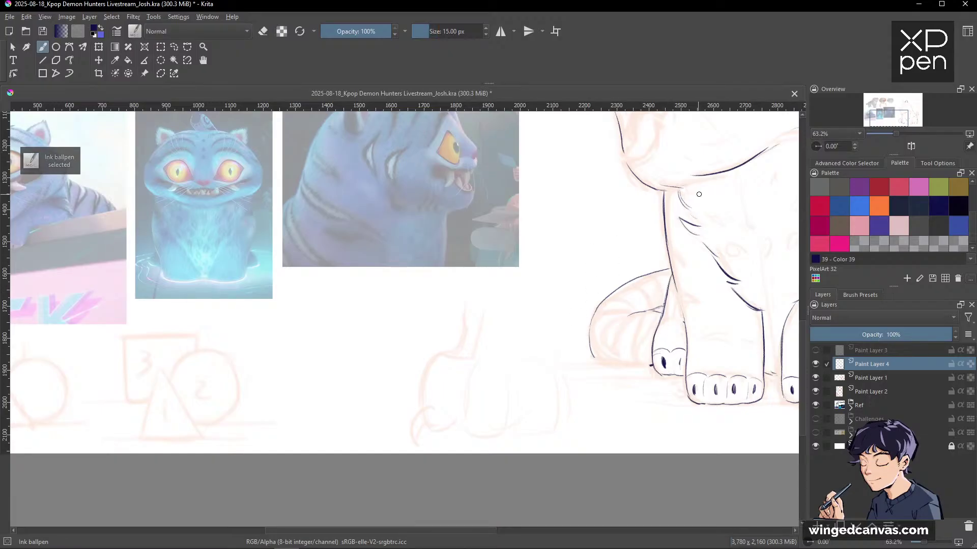
Ink a straighter bottom edge for the striped form up to the small far paw on a rotated canvas, and reset the rotation.
drag(698, 193, 475, 227)
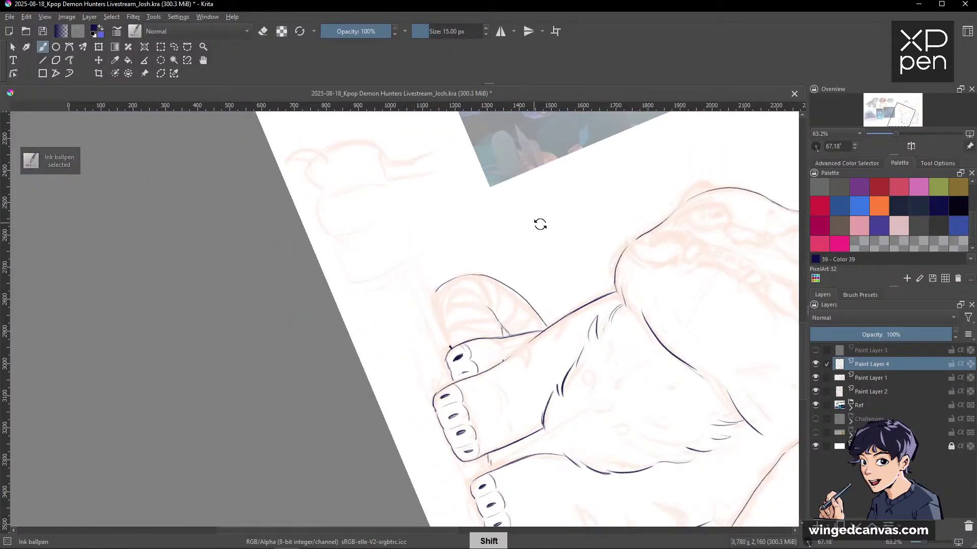
drag(540, 225, 417, 318)
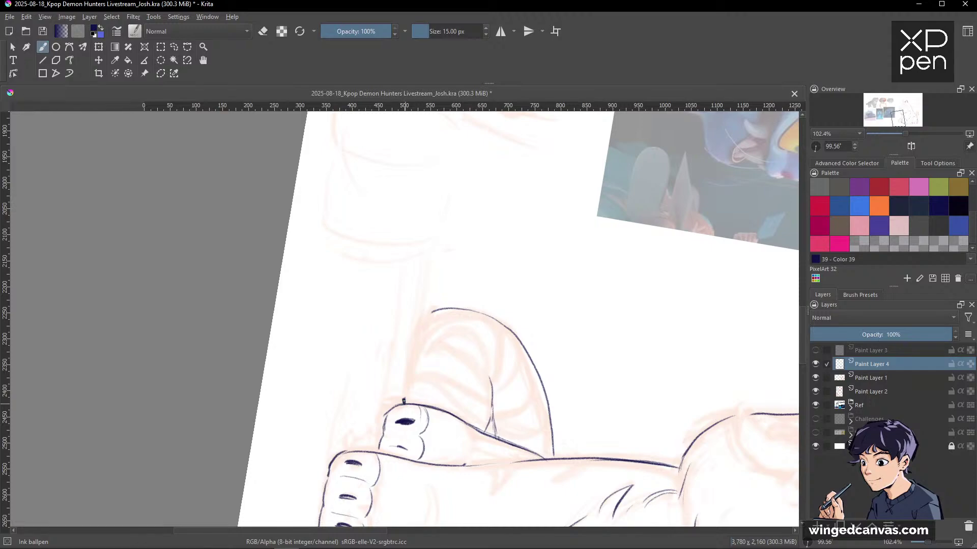
drag(404, 399, 436, 310)
key(e)
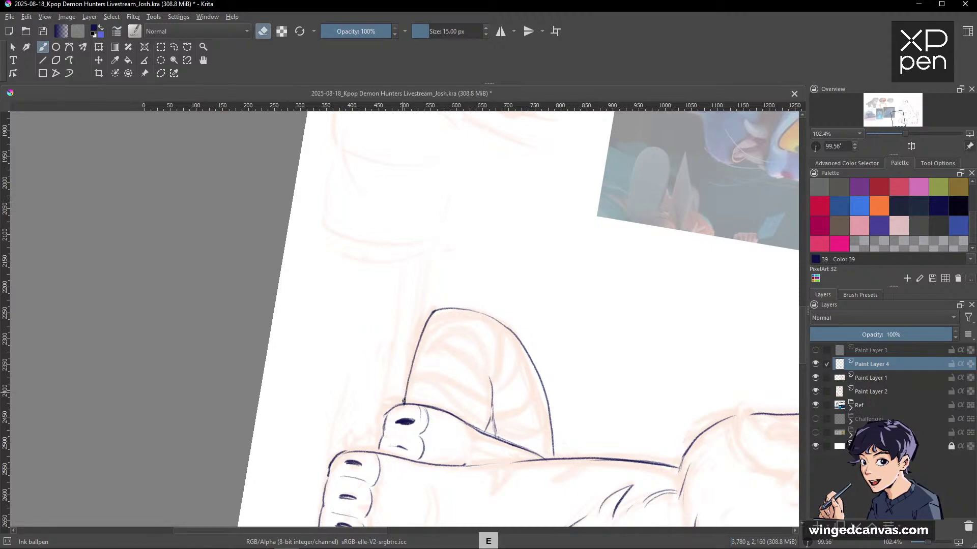
drag(632, 411, 583, 489)
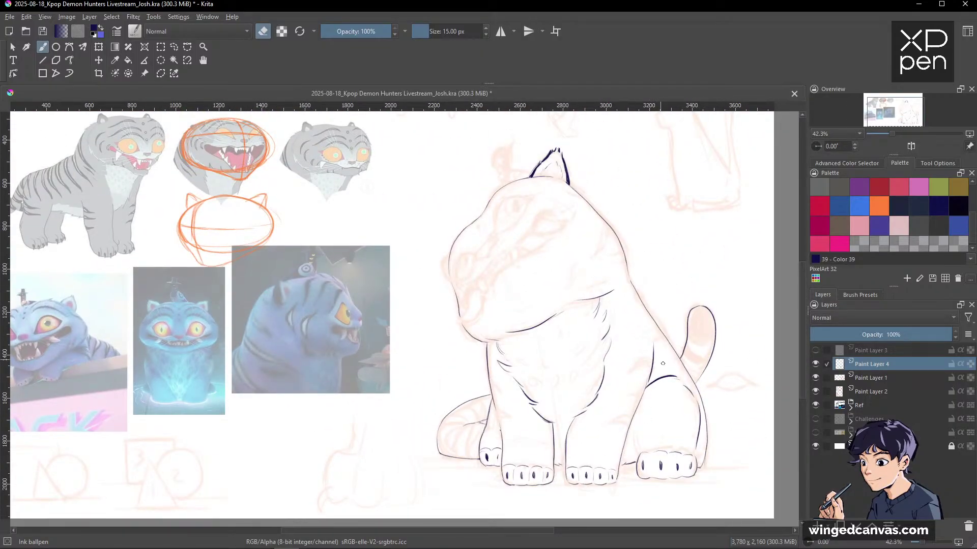
Ink the front edge of the near hind thigh down to its paw.
drag(663, 363, 682, 369)
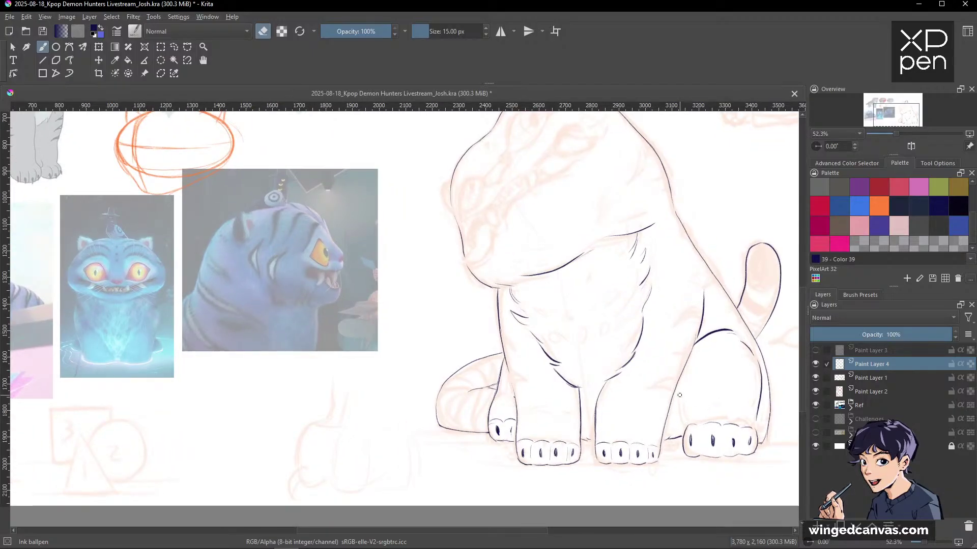
key(e)
drag(680, 396, 687, 426)
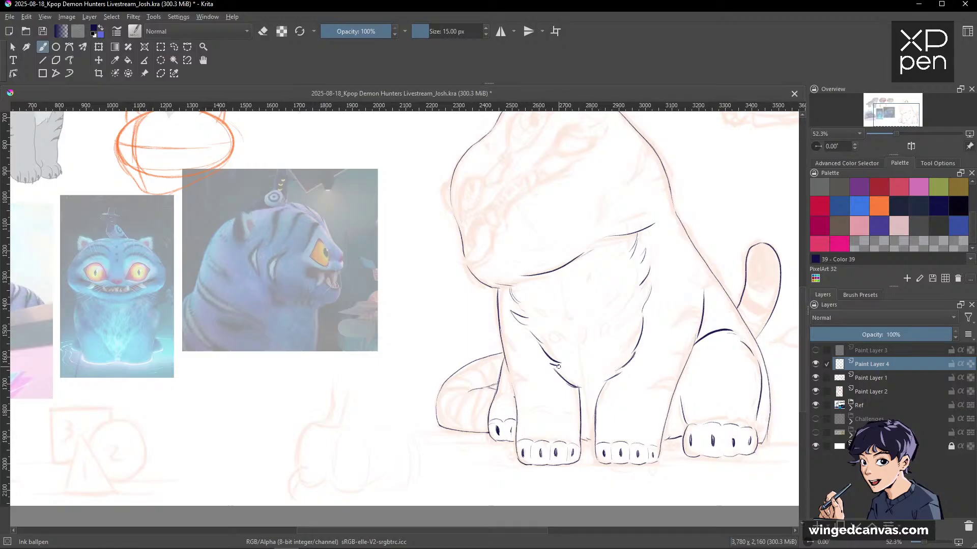
Clear the short stray stroke on the face and ink the small nose outline over the sketch.
mouse_move(697, 225)
mouse_down()
mouse_move(725, 308)
mouse_move(717, 300)
mouse_up()
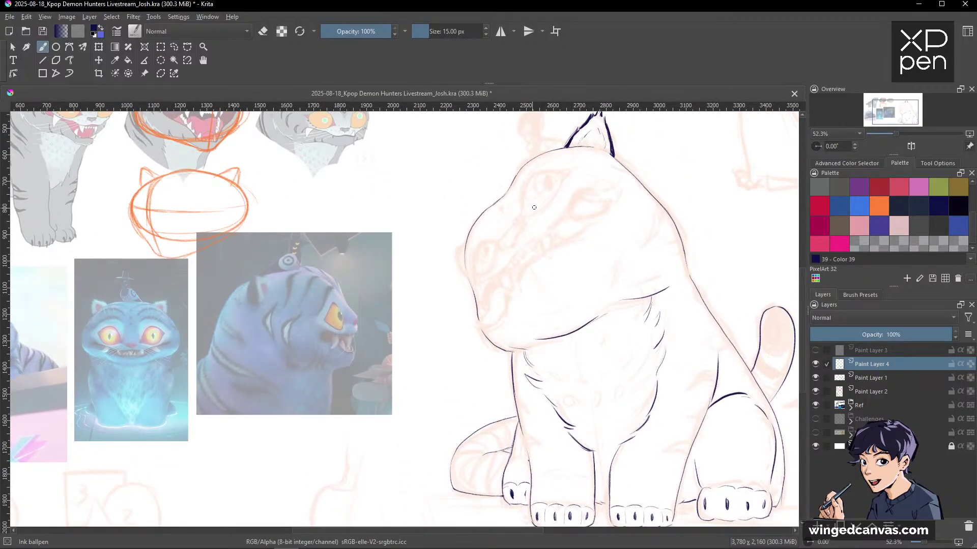
drag(644, 226, 704, 261)
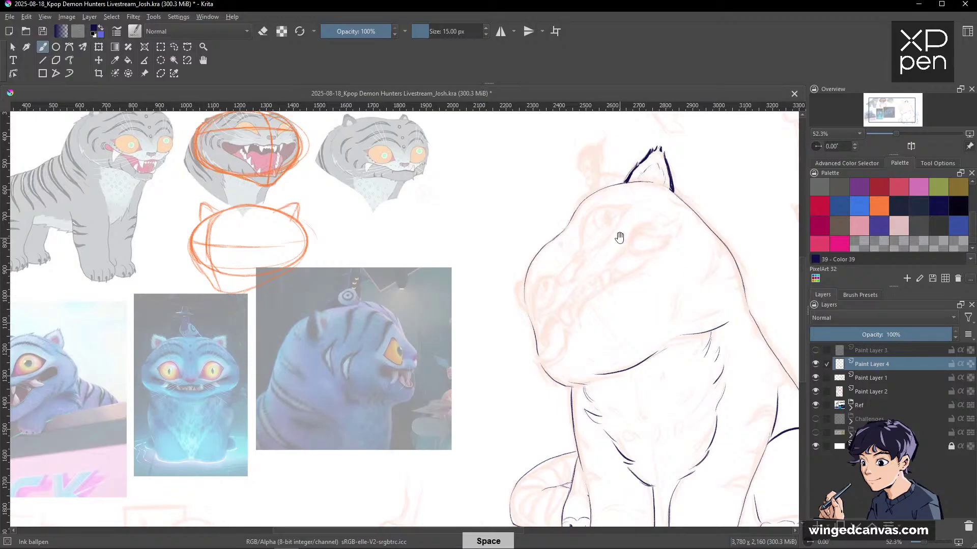
drag(617, 236, 714, 240)
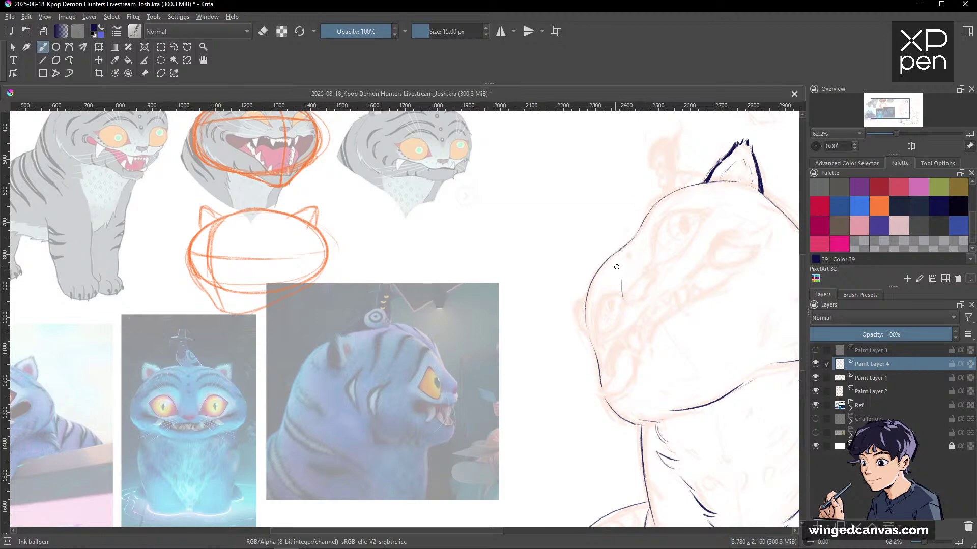
key(e)
key(e)
key(space)
mouse_move(635, 279)
mouse_down()
mouse_move(681, 234)
mouse_move(748, 207)
mouse_move(680, 238)
mouse_up()
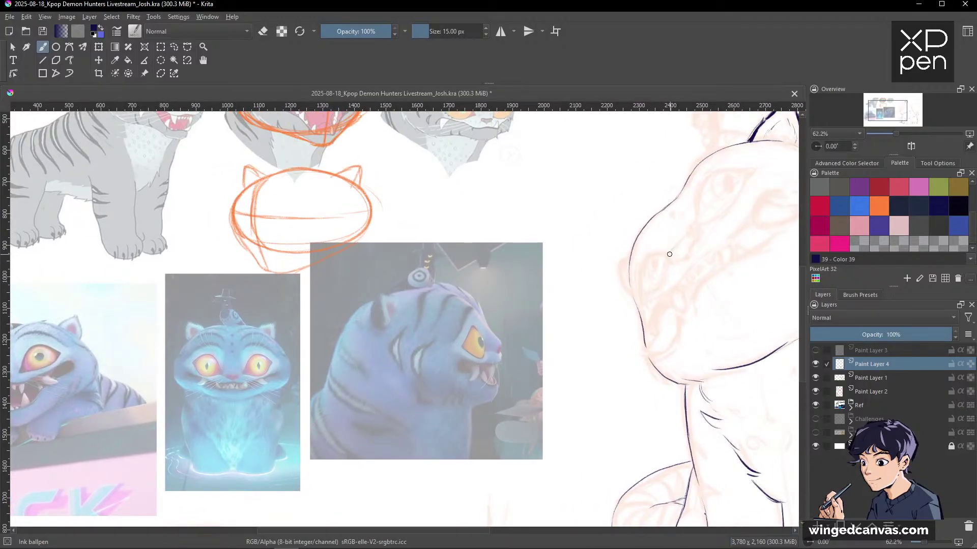
drag(678, 245, 690, 233)
mouse_move(564, 280)
mouse_down()
mouse_move(626, 331)
mouse_move(665, 222)
mouse_move(512, 308)
mouse_up()
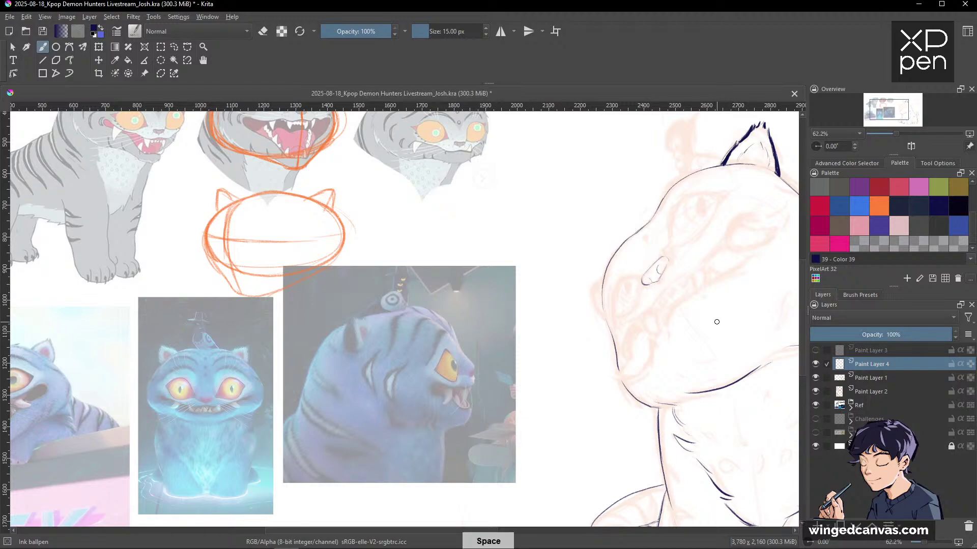
Ink the nostril details and the almond-shaped outline of the eye above the nose, and clean up its inner corner.
mouse_move(669, 346)
mouse_down()
mouse_move(726, 302)
mouse_move(642, 407)
mouse_up()
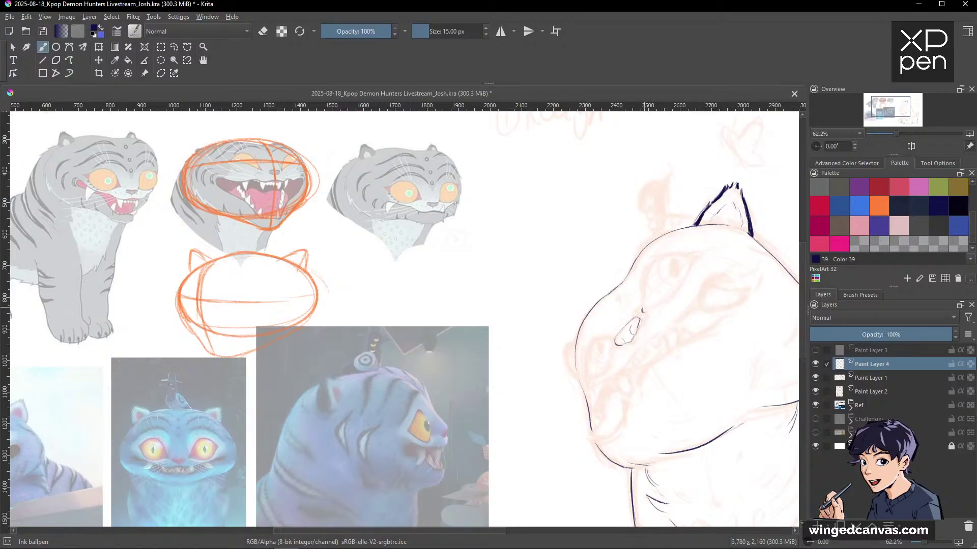
click(644, 298)
drag(646, 278, 660, 257)
key(e)
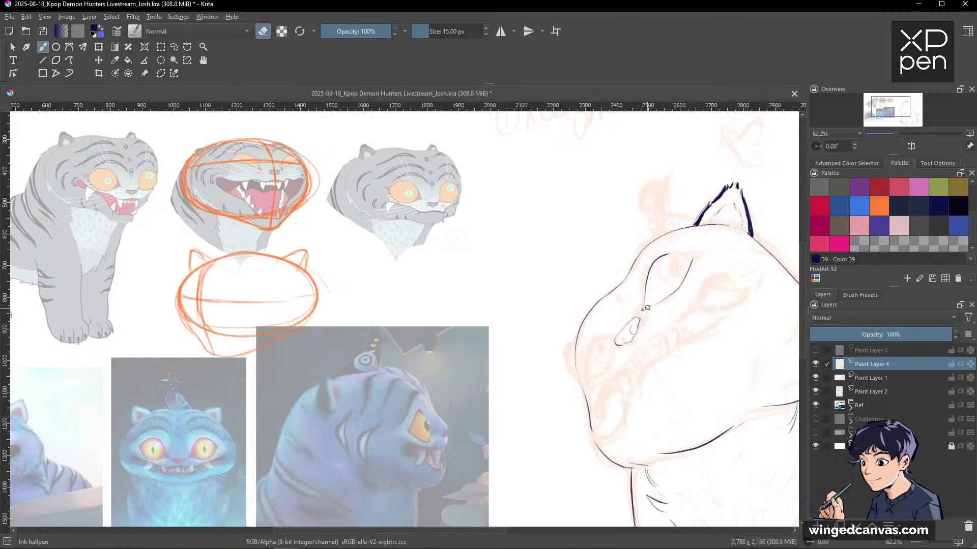
key(e)
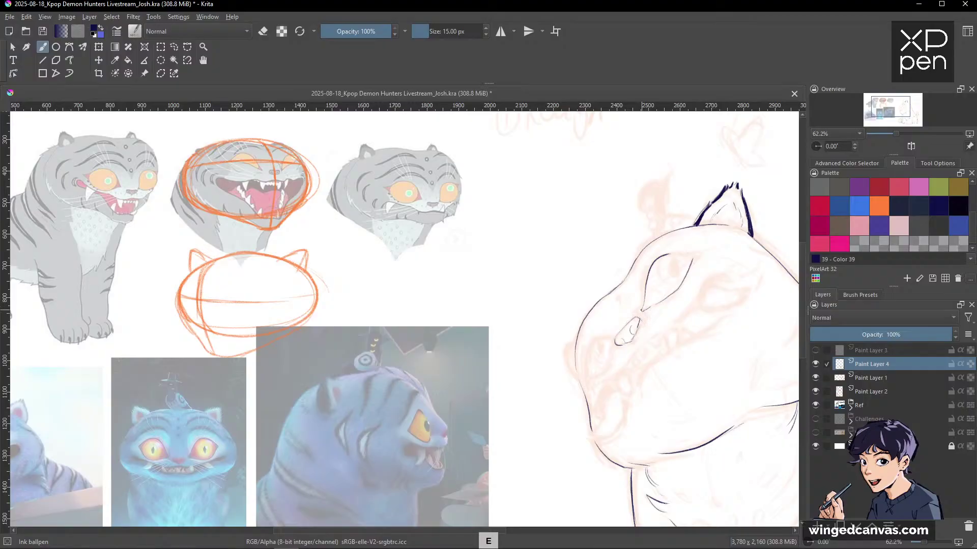
drag(748, 279, 742, 284)
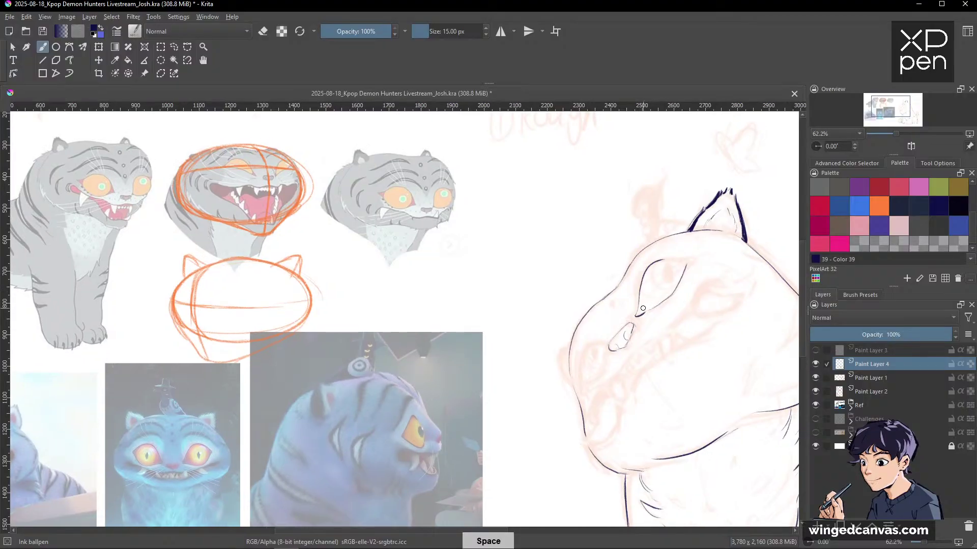
key(e)
key(e)
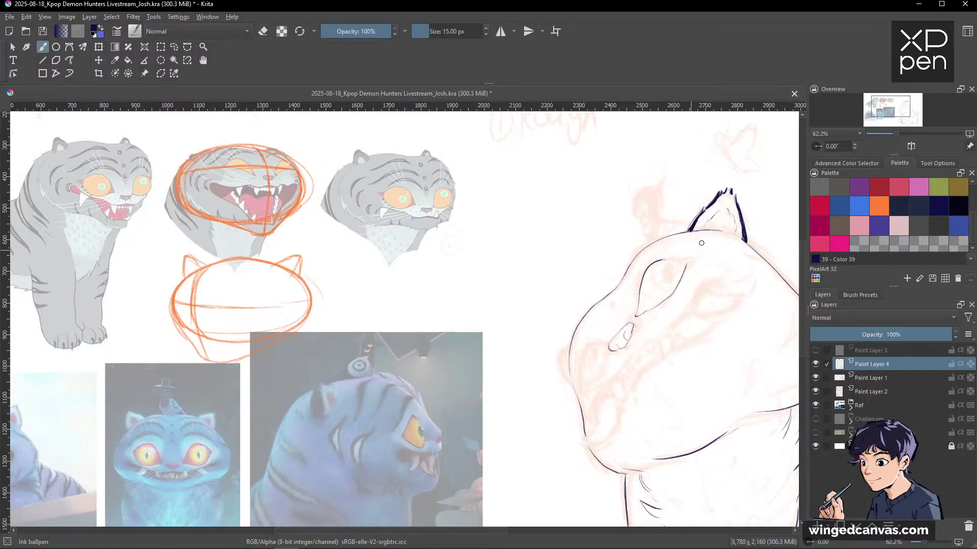
Erase and redraw the curved lid of the eye above the nose, and close its outline into a pointed outer corner.
key(e)
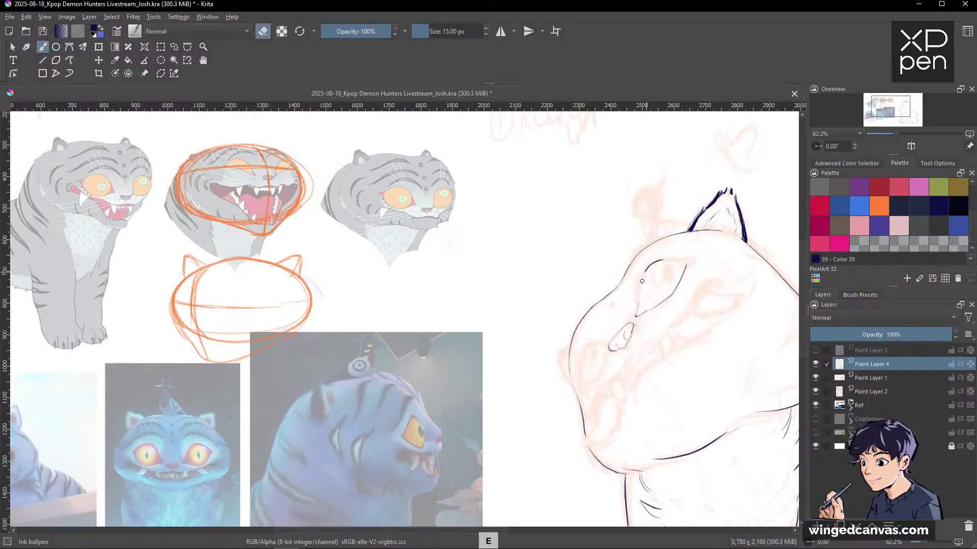
key(e)
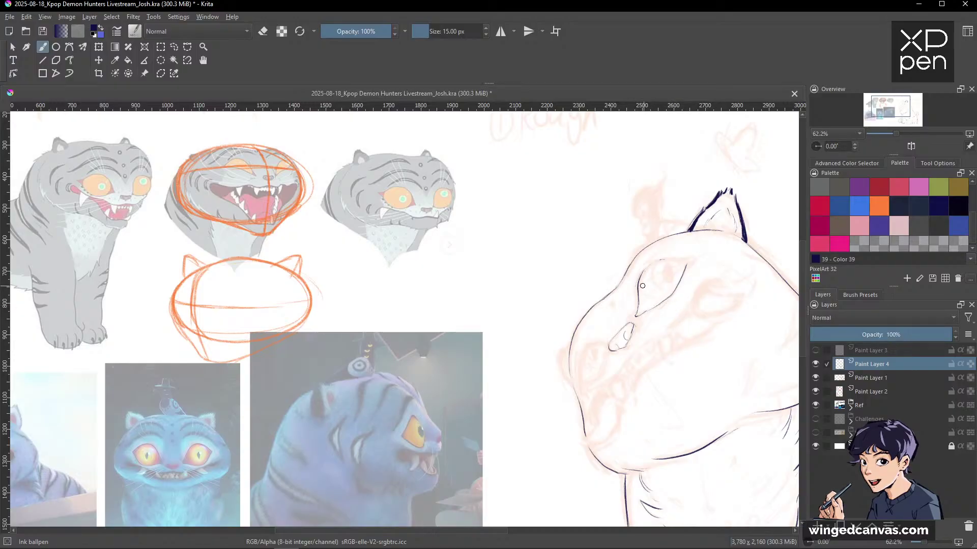
key(e)
key(e)
key(e)
key(e)
key(e)
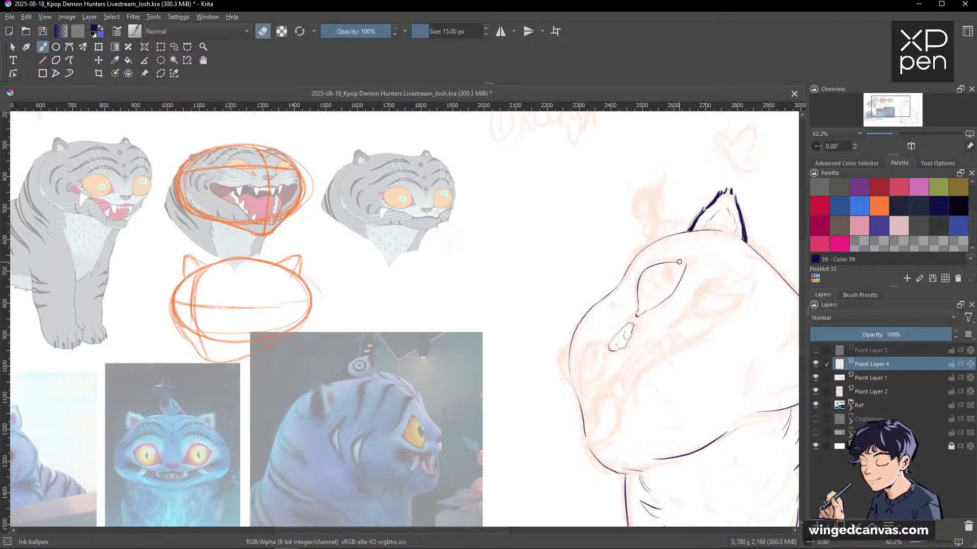
key(e)
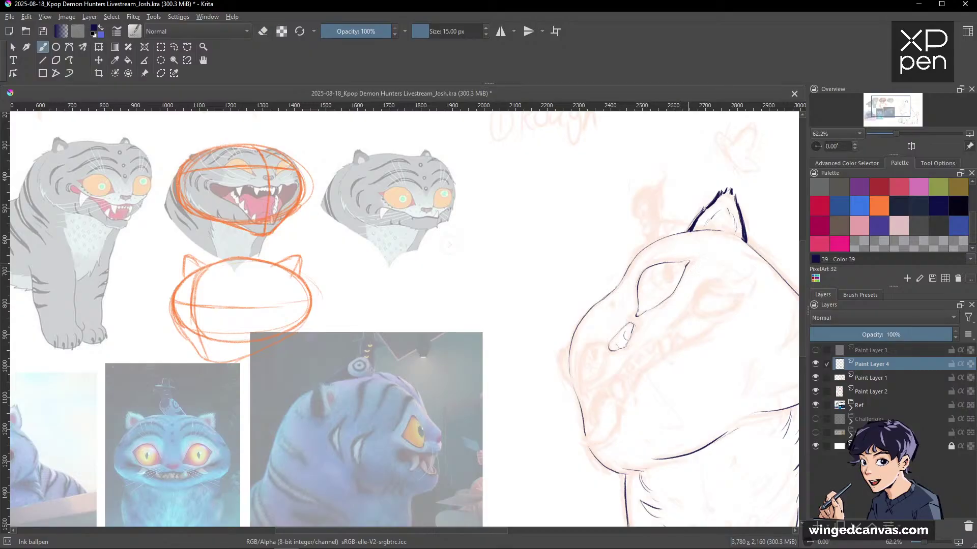
Ink the almond-shaped outline of the far eye beside the nose and clean up the lid nearest the nose.
drag(656, 263, 605, 303)
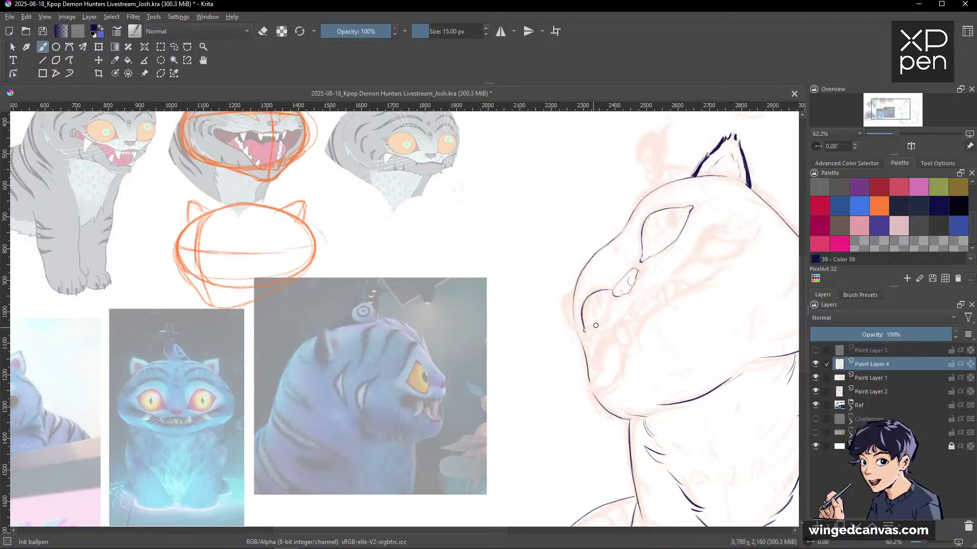
drag(585, 329, 620, 293)
mouse_move(758, 263)
mouse_down()
mouse_move(734, 327)
mouse_move(683, 323)
mouse_up()
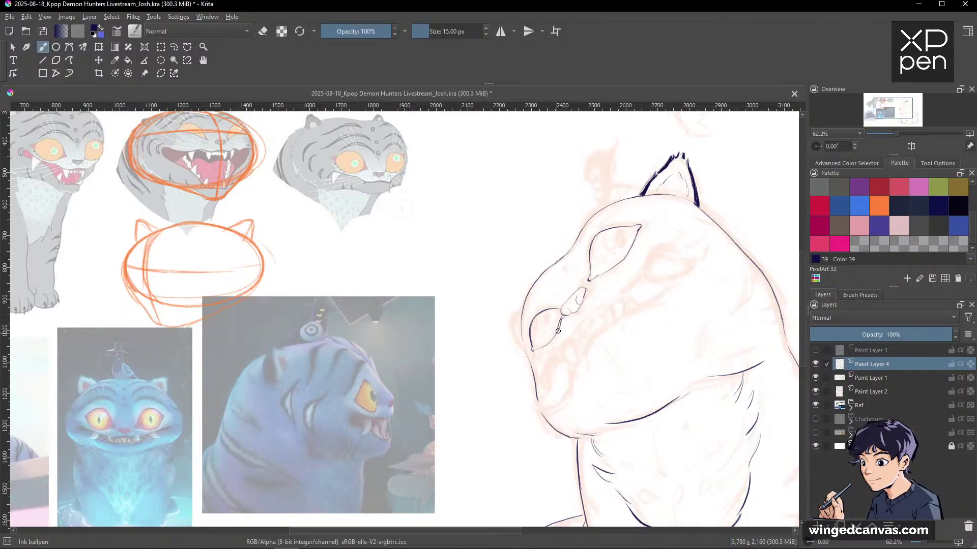
key(e)
drag(560, 313, 558, 328)
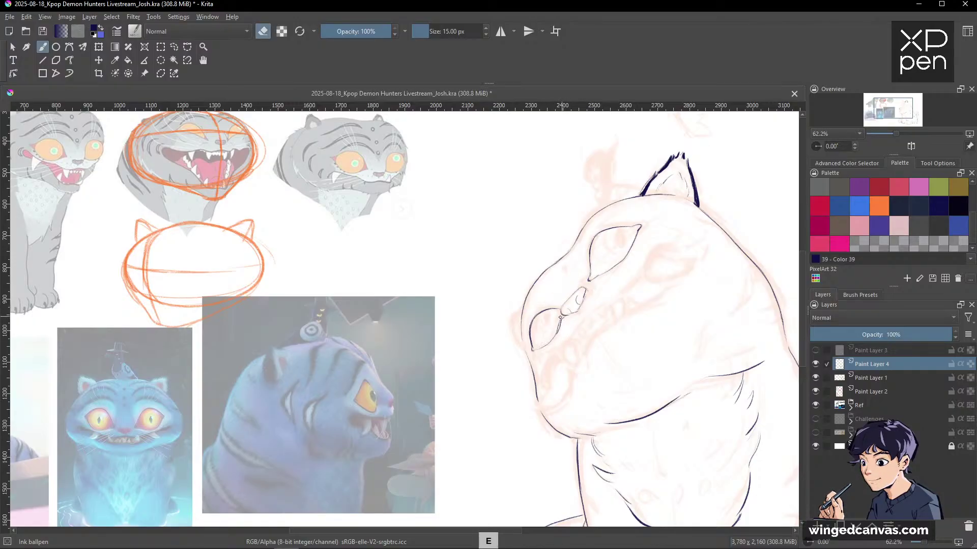
key(e)
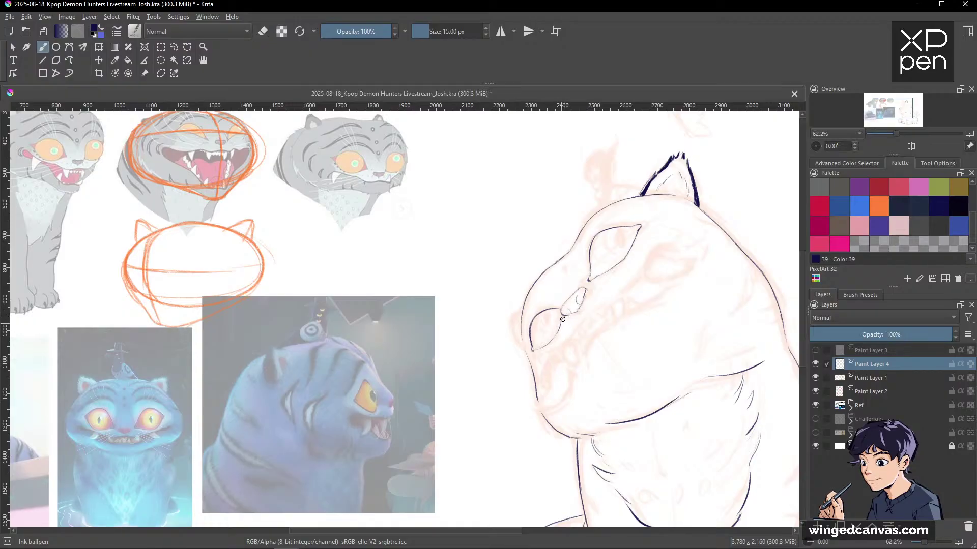
key(e)
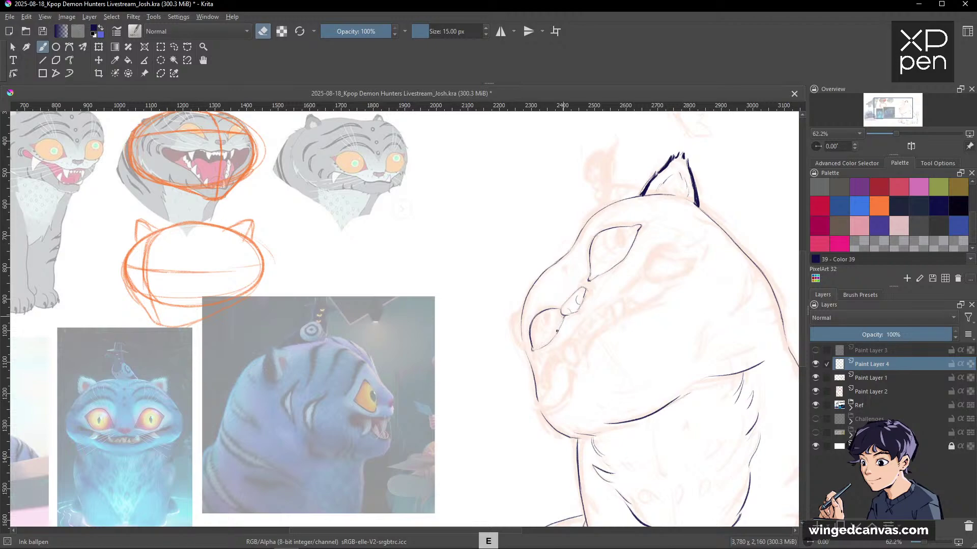
key(e)
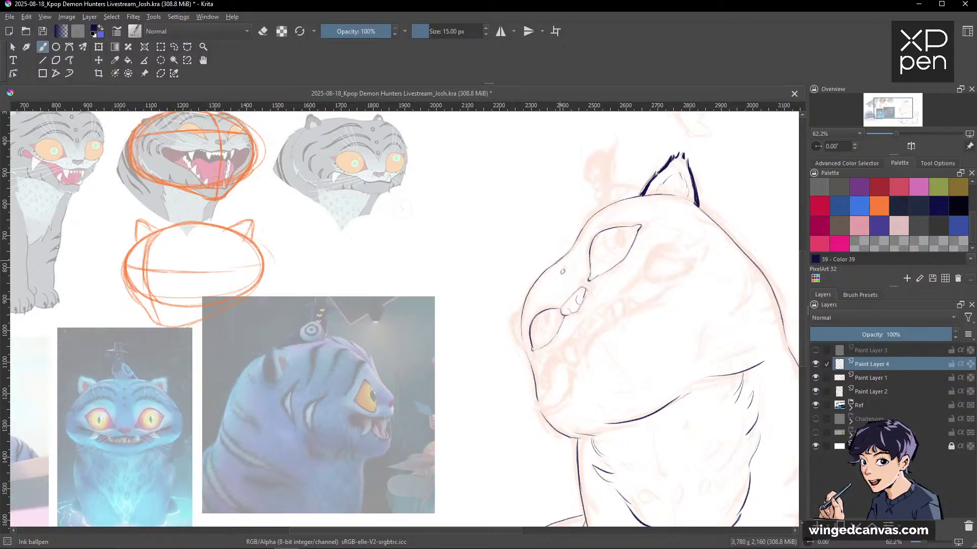
Ink the small oval spot between the eyes and short dark accents on the forehead contour.
drag(740, 324, 724, 340)
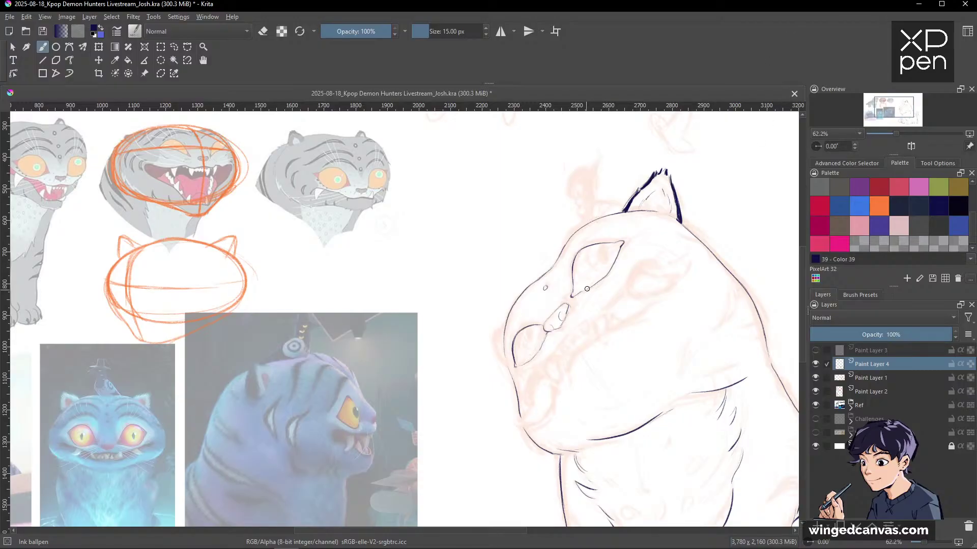
key(space)
drag(587, 289, 591, 281)
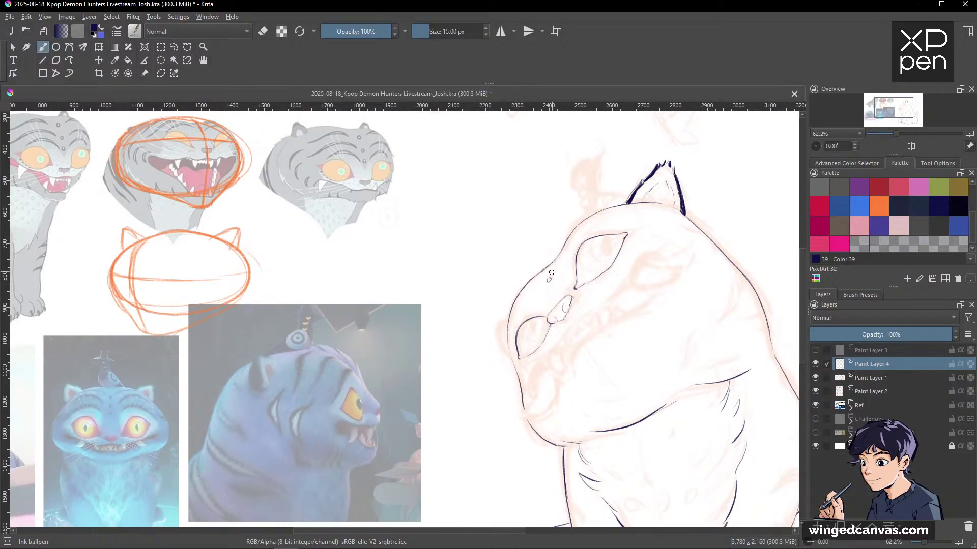
key(space)
mouse_move(535, 289)
mouse_down()
mouse_move(667, 195)
mouse_move(684, 196)
mouse_move(677, 334)
mouse_move(621, 234)
mouse_move(569, 207)
mouse_up()
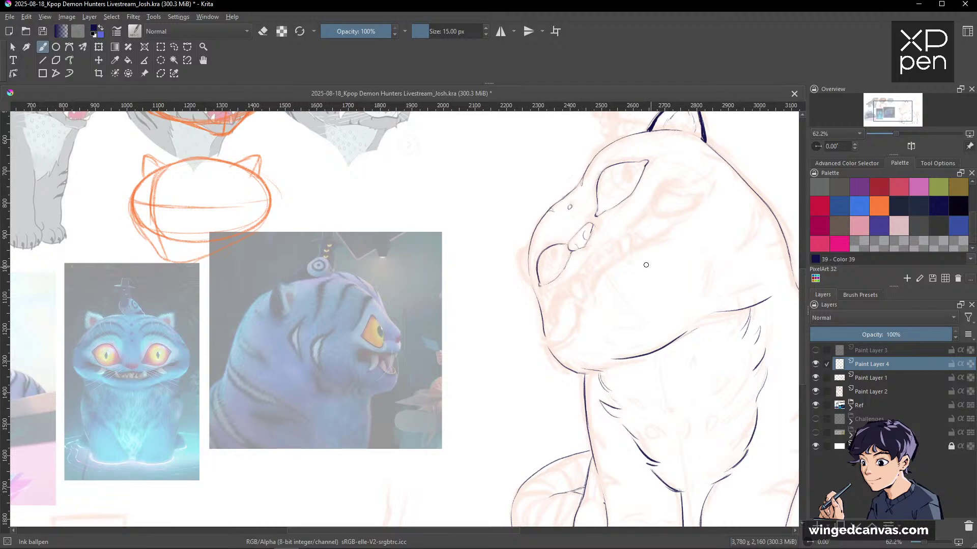
drag(582, 186, 584, 177)
Darken the muzzle contour below the far eye and trim its thick lower end with the eraser.
mouse_move(654, 276)
mouse_down()
mouse_move(642, 235)
mouse_move(648, 282)
mouse_up()
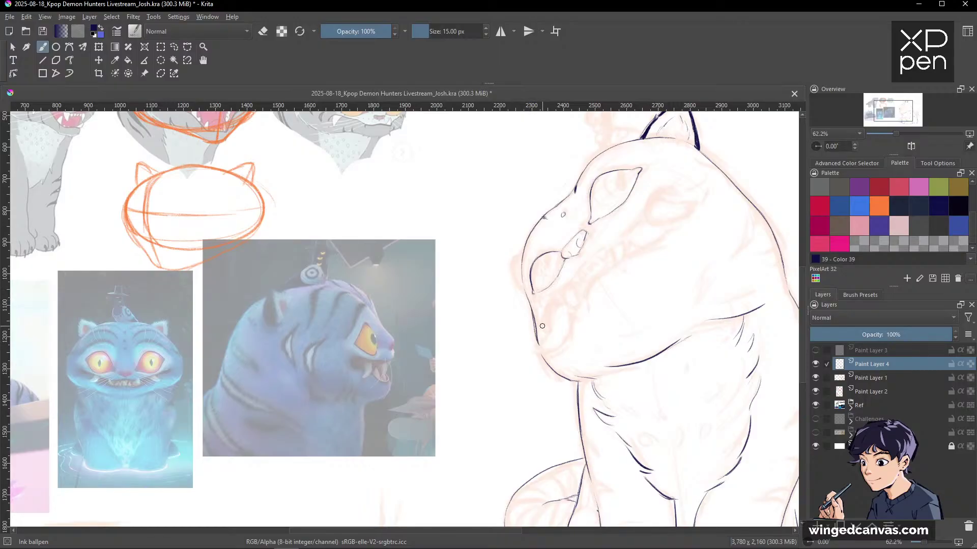
key(e)
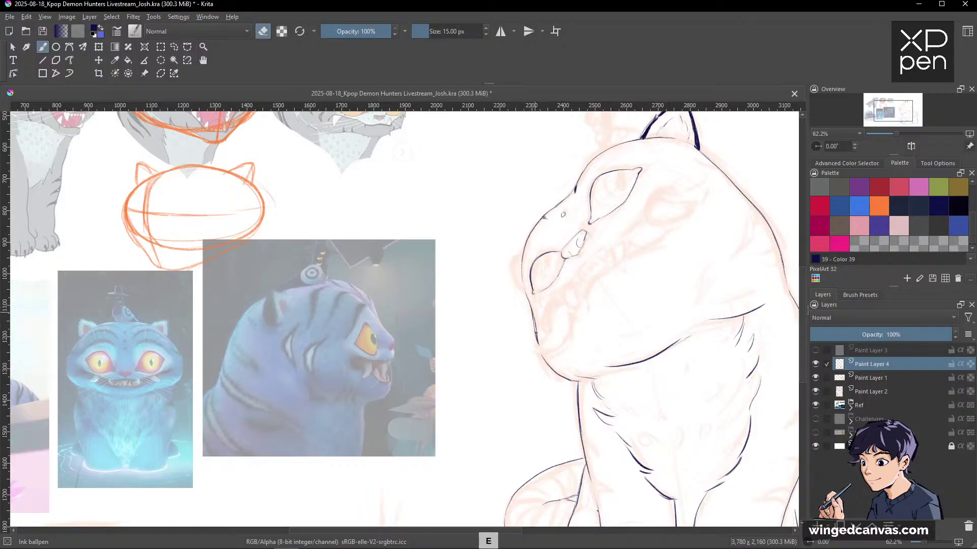
drag(537, 344, 535, 319)
key(e)
key(space)
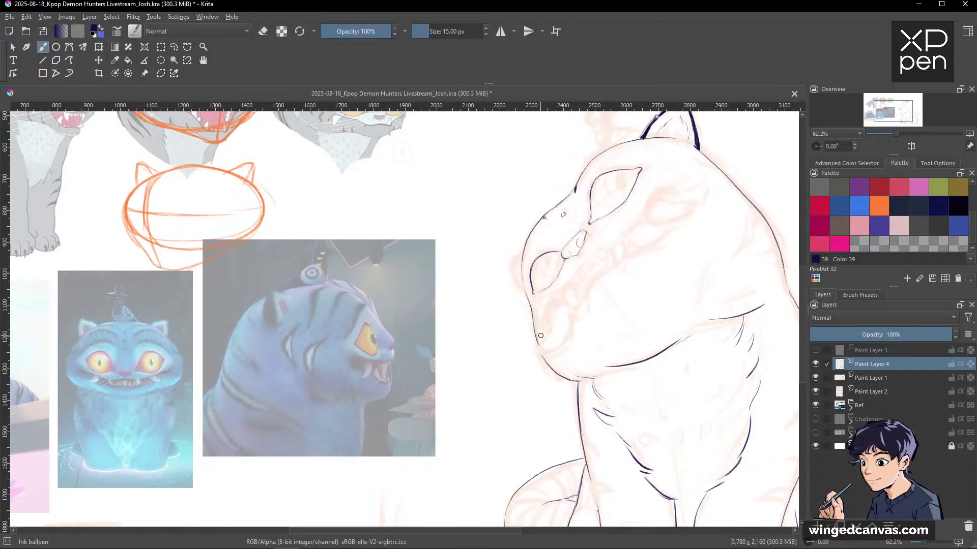
key(space)
mouse_move(541, 336)
mouse_down()
mouse_move(734, 301)
mouse_move(550, 363)
mouse_up()
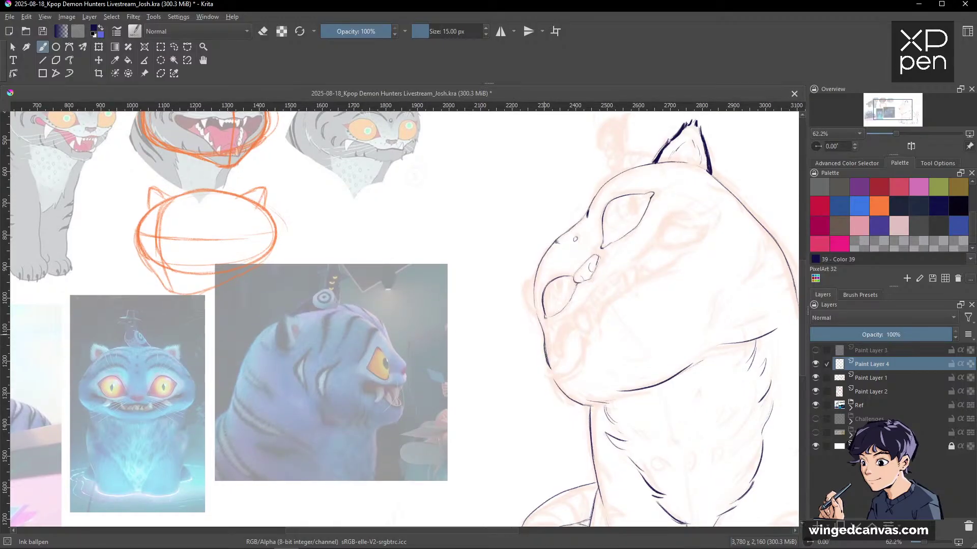
Clean up and redraw the join between the muzzle contour and the curve of the chin.
key(e)
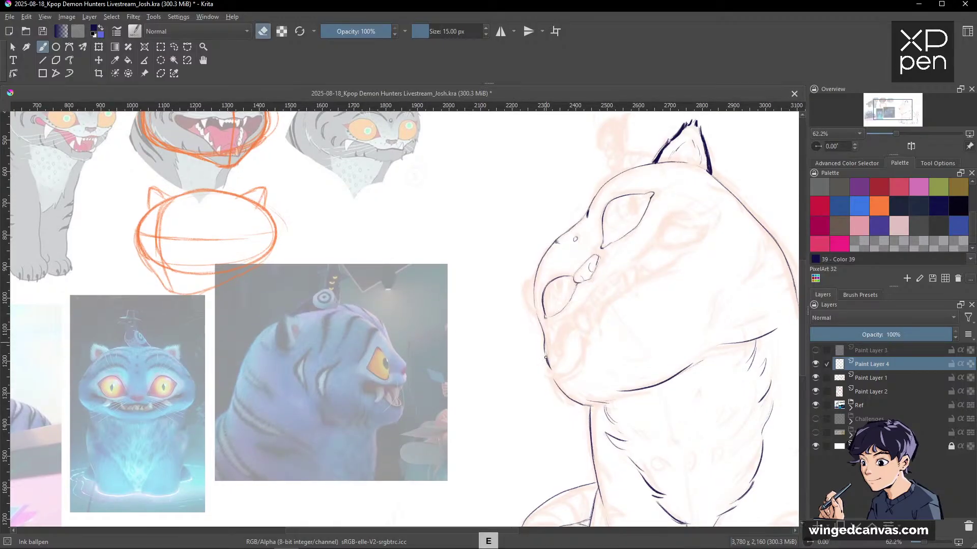
key(e)
drag(543, 342, 546, 363)
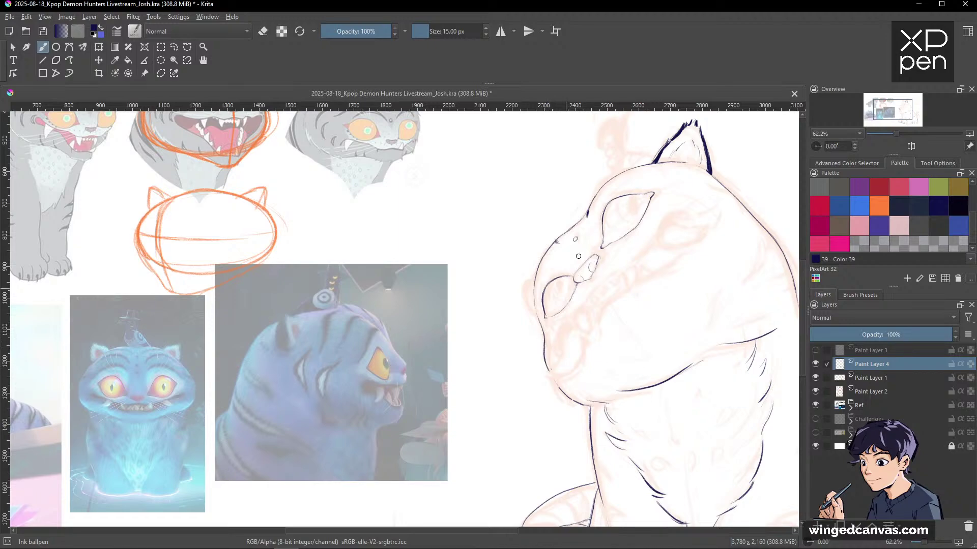
key(e)
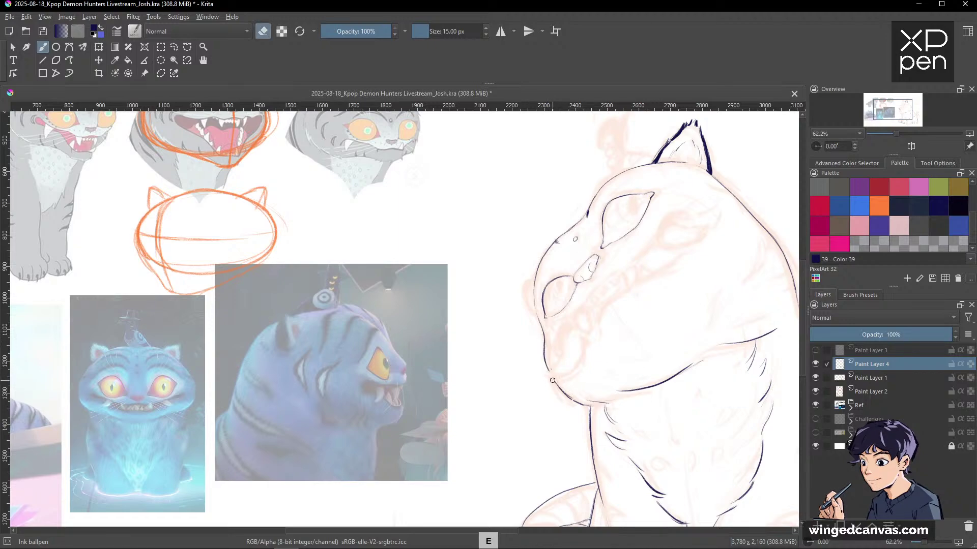
key(e)
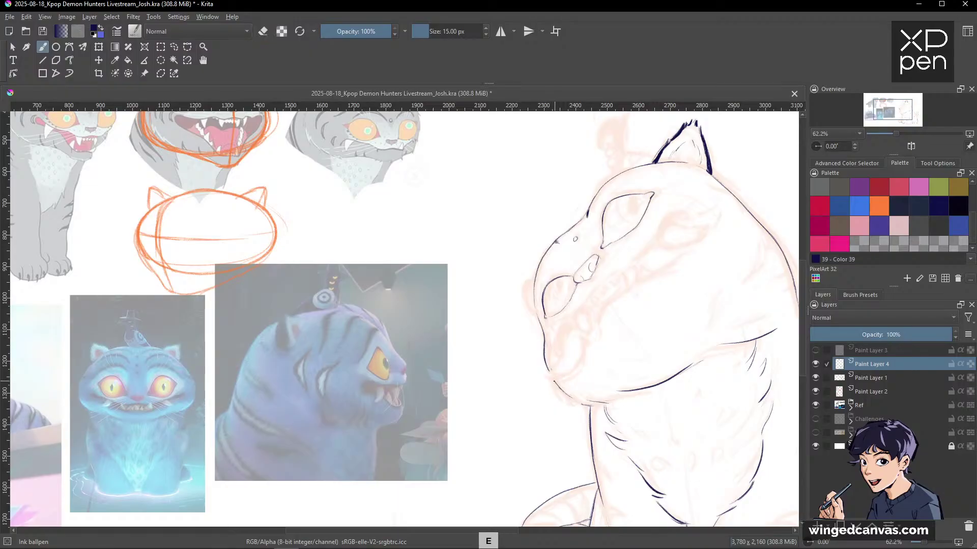
Ink the curved upper lip line running from the muzzle below the nose back toward the cheek.
mouse_move(553, 381)
mouse_down()
mouse_move(580, 402)
mouse_move(666, 335)
mouse_move(714, 328)
mouse_move(653, 323)
mouse_up()
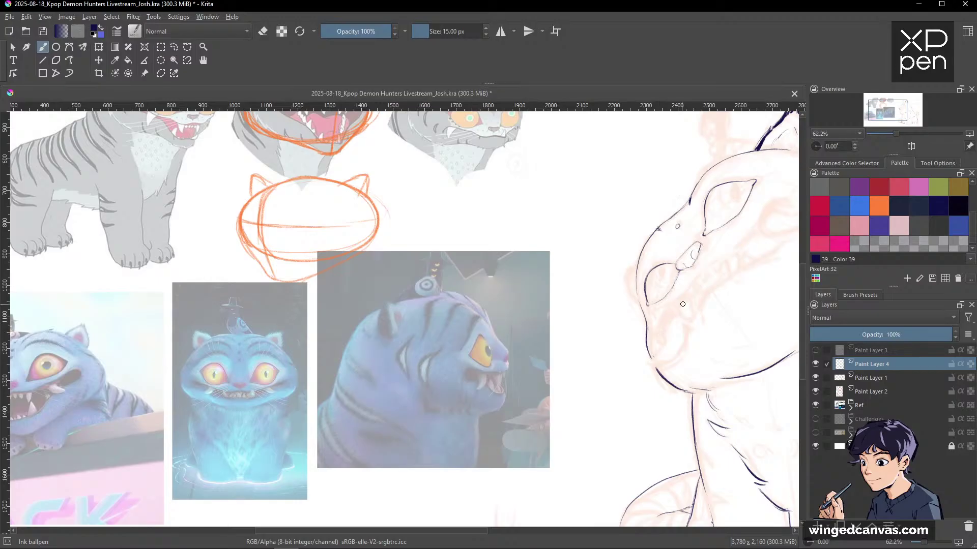
drag(673, 297, 666, 311)
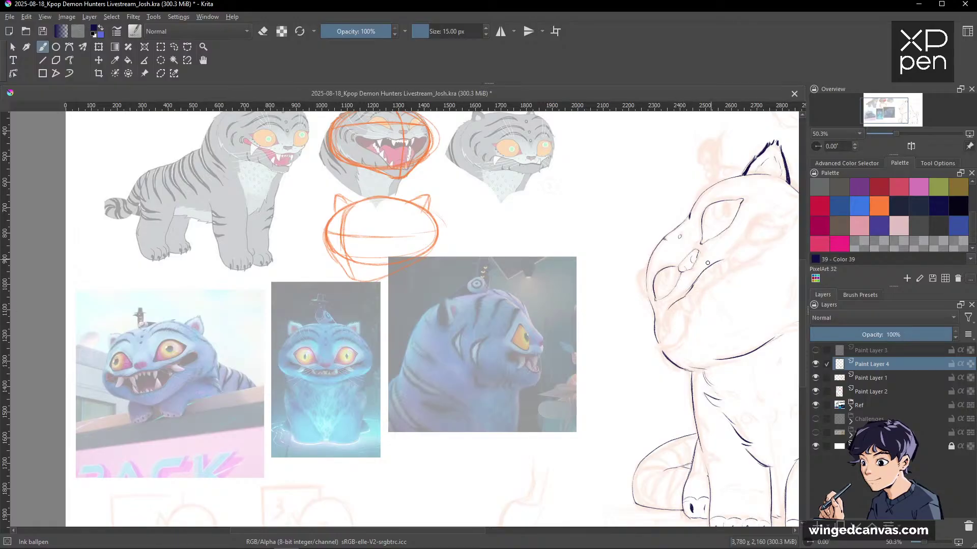
key(e)
key(e)
Ink the narrow shape at the front of the mouth and the larger oval beside it, erasing stray overlaps.
key(space)
drag(773, 247, 748, 271)
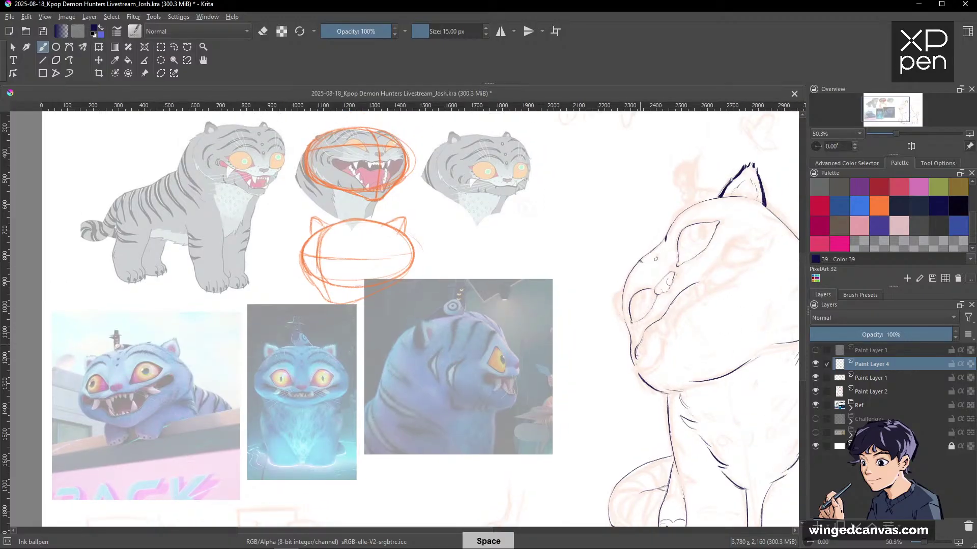
key(e)
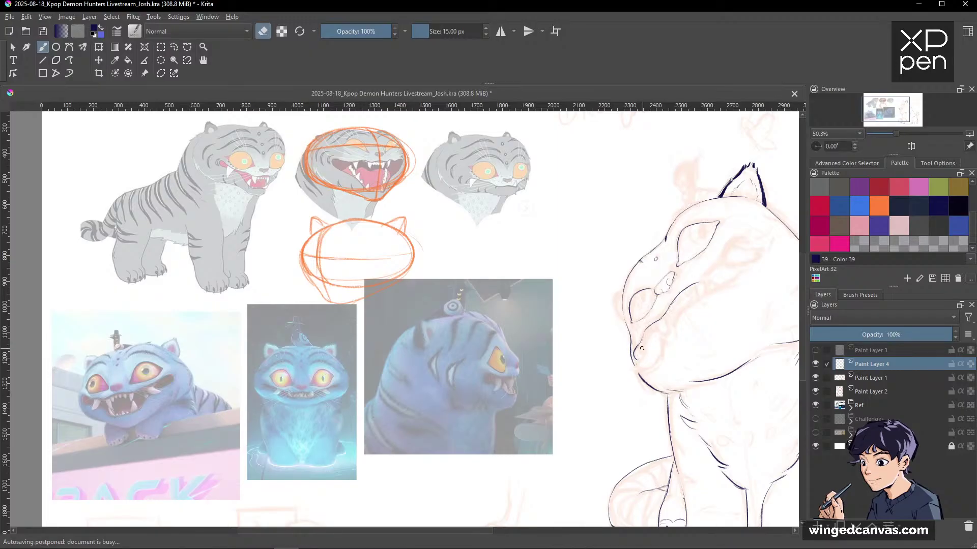
key(e)
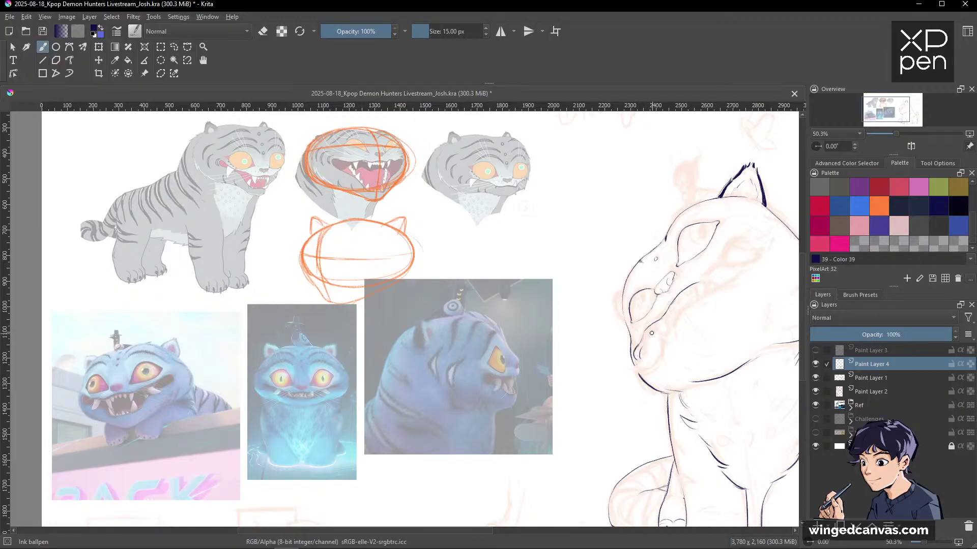
drag(655, 330, 647, 338)
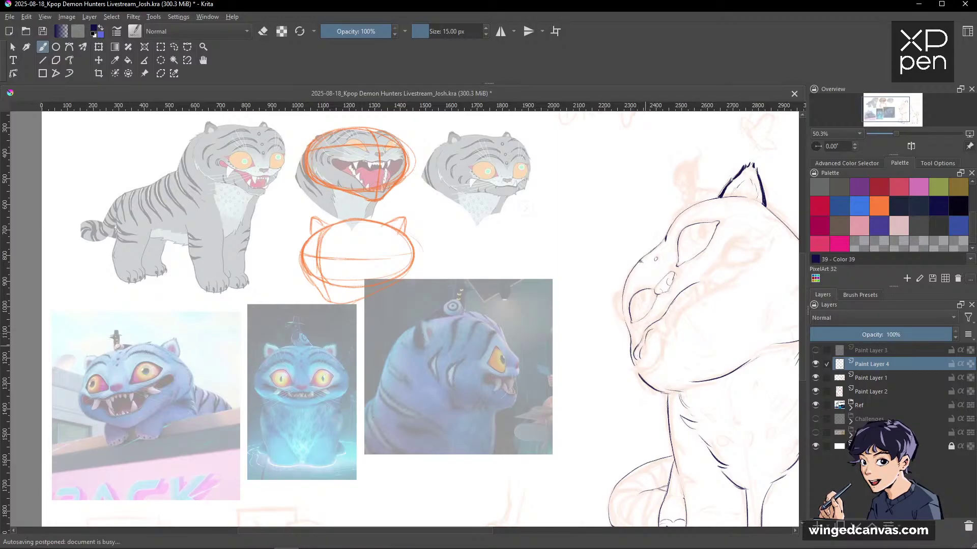
key(e)
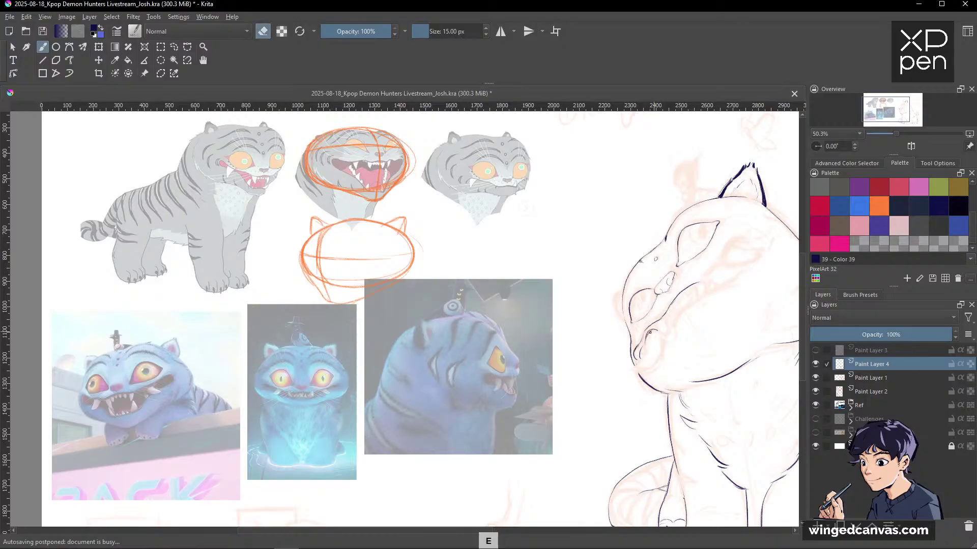
key(e)
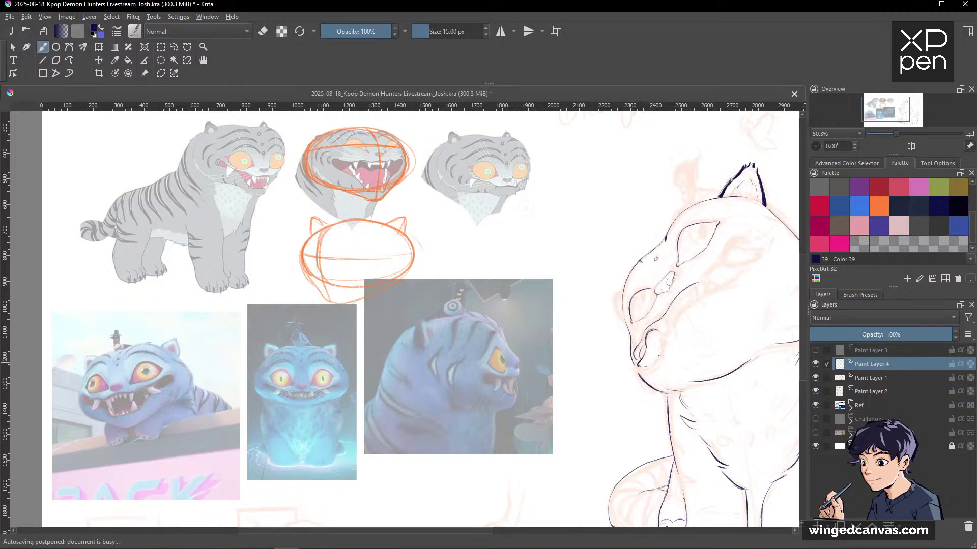
drag(661, 335, 657, 357)
Erase and redraw the outer chin contour beside the front of the mouth.
key(e)
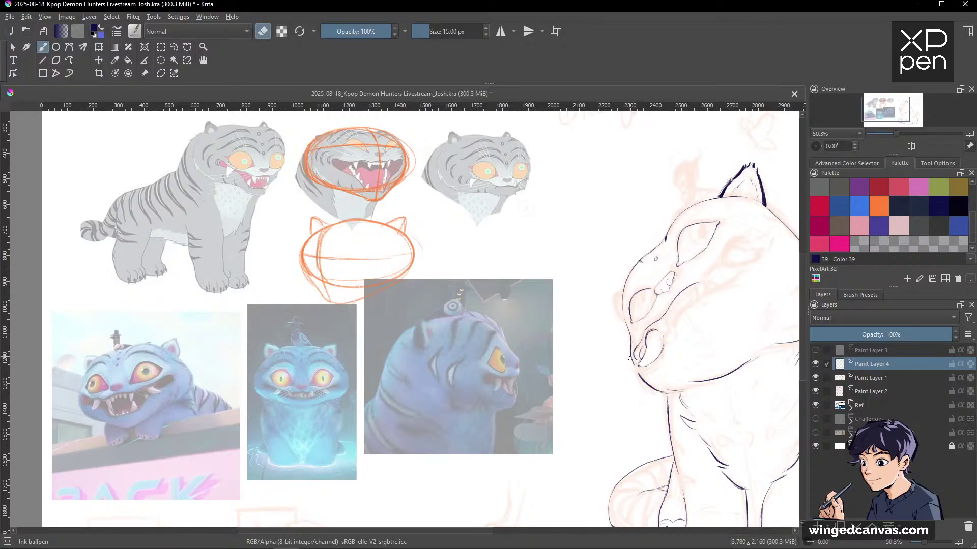
key(e)
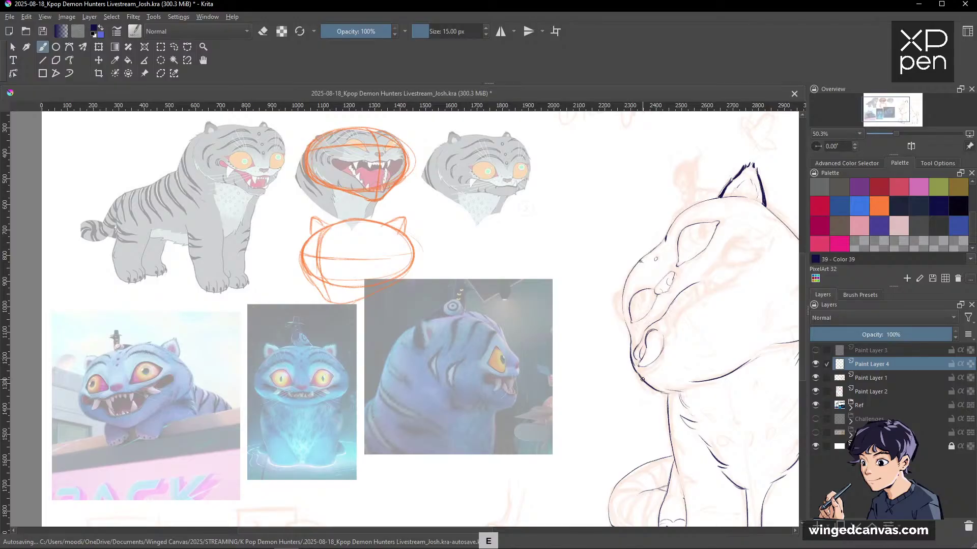
key(e)
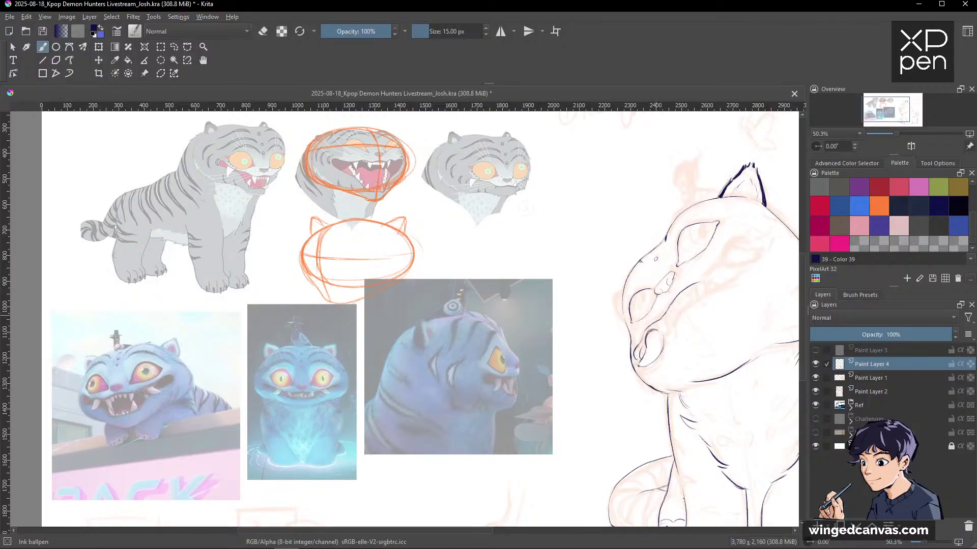
Clean up the top of the large oval in the mouth and refine the lower end of the narrow shape beside it.
scroll(652, 330, up, 3)
key(e)
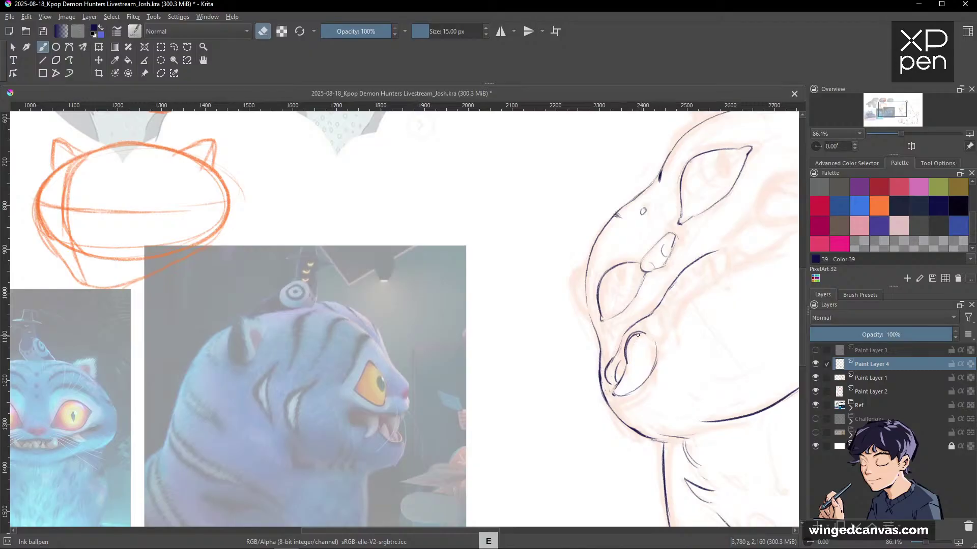
mouse_move(637, 335)
mouse_down()
mouse_move(626, 368)
mouse_move(632, 340)
mouse_move(613, 360)
mouse_move(621, 347)
mouse_move(612, 393)
mouse_up()
key(e)
key(e)
key(e)
key(e)
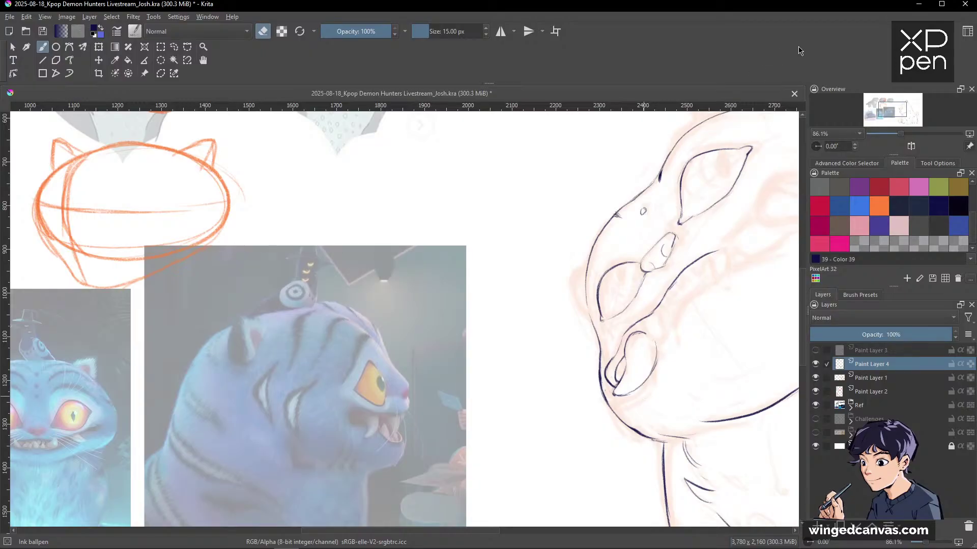
key(space)
drag(692, 370, 658, 365)
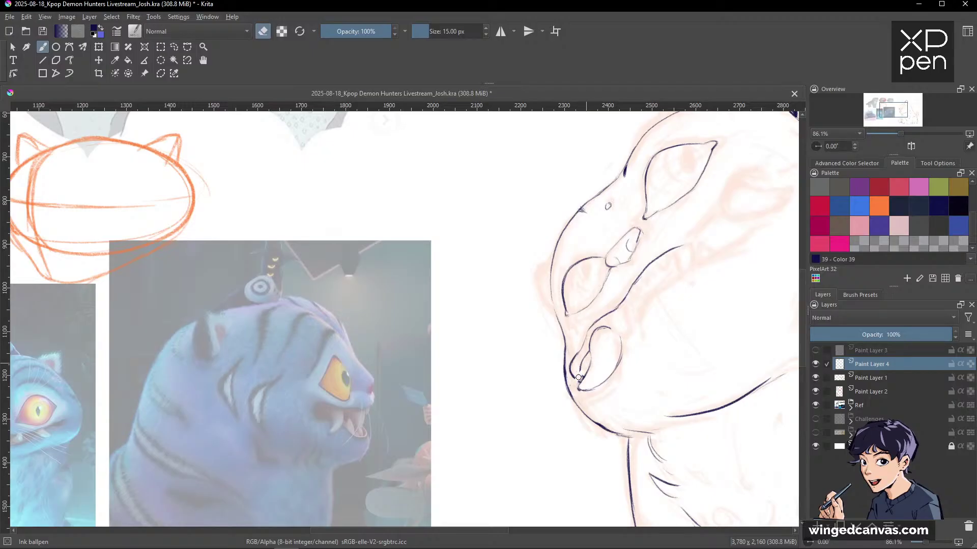
key(e)
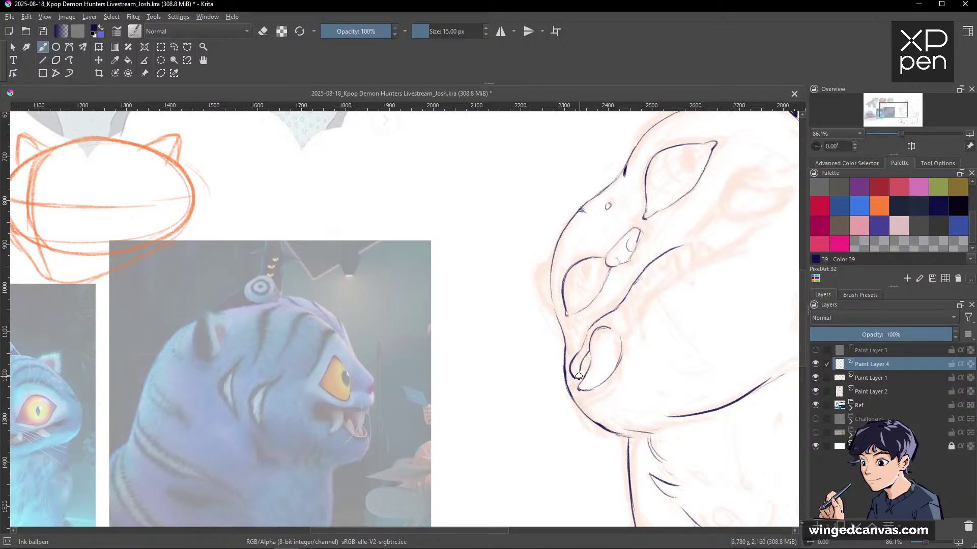
Ink a small rounded fang below the front end of the lip line, just above the large oval, clearing the stray curve there.
drag(656, 334, 619, 380)
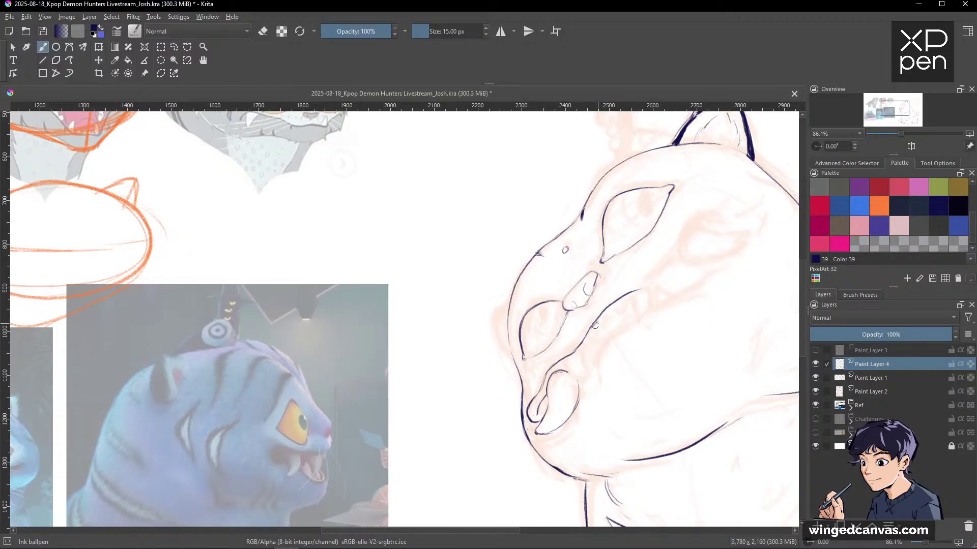
drag(595, 325, 553, 371)
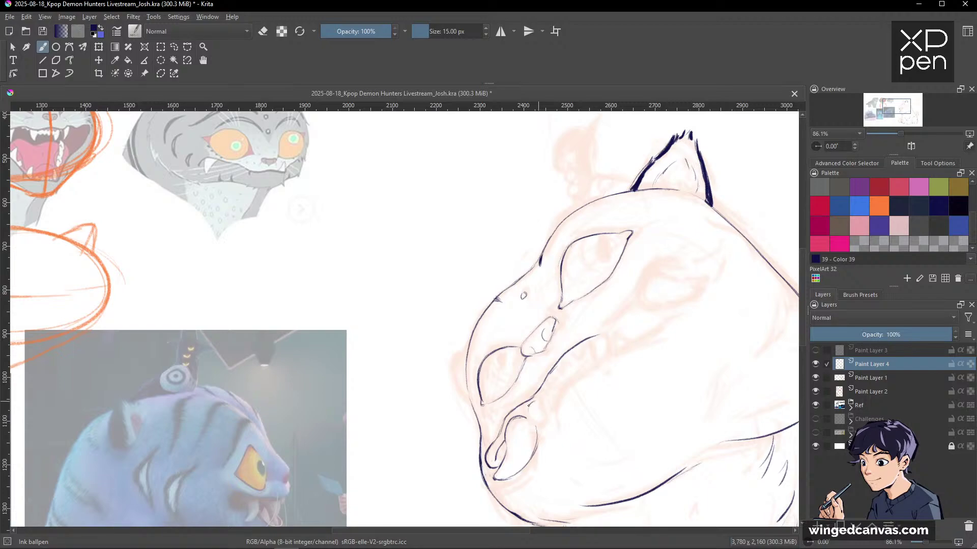
drag(531, 408, 665, 205)
drag(681, 198, 622, 324)
key(e)
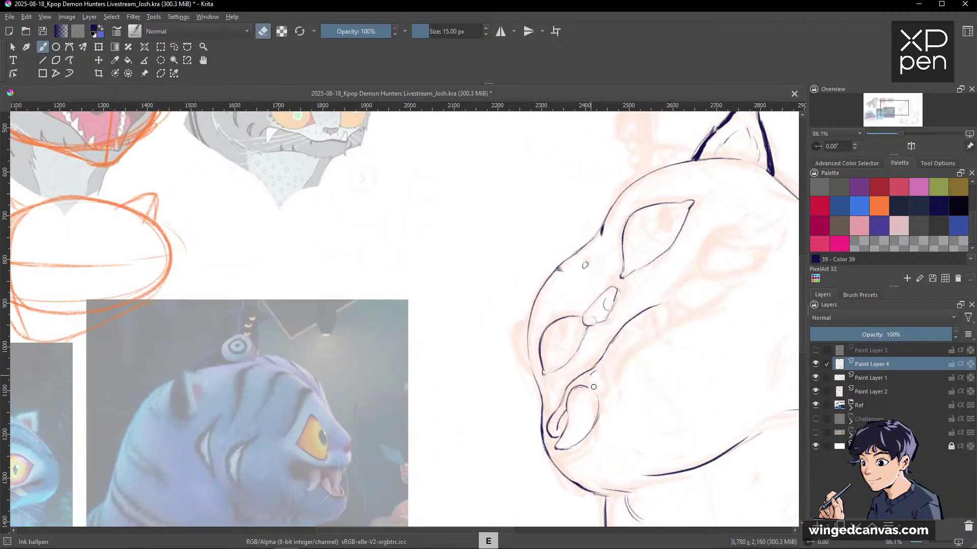
key(e)
drag(599, 401, 599, 410)
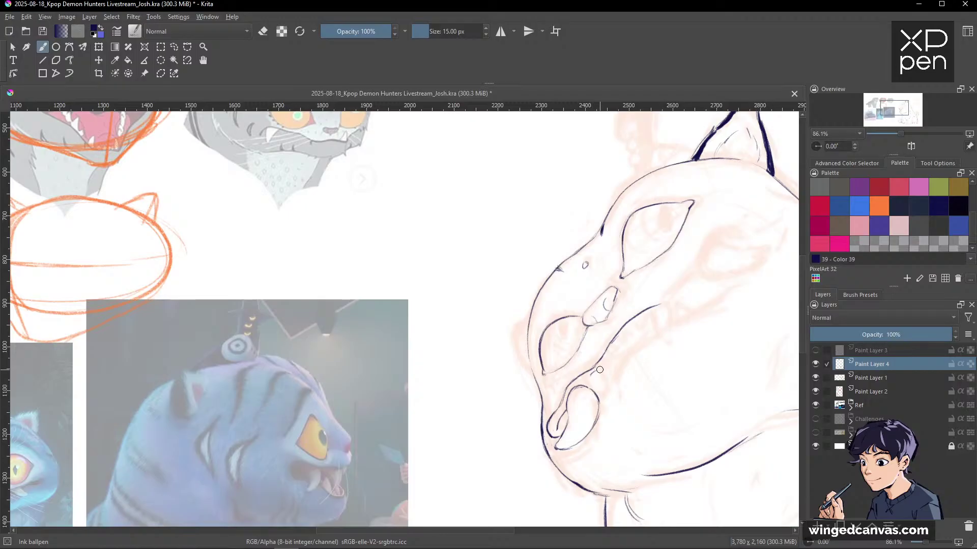
mouse_move(596, 372)
mouse_down()
mouse_move(595, 388)
mouse_move(607, 389)
mouse_up()
drag(620, 353, 596, 378)
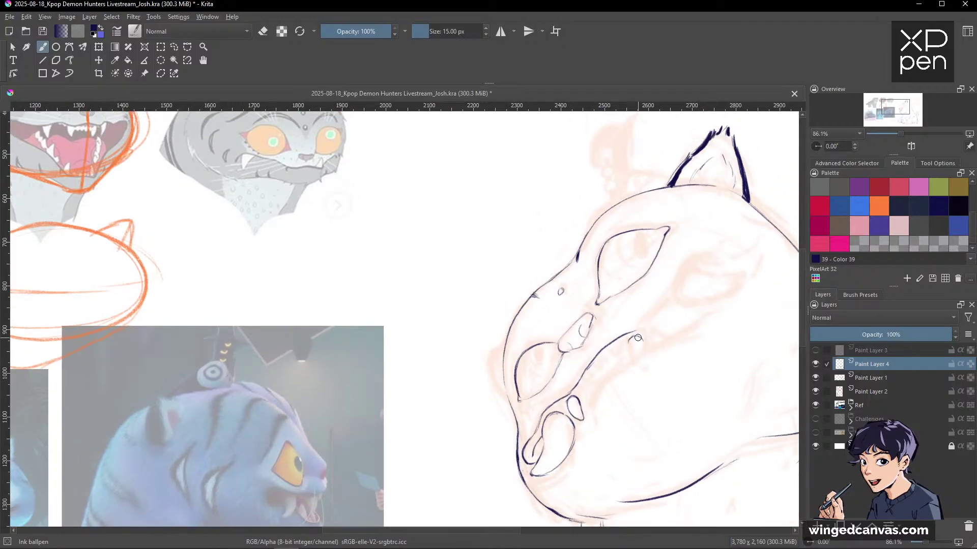
Ink a narrow pointed fang at the back end of the lip line and check the drawing mirrored horizontally.
drag(642, 347, 629, 350)
drag(633, 355, 639, 365)
key(e)
key(e)
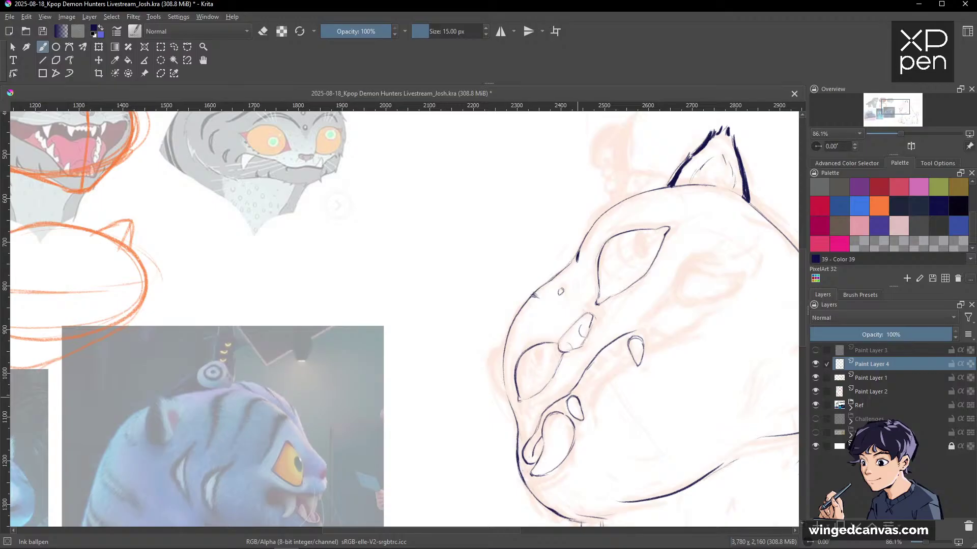
scroll(747, 305, down, 5)
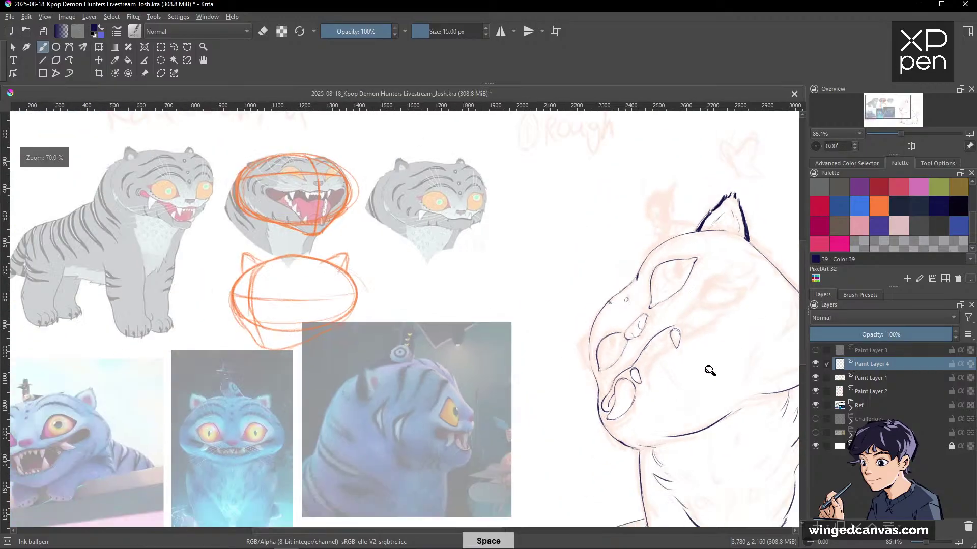
key(m)
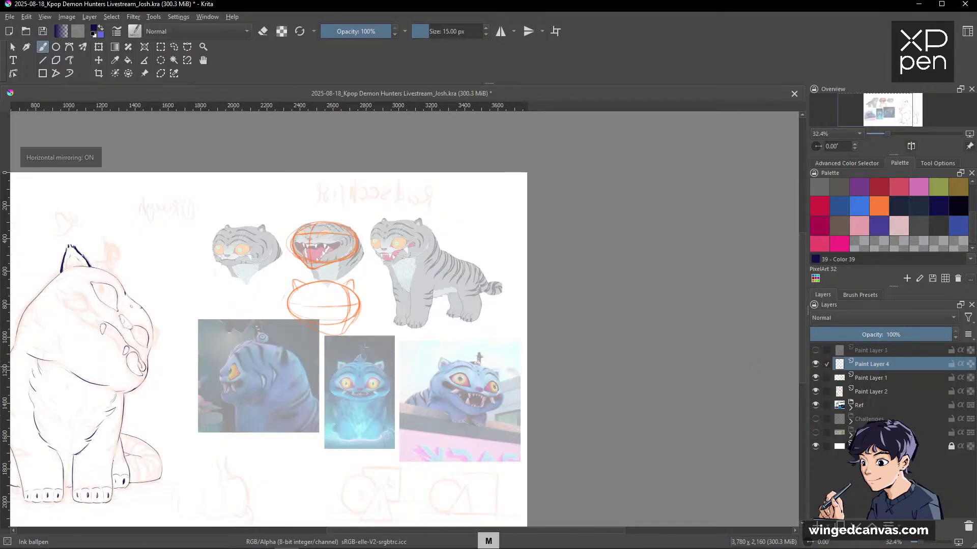
key(m)
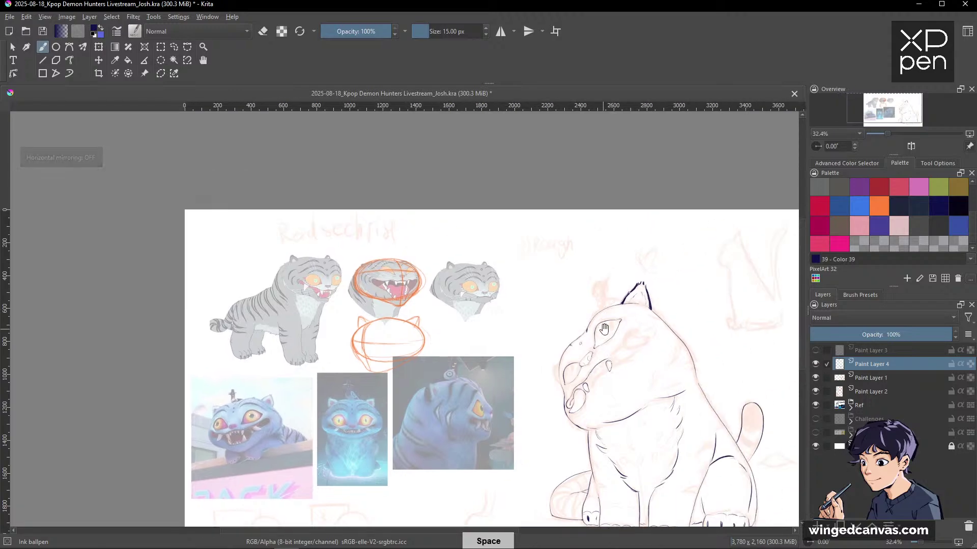
Ink a row of small rounded teeth along the lip line between the two fangs, erasing and redrawing uneven edges.
scroll(743, 285, up, 5)
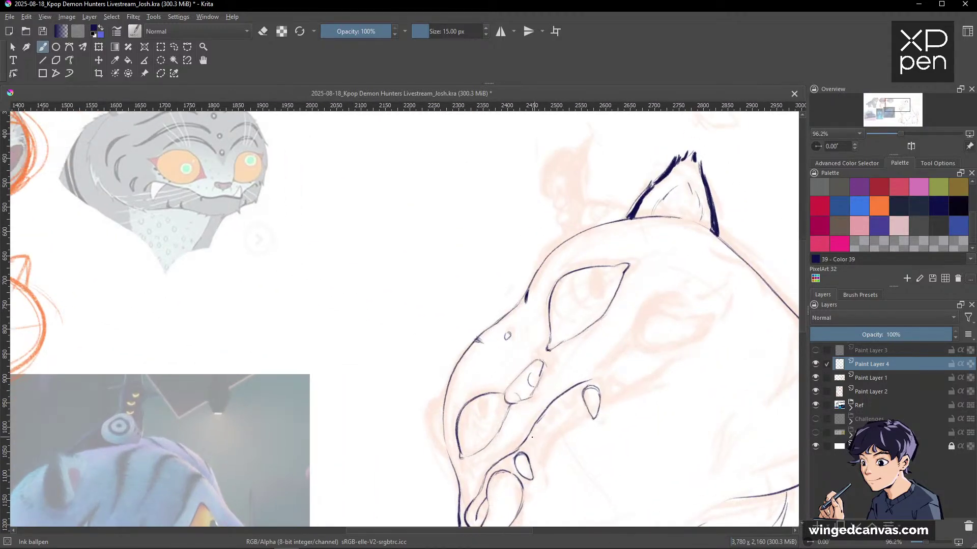
drag(528, 445, 530, 439)
mouse_move(559, 408)
mouse_down()
mouse_move(549, 418)
mouse_move(576, 400)
mouse_up()
key(e)
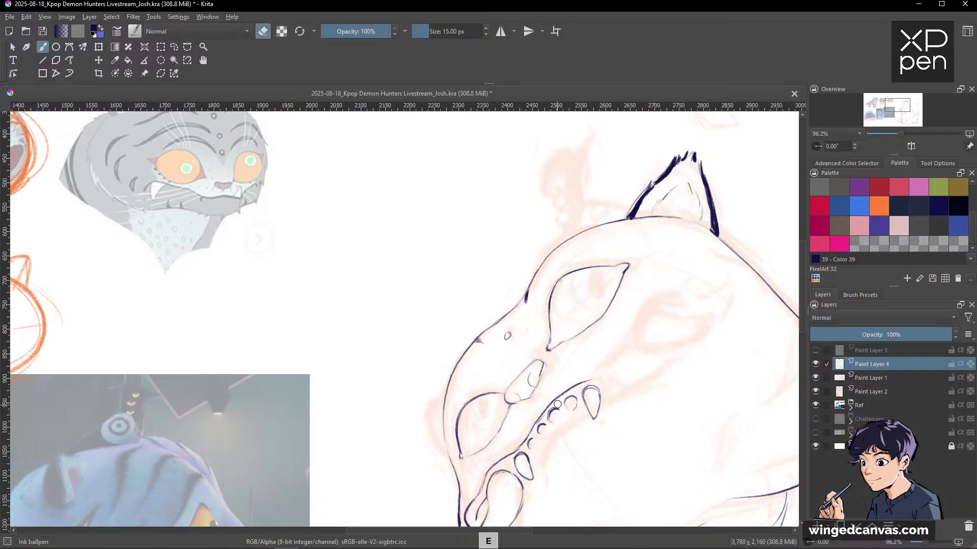
key(e)
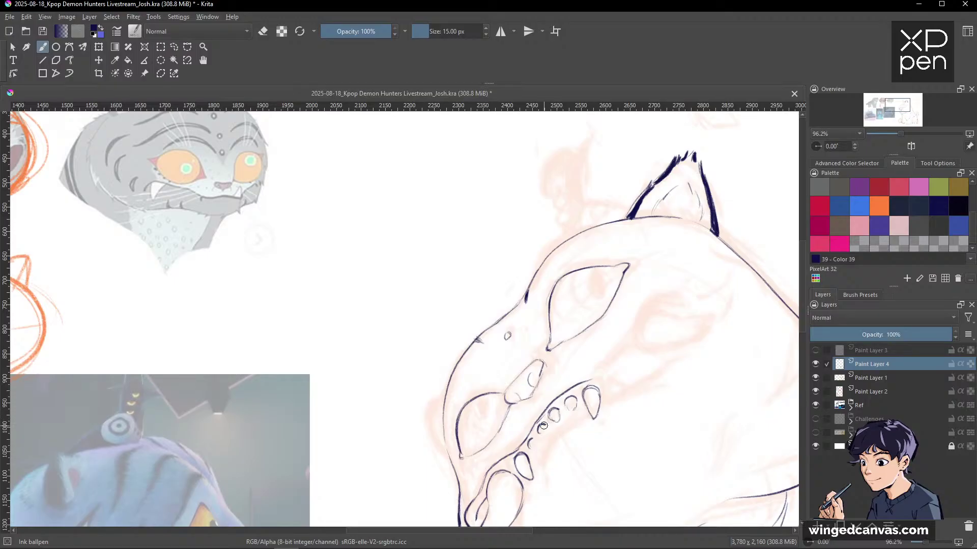
key(e)
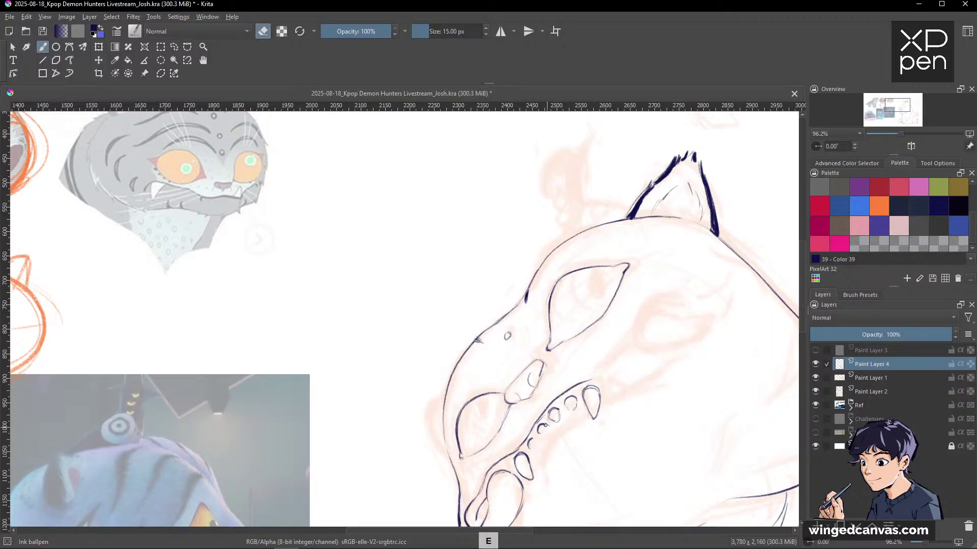
key(e)
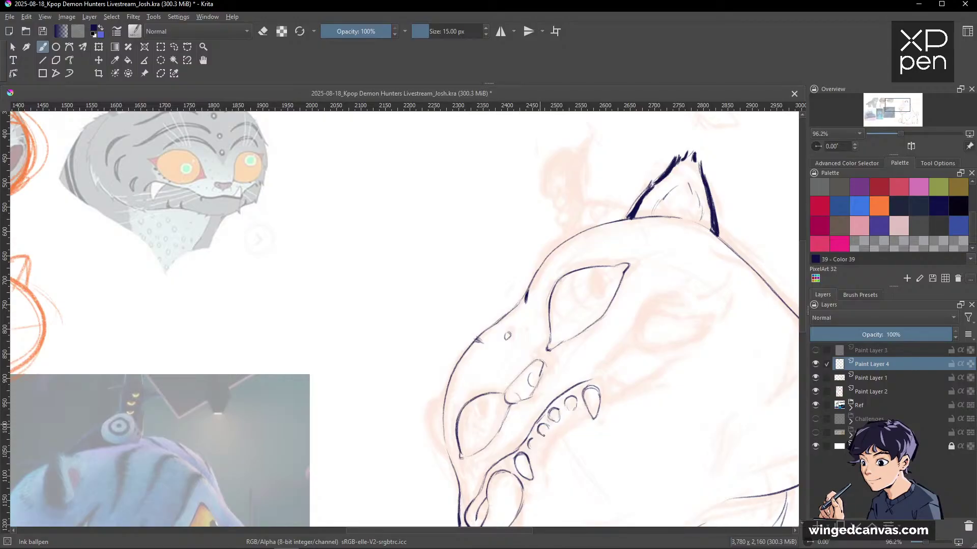
key(e)
key(e)
mouse_move(716, 294)
mouse_down()
mouse_move(677, 376)
mouse_move(702, 285)
mouse_move(739, 235)
mouse_move(719, 279)
mouse_up()
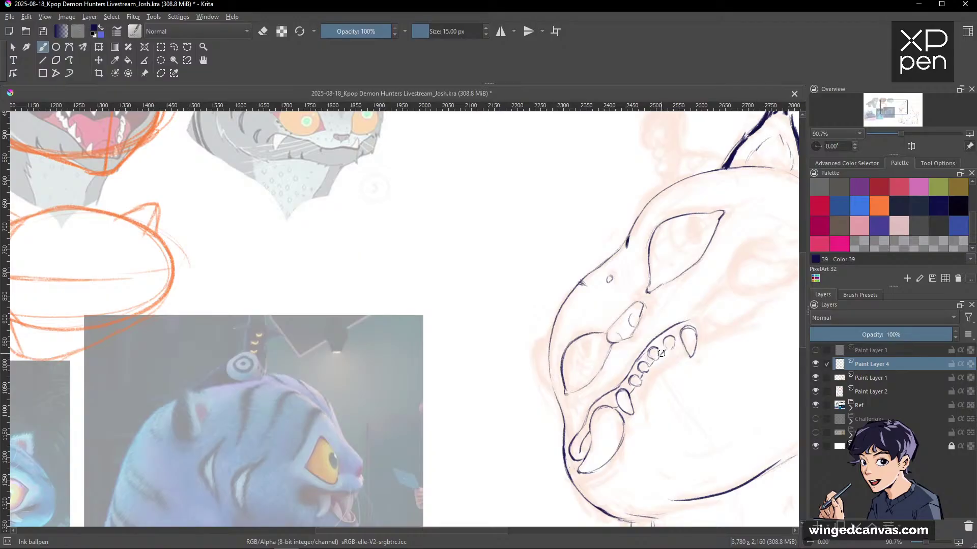
Compare the inked row of teeth with the side-view reference image of the tiger's mouth.
key(e)
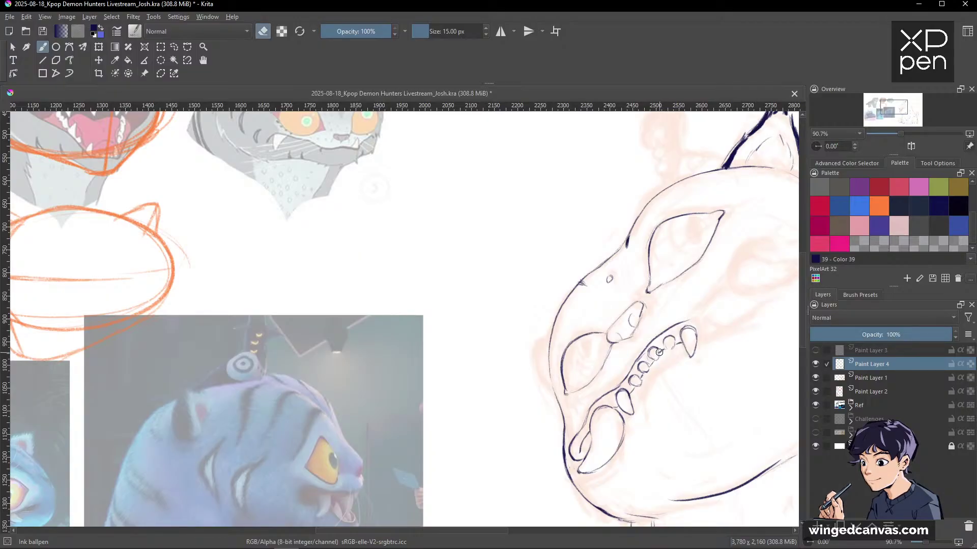
key(ctrl+space)
mouse_move(732, 249)
mouse_down()
mouse_move(719, 298)
mouse_move(679, 326)
mouse_move(692, 307)
mouse_up()
key(space)
key(ctrl+space)
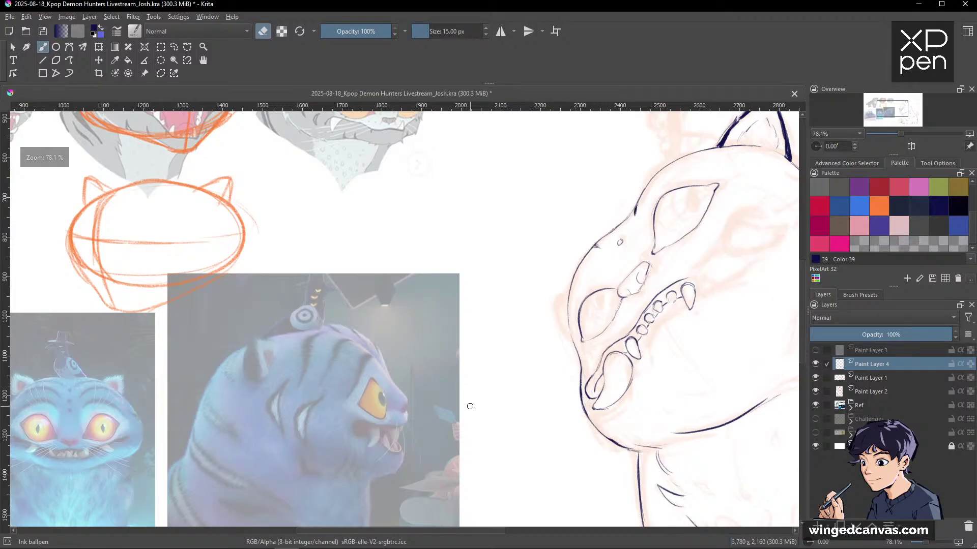
key(space)
key(ctrl+space)
mouse_move(332, 404)
mouse_down()
mouse_move(356, 404)
mouse_move(411, 321)
mouse_move(399, 414)
mouse_move(449, 446)
mouse_move(355, 486)
mouse_up()
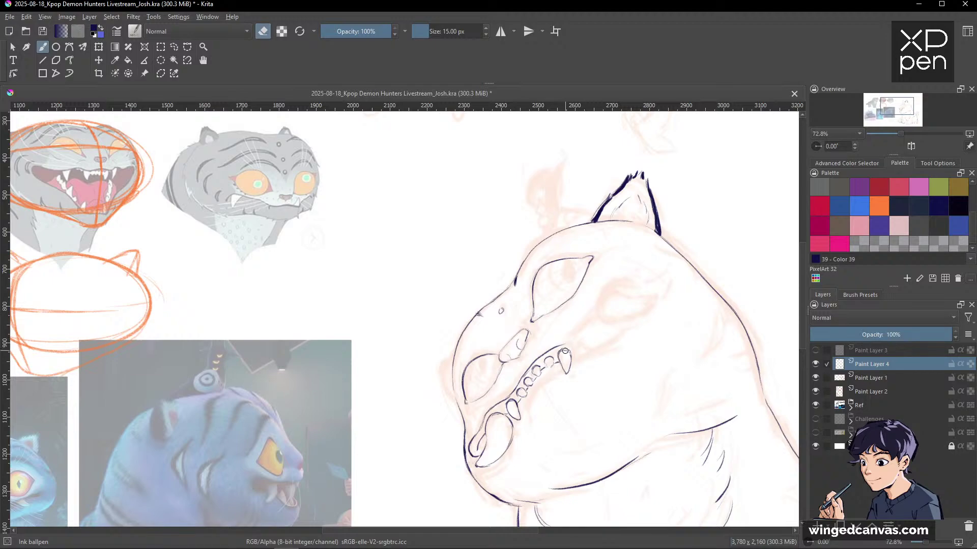
Erase both fangs at the ends of the tooth row with the Eraser Circle brush at 50 px.
drag(566, 350, 569, 352)
click(859, 295)
click(822, 334)
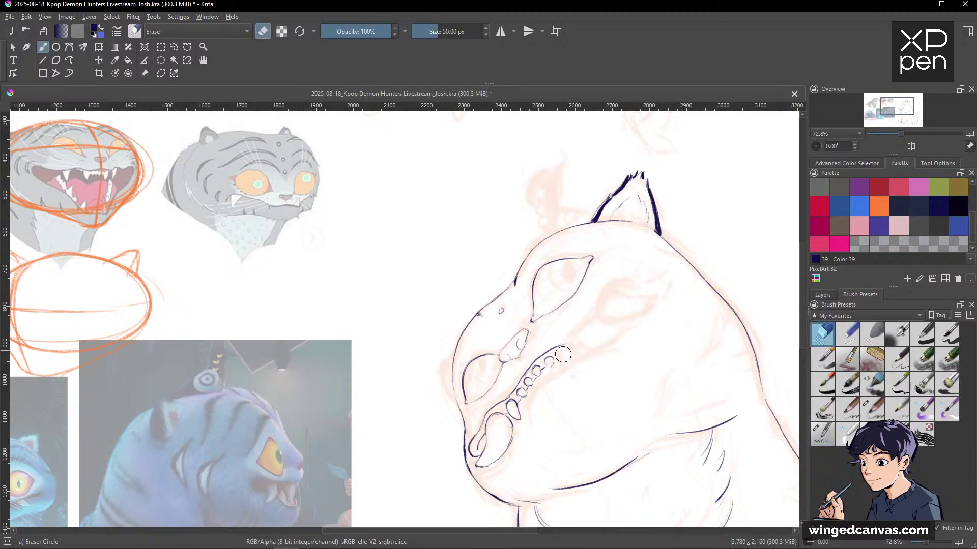
drag(507, 413, 519, 414)
key(e)
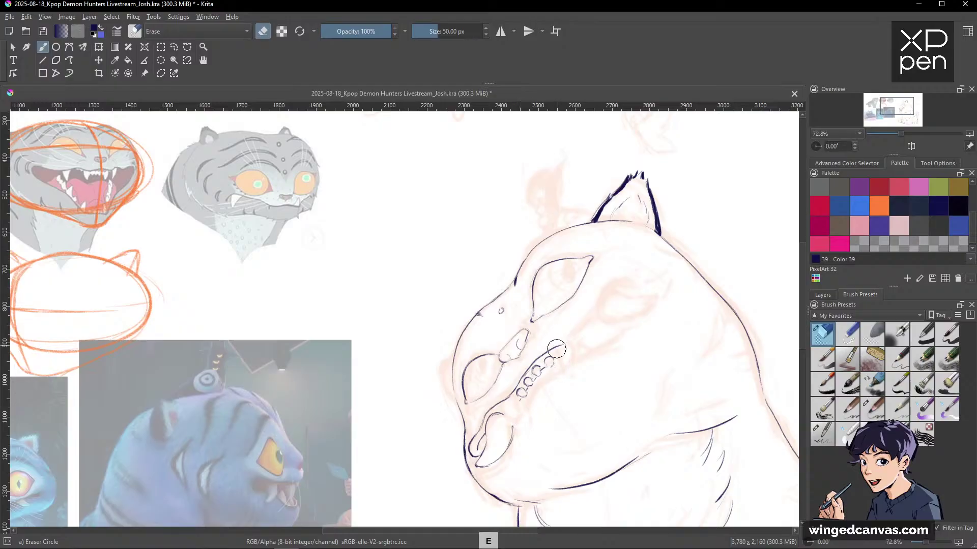
Ink a new pointed front fang with the Ink ballpen, joined to the front end of the lip line above the large oval.
key(slash)
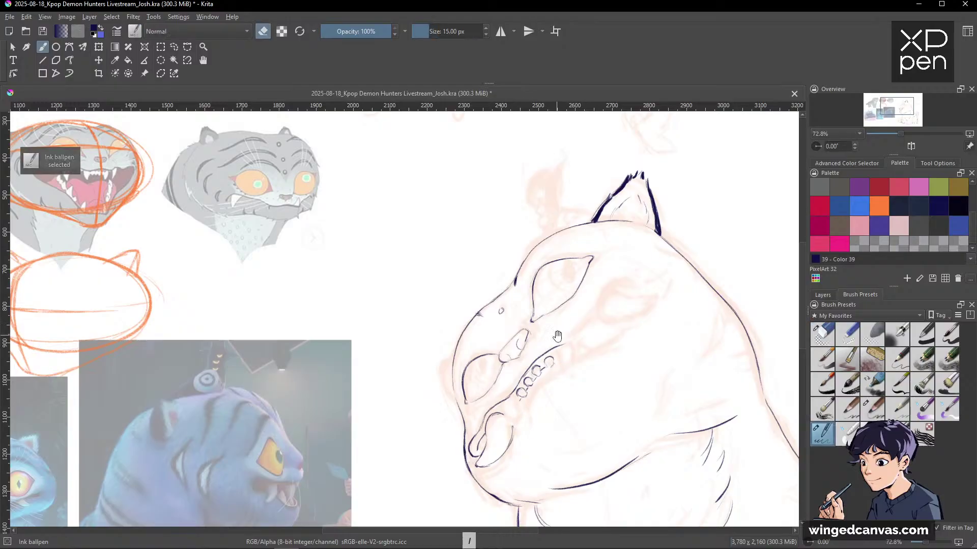
drag(557, 336, 622, 274)
key(e)
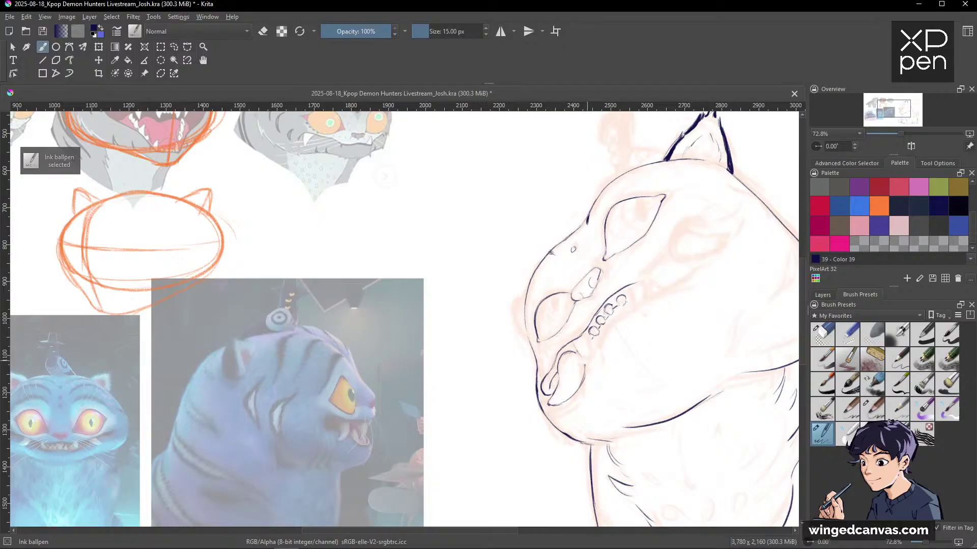
drag(570, 337, 590, 344)
Trim the back end of the lip line and ink a larger pointed fang there, open at its tip.
key(e)
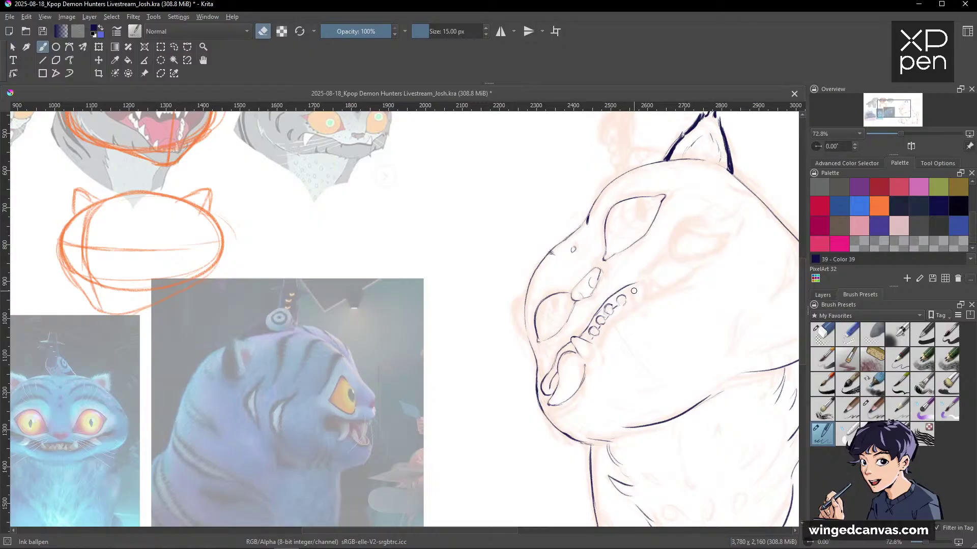
key(e)
mouse_move(632, 294)
mouse_down()
mouse_move(631, 304)
mouse_move(643, 278)
mouse_move(651, 295)
mouse_up()
key(e)
key(e)
Refine the front fang's outline and clean up where it meets the lip line and the large oval.
drag(572, 339, 585, 349)
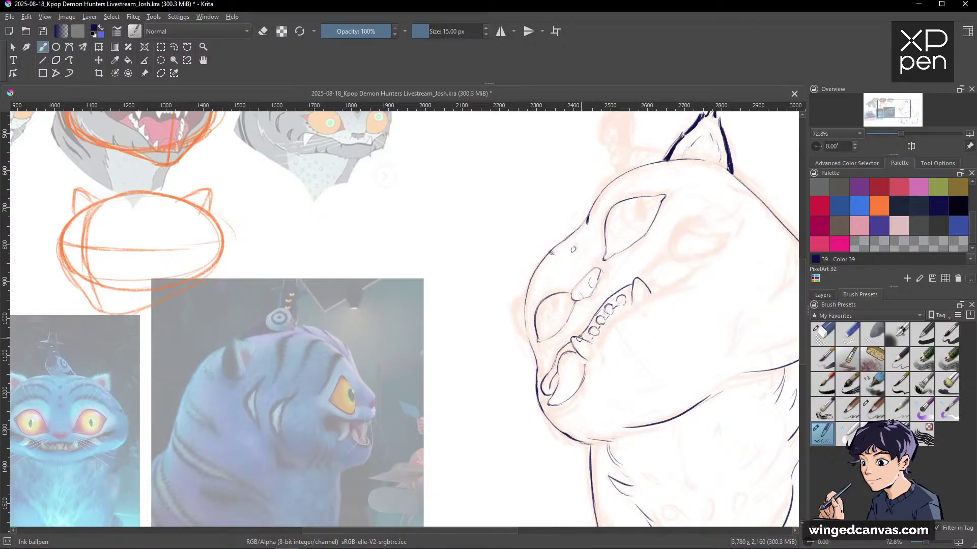
key(e)
key(e)
key(e)
key(e)
Erase and redraw the outer curve of the back fang and touch up the small teeth near the front fang.
key(e)
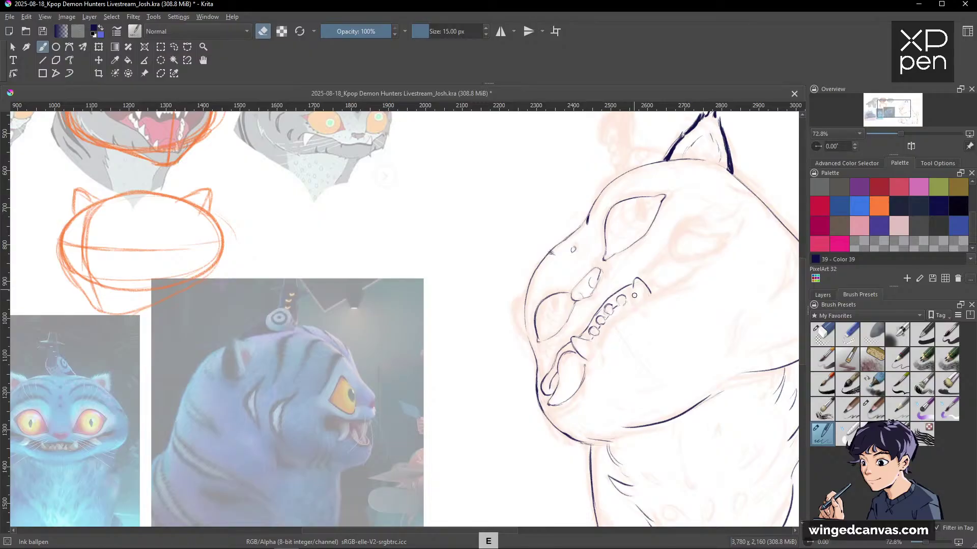
key(e)
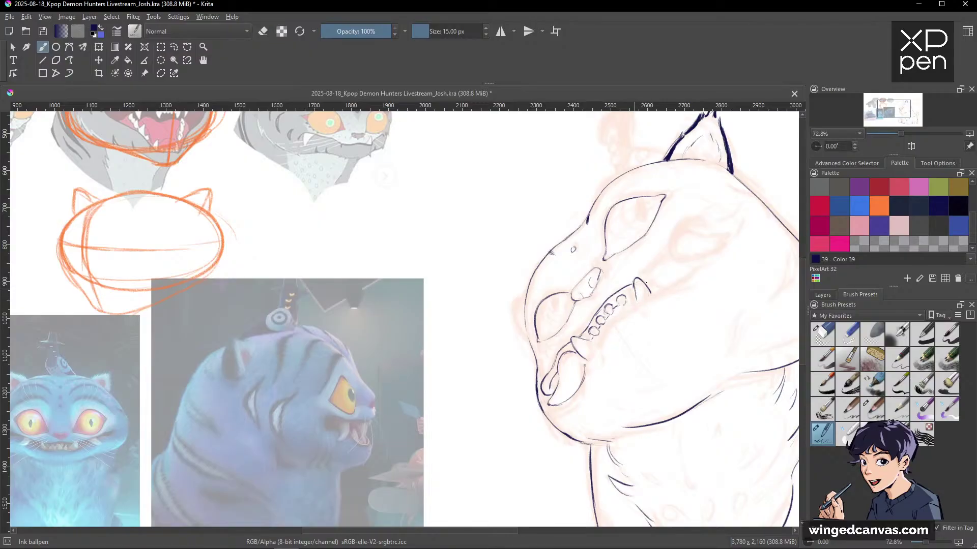
key(e)
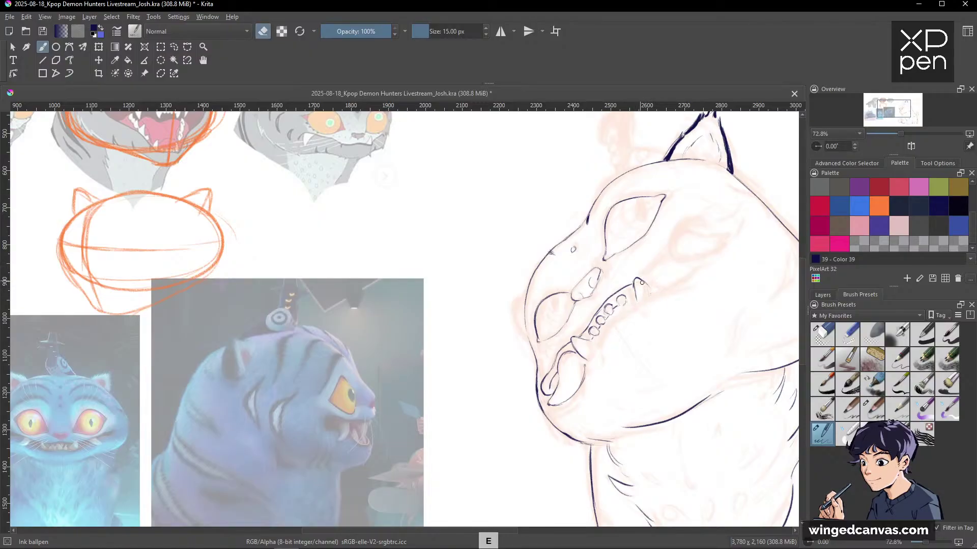
key(e)
key(e)
key(e)
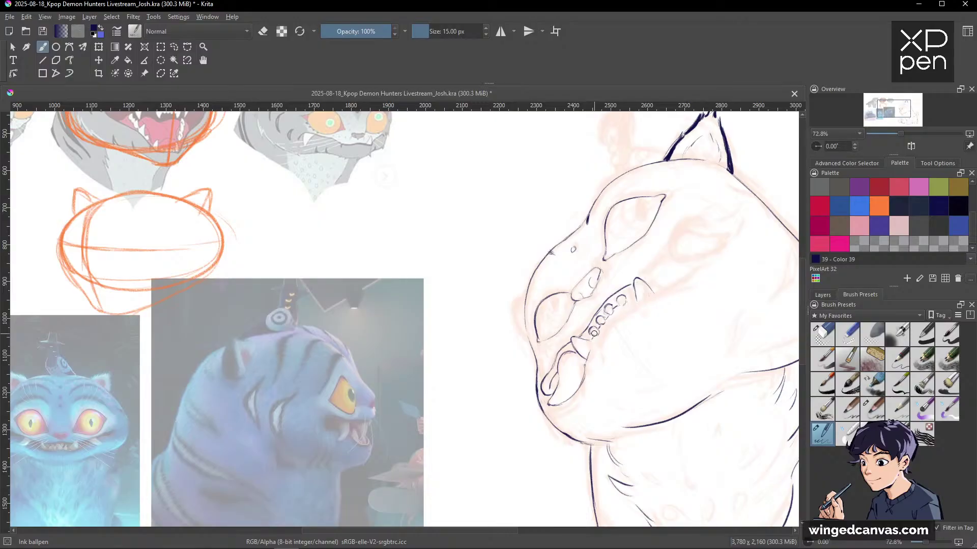
Ink extra small teeth in the gaps of the tooth row and erase their overlaps beside the front fang.
mouse_move(511, 340)
mouse_down()
mouse_move(261, 337)
mouse_move(290, 346)
mouse_move(337, 281)
mouse_move(338, 360)
mouse_move(563, 304)
mouse_move(563, 290)
mouse_up()
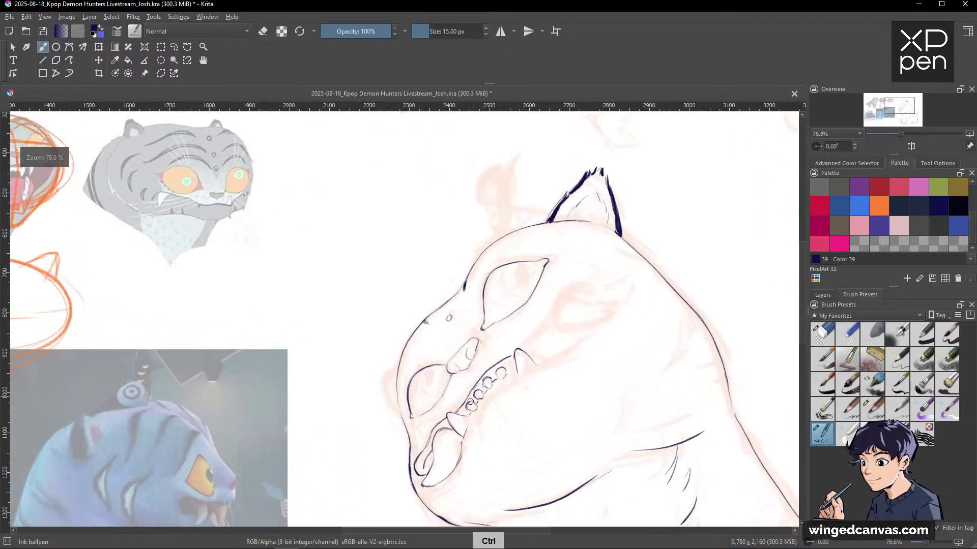
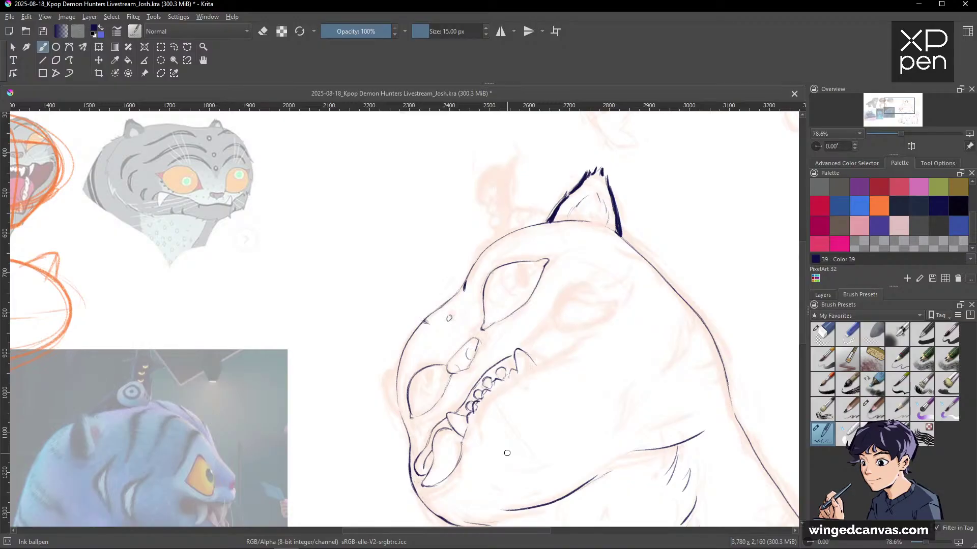
scroll(484, 396, up, 3)
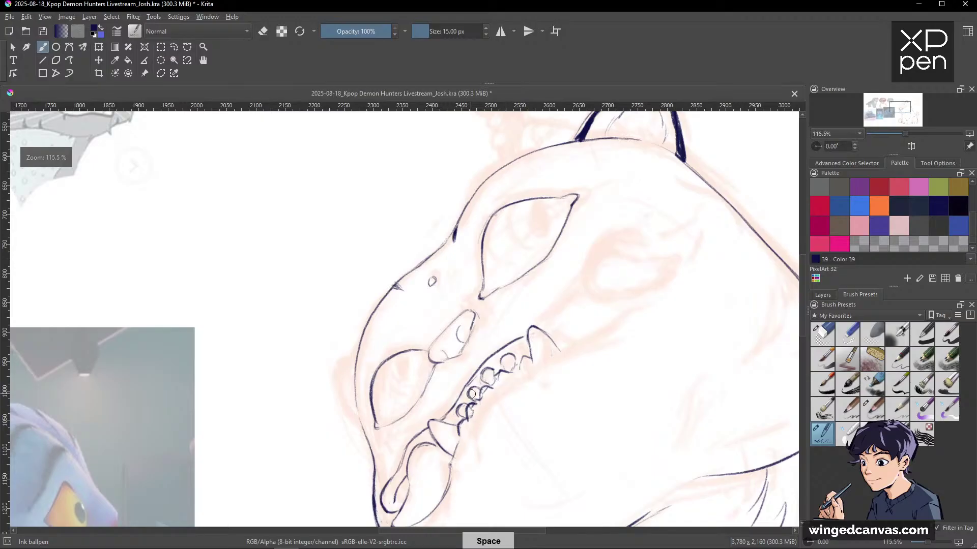
key(e)
drag(471, 407, 469, 415)
key(e)
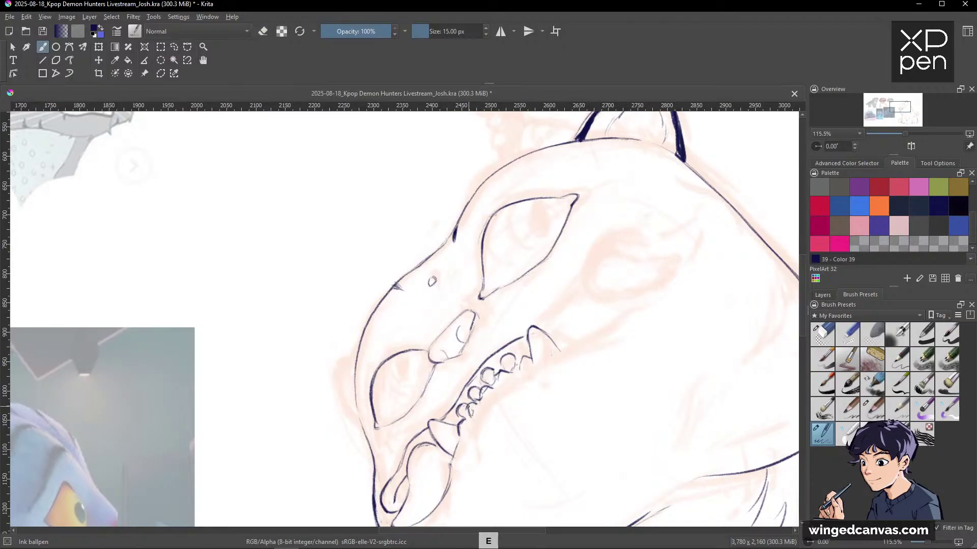
key(e)
key(e)
key(e)
drag(465, 421, 458, 428)
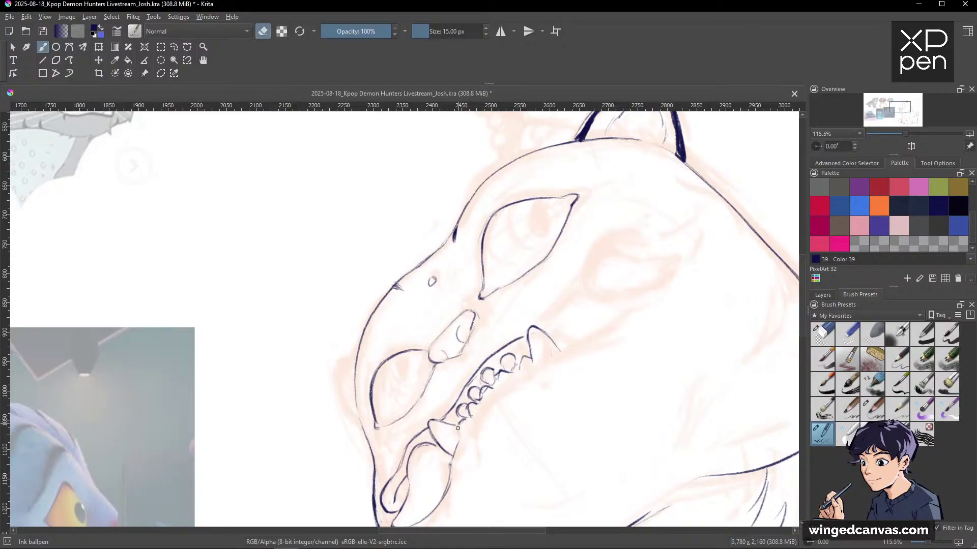
Ink the curved inner mouth line under the small teeth from the front fang to the back fang.
key(e)
drag(466, 422, 538, 364)
key(e)
key(e)
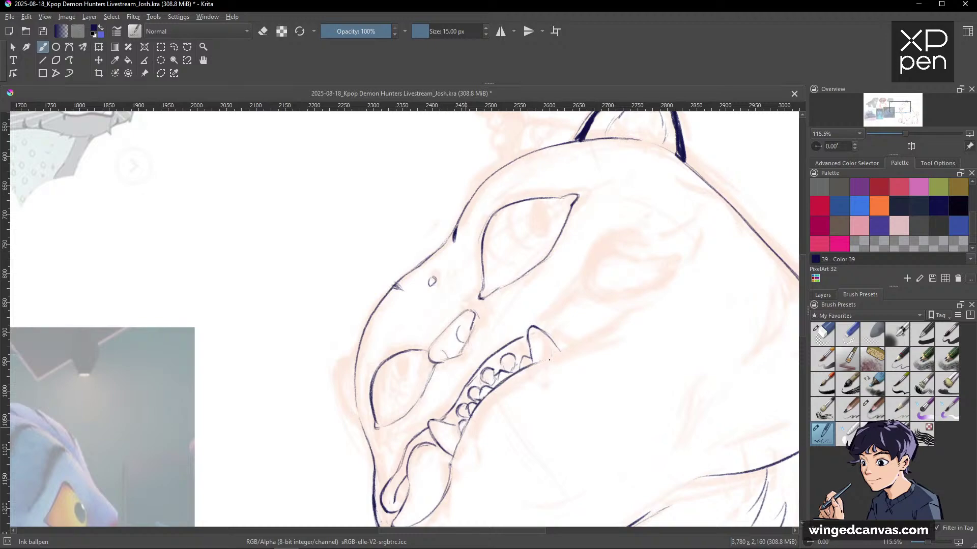
key(e)
key(e)
drag(698, 238, 676, 332)
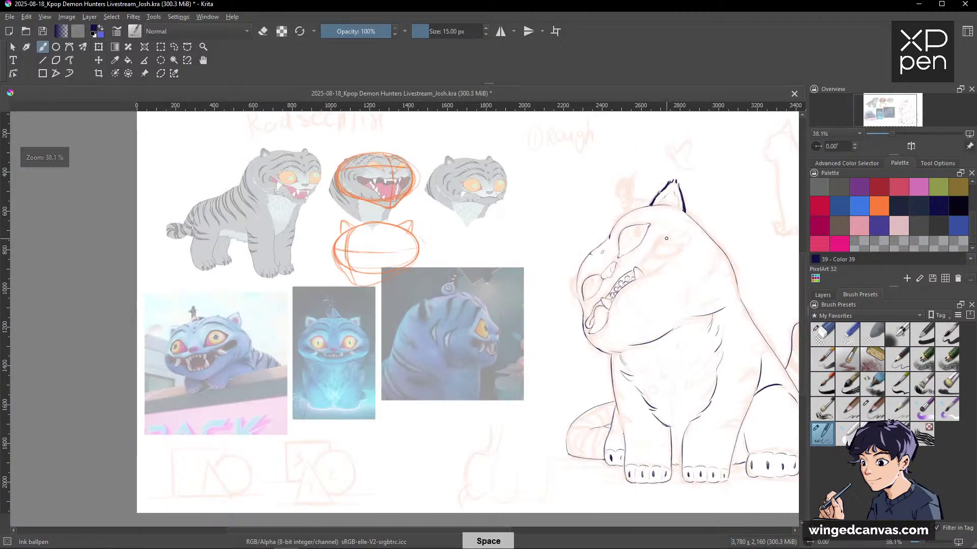
Ink the hooked line of the mouth-corner fold behind the back fang, reworking its lower end.
mouse_move(667, 247)
mouse_down()
mouse_move(689, 181)
mouse_move(691, 322)
mouse_move(588, 394)
mouse_move(572, 328)
mouse_up()
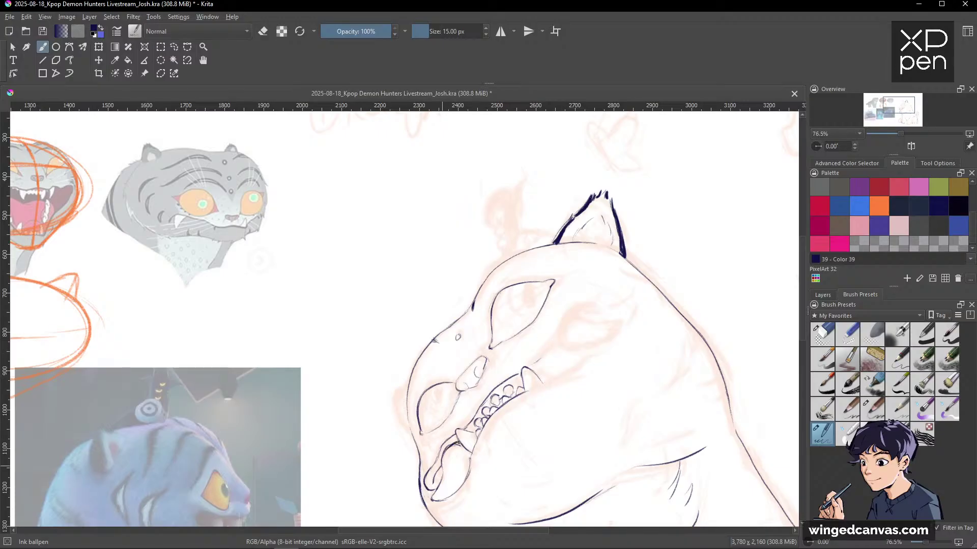
key(e)
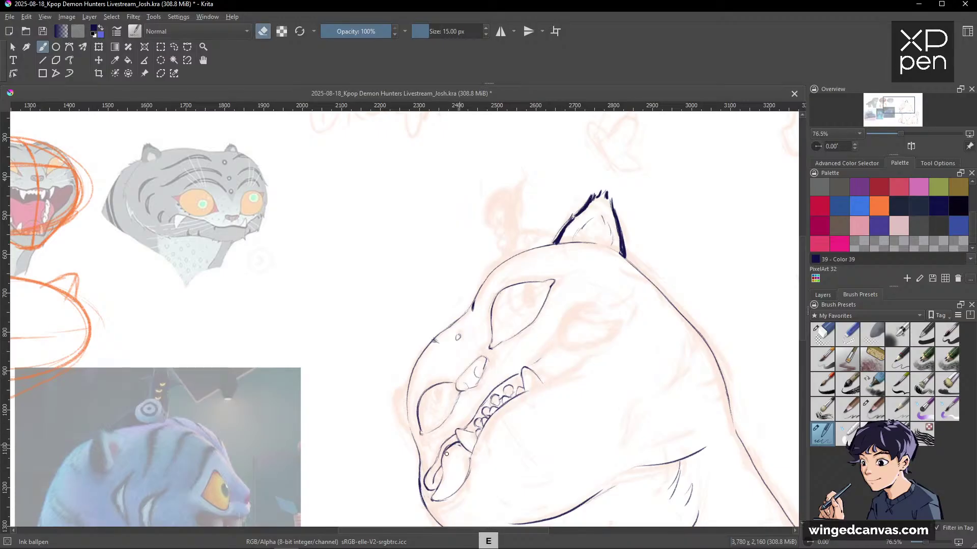
key(e)
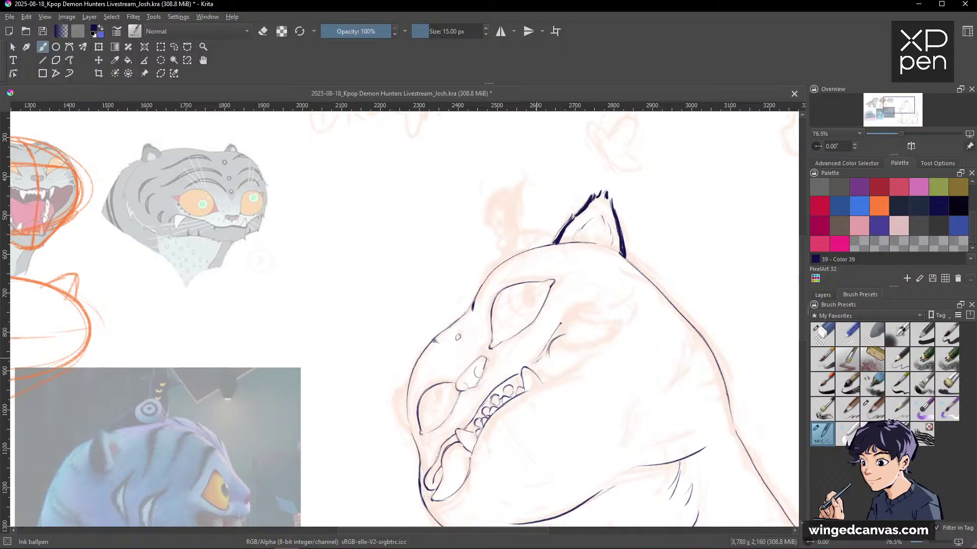
mouse_move(561, 324)
mouse_down()
mouse_move(592, 301)
mouse_move(606, 323)
mouse_move(602, 332)
mouse_move(577, 326)
mouse_up()
key(e)
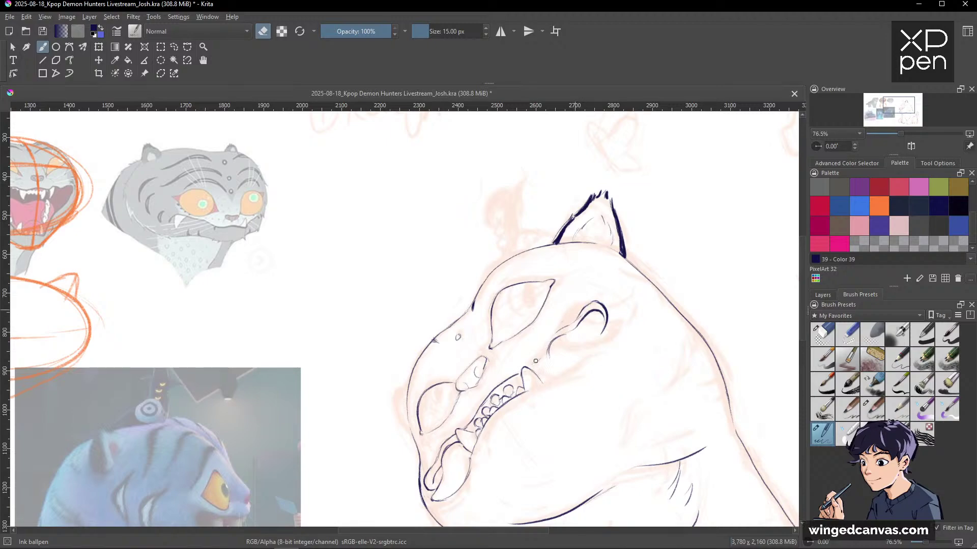
key(e)
drag(547, 351, 553, 337)
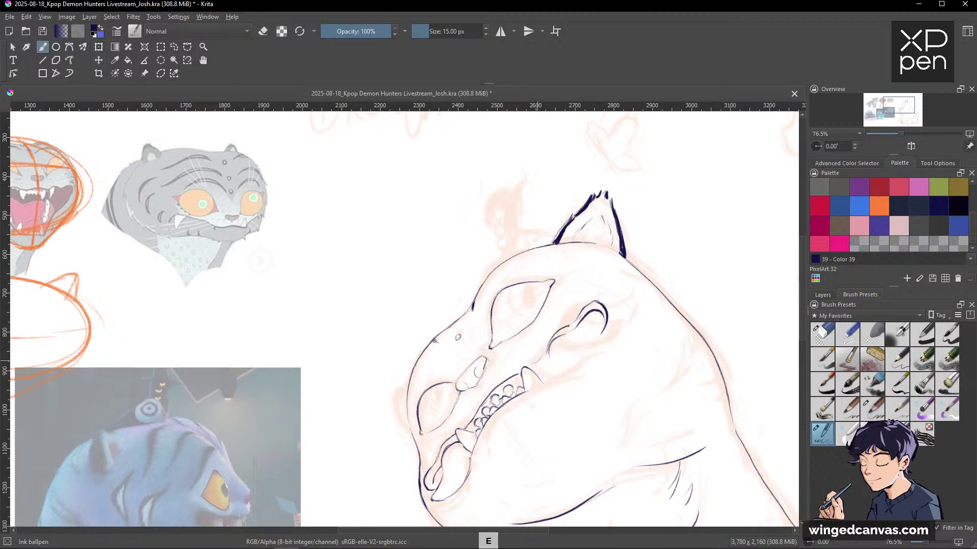
Thin the heavy hooked stroke at the mouth corner by erasing along its edges.
key(e)
key(e)
key(e)
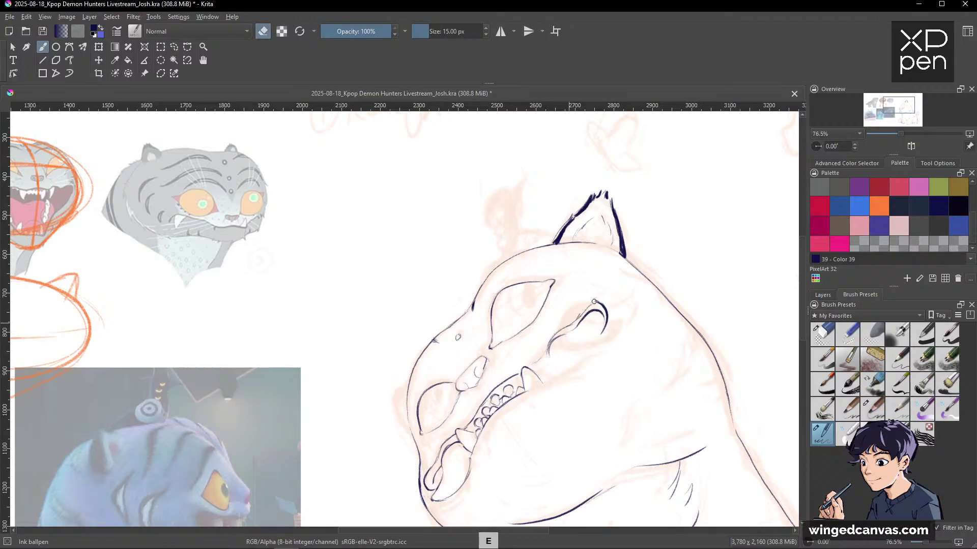
drag(599, 300, 605, 320)
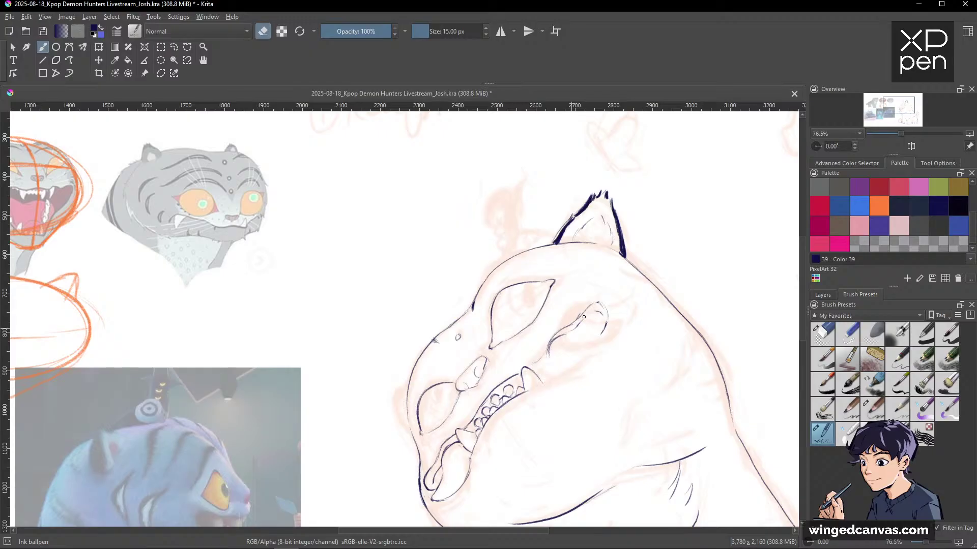
Ink the rounded lower lobe of the mouth corner and close its pointed outer end.
key(e)
drag(561, 336, 579, 345)
drag(555, 359, 579, 371)
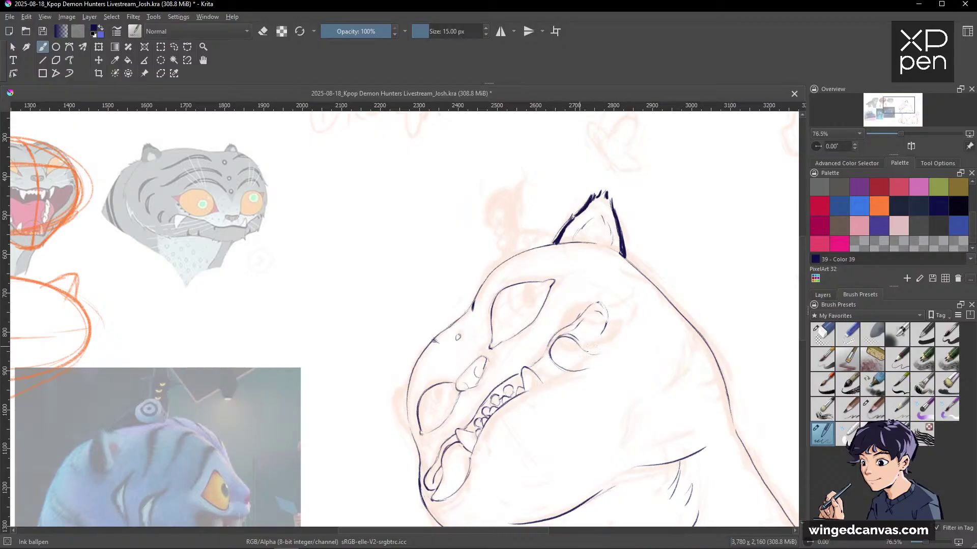
drag(596, 359, 589, 351)
key(e)
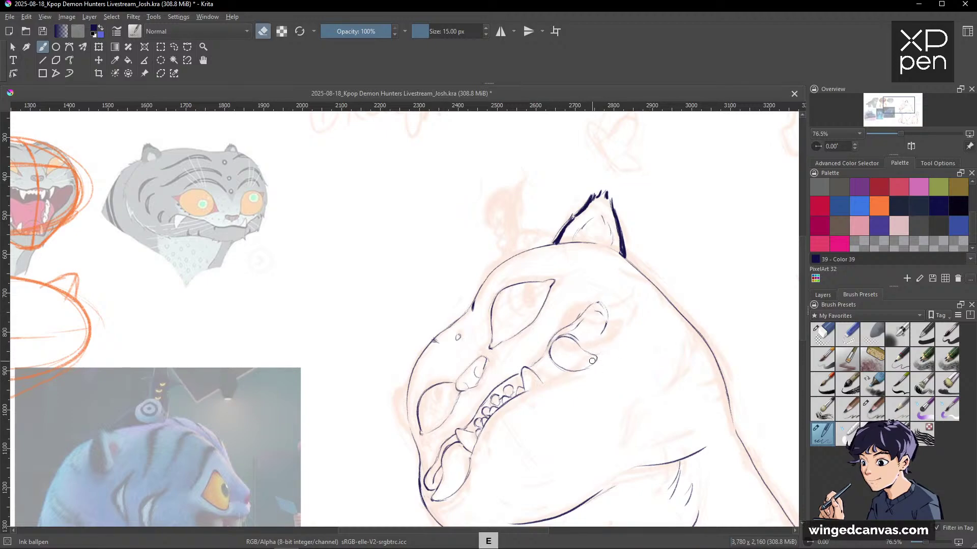
key(e)
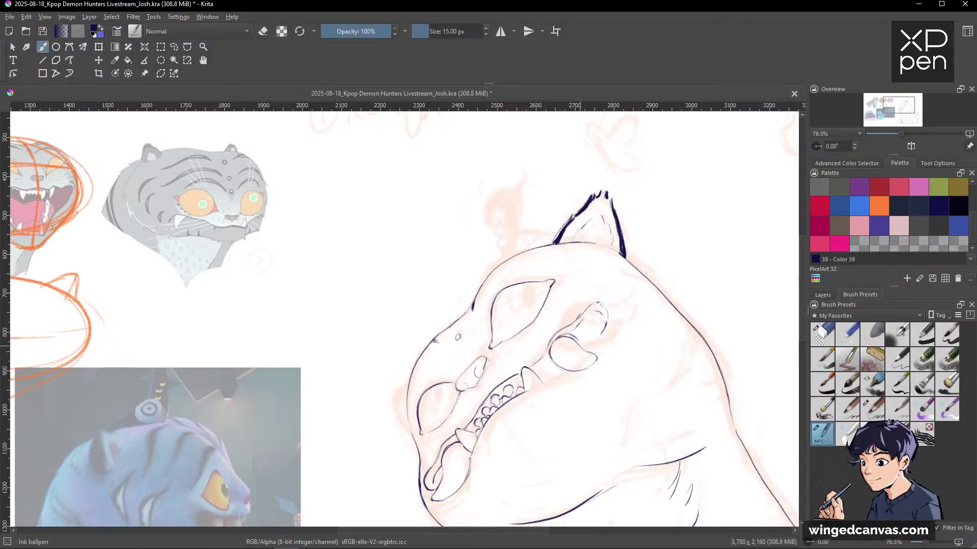
key(e)
key(e)
drag(584, 348, 600, 352)
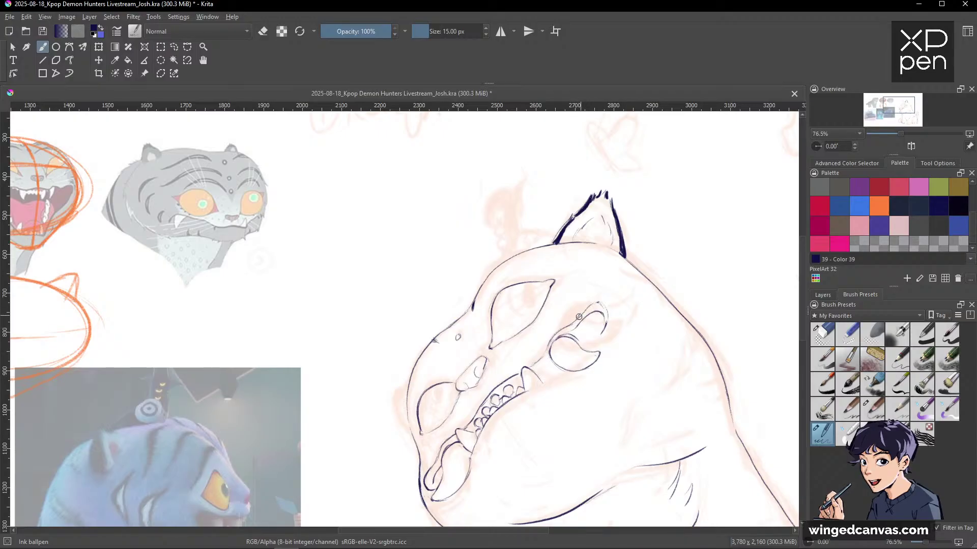
Redraw the upper loop of the mouth corner, carrying its outer edge down to the rounded lobe.
key(e)
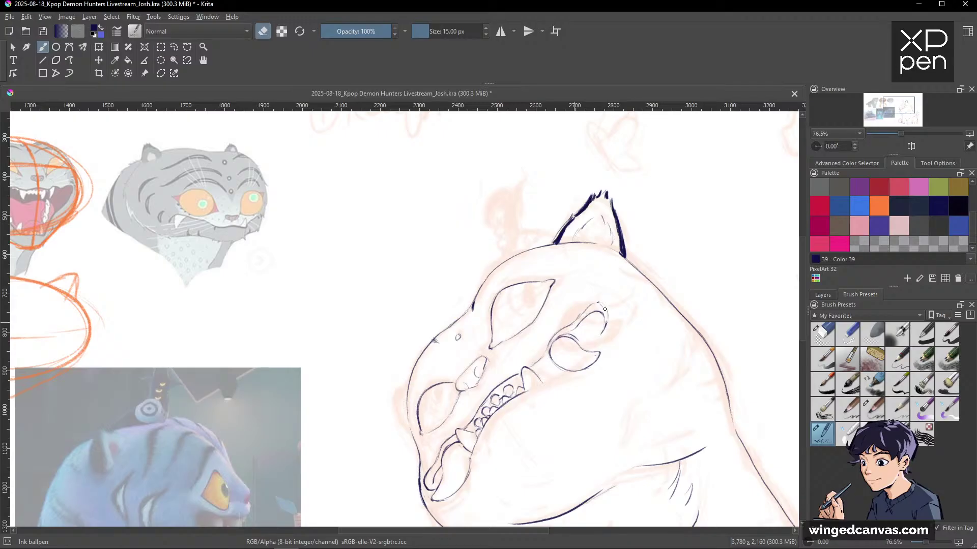
key(e)
key(e)
drag(607, 314, 585, 346)
key(e)
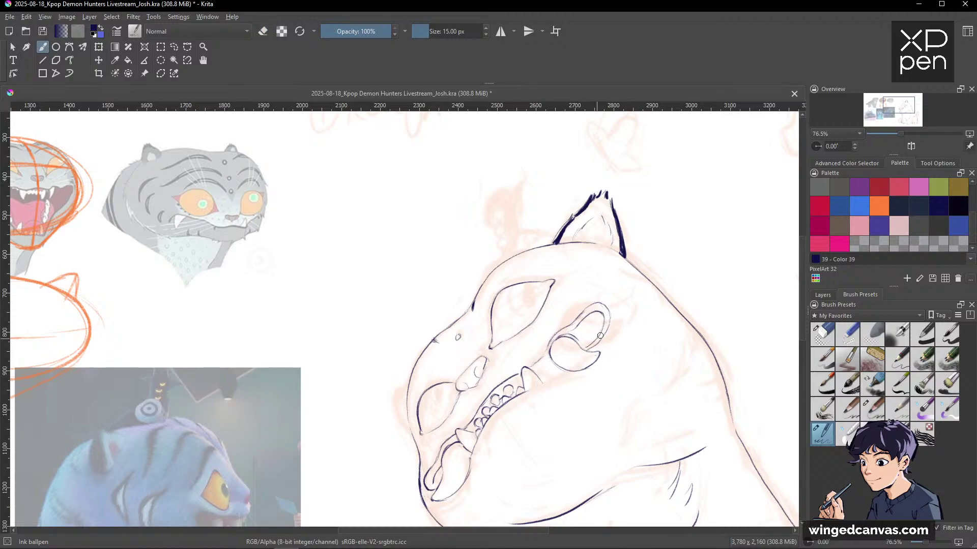
Clean up the join between the upper loop and the rounded lobe and refine the loop's inner line.
key(e)
drag(586, 350, 589, 348)
key(e)
key(e)
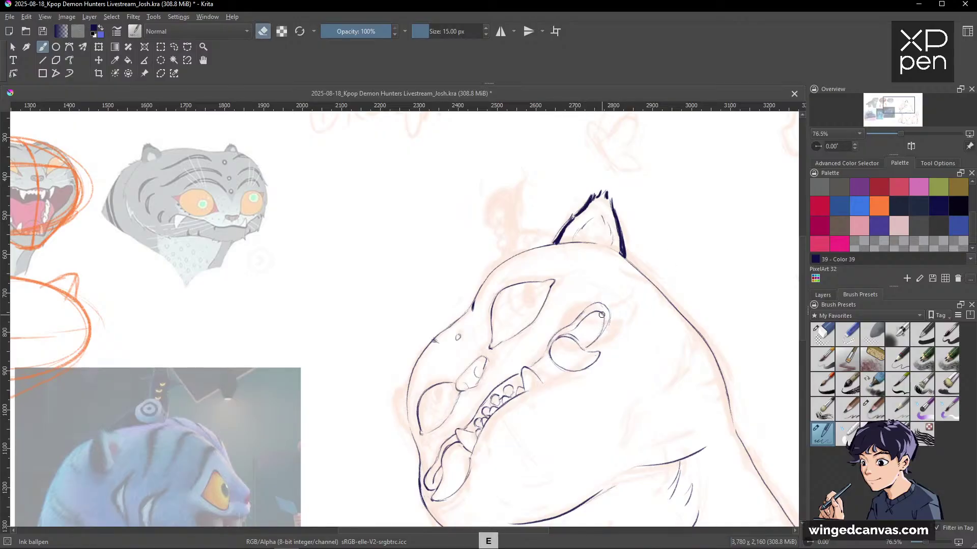
key(e)
drag(603, 316, 606, 326)
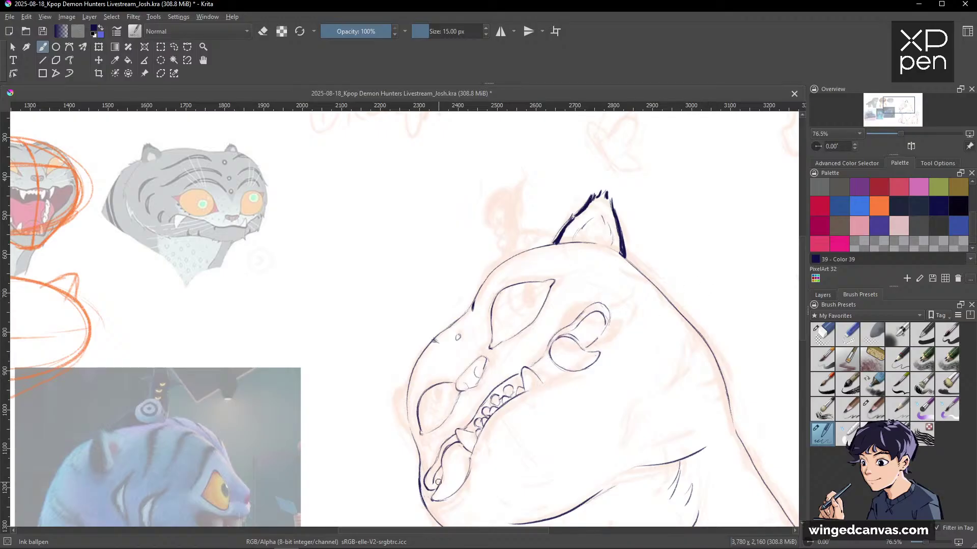
Ink the lip lines connecting the back fang to the mouth corner and erase the stray overlaps.
drag(670, 322, 656, 395)
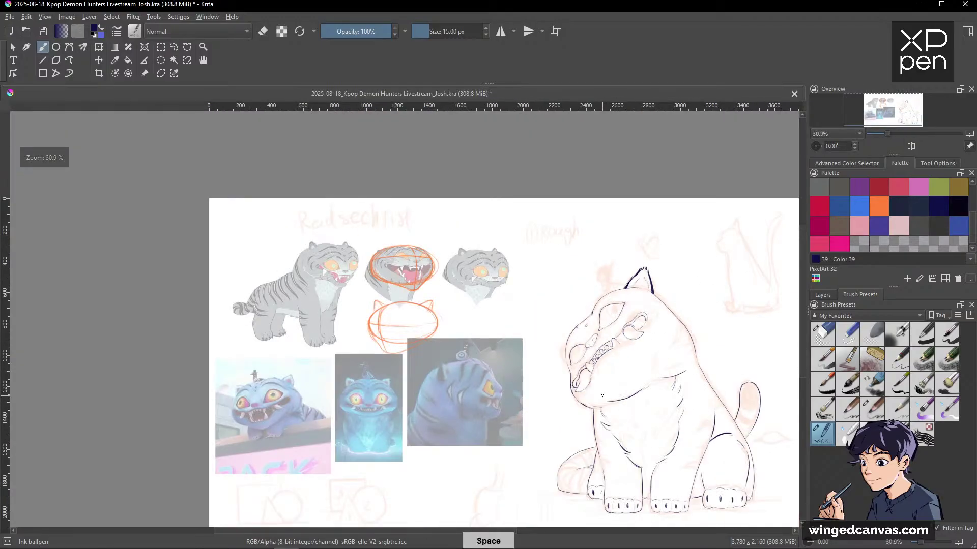
drag(618, 336, 671, 257)
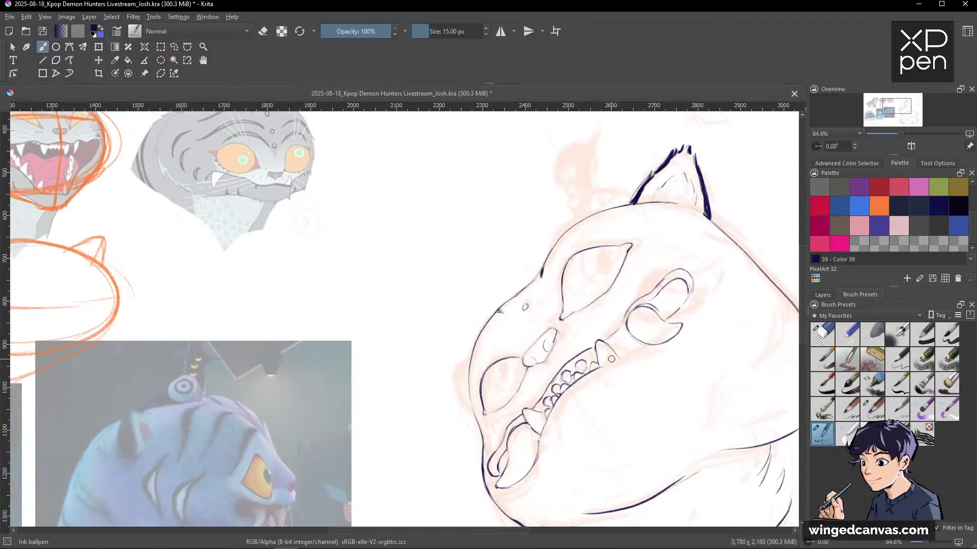
drag(616, 356, 643, 344)
key(e)
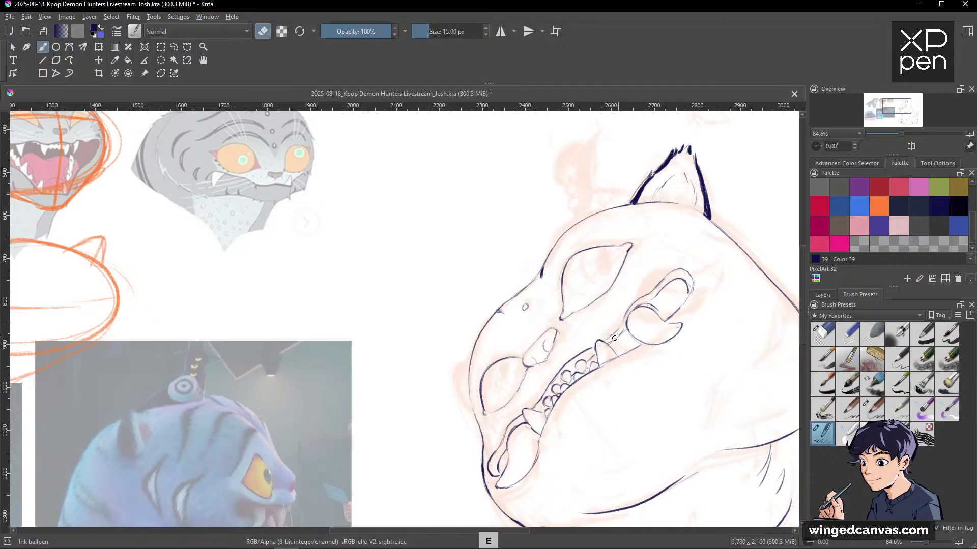
drag(614, 338, 608, 343)
key(e)
key(e)
key(e)
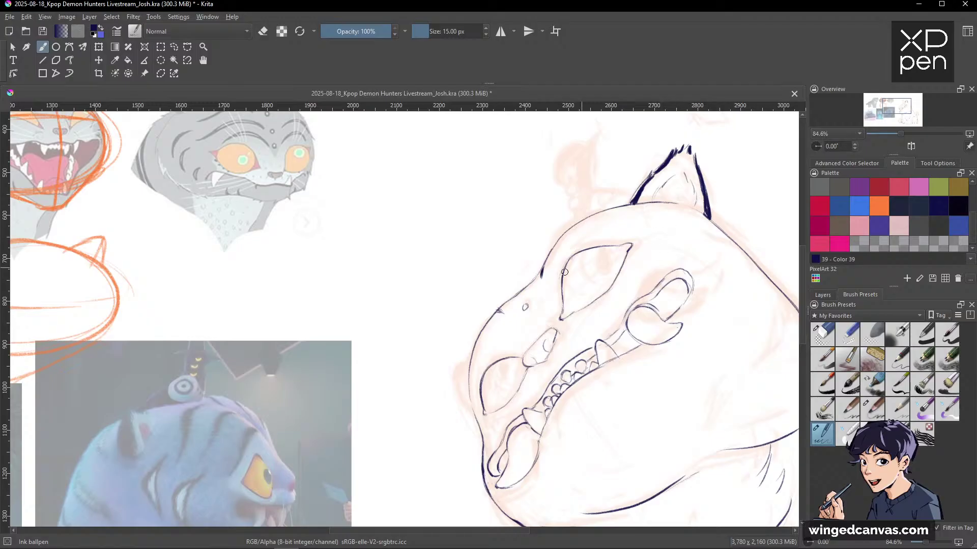
Ink the far ear at the edge of the head beside the far eye, thickening its upper edge.
drag(398, 349, 466, 340)
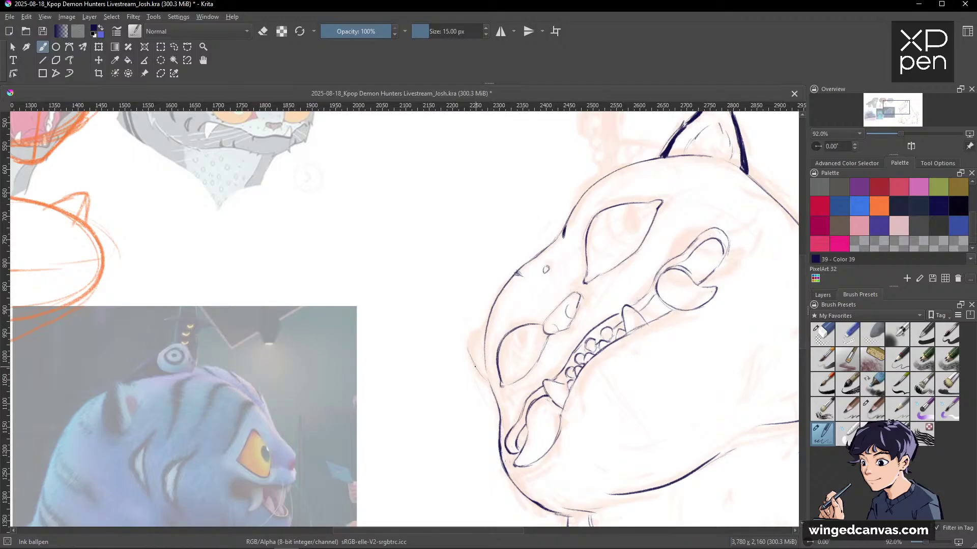
mouse_move(465, 344)
mouse_down()
mouse_move(485, 379)
mouse_move(465, 339)
mouse_move(484, 323)
mouse_up()
key(space)
drag(709, 264, 588, 220)
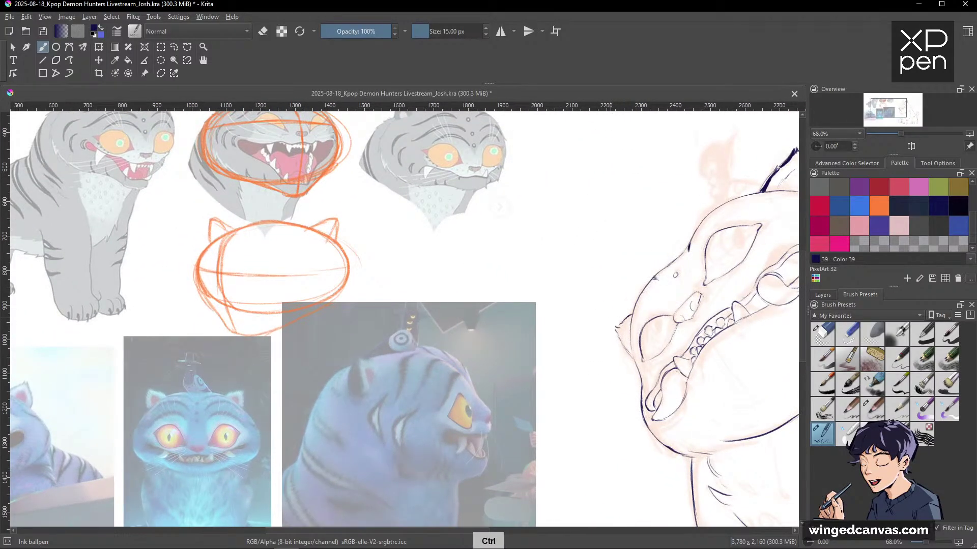
drag(606, 326, 618, 316)
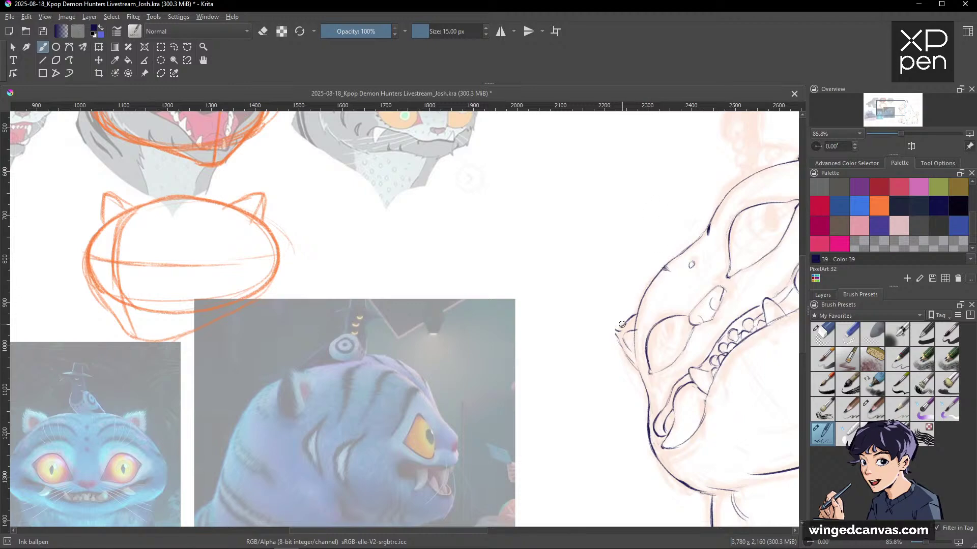
drag(622, 325, 636, 309)
Ink a round pupil in the upper part of the near eye and fill it dark blue around a small highlight.
mouse_move(755, 292)
mouse_down()
mouse_move(739, 426)
mouse_move(544, 426)
mouse_up()
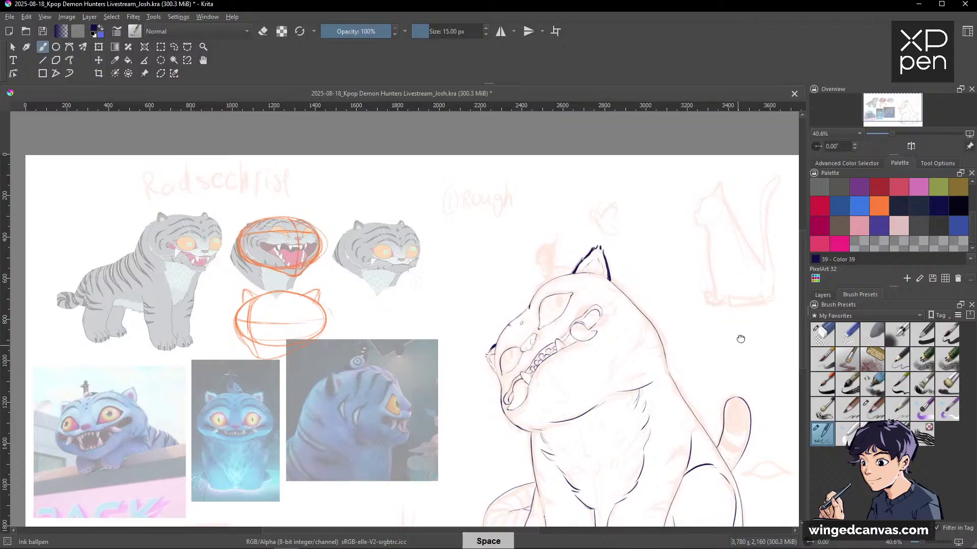
drag(741, 338, 743, 237)
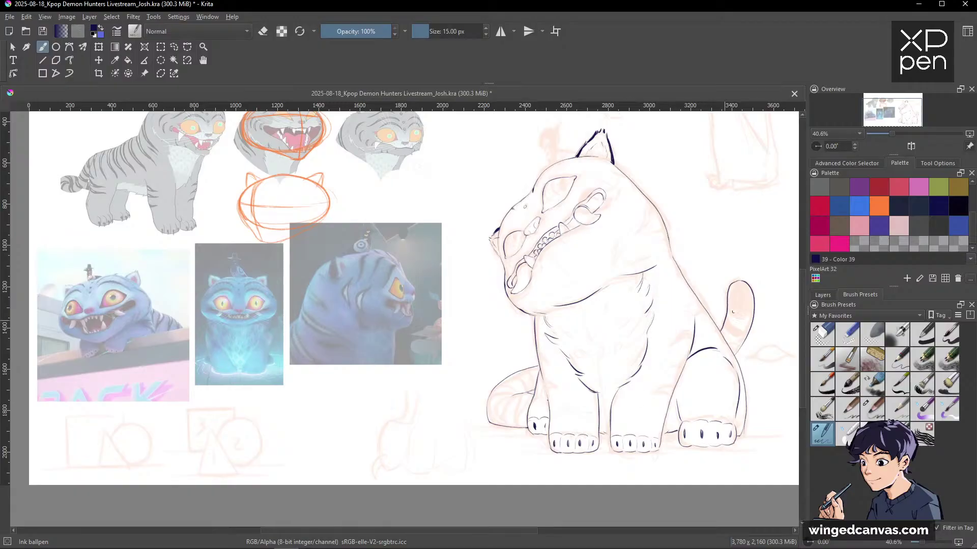
key(space)
mouse_move(753, 374)
mouse_down()
mouse_move(575, 215)
mouse_move(603, 218)
mouse_move(743, 180)
mouse_move(603, 285)
mouse_up()
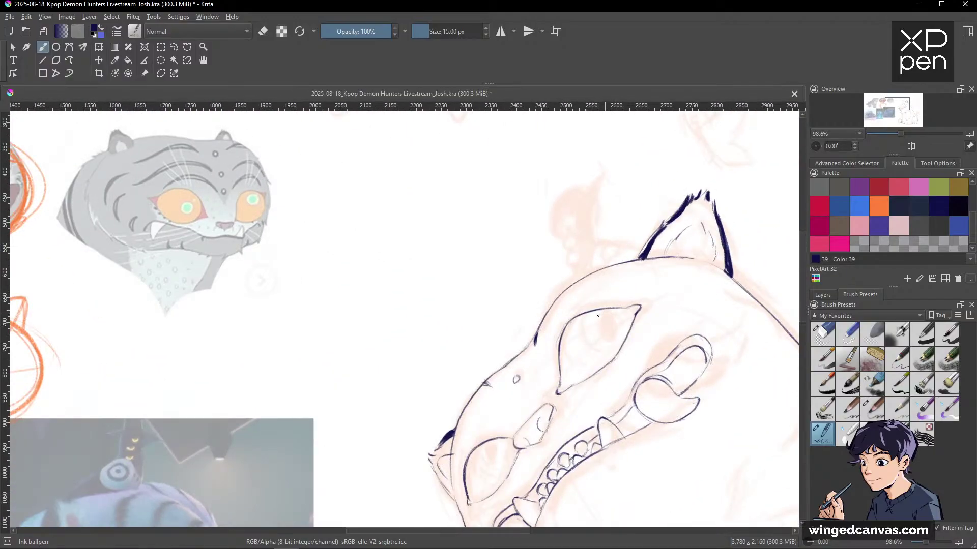
drag(600, 331, 613, 332)
mouse_move(607, 312)
mouse_down()
mouse_move(641, 248)
mouse_move(633, 298)
mouse_up()
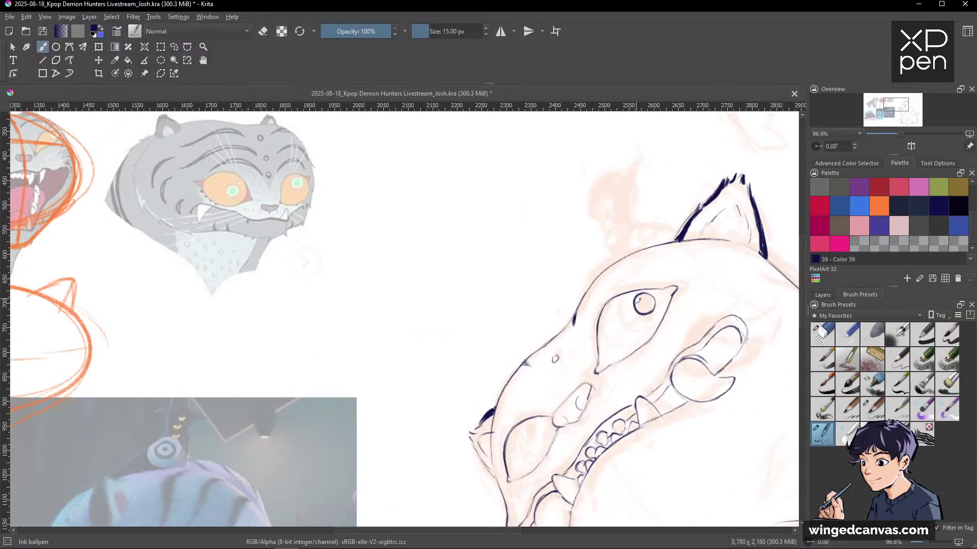
key(e)
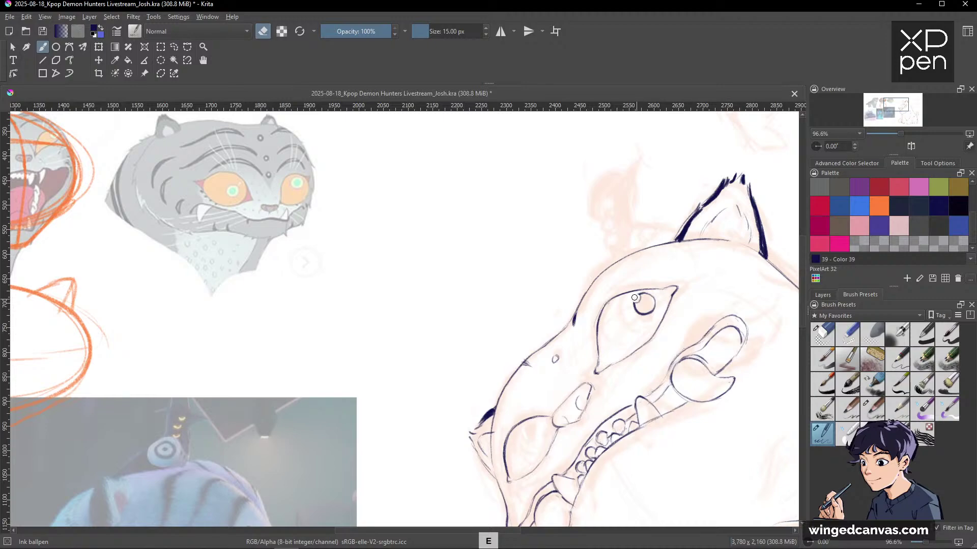
key(e)
mouse_move(635, 303)
mouse_down()
mouse_move(640, 312)
mouse_move(650, 300)
mouse_move(648, 310)
mouse_move(649, 296)
mouse_up()
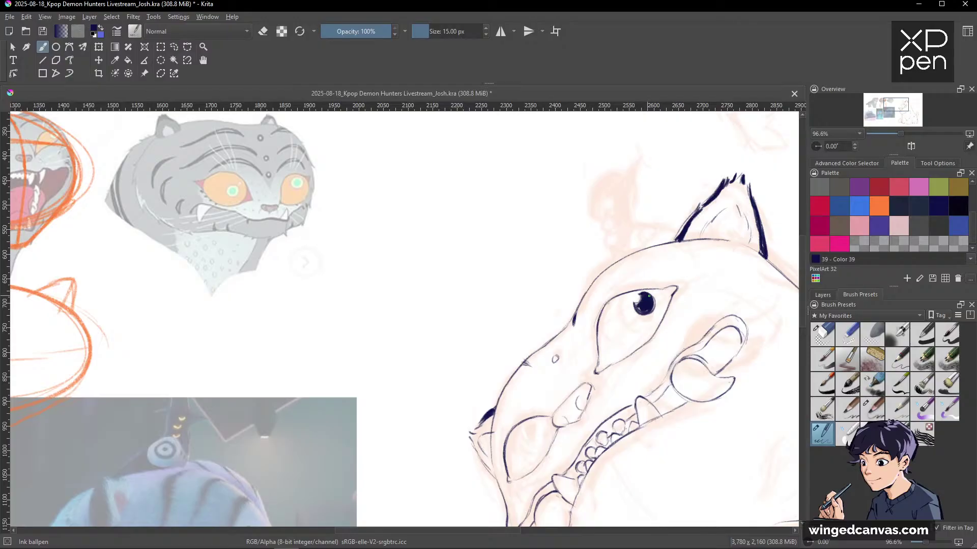
Ink a matching round pupil in the far eye and fill it dark blue, leaving a small highlight.
key(ctrl+space)
mouse_move(689, 262)
mouse_down()
mouse_move(676, 307)
mouse_move(746, 289)
mouse_move(624, 372)
mouse_up()
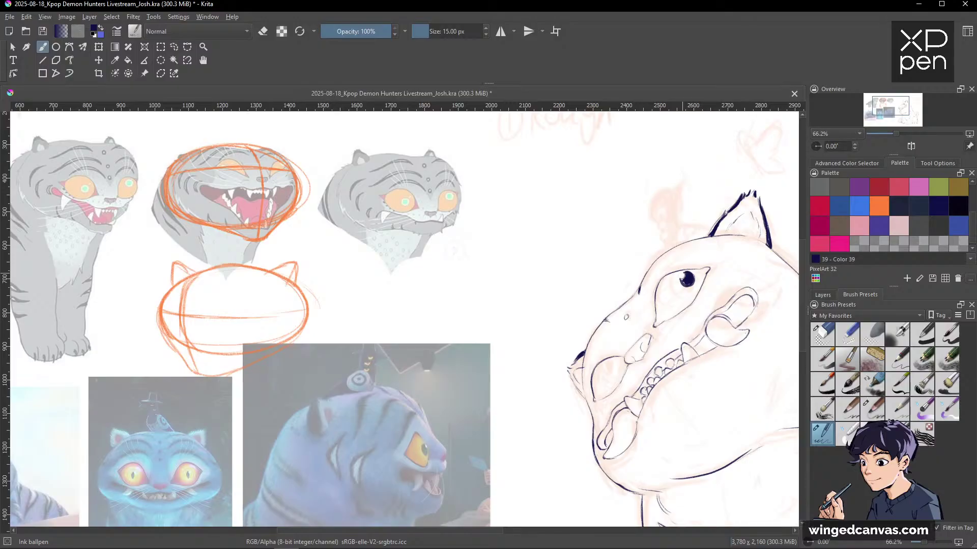
key(ctrl+space)
drag(615, 371, 611, 355)
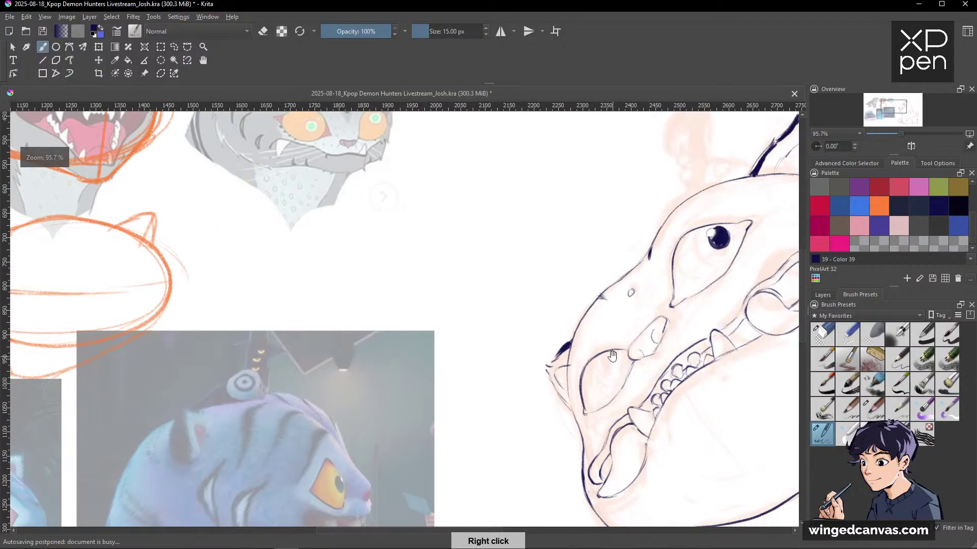
key(space)
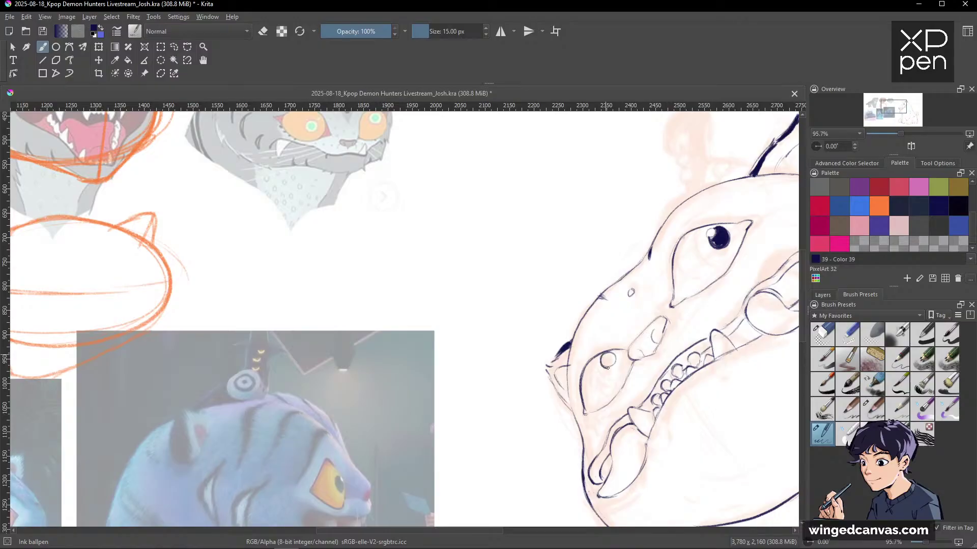
key(e)
key(e)
drag(608, 356, 604, 364)
Trim and re-ink the edge of the far eye's pupil to adjust its shape and position.
key(ctrl+space)
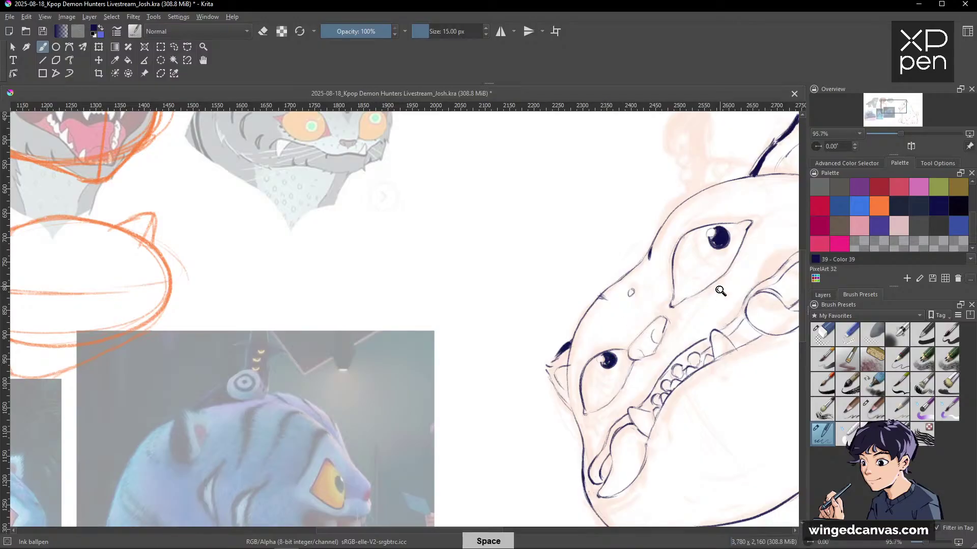
drag(721, 291, 638, 309)
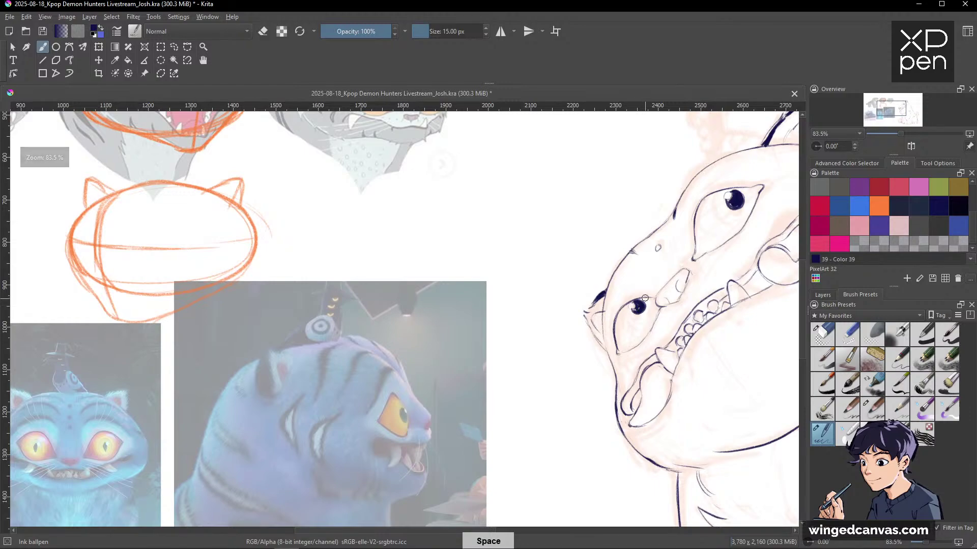
key(e)
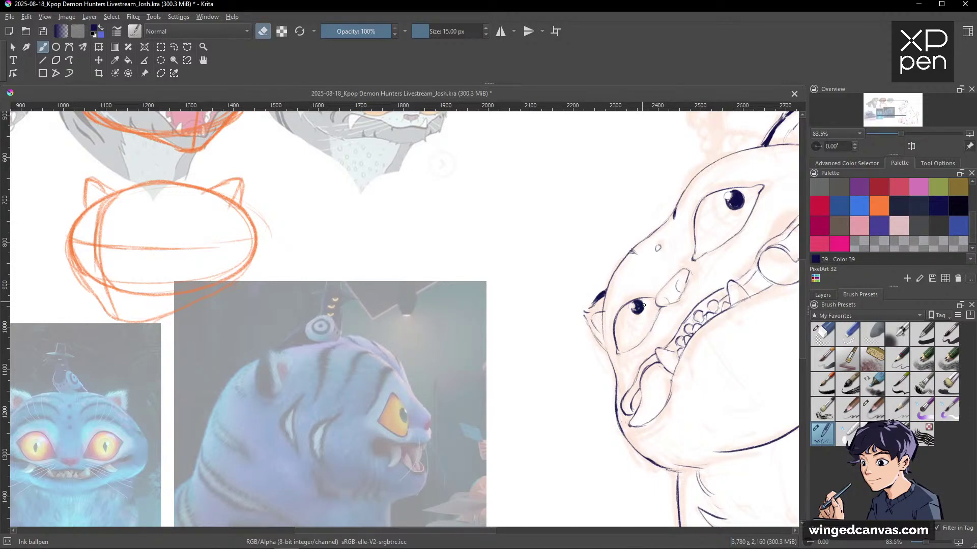
key(e)
key(e)
key(e)
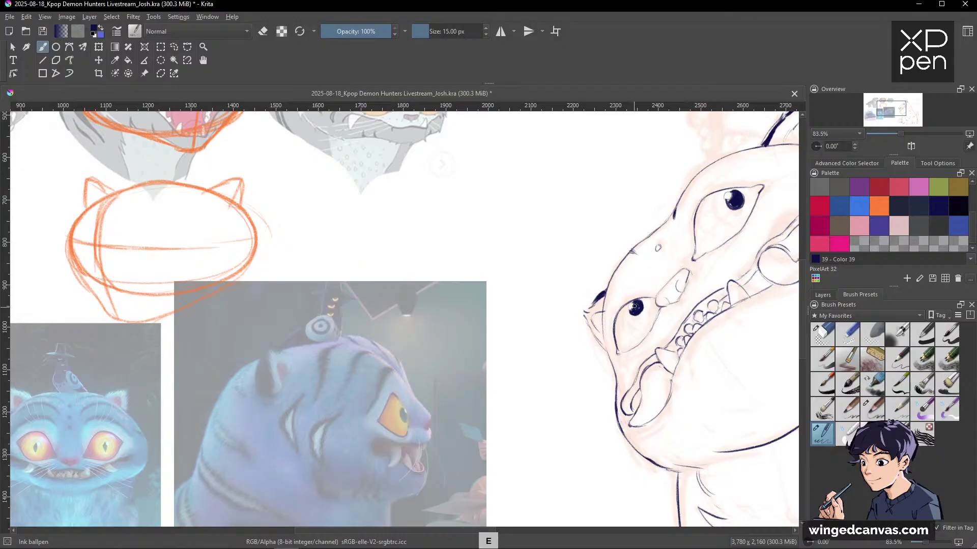
Trim and touch up the edge and highlight of the far eye's pupil.
key(e)
drag(641, 303, 641, 316)
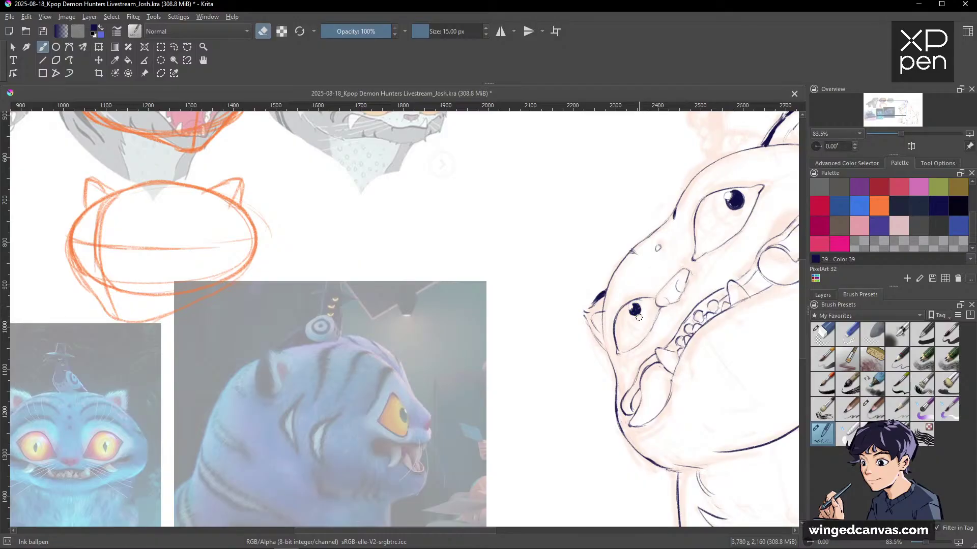
key(e)
mouse_move(627, 314)
mouse_down()
mouse_move(640, 305)
mouse_move(609, 347)
mouse_move(598, 339)
mouse_up()
key(e)
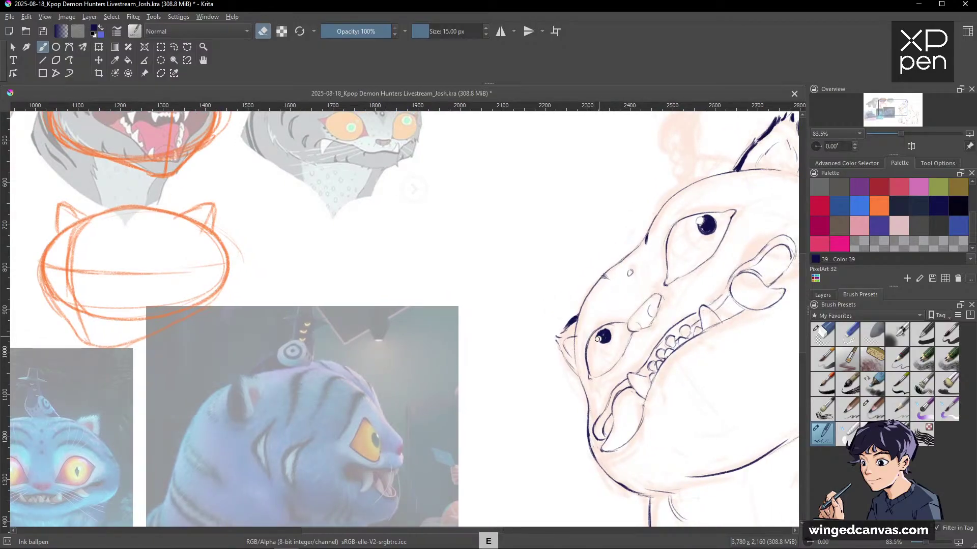
key(e)
key(e)
key(e)
key(e)
drag(599, 342, 618, 409)
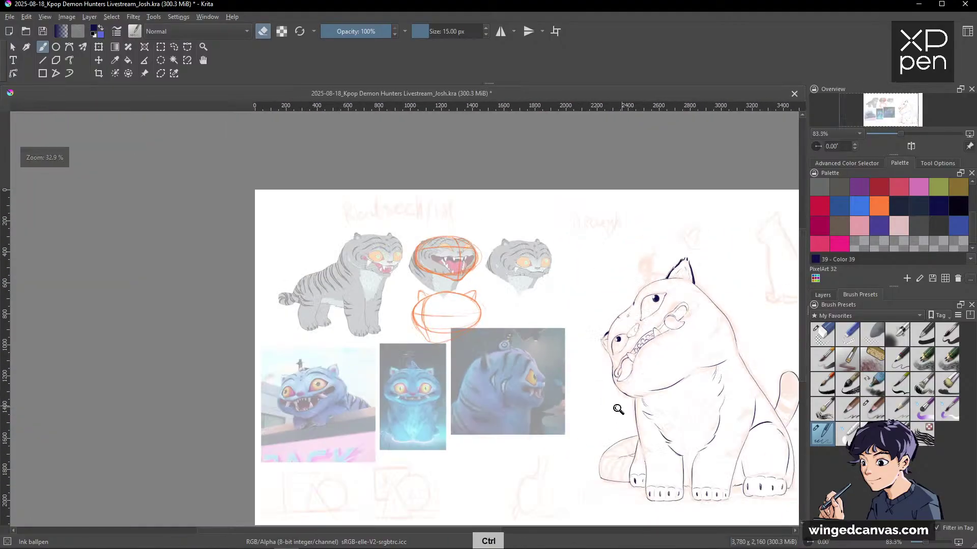
Ink the curved lower edge of the iris below the far eye's pupil, erasing and redrawing it until it is smooth.
drag(652, 278, 671, 236)
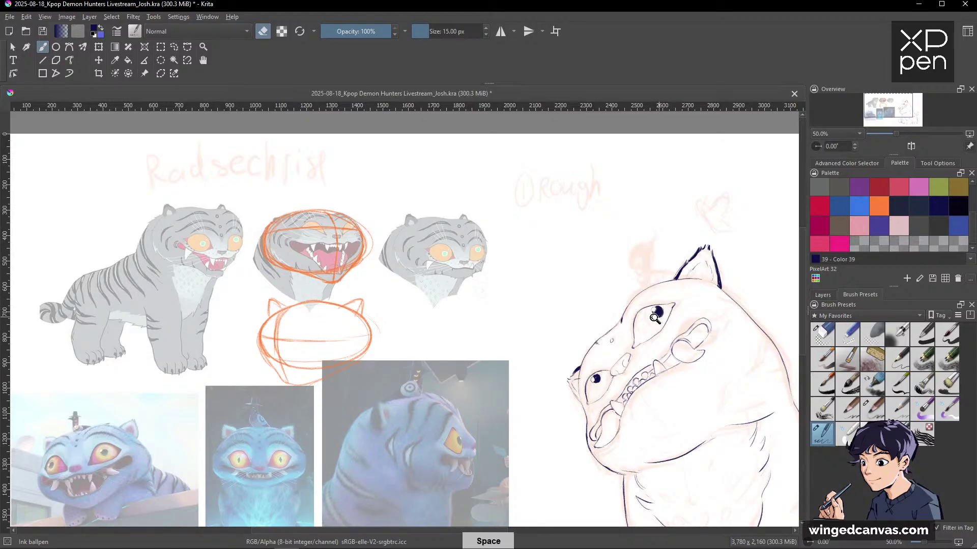
drag(655, 319, 633, 334)
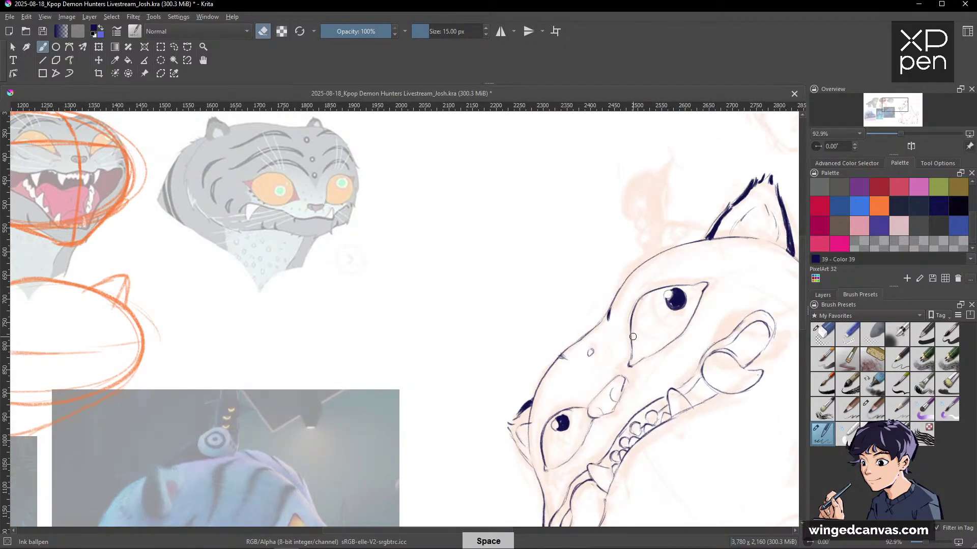
key(e)
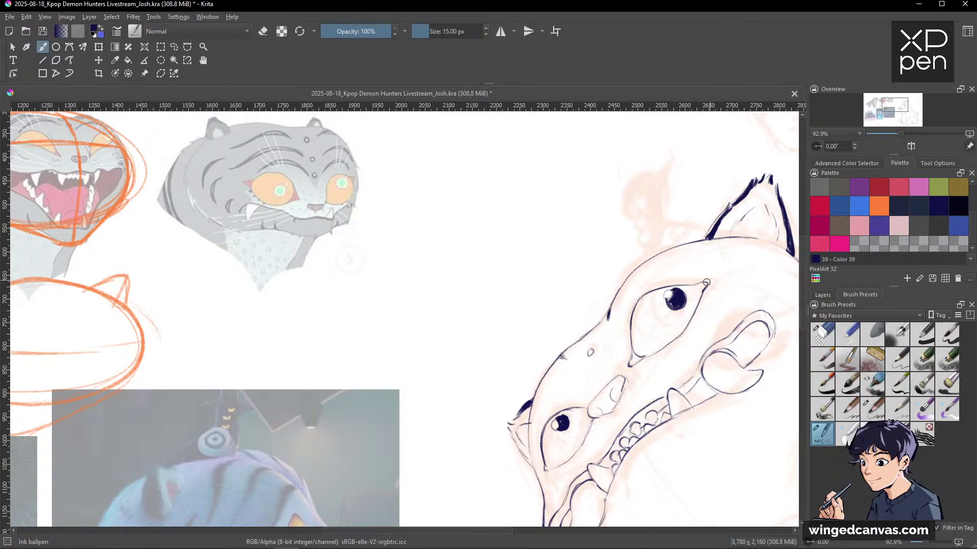
drag(509, 444, 522, 385)
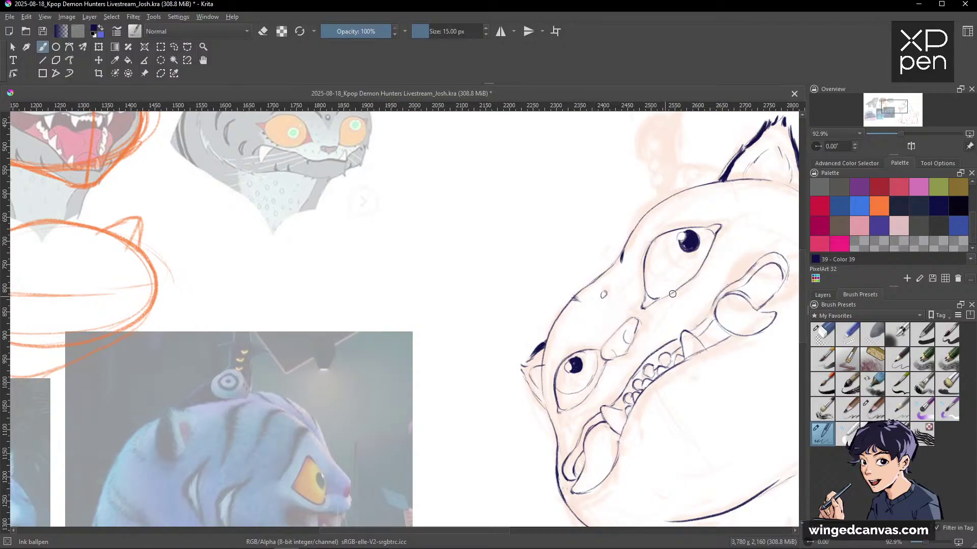
key(e)
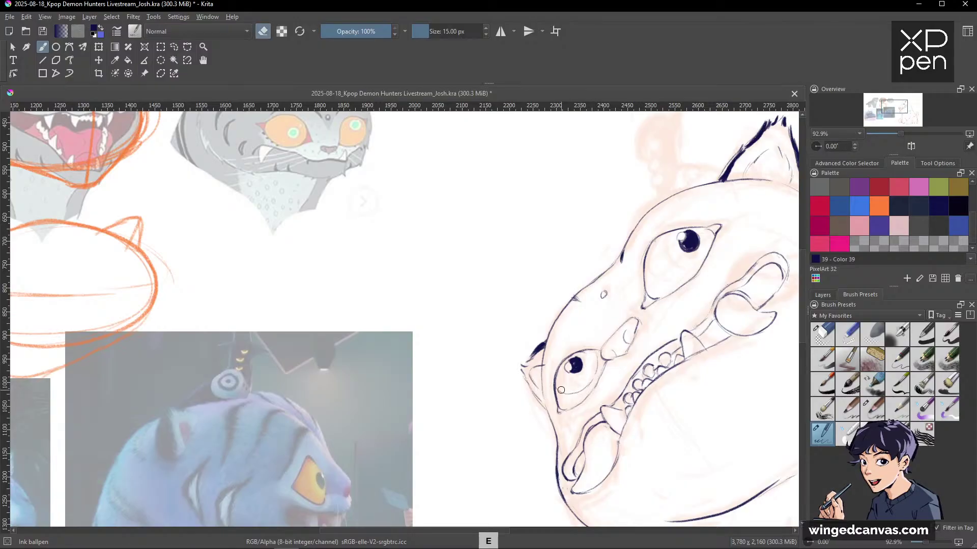
key(e)
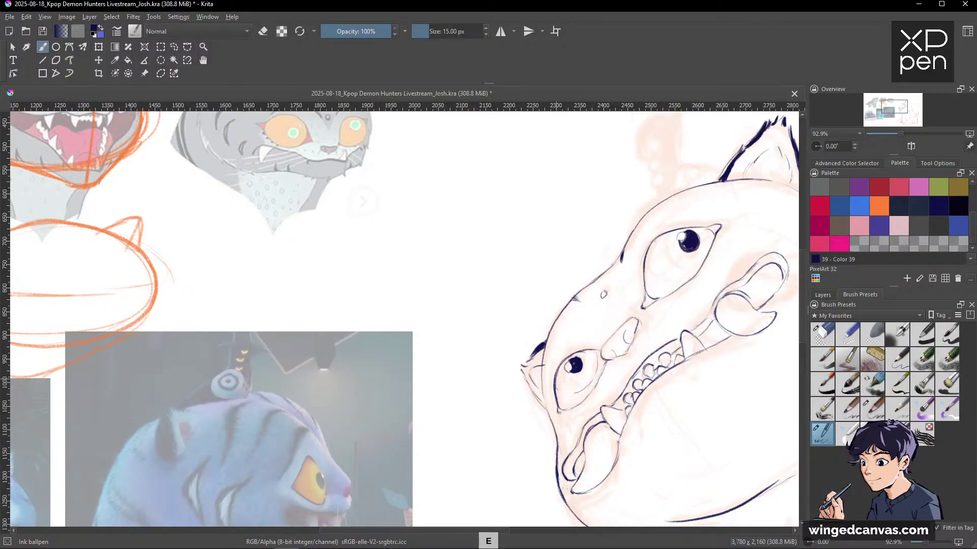
key(e)
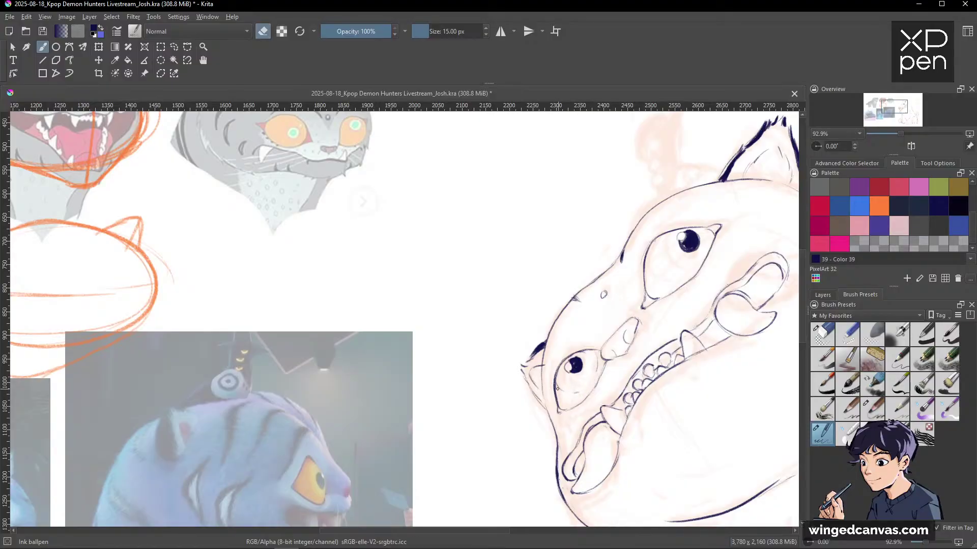
key(e)
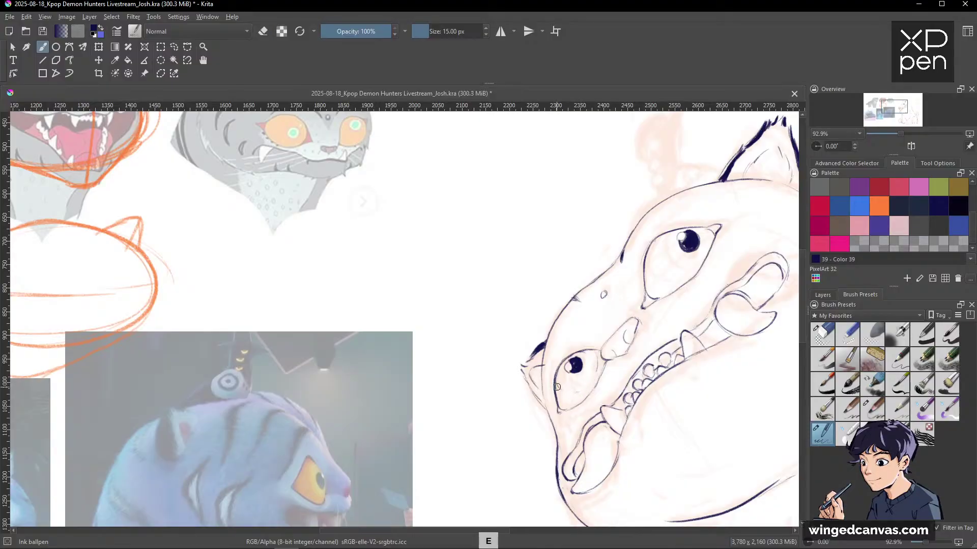
drag(572, 393, 588, 389)
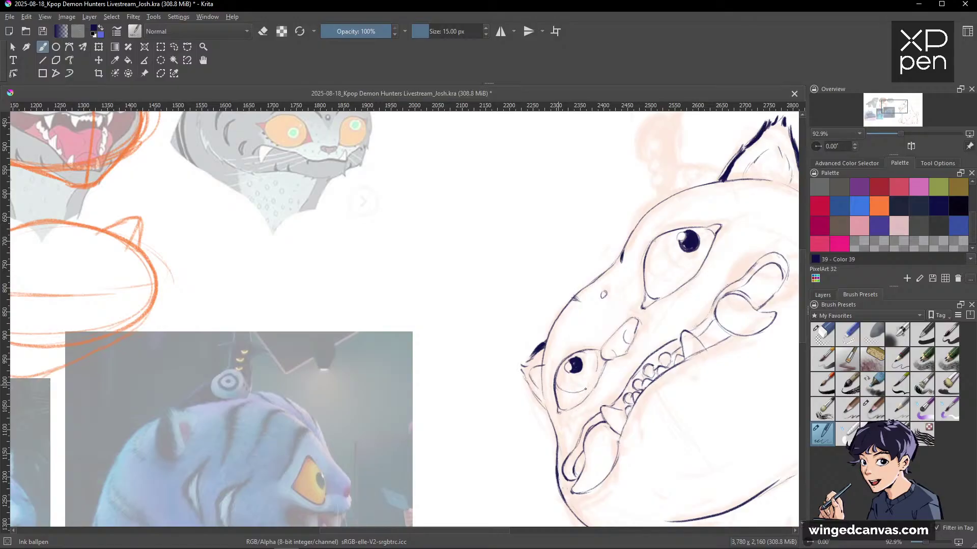
key(e)
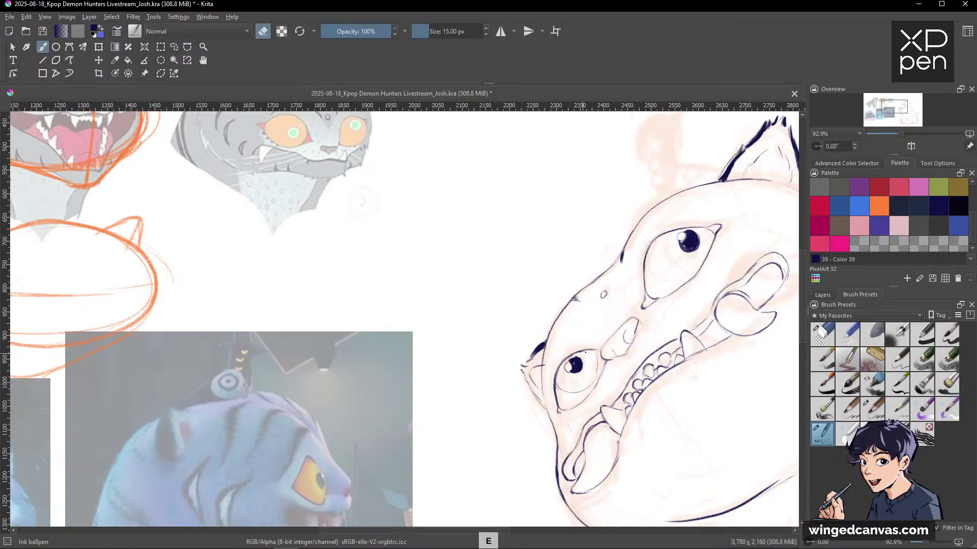
key(e)
key(e)
key(e)
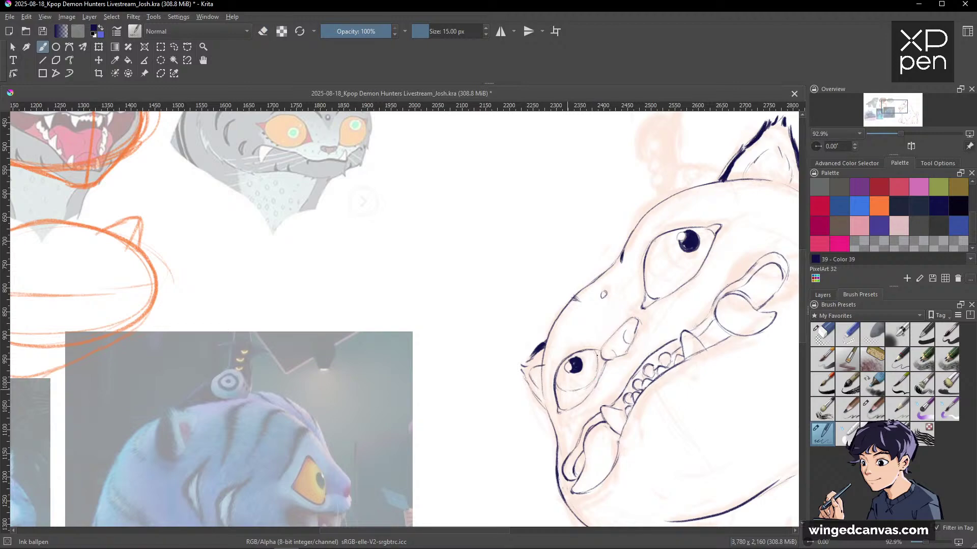
Ink a matching curved lower iris edge below the pupil of the near eye.
drag(752, 263, 704, 312)
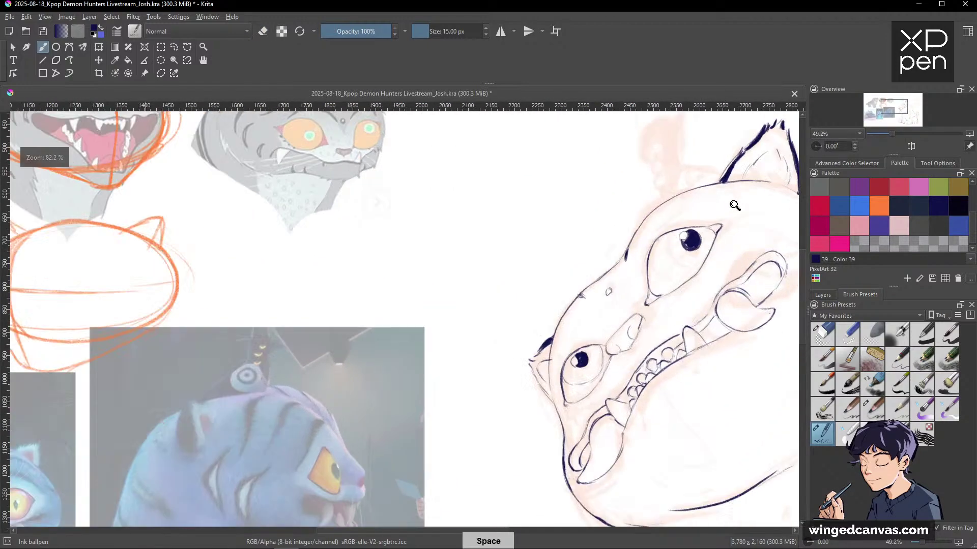
mouse_move(712, 271)
mouse_down()
mouse_move(663, 233)
mouse_move(660, 259)
mouse_move(680, 268)
mouse_up()
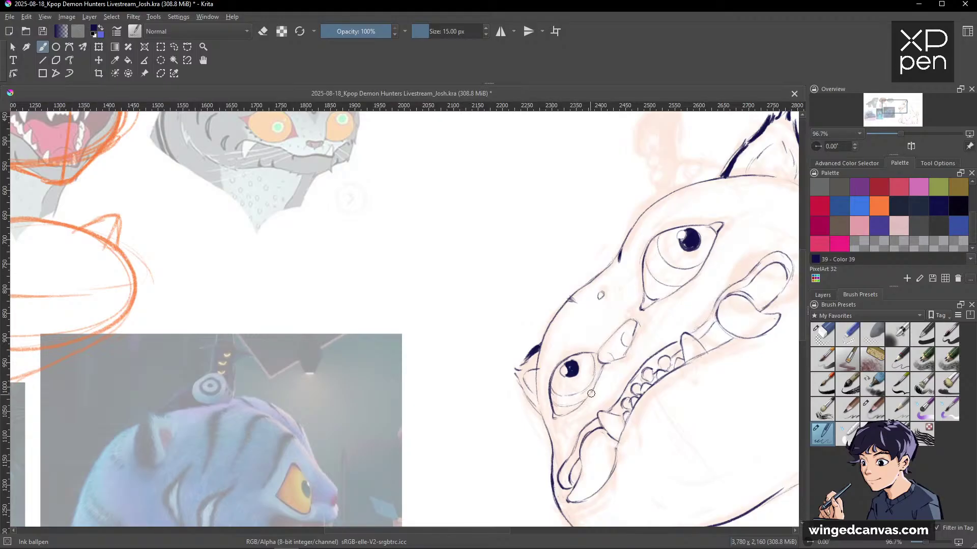
scroll(591, 393, down, 3)
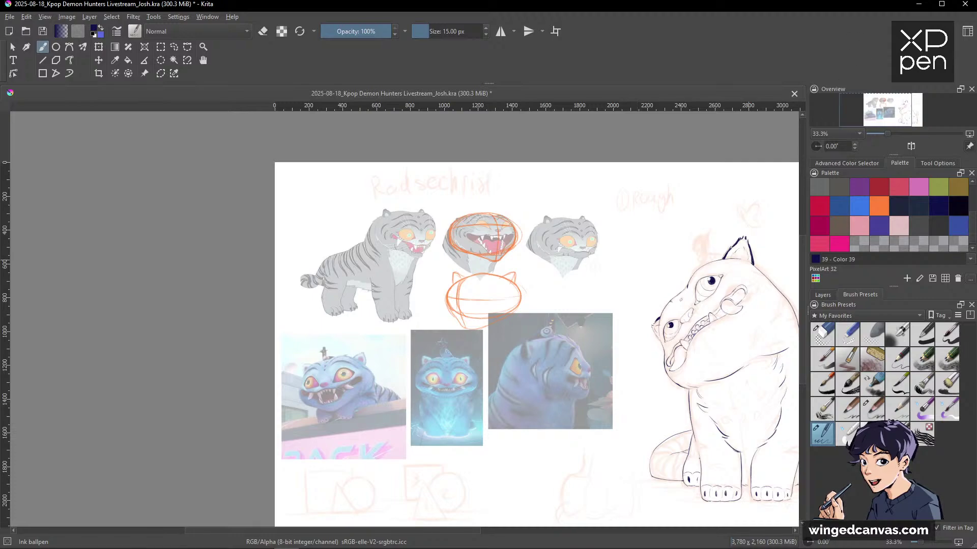
Ink small broken-oval fur spots over the sketched markings on the upper and middle chest with the 15 px brush.
mouse_move(710, 351)
mouse_down()
mouse_move(650, 317)
mouse_move(641, 292)
mouse_up()
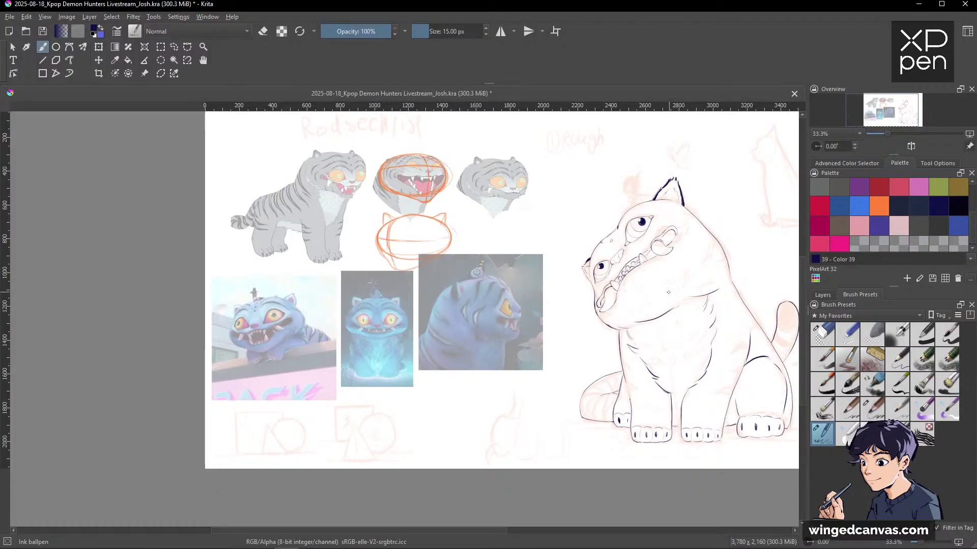
drag(668, 292, 688, 292)
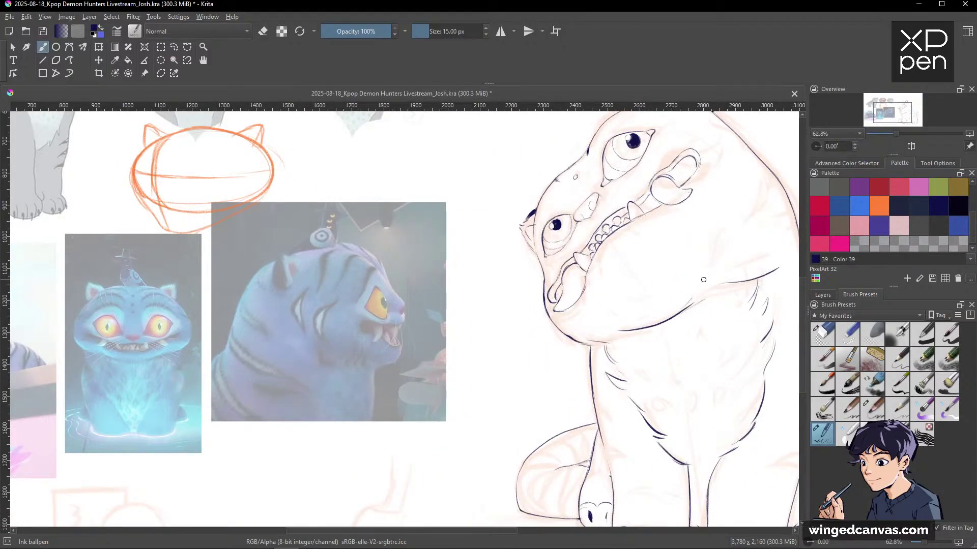
drag(736, 267, 657, 381)
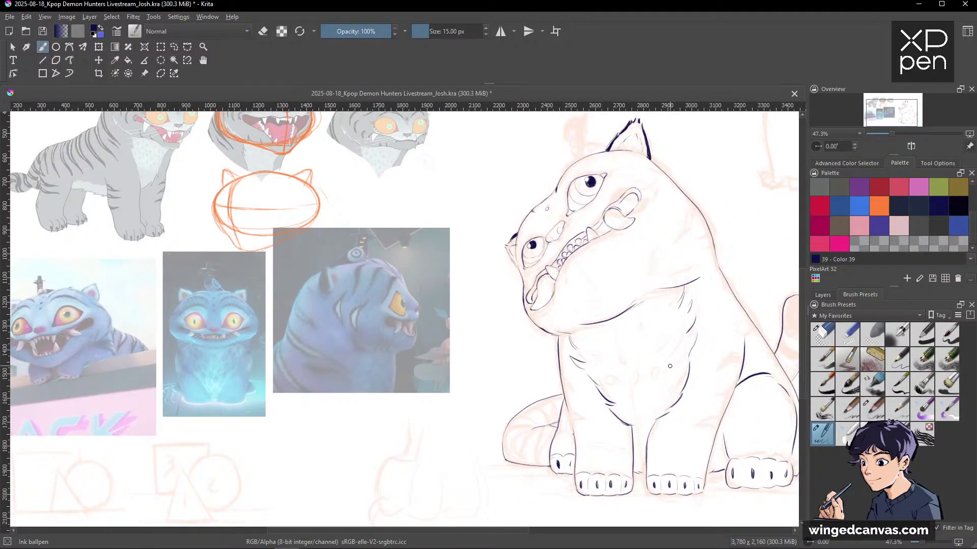
drag(776, 310, 781, 291)
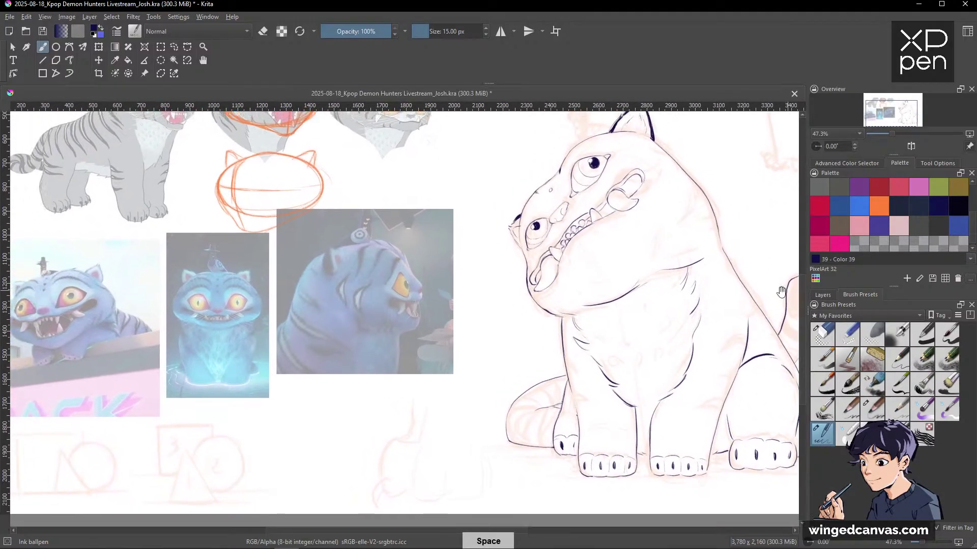
drag(642, 342, 607, 300)
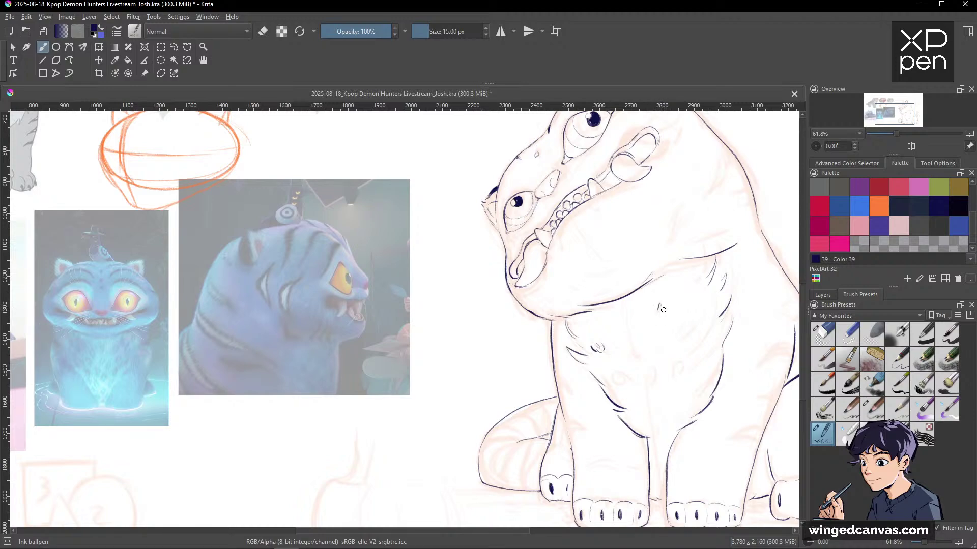
drag(664, 304, 659, 316)
drag(696, 278, 694, 287)
key(e)
key(e)
drag(668, 327, 665, 336)
drag(648, 372, 644, 377)
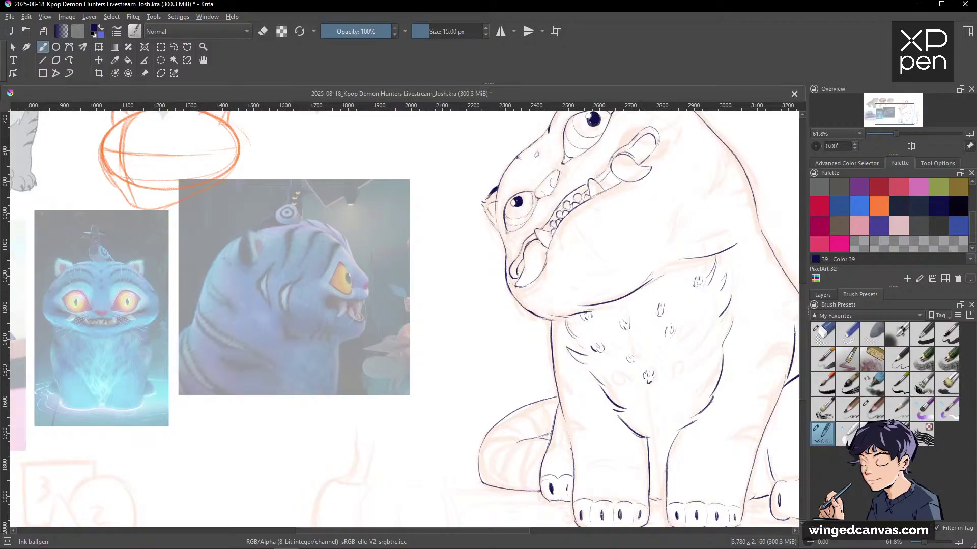
Reduce the brush size to 10 px and fill the lower and outer chest with more small broken-oval fur spots.
key(bracketleft)
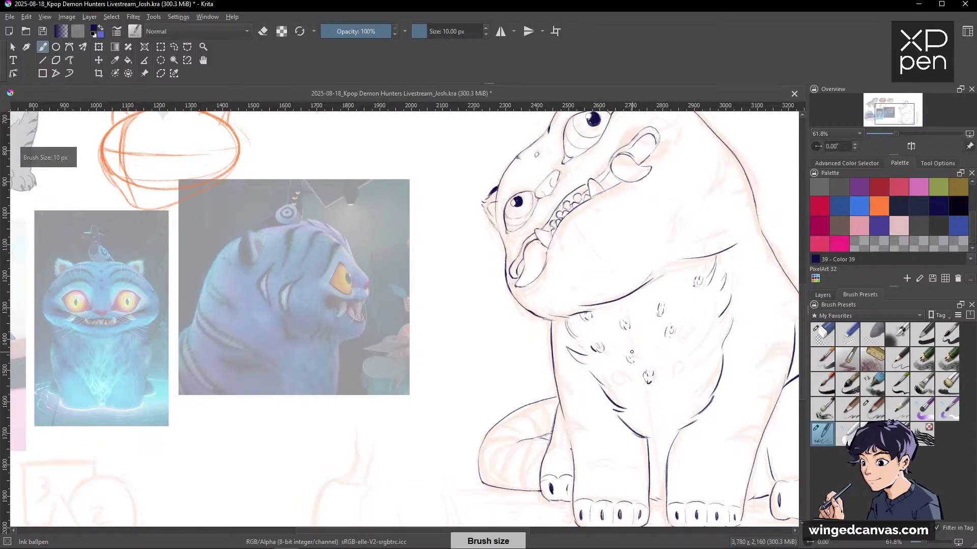
key(e)
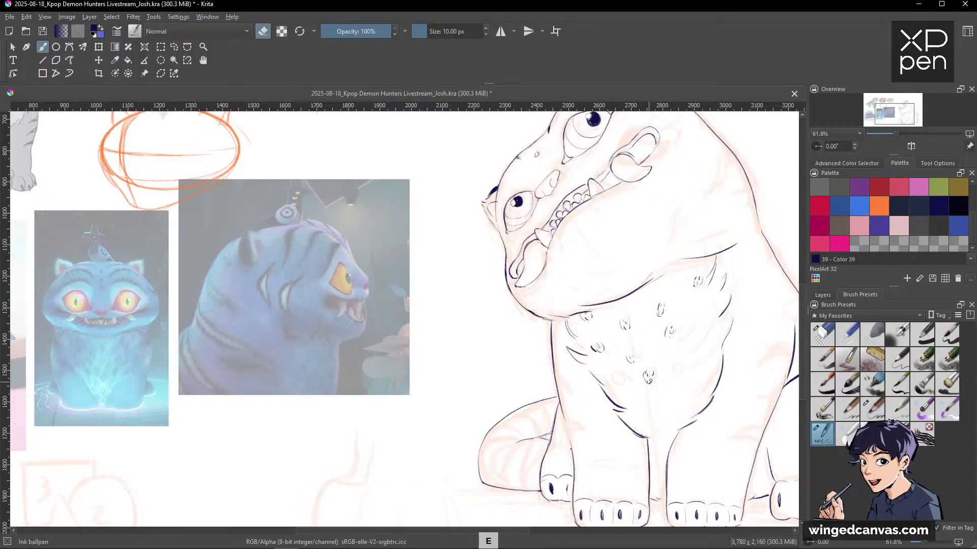
key(e)
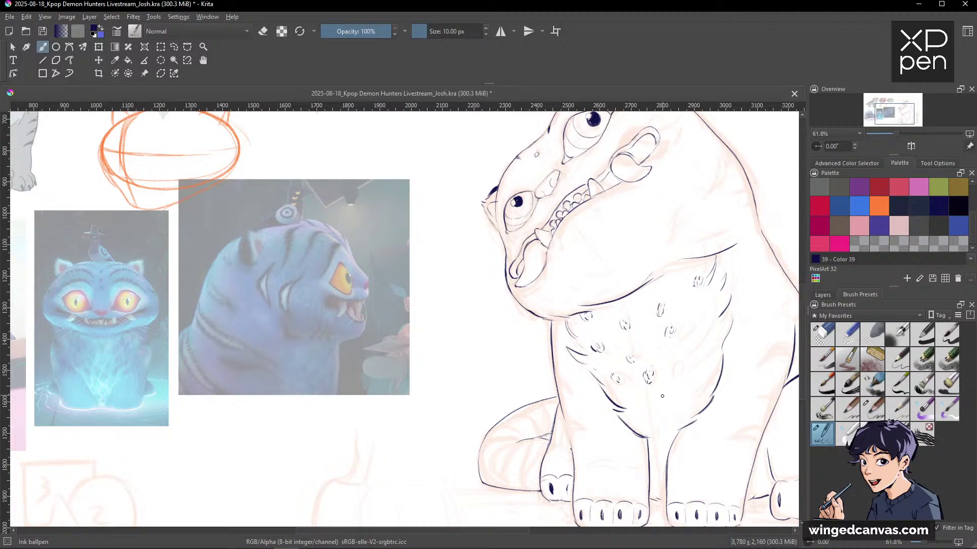
drag(693, 356, 692, 365)
drag(705, 336, 707, 342)
drag(669, 386, 666, 397)
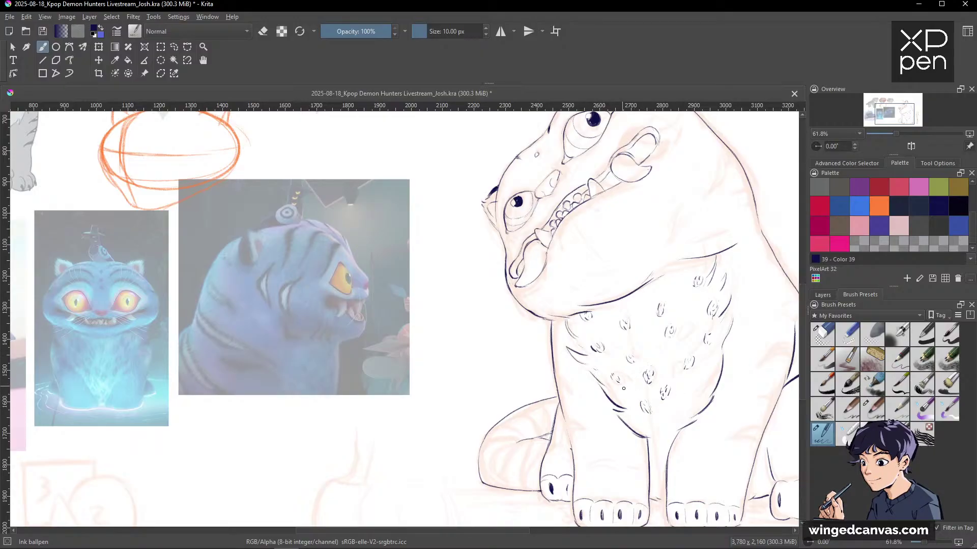
drag(623, 389, 695, 392)
key(e)
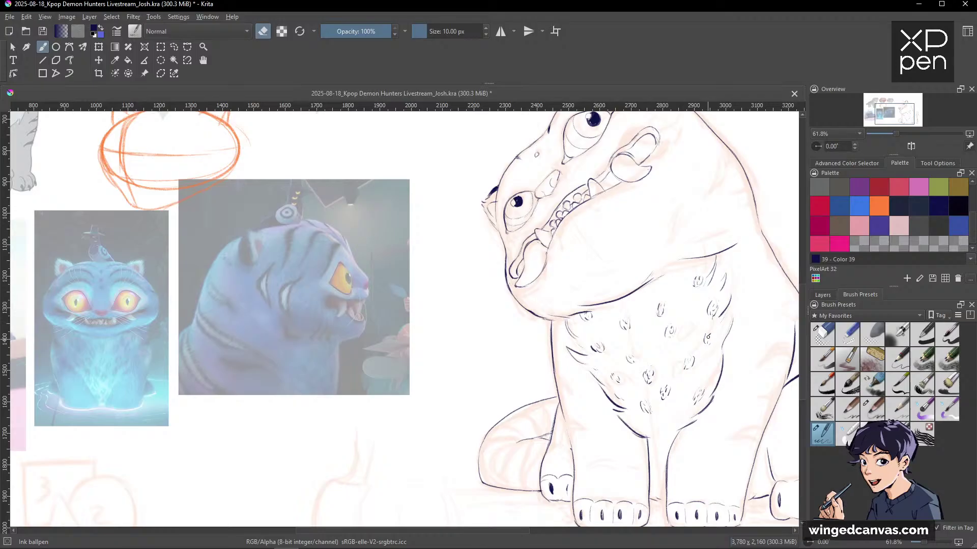
key(e)
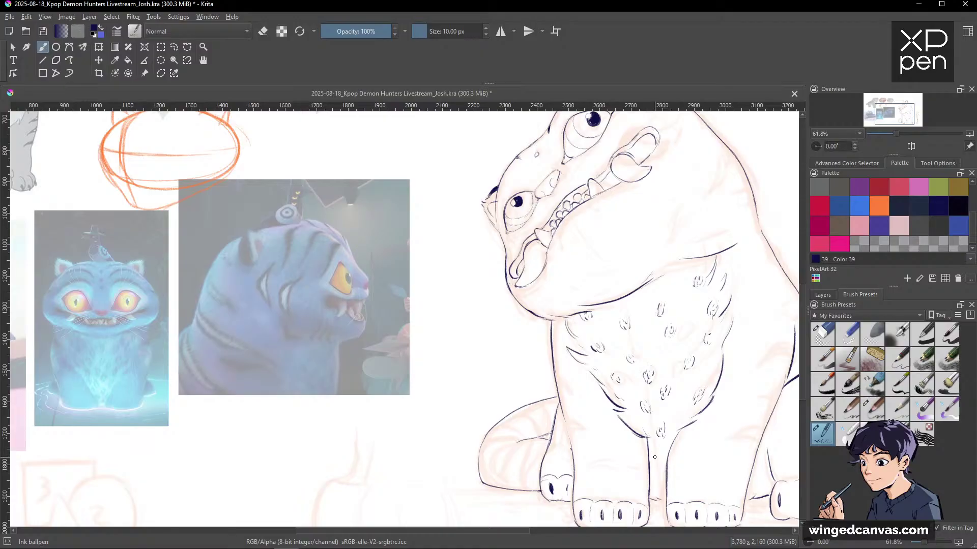
Clean up the gap between the front legs with Eraser Circle and ink short fur strokes there with the Ink ballpen.
drag(671, 488, 648, 451)
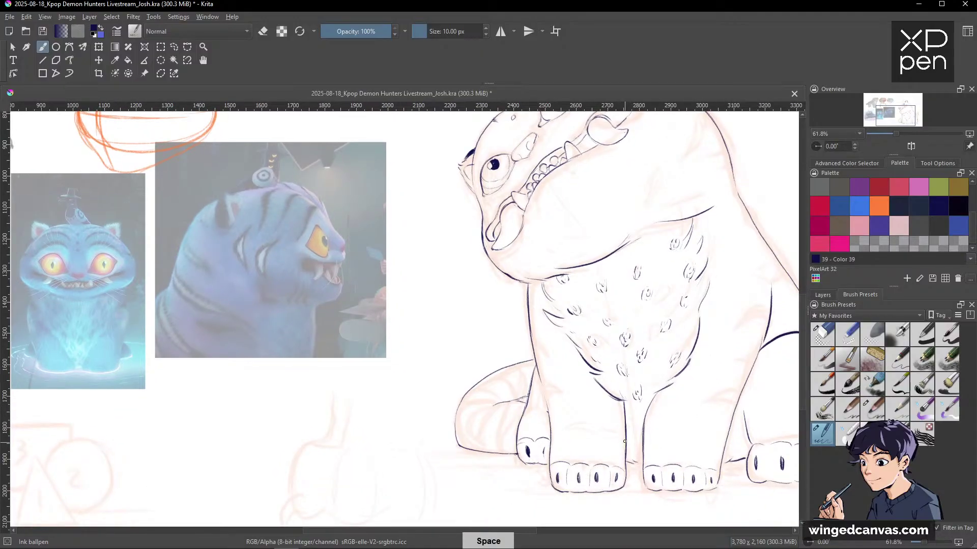
drag(719, 381, 614, 386)
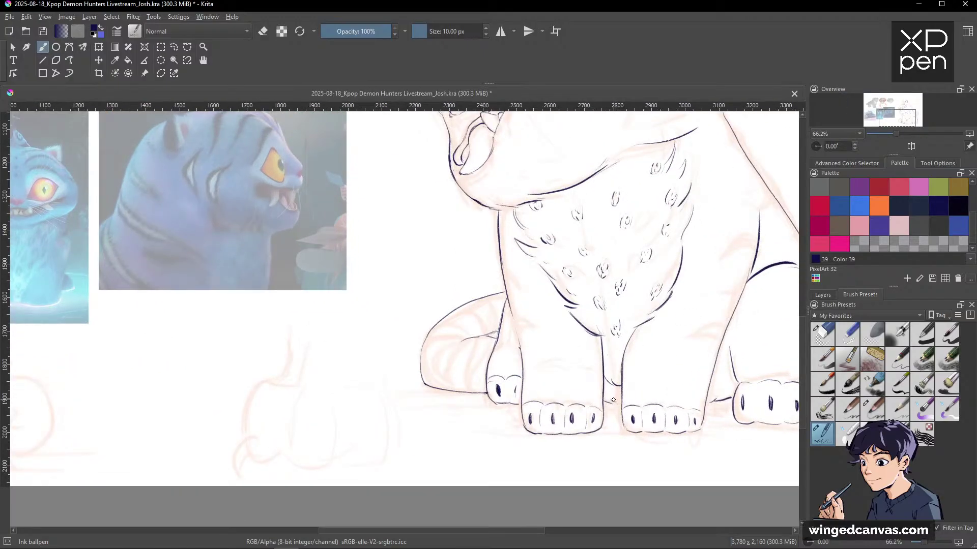
key(e)
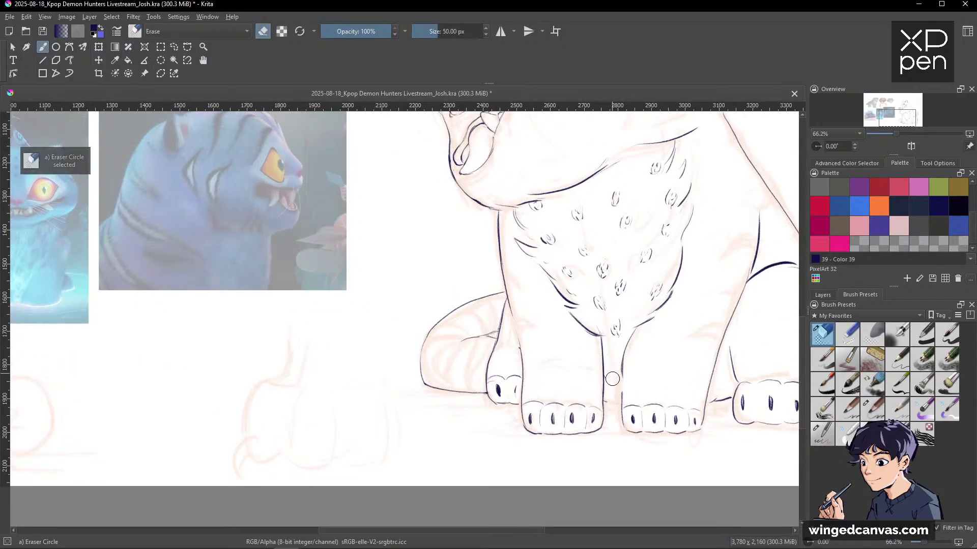
key(e)
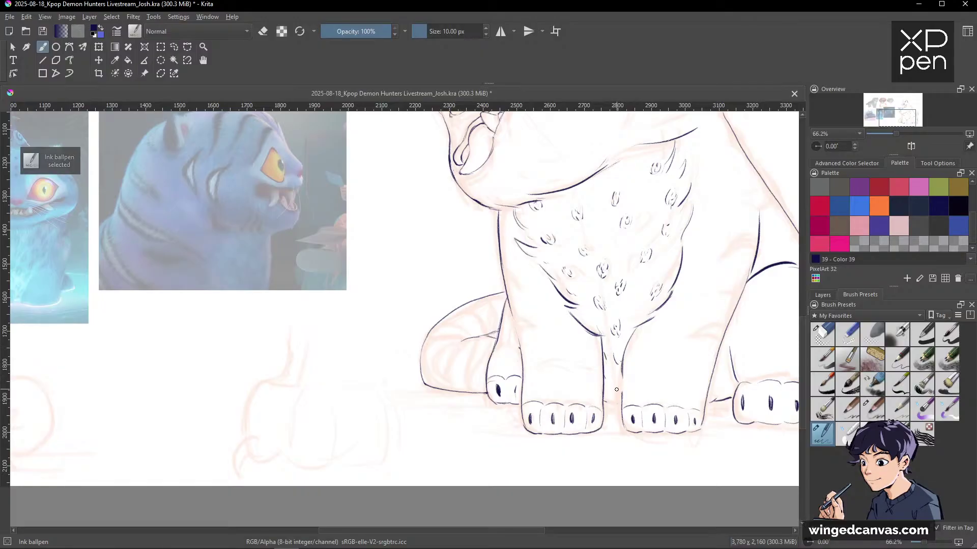
Ink one more small fur spot high on the chest just beneath the jaw line.
drag(661, 269, 694, 333)
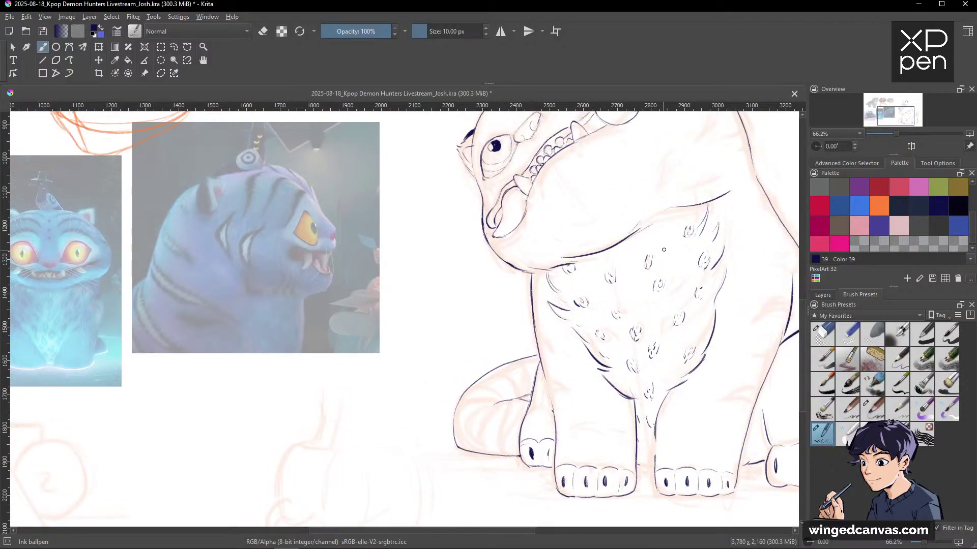
drag(661, 219, 666, 227)
drag(656, 196, 613, 360)
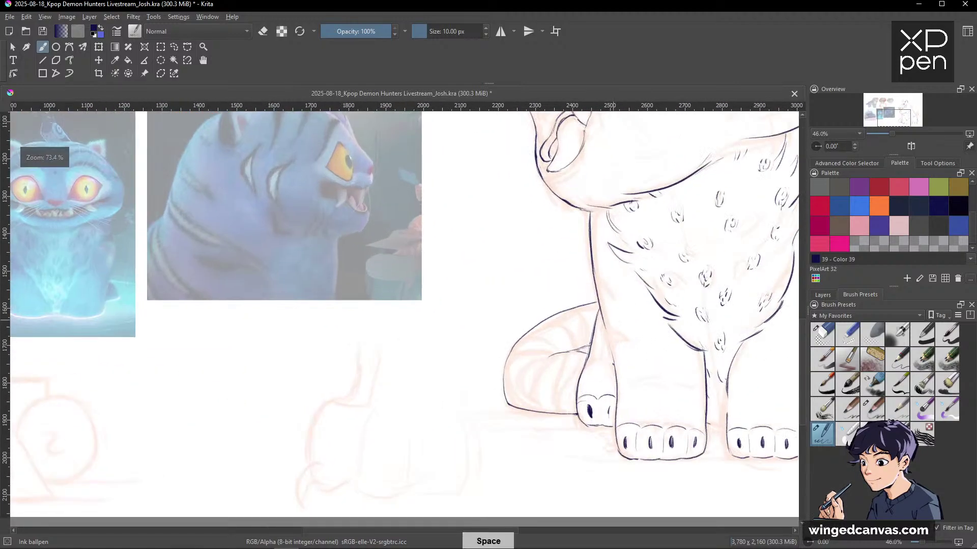
Reduce the Ink ballpen to 8 px and ink a bold branching stripe across the curled tail beside the hind paw.
drag(614, 361, 645, 366)
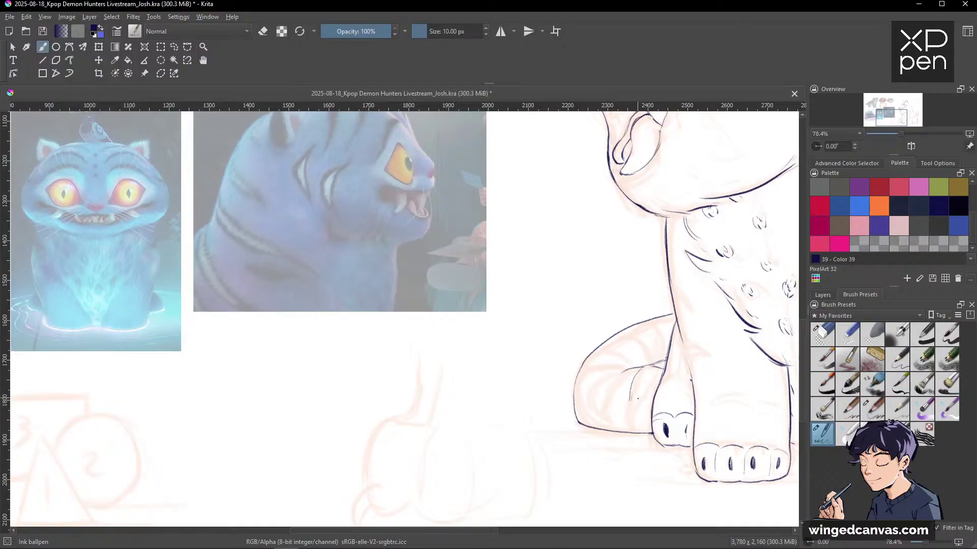
mouse_move(643, 394)
mouse_down()
mouse_move(649, 381)
mouse_move(639, 368)
mouse_up()
key(bracketleft)
drag(661, 369, 631, 426)
drag(627, 388, 631, 429)
drag(637, 374, 480, 356)
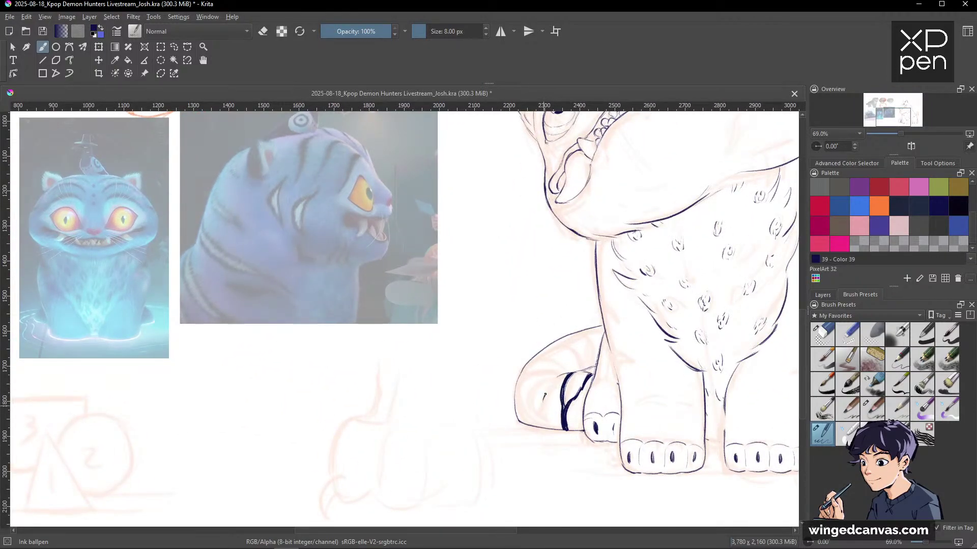
Enlarge the brush to 11 px and ink more curved stripes toward the outer end of the curled tail.
mouse_move(561, 377)
mouse_down()
mouse_move(542, 403)
mouse_move(533, 388)
mouse_up()
key(bracketright)
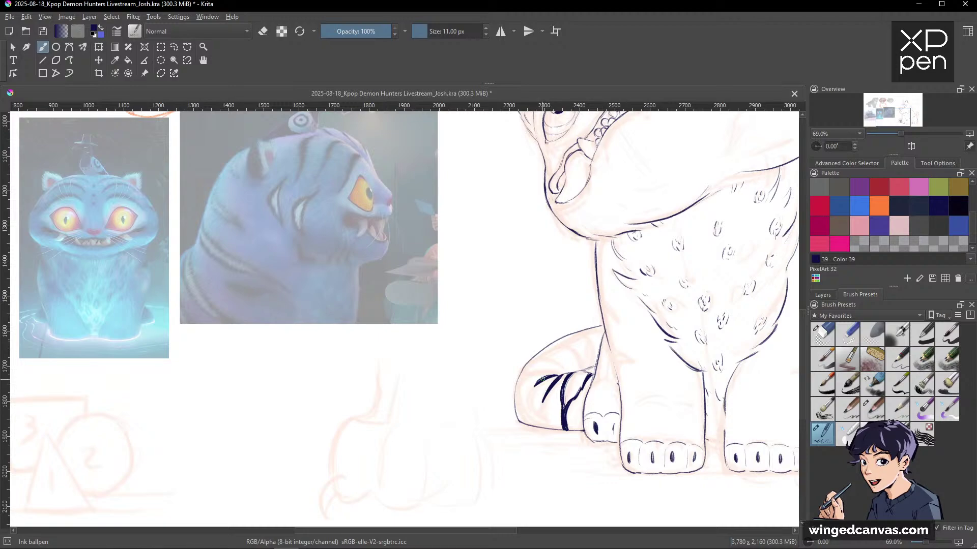
drag(540, 378, 531, 404)
key(e)
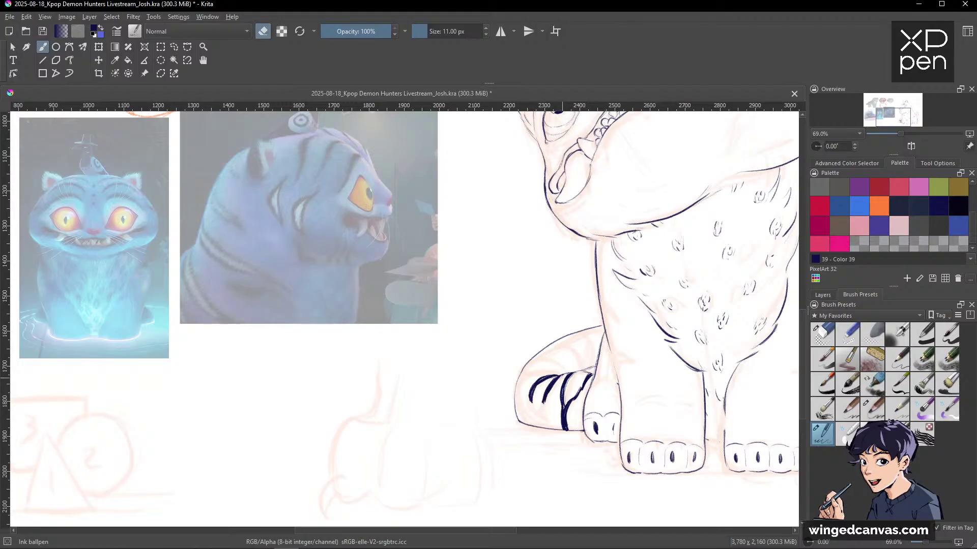
key(e)
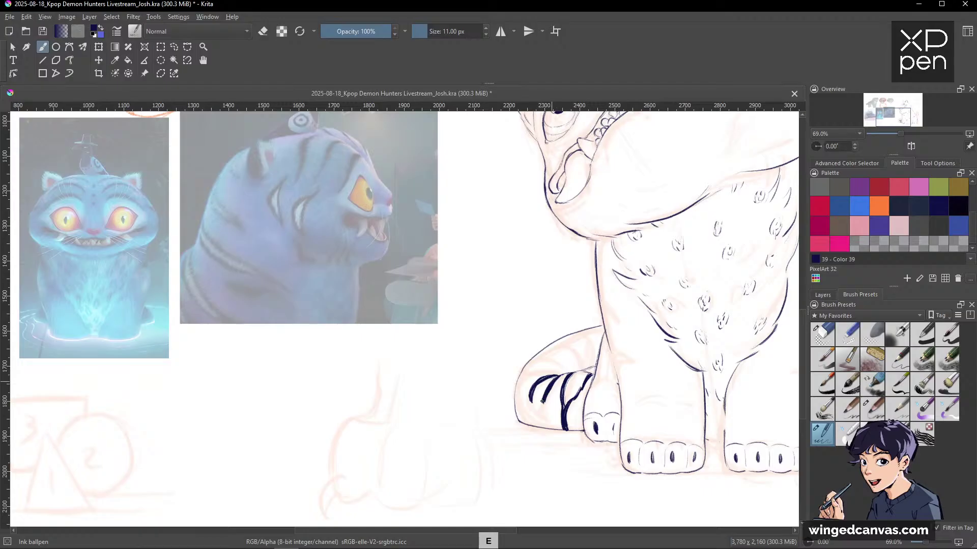
drag(544, 399, 543, 414)
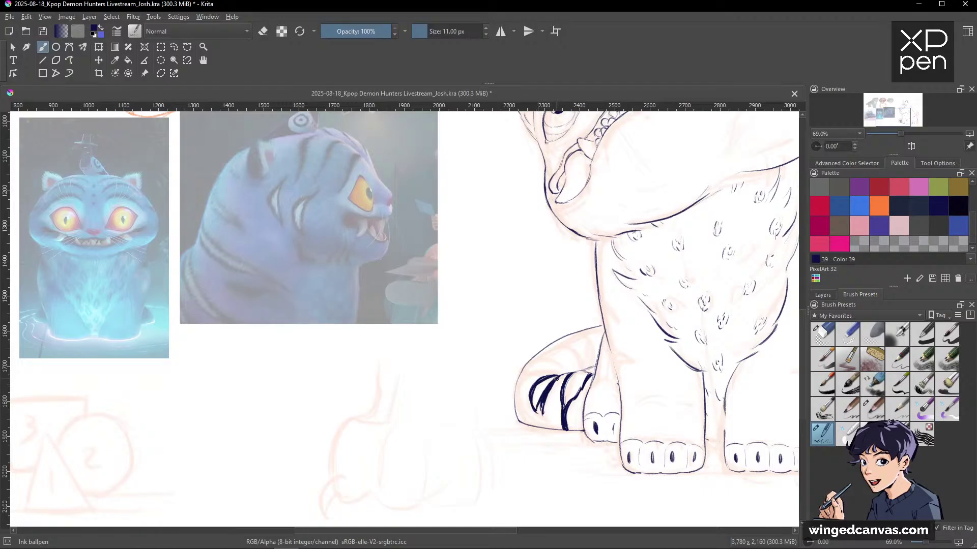
Trim the outer tail stripes in eraser mode and extend them in ink to the tail's lower edge.
key(e)
mouse_move(550, 390)
mouse_down()
mouse_move(543, 417)
mouse_move(539, 404)
mouse_up()
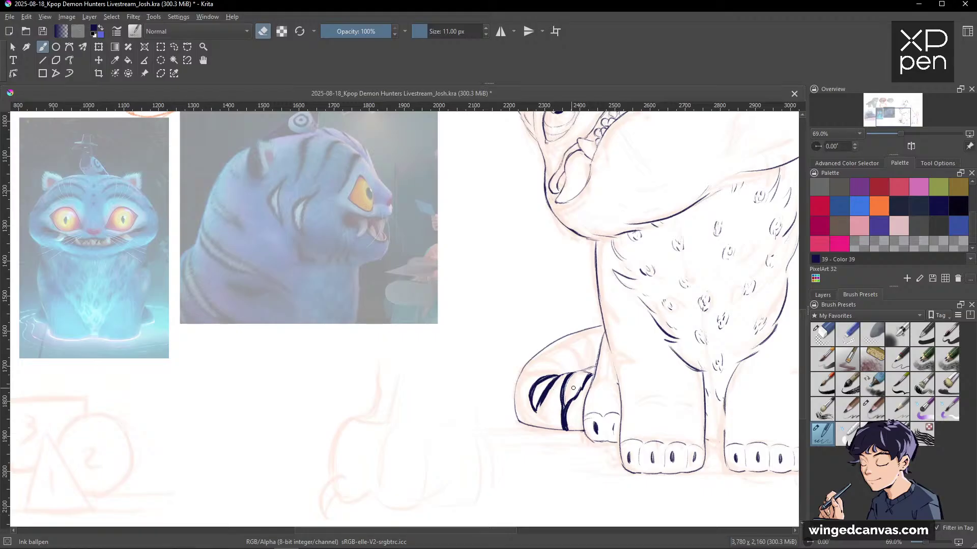
key(e)
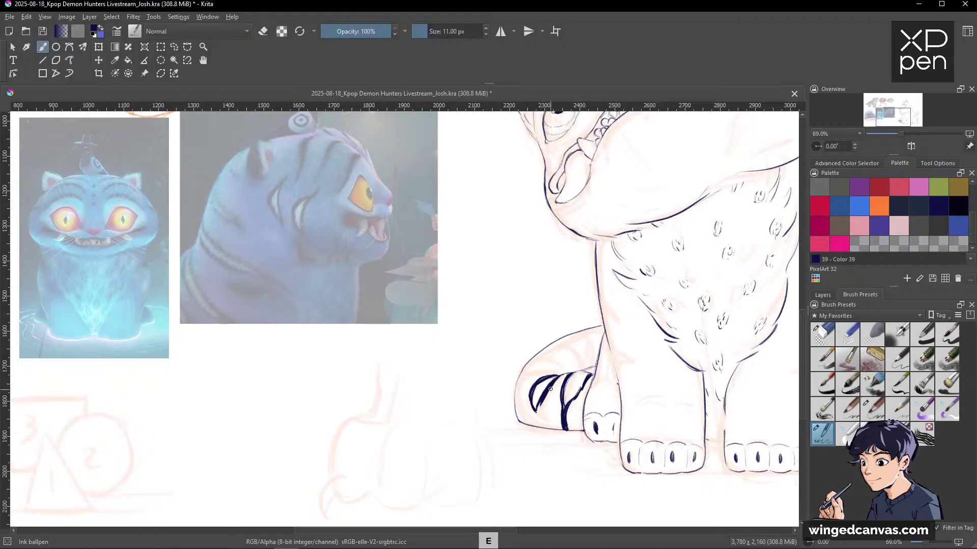
key(e)
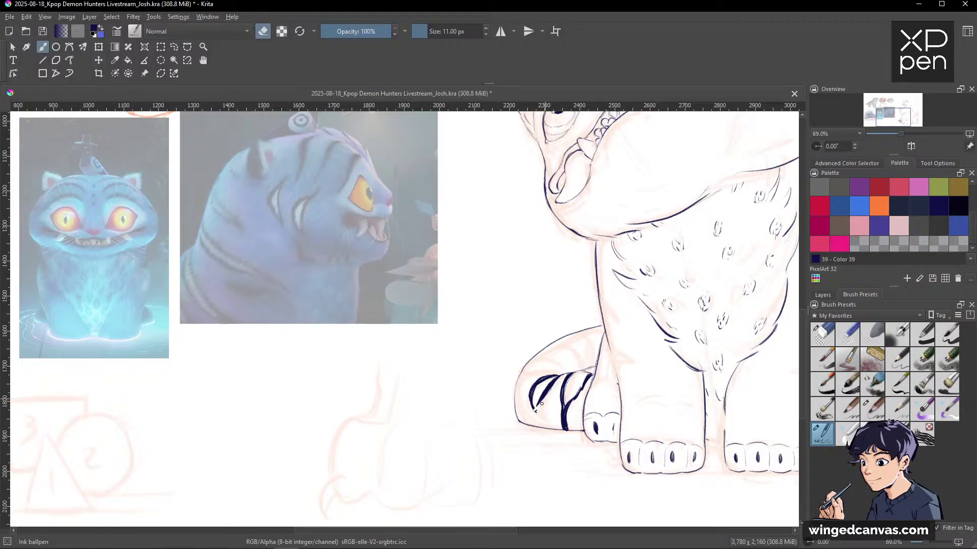
key(e)
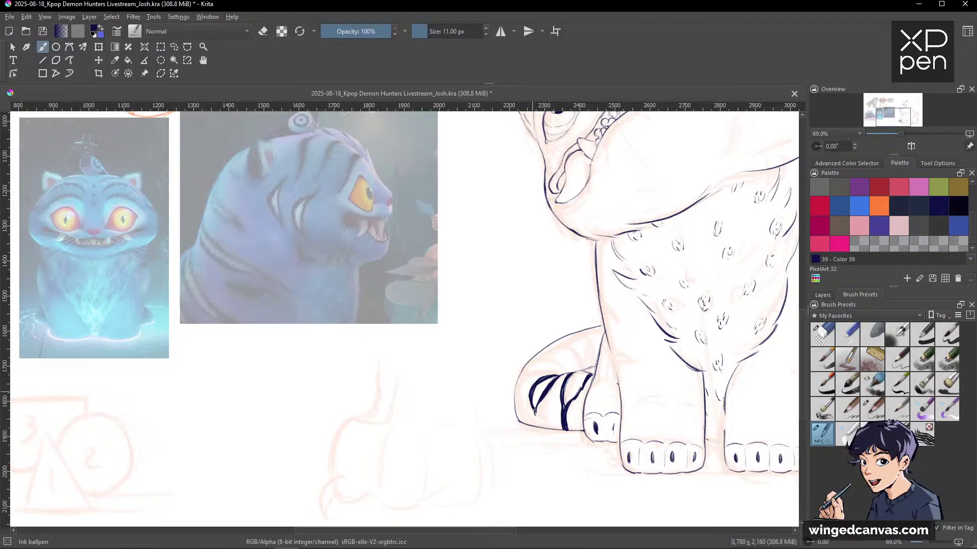
mouse_move(536, 416)
mouse_down()
mouse_move(544, 426)
mouse_move(536, 416)
mouse_up()
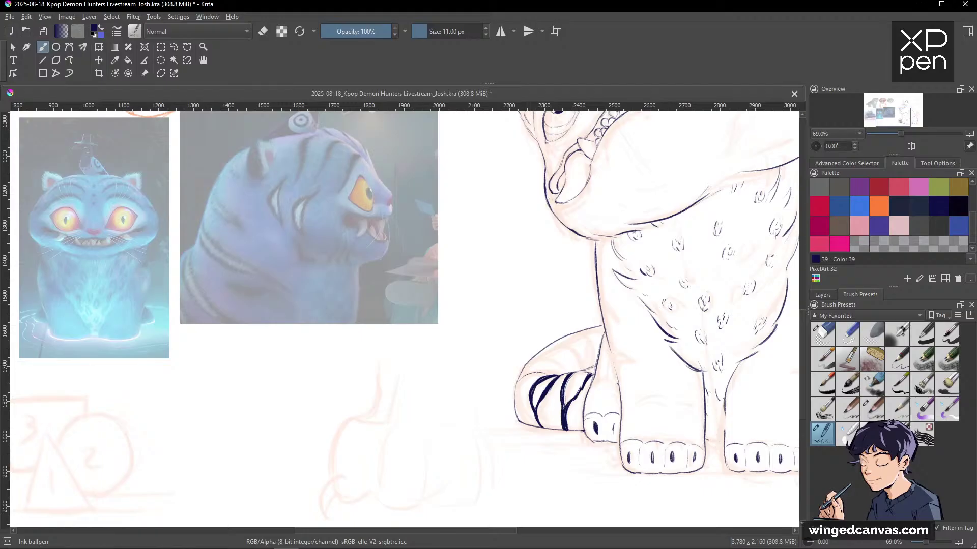
Ink thick tapered stripes across the outer bend of the curled tail.
drag(529, 365, 542, 361)
drag(531, 359, 553, 367)
key(space)
right_click(539, 371)
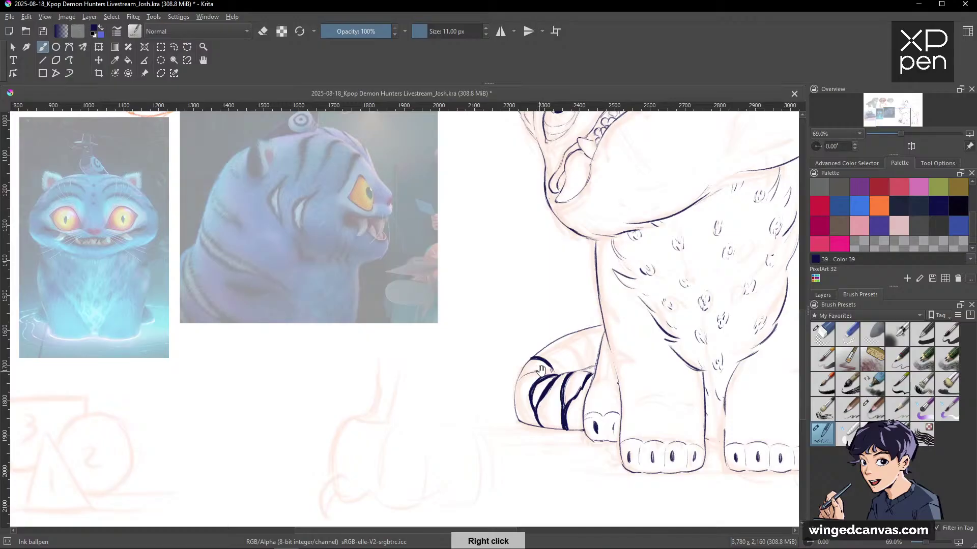
key(space)
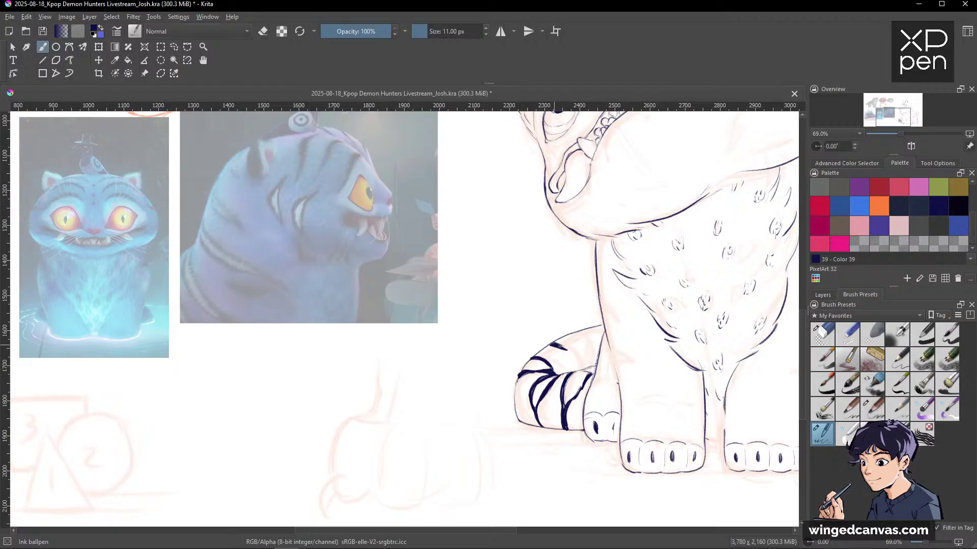
Ink the remaining bold stripes on the upper part of the tail up to the front leg.
drag(551, 346, 566, 351)
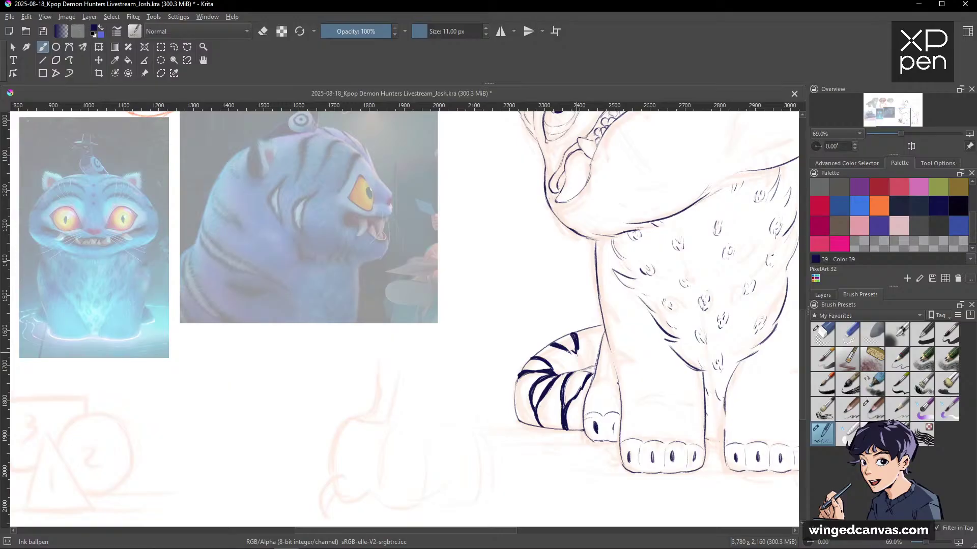
drag(571, 354, 581, 370)
key(e)
key(e)
mouse_move(597, 328)
mouse_down()
mouse_move(594, 341)
mouse_move(655, 409)
mouse_up()
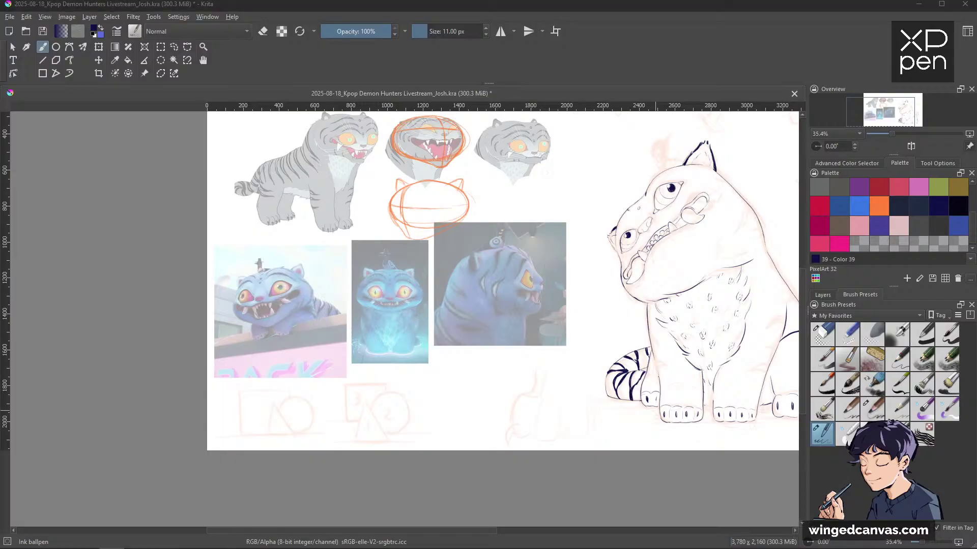
Switch to the browser, examine the Pinterest image of the seated tiger being petted as reference, and return to Krita.
drag(0, 60, 458, 1)
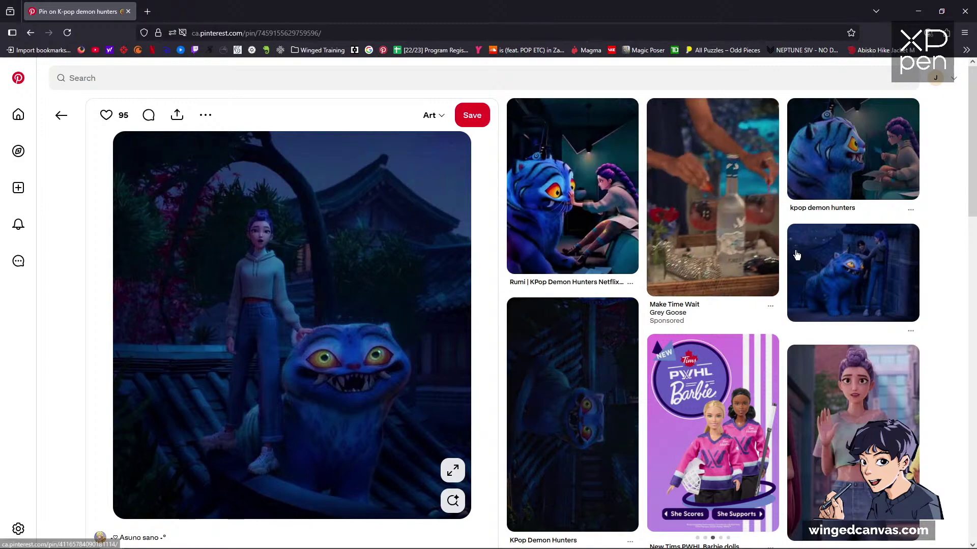
click(829, 280)
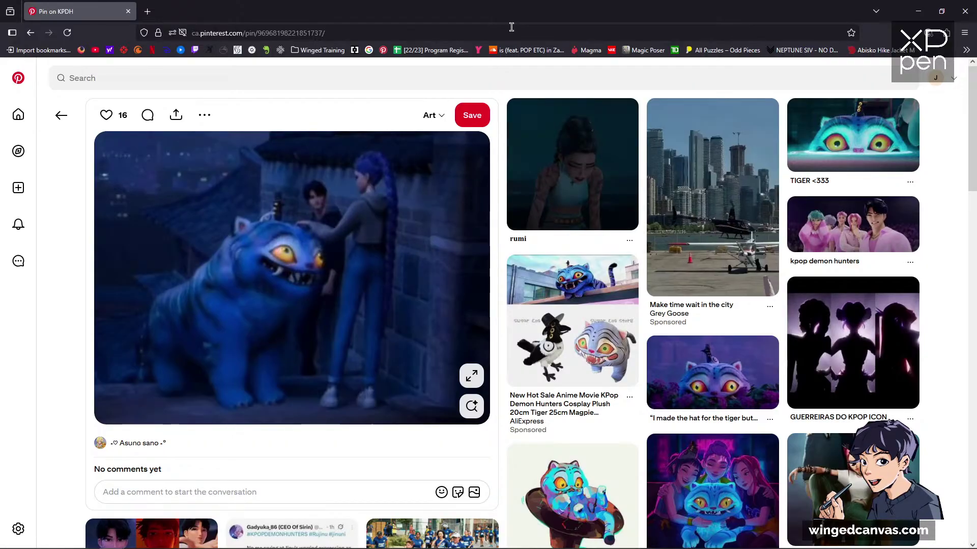
drag(509, 23, 762, 43)
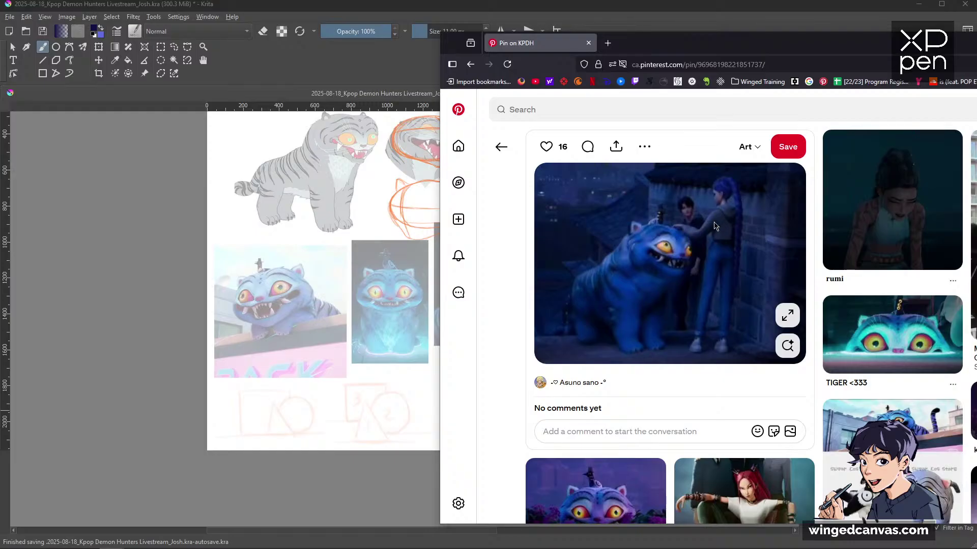
drag(824, 51, 0, 66)
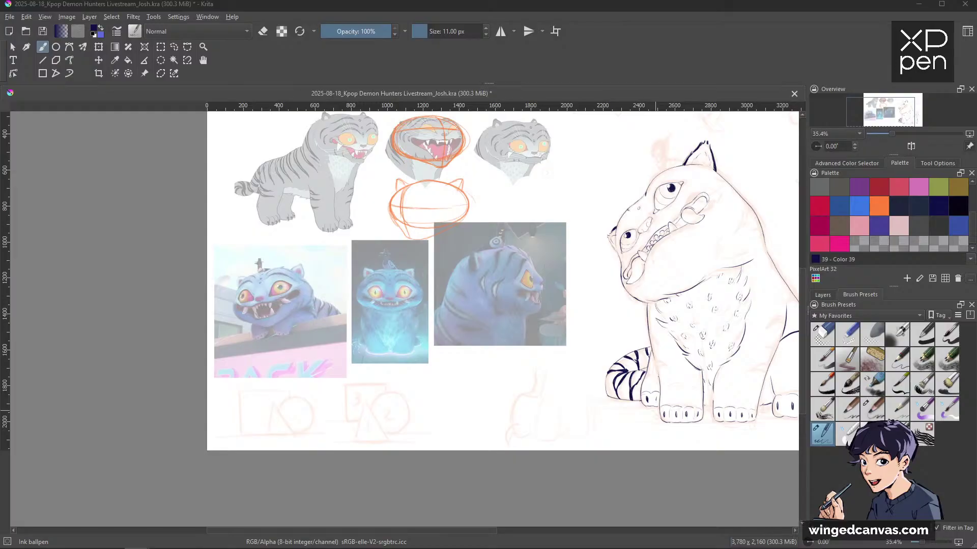
click(834, 63)
Thicken the outlines and pointed corners of both eyes with the 11 px Ink ballpen.
drag(736, 329, 692, 299)
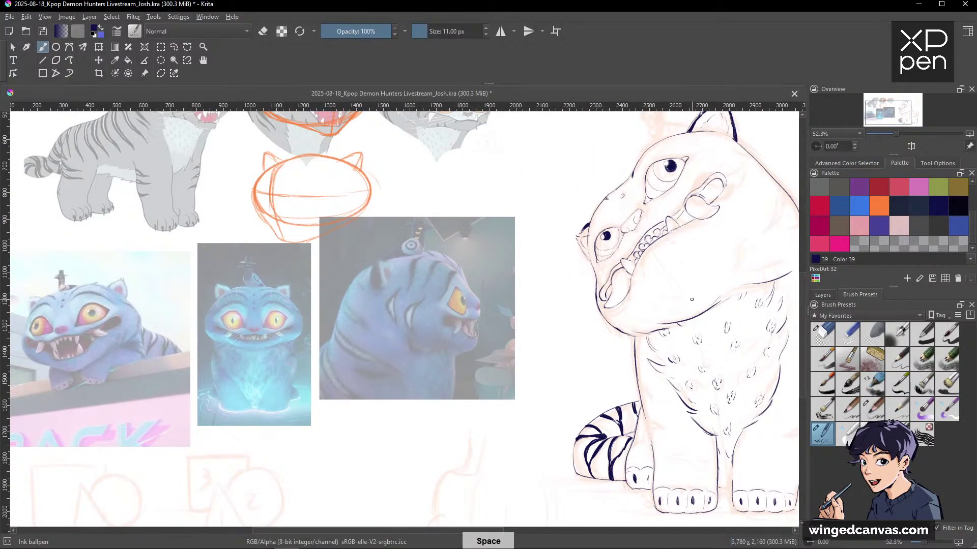
drag(670, 246, 652, 211)
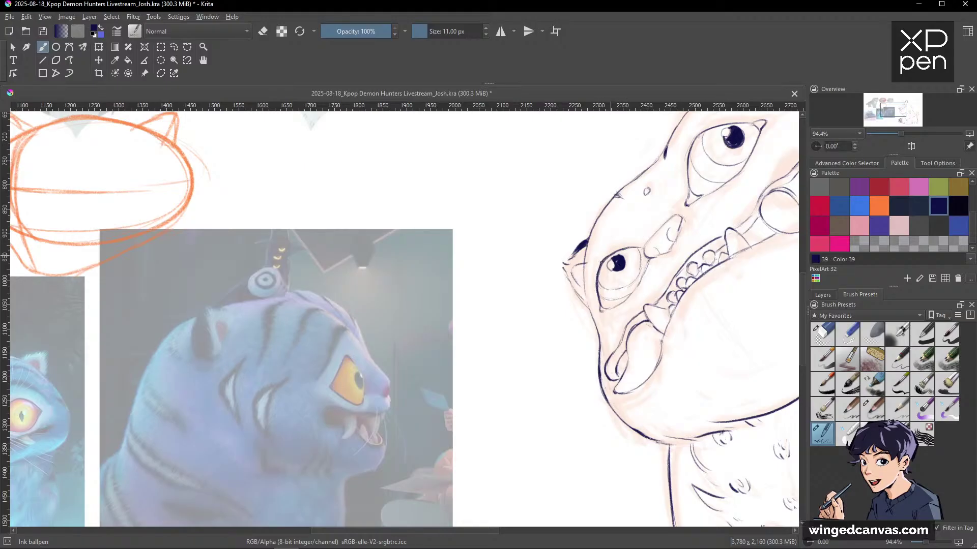
drag(597, 297, 602, 307)
key(space)
mouse_move(652, 251)
mouse_down()
mouse_move(560, 277)
mouse_move(698, 352)
mouse_move(593, 422)
mouse_up()
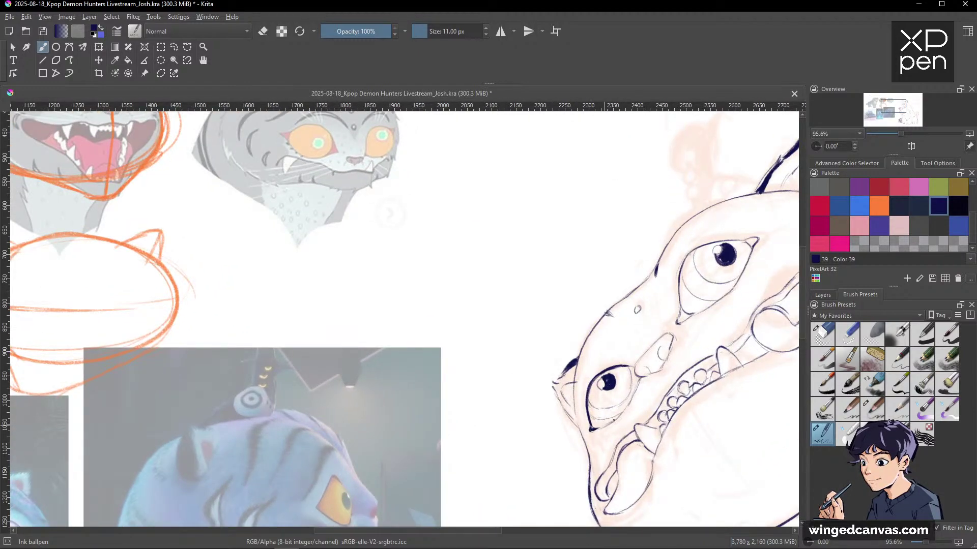
drag(611, 421, 621, 414)
drag(711, 382, 578, 422)
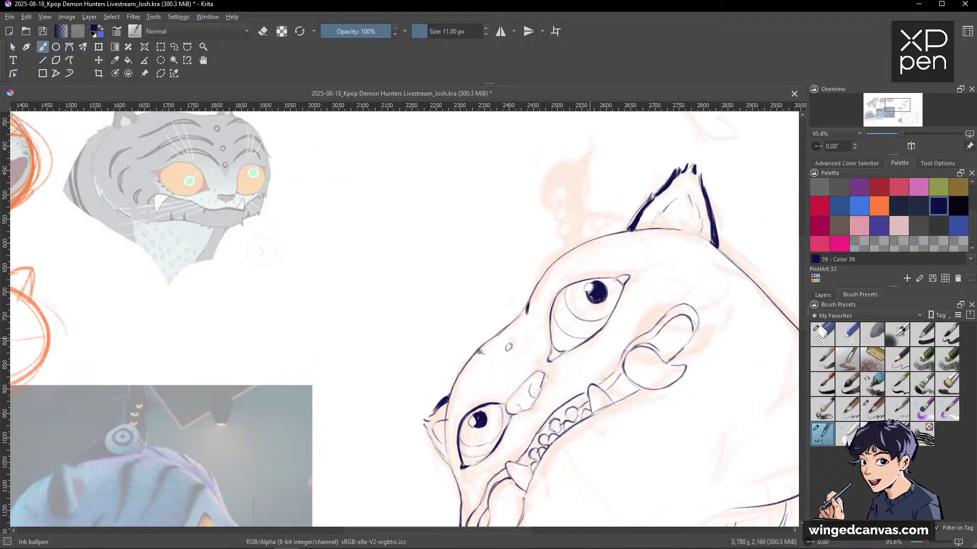
drag(618, 280, 626, 279)
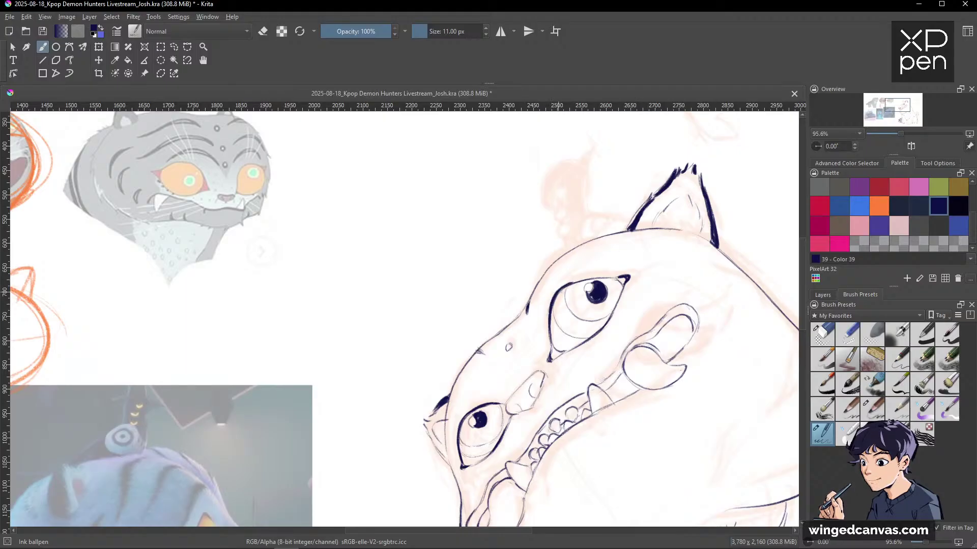
Thicken the upper lip line along the teeth and around both corners of the tiger's mouth.
key(space)
drag(710, 278, 732, 374)
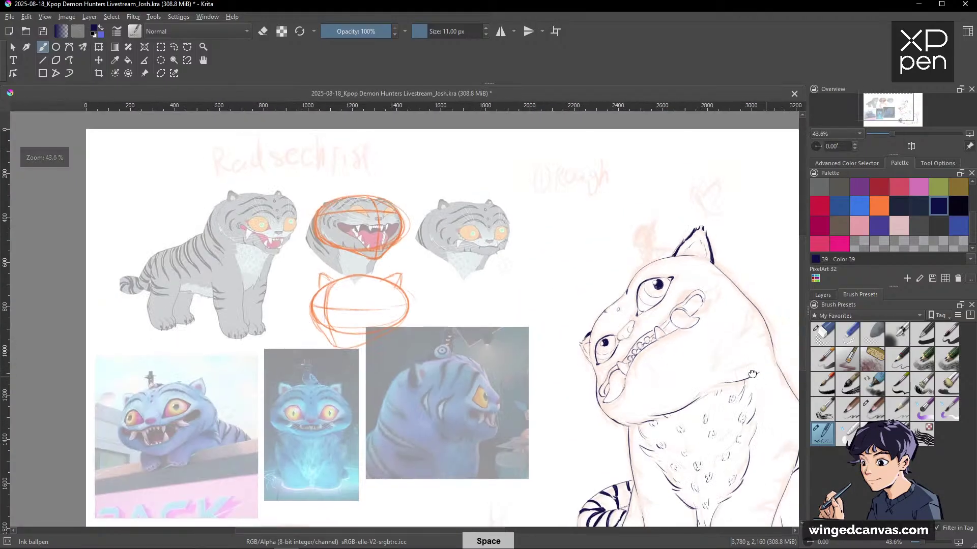
drag(792, 362, 676, 274)
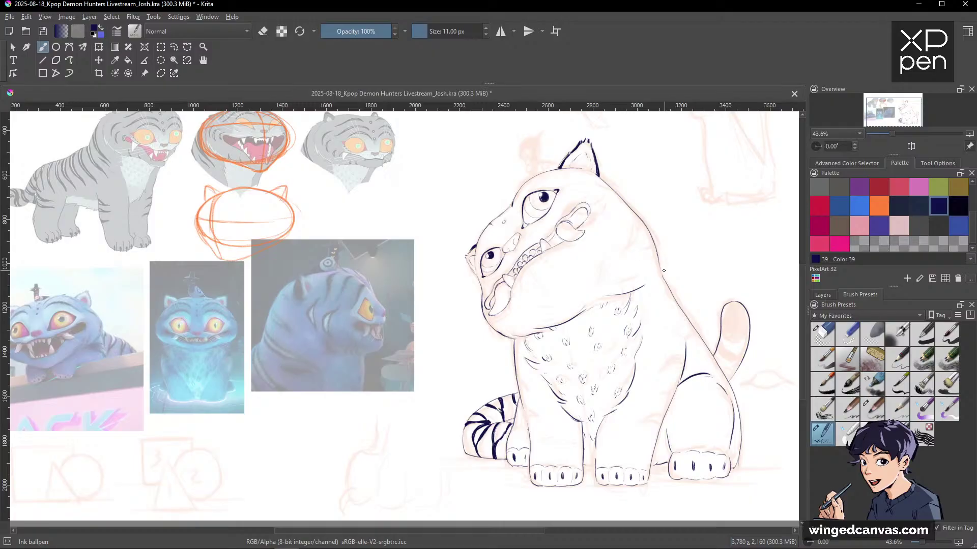
key(space)
drag(522, 300, 618, 286)
key(ctrl)
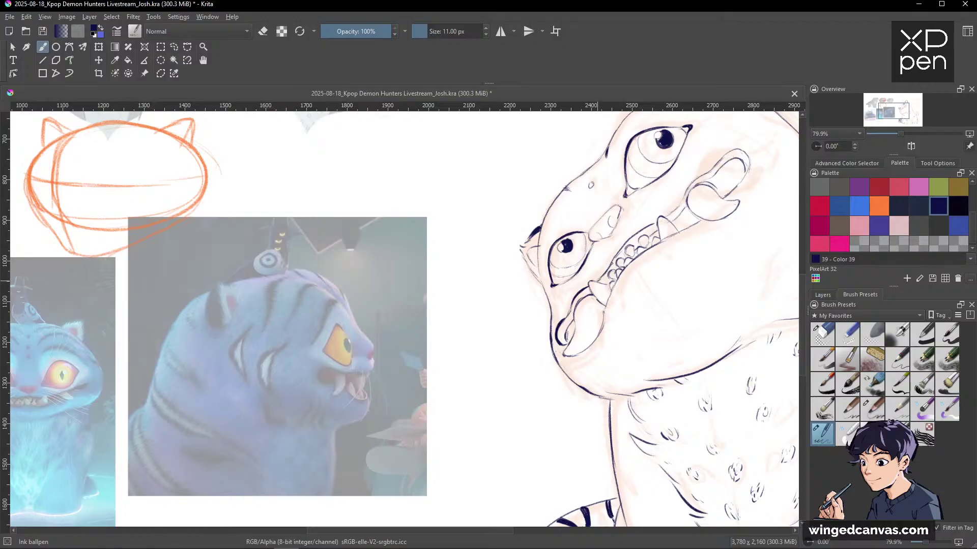
drag(751, 262, 705, 350)
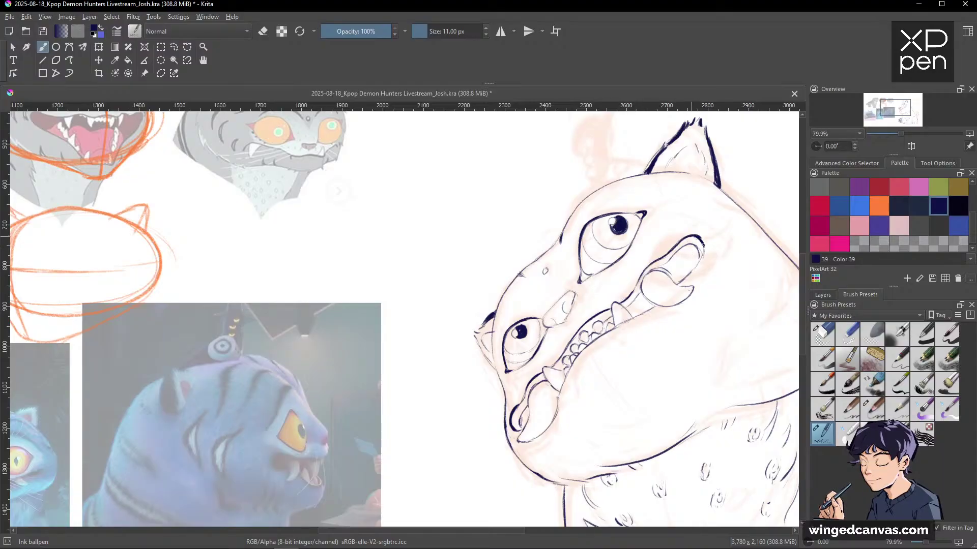
Fill in the small spot on the tiger's brow and thicken the lower lip line beneath the teeth.
scroll(338, 191, down, 5)
drag(750, 376, 682, 365)
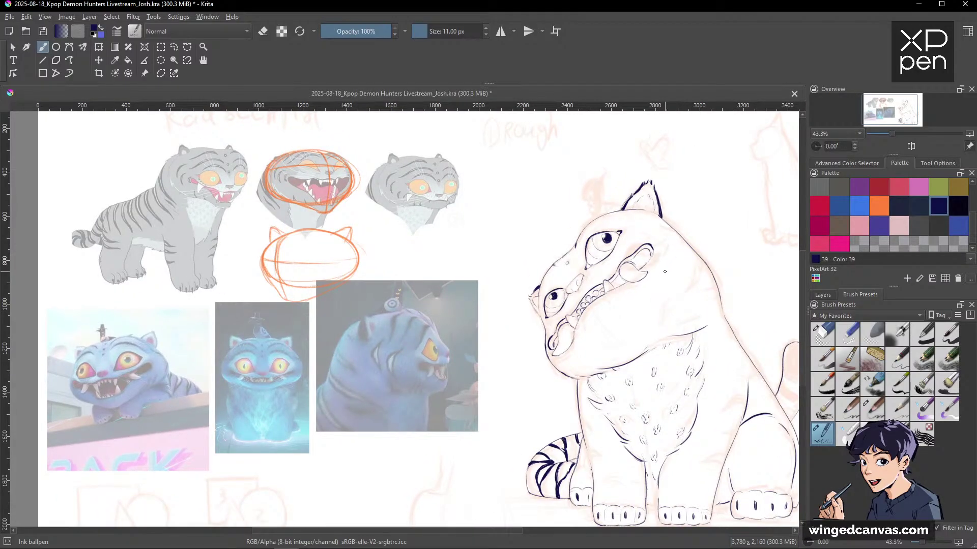
scroll(665, 271, up, 2)
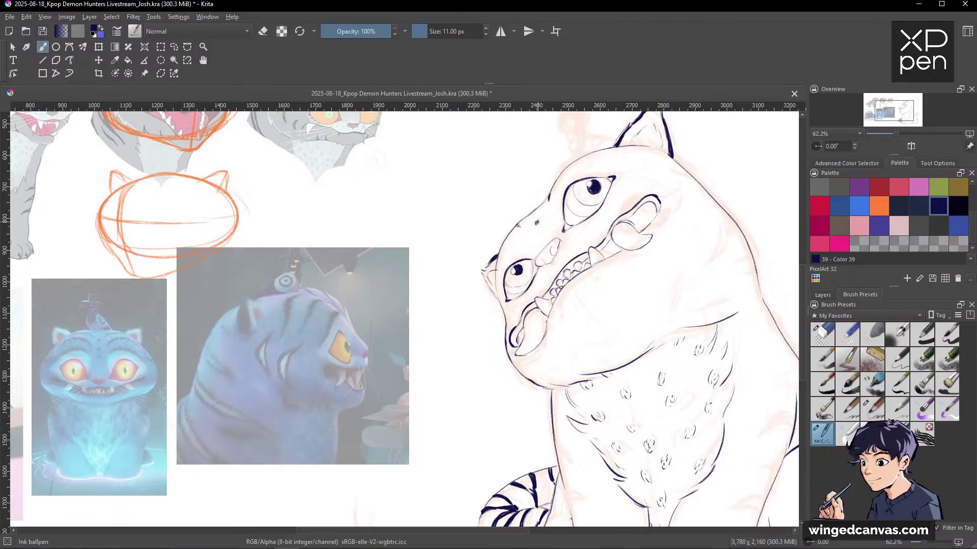
drag(725, 279, 557, 286)
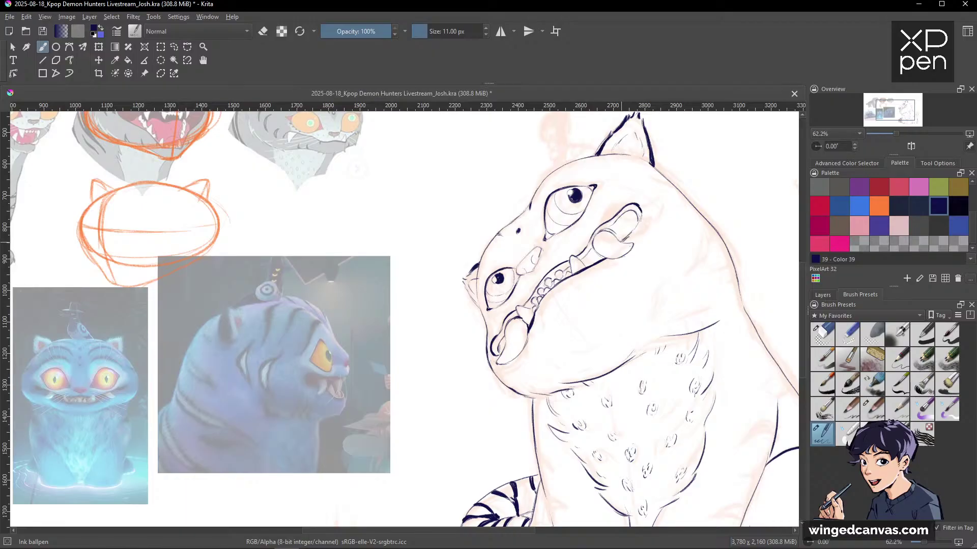
key(e)
key(e)
key(space)
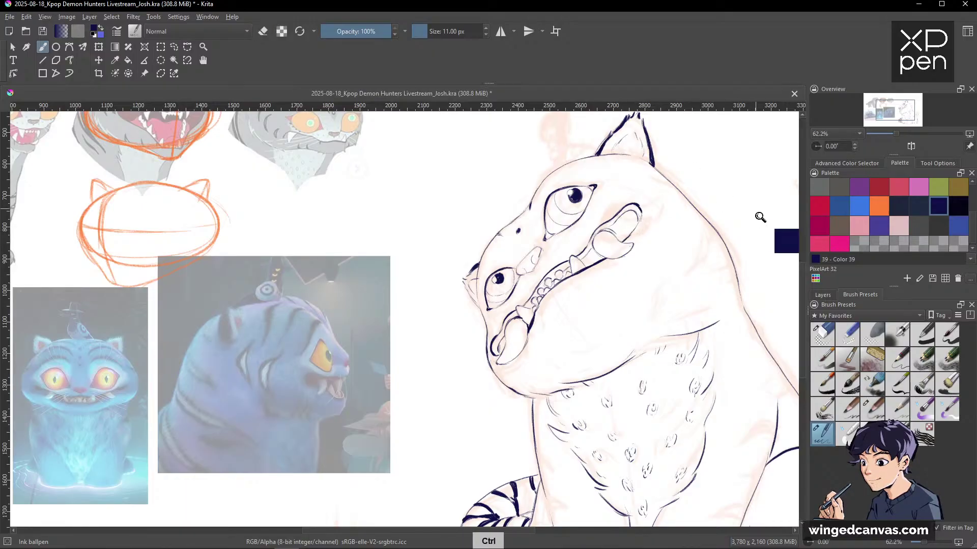
drag(761, 216, 723, 277)
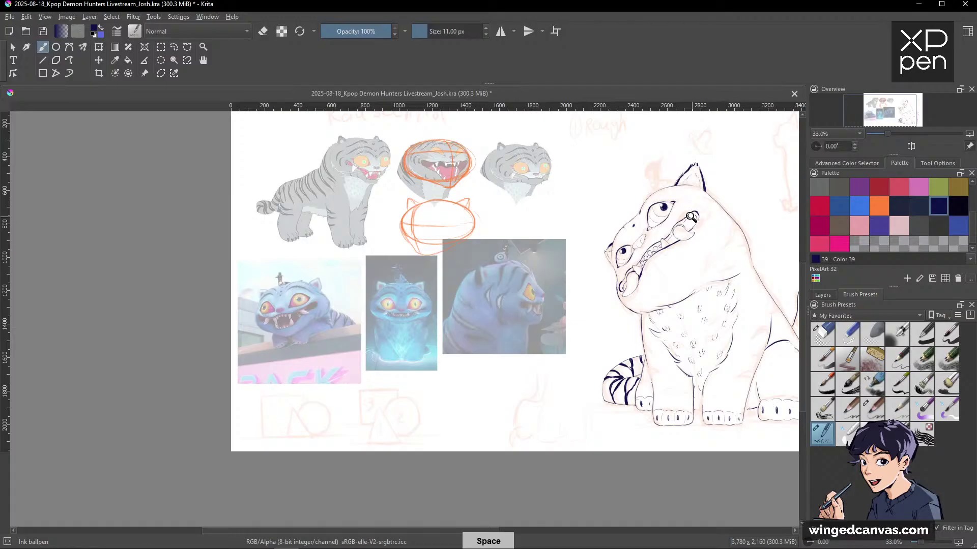
drag(690, 217, 593, 274)
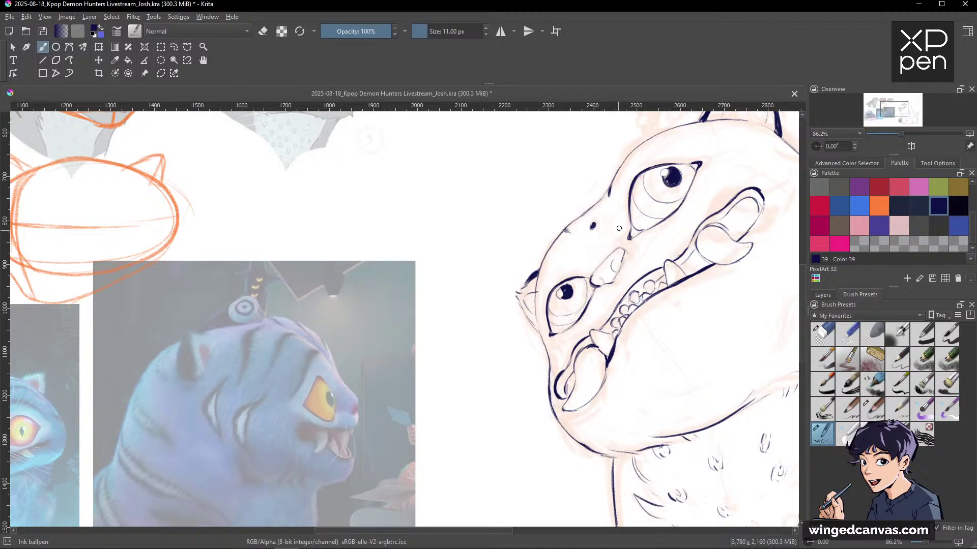
drag(751, 295, 746, 315)
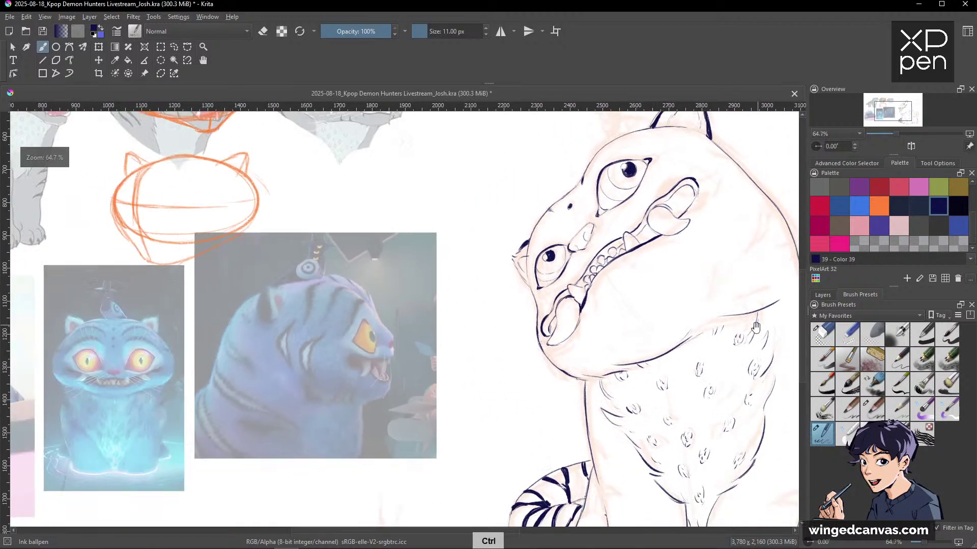
Thicken the head outline at both sides of the tiger's ear base and down the back of the head.
drag(753, 269, 701, 299)
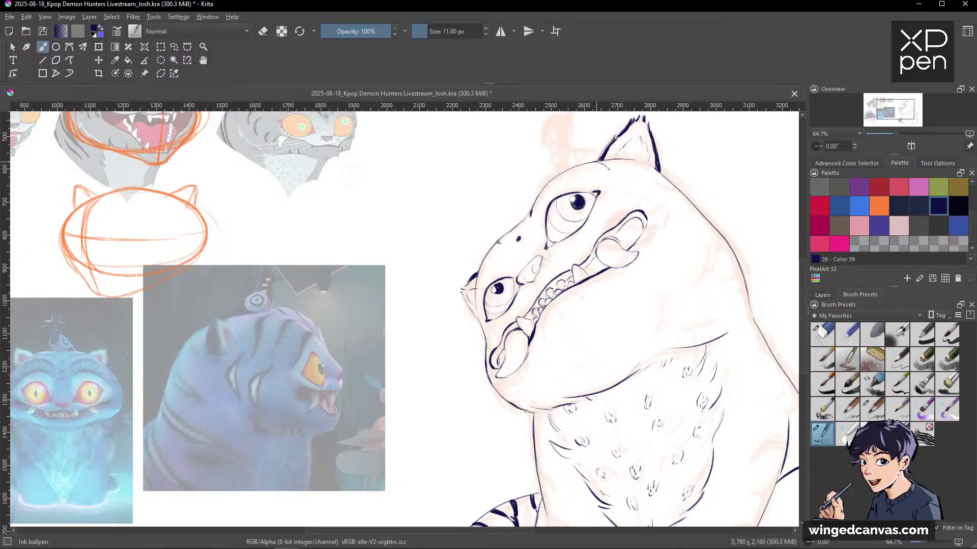
drag(598, 161, 607, 166)
key(slash)
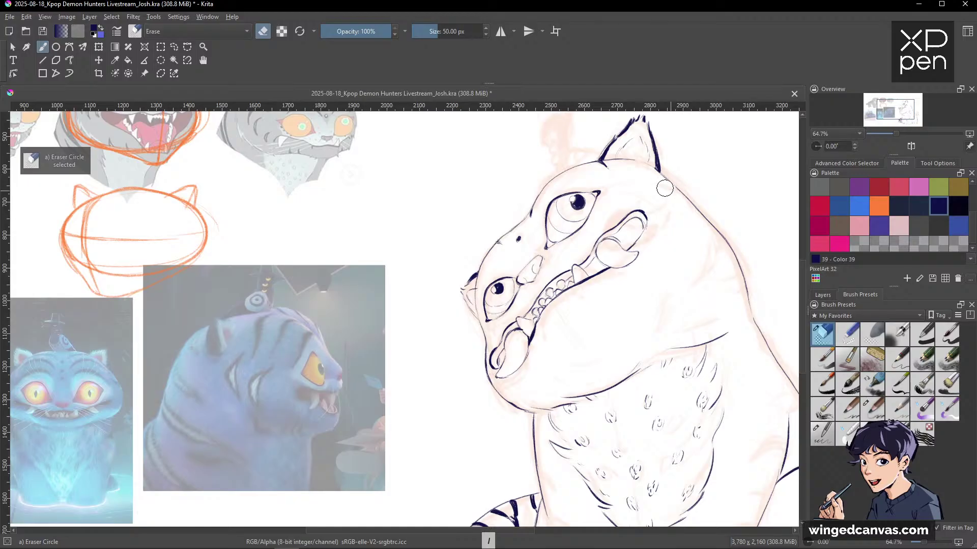
key(slash)
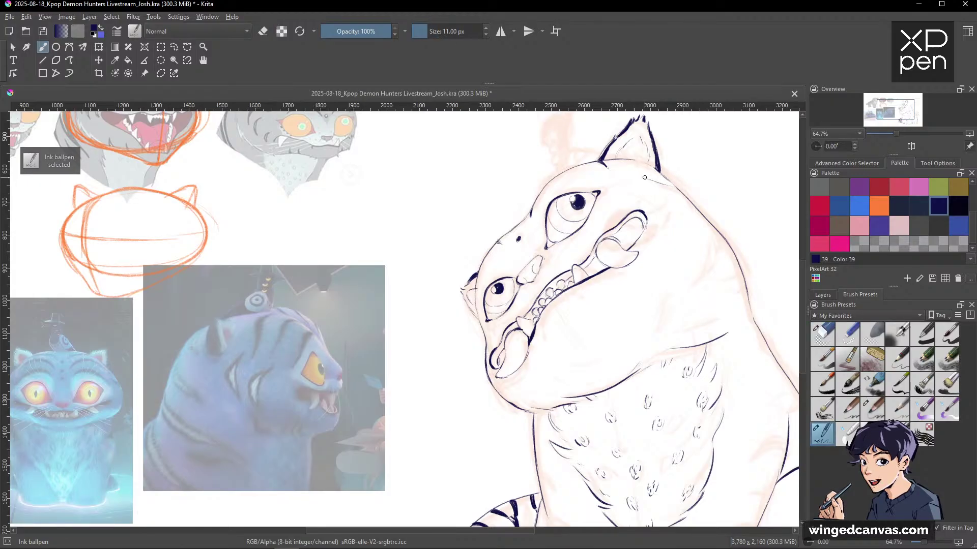
drag(645, 177, 671, 184)
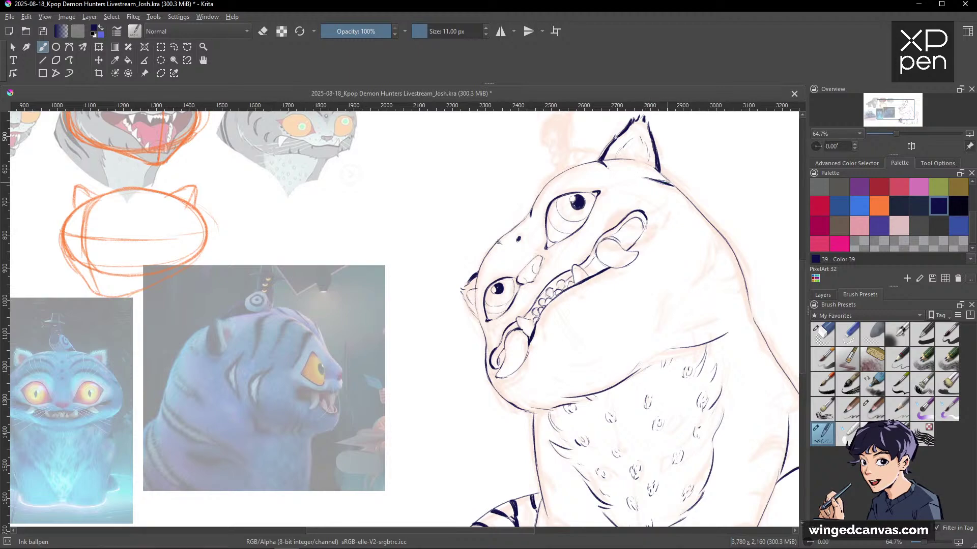
drag(544, 336, 555, 324)
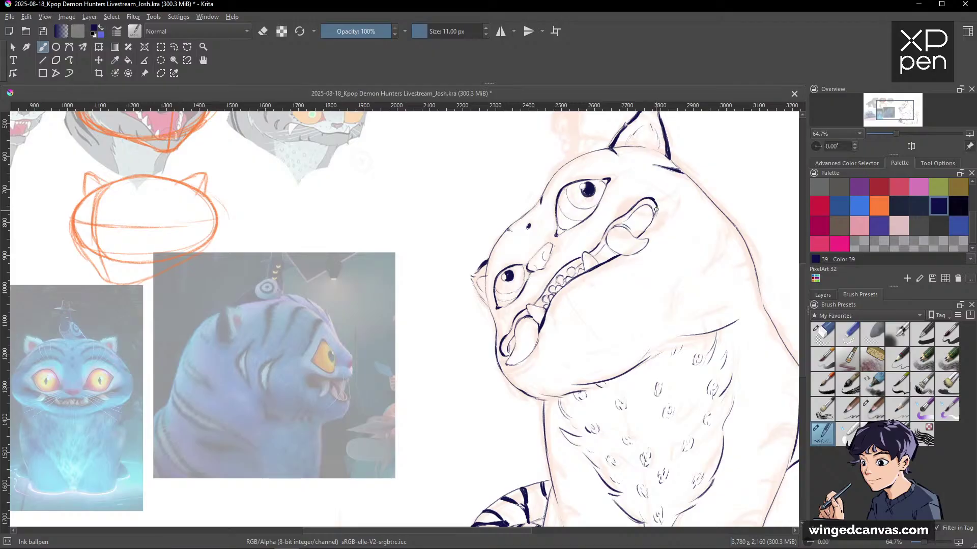
drag(687, 174, 712, 199)
Ink three curved vertical stripes on the tiger's cheek above the jaw line.
key(space)
drag(682, 271, 683, 298)
drag(689, 276, 686, 287)
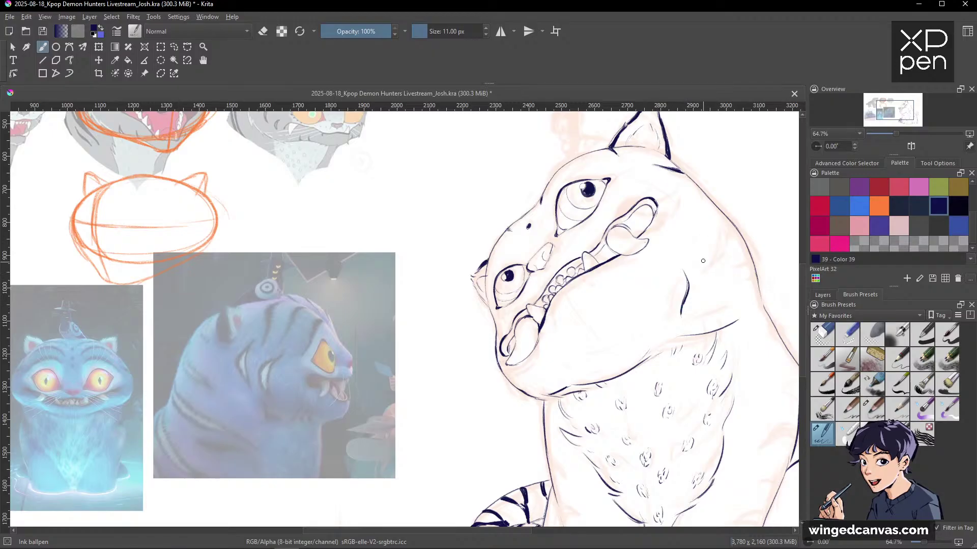
drag(704, 263, 694, 299)
mouse_move(688, 271)
mouse_down()
mouse_move(681, 313)
mouse_move(696, 309)
mouse_up()
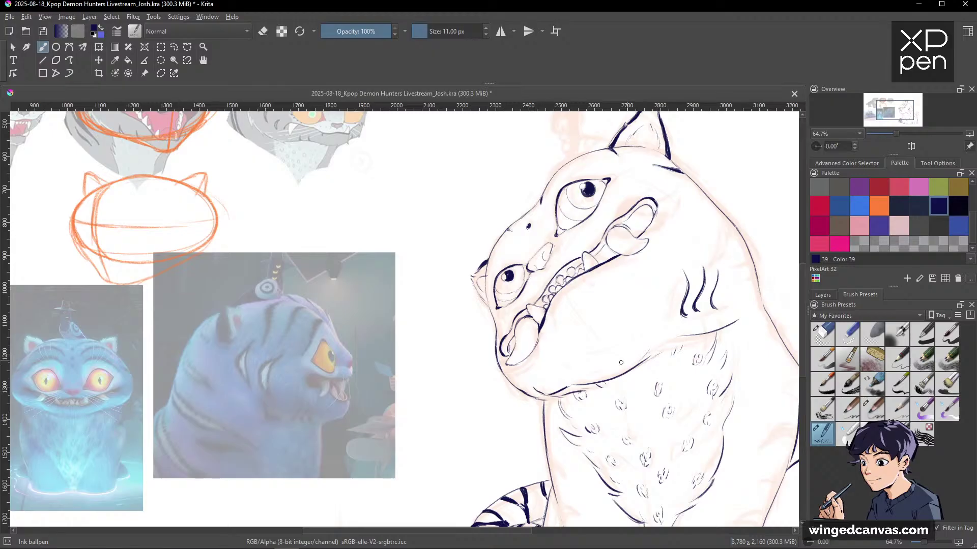
Ink a pointed wedge-shaped stripe on the back outline of the tiger's head, behind the cheek stripes.
key(space)
drag(739, 373, 724, 378)
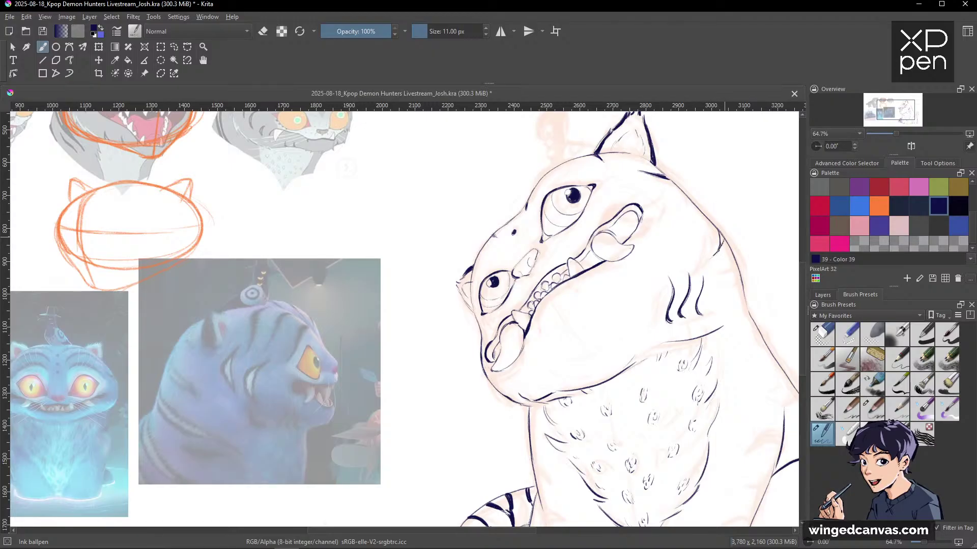
drag(718, 251, 724, 243)
drag(716, 233, 717, 252)
key(e)
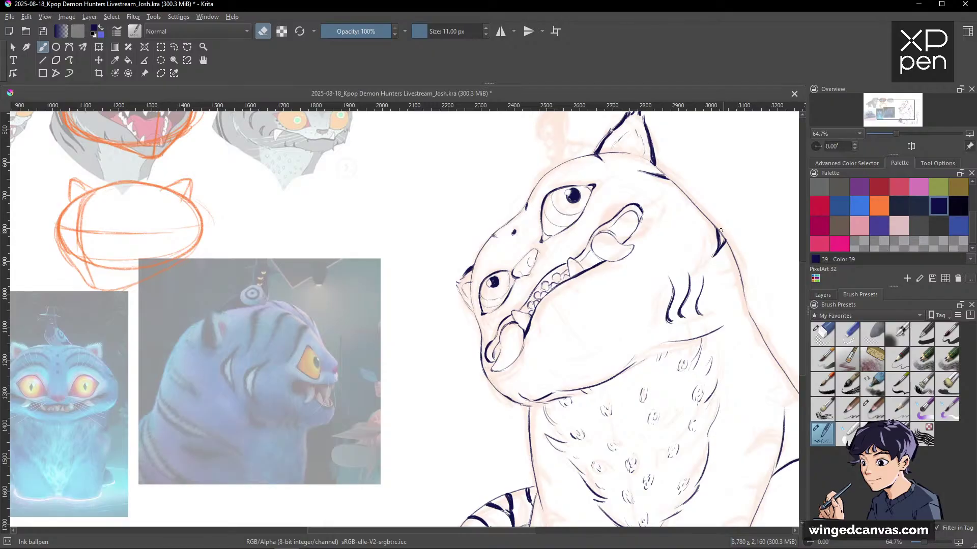
Ink short pointed stripes down the outer edge of the shoulder on the curled-tail side, tidying them with eraser mode.
key(space)
drag(708, 387, 664, 311)
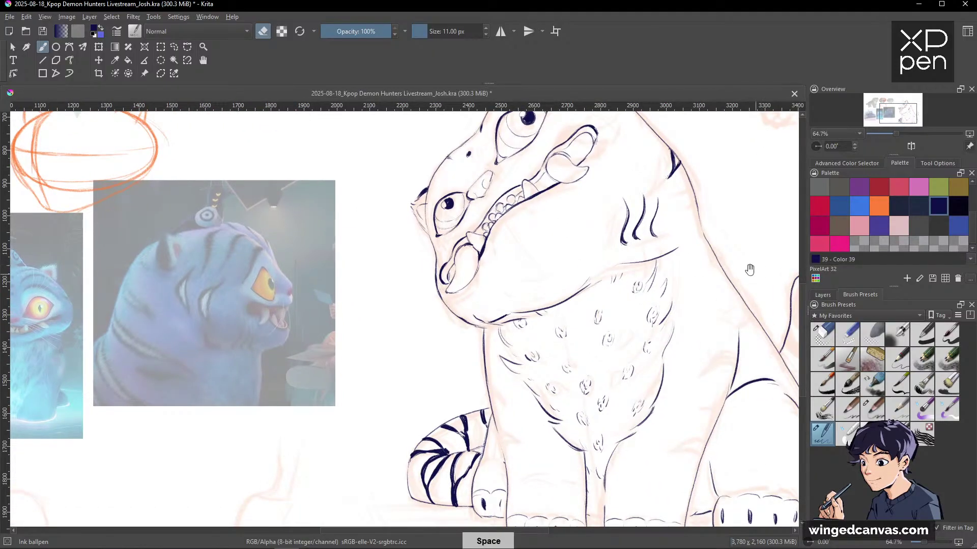
drag(730, 252, 722, 222)
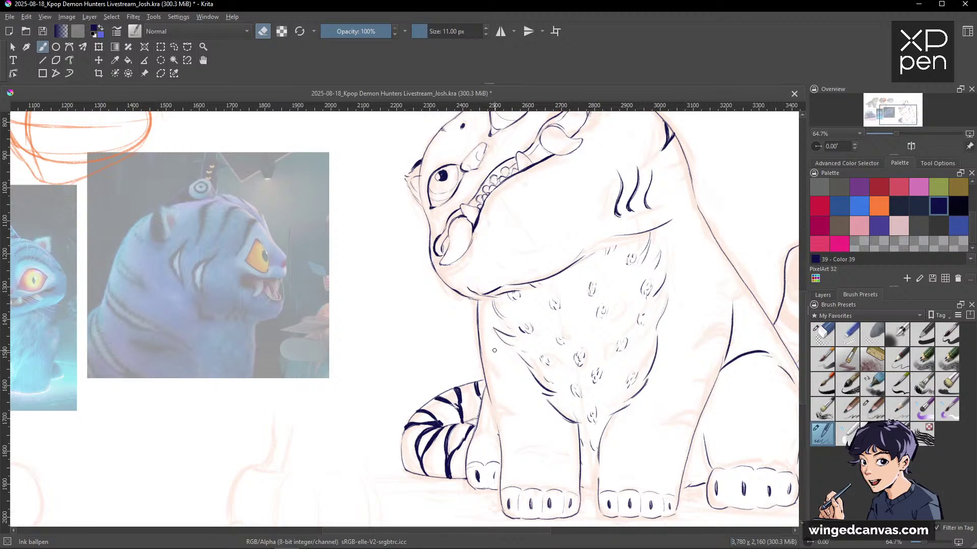
key(e)
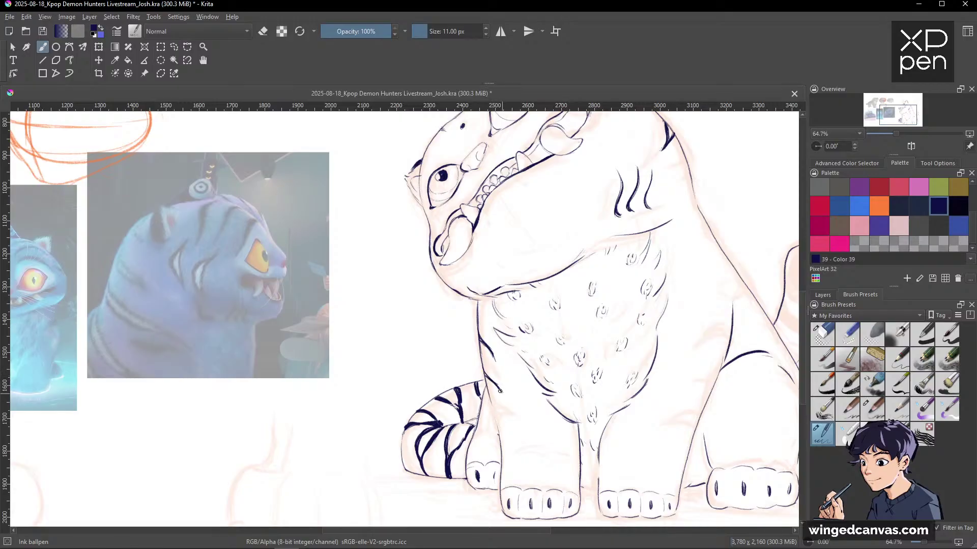
key(e)
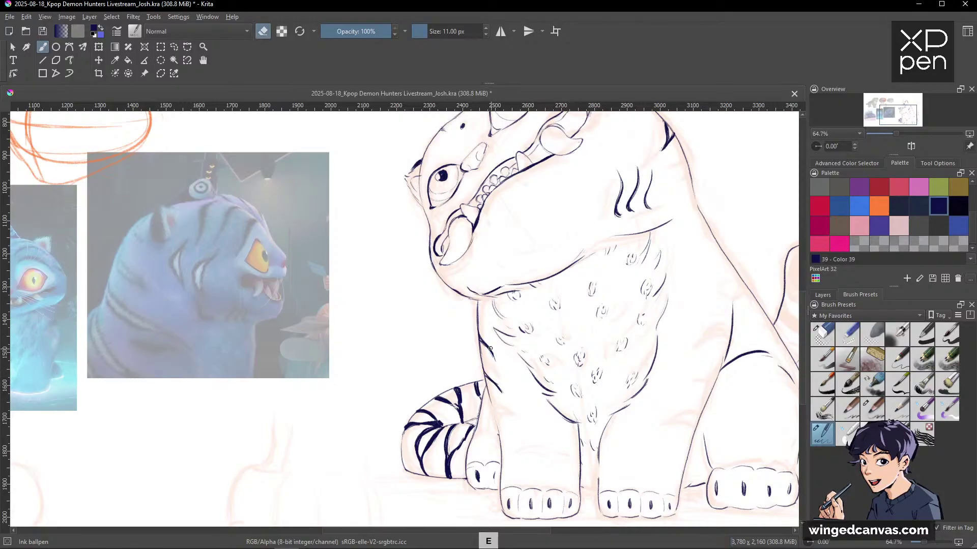
key(e)
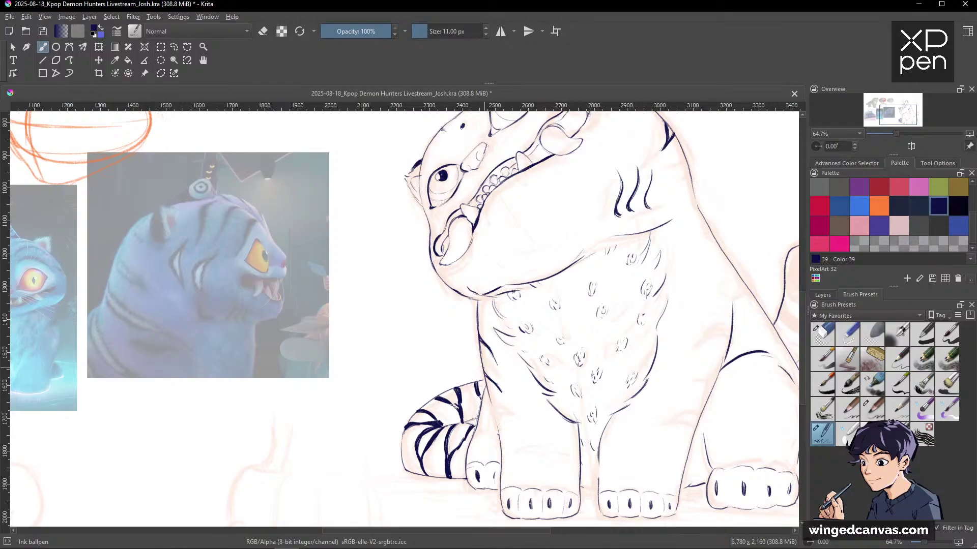
key(e)
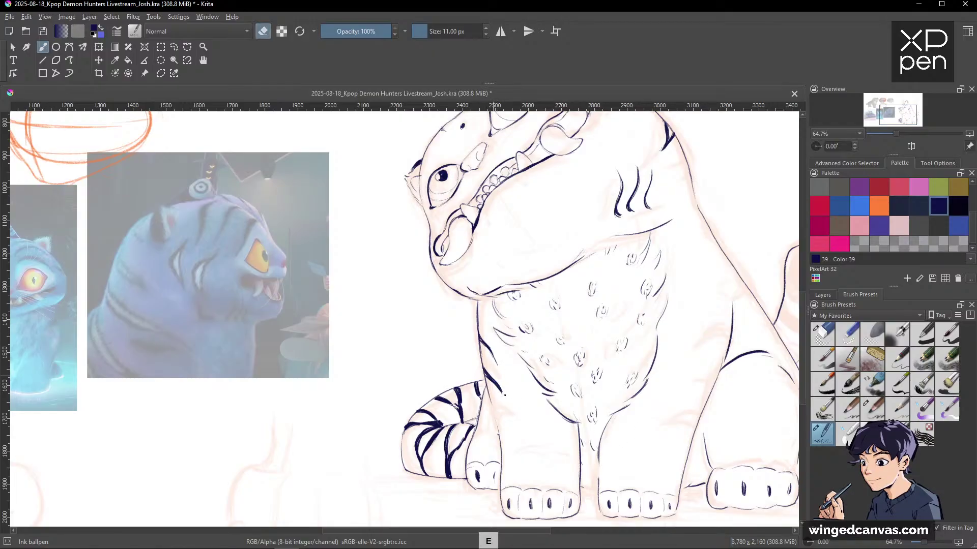
key(space)
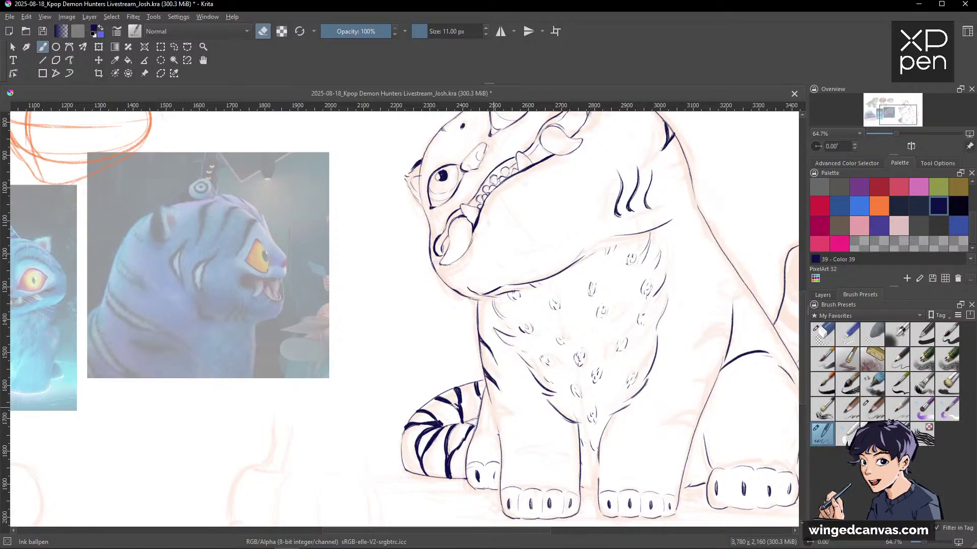
key(e)
Add small pointed stripes at the elbows of both forelegs and a light crease line across each leg.
drag(499, 403, 496, 465)
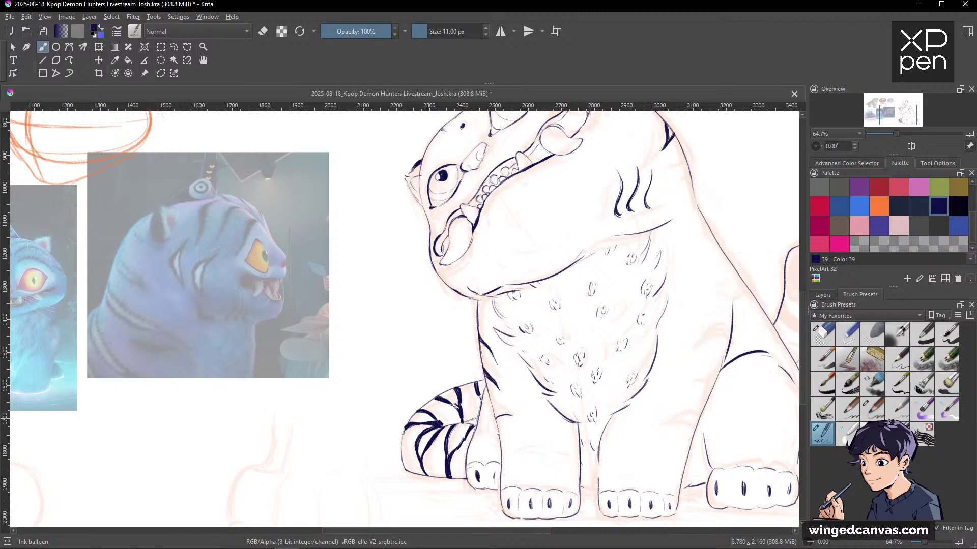
drag(495, 415, 510, 413)
key(e)
key(e)
drag(624, 453, 659, 452)
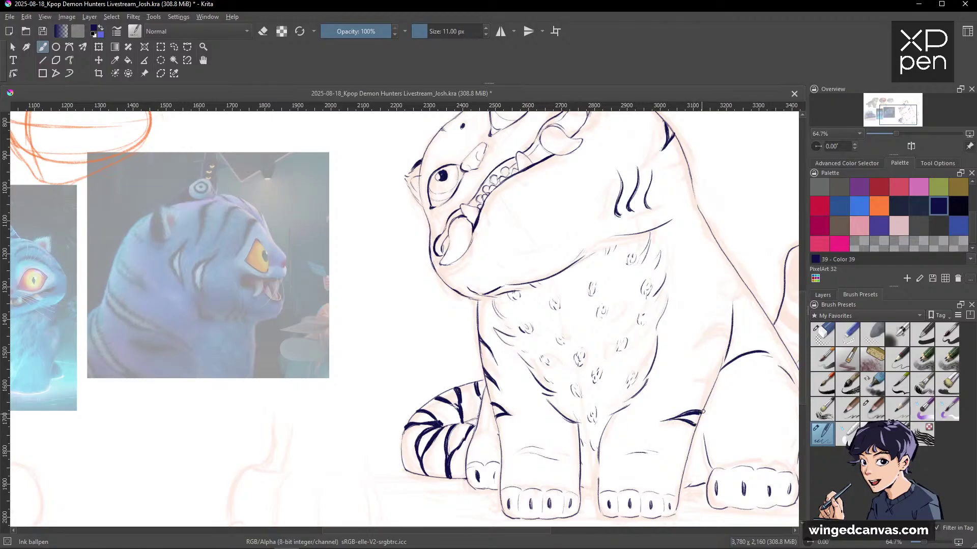
Ink tapered stripes up the outer edge of the foreleg beside the haunch, from above the elbow to the shoulder.
key(space)
drag(719, 345, 711, 350)
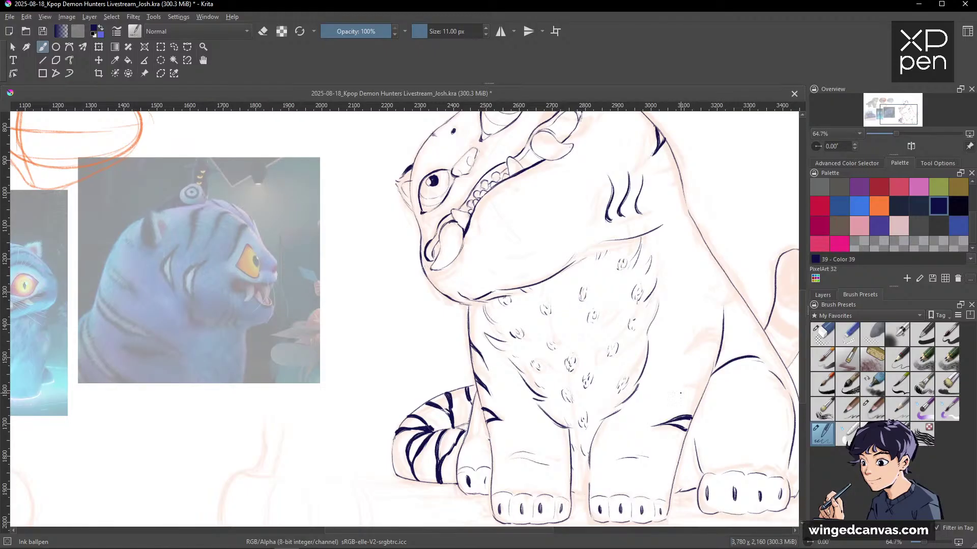
drag(680, 392, 697, 384)
mouse_move(683, 354)
mouse_down()
mouse_move(719, 338)
mouse_move(714, 326)
mouse_up()
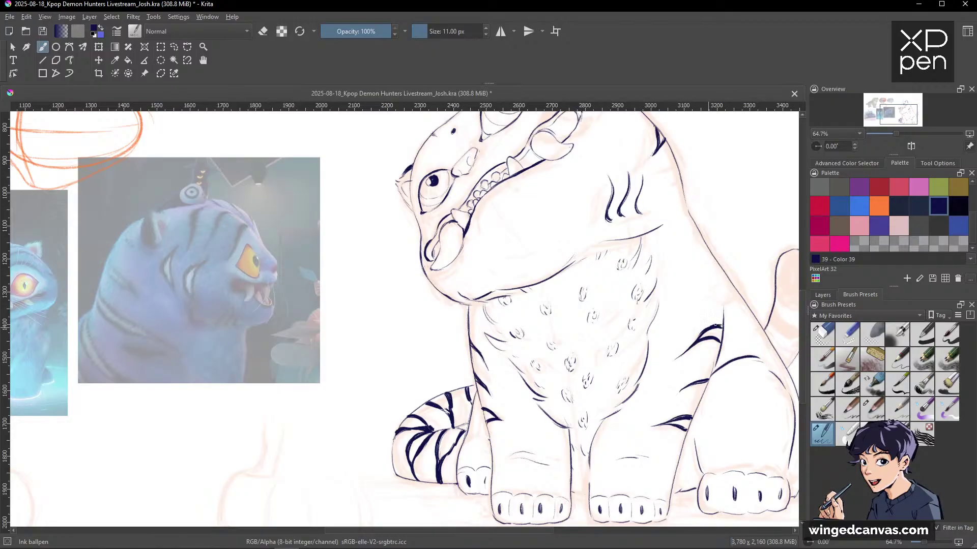
Ink two short pointed stripes along the tiger's back outline above the haunch and clean their edges.
key(space)
drag(723, 278, 719, 277)
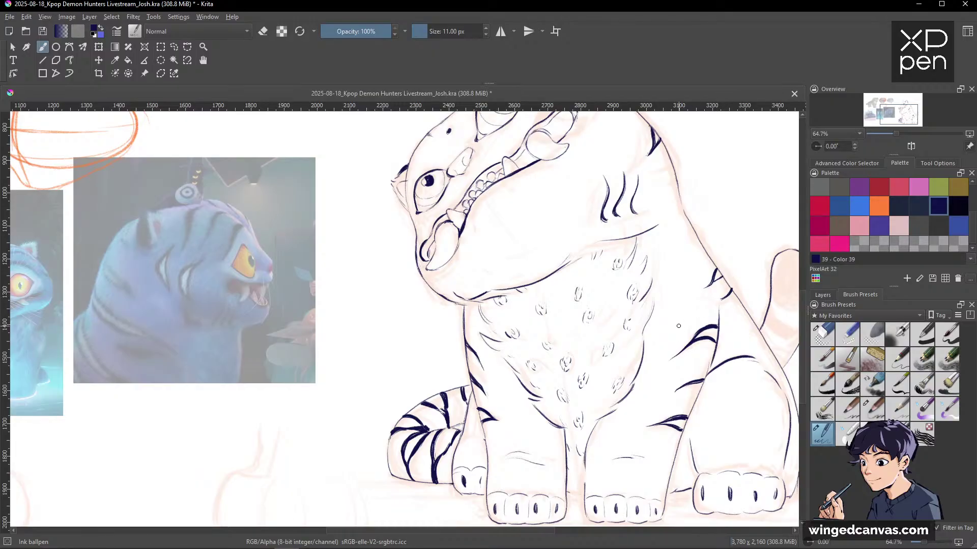
key(e)
drag(721, 298, 728, 293)
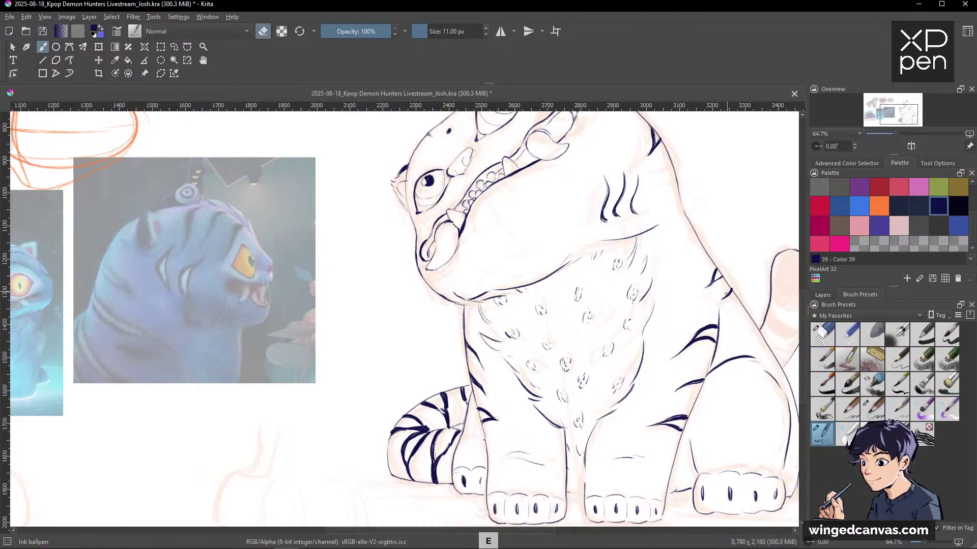
key(e)
Check the whole drawing and add a short stripe to the neck outline just below the wedge-shaped stripe.
key(space)
drag(783, 472, 733, 445)
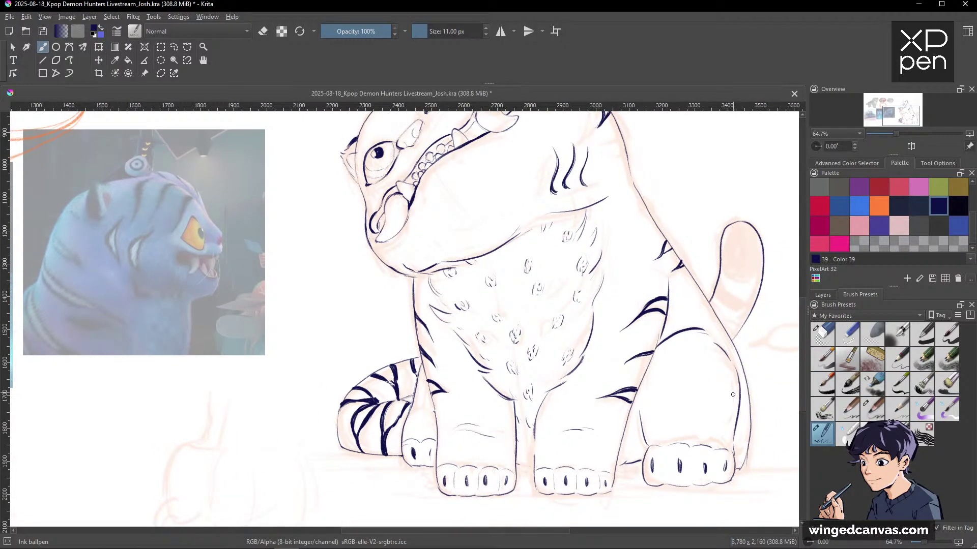
scroll(727, 406, down, 3)
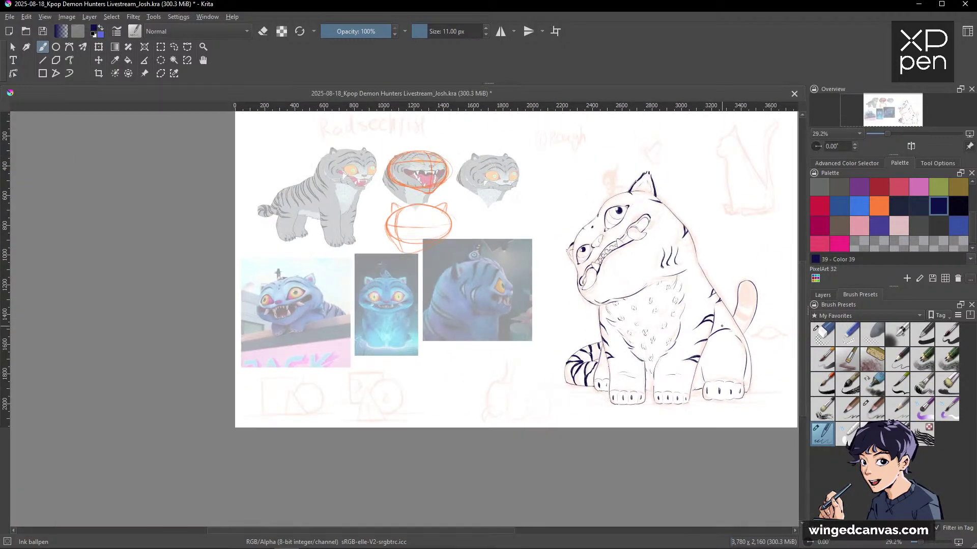
drag(716, 339, 654, 360)
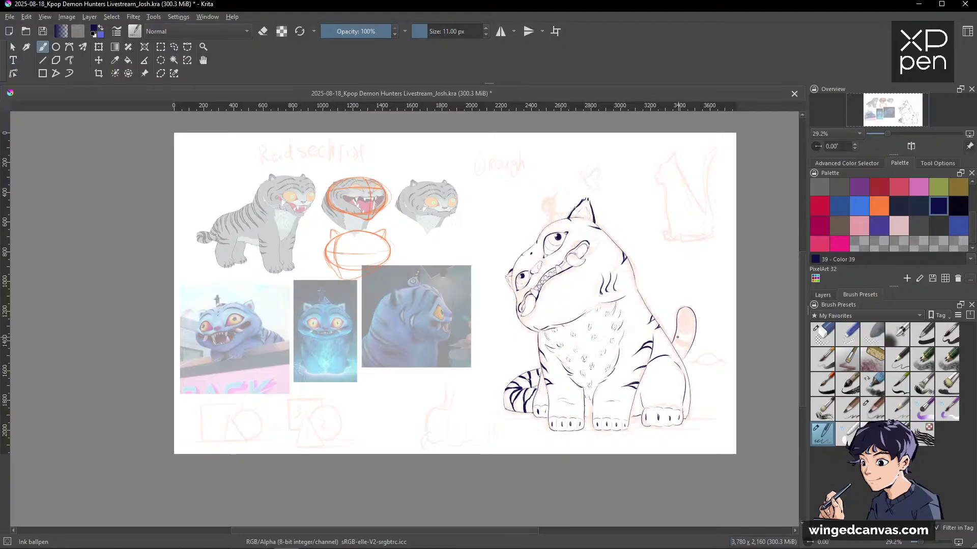
scroll(628, 267, up, 3)
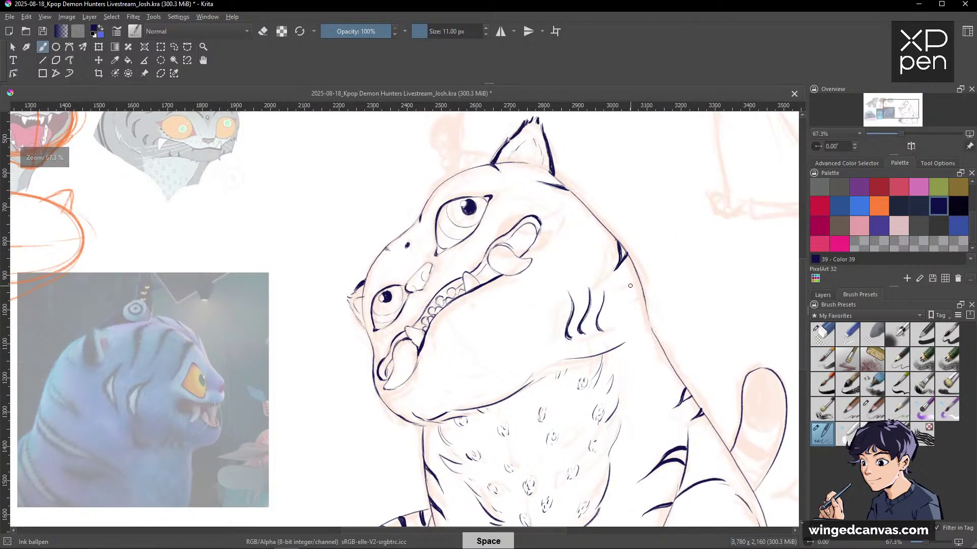
scroll(635, 283, down, 2)
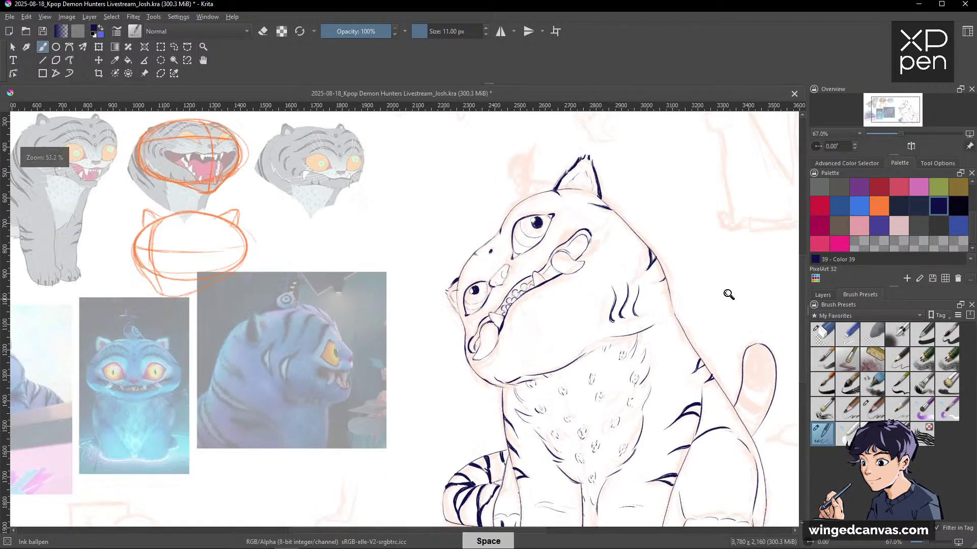
drag(640, 307, 715, 313)
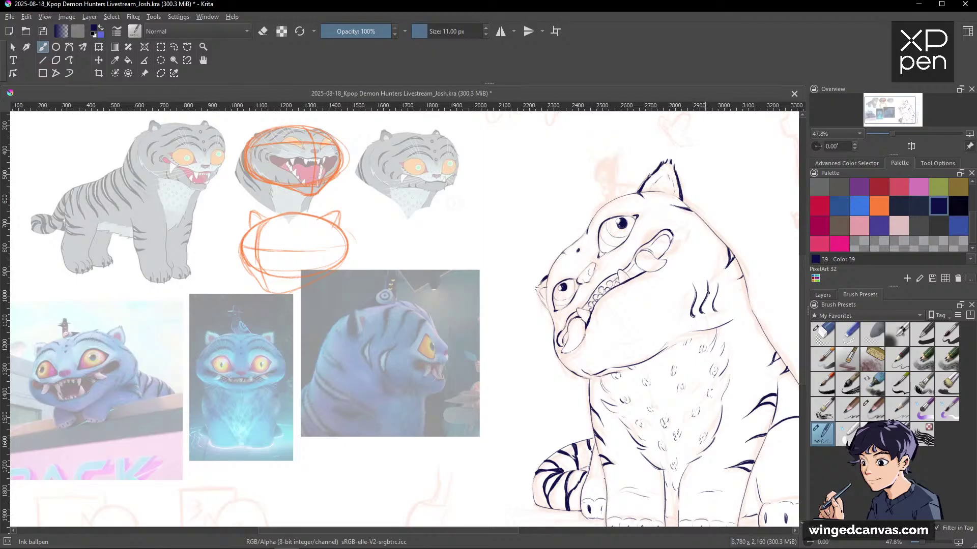
Fill the tip of the raised tail solid dark navy with the Ink ballpen at 24 px.
drag(758, 364, 676, 283)
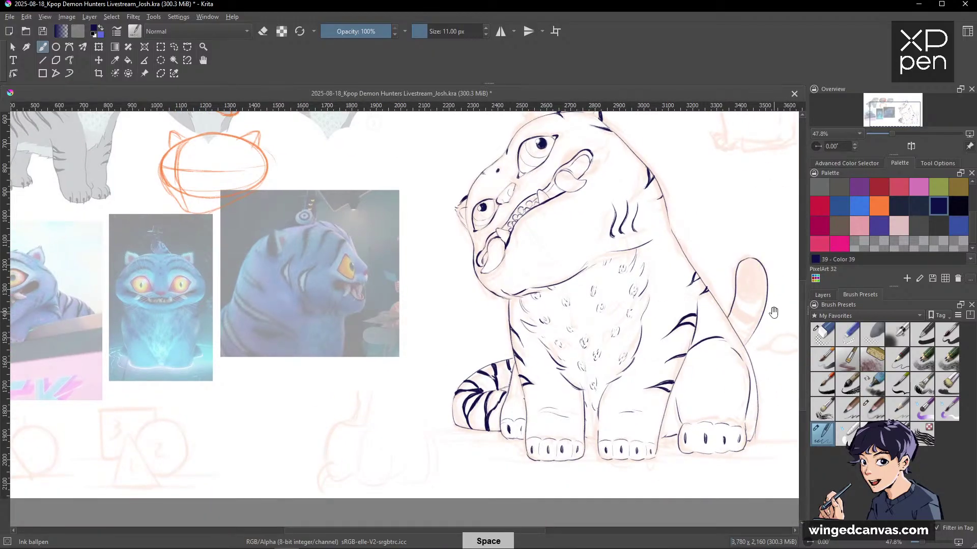
mouse_move(774, 306)
mouse_down()
mouse_move(728, 354)
mouse_move(728, 305)
mouse_move(701, 349)
mouse_move(699, 379)
mouse_up()
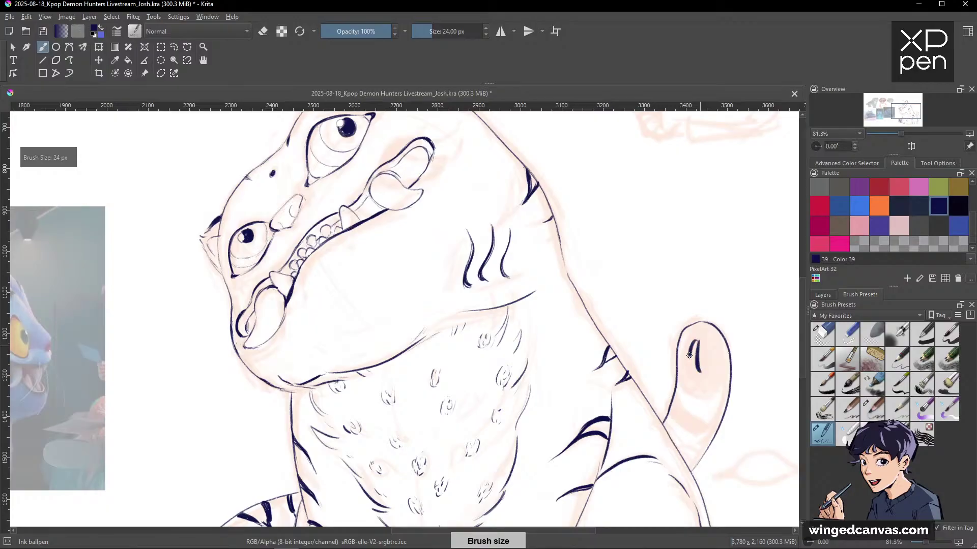
mouse_move(690, 346)
mouse_down()
mouse_move(694, 381)
mouse_move(717, 373)
mouse_up()
mouse_move(716, 328)
mouse_down()
mouse_move(716, 361)
mouse_move(697, 348)
mouse_move(695, 358)
mouse_move(684, 355)
mouse_move(680, 382)
mouse_up()
mouse_move(685, 334)
mouse_down()
mouse_move(682, 344)
mouse_move(698, 335)
mouse_up()
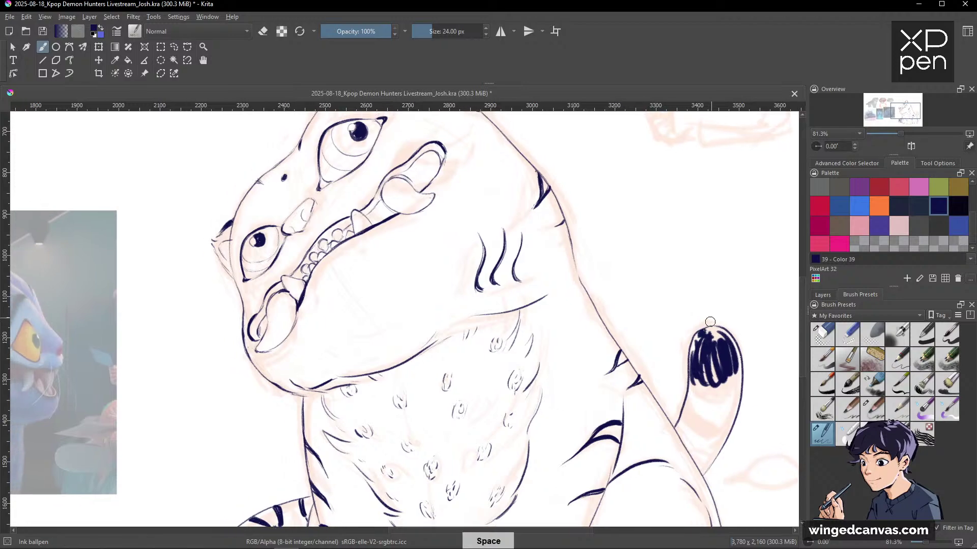
mouse_move(735, 356)
mouse_down()
mouse_move(713, 347)
mouse_move(705, 377)
mouse_move(698, 371)
mouse_move(717, 395)
mouse_move(736, 377)
mouse_move(722, 364)
mouse_move(732, 390)
mouse_move(720, 400)
mouse_move(735, 391)
mouse_up()
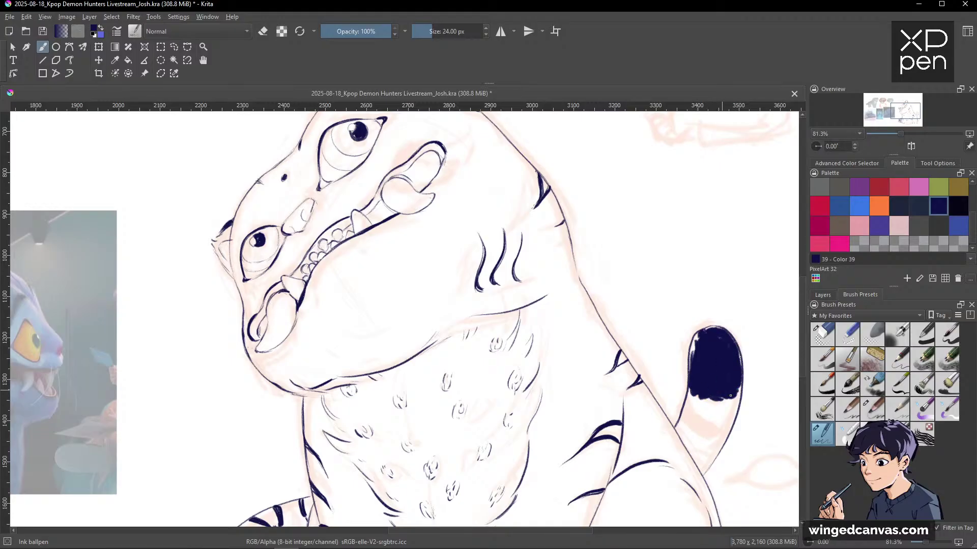
Ink a thick curved navy band across the raised tail below the filled tip and clean its lower edge.
mouse_move(768, 309)
ctrl+mouse_down()
mouse_move(705, 387)
mouse_move(685, 369)
mouse_move(639, 366)
mouse_move(647, 326)
mouse_move(647, 336)
ctrl+mouse_up()
mouse_move(717, 311)
ctrl+mouse_down()
mouse_move(675, 342)
mouse_move(698, 266)
ctrl+mouse_up()
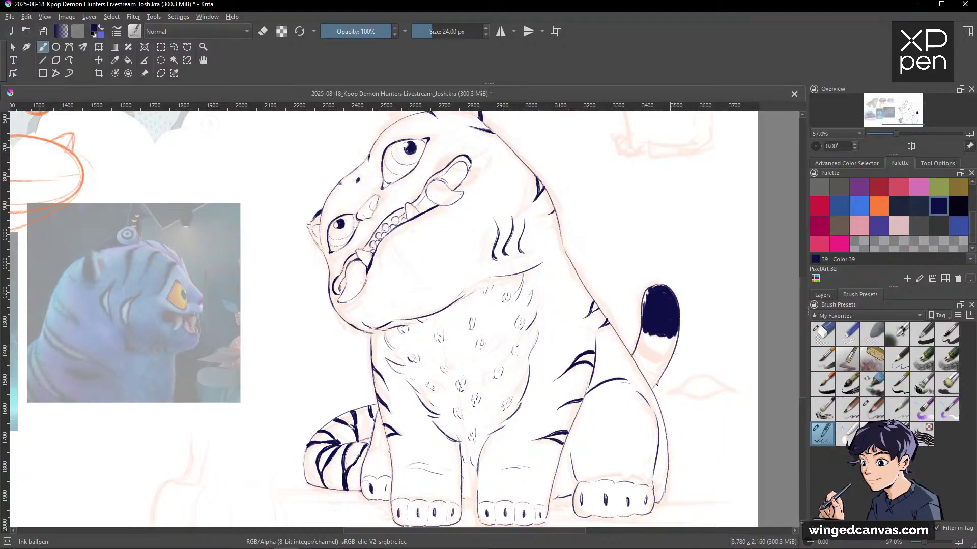
ctrl+drag(680, 346, 693, 301)
key(e)
mouse_move(660, 338)
mouse_down()
mouse_move(635, 421)
mouse_move(645, 410)
mouse_move(635, 407)
mouse_up()
key(e)
key(e)
key(e)
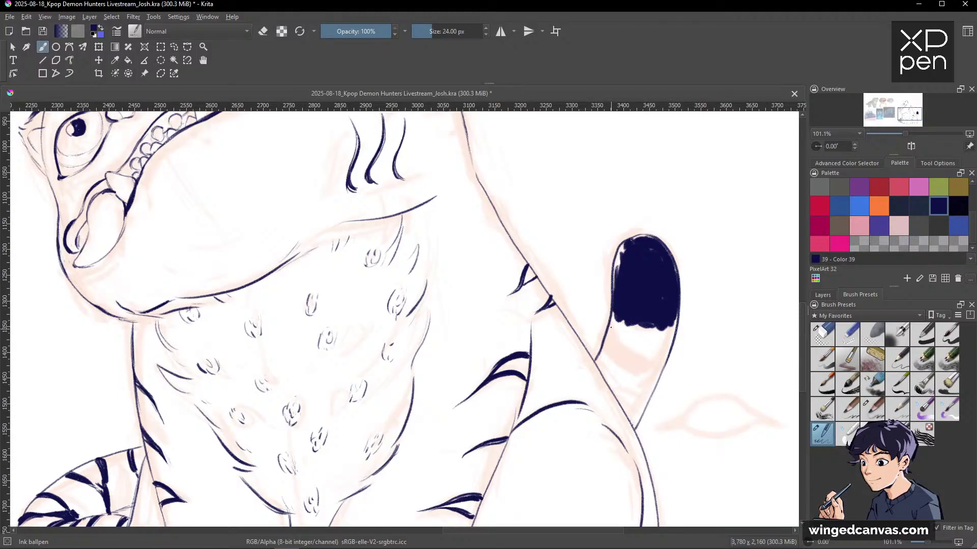
mouse_move(610, 330)
mouse_down()
mouse_move(651, 361)
mouse_move(627, 362)
mouse_move(611, 321)
mouse_move(642, 364)
mouse_move(612, 325)
mouse_move(615, 353)
mouse_move(603, 347)
mouse_move(647, 372)
mouse_move(614, 353)
mouse_move(618, 363)
mouse_move(614, 352)
mouse_move(662, 363)
mouse_up()
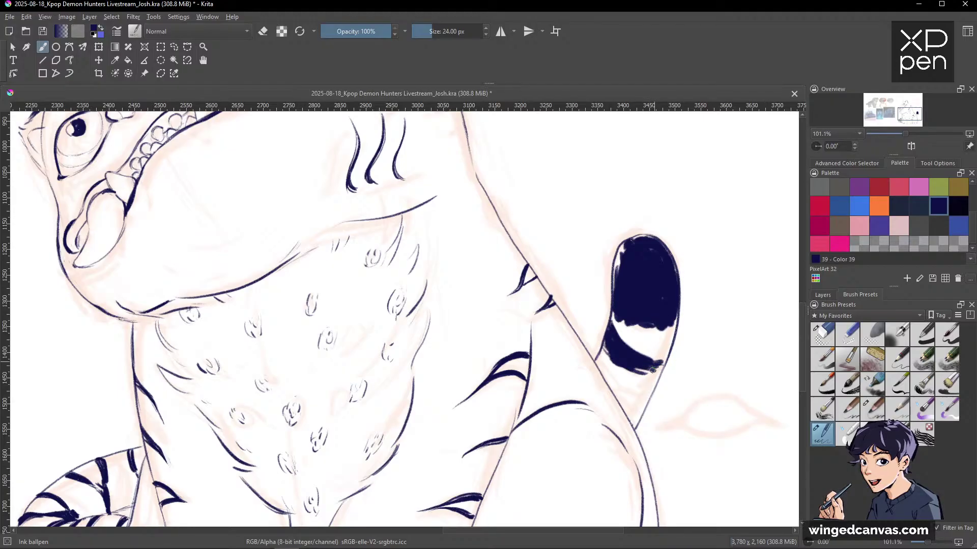
key(e)
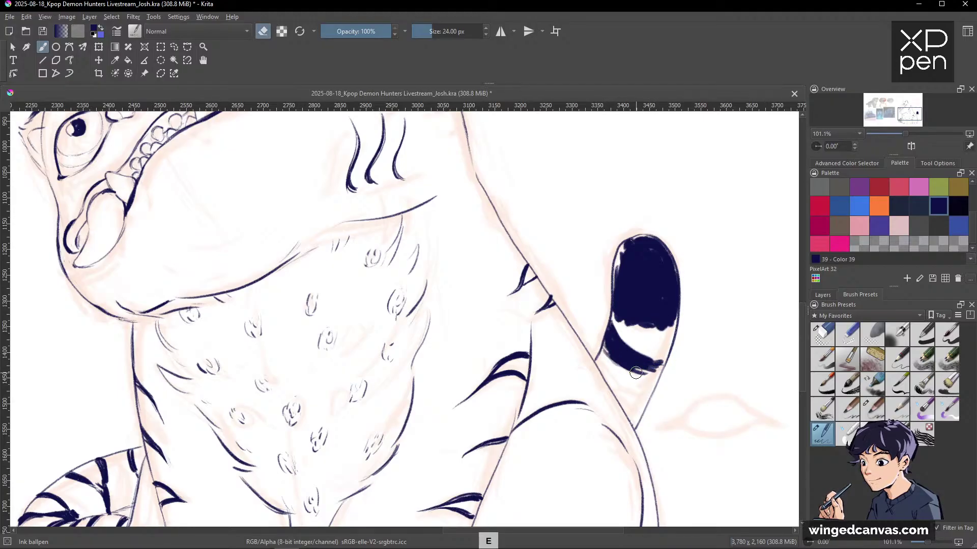
key(e)
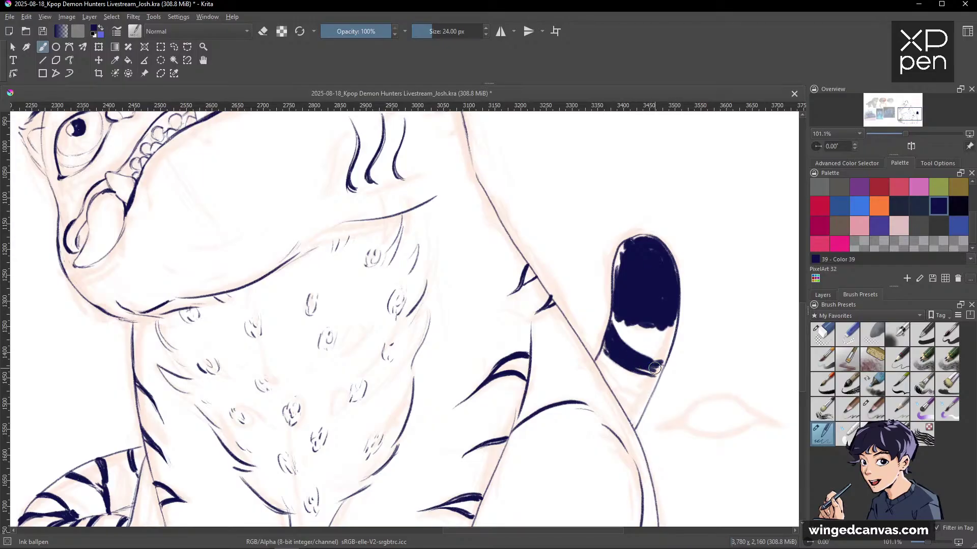
Finish the tail band at the outer edge and ink narrower stripes below it toward the tail's base.
mouse_move(664, 356)
mouse_down()
mouse_move(639, 369)
mouse_move(735, 332)
mouse_move(626, 344)
mouse_up()
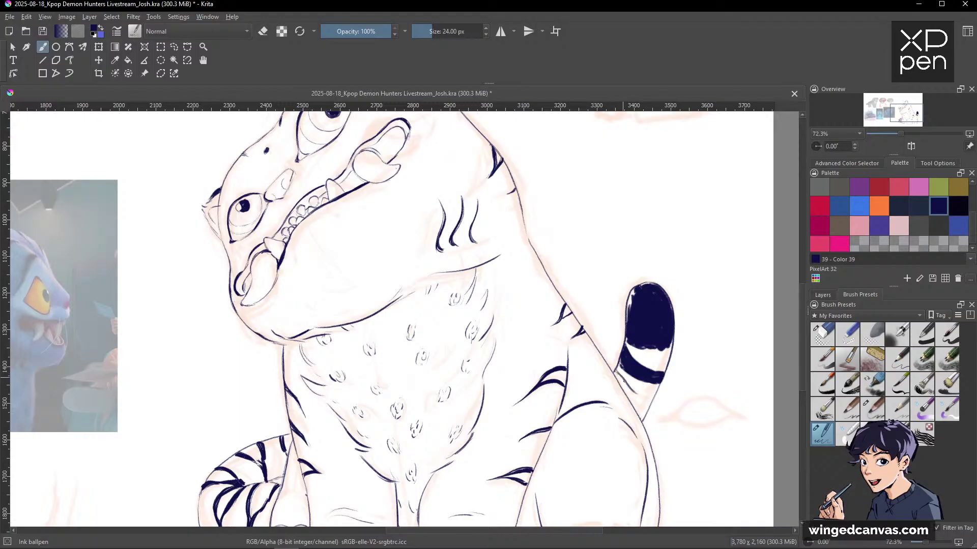
drag(641, 396, 620, 379)
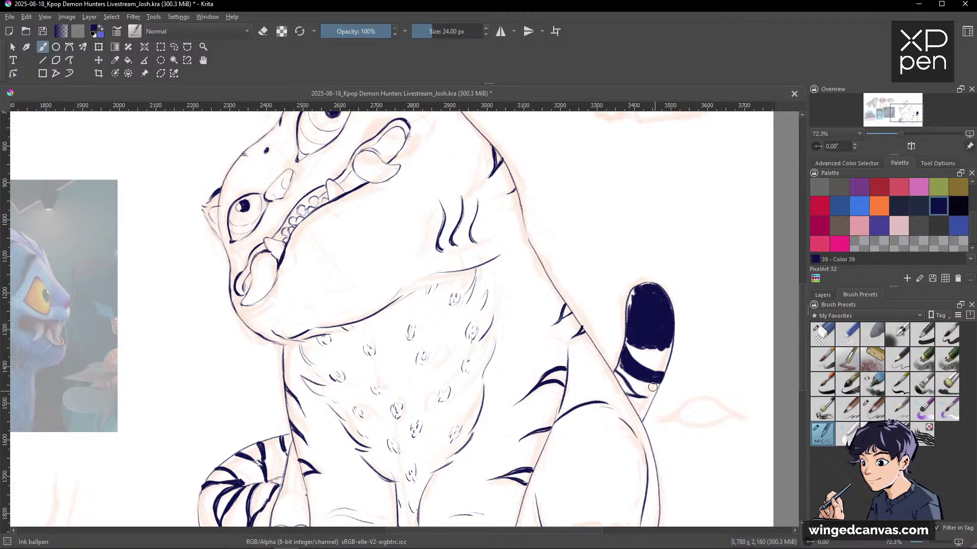
mouse_move(632, 405)
mouse_down()
mouse_move(648, 409)
mouse_move(662, 389)
mouse_up()
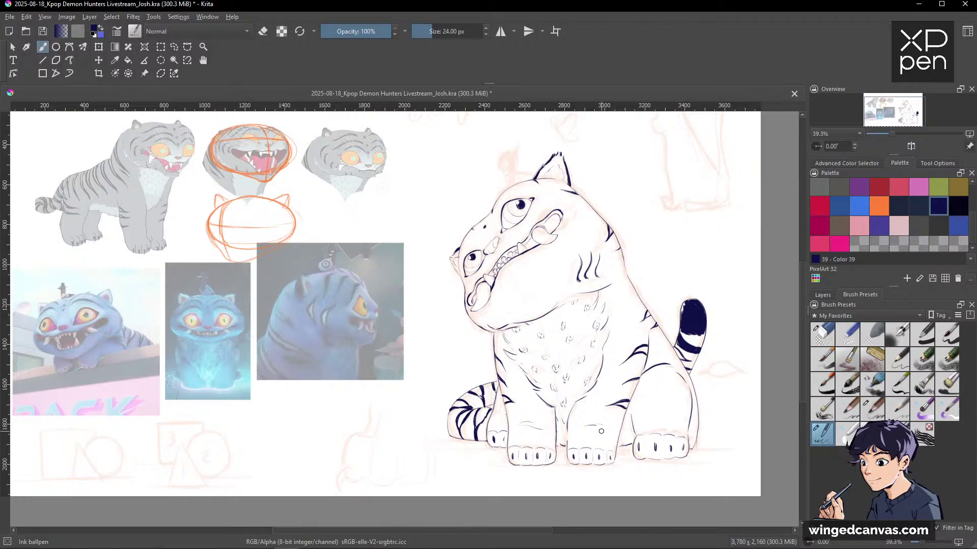
Fill the mouth opening beside the large fang at the lower mouth corner with dark navy.
mouse_move(601, 432)
mouse_down()
mouse_move(579, 237)
mouse_move(583, 249)
mouse_up()
mouse_move(628, 262)
mouse_down()
mouse_move(694, 262)
mouse_move(668, 259)
mouse_move(663, 239)
mouse_up()
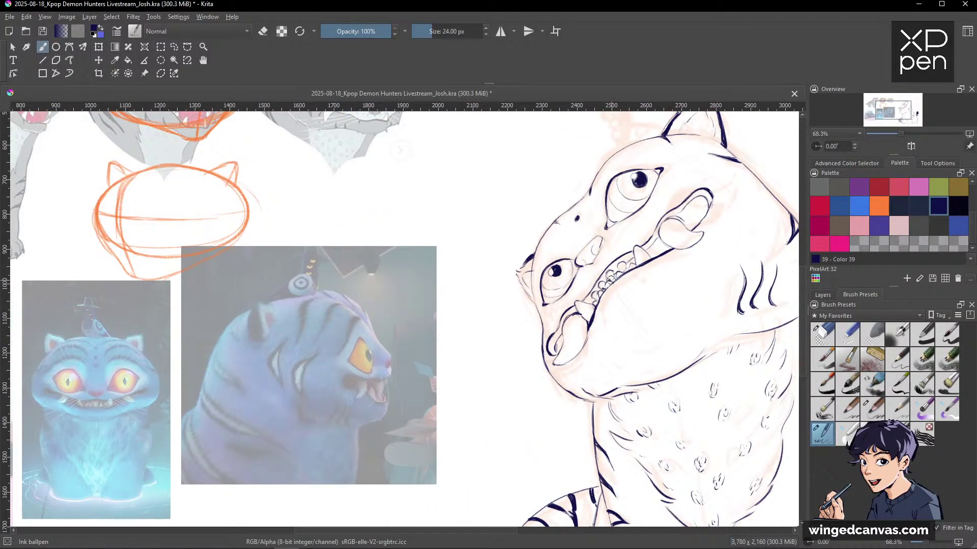
drag(618, 270, 594, 300)
key(ctrl+z)
drag(626, 265, 635, 258)
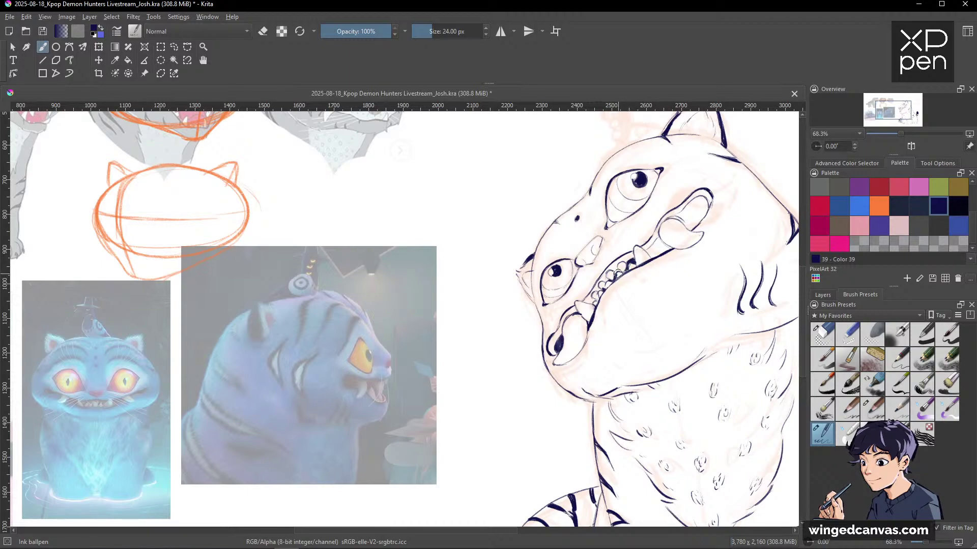
key(e)
drag(745, 311, 656, 362)
drag(749, 358, 695, 338)
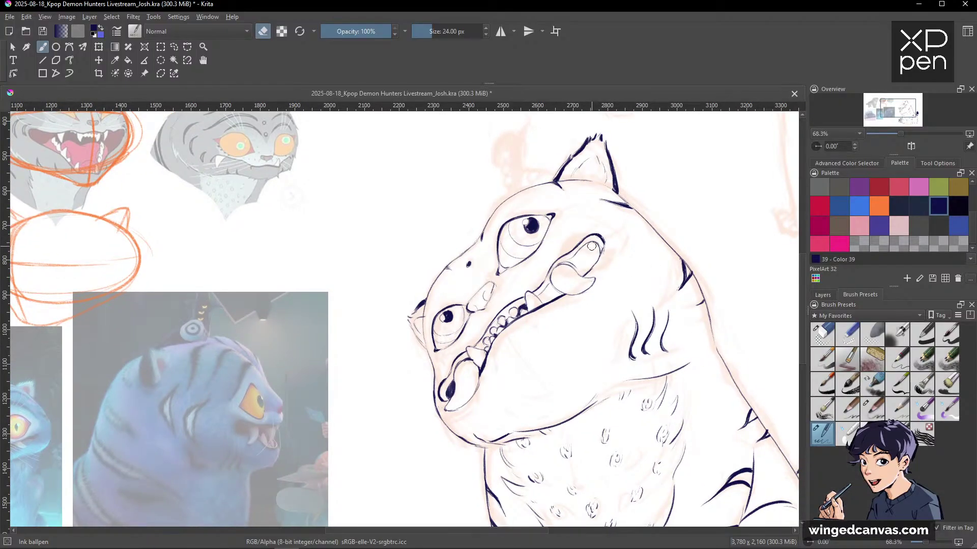
Fill the opening behind the large fang at the upper mouth corner with navy, erasing a light area at its upper end.
key(e)
mouse_move(596, 249)
mouse_down()
mouse_move(596, 261)
mouse_move(575, 267)
mouse_up()
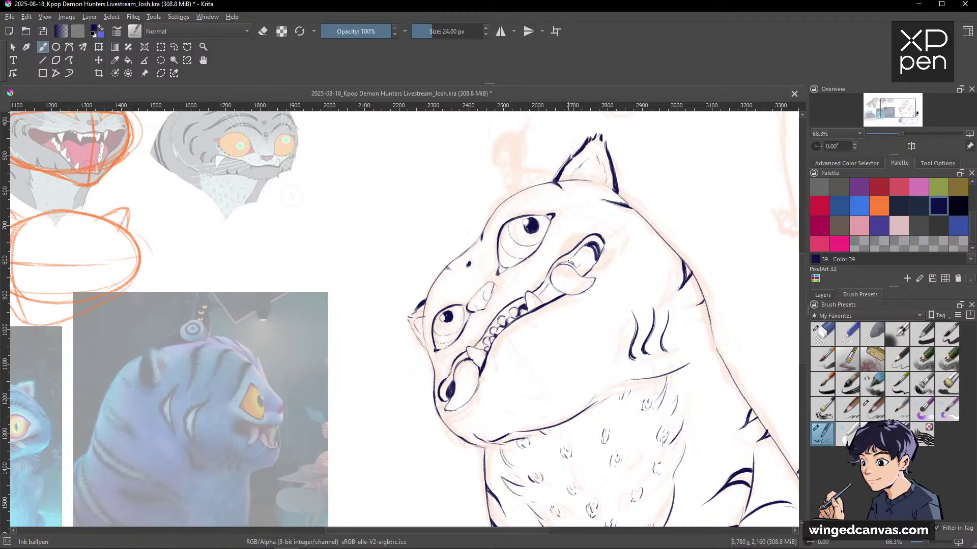
drag(576, 268, 583, 260)
key(e)
drag(576, 256, 568, 262)
key(e)
key(space)
drag(592, 236, 585, 245)
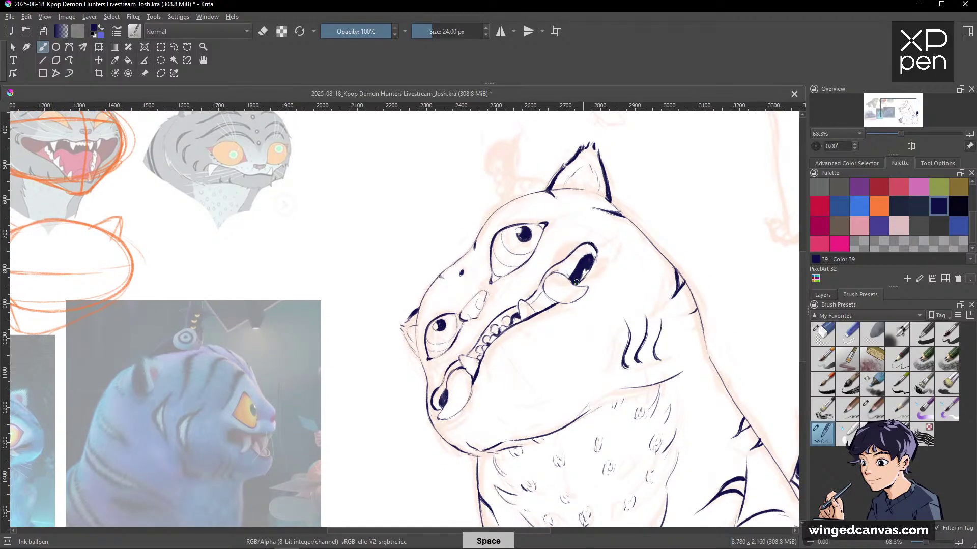
drag(576, 281, 585, 264)
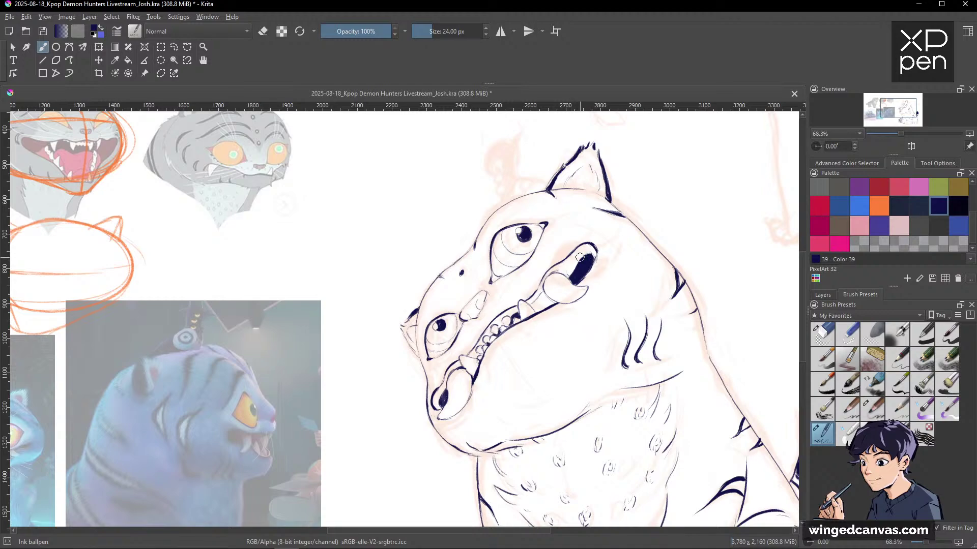
key(e)
drag(592, 258, 591, 244)
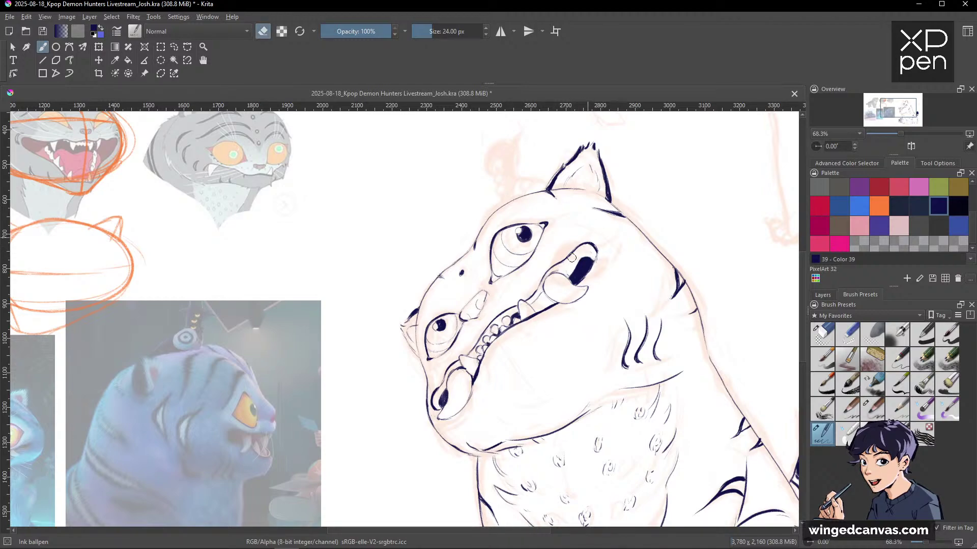
key(e)
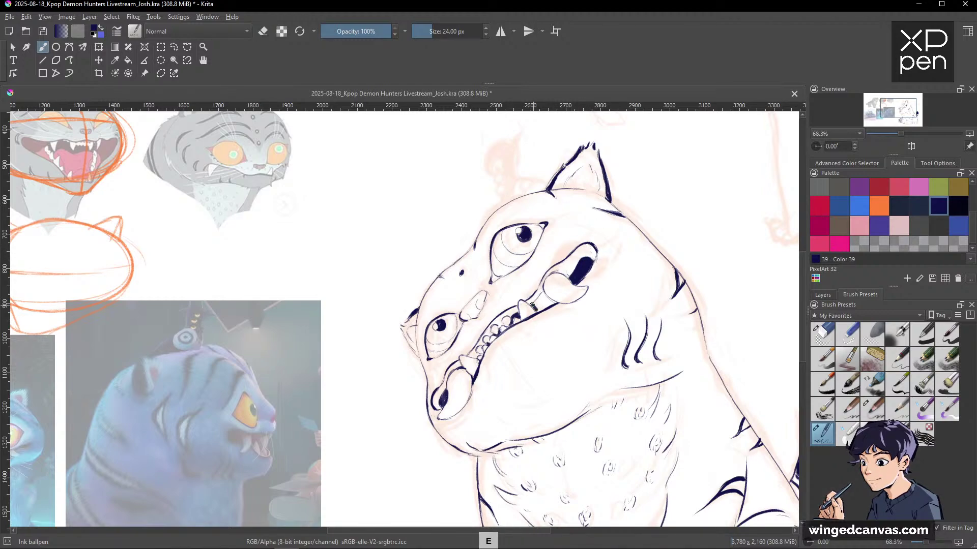
Fill the mouth gap between the upper large fang and the small pointed tooth with navy.
drag(532, 306, 540, 294)
key(e)
key(e)
mouse_move(543, 304)
mouse_down()
mouse_move(533, 287)
mouse_move(543, 304)
mouse_up()
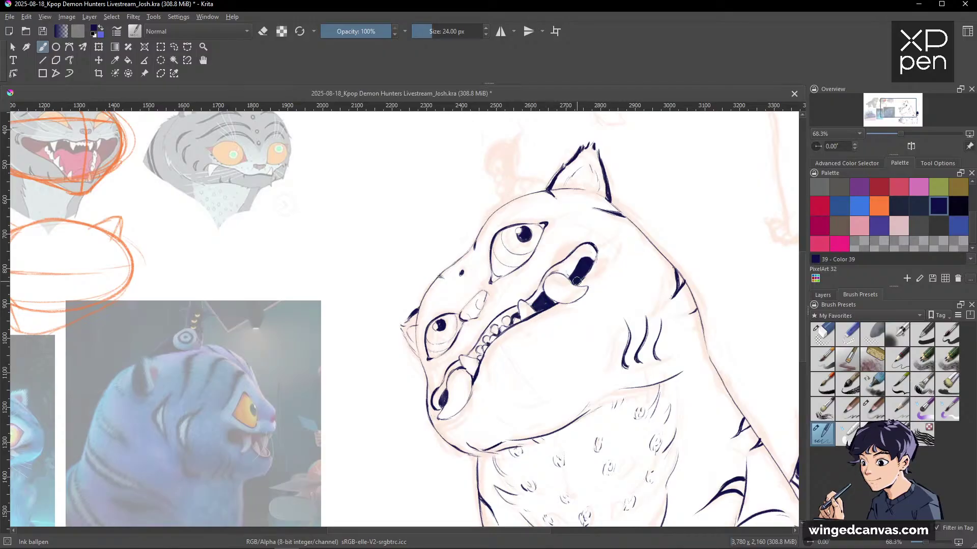
scroll(577, 282, down, 5)
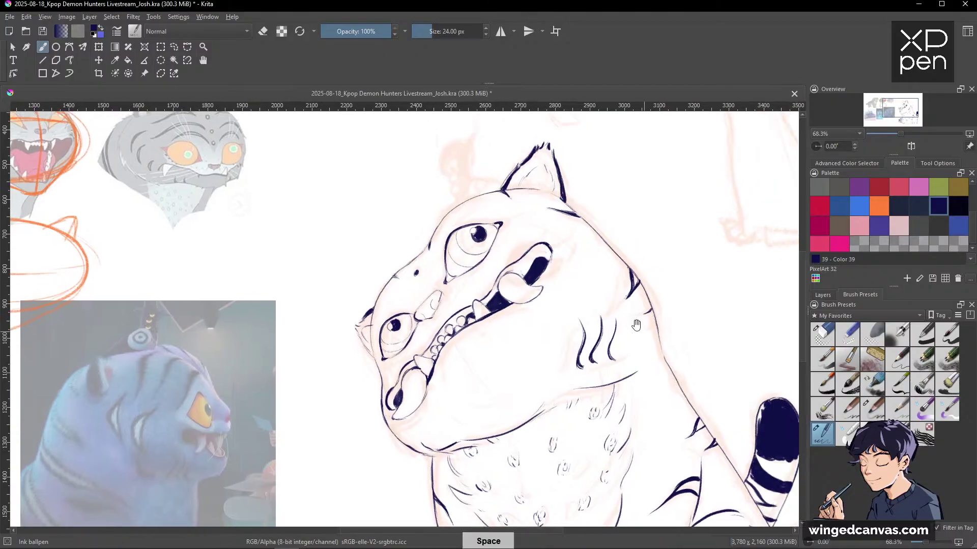
scroll(723, 367, up, 2)
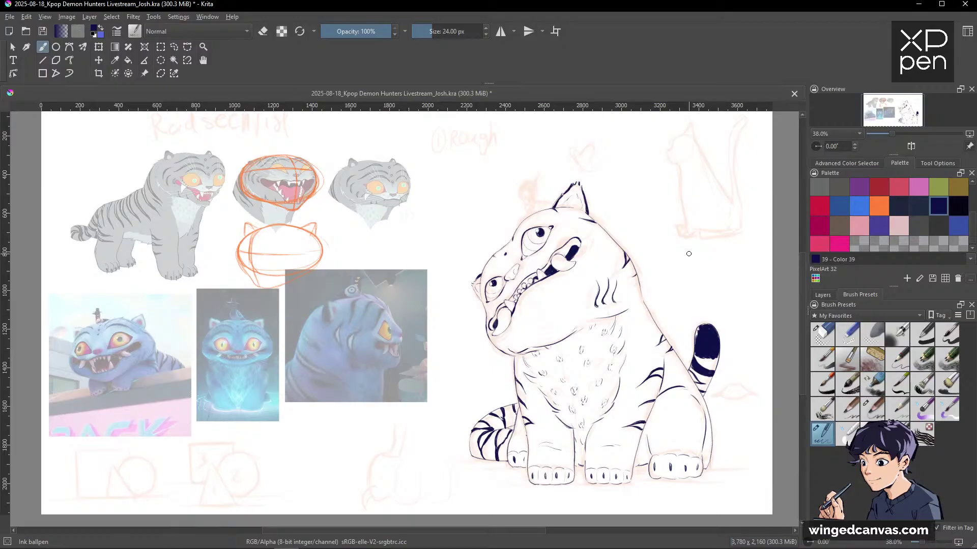
Reduce the ballpen to 18 px and ink the bird on the tiger's head with stacked round eyes, a rounded head outline and a pointed tip.
key(space)
key(space)
drag(599, 216, 651, 225)
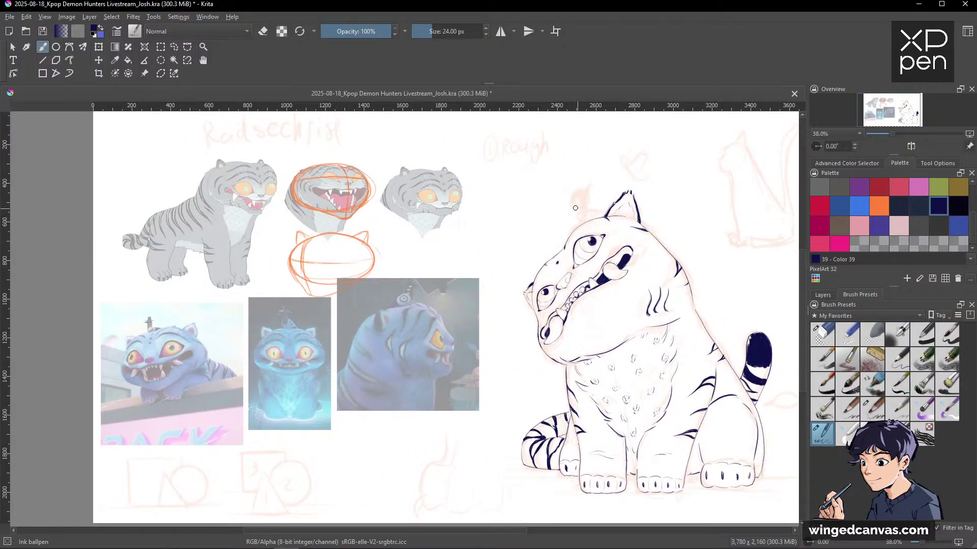
key(space)
drag(575, 208, 639, 192)
key(bracketleft)
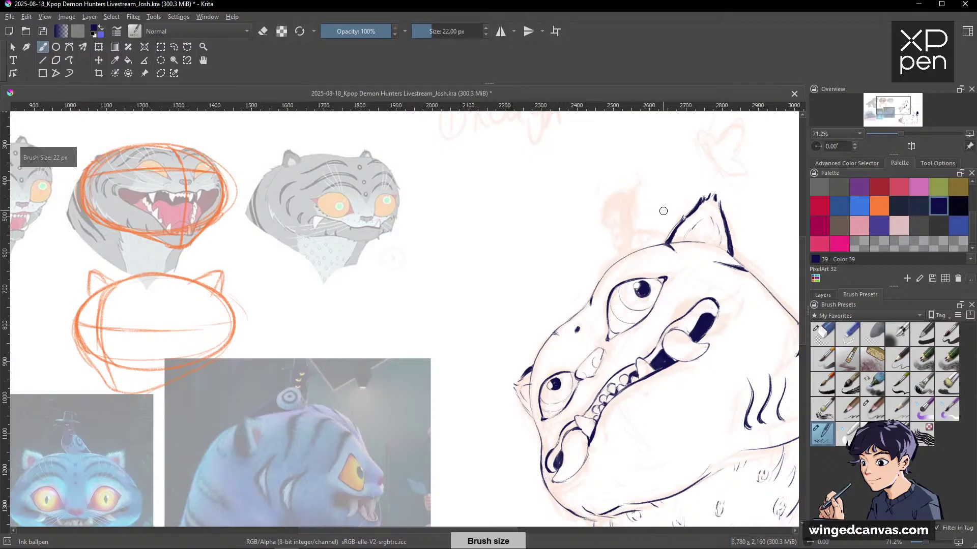
key(bracketleft)
key(bracketleft)
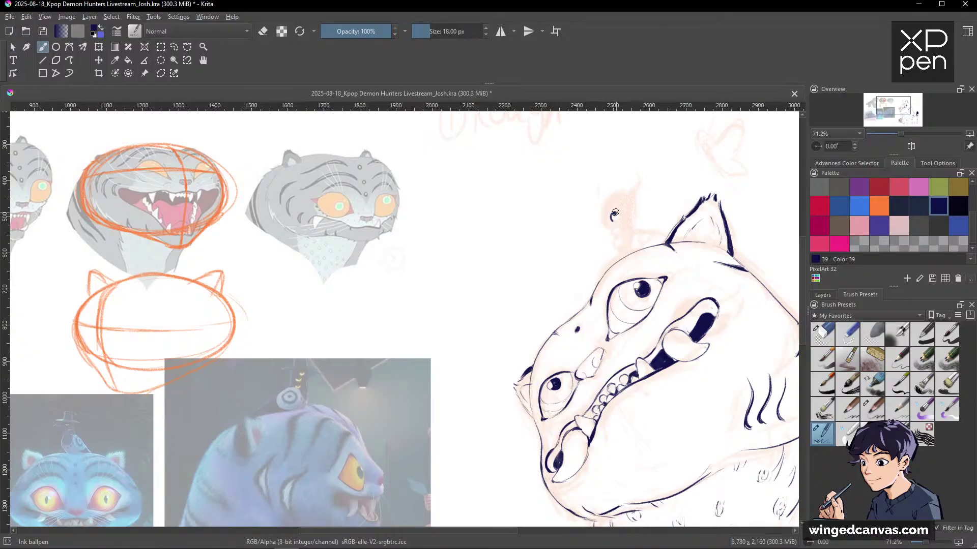
drag(616, 214, 618, 227)
drag(621, 242, 619, 239)
mouse_move(633, 203)
mouse_down()
mouse_move(634, 239)
mouse_move(625, 221)
mouse_up()
drag(602, 216, 610, 226)
drag(643, 181, 635, 198)
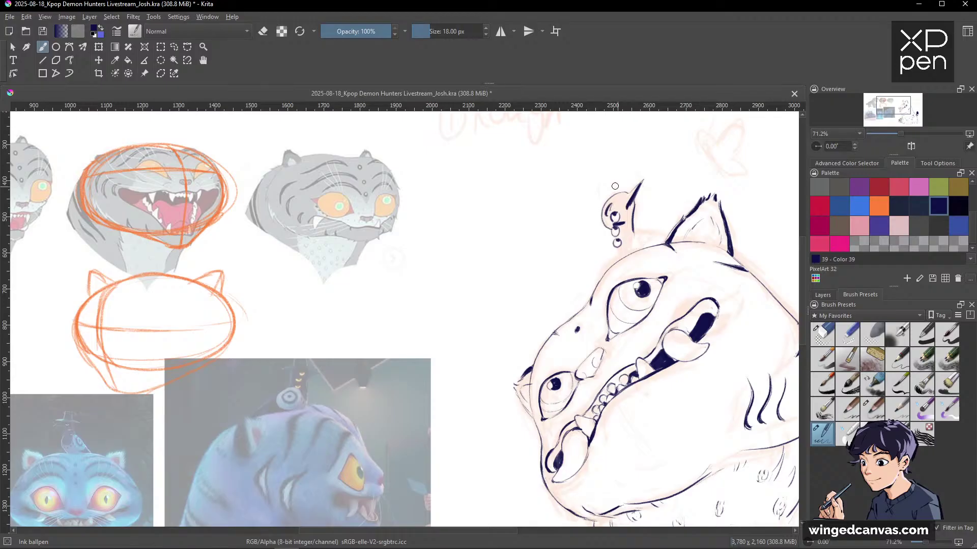
Fill the bird's head and body solid navy down to the tiger's head, leaving its eyes white.
mouse_move(613, 197)
mouse_down()
mouse_move(612, 228)
mouse_move(620, 224)
mouse_up()
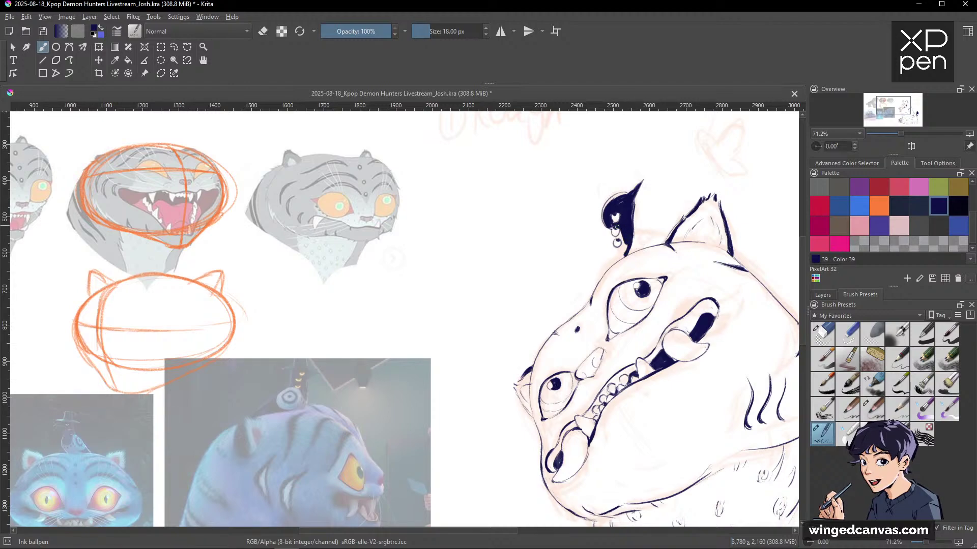
mouse_move(619, 232)
mouse_down()
mouse_move(631, 207)
mouse_move(618, 256)
mouse_up()
key(e)
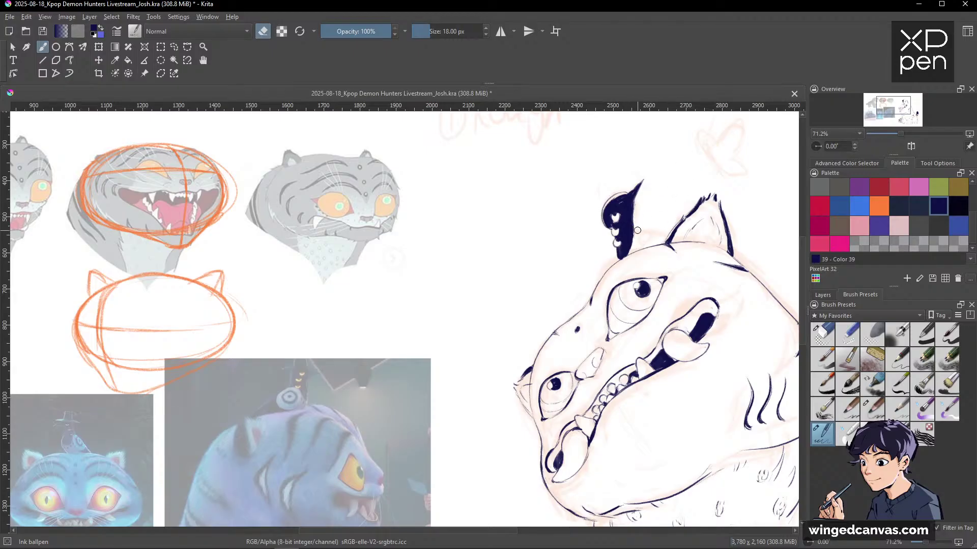
key(e)
Ink the small shape between the bird and the tiger's ear with a top line, curved cross lines and a dot.
drag(631, 230, 676, 233)
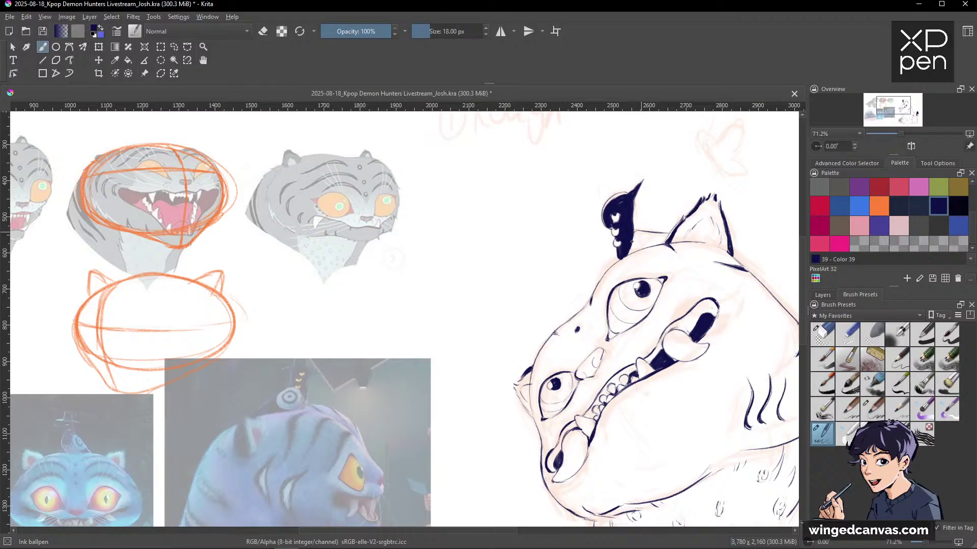
key(e)
key(e)
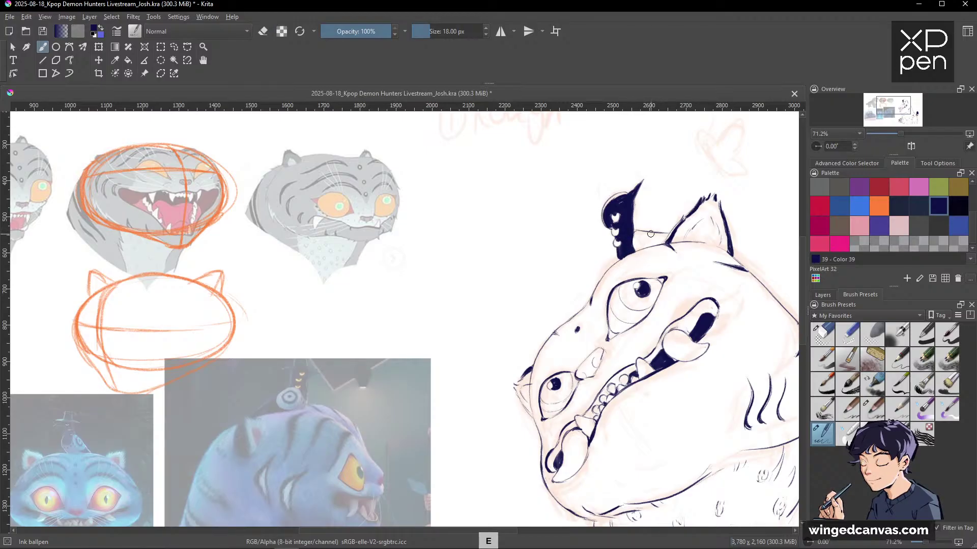
drag(644, 234, 647, 247)
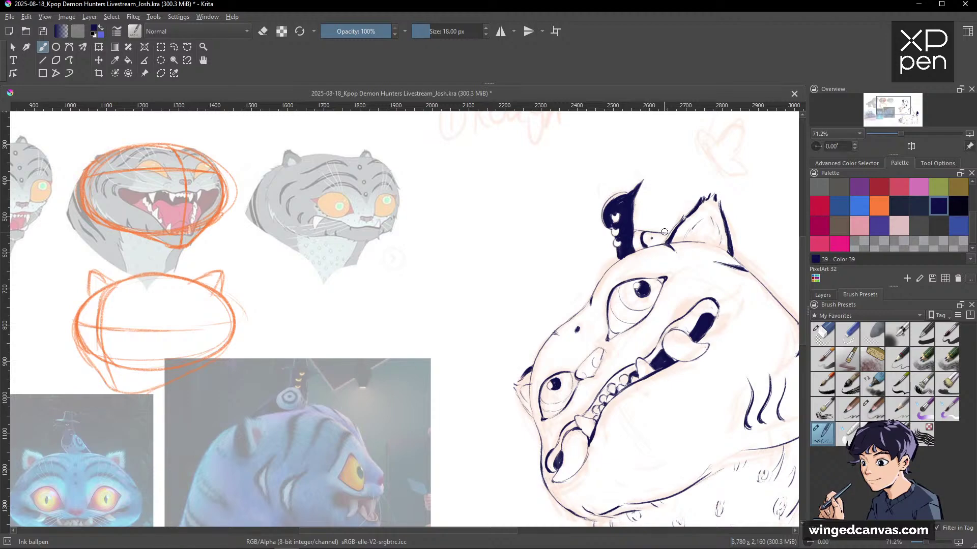
drag(663, 234, 662, 242)
Ink the body line and both wing outlines of the small butterfly above the tiger's ear.
drag(756, 227, 671, 182)
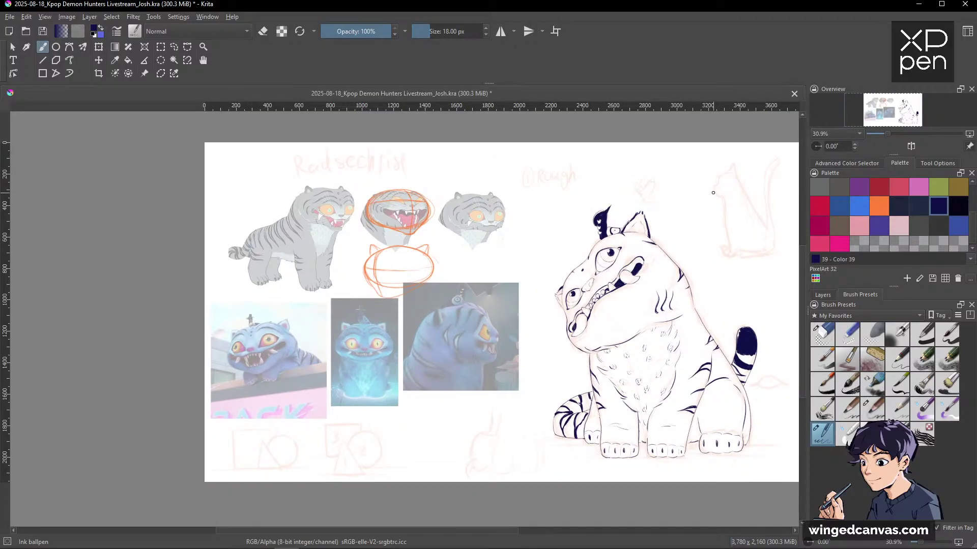
mouse_move(614, 232)
mouse_down()
mouse_move(589, 246)
mouse_move(612, 210)
mouse_up()
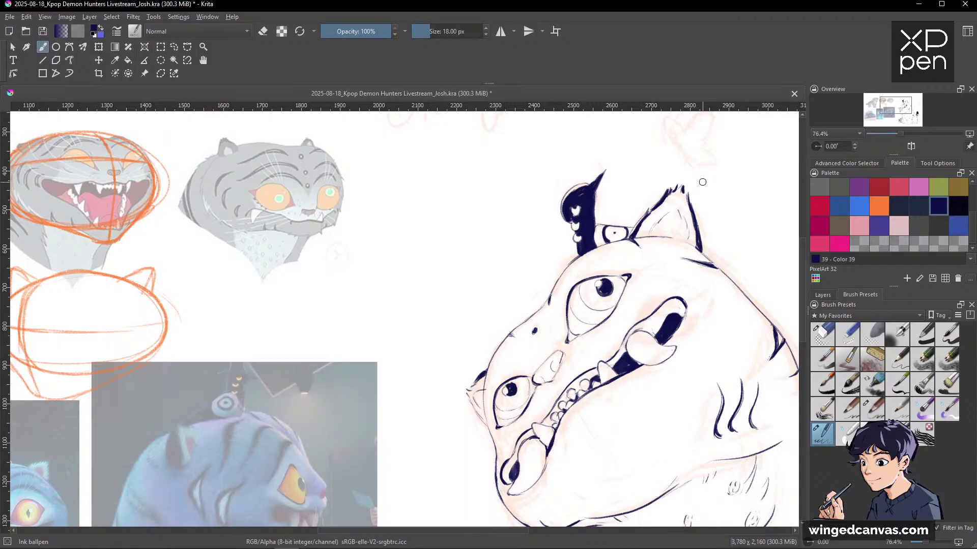
mouse_move(735, 296)
mouse_down()
mouse_move(669, 215)
mouse_move(700, 247)
mouse_move(680, 222)
mouse_up()
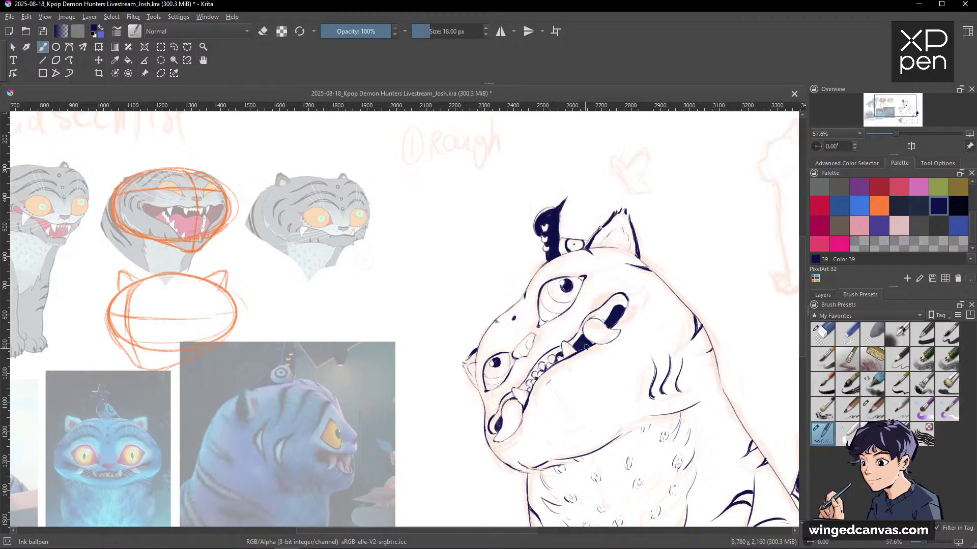
key(slash)
key(slash)
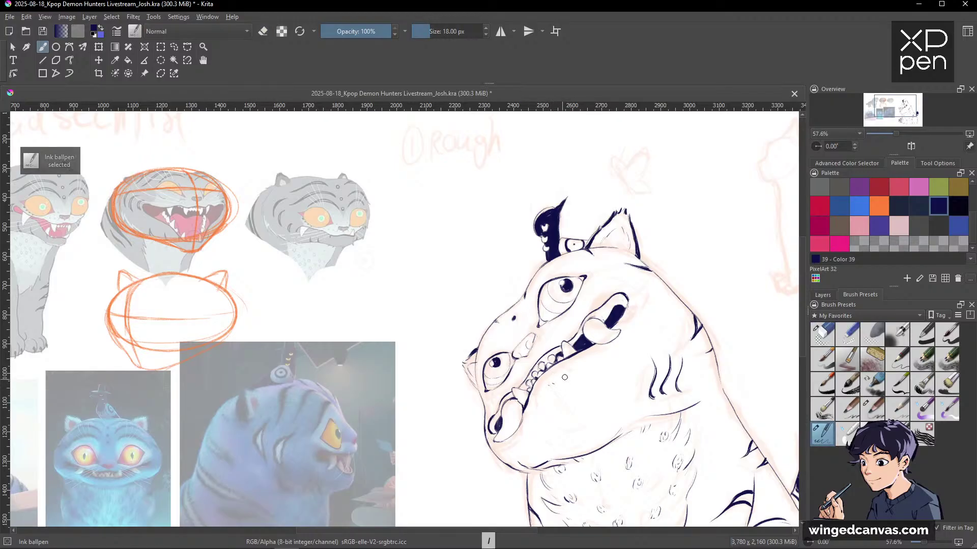
drag(565, 377, 566, 472)
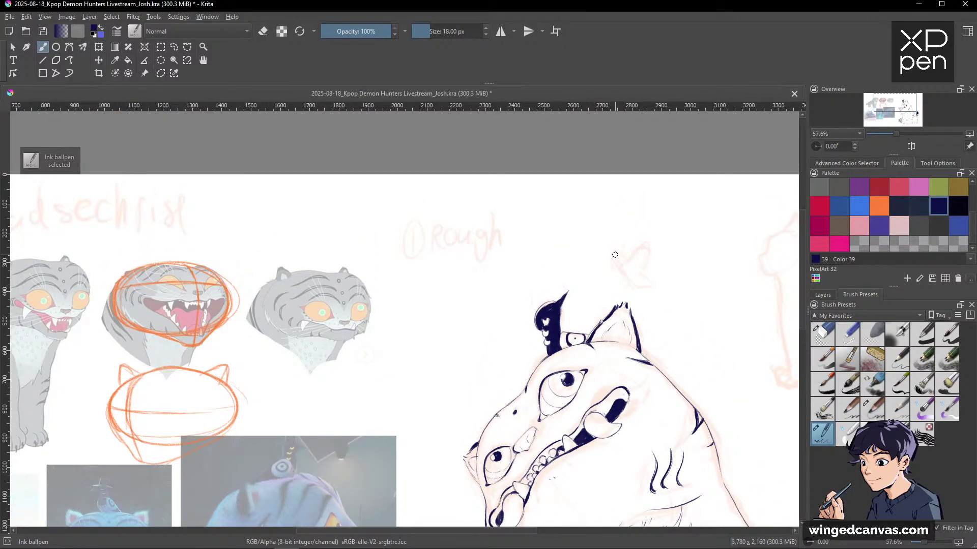
drag(618, 263, 631, 282)
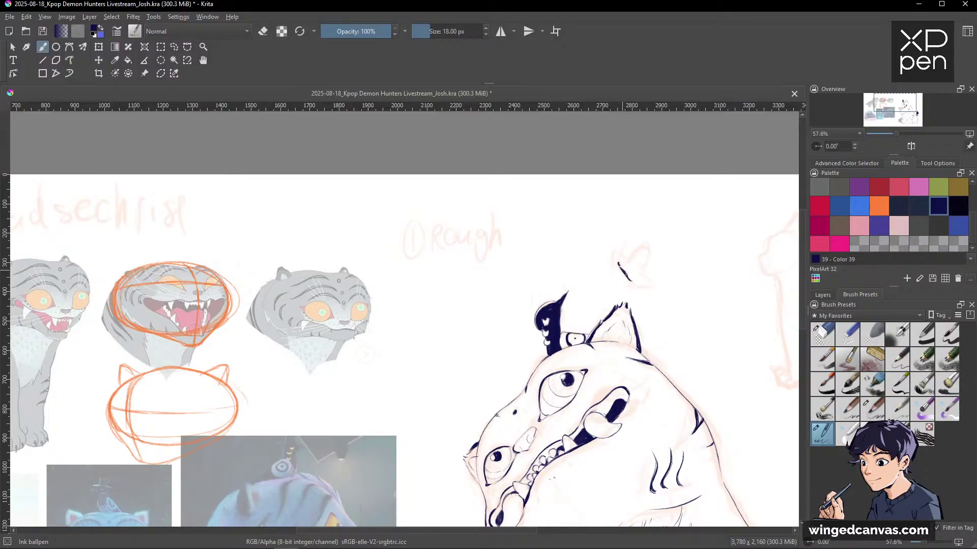
drag(613, 256, 621, 269)
mouse_move(630, 257)
mouse_down()
mouse_move(649, 250)
mouse_move(644, 278)
mouse_up()
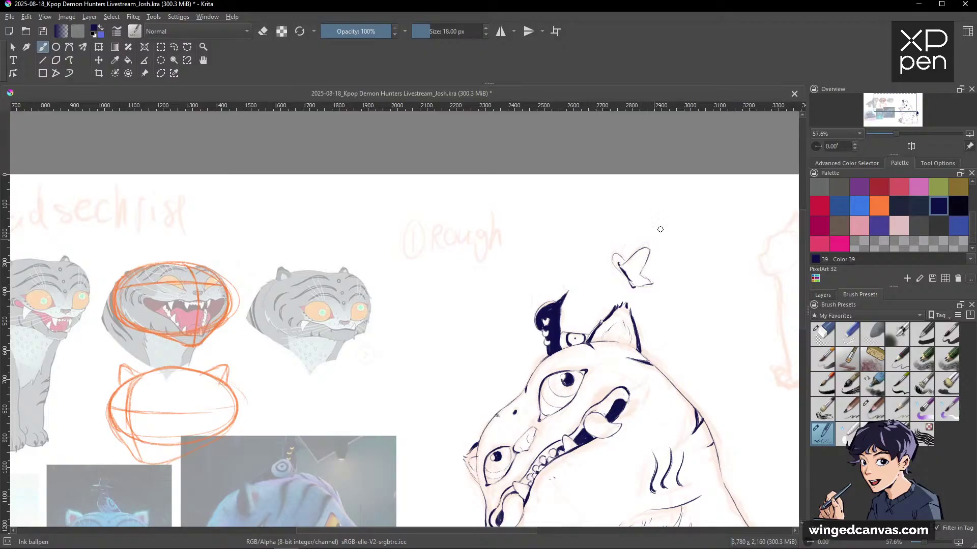
Erase the bottom edge of the small butterfly's wings above the tiger's ear.
drag(731, 274, 725, 321)
drag(713, 258, 707, 226)
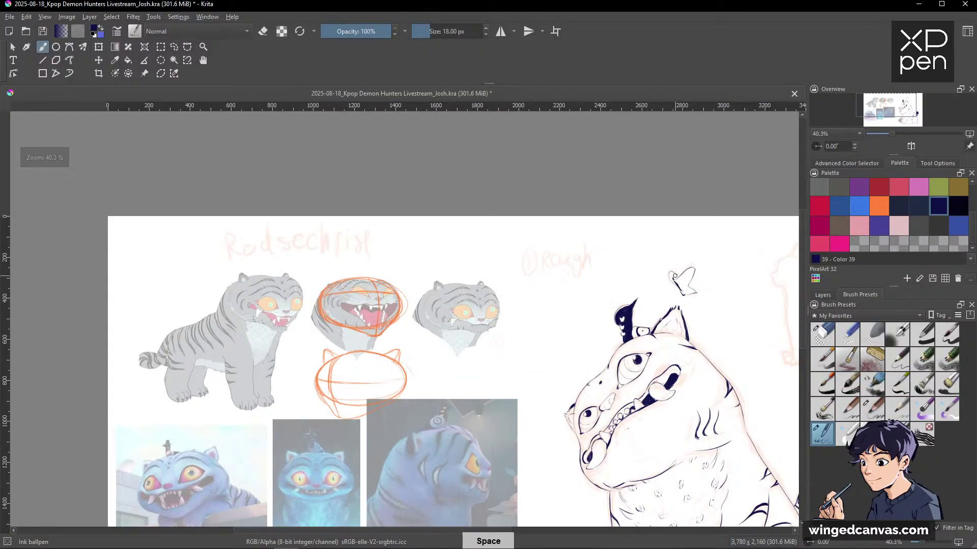
key(e)
key(e)
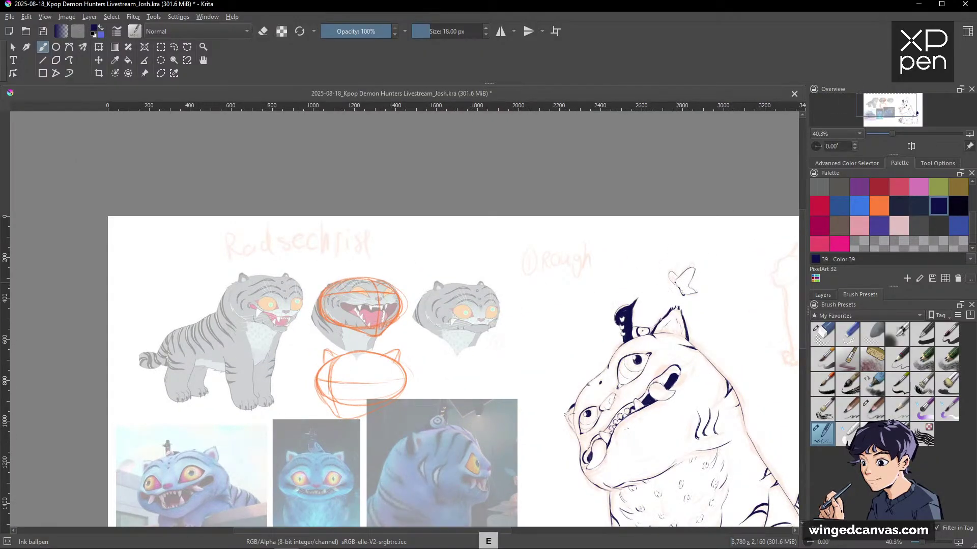
key(e)
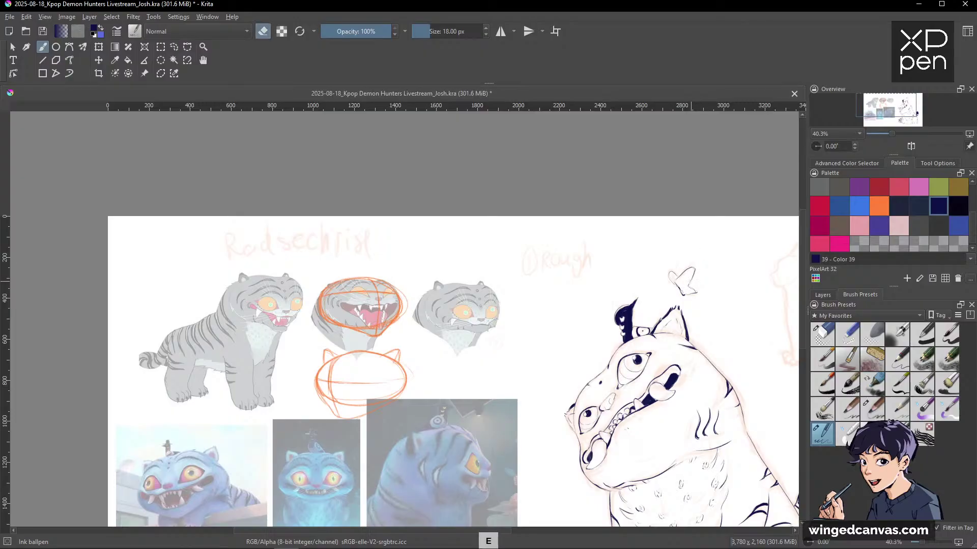
drag(698, 292, 687, 294)
key(e)
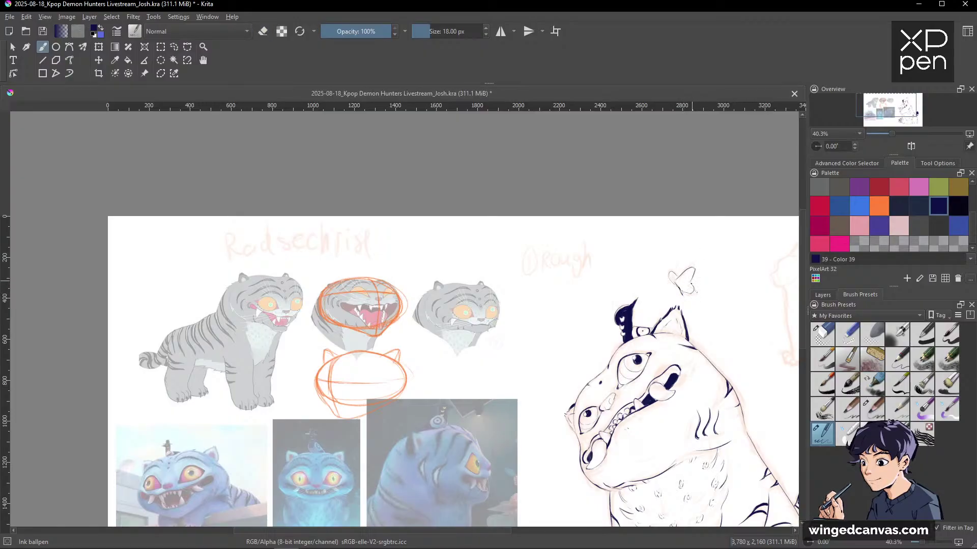
key(e)
key(e)
mouse_move(692, 221)
mouse_down()
mouse_move(702, 244)
mouse_move(692, 328)
mouse_up()
key(e)
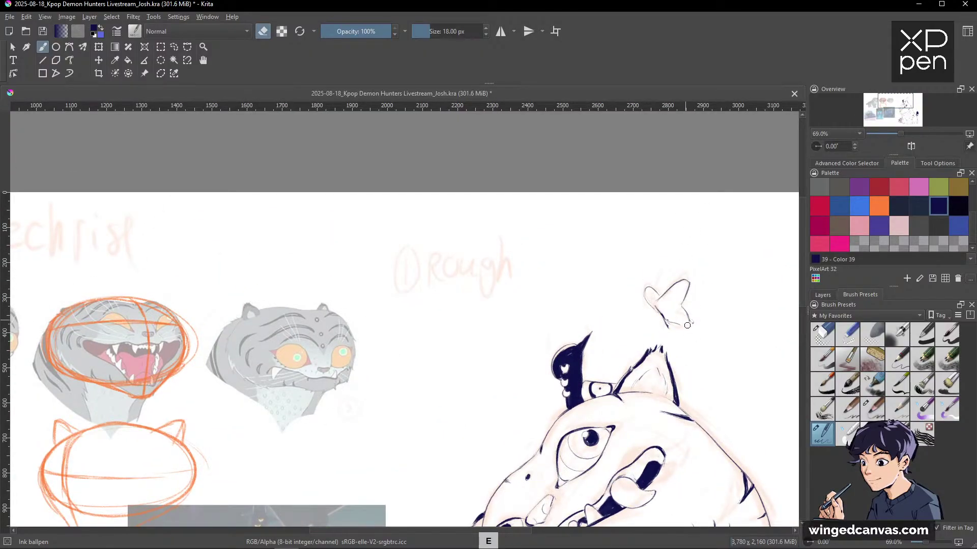
key(e)
key(e)
key(e)
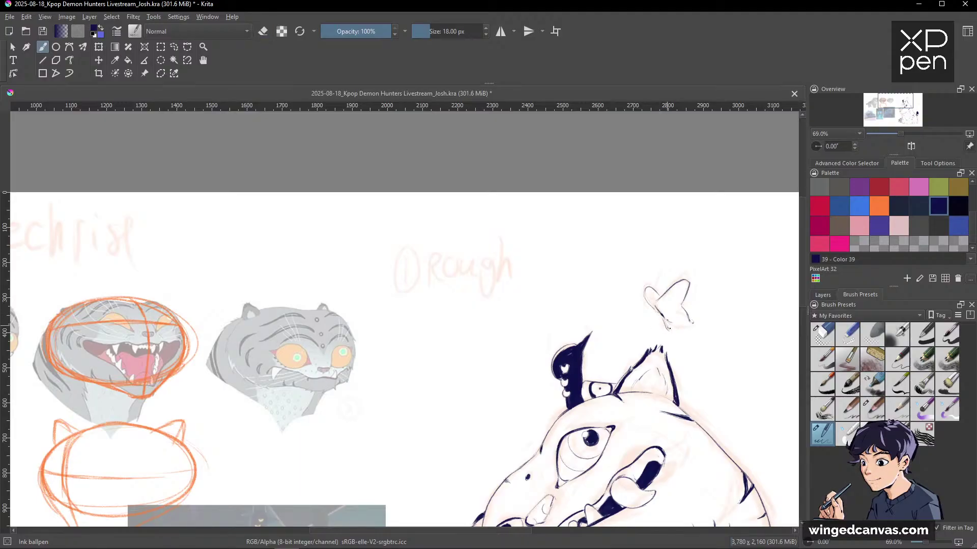
Ink pointed lower wing tips on the butterfly and add its thin antennae.
drag(667, 327, 673, 336)
key(e)
key(e)
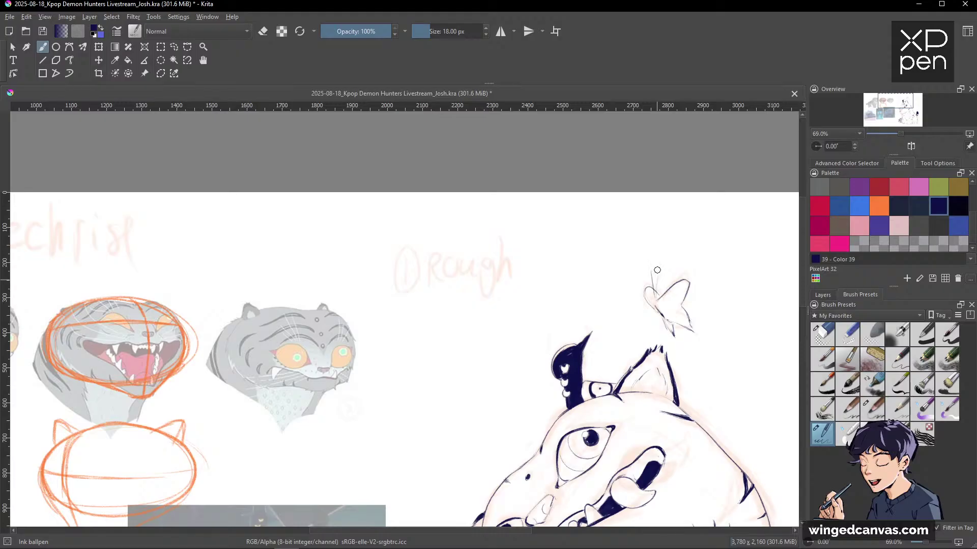
drag(656, 277, 712, 305)
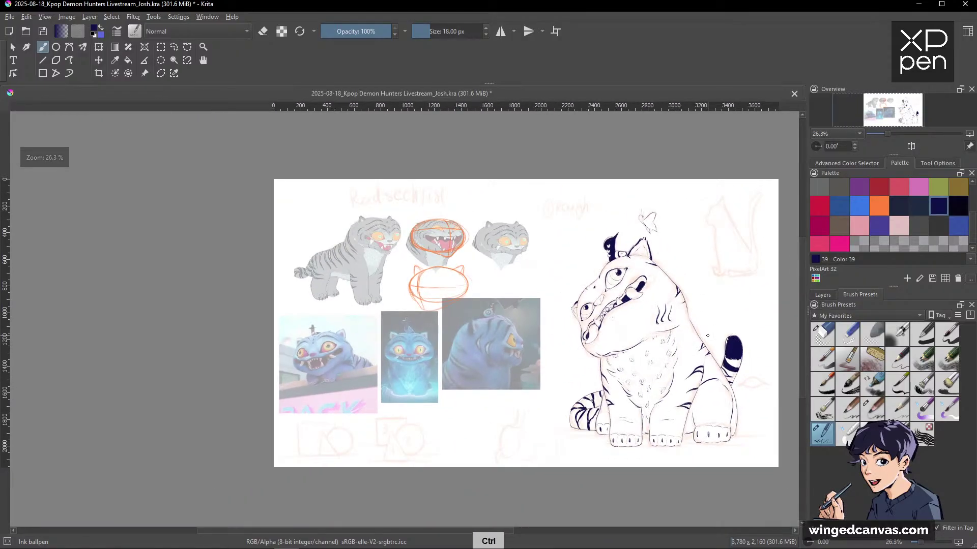
Hide Paint Layer 1 with the rough sketch and check the finished tiger line art on its own.
click(824, 295)
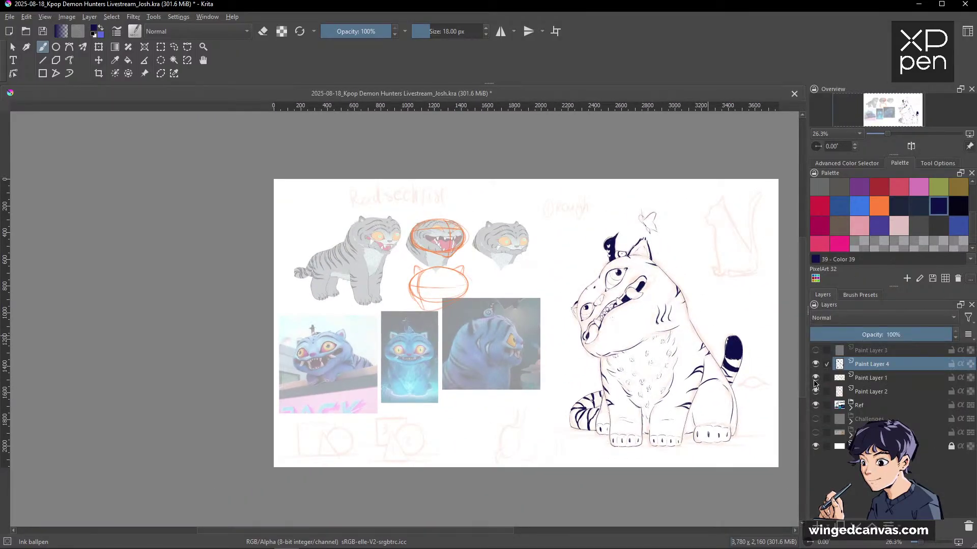
scroll(694, 288, up, 1)
drag(651, 289, 584, 281)
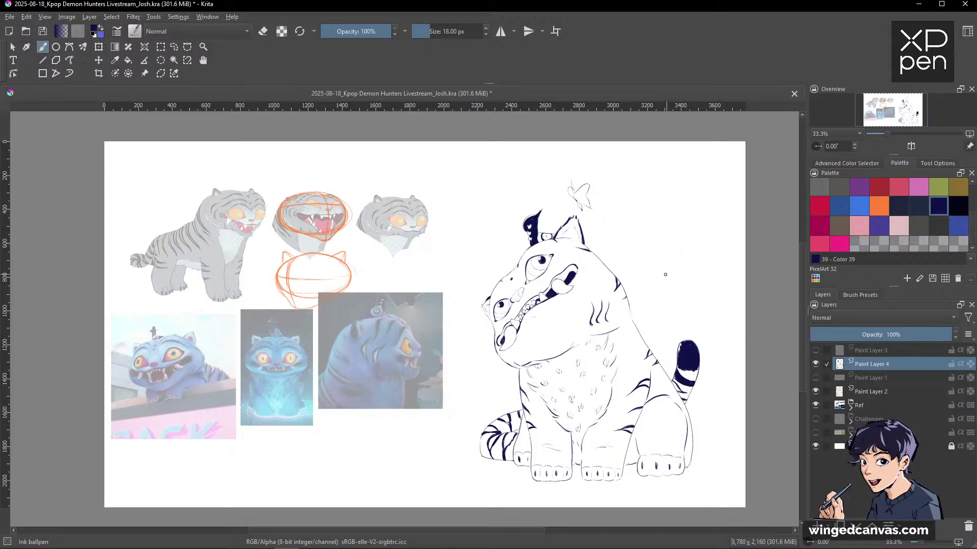
mouse_move(664, 274)
mouse_down()
mouse_move(660, 251)
mouse_move(669, 302)
mouse_up()
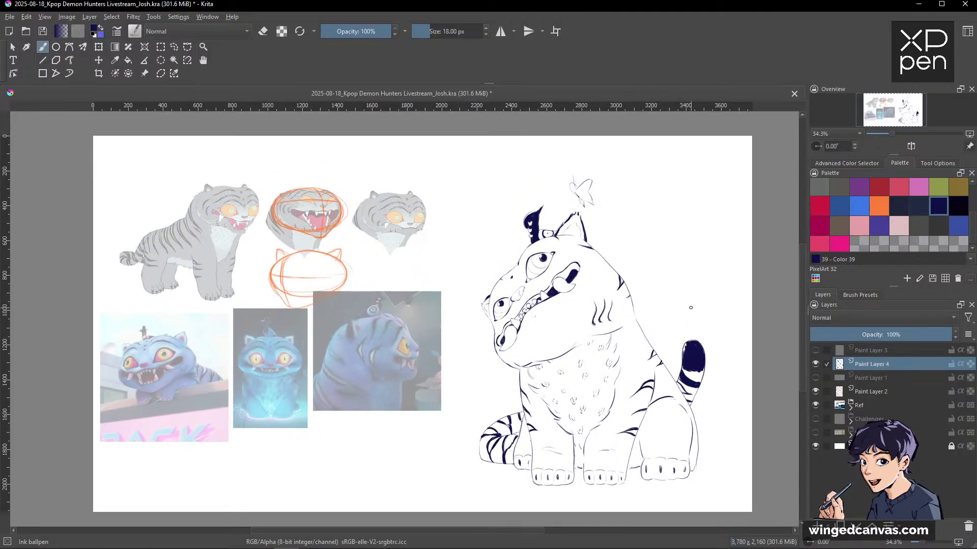
scroll(623, 301, up, 1)
scroll(631, 301, down, 1)
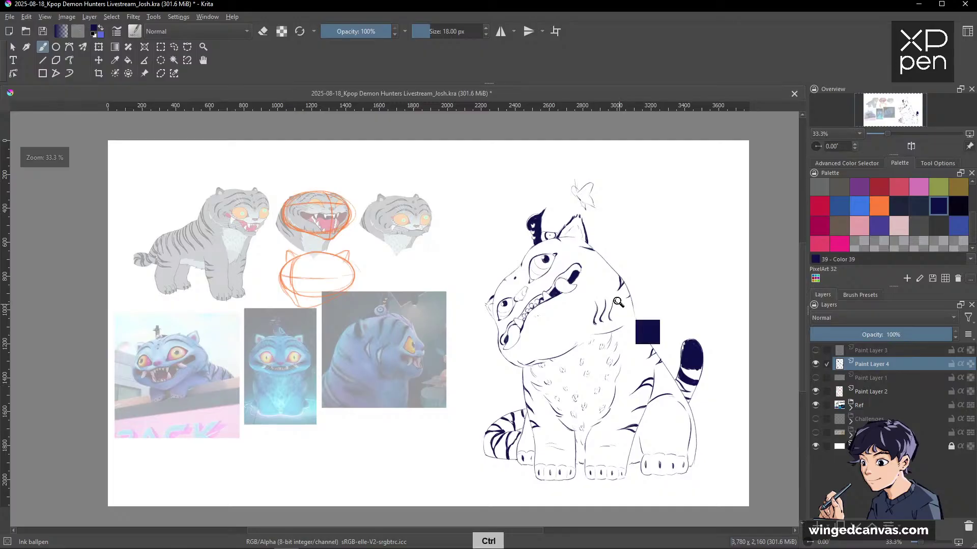
drag(639, 327, 644, 312)
Add a new paint layer directly above Paint Layer 1, beneath the line art on Paint Layer 4.
click(870, 378)
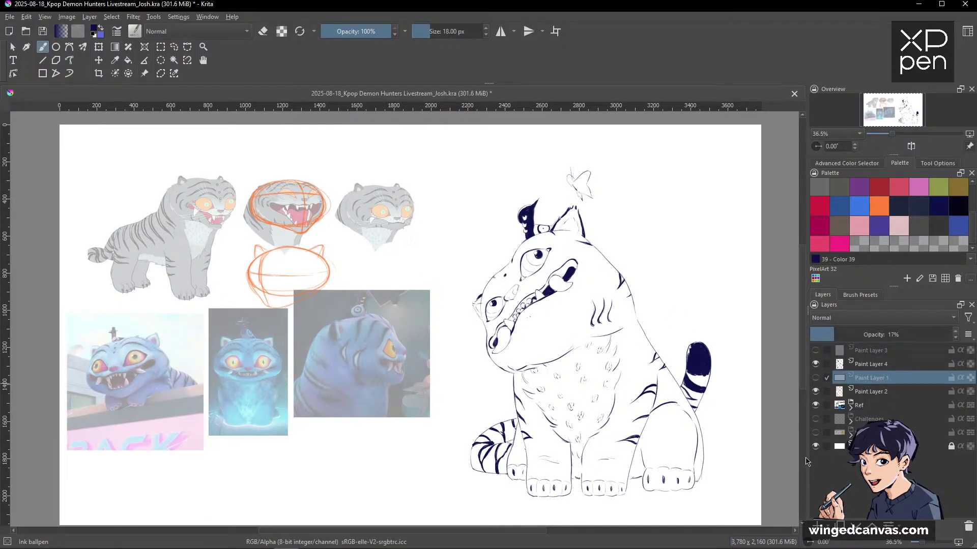
click(817, 525)
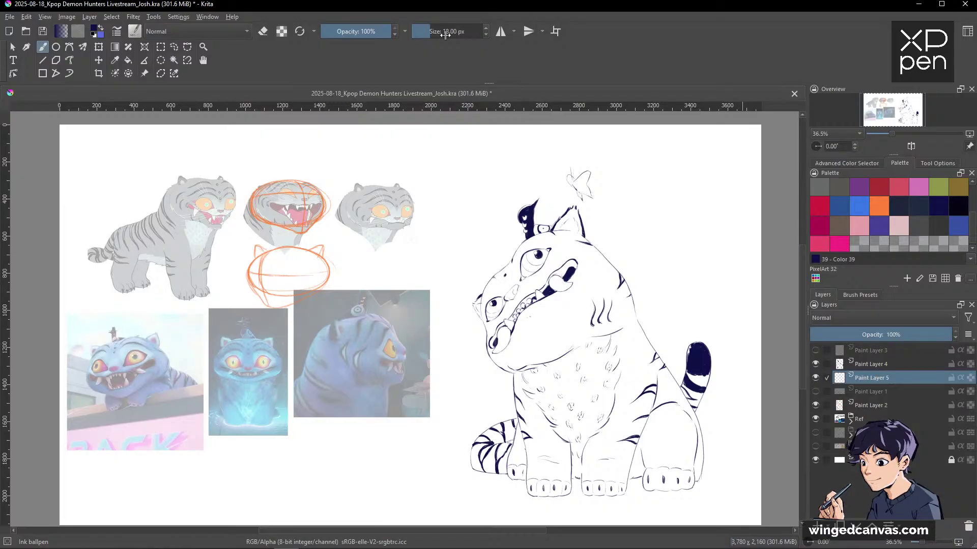
drag(394, 34, 394, 33)
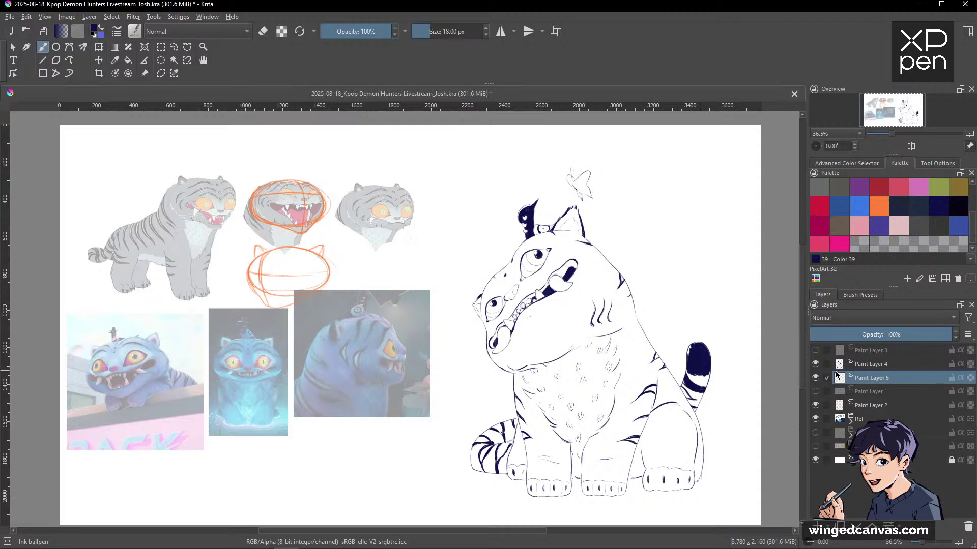
Make Paint Layer 4 the active layer and open the brush editor for the Ink ballpen preset.
click(815, 364)
click(816, 363)
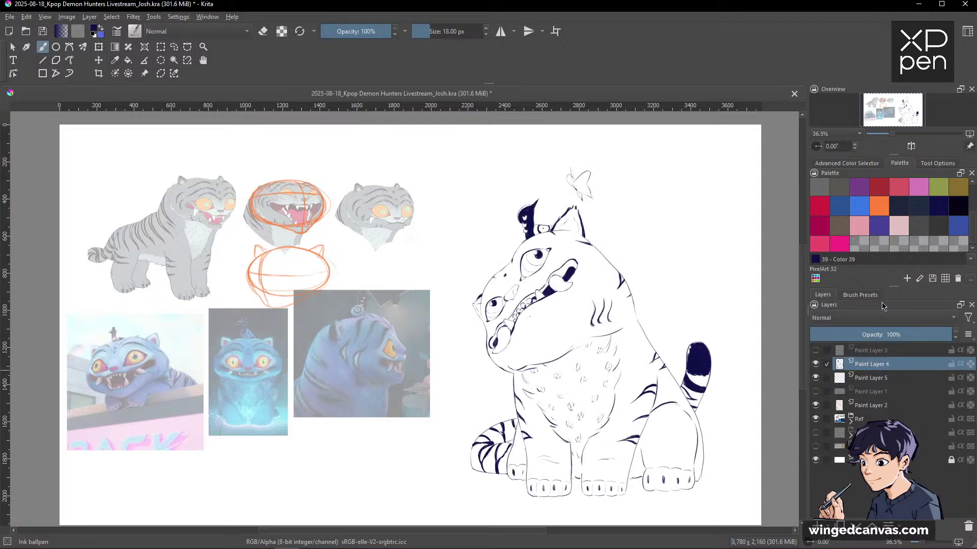
click(867, 295)
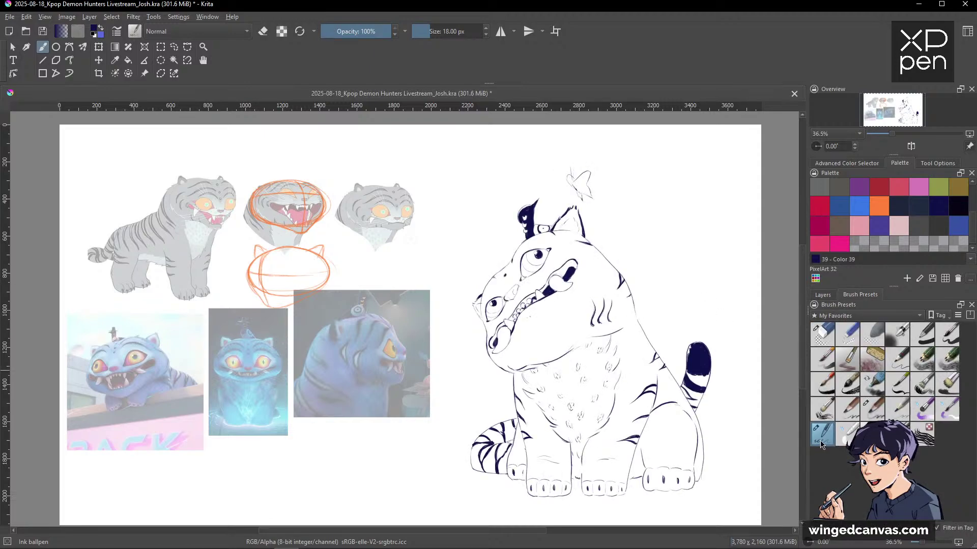
mouse_move(821, 444)
click(111, 32)
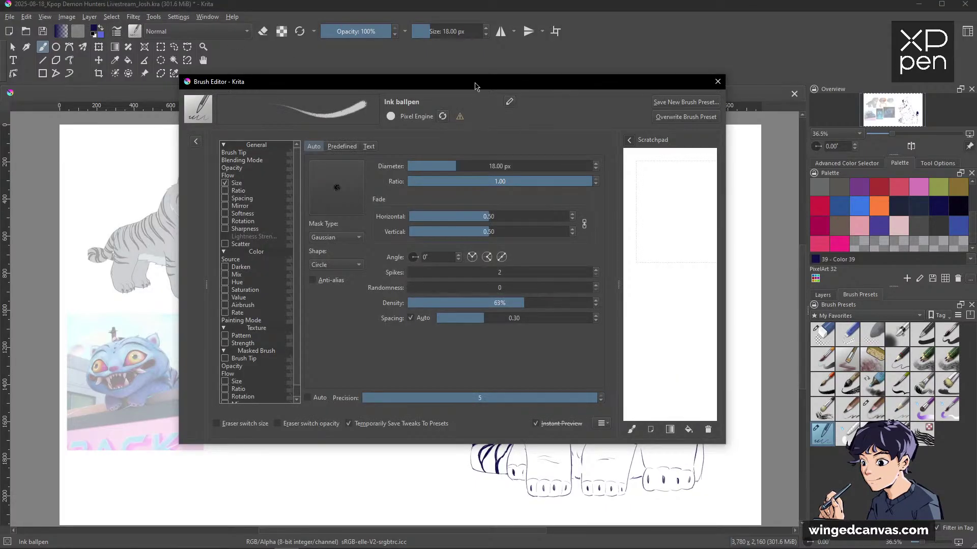
drag(476, 87, 516, 116)
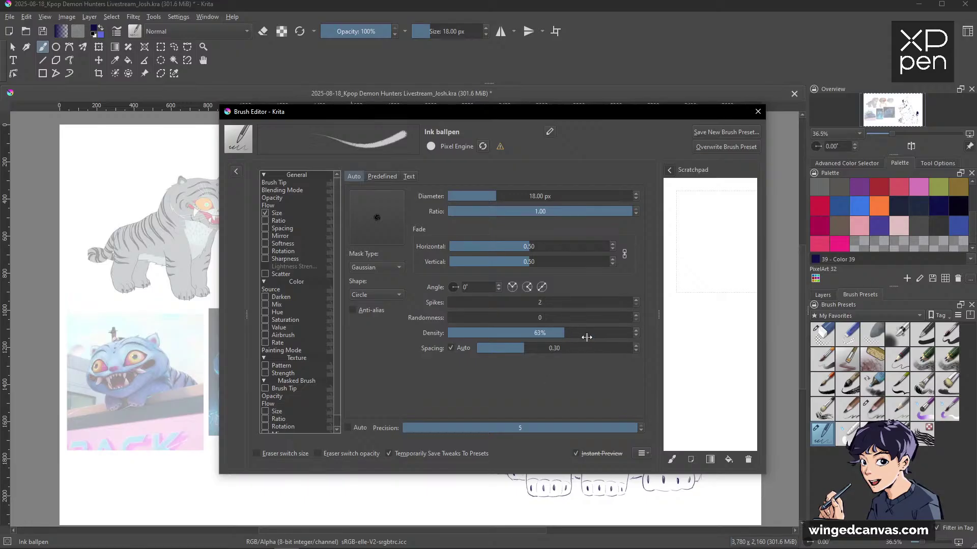
Raise the middle point of the Ink ballpen's size pressure curve to 36% input and 29% output, and close the brush editor.
click(285, 198)
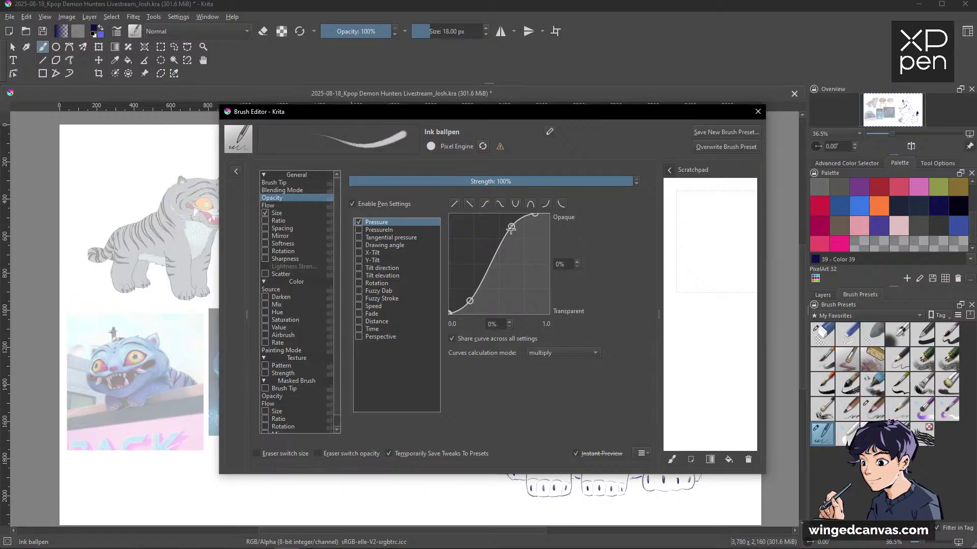
click(277, 213)
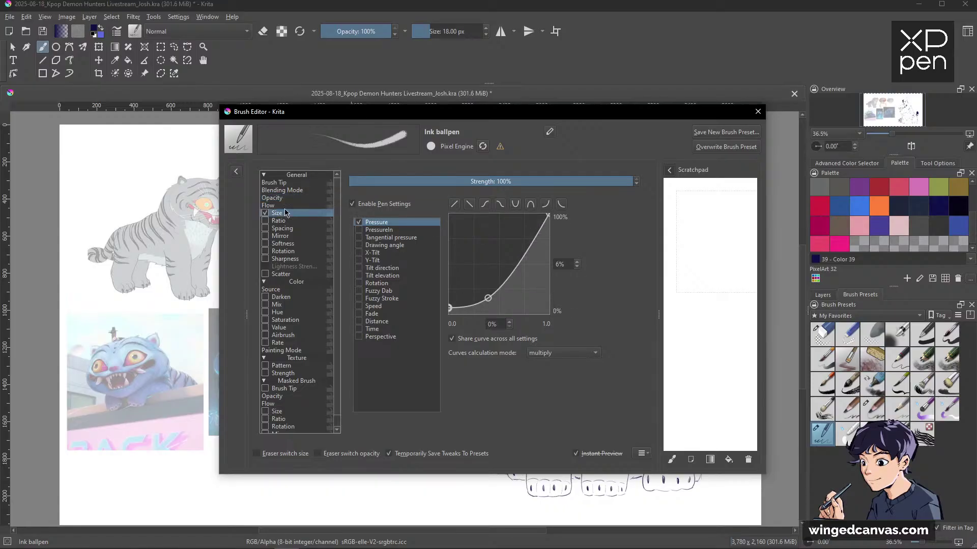
click(285, 208)
click(291, 215)
drag(487, 299, 486, 286)
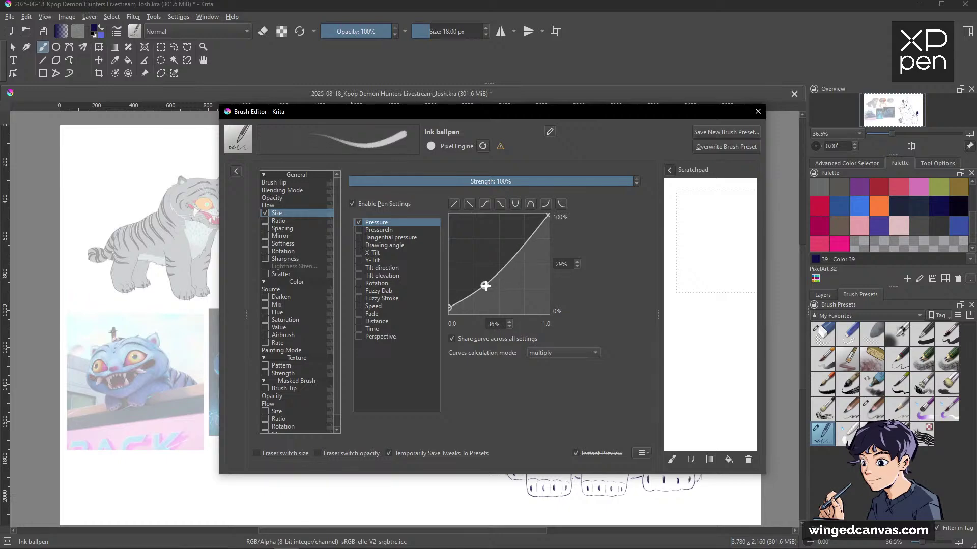
click(757, 111)
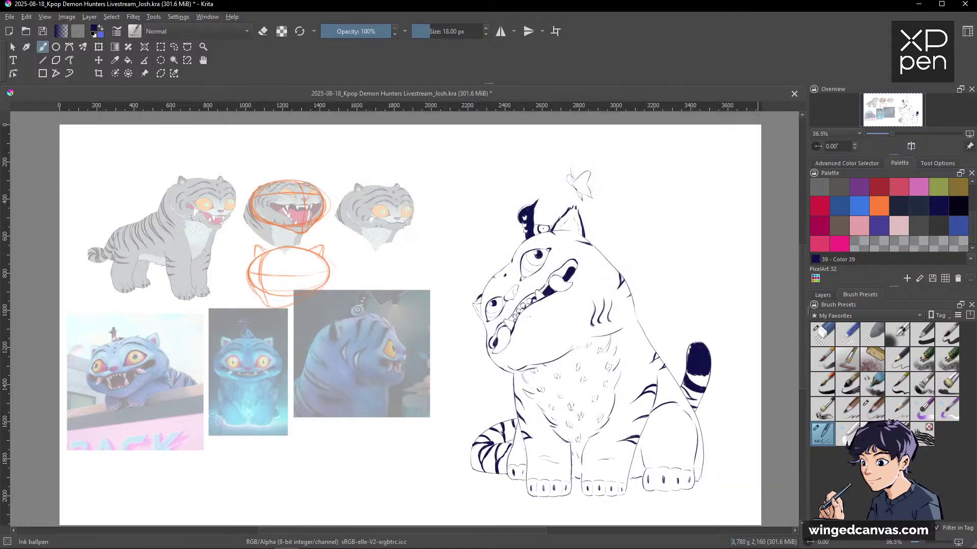
Test the adjusted Ink ballpen with a few strokes on the blank canvas beside the tiger and undo them.
drag(734, 193, 707, 291)
key(ctrl+z)
mouse_move(752, 407)
mouse_down()
mouse_move(752, 201)
mouse_move(732, 191)
mouse_move(656, 336)
mouse_up()
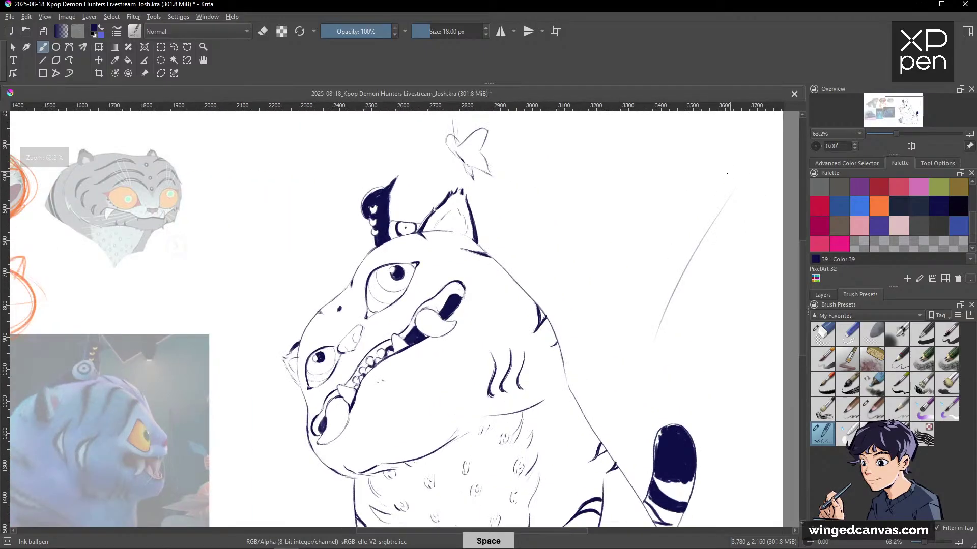
ctrl+click(701, 367)
key(ctrl+z)
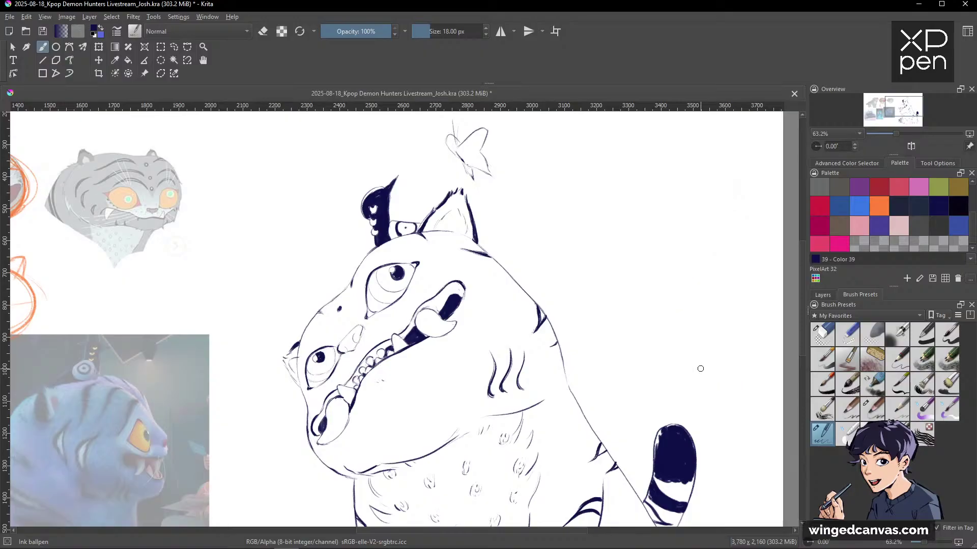
key(minus)
key(minus)
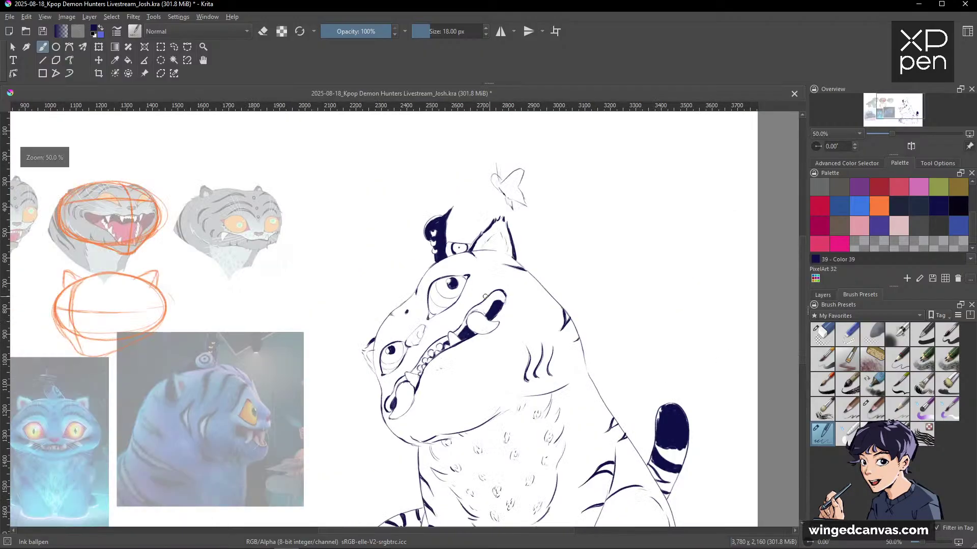
Set the opacity of the Ref group to 47%.
click(823, 295)
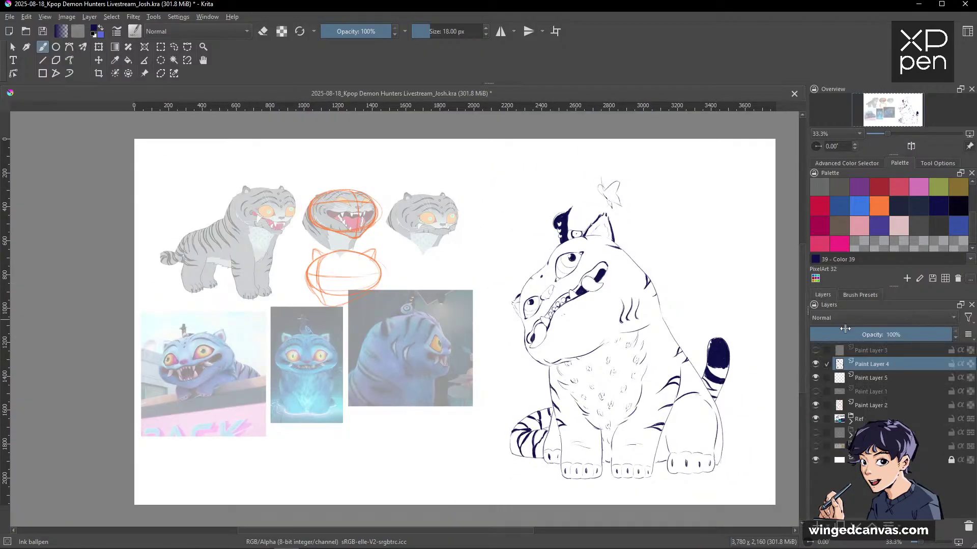
click(869, 419)
mouse_move(867, 334)
mouse_down()
mouse_move(910, 335)
mouse_move(875, 338)
mouse_up()
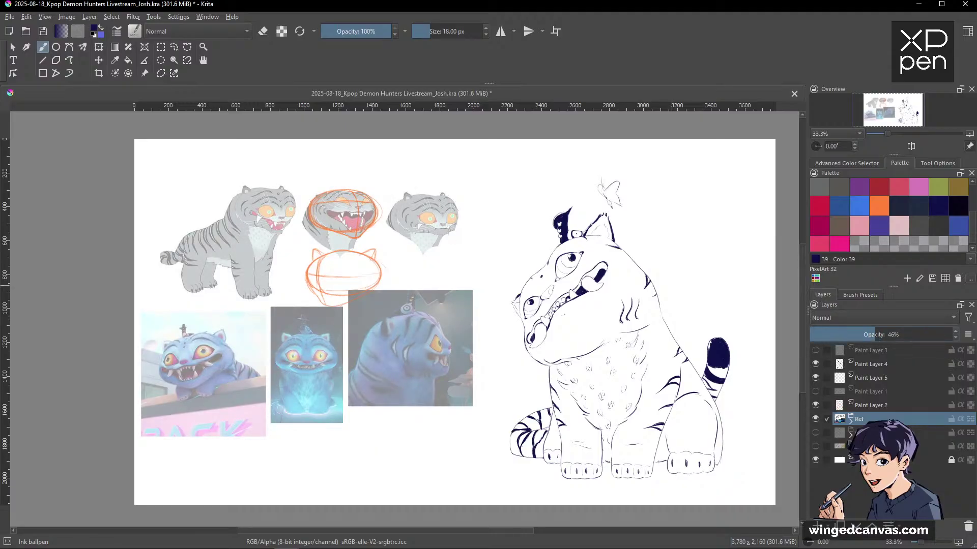
scroll(355, 183, up, 1)
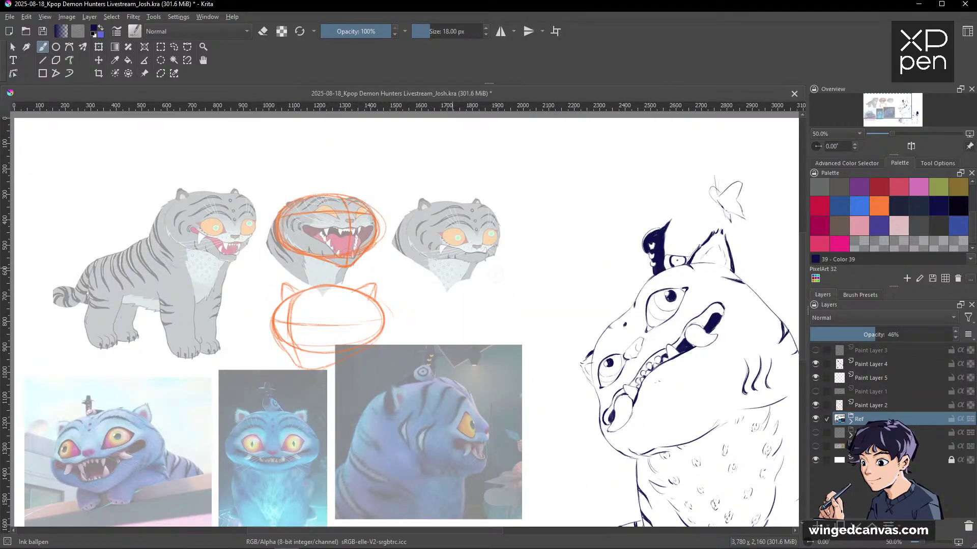
mouse_move(890, 334)
mouse_down()
mouse_move(956, 334)
mouse_move(885, 334)
mouse_up()
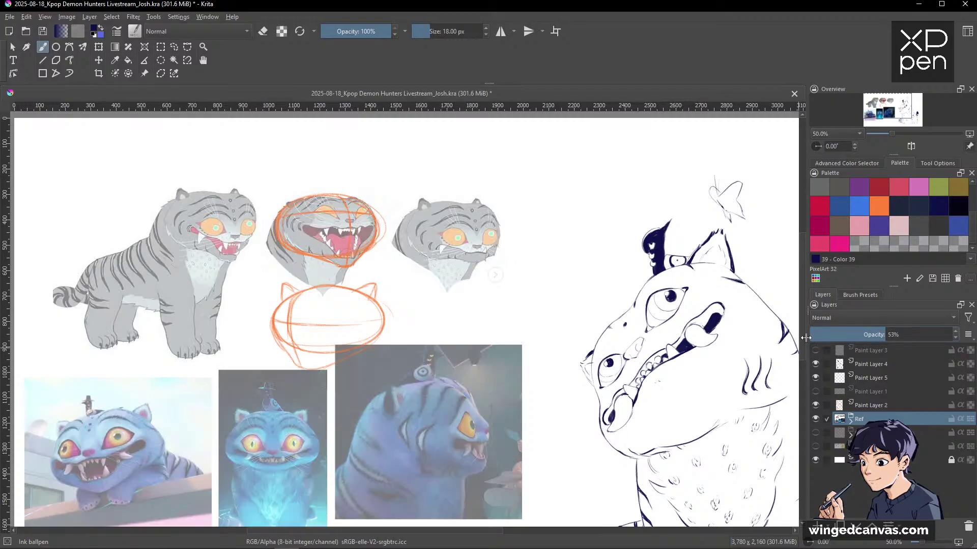
click(879, 335)
drag(729, 342, 653, 296)
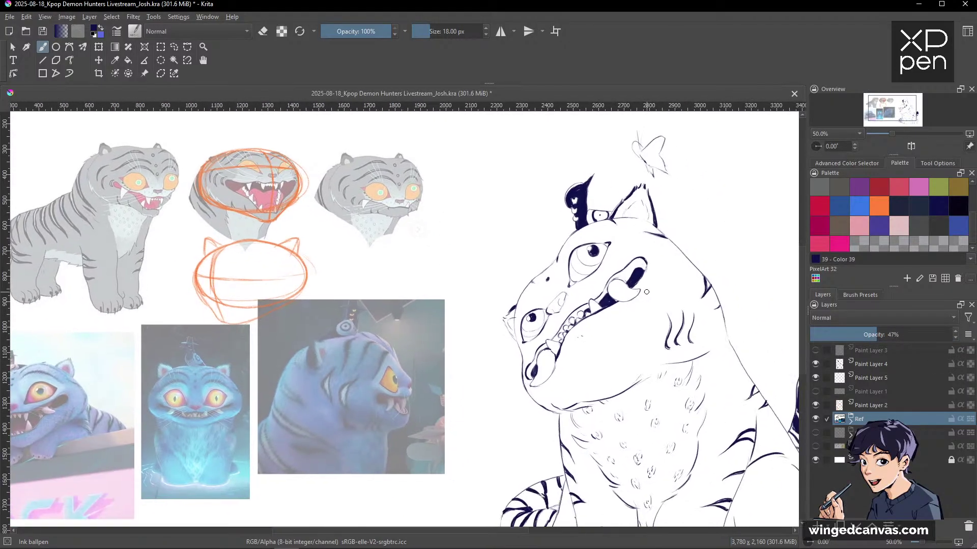
key(minus)
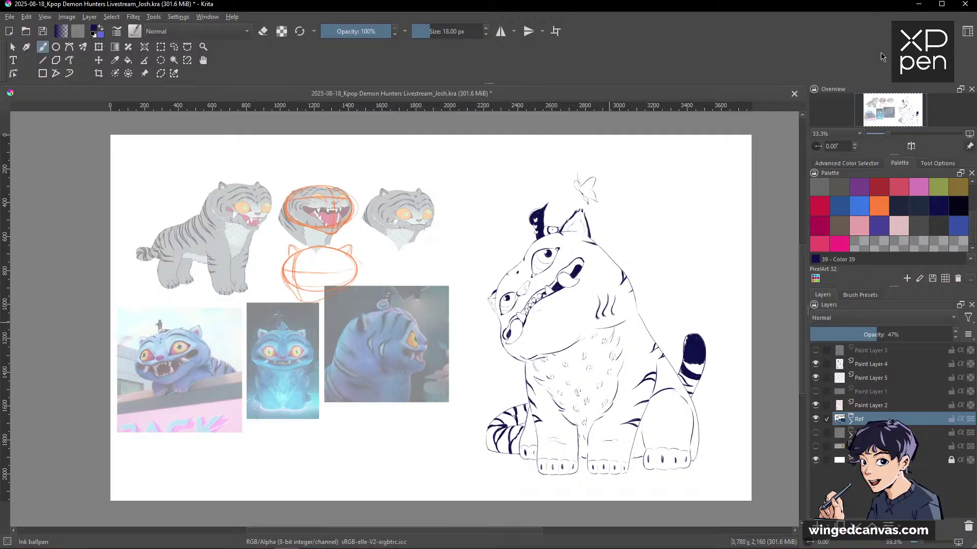
On a new layer inside the Ref group, handwrite the two artists' names below the reference images.
drag(397, 426, 562, 403)
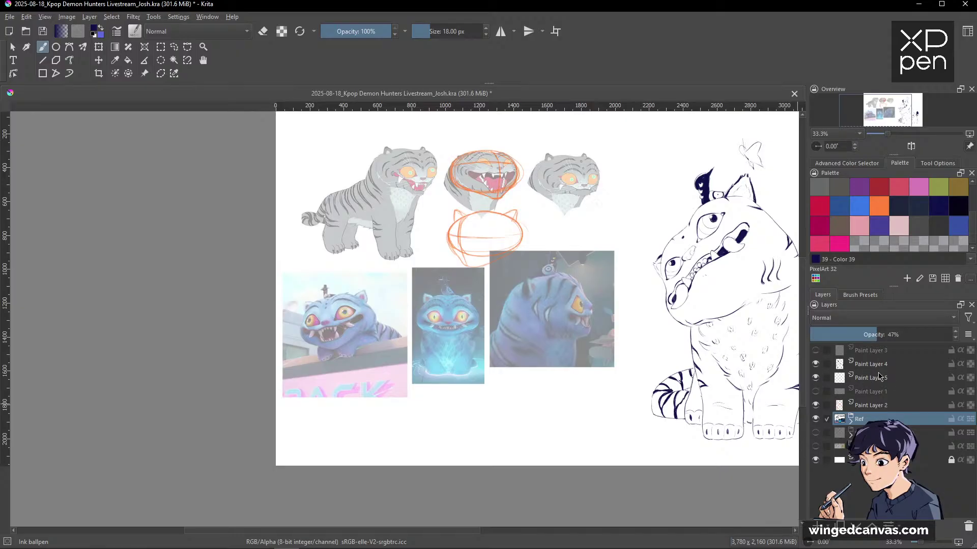
click(871, 364)
click(850, 421)
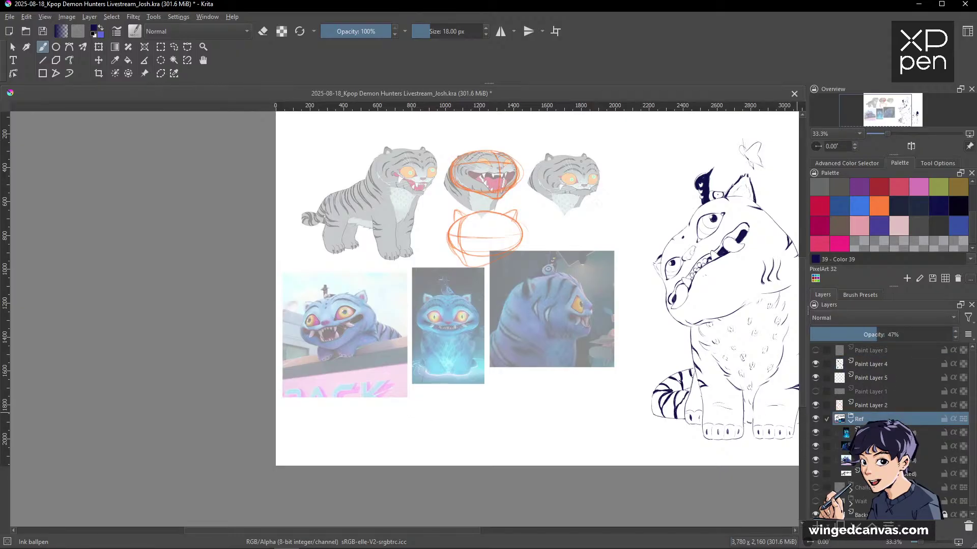
click(864, 432)
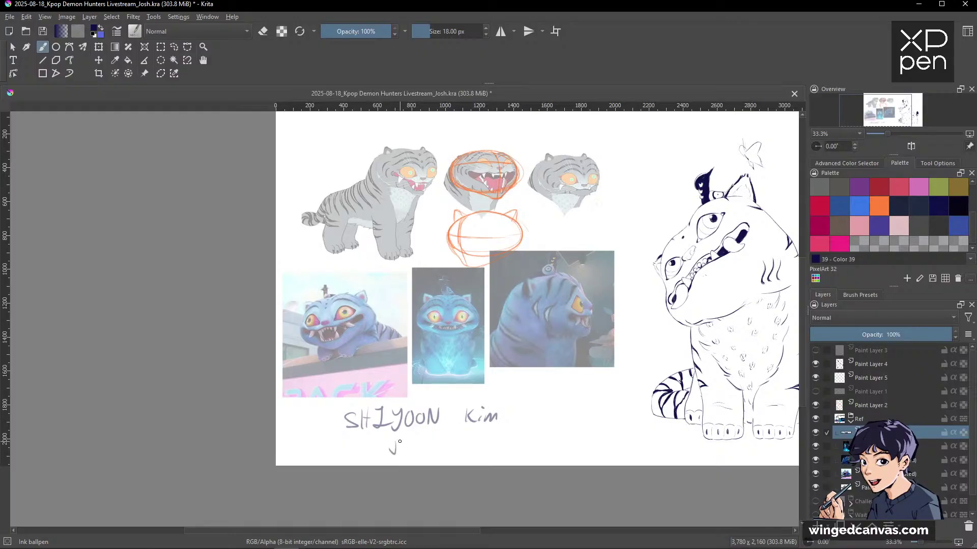
mouse_move(399, 441)
mouse_down()
mouse_move(401, 454)
mouse_move(460, 446)
mouse_up()
key(space)
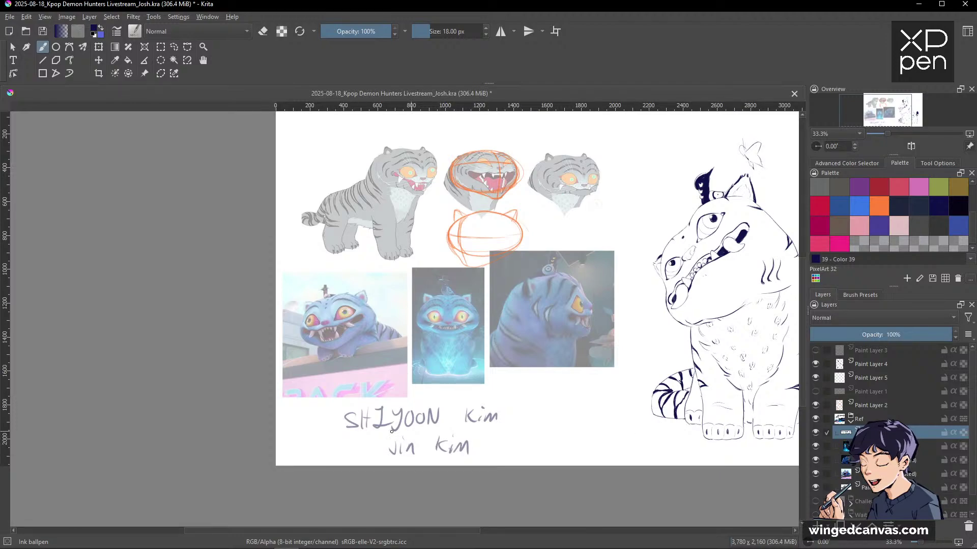
Annotate the lower name with an arrow and "Technical" and the upper name with an arrow and "Gesture", and collapse the Ref group.
mouse_move(508, 447)
mouse_down()
mouse_move(487, 447)
mouse_move(558, 447)
mouse_move(557, 435)
mouse_move(565, 449)
mouse_up()
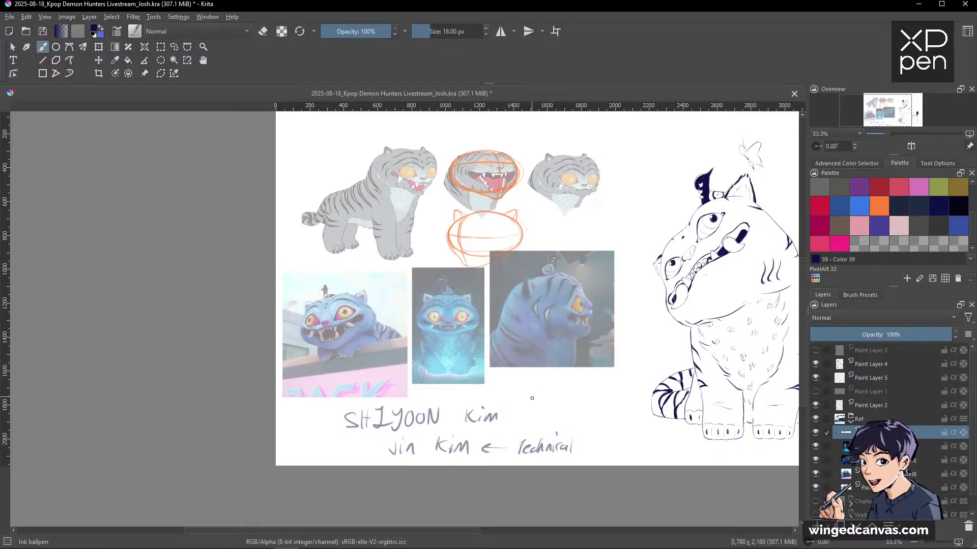
drag(531, 400, 513, 409)
drag(538, 389, 590, 393)
drag(728, 415, 593, 413)
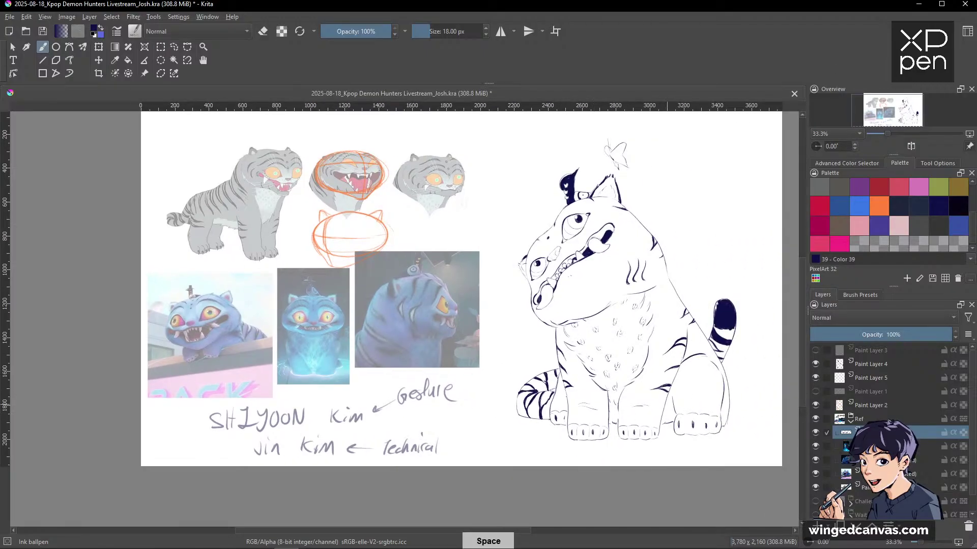
click(850, 421)
On Paint Layer 4, touch up the ink outline along the base of the tiger's front paws.
click(878, 365)
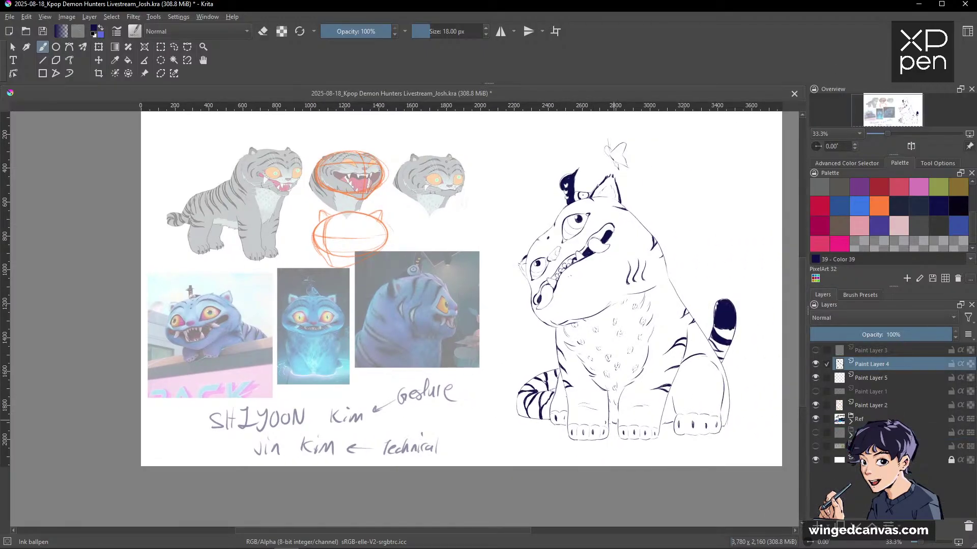
drag(609, 426, 712, 428)
drag(649, 431, 682, 426)
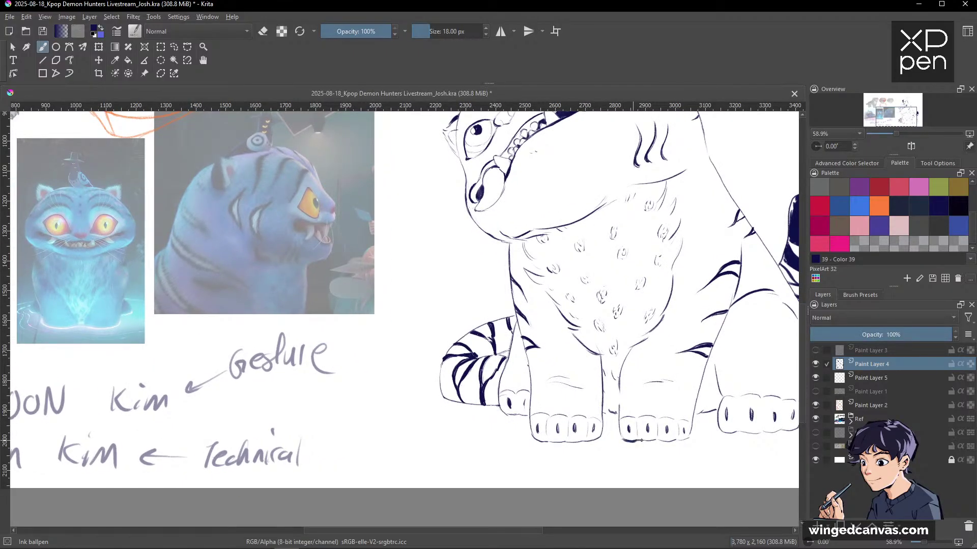
drag(660, 436, 656, 438)
drag(740, 432, 733, 381)
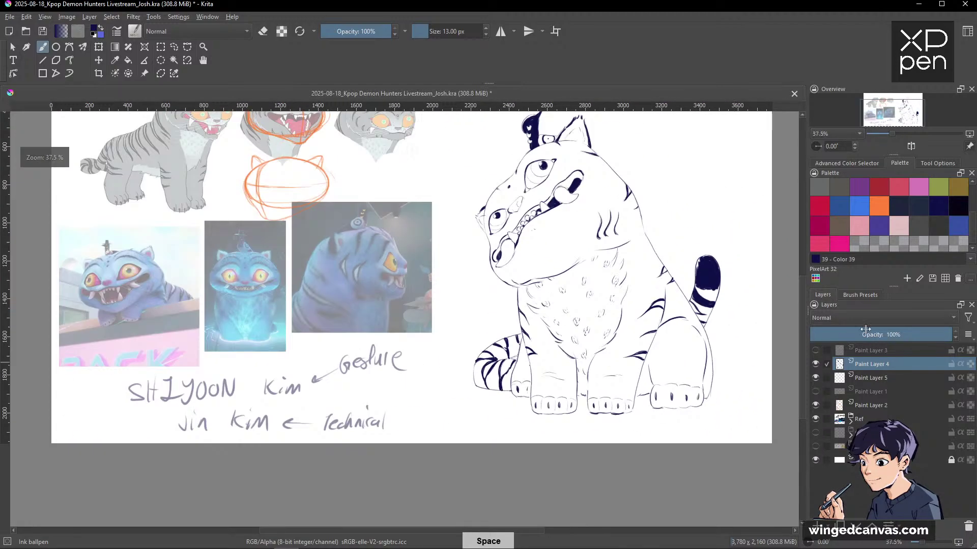
Make Paint Layer 5 active, choose a light blue colour and switch to the Charcoal Pencil Medium THIN brush.
key(Page_Down)
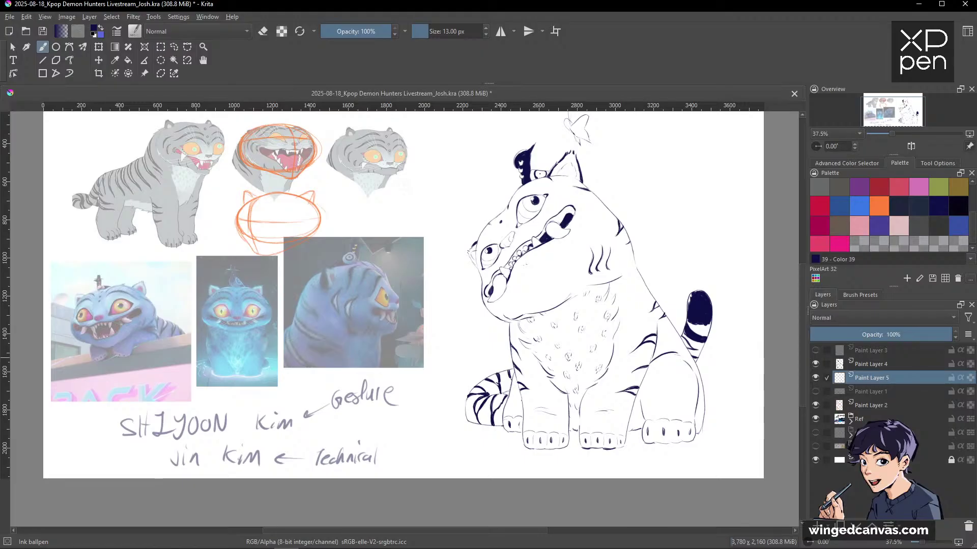
drag(635, 346, 637, 357)
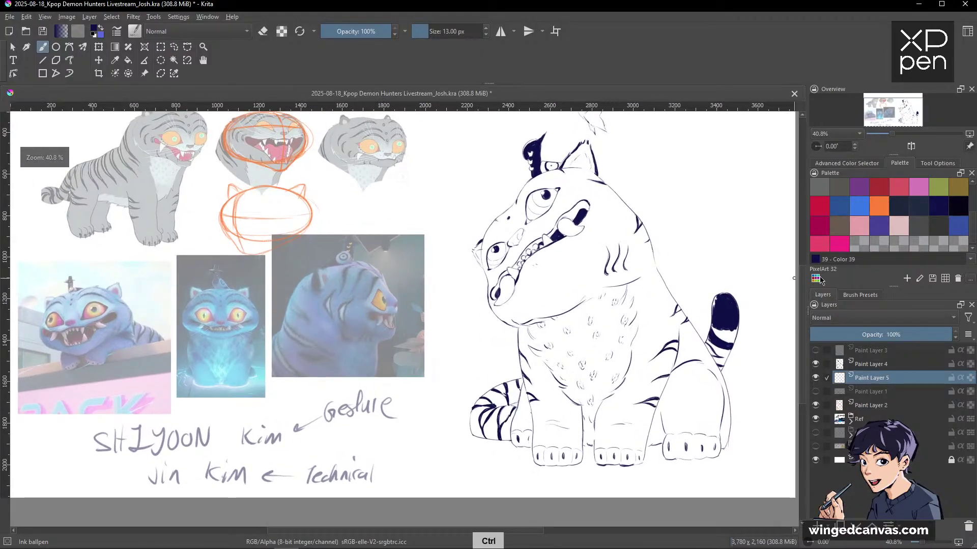
click(846, 162)
drag(877, 228, 886, 233)
key(bracketright)
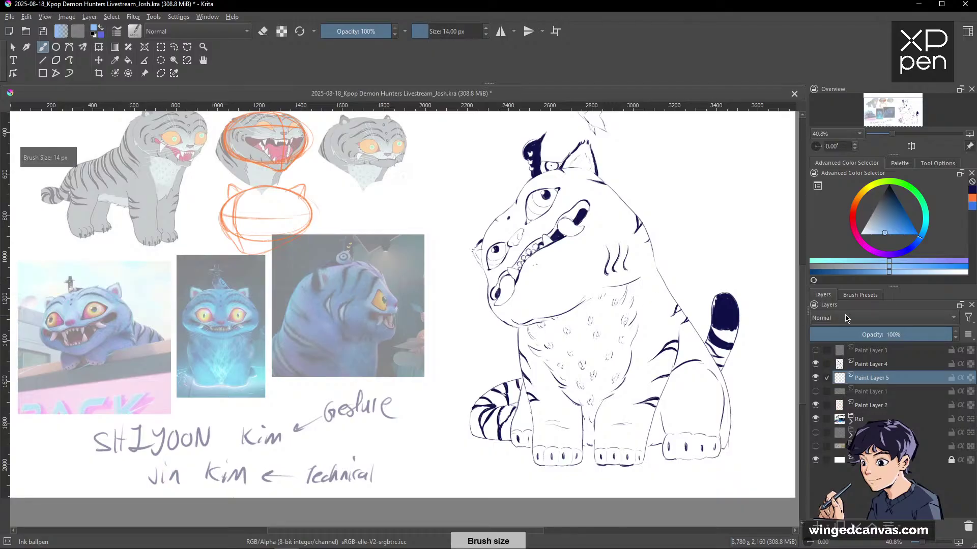
click(860, 294)
key(bracketleft)
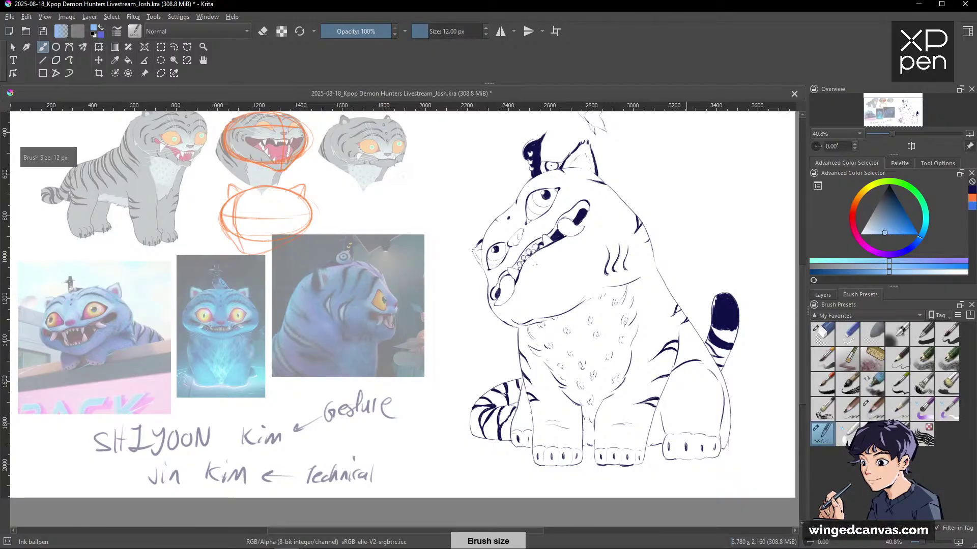
click(872, 408)
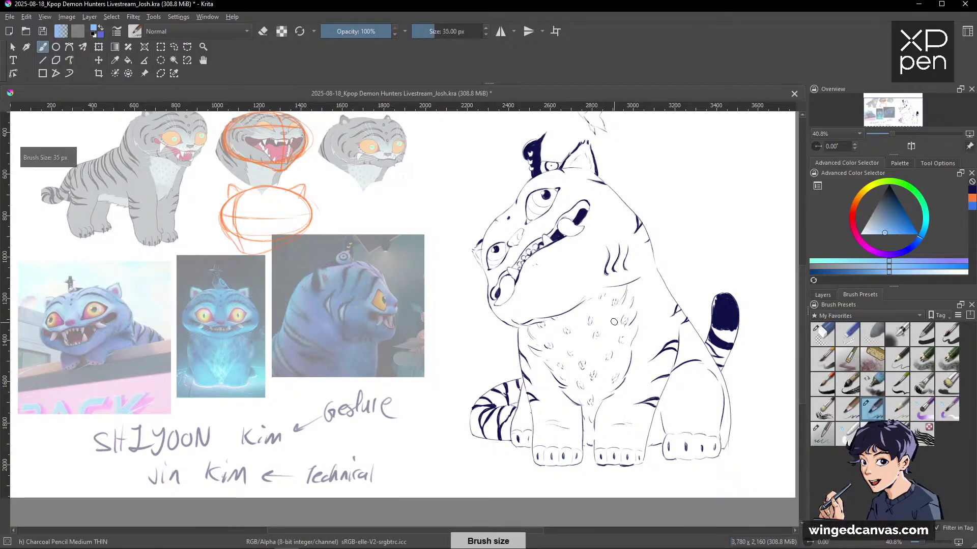
With the brush at 55 px, block in light blue over the tiger's neck, chest and upper front legs, adjusting the blue's shade between strokes.
mouse_move(591, 296)
mouse_down()
mouse_move(606, 387)
mouse_move(584, 254)
mouse_move(575, 387)
mouse_move(573, 305)
mouse_up()
mouse_move(590, 250)
mouse_down()
mouse_move(570, 329)
mouse_move(593, 272)
mouse_move(620, 240)
mouse_move(651, 313)
mouse_up()
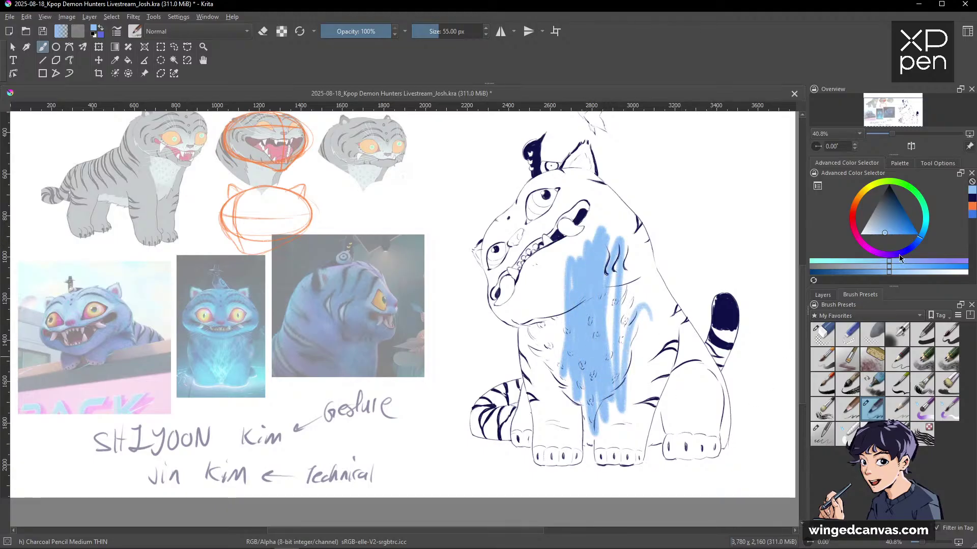
mouse_move(610, 239)
mouse_down()
mouse_move(615, 422)
mouse_move(641, 237)
mouse_move(663, 421)
mouse_up()
drag(911, 227, 920, 243)
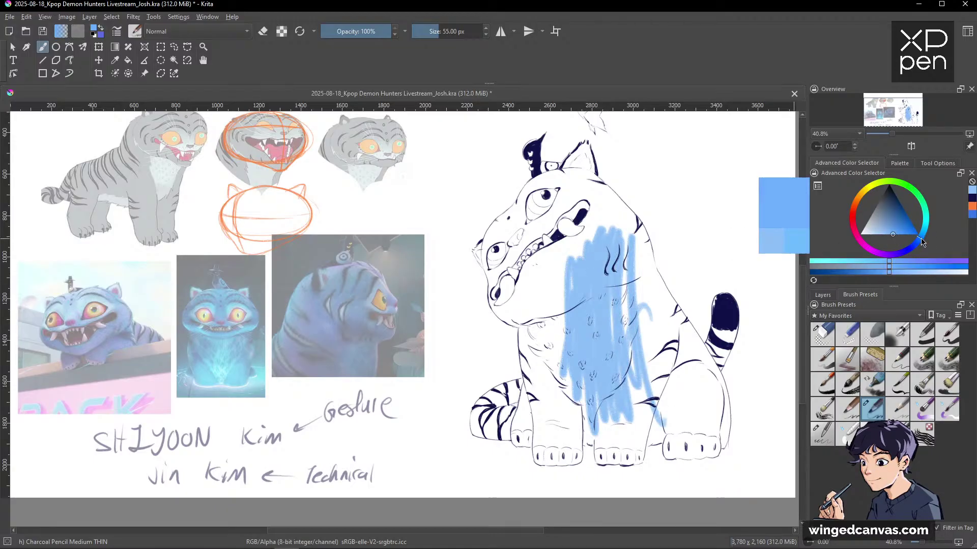
mouse_move(623, 216)
mouse_down()
mouse_move(656, 396)
mouse_move(635, 305)
mouse_move(620, 439)
mouse_move(608, 315)
mouse_move(580, 442)
mouse_move(560, 427)
mouse_up()
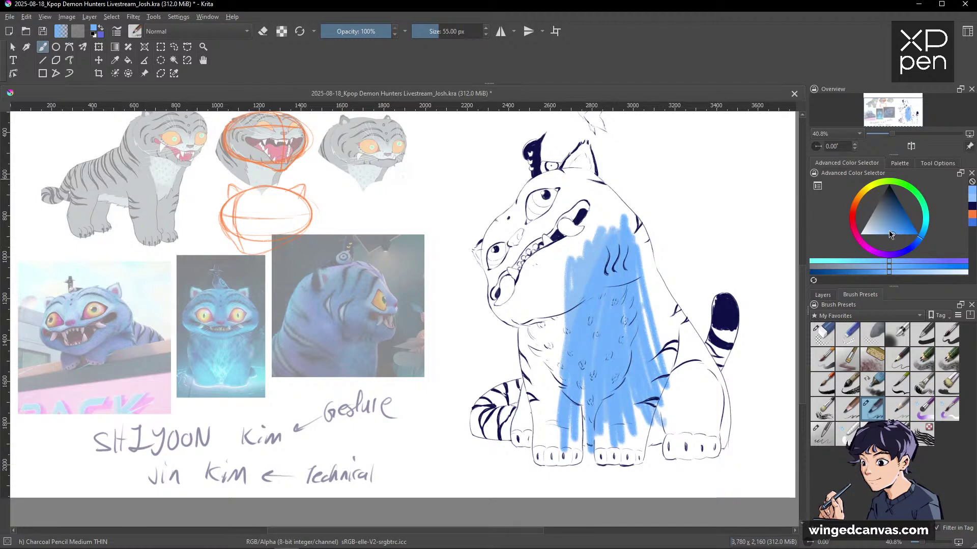
drag(890, 234, 885, 234)
mouse_move(618, 270)
mouse_down()
mouse_move(631, 407)
mouse_move(643, 362)
mouse_move(585, 438)
mouse_move(554, 331)
mouse_move(544, 443)
mouse_move(531, 411)
mouse_up()
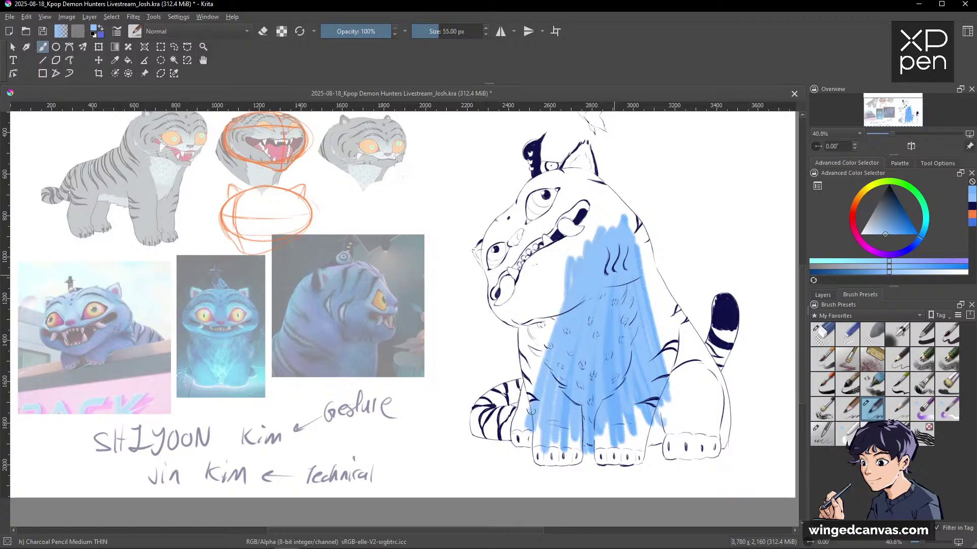
Fill the tiger's lower jaw, chin and the side of its head behind the mouth with light blue.
mouse_move(526, 318)
mouse_down()
mouse_move(541, 279)
mouse_move(538, 369)
mouse_move(549, 363)
mouse_move(590, 230)
mouse_move(512, 297)
mouse_move(508, 307)
mouse_move(530, 264)
mouse_move(567, 237)
mouse_move(544, 252)
mouse_move(529, 266)
mouse_move(528, 296)
mouse_move(596, 239)
mouse_move(570, 228)
mouse_move(521, 305)
mouse_move(532, 262)
mouse_up()
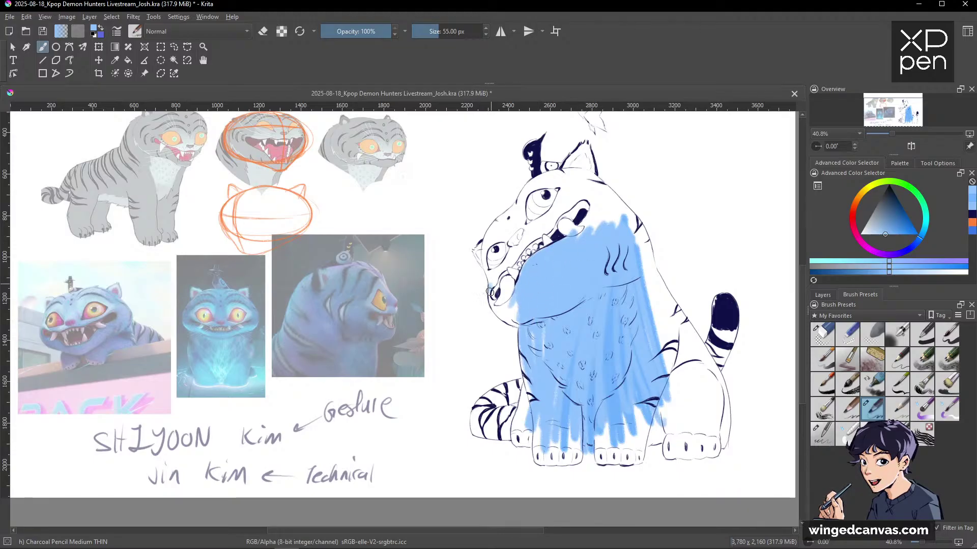
mouse_move(490, 292)
mouse_down()
mouse_move(500, 320)
mouse_move(514, 309)
mouse_up()
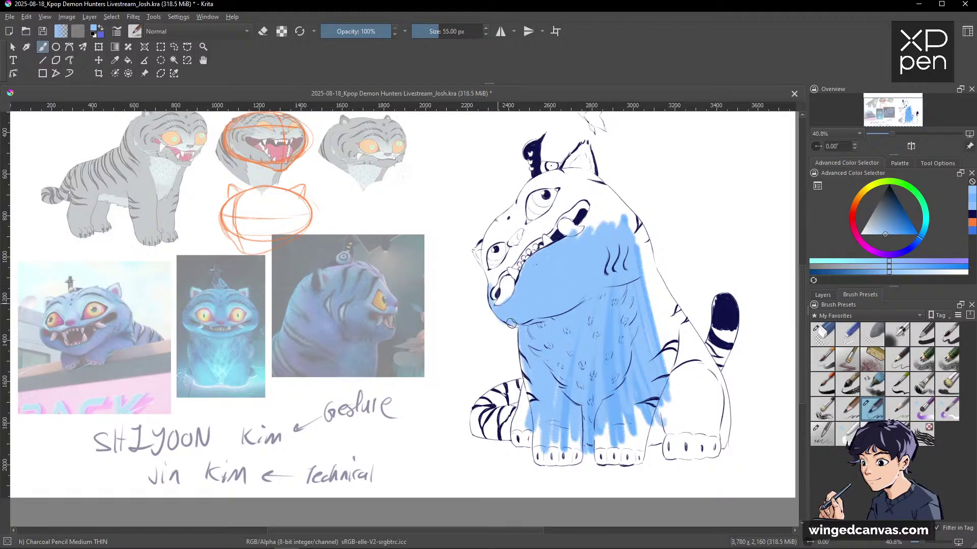
mouse_move(664, 363)
mouse_down()
mouse_move(626, 213)
mouse_move(646, 239)
mouse_move(618, 203)
mouse_move(656, 274)
mouse_move(603, 193)
mouse_move(579, 224)
mouse_move(600, 202)
mouse_up()
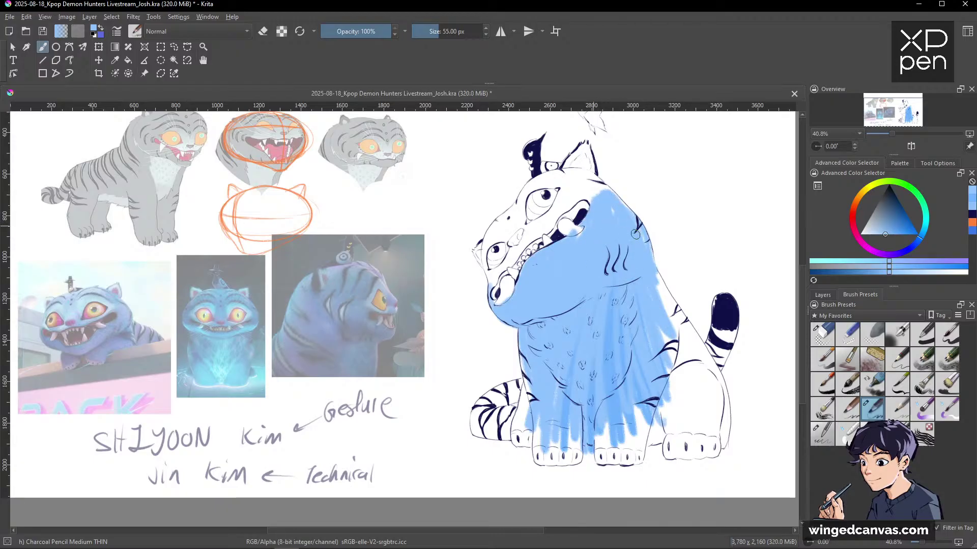
Extend the light blue over the belly, flank and back outline, onto the upper hind leg and the raised tail.
mouse_move(614, 264)
mouse_down()
mouse_move(613, 442)
mouse_move(659, 407)
mouse_move(651, 240)
mouse_move(681, 335)
mouse_move(656, 287)
mouse_move(656, 349)
mouse_up()
drag(578, 240, 601, 341)
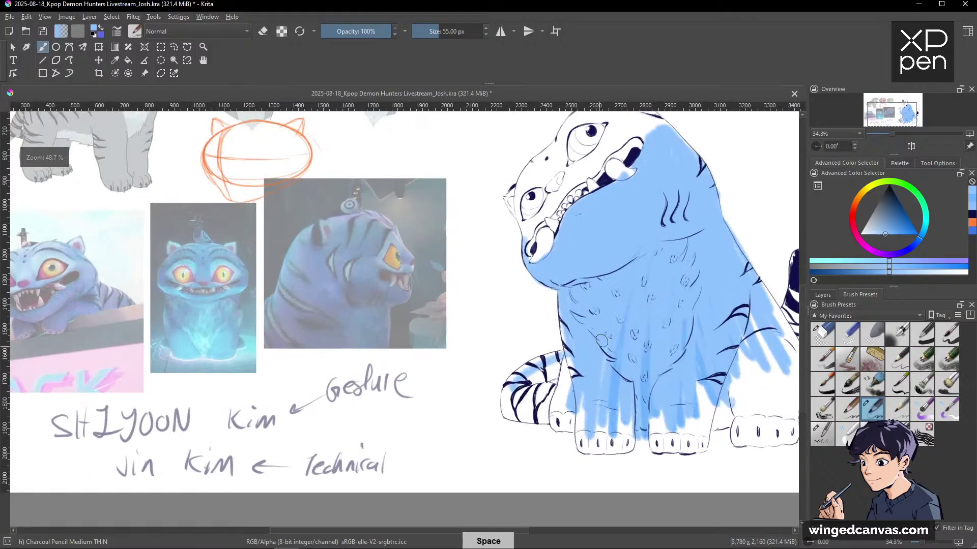
mouse_move(585, 397)
mouse_down()
mouse_move(605, 438)
mouse_move(623, 315)
mouse_move(657, 369)
mouse_up()
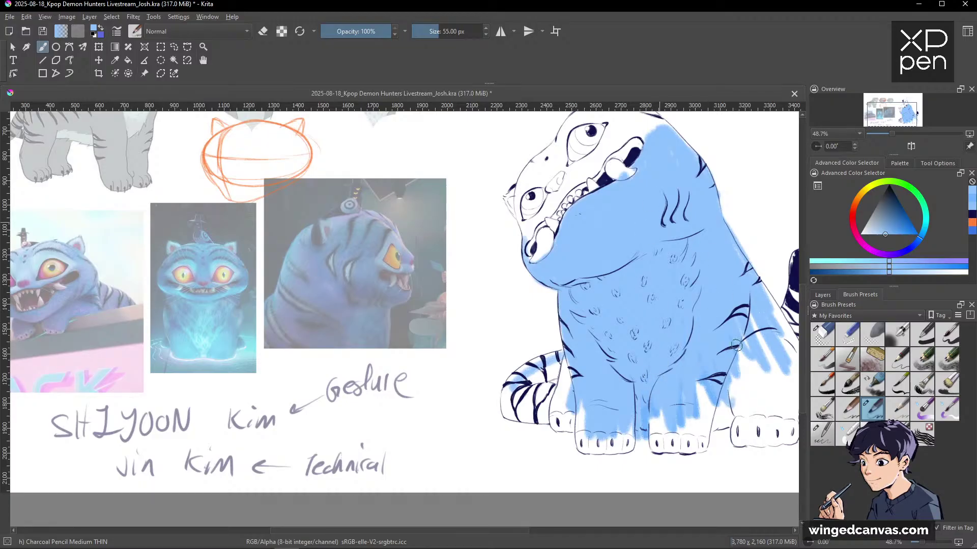
mouse_move(736, 346)
mouse_down()
mouse_move(748, 329)
mouse_move(655, 280)
mouse_move(656, 236)
mouse_move(683, 272)
mouse_move(655, 224)
mouse_move(761, 315)
mouse_move(748, 344)
mouse_move(756, 373)
mouse_move(773, 328)
mouse_up()
drag(756, 291, 716, 194)
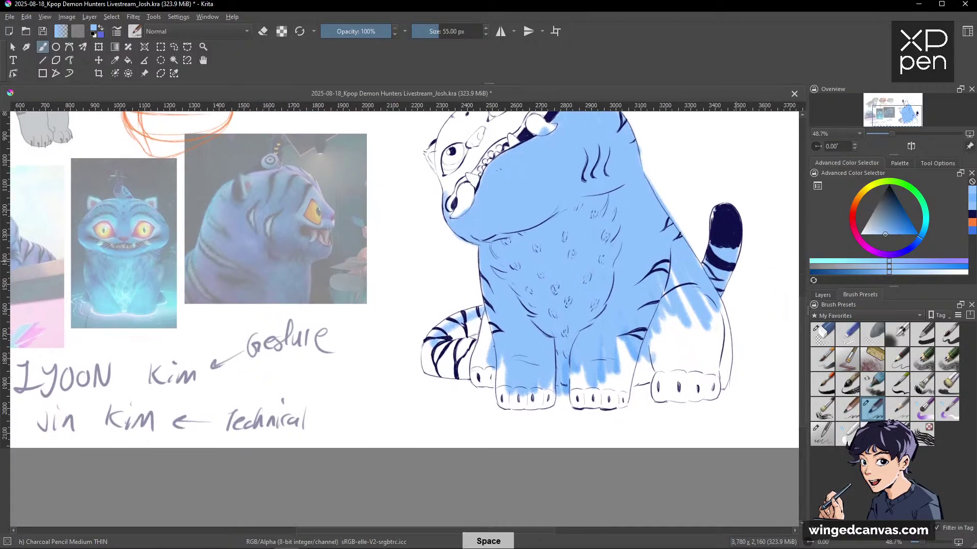
Fill the near hind leg, its paw and the area between it and the front leg with light blue.
mouse_move(709, 272)
mouse_down()
mouse_move(689, 321)
mouse_move(673, 299)
mouse_move(679, 356)
mouse_up()
drag(717, 297, 722, 389)
drag(705, 320, 701, 379)
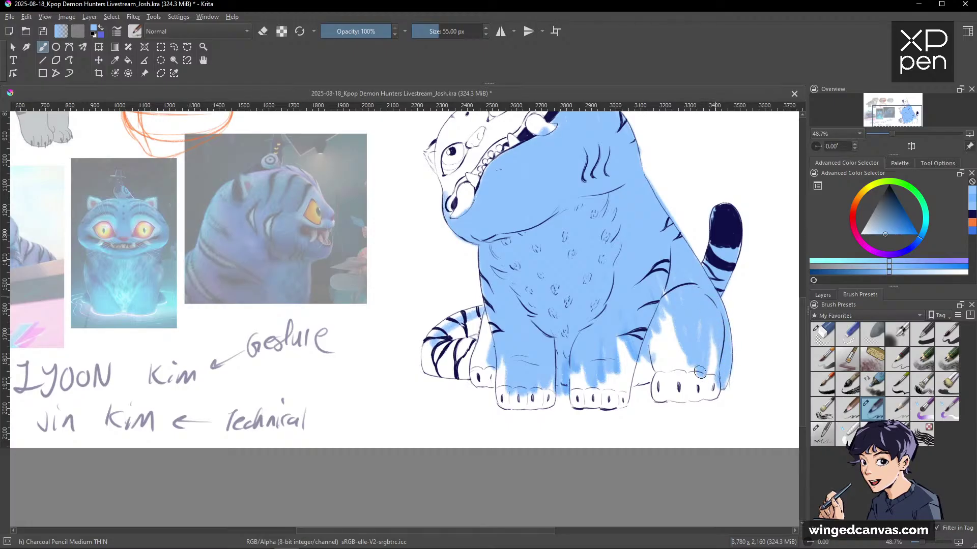
mouse_move(682, 305)
mouse_down()
mouse_move(675, 325)
mouse_move(711, 362)
mouse_up()
mouse_move(712, 318)
mouse_down()
mouse_move(726, 377)
mouse_move(716, 365)
mouse_move(660, 397)
mouse_move(717, 391)
mouse_up()
drag(656, 389, 697, 376)
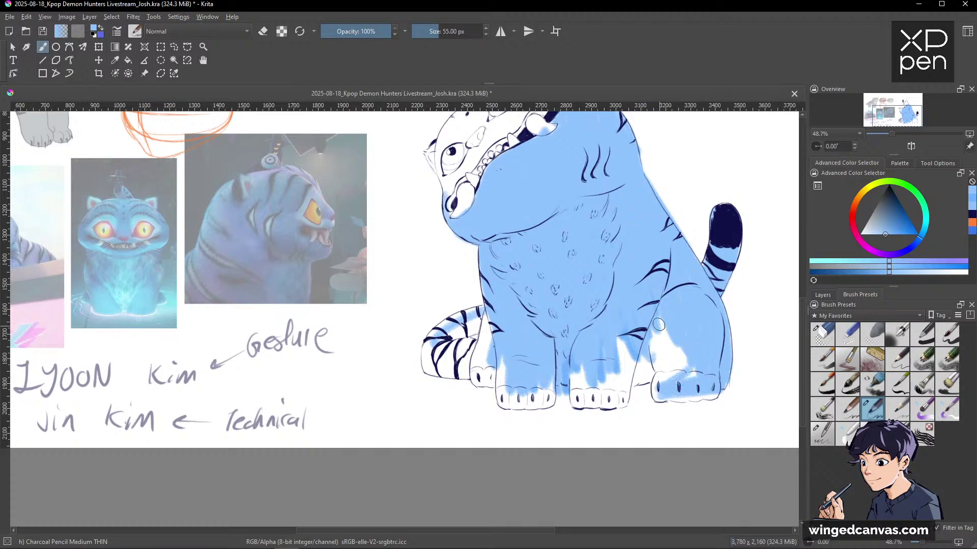
mouse_move(657, 321)
mouse_down()
mouse_move(676, 351)
mouse_move(670, 305)
mouse_up()
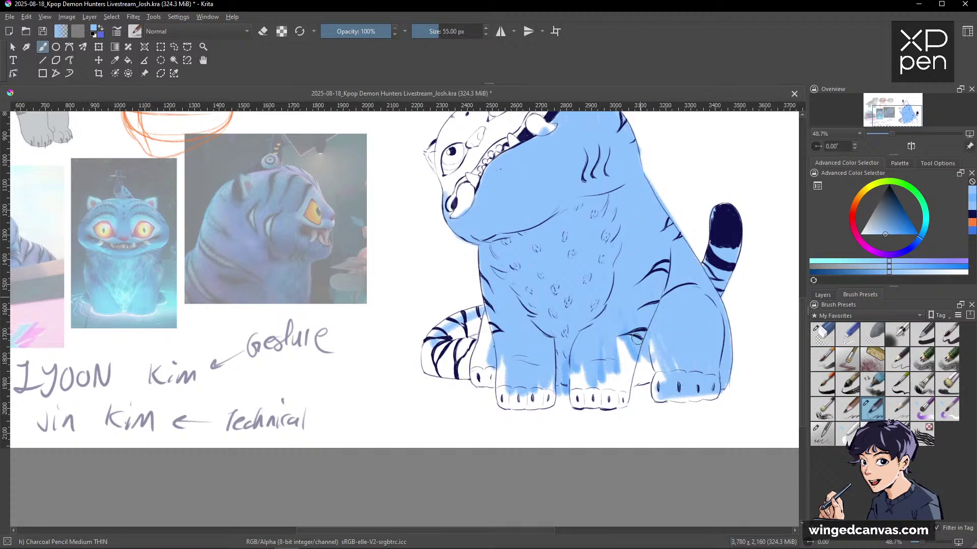
mouse_move(636, 334)
mouse_down()
mouse_move(616, 380)
mouse_move(656, 314)
mouse_move(649, 373)
mouse_move(638, 385)
mouse_move(656, 349)
mouse_up()
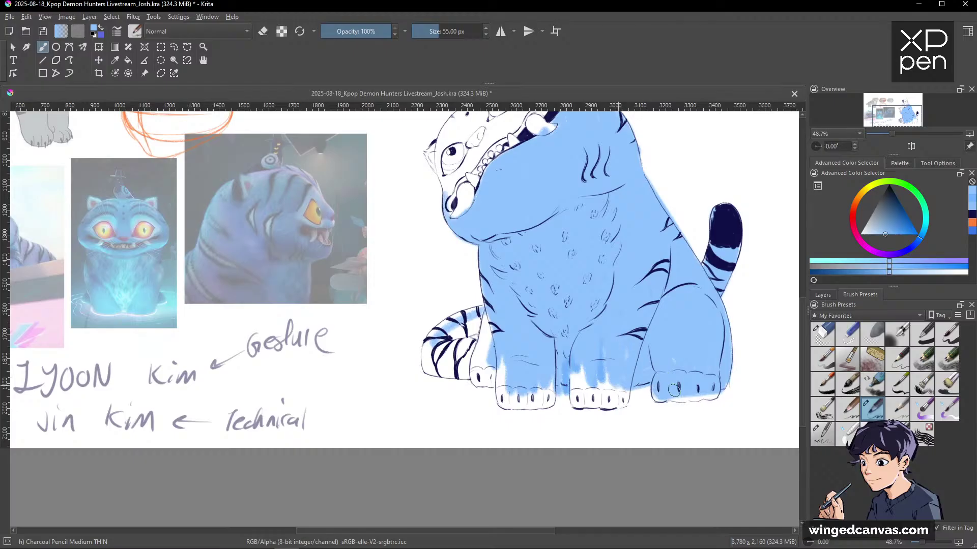
drag(655, 398, 719, 390)
Erase the blue spilling outside the outline along the tiger's upper back.
key(e)
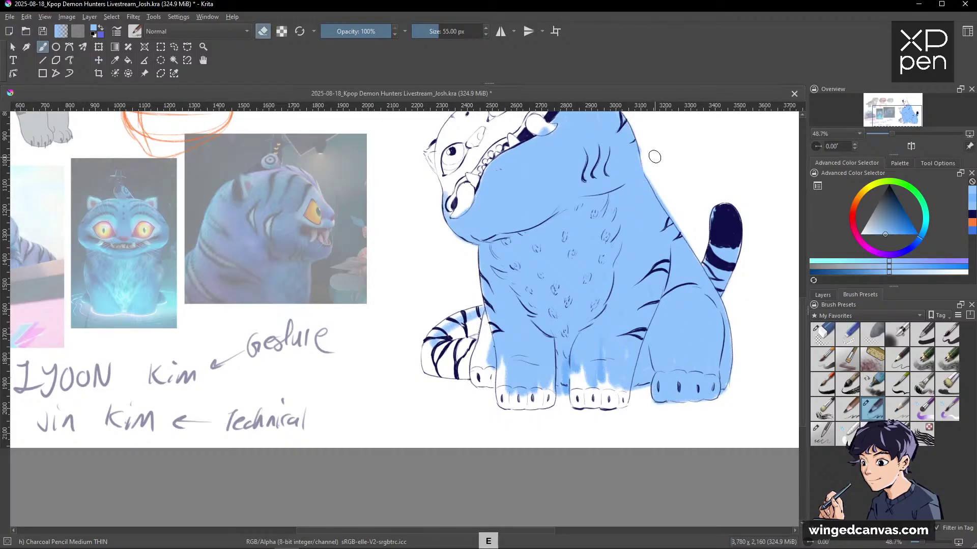
drag(647, 166, 683, 223)
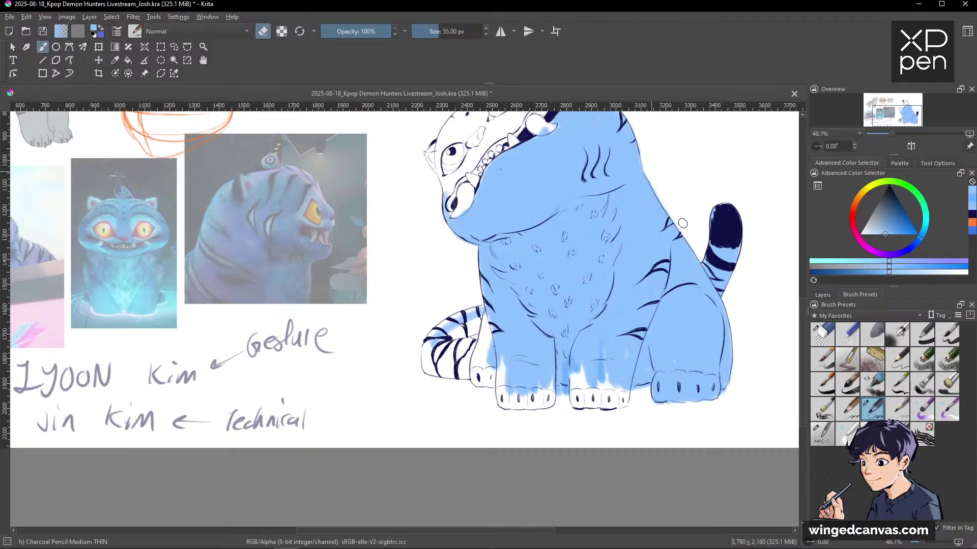
key(e)
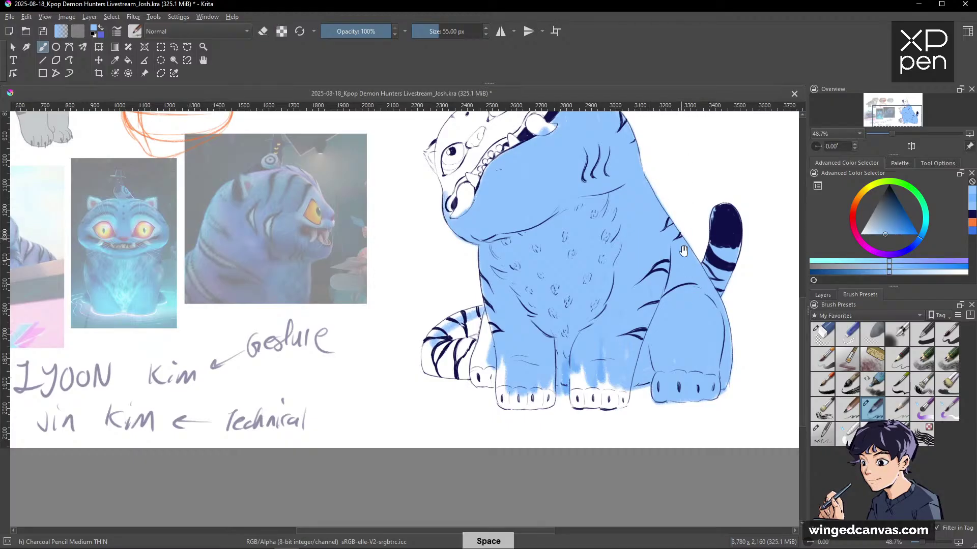
Fill the remaining white of the front leg and paw nearest the large hind paw with light blue.
drag(697, 265, 751, 281)
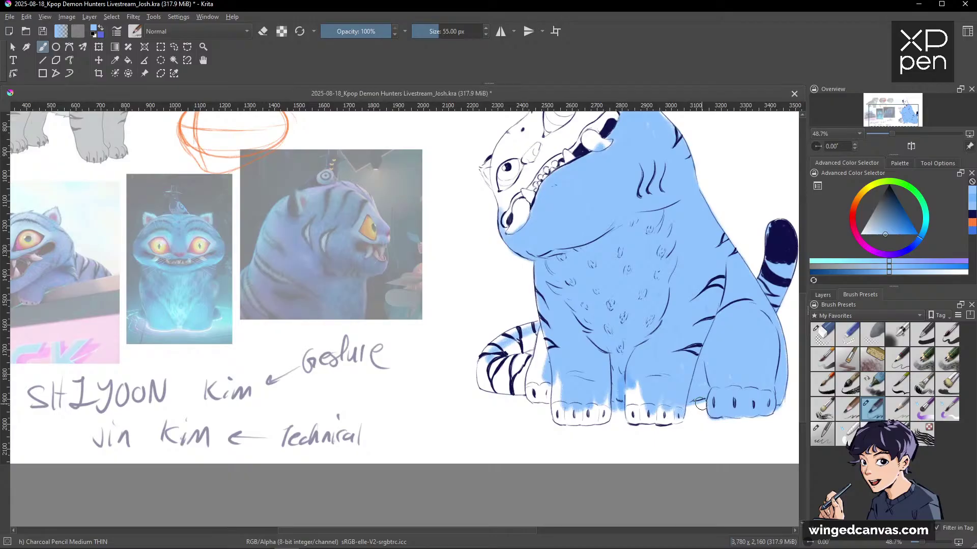
key(e)
key(e)
drag(655, 412, 626, 376)
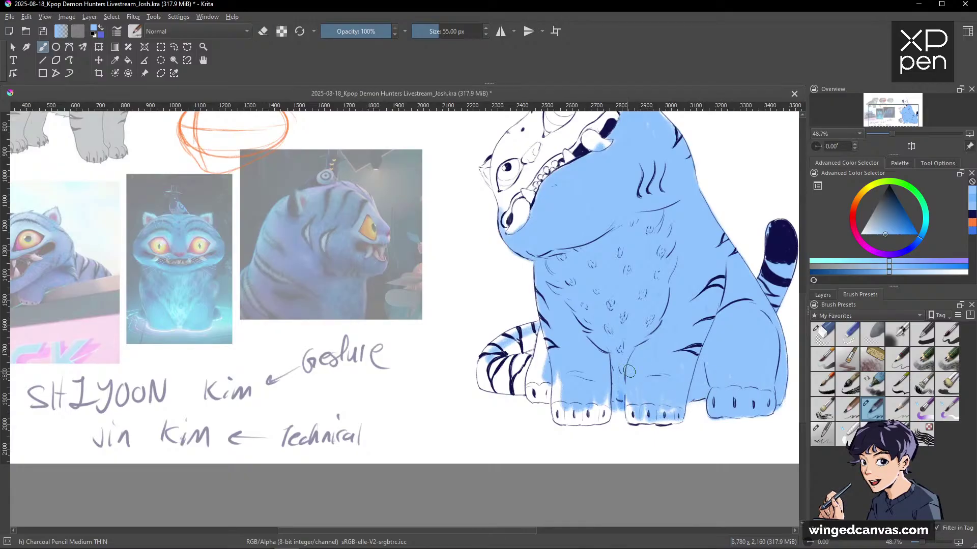
key(e)
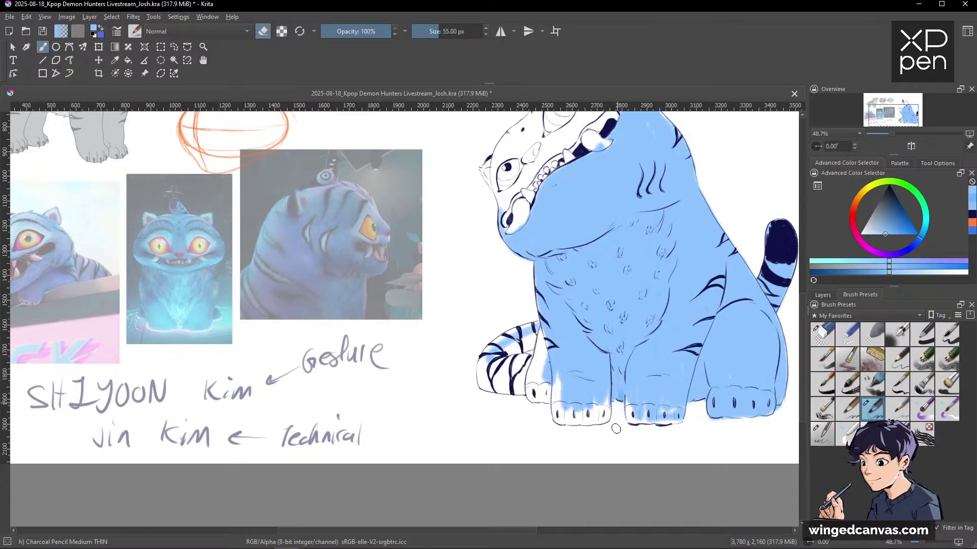
key(e)
mouse_move(631, 391)
mouse_down()
mouse_move(629, 417)
mouse_move(633, 385)
mouse_move(638, 405)
mouse_move(666, 380)
mouse_move(647, 423)
mouse_move(676, 403)
mouse_up()
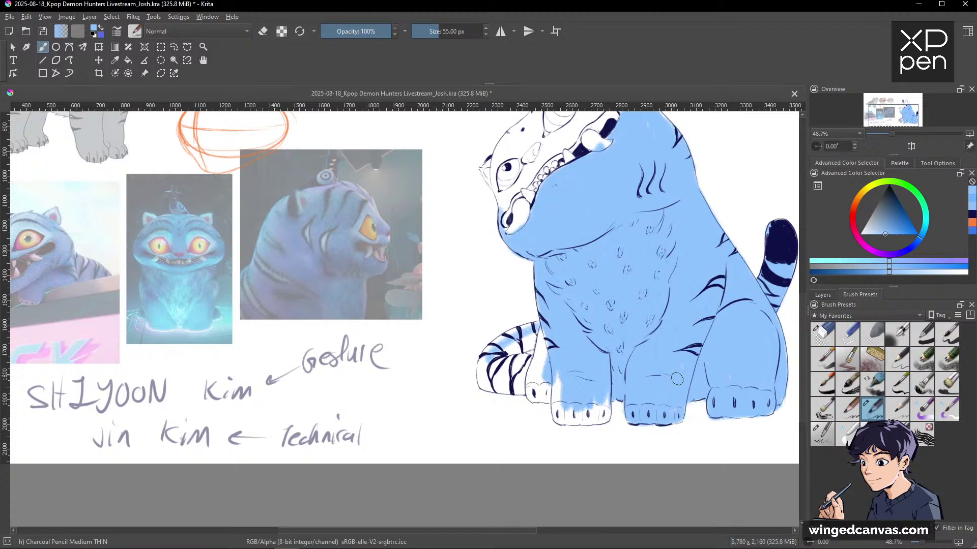
Erase the blue from the large fang and fill the other front leg and paw with light blue.
key(e)
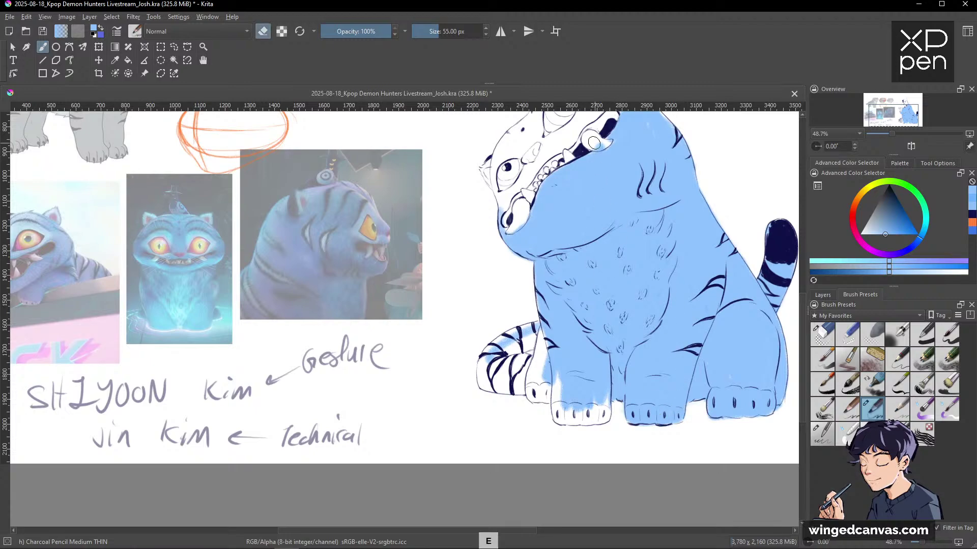
key(e)
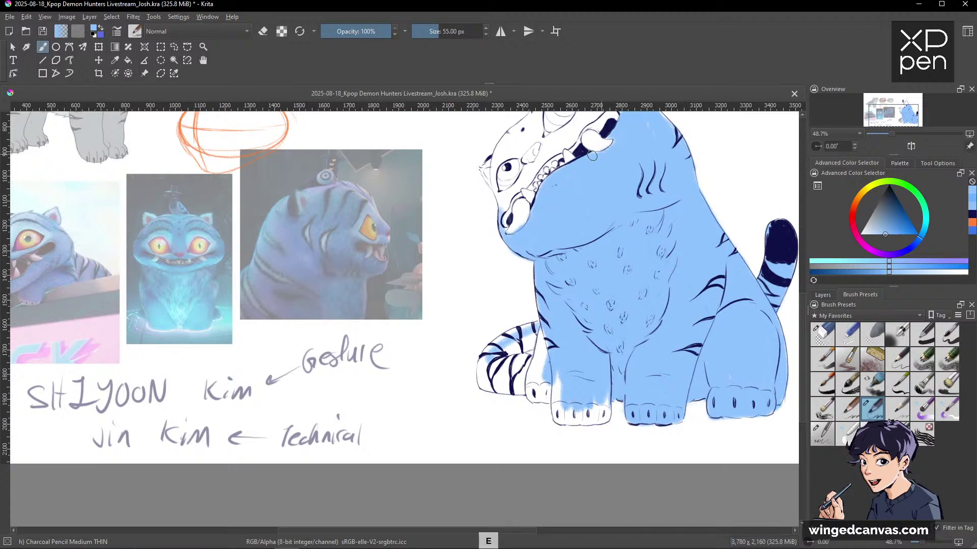
mouse_move(564, 410)
mouse_down()
mouse_move(555, 391)
mouse_move(560, 415)
mouse_move(608, 376)
mouse_move(580, 420)
mouse_move(591, 413)
mouse_up()
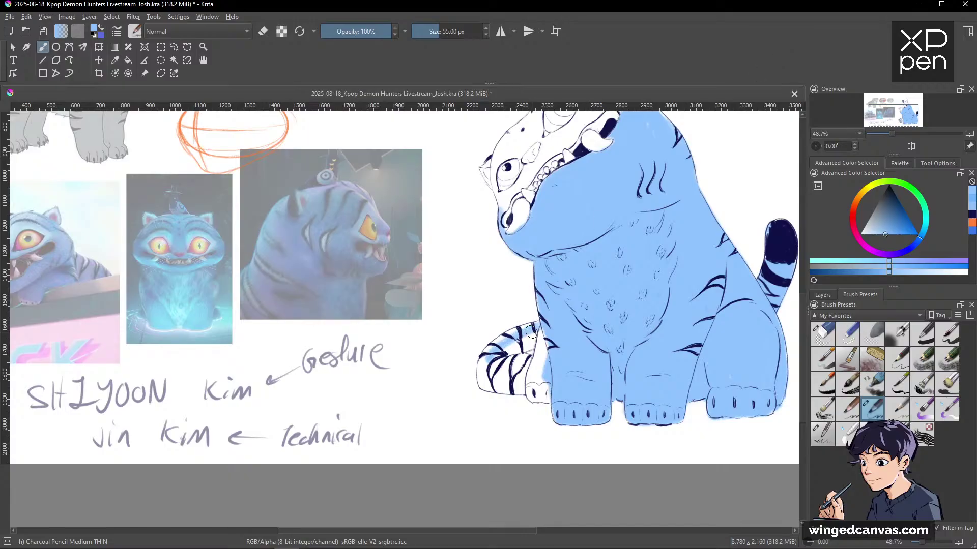
Fill the striped curled tail section and the small far hind leg and paw with light blue.
mouse_move(531, 328)
mouse_down()
mouse_move(488, 361)
mouse_move(511, 344)
mouse_up()
mouse_move(521, 323)
mouse_down()
mouse_move(539, 332)
mouse_move(542, 386)
mouse_up()
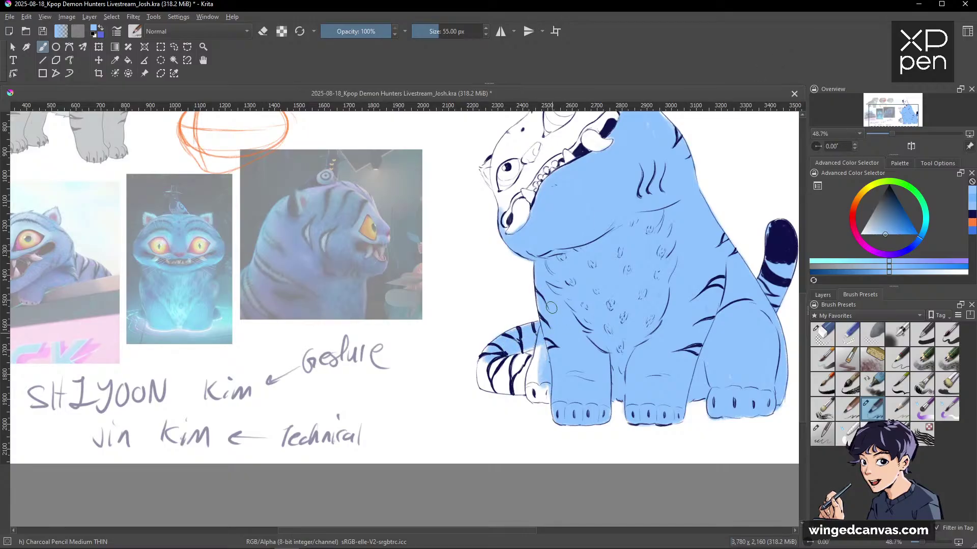
mouse_move(553, 314)
mouse_down()
mouse_move(535, 365)
mouse_move(554, 331)
mouse_up()
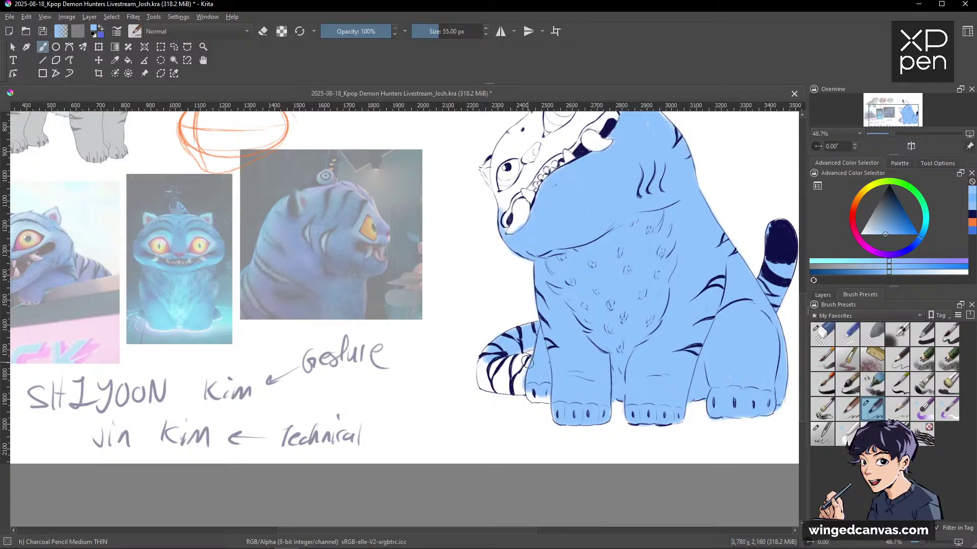
mouse_move(526, 362)
mouse_down()
mouse_move(507, 357)
mouse_move(535, 360)
mouse_move(494, 355)
mouse_move(481, 366)
mouse_move(534, 379)
mouse_move(492, 366)
mouse_move(491, 384)
mouse_move(511, 378)
mouse_up()
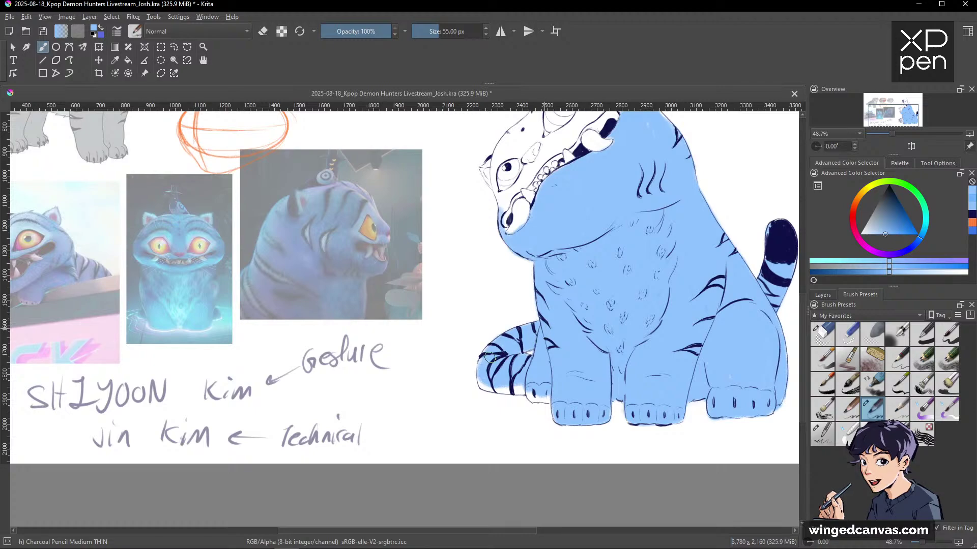
mouse_move(489, 358)
mouse_down()
mouse_move(482, 385)
mouse_move(503, 389)
mouse_up()
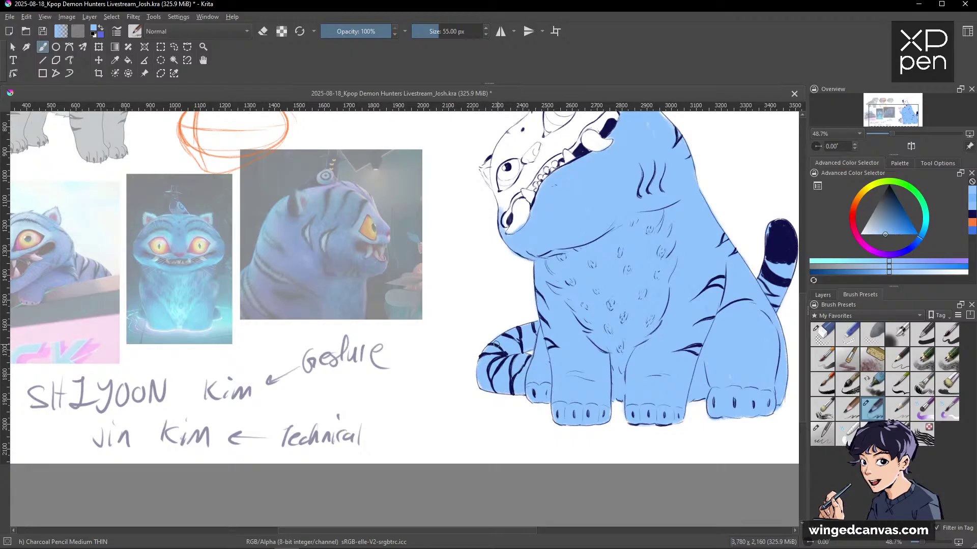
Start painting light blue on the tiger's face, from the forehead below the ear down beside the eye.
drag(775, 348, 747, 436)
mouse_move(585, 175)
mouse_down()
mouse_move(632, 216)
mouse_move(589, 181)
mouse_move(628, 227)
mouse_move(580, 190)
mouse_move(571, 158)
mouse_move(601, 175)
mouse_move(585, 224)
mouse_move(599, 206)
mouse_move(585, 183)
mouse_move(590, 200)
mouse_move(548, 229)
mouse_up()
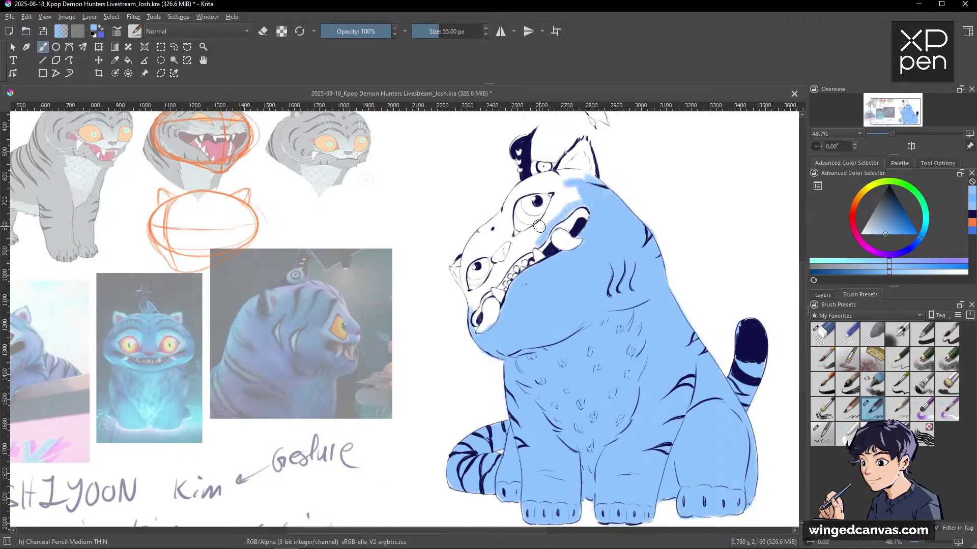
key(minus)
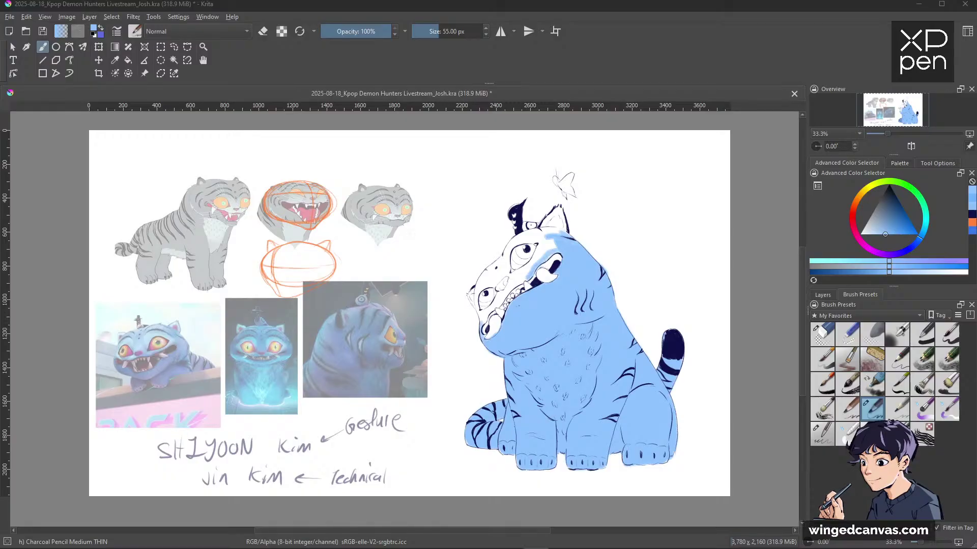
Bring up the Illustrated Alphabet painting in the image viewer, narrow its window, examine the artwork and return to the tiger drawing.
drag(0, 131, 263, 89)
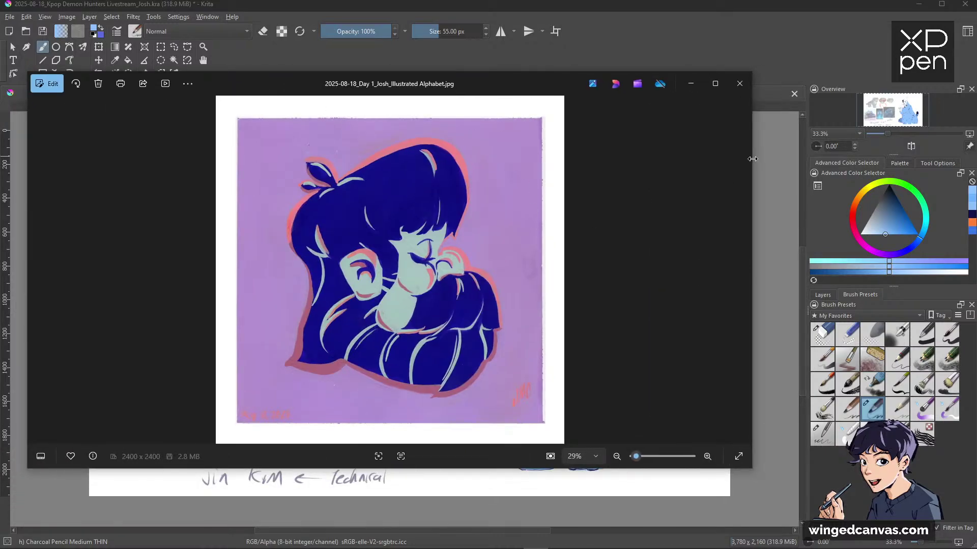
drag(751, 167, 405, 182)
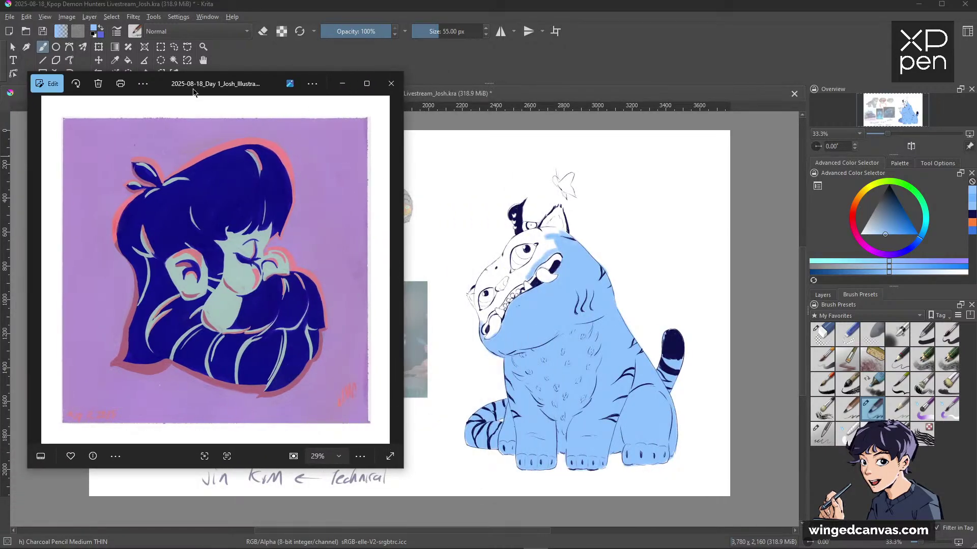
drag(198, 91, 529, 107)
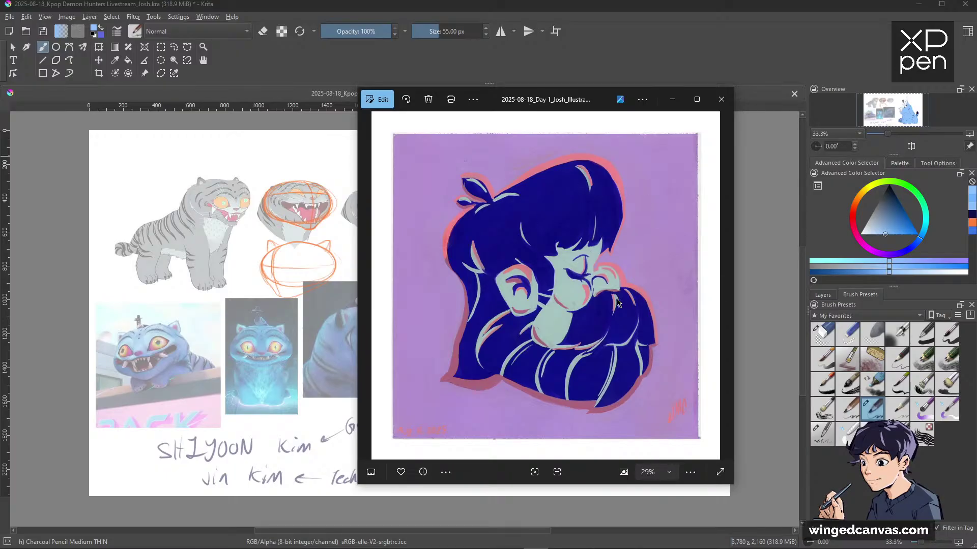
scroll(615, 291, up, 2)
scroll(636, 288, down, 2)
drag(575, 106, 0, 102)
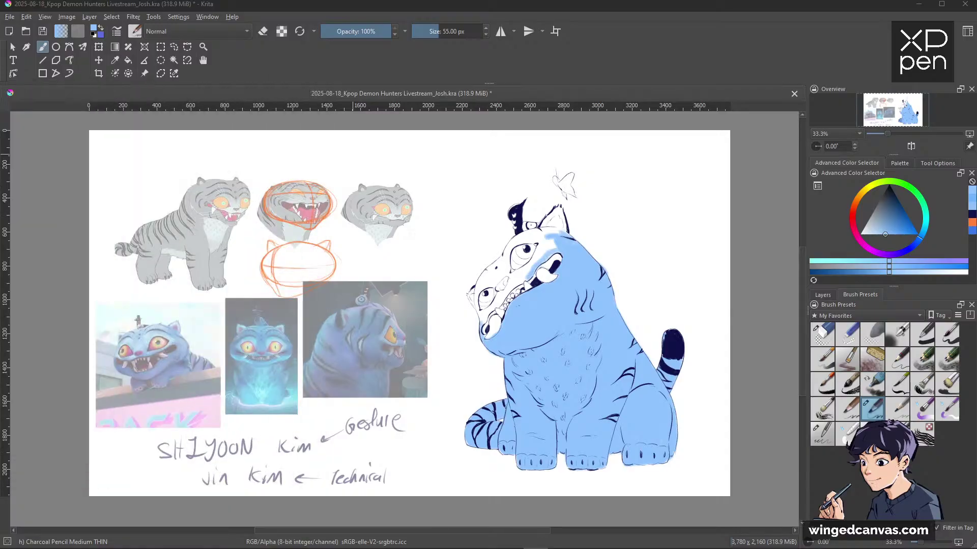
key(alt+Tab)
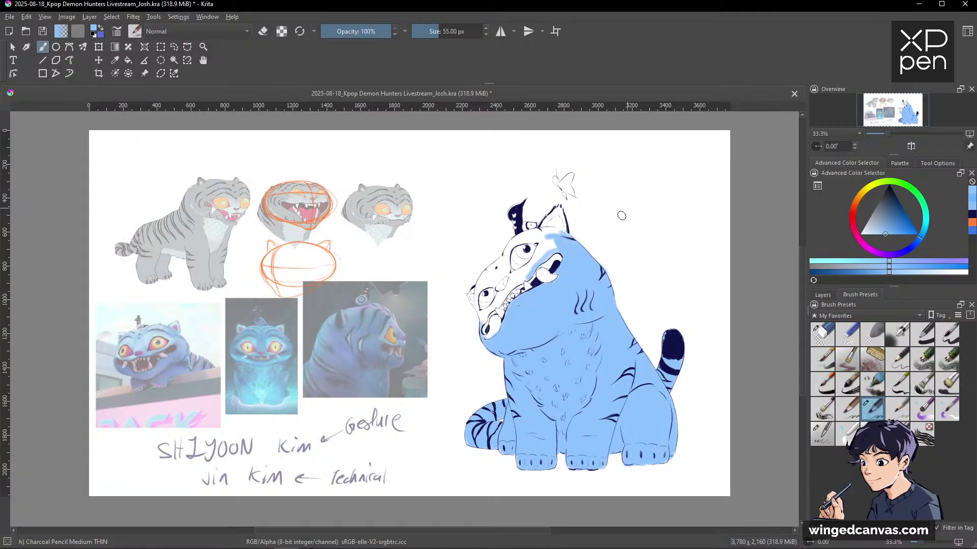
Fill the rest of the tiger's face and the outer ear with light blue at 44 px, leaving the eyes, nose and mouth unpainted.
mouse_move(622, 216)
mouse_down()
mouse_move(720, 253)
mouse_move(627, 260)
mouse_move(563, 328)
mouse_move(598, 281)
mouse_move(582, 299)
mouse_move(592, 275)
mouse_move(658, 229)
mouse_move(610, 281)
mouse_move(681, 211)
mouse_move(648, 212)
mouse_up()
key(bracketleft)
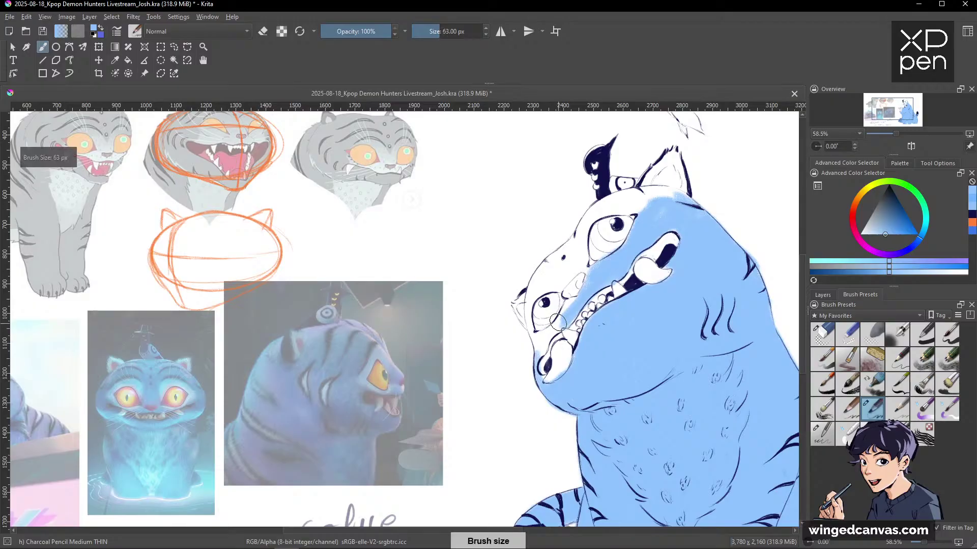
key(bracketleft)
mouse_move(555, 282)
mouse_down()
mouse_move(579, 243)
mouse_move(536, 289)
mouse_move(540, 276)
mouse_move(559, 261)
mouse_move(534, 336)
mouse_move(531, 318)
mouse_move(549, 351)
mouse_move(556, 323)
mouse_move(542, 379)
mouse_move(560, 324)
mouse_move(522, 326)
mouse_move(524, 305)
mouse_move(574, 267)
mouse_move(582, 239)
mouse_move(583, 259)
mouse_move(591, 218)
mouse_move(656, 196)
mouse_move(611, 213)
mouse_move(647, 214)
mouse_move(683, 198)
mouse_up()
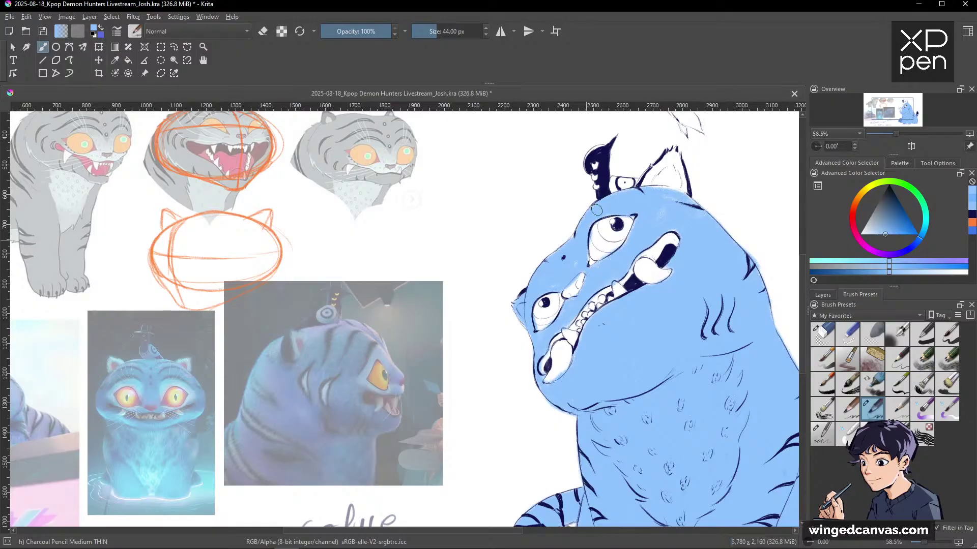
mouse_move(554, 285)
mouse_down()
mouse_move(559, 305)
mouse_move(581, 192)
mouse_move(577, 206)
mouse_move(570, 196)
mouse_move(600, 173)
mouse_move(621, 224)
mouse_move(610, 204)
mouse_up()
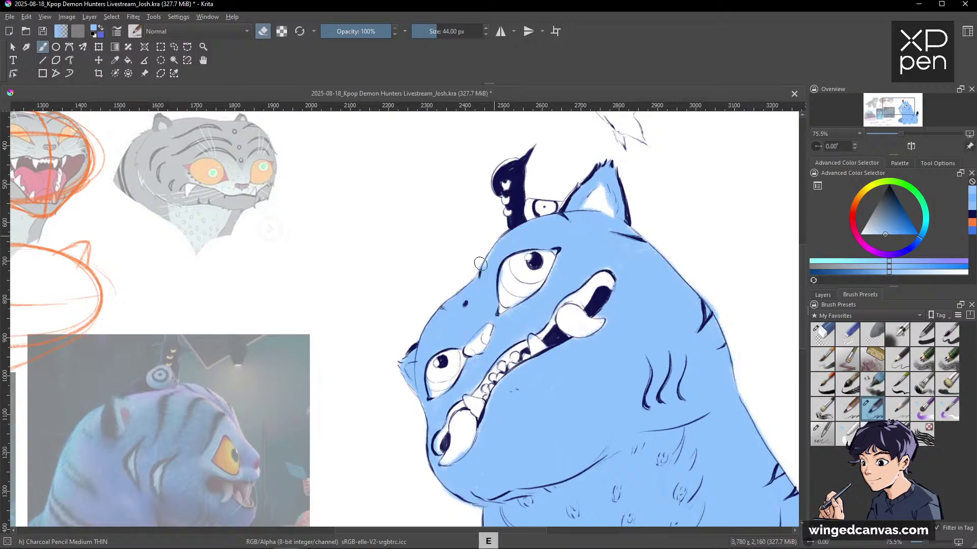
Reduce the brush to 24 px and alternately paint and erase light blue to clean the edges around the eyes, nose and ears.
key(bracketleft)
key(bracketleft)
key(bracketleft)
key(bracketleft)
key(bracketleft)
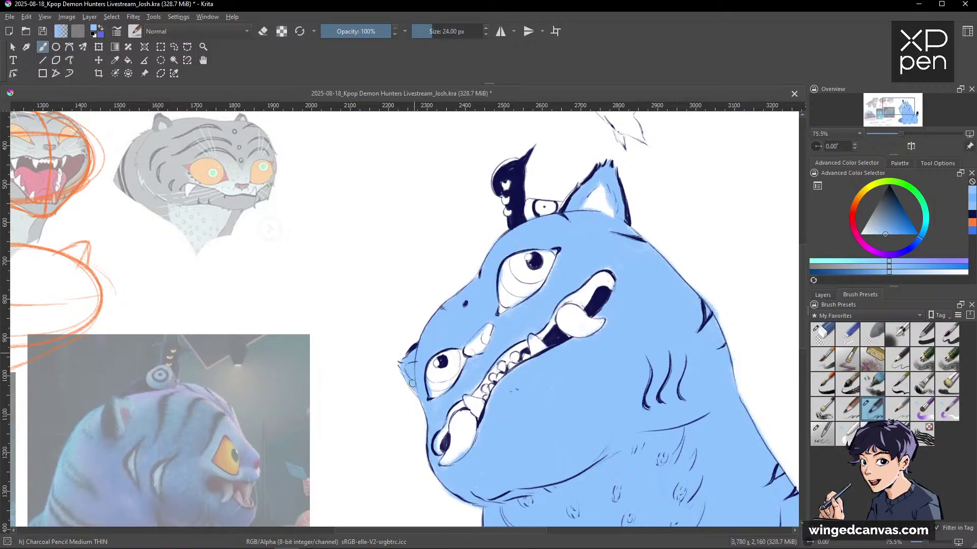
key(e)
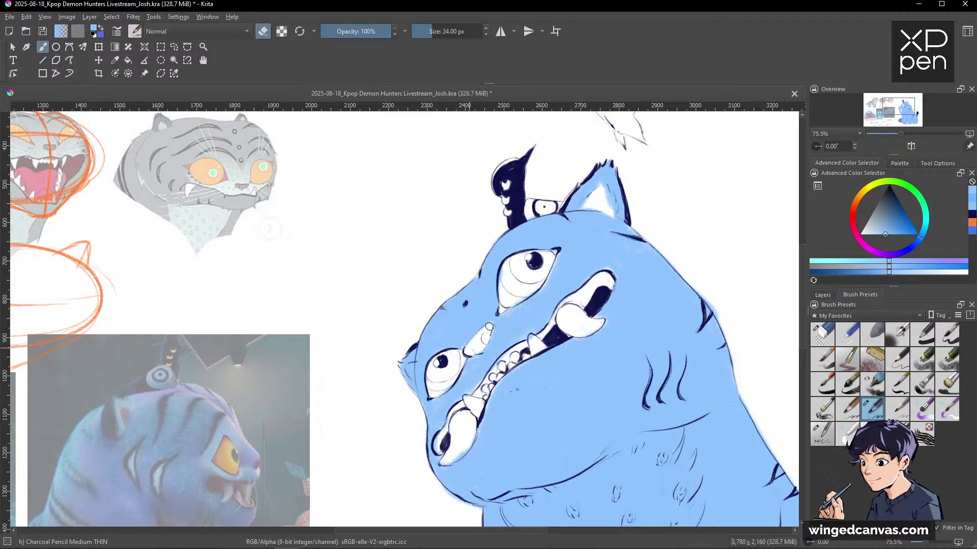
key(e)
key(e)
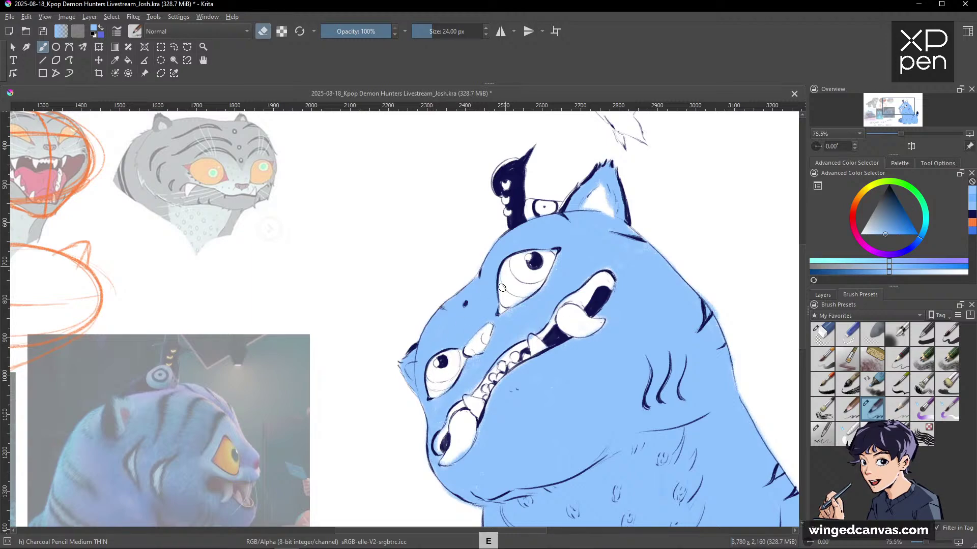
key(e)
key(e)
key(e)
key(e)
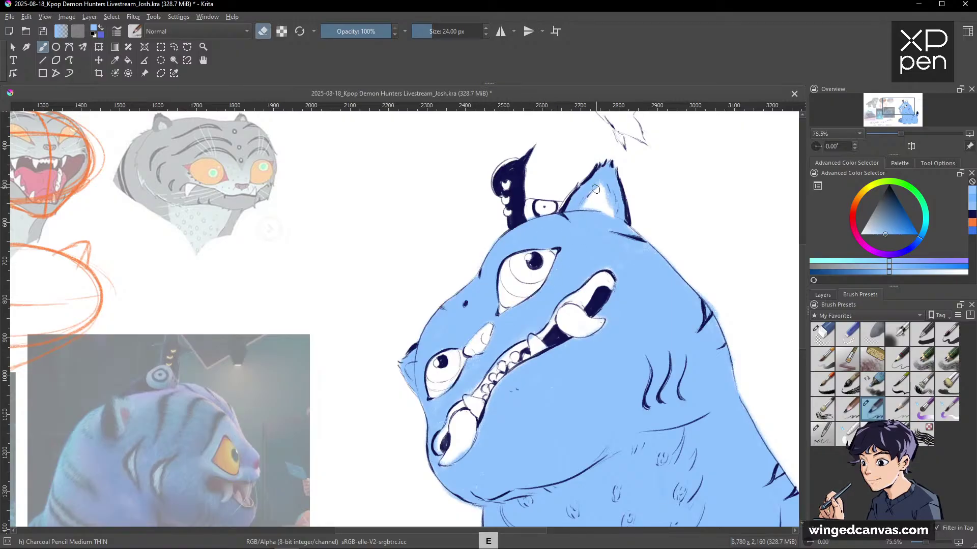
Refine the light blue around the teeth, fangs and mouth corners, erasing overspill and filling the small gaps.
drag(702, 241, 694, 190)
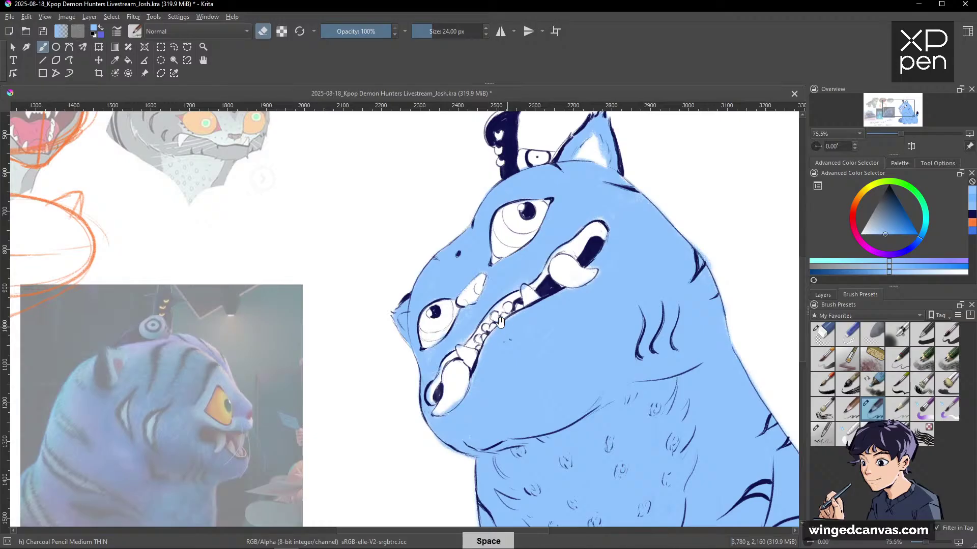
key(e)
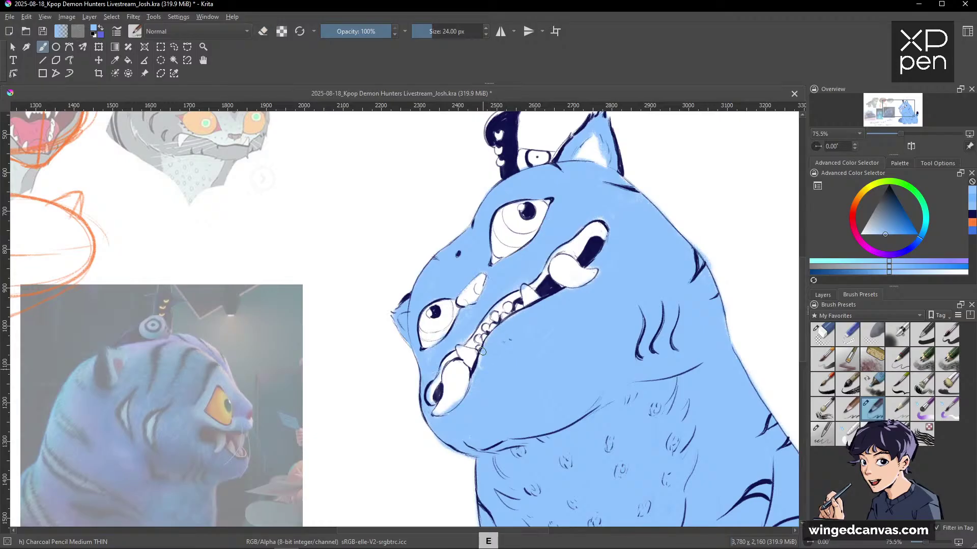
key(e)
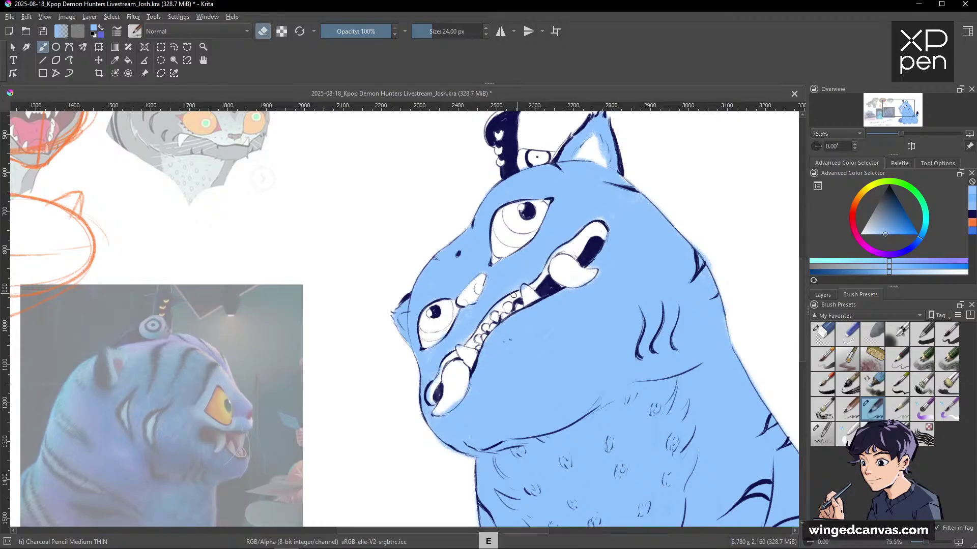
key(e)
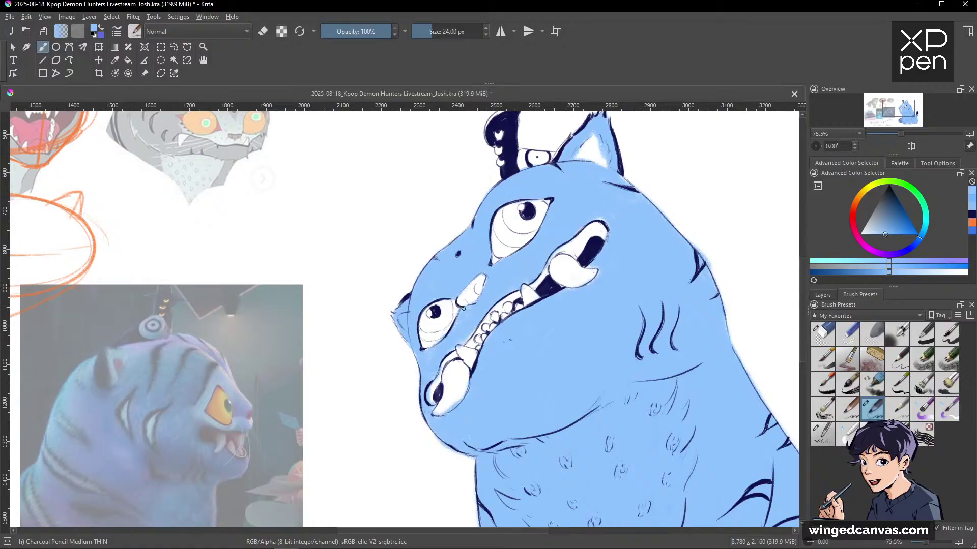
key(e)
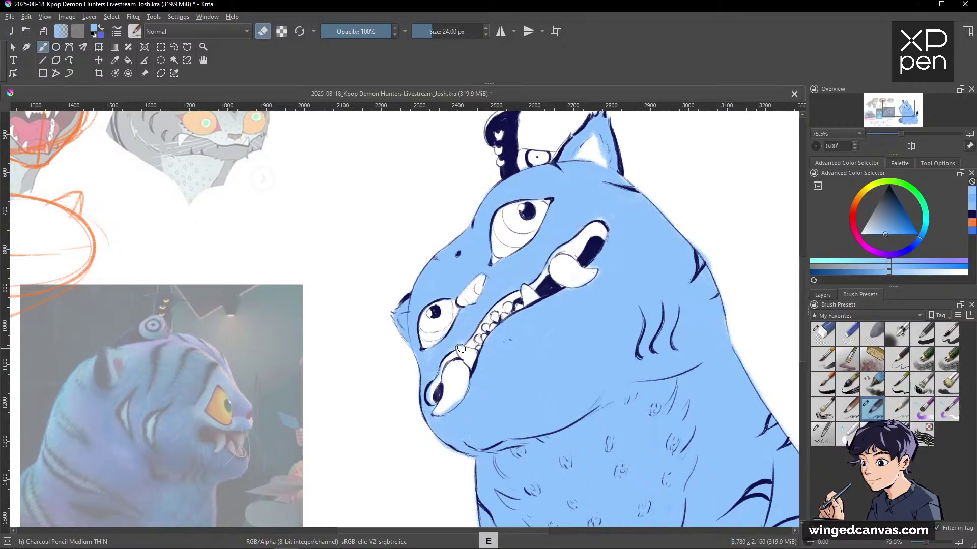
key(e)
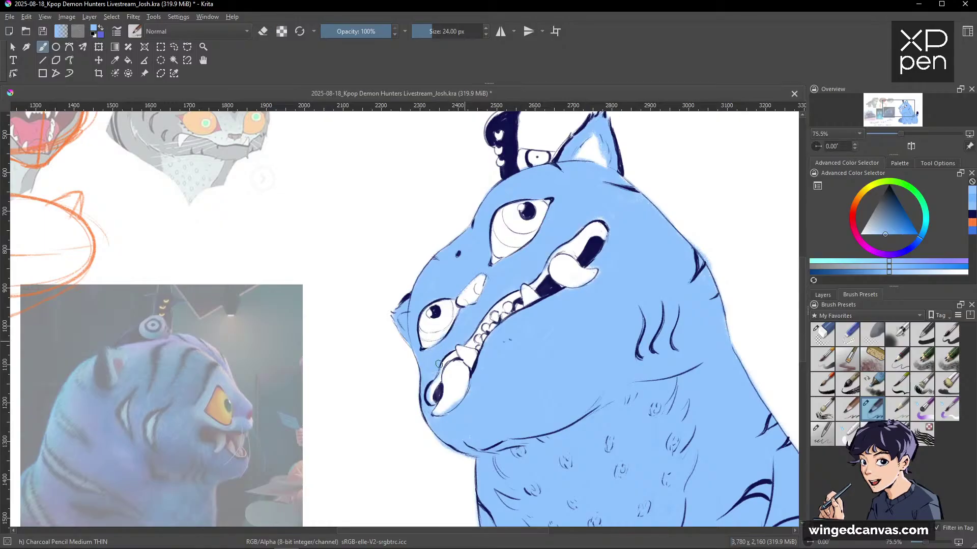
key(e)
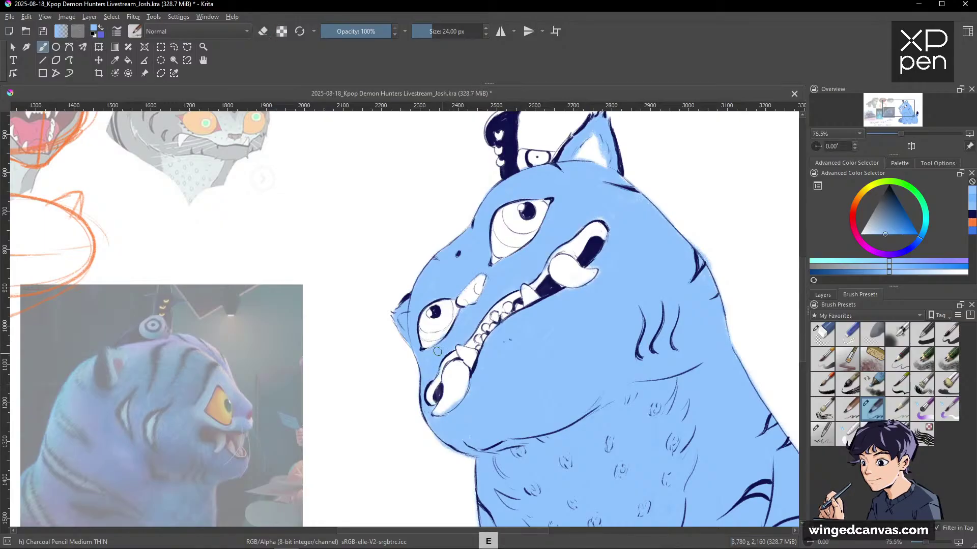
key(e)
key(e)
key(space)
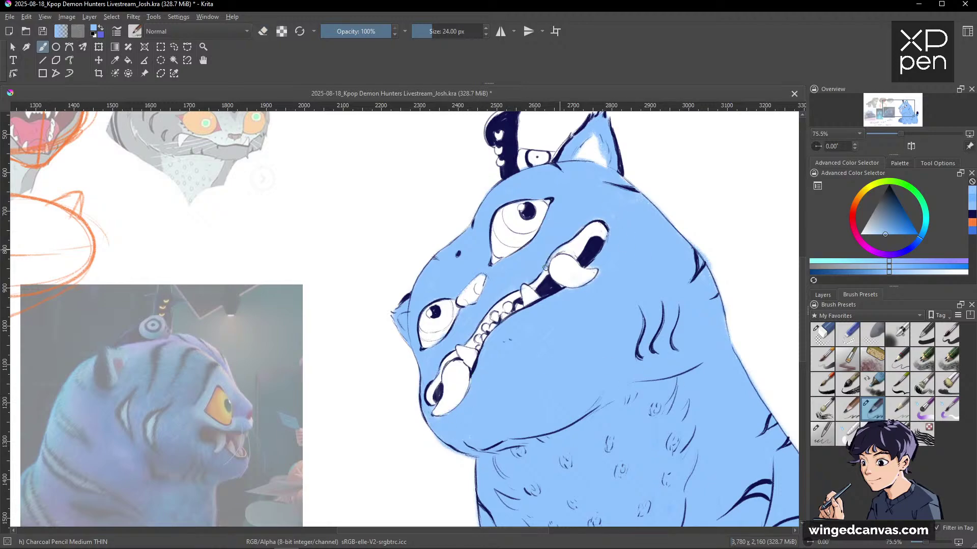
key(e)
key(e)
drag(681, 294, 619, 268)
Try Paint Layer 5 at 53% opacity to judge the whole figure, and restore its opacity to 100%.
scroll(620, 268, down, 3)
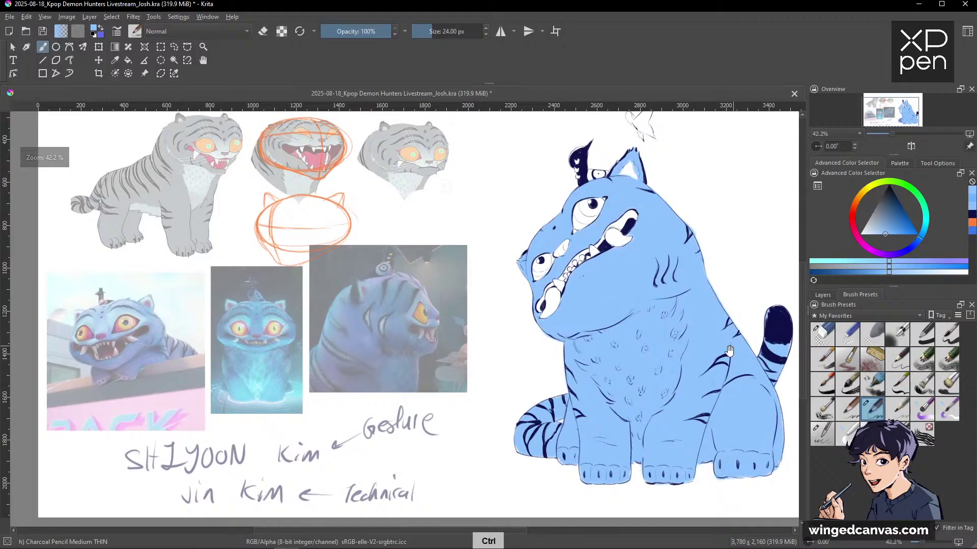
key(space)
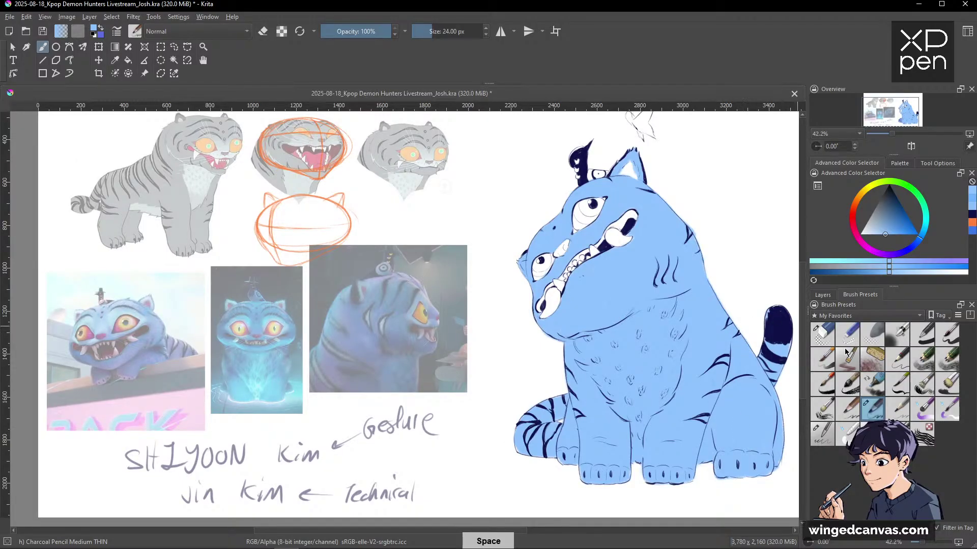
click(830, 296)
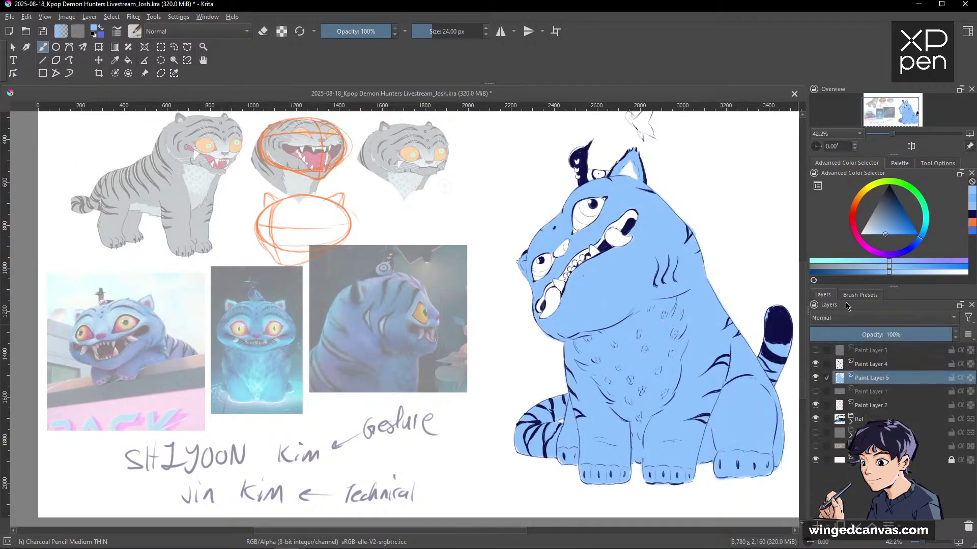
click(887, 334)
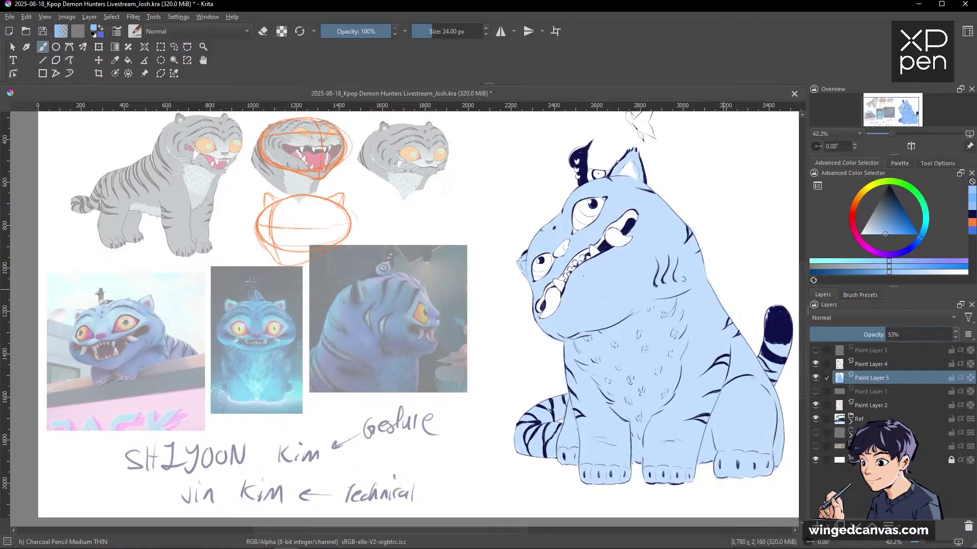
scroll(683, 279, down, 2)
scroll(683, 280, up, 1)
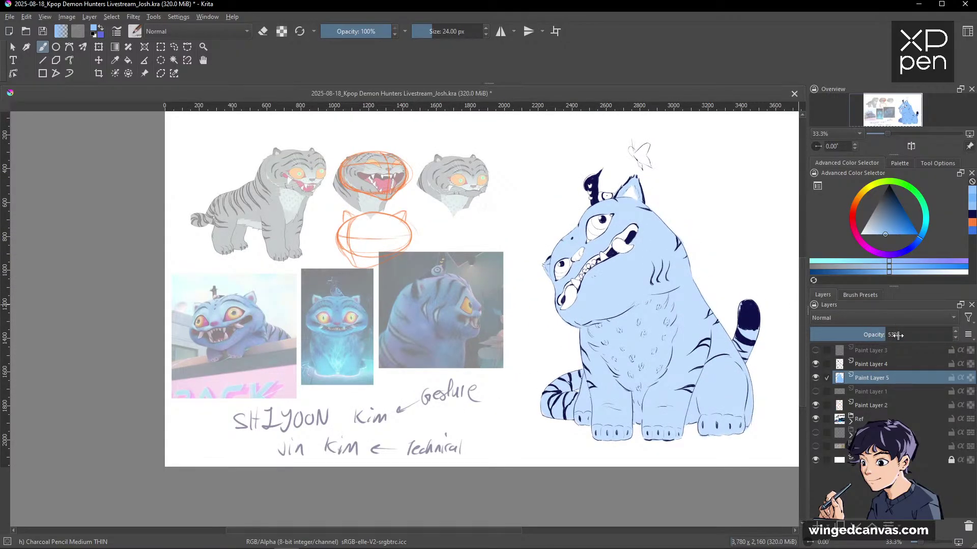
drag(897, 335, 970, 344)
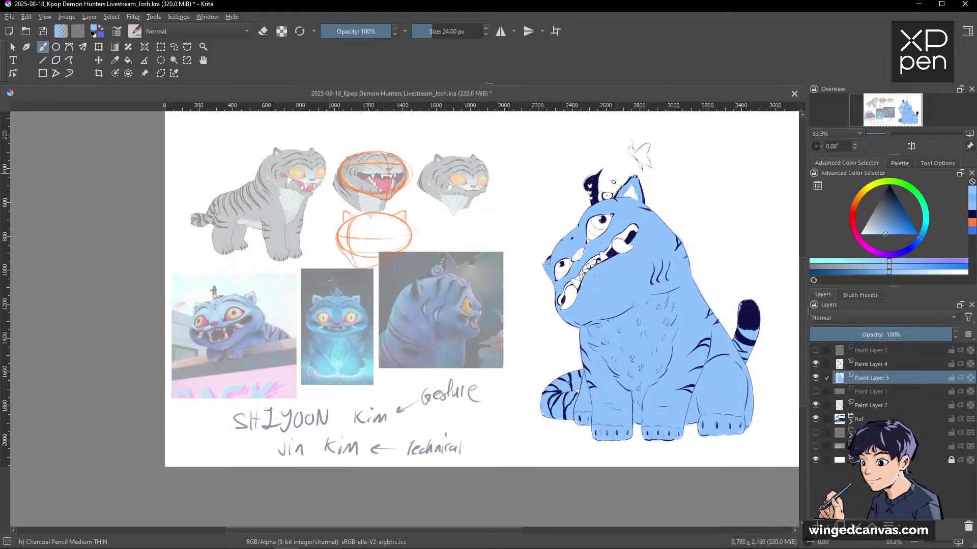
Paint light blue inside the ear and over the dark ornament and eye shape on the head at 30 px, erasing the overspill.
mouse_move(602, 252)
mouse_down()
mouse_move(647, 183)
mouse_move(667, 263)
mouse_move(653, 244)
mouse_move(655, 284)
mouse_up()
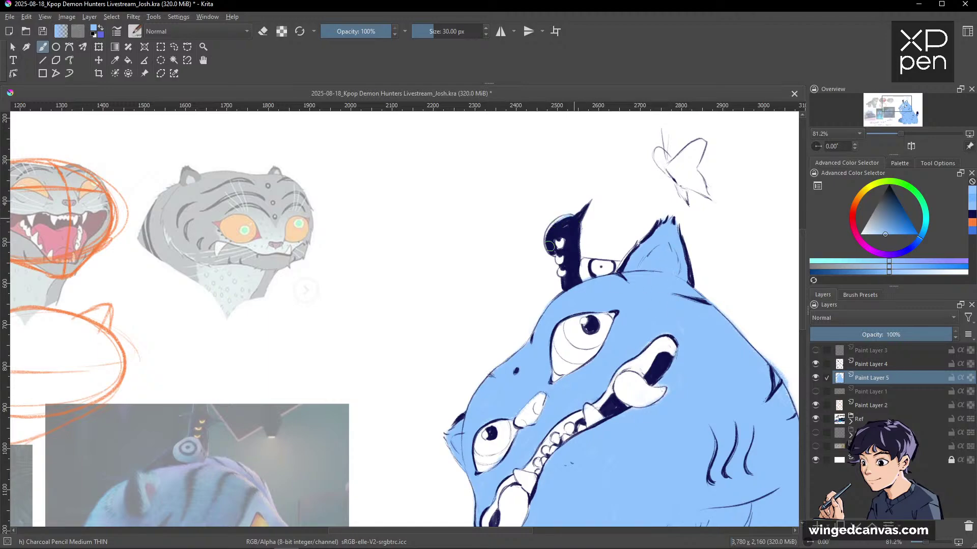
drag(550, 246, 558, 224)
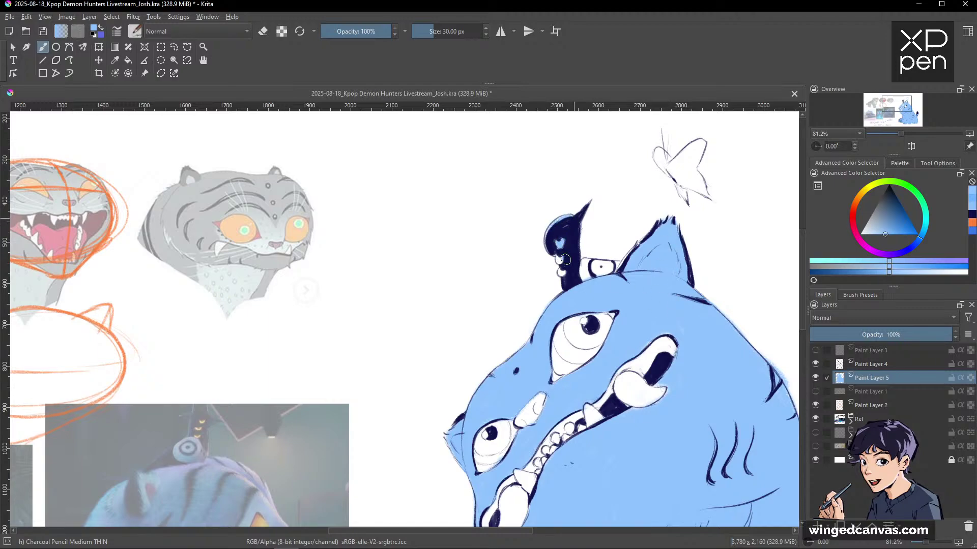
mouse_move(560, 261)
mouse_down()
mouse_move(561, 240)
mouse_move(562, 273)
mouse_move(565, 227)
mouse_move(590, 231)
mouse_up()
mouse_move(580, 280)
mouse_down()
mouse_move(632, 277)
mouse_move(572, 262)
mouse_move(632, 266)
mouse_move(598, 266)
mouse_move(686, 318)
mouse_move(586, 219)
mouse_up()
key(space)
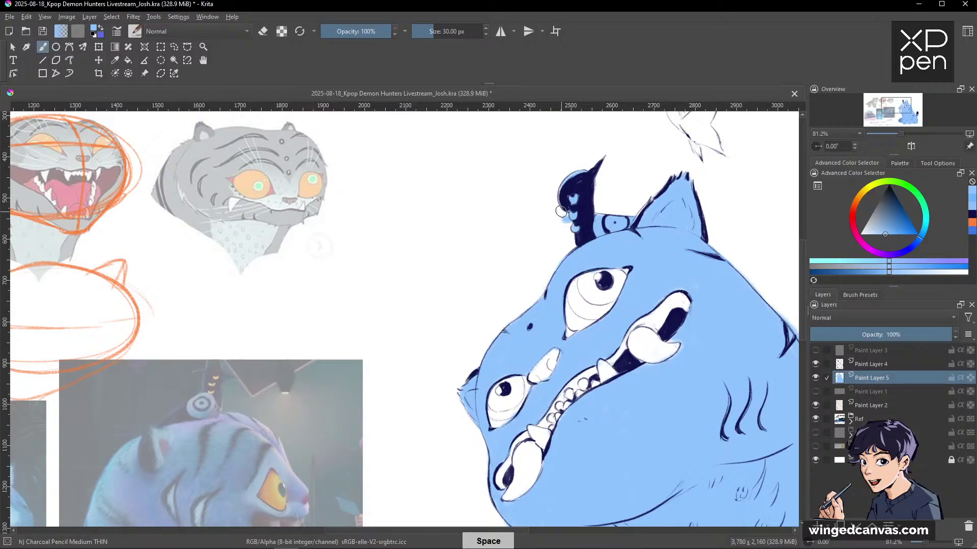
key(e)
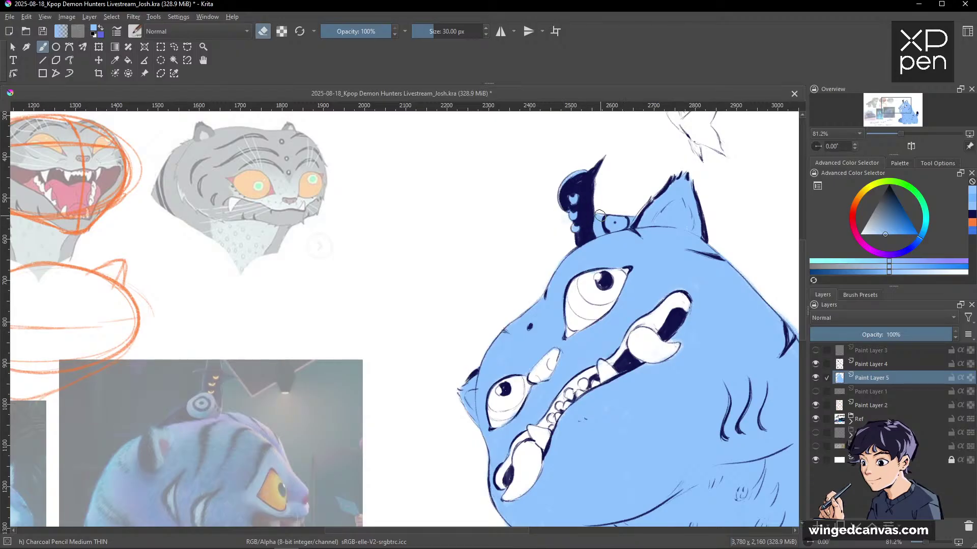
key(e)
key(space)
Enlarge the brush to 35 px and cover both eyes, the nose, teeth and fangs with light blue.
drag(695, 230, 702, 173)
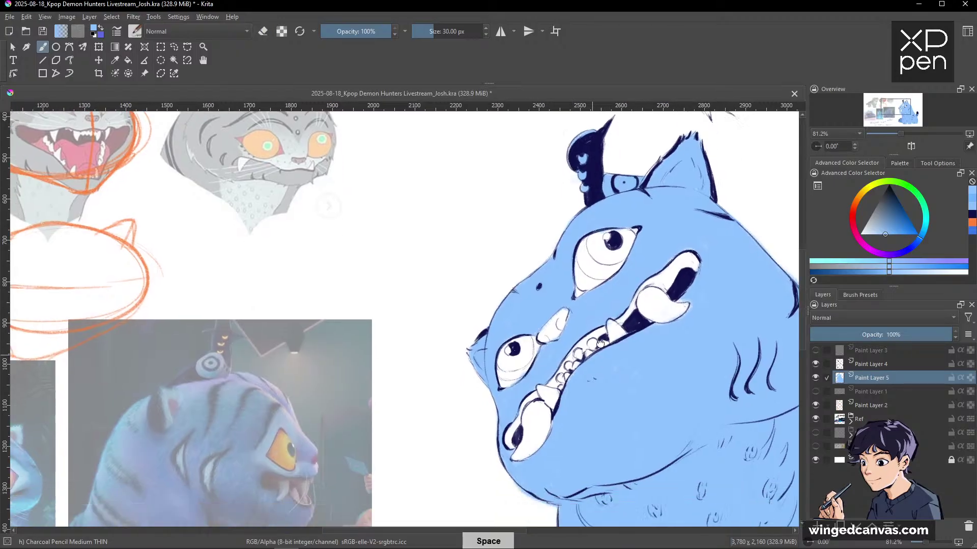
key(bracketright)
mouse_move(578, 284)
mouse_down()
mouse_move(545, 344)
mouse_move(553, 294)
mouse_move(532, 309)
mouse_move(512, 377)
mouse_move(506, 312)
mouse_move(487, 357)
mouse_move(479, 340)
mouse_move(539, 362)
mouse_move(538, 415)
mouse_move(577, 325)
mouse_move(522, 443)
mouse_move(532, 401)
mouse_move(524, 376)
mouse_move(504, 427)
mouse_up()
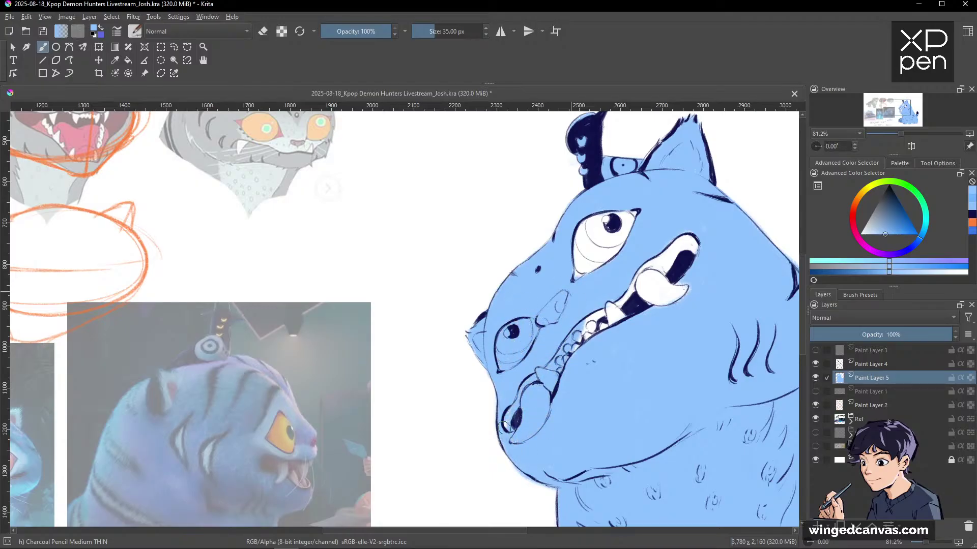
mouse_move(544, 373)
mouse_down()
mouse_move(662, 275)
mouse_move(656, 300)
mouse_move(656, 284)
mouse_up()
mouse_move(585, 267)
mouse_down()
mouse_move(626, 224)
mouse_move(601, 251)
mouse_move(618, 209)
mouse_up()
drag(585, 249, 588, 218)
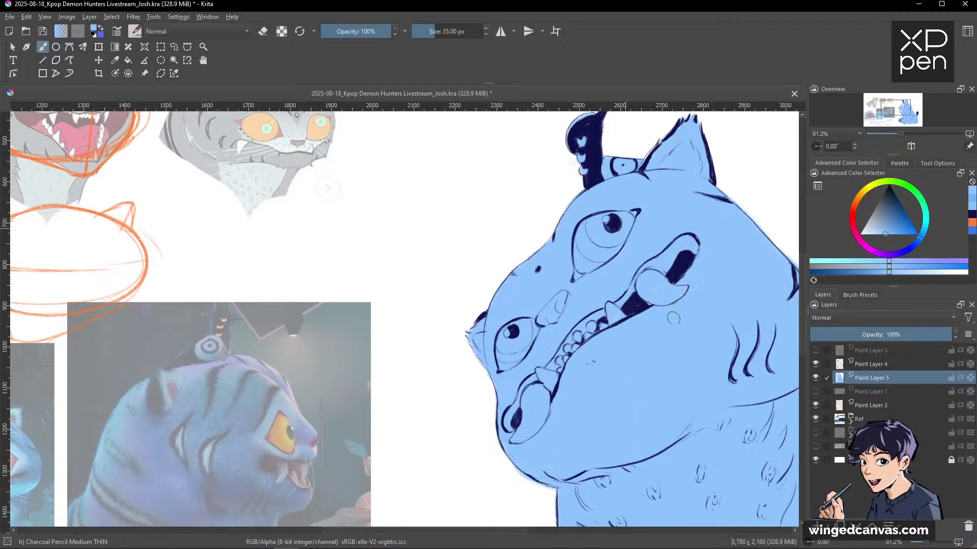
drag(727, 238, 619, 223)
Tidy the light blue along the front legs and paws, erasing the overspill beneath them.
drag(507, 361, 552, 361)
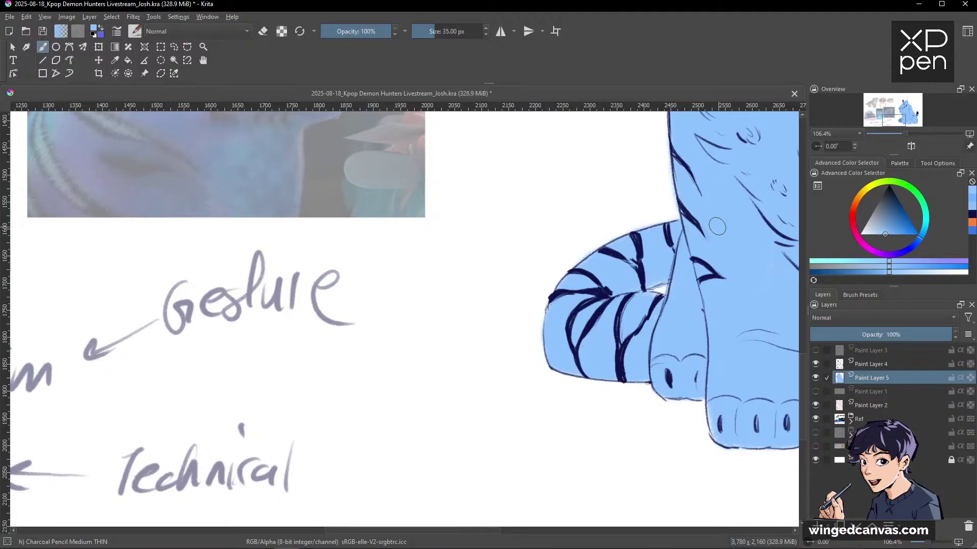
drag(743, 396, 532, 358)
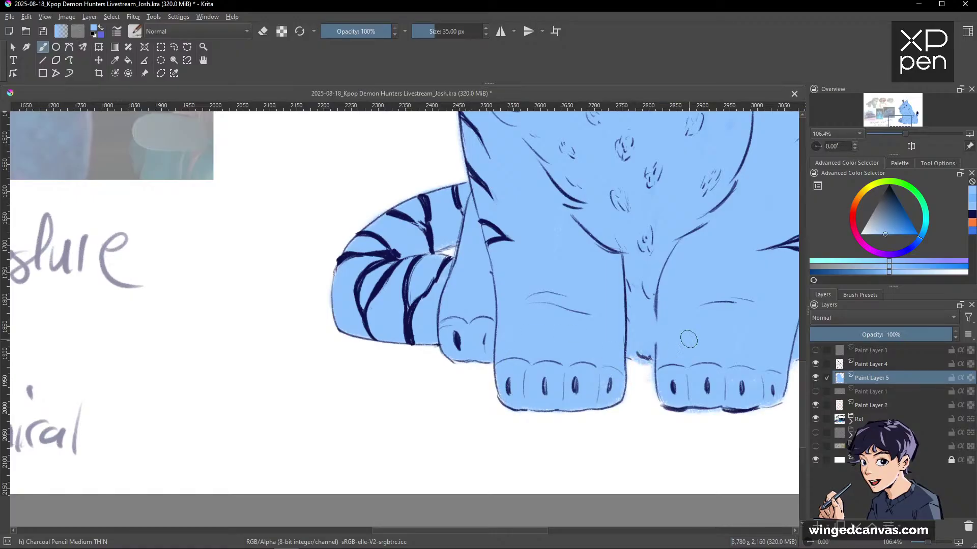
drag(669, 363, 534, 386)
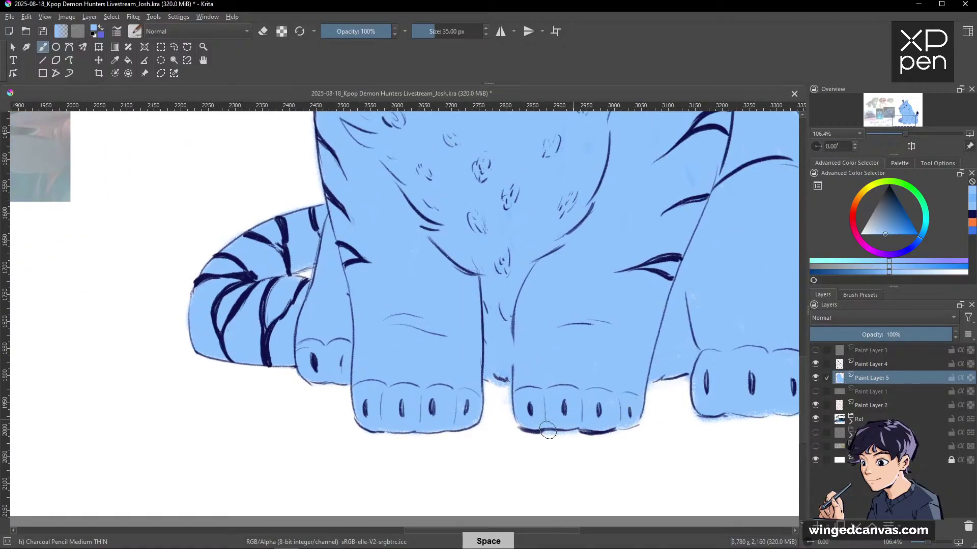
key(e)
drag(705, 423, 577, 447)
mouse_move(629, 329)
mouse_down()
mouse_move(626, 351)
mouse_move(637, 331)
mouse_move(623, 319)
mouse_move(607, 369)
mouse_up()
key(e)
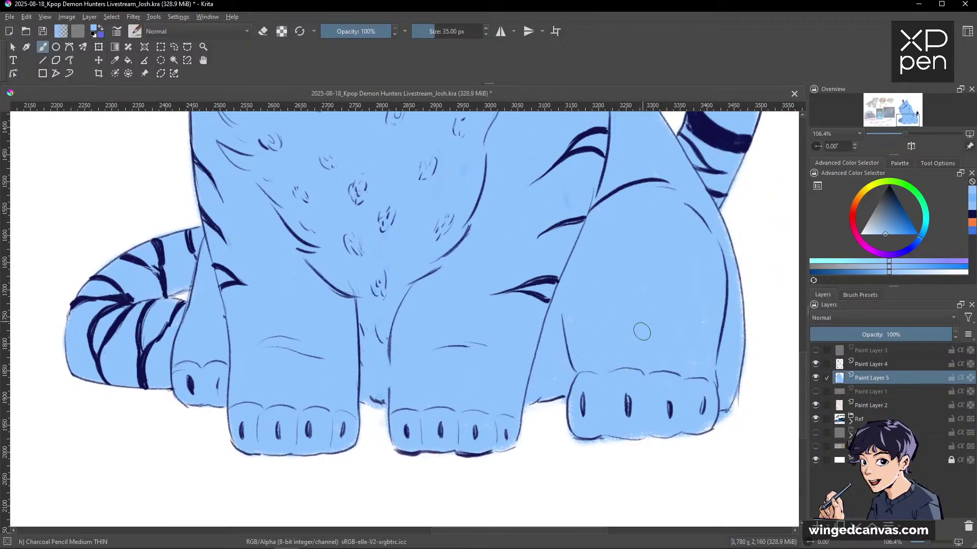
Tidy the light blue along the hind leg and its paw, erasing the overspill beneath the toes.
key(space)
key(e)
drag(572, 440, 616, 443)
key(e)
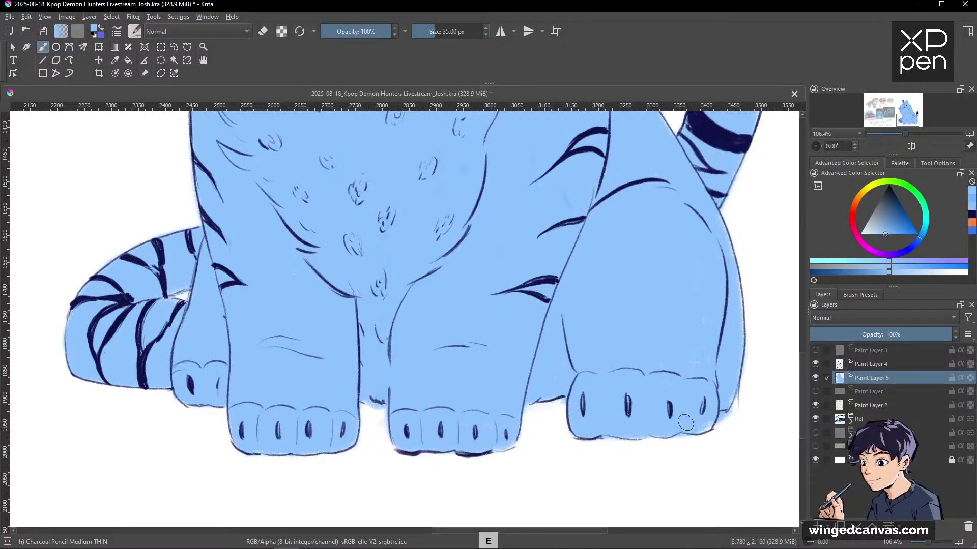
drag(720, 253, 737, 331)
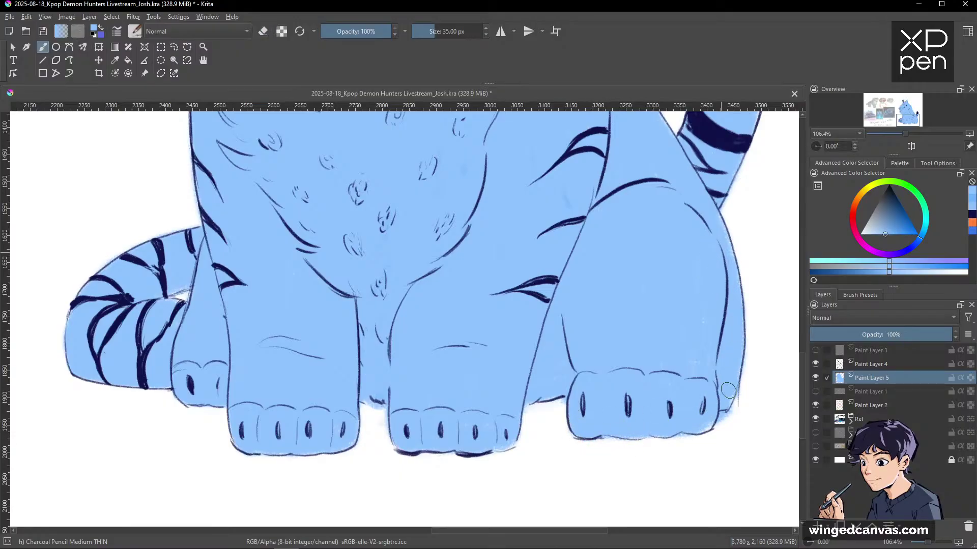
key(e)
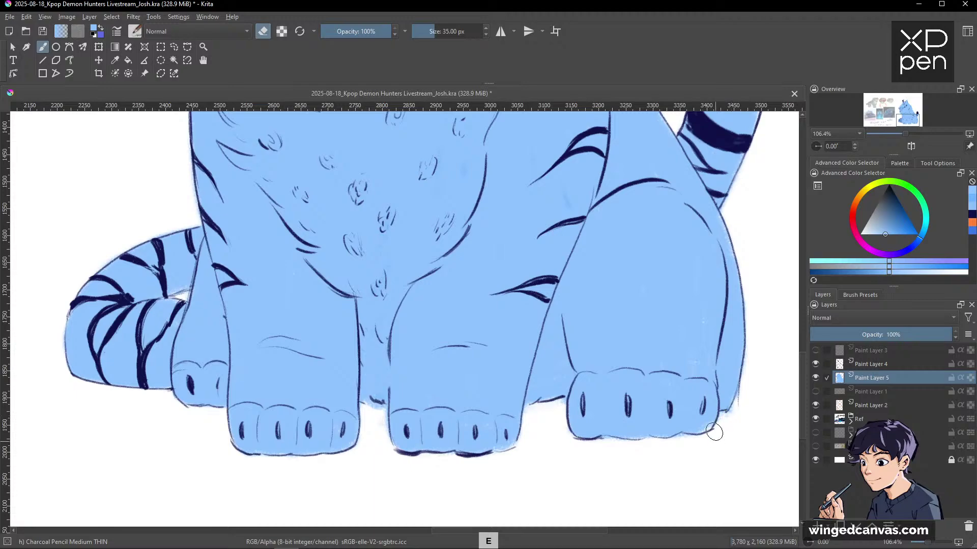
key(e)
mouse_move(740, 44)
mouse_down()
mouse_move(706, 176)
mouse_move(715, 224)
mouse_move(681, 305)
mouse_move(687, 372)
mouse_up()
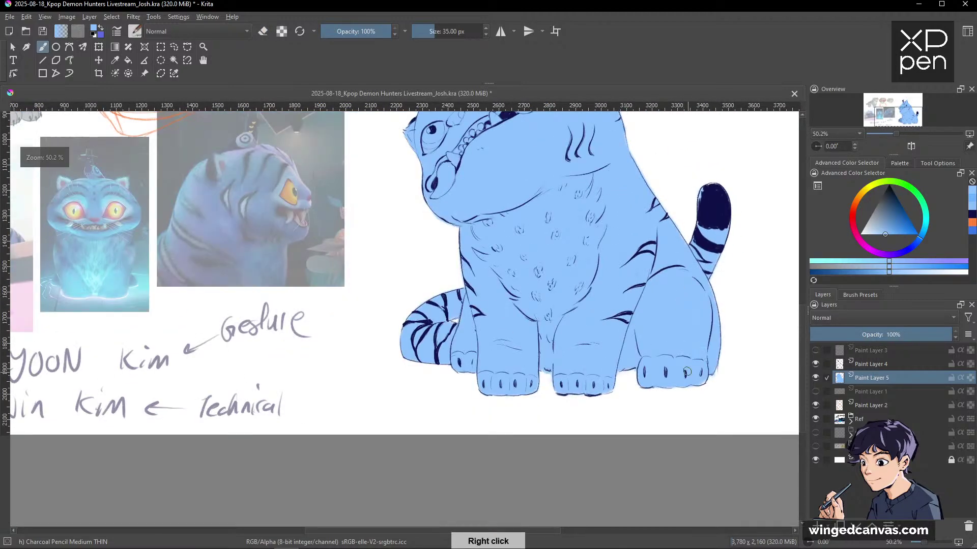
Fill the butterfly above the head with light blue at 24 px, erasing the overspill and undoing the stray erased line.
mouse_move(492, 212)
mouse_down()
mouse_move(398, 206)
mouse_move(599, 132)
mouse_move(575, 223)
mouse_move(559, 216)
mouse_move(590, 246)
mouse_move(574, 223)
mouse_move(594, 206)
mouse_move(586, 235)
mouse_move(581, 218)
mouse_move(592, 247)
mouse_up()
key(bracketleft)
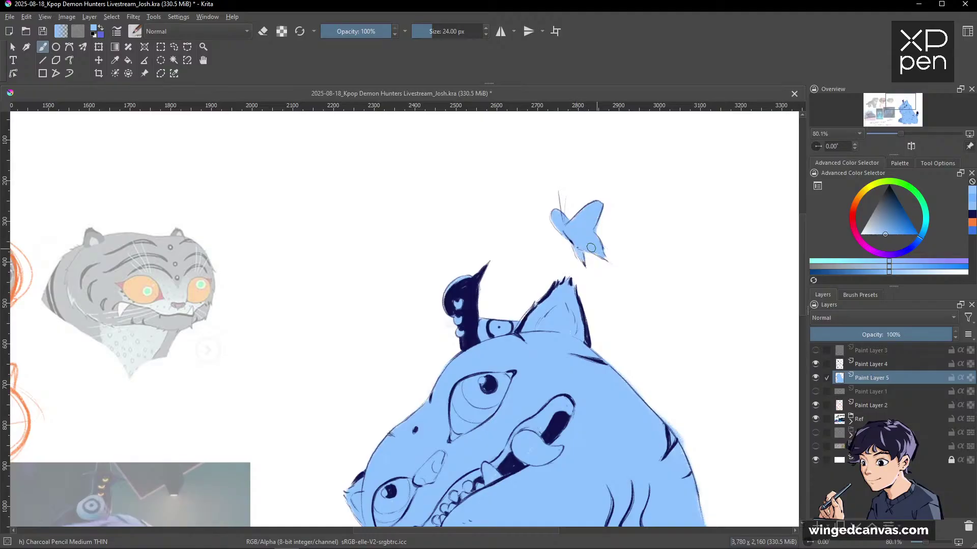
key(e)
drag(601, 225, 596, 231)
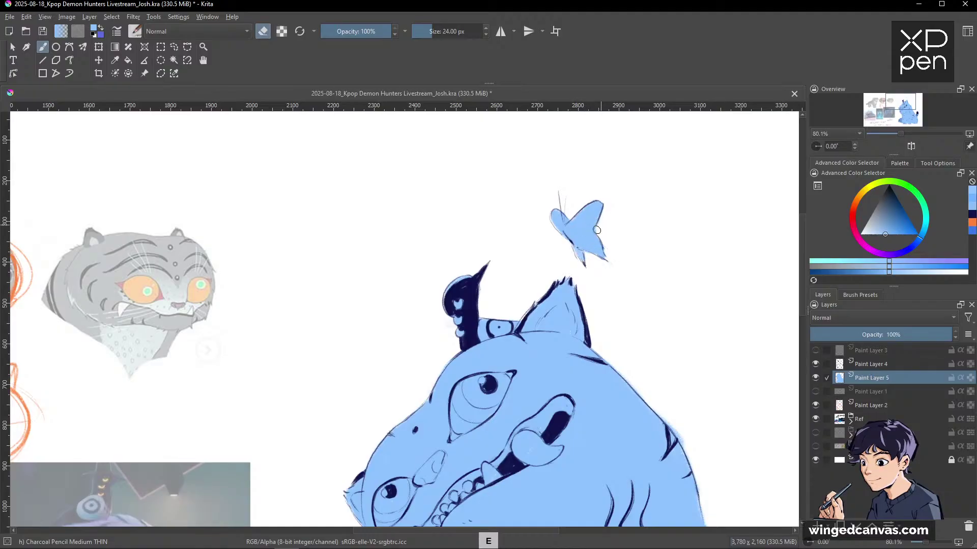
key(space)
mouse_move(733, 284)
mouse_down()
mouse_move(697, 410)
mouse_move(631, 311)
mouse_up()
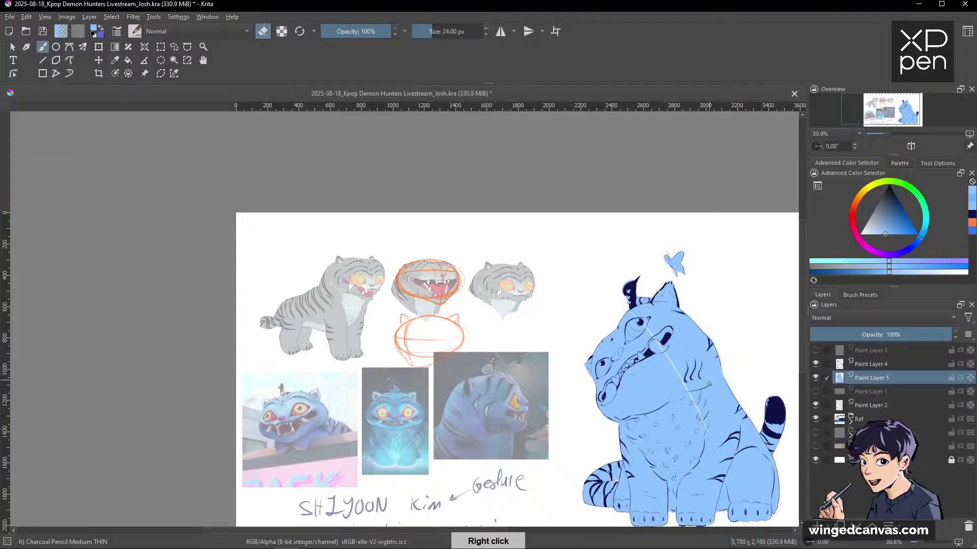
key(ctrl+z)
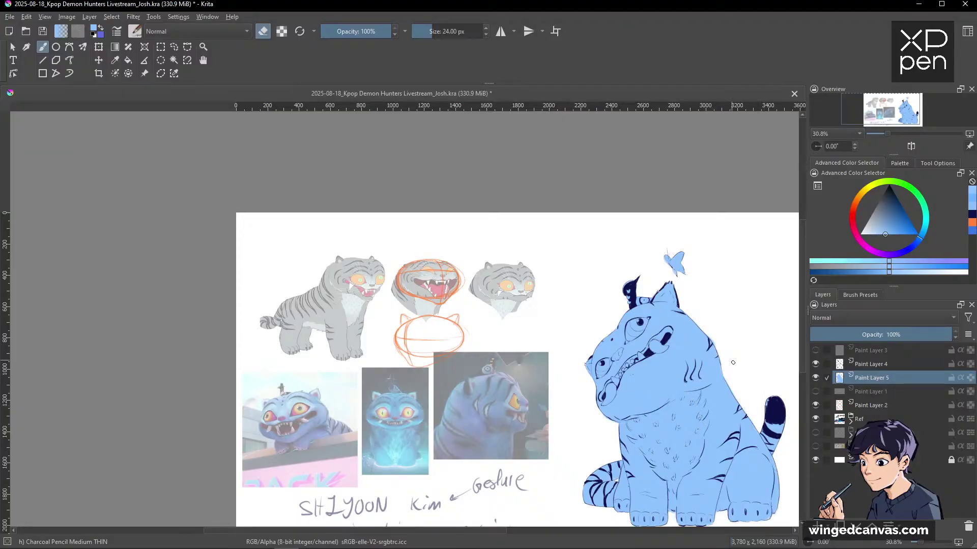
Touch up the light blue around the stripe on the back of the tiger's neck.
key(space)
drag(756, 387, 657, 303)
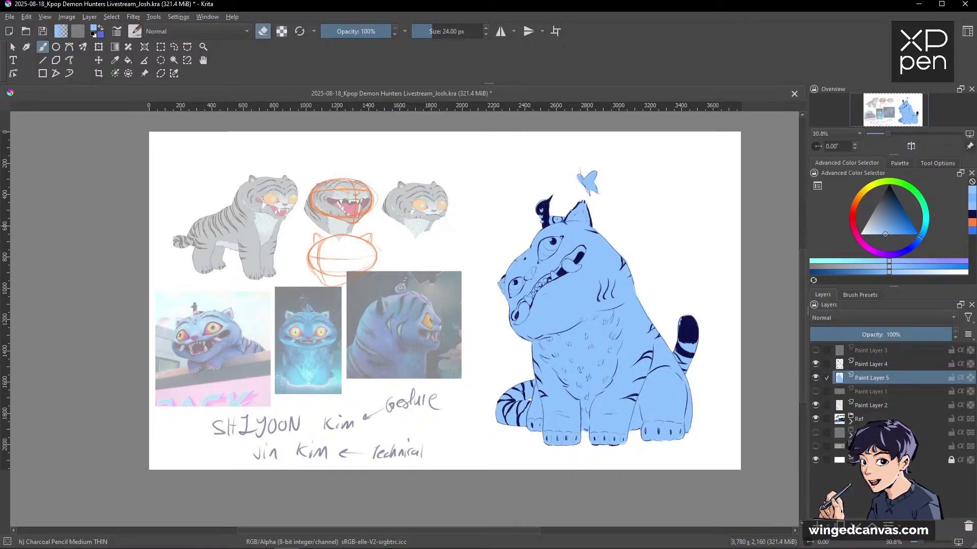
drag(709, 246, 734, 273)
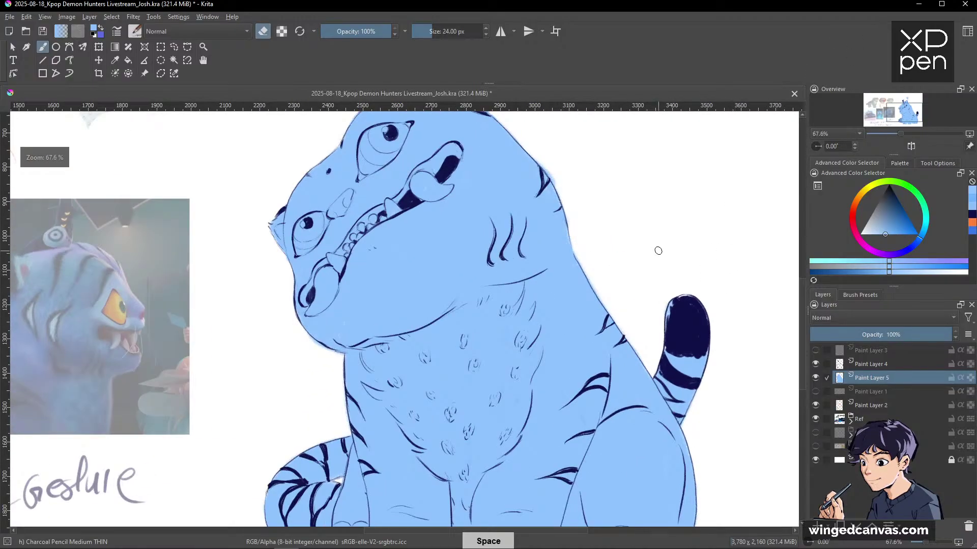
key(e)
drag(540, 162, 560, 186)
key(e)
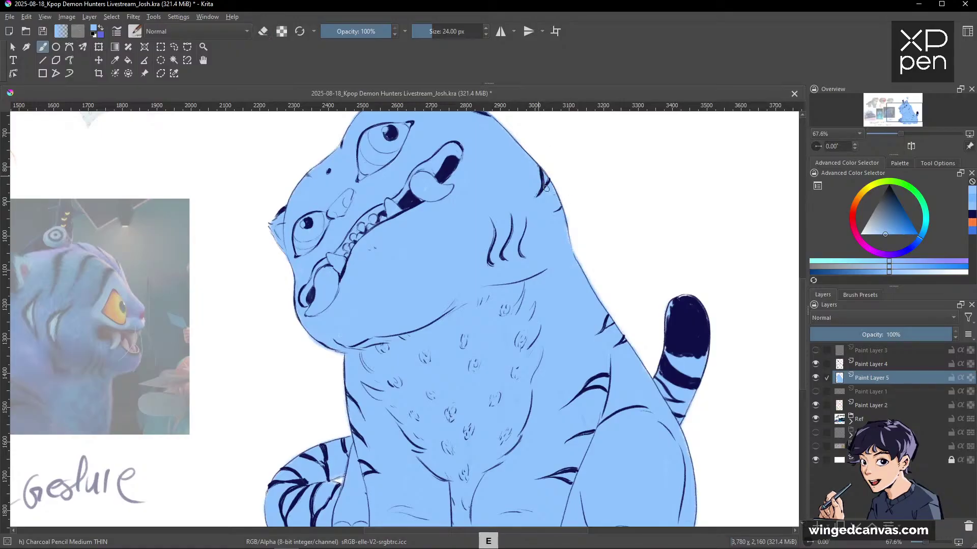
drag(694, 272, 722, 370)
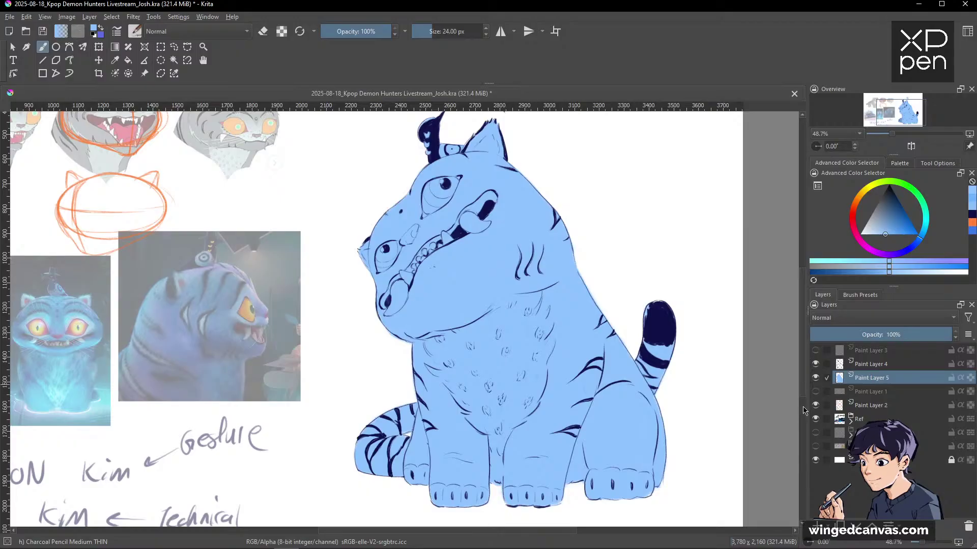
Create a quick clipping group from Paint Layer 5 so that new paint stays inside the blue base.
mouse_move(820, 412)
drag(692, 321, 763, 316)
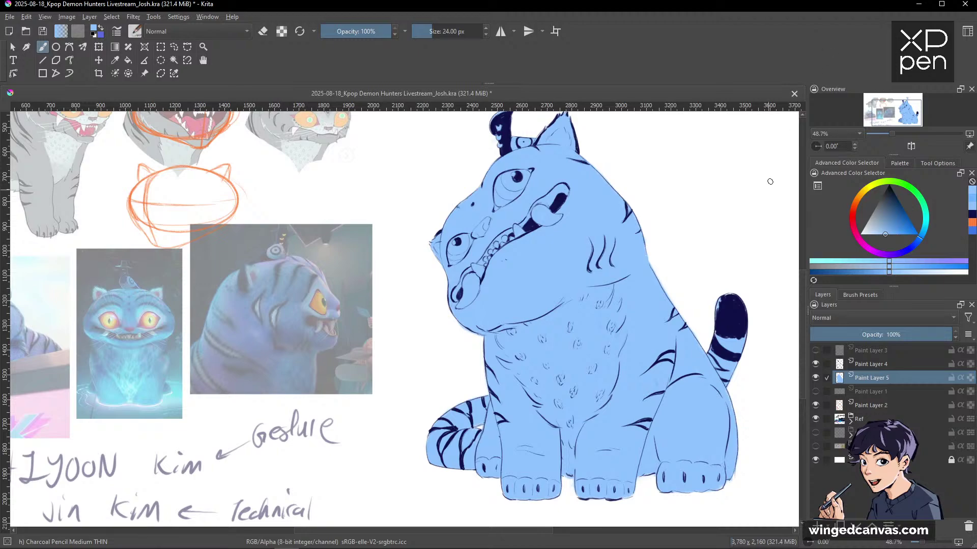
drag(757, 284, 749, 291)
right_click(889, 377)
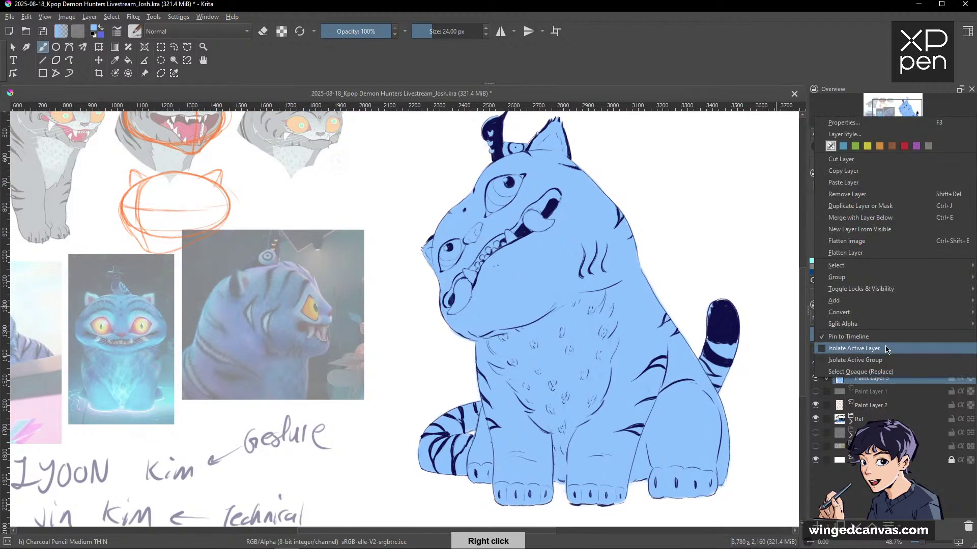
mouse_move(880, 278)
click(761, 289)
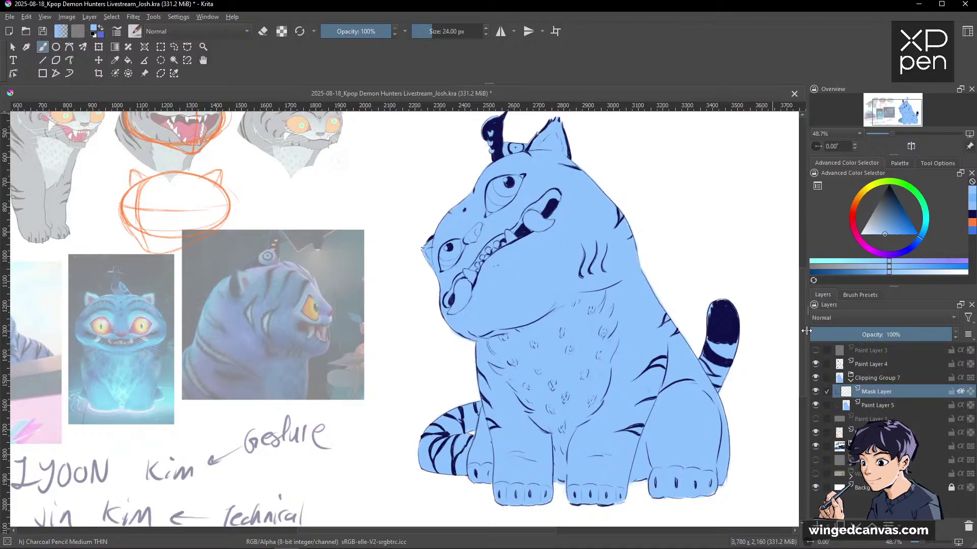
key(space)
drag(664, 316, 718, 378)
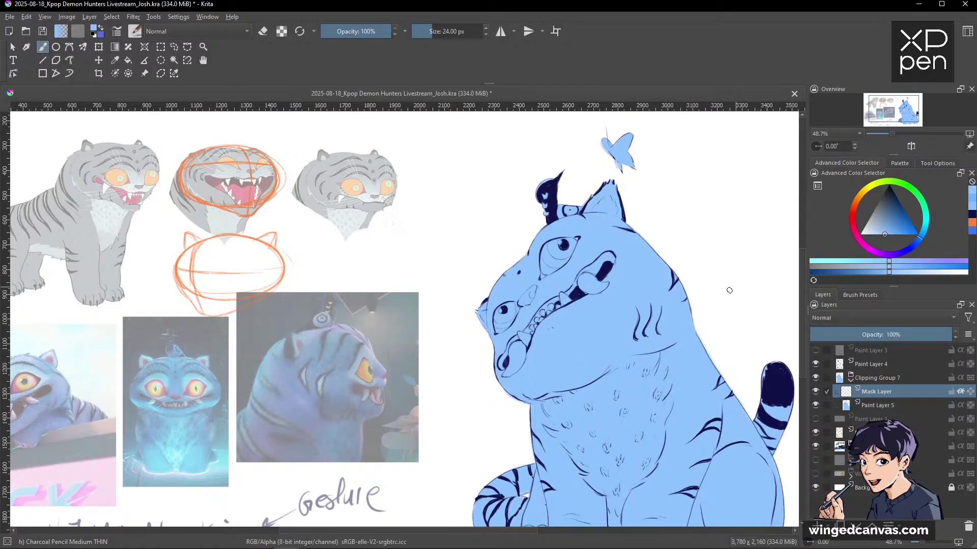
scroll(697, 353, down, 3)
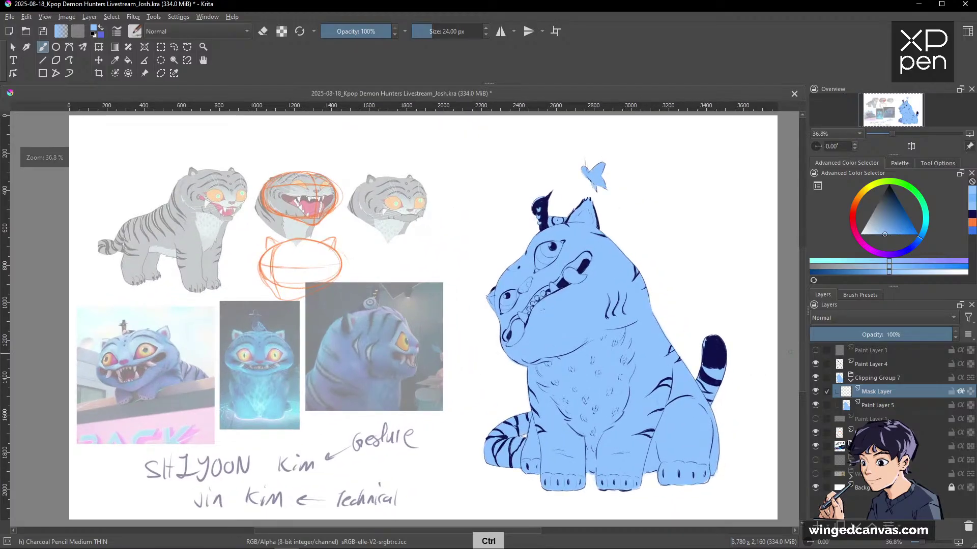
mouse_move(888, 365)
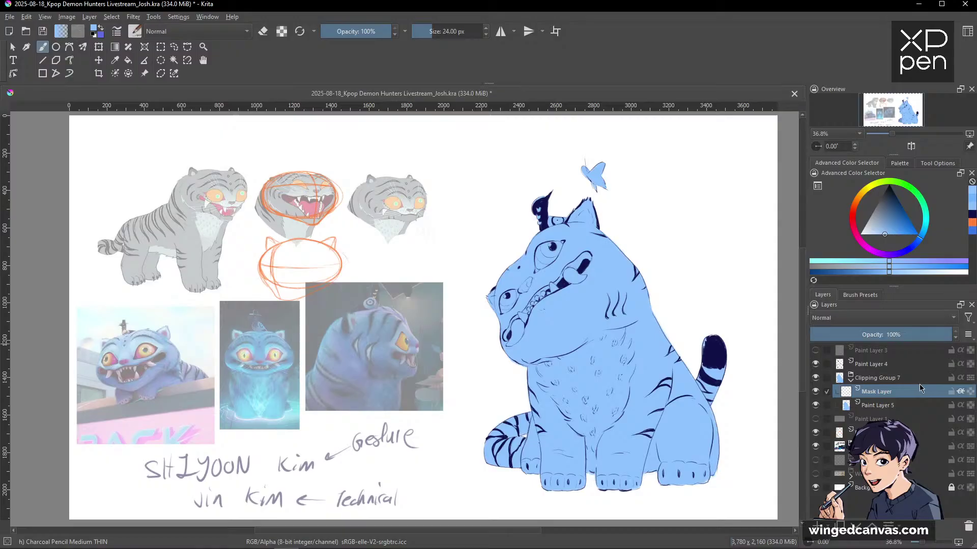
mouse_move(921, 386)
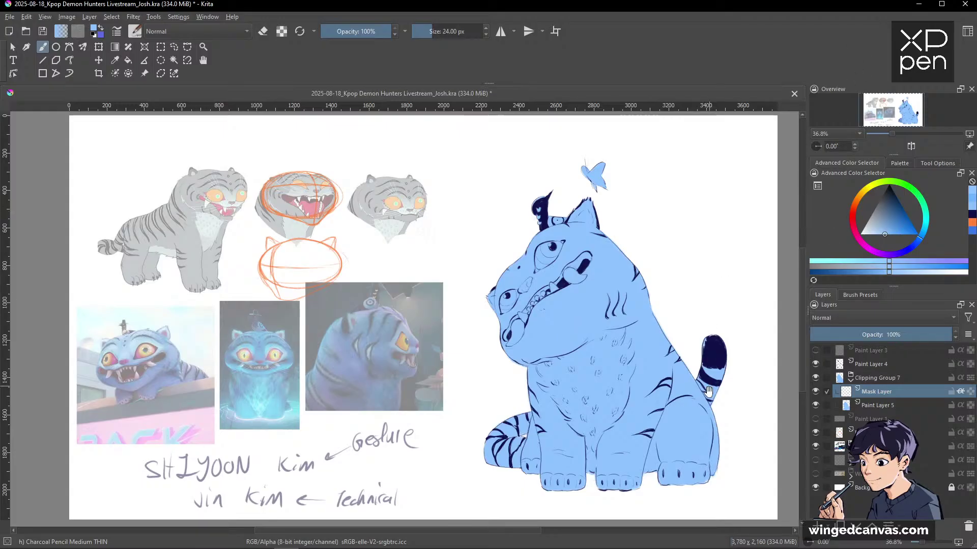
mouse_move(708, 392)
mouse_down()
mouse_move(716, 377)
mouse_move(717, 390)
mouse_up()
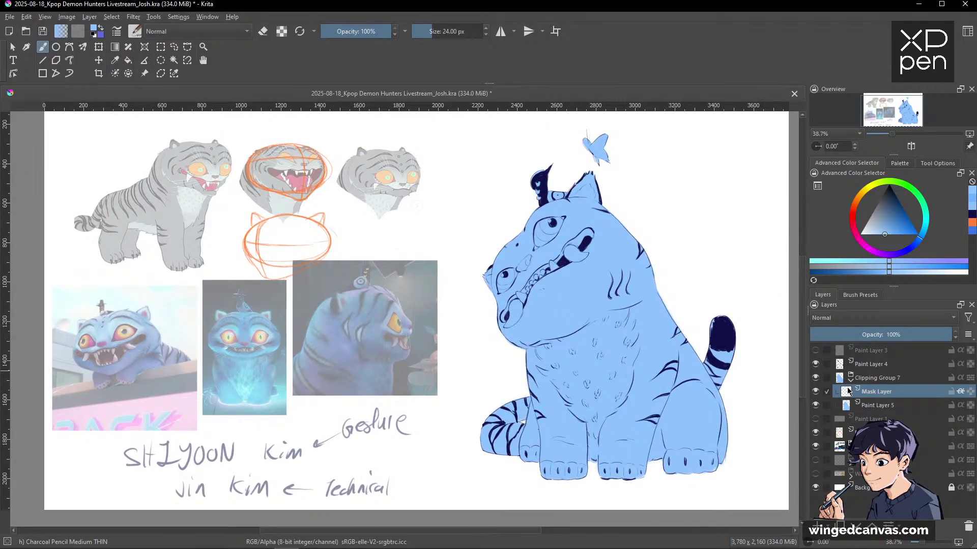
Choose a muted red and paint the gum at the rear corner of the mouth on the Mask Layer at 22 px.
mouse_move(628, 219)
mouse_down()
mouse_move(636, 239)
mouse_move(611, 270)
mouse_move(712, 294)
mouse_move(731, 323)
mouse_move(792, 253)
mouse_move(707, 280)
mouse_up()
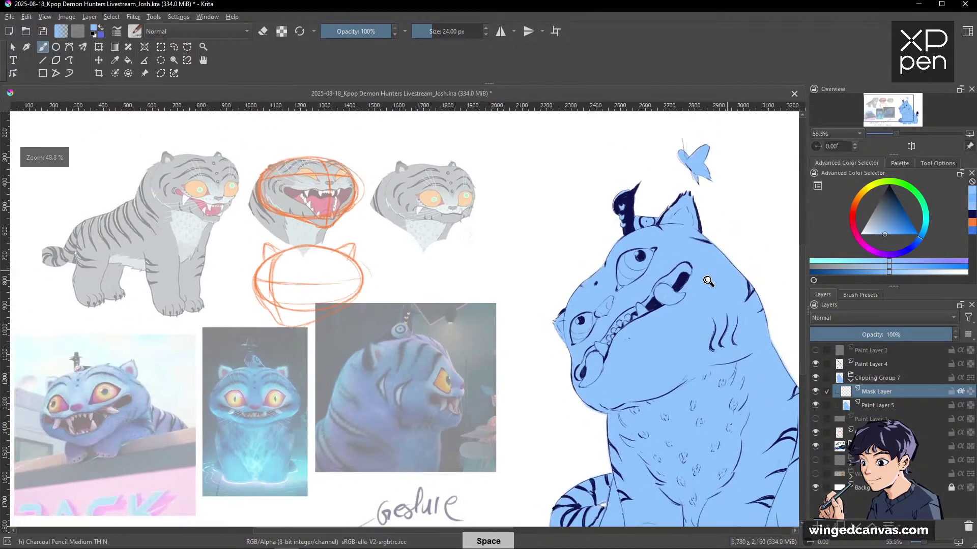
click(853, 220)
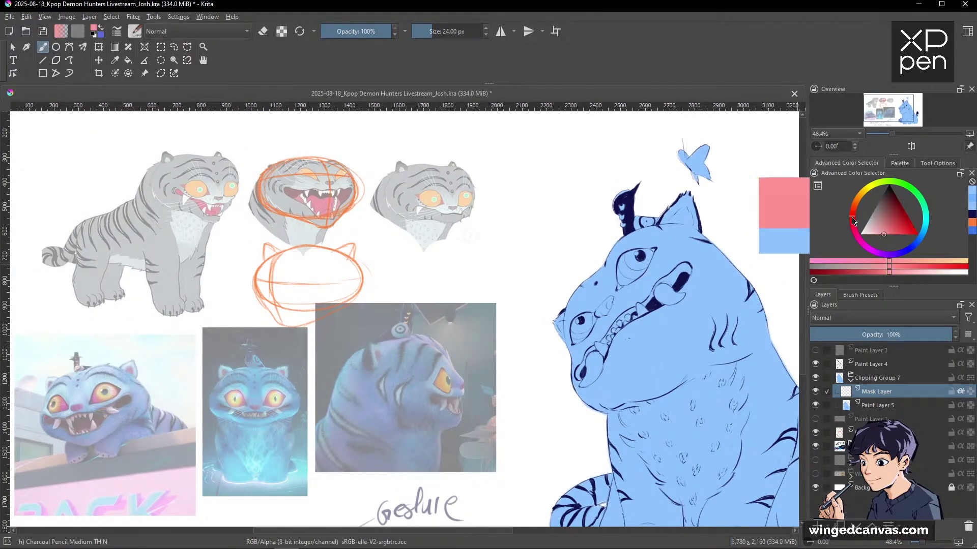
drag(890, 235, 892, 223)
mouse_move(667, 300)
mouse_down()
mouse_move(708, 258)
mouse_move(686, 254)
mouse_move(654, 272)
mouse_move(671, 272)
mouse_move(685, 255)
mouse_move(676, 249)
mouse_move(700, 239)
mouse_move(693, 246)
mouse_move(706, 252)
mouse_move(692, 290)
mouse_move(723, 214)
mouse_move(712, 221)
mouse_up()
key(ctrl+space)
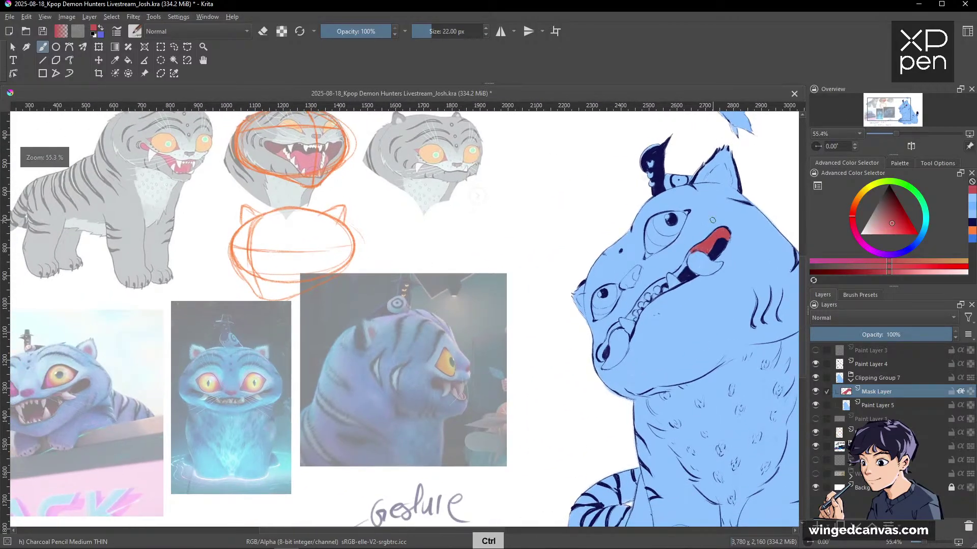
Lighten the red to a salmon tone and paint the whole gum line from the rear of the mouth to the front fang.
click(889, 224)
drag(889, 225, 884, 229)
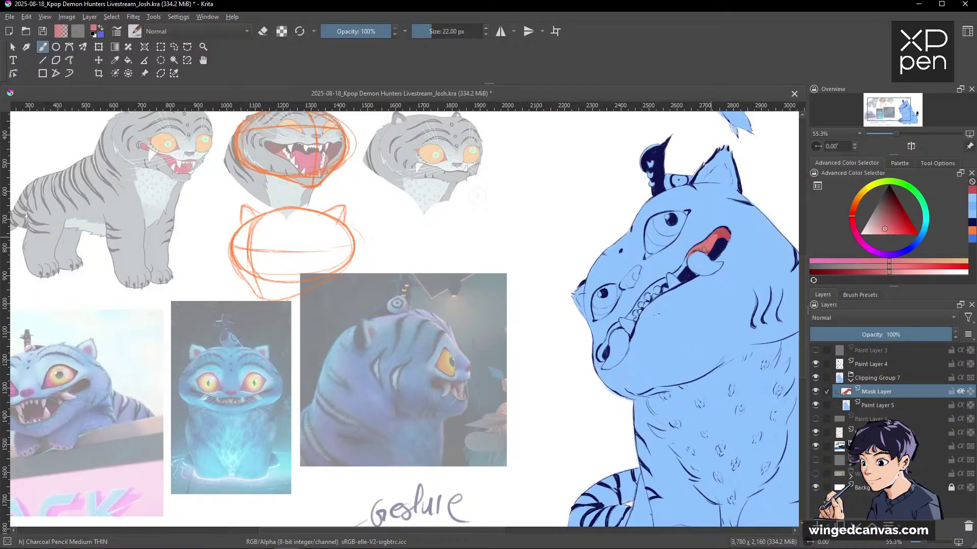
drag(703, 250, 726, 232)
drag(686, 262, 674, 276)
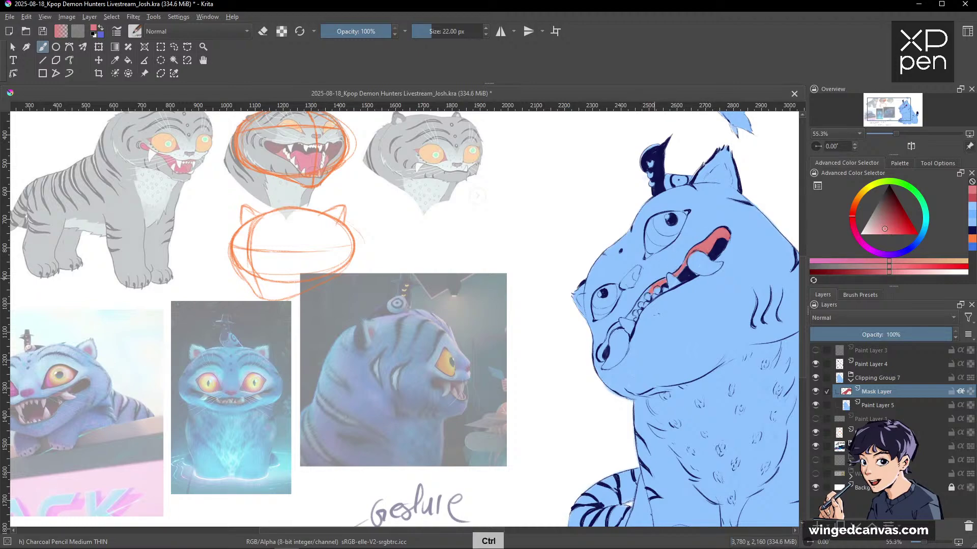
drag(656, 286, 694, 246)
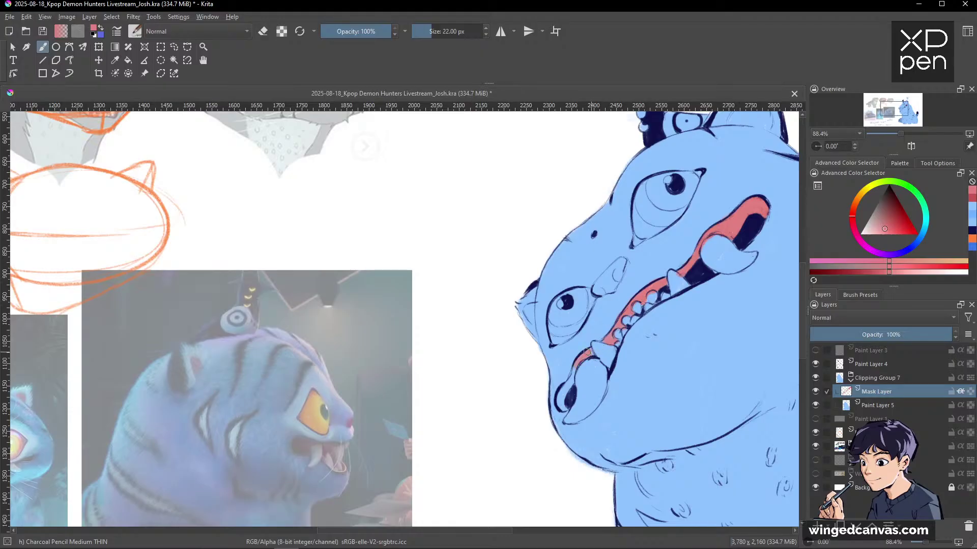
drag(572, 378, 563, 392)
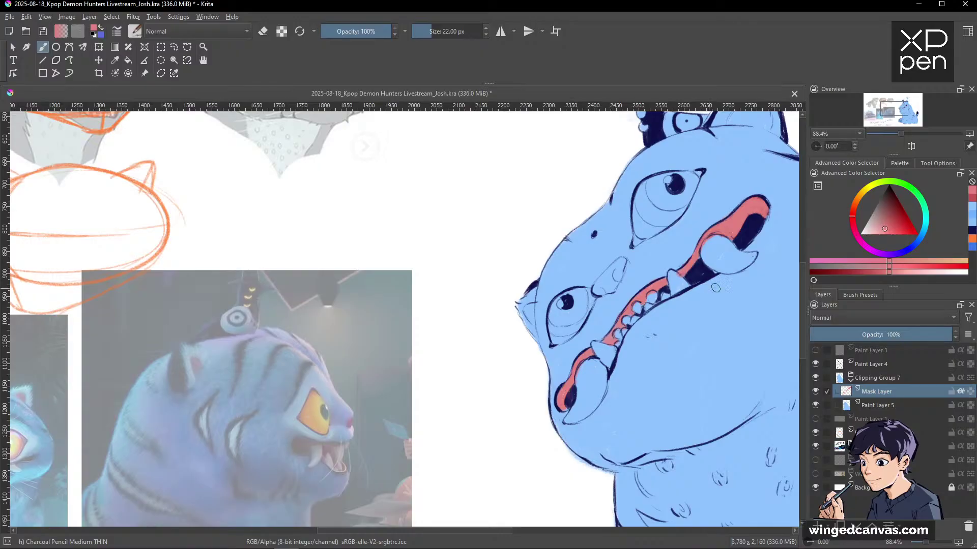
Choose near-white and paint the large front fang and the small fang beside it.
drag(743, 307, 706, 358)
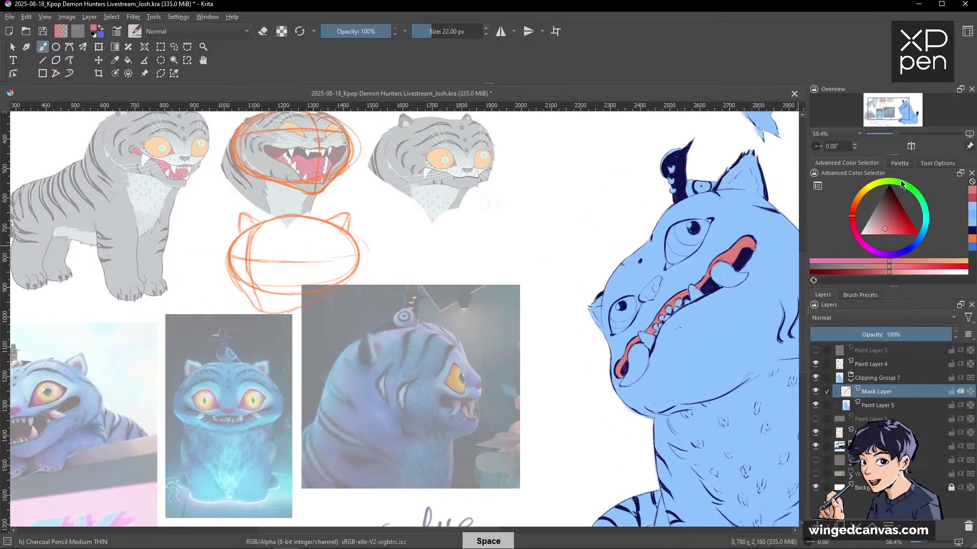
click(866, 236)
click(864, 243)
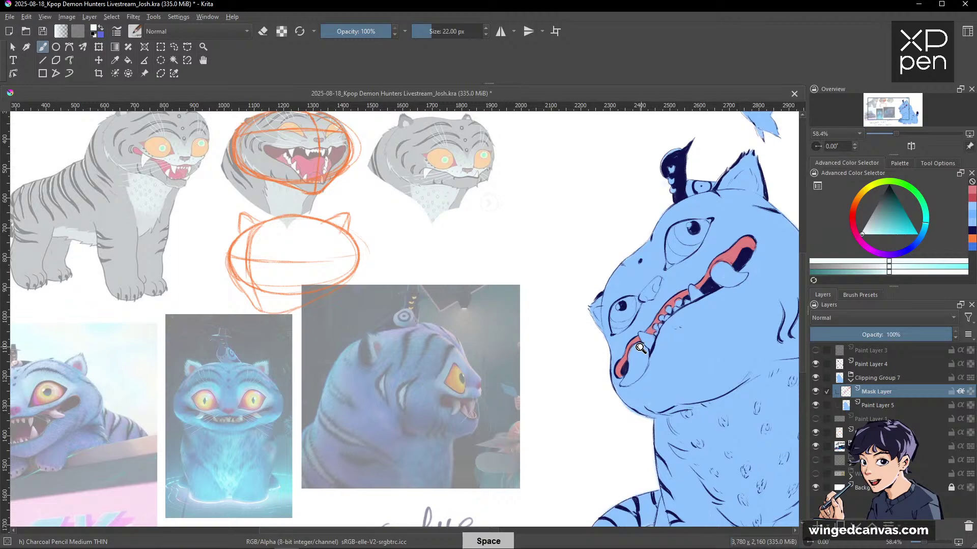
mouse_move(651, 345)
mouse_down()
mouse_move(627, 374)
mouse_move(639, 346)
mouse_move(624, 356)
mouse_move(625, 368)
mouse_move(647, 344)
mouse_move(629, 368)
mouse_move(636, 347)
mouse_move(645, 348)
mouse_move(642, 363)
mouse_move(655, 337)
mouse_move(637, 331)
mouse_move(654, 334)
mouse_move(614, 394)
mouse_move(639, 366)
mouse_up()
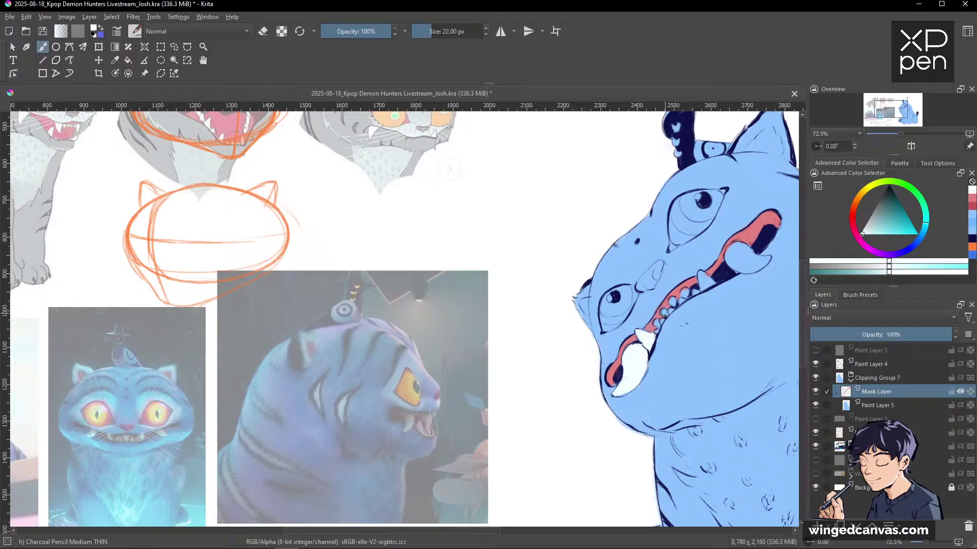
Reduce the brush to 16 px and paint the row of small teeth and the middle fang near-white.
scroll(656, 323, up, 4)
key(bracketleft)
key(bracketleft)
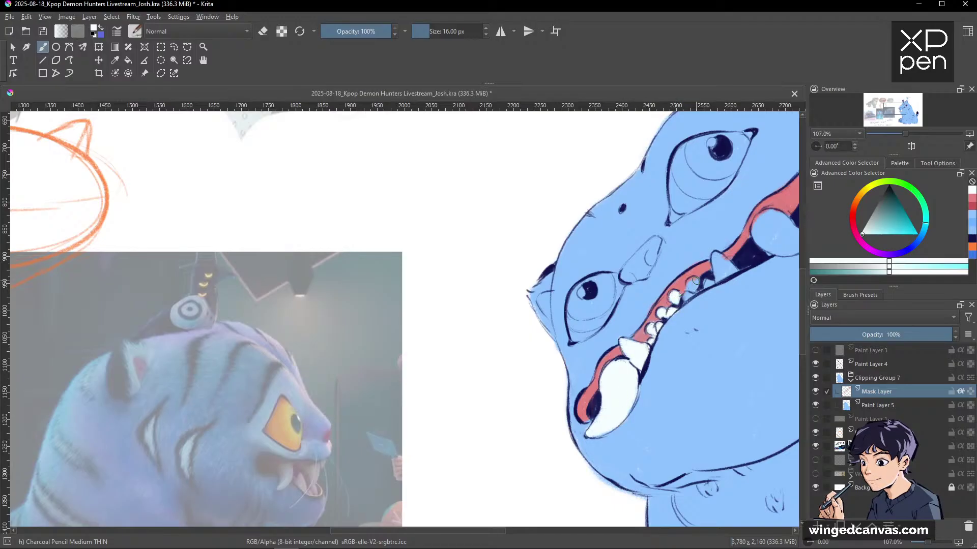
drag(688, 286, 694, 281)
mouse_move(716, 254)
mouse_down()
mouse_move(714, 272)
mouse_move(733, 264)
mouse_move(725, 272)
mouse_up()
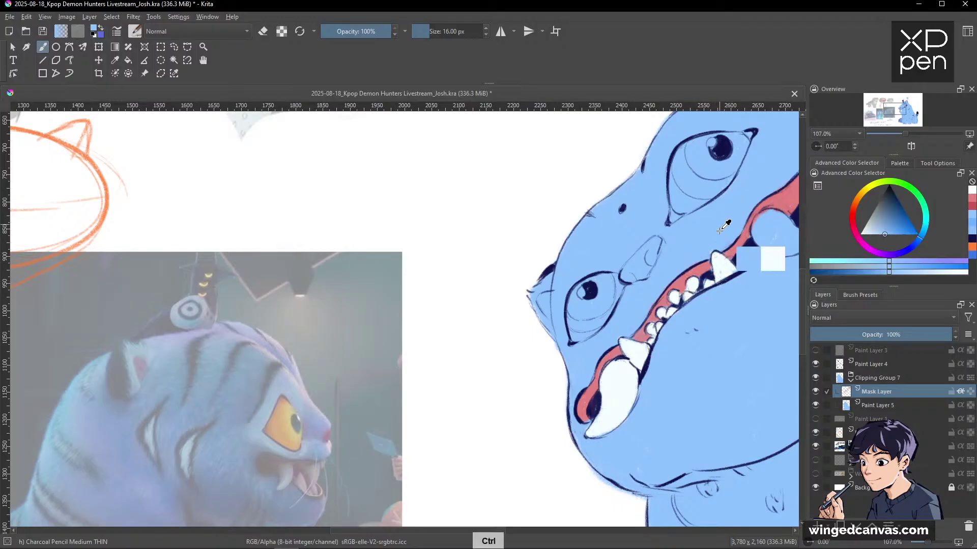
ctrl+click(715, 252)
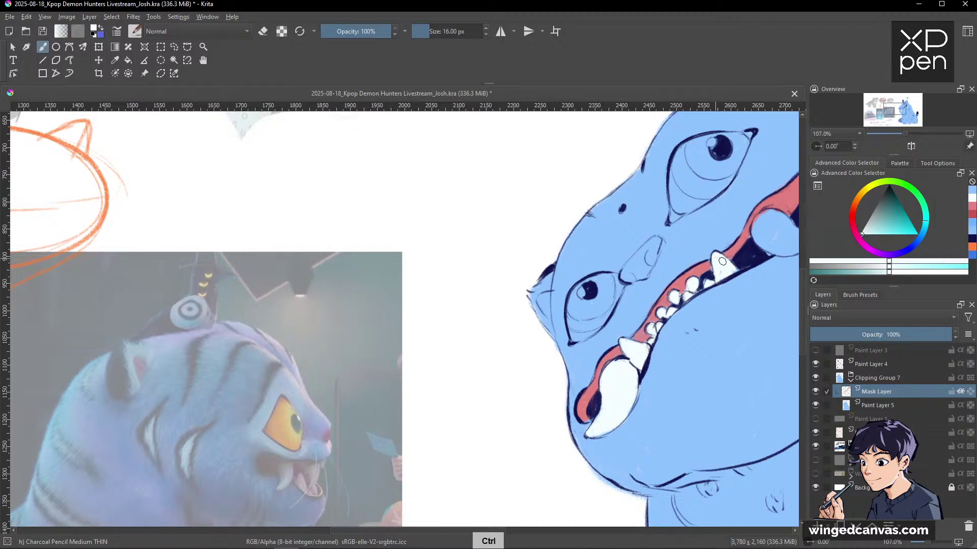
Paint the large rear fang near-white on the Mask Layer, from its round base to its pointed tip.
key(space)
mouse_move(705, 328)
mouse_down()
mouse_move(686, 349)
mouse_move(615, 363)
mouse_up()
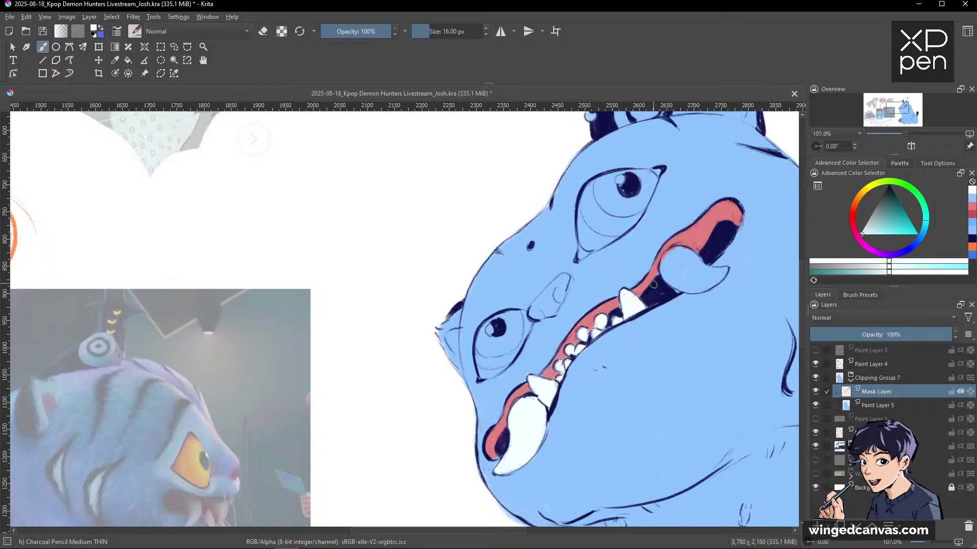
mouse_move(685, 254)
mouse_down()
mouse_move(673, 251)
mouse_move(663, 269)
mouse_move(667, 254)
mouse_move(695, 260)
mouse_move(666, 267)
mouse_up()
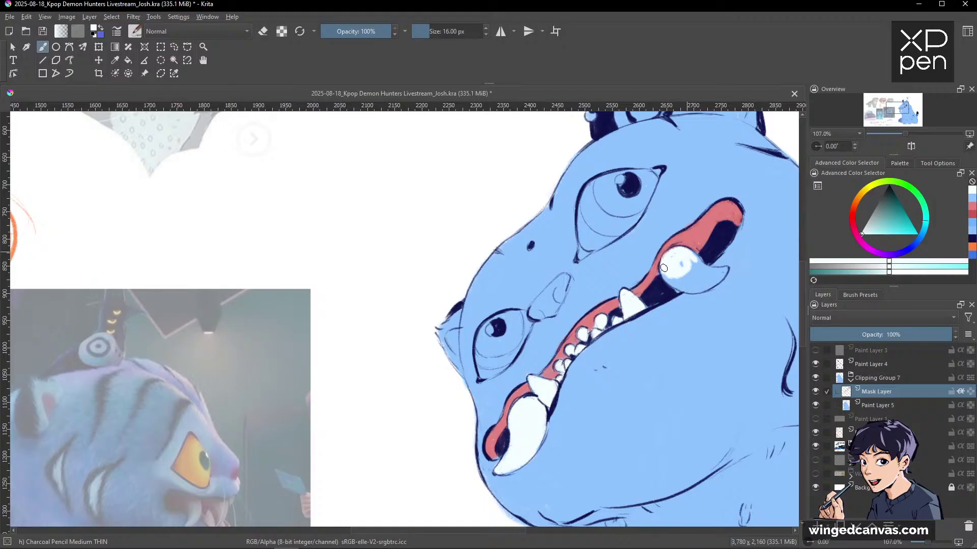
ctrl+click(660, 268)
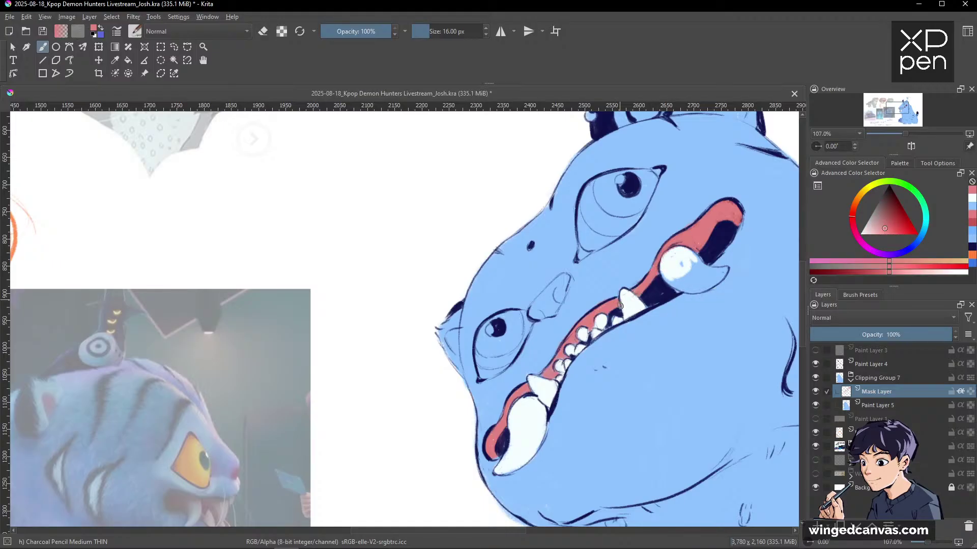
drag(741, 253, 599, 242)
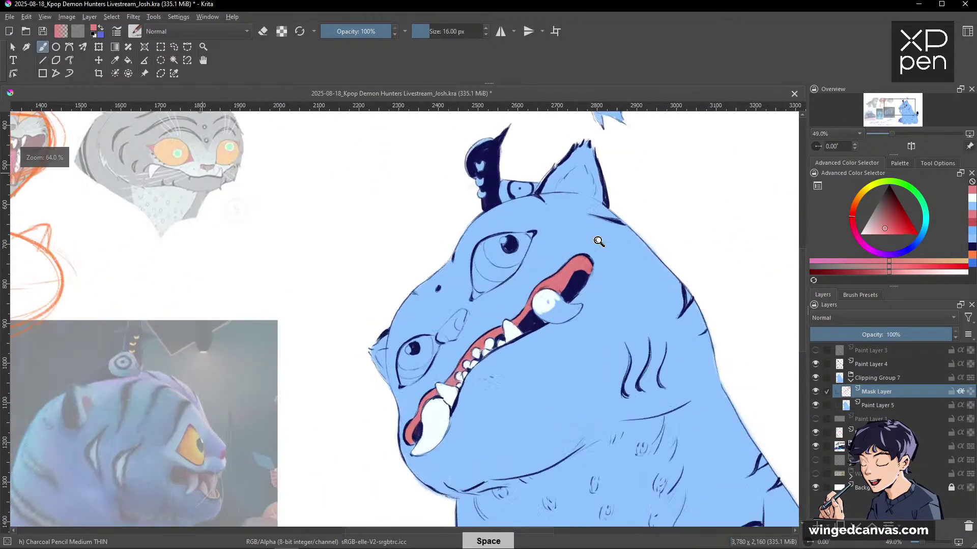
ctrl+click(557, 307)
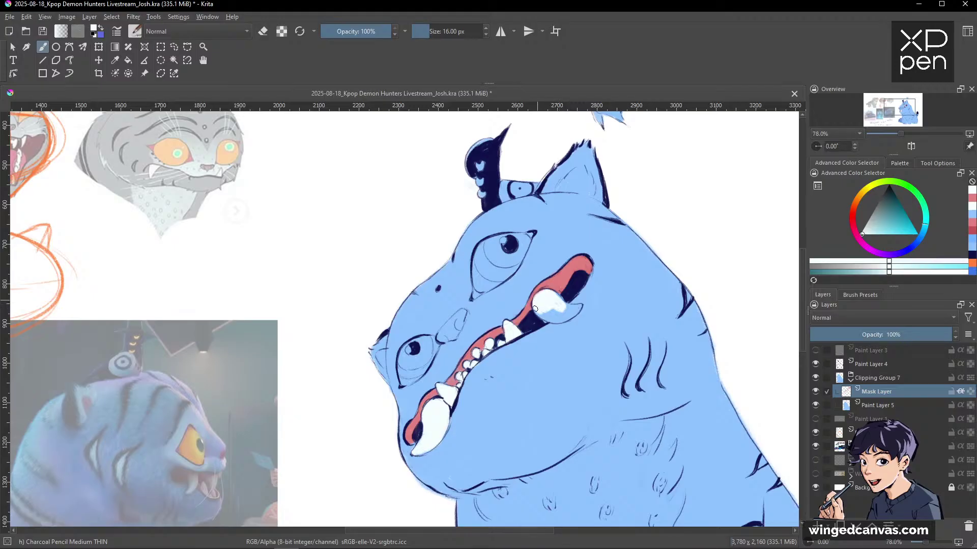
mouse_move(535, 308)
mouse_down()
mouse_move(548, 314)
mouse_move(535, 303)
mouse_up()
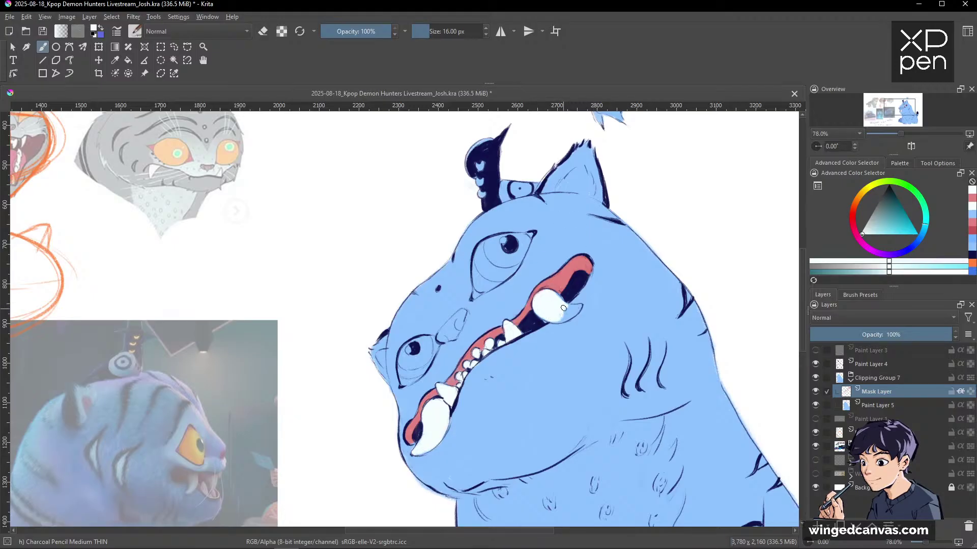
drag(564, 308, 560, 320)
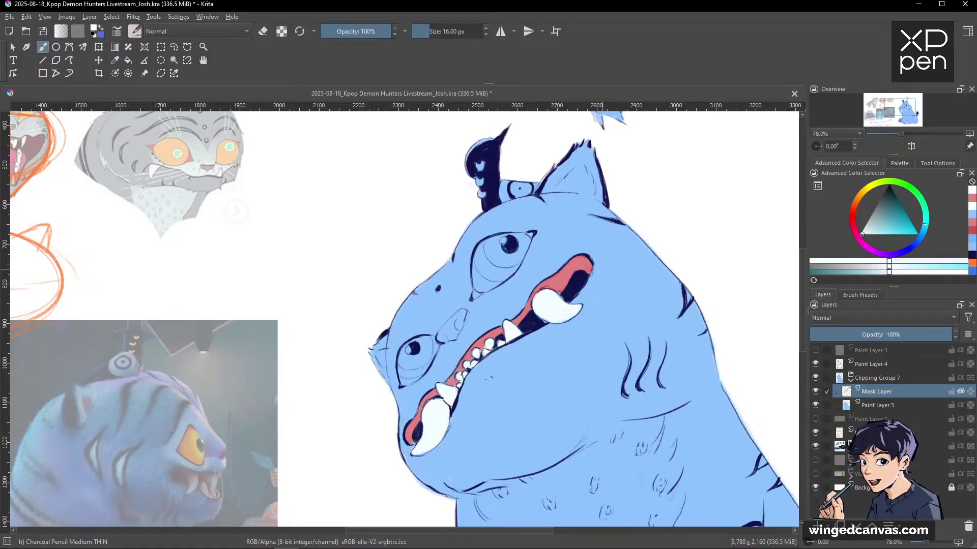
Show Paint Layer 3 with the blue construction sketch and bring the empty canvas area above the tiger into view.
scroll(572, 315, down, 3)
drag(686, 379, 713, 293)
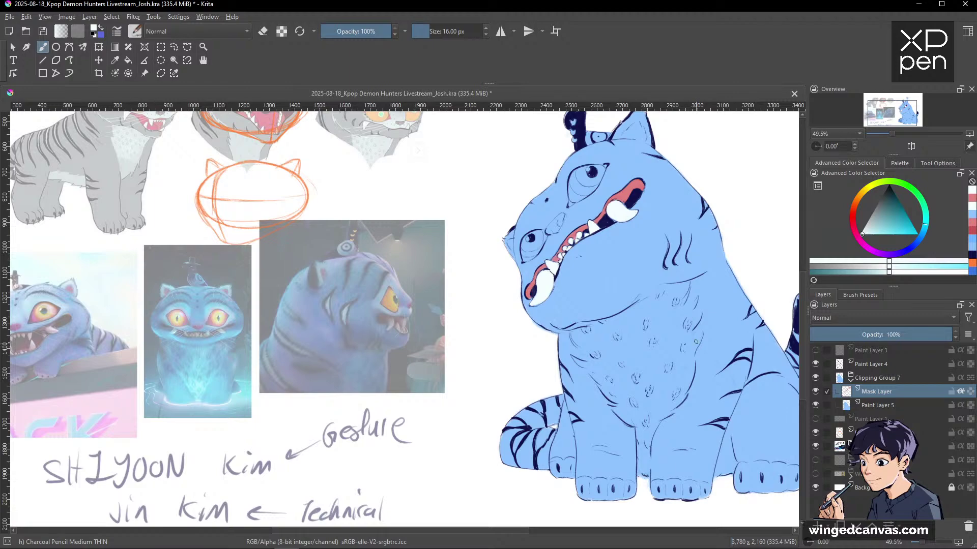
click(815, 350)
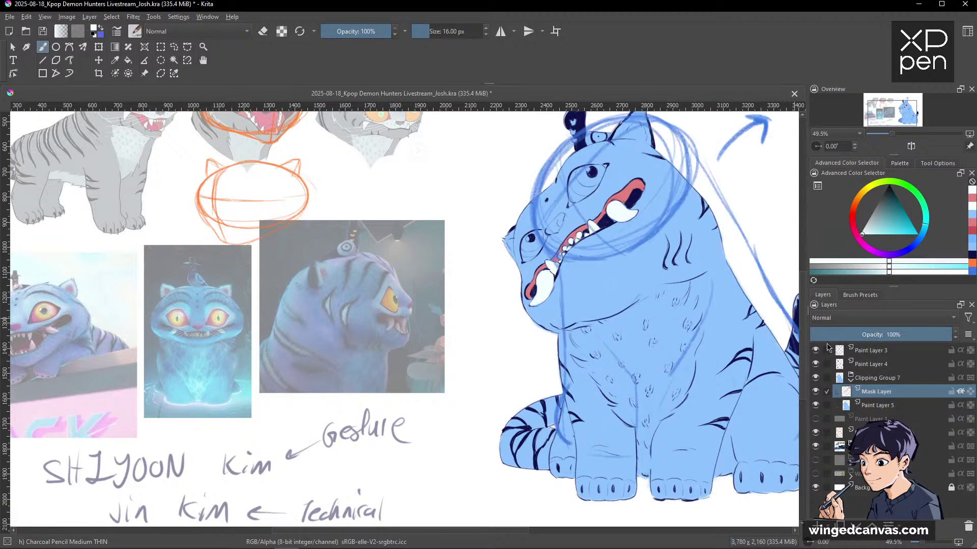
drag(738, 342, 598, 434)
drag(719, 225, 649, 191)
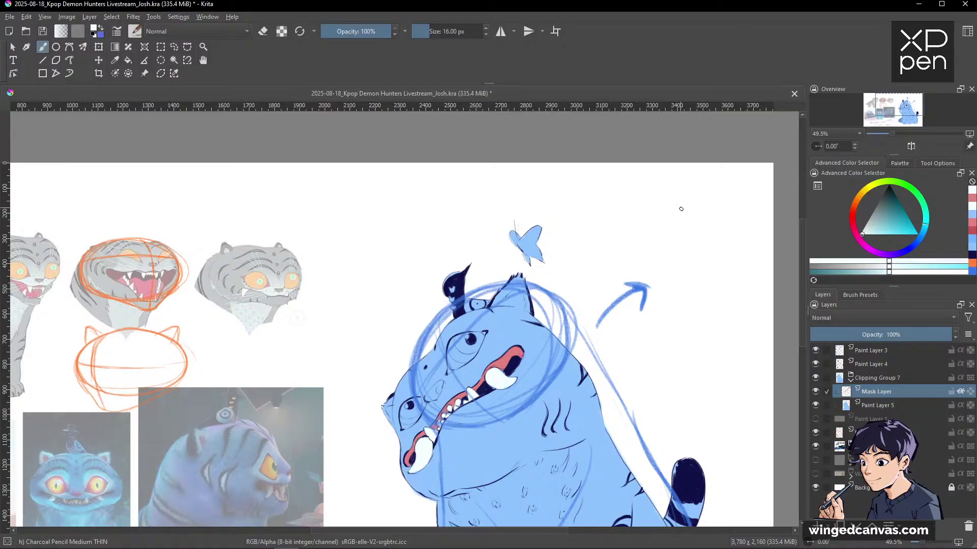
Choose light cyan and handwrite "Scarlett red / crimson" on Paint Layer 3 in the canvas's upper right corner.
click(891, 232)
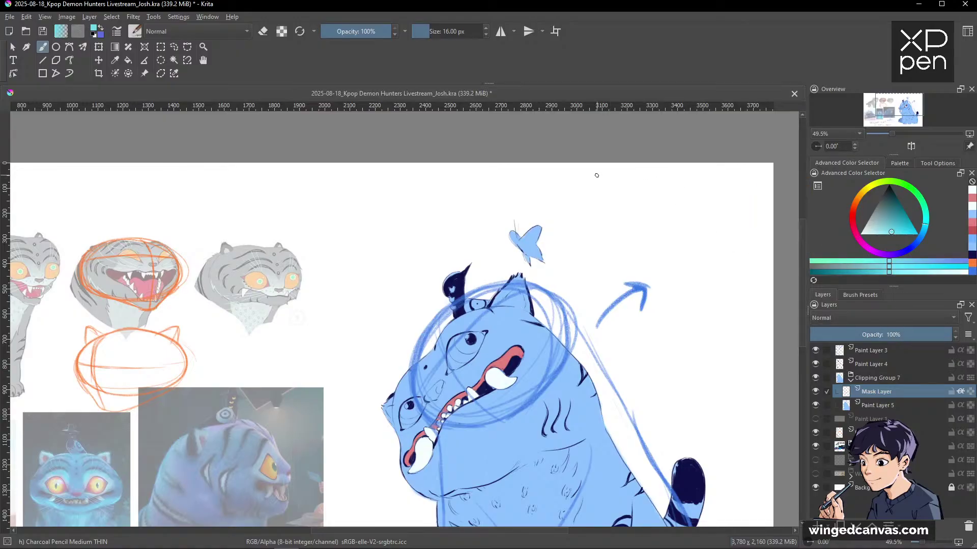
drag(574, 196, 584, 181)
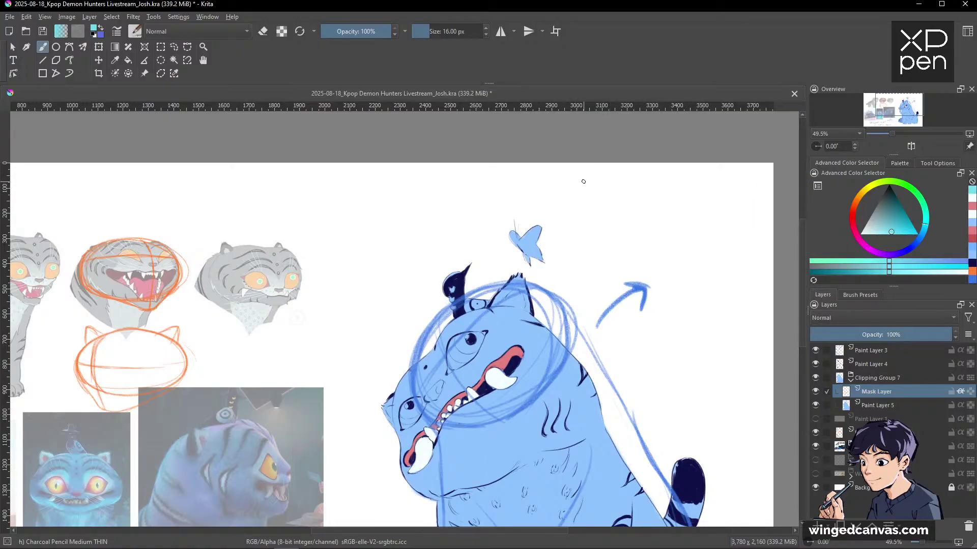
click(874, 351)
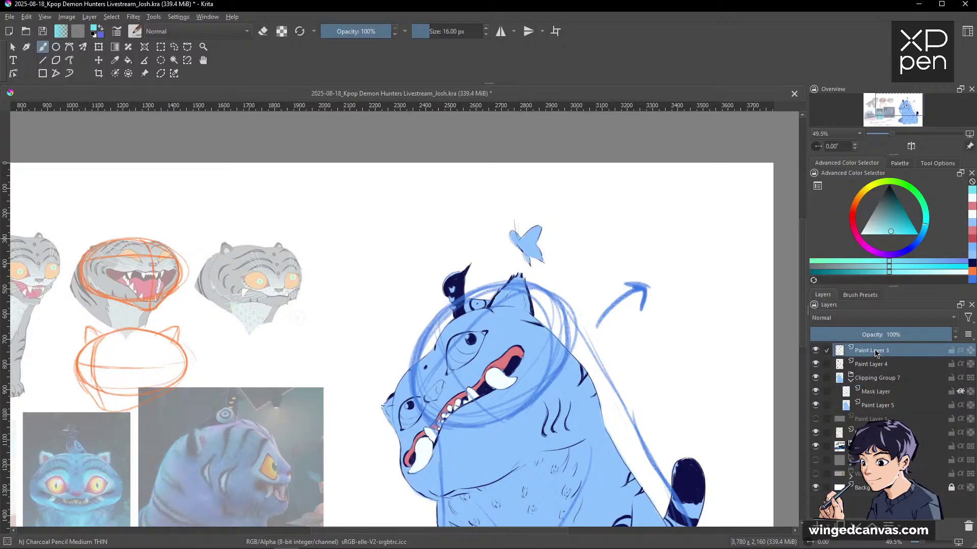
mouse_move(581, 177)
mouse_down()
mouse_move(567, 193)
mouse_move(619, 192)
mouse_up()
drag(625, 172, 624, 194)
mouse_move(618, 182)
mouse_down()
mouse_move(637, 171)
mouse_move(665, 189)
mouse_up()
mouse_move(674, 183)
mouse_down()
mouse_move(678, 170)
mouse_move(693, 193)
mouse_move(730, 178)
mouse_up()
mouse_move(733, 179)
mouse_down()
mouse_move(749, 190)
mouse_move(770, 176)
mouse_up()
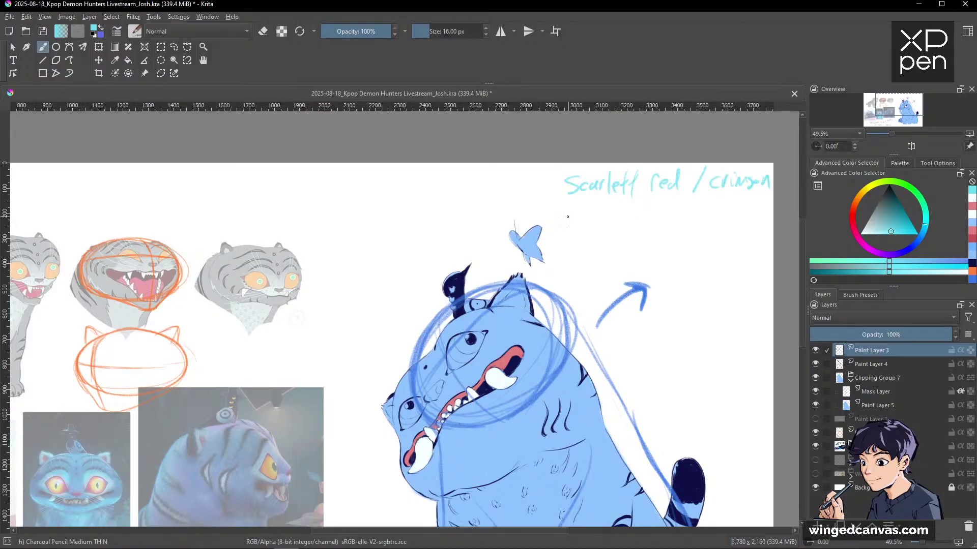
Handwrite "curulean / ultramarine" beneath the red colour names, breaking the last word onto a second line.
drag(566, 218, 567, 228)
mouse_move(572, 219)
mouse_down()
mouse_move(628, 223)
mouse_move(642, 214)
mouse_up()
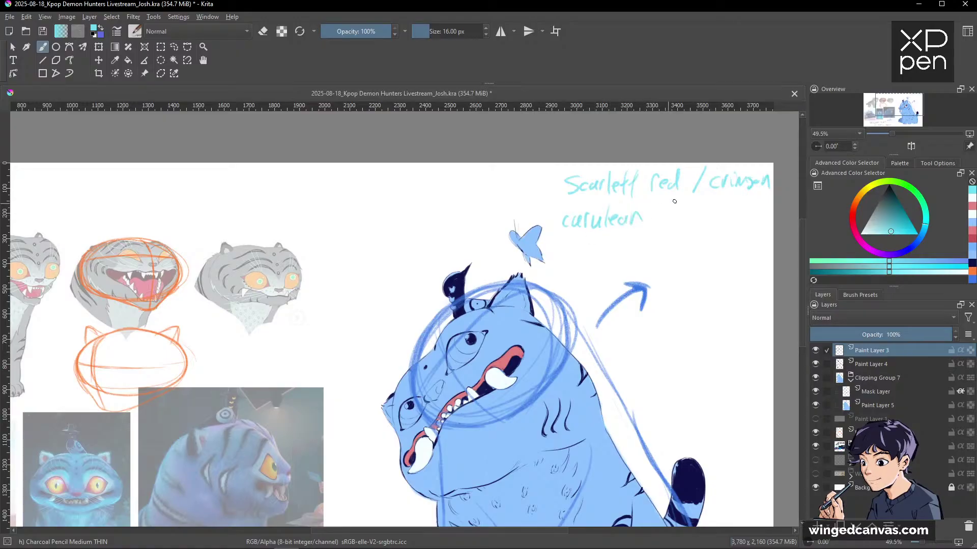
drag(701, 216, 741, 225)
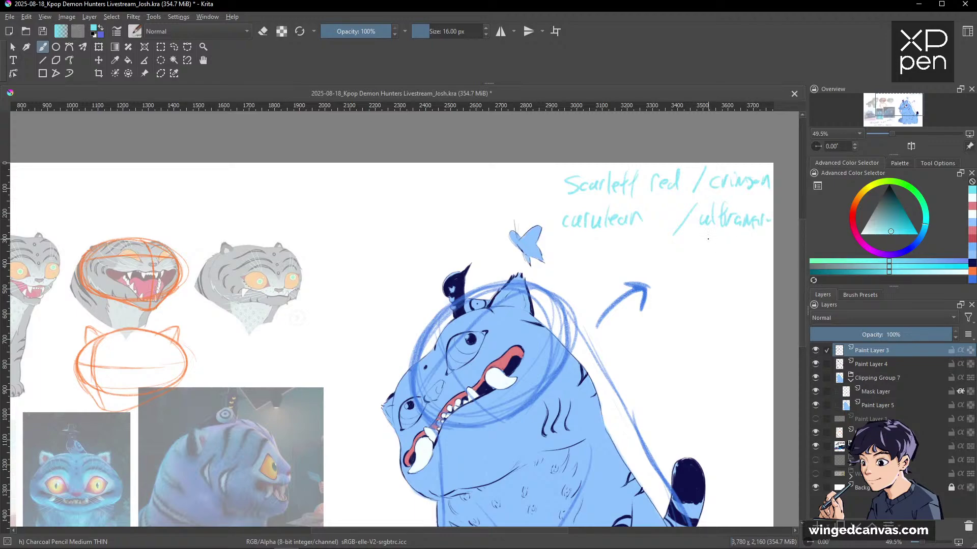
drag(718, 238, 724, 248)
drag(728, 243, 738, 246)
Handwrite "lemon / deep yellow" as the third pair of colour names beneath the blues.
drag(574, 254, 572, 268)
drag(578, 262, 600, 262)
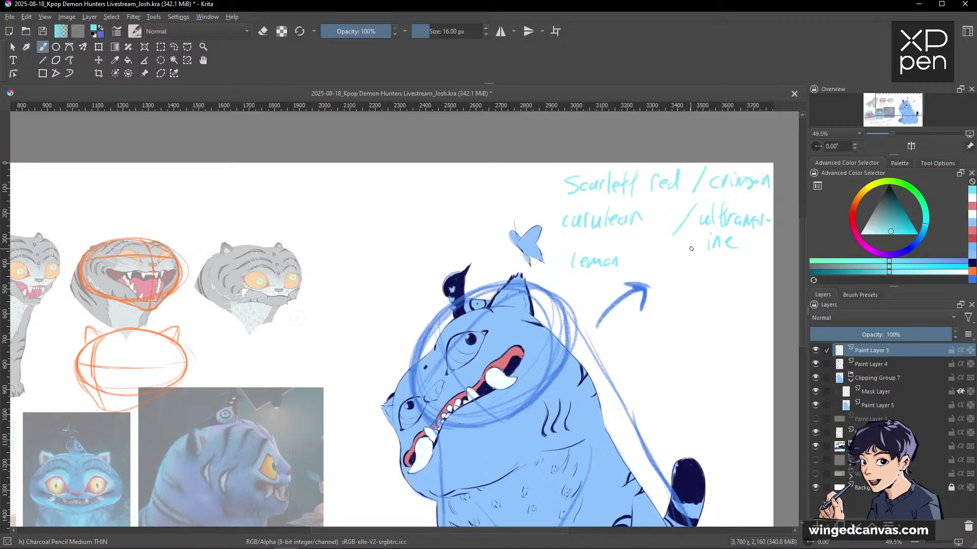
mouse_move(665, 254)
mouse_down()
mouse_move(653, 268)
mouse_move(702, 272)
mouse_up()
mouse_move(705, 265)
mouse_down()
mouse_move(728, 275)
mouse_move(741, 265)
mouse_move(725, 362)
mouse_move(722, 342)
mouse_move(712, 364)
mouse_move(689, 344)
mouse_up()
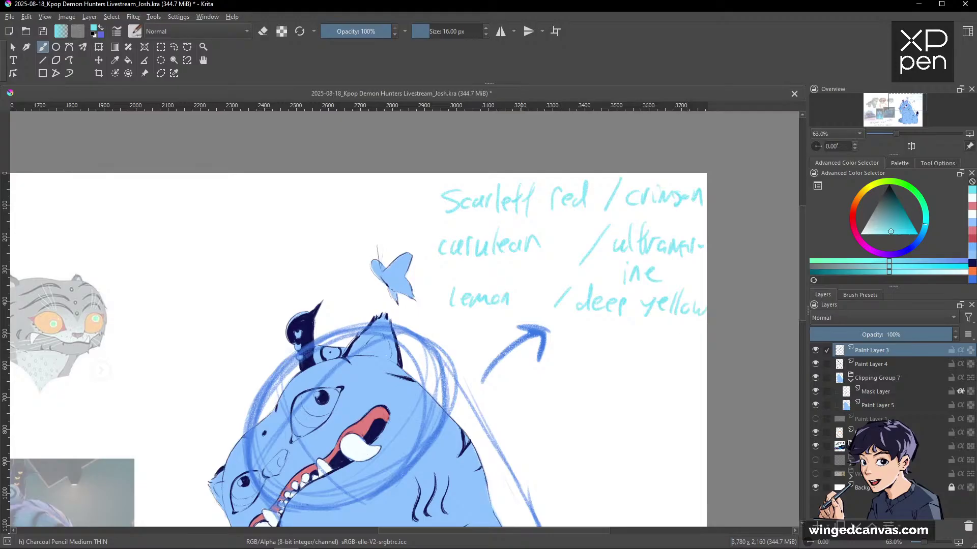
Number the three handwritten colour pairs with circled 1, 2 and 3 in front of each line.
key(space)
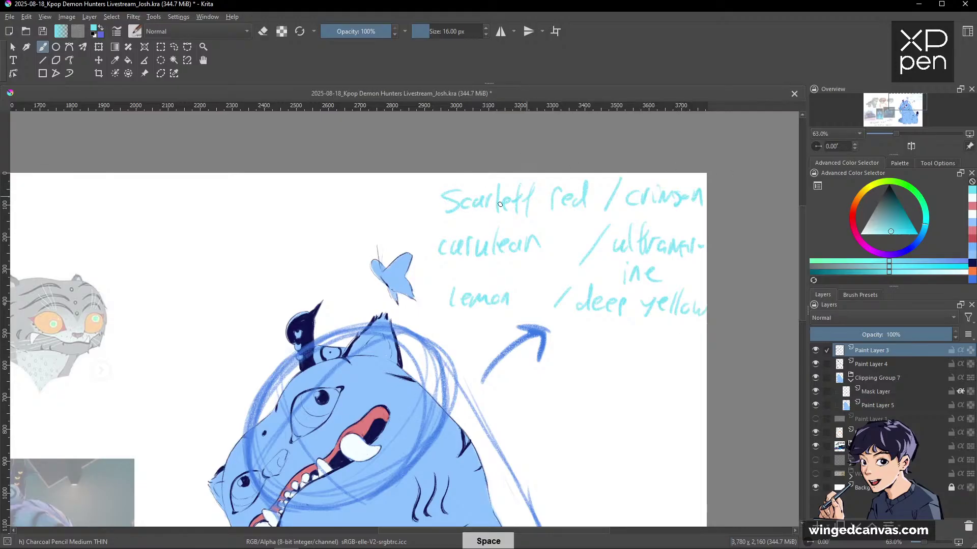
drag(410, 198, 405, 225)
mouse_move(409, 197)
mouse_down()
mouse_move(397, 214)
mouse_move(413, 230)
mouse_move(418, 263)
mouse_up()
mouse_move(414, 236)
mouse_down()
mouse_move(406, 257)
mouse_move(426, 254)
mouse_up()
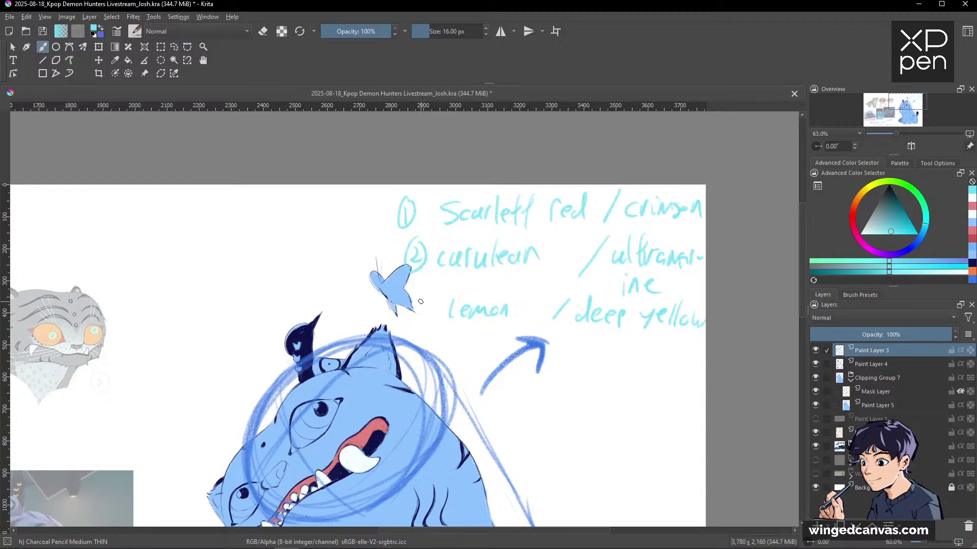
drag(422, 295, 430, 325)
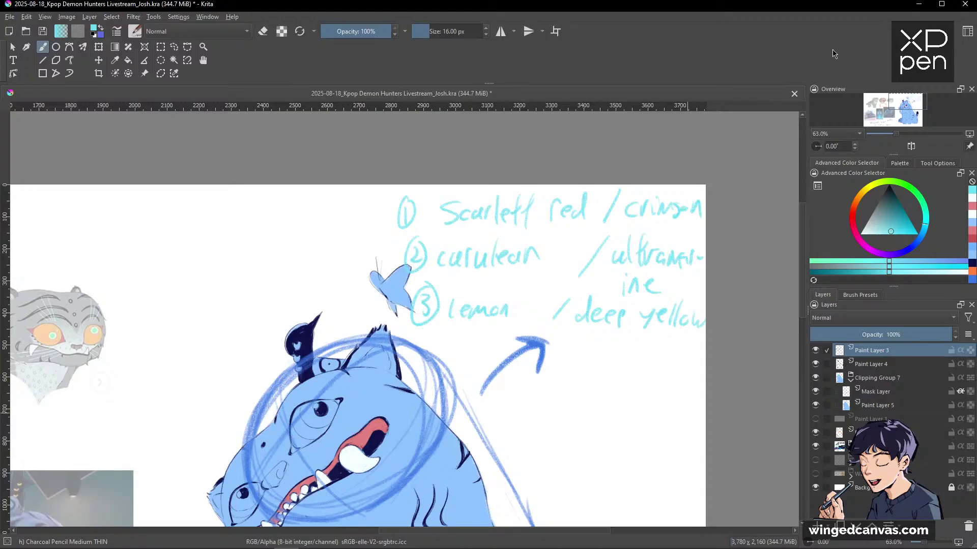
Erase the wrong second letter of "curulean" and rewrite it so the word reads "cerulean".
drag(741, 305, 734, 322)
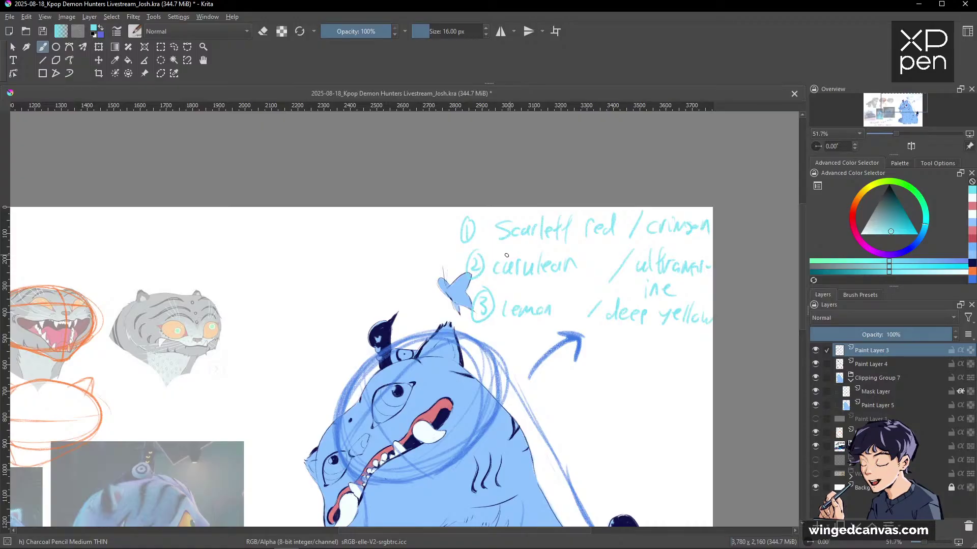
key(e)
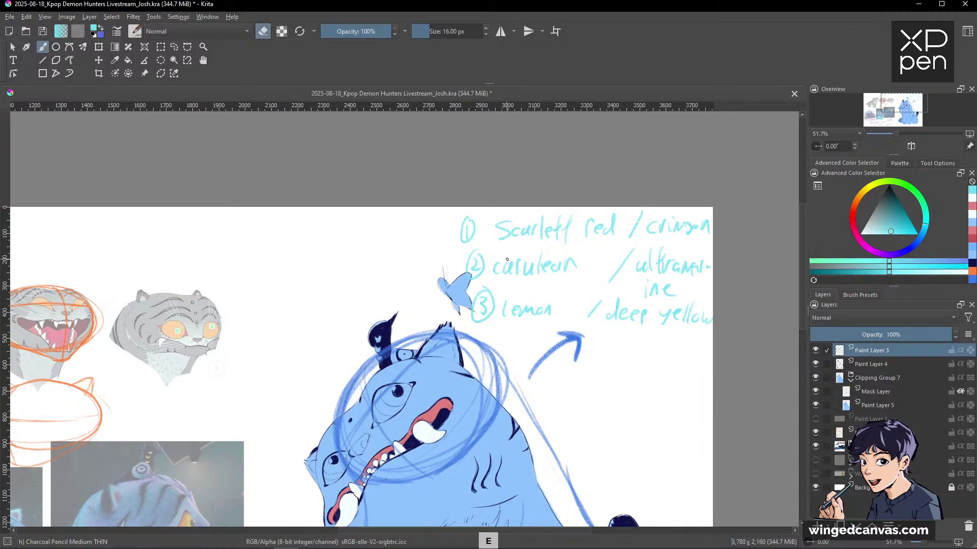
drag(513, 263, 510, 273)
key(e)
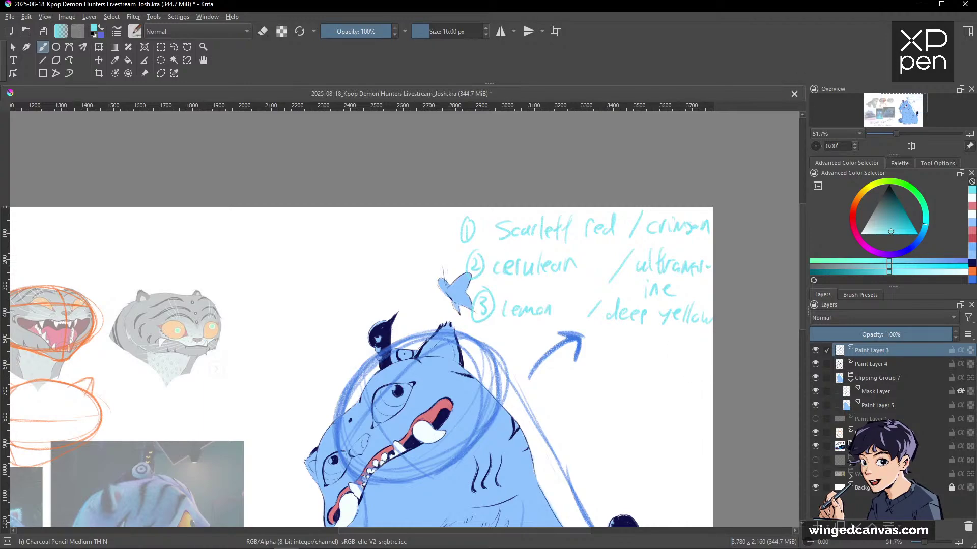
drag(752, 382, 750, 354)
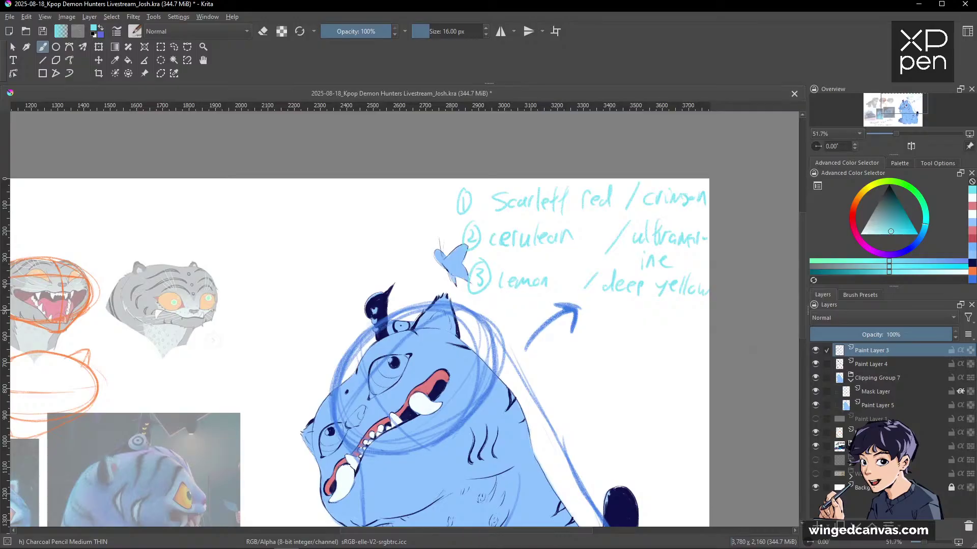
Set the brush colour to a saturated lemon yellow and shift its hue to a deep golden yellow.
mouse_move(885, 186)
mouse_down()
mouse_move(854, 214)
mouse_move(911, 189)
mouse_move(877, 171)
mouse_move(895, 187)
mouse_move(874, 189)
mouse_up()
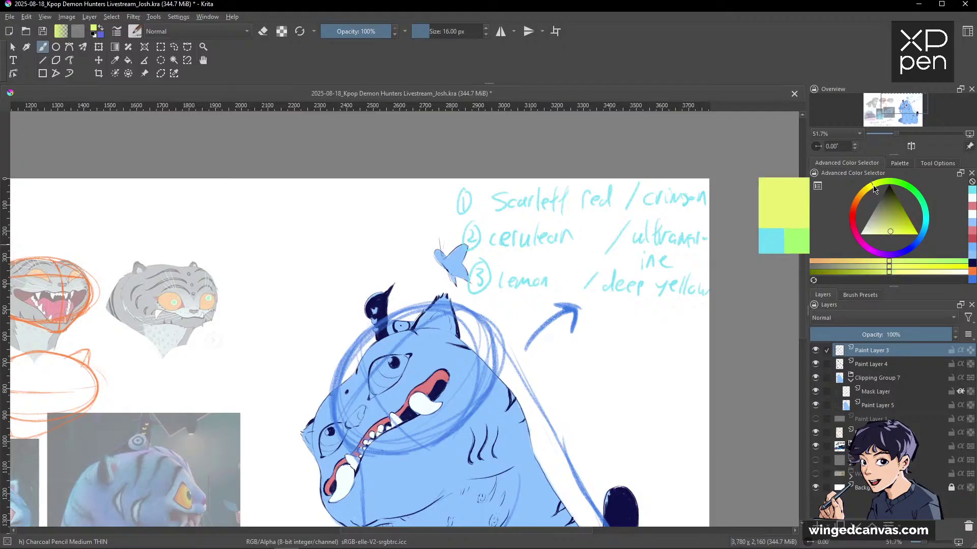
click(870, 188)
drag(915, 236, 922, 240)
click(864, 192)
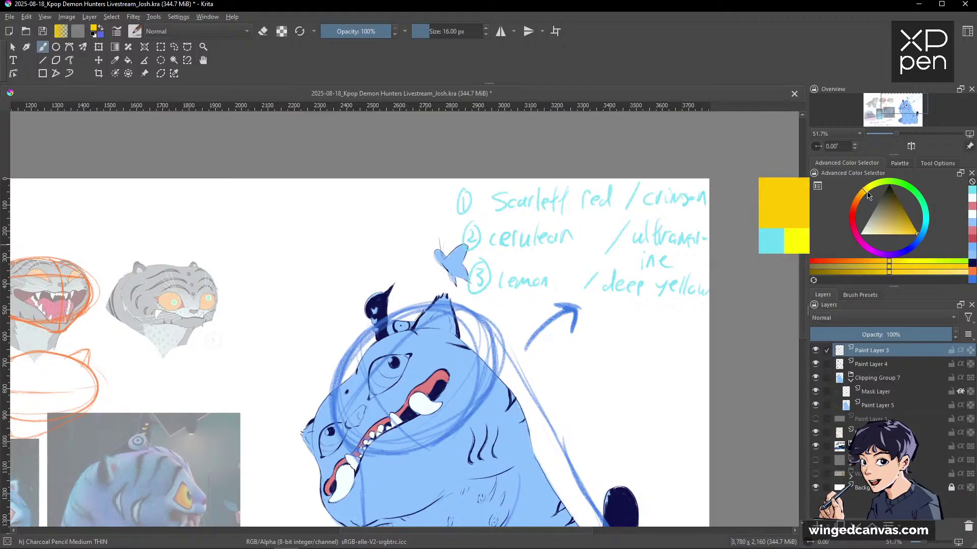
click(864, 190)
Set the brush colour to an orange-leaning scarlet red and shift it to a slightly darker crimson.
click(855, 209)
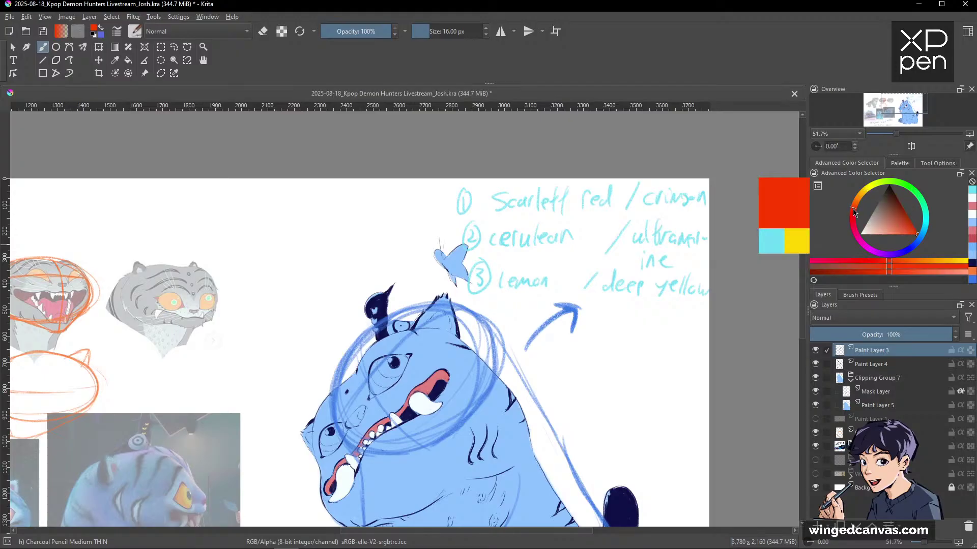
click(855, 209)
click(856, 209)
click(853, 215)
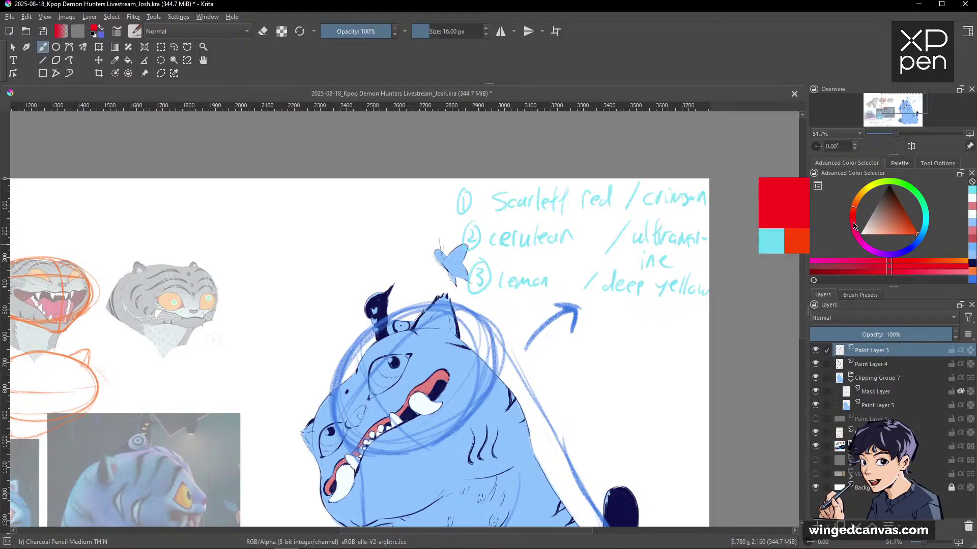
click(852, 219)
click(907, 231)
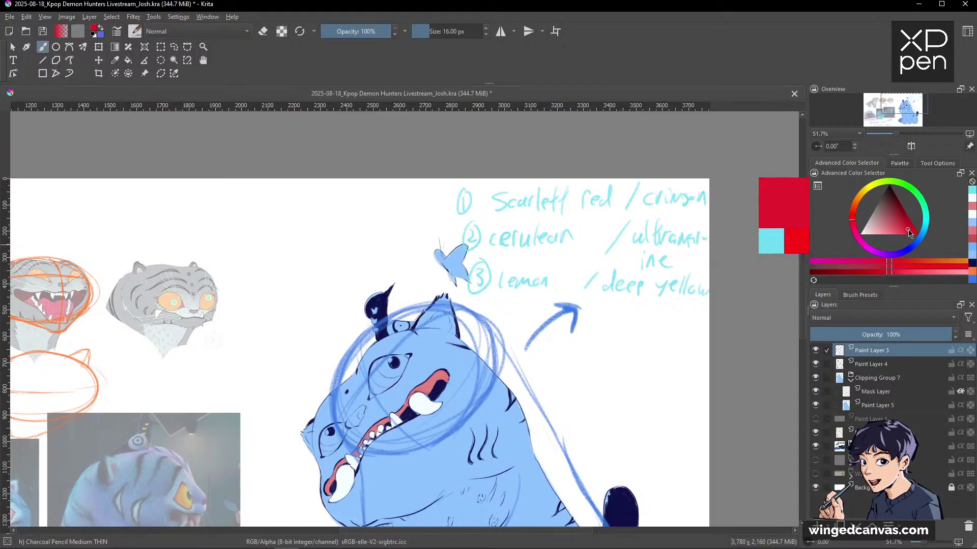
Switch the brush colour to a deep ultramarine blue and shift its hue through lighter blue to turquoise green.
click(909, 258)
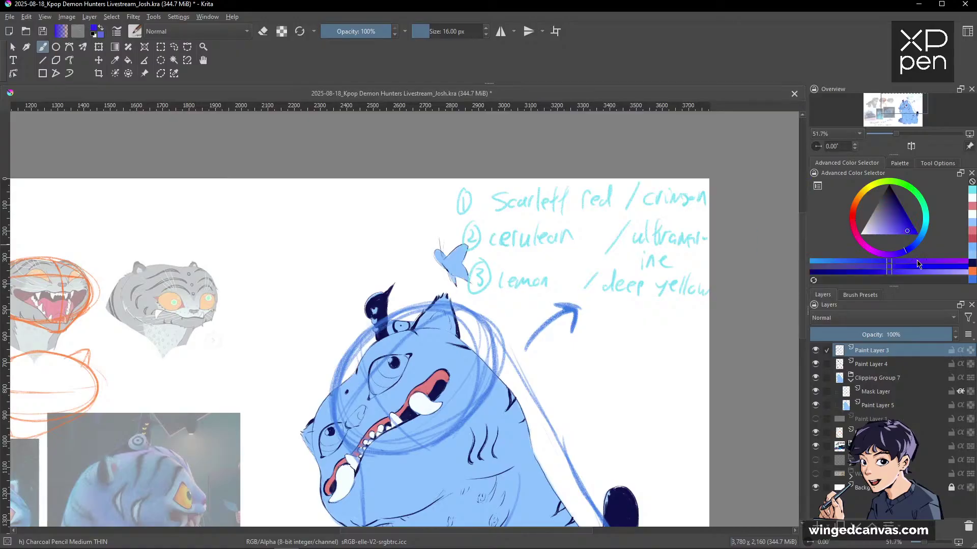
drag(925, 238, 923, 241)
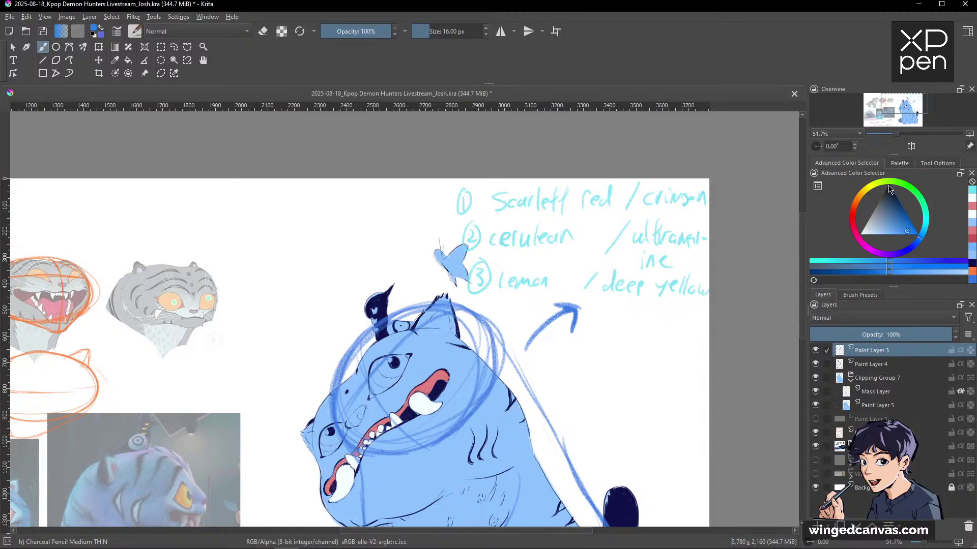
mouse_move(923, 205)
mouse_down()
mouse_move(915, 194)
mouse_move(926, 213)
mouse_up()
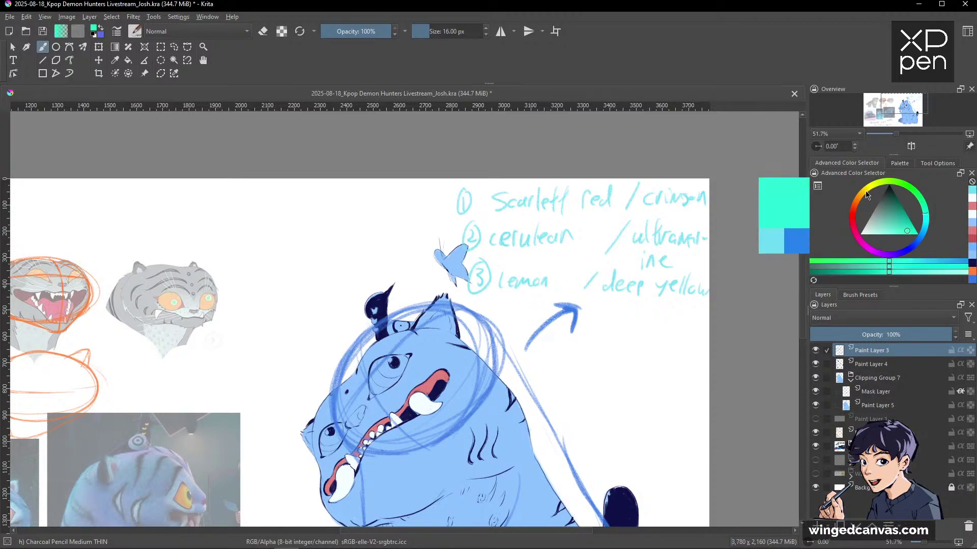
Alternate the brush hue between warm yellow and sky blue, and choose a bright green between them.
click(869, 189)
click(928, 233)
click(867, 190)
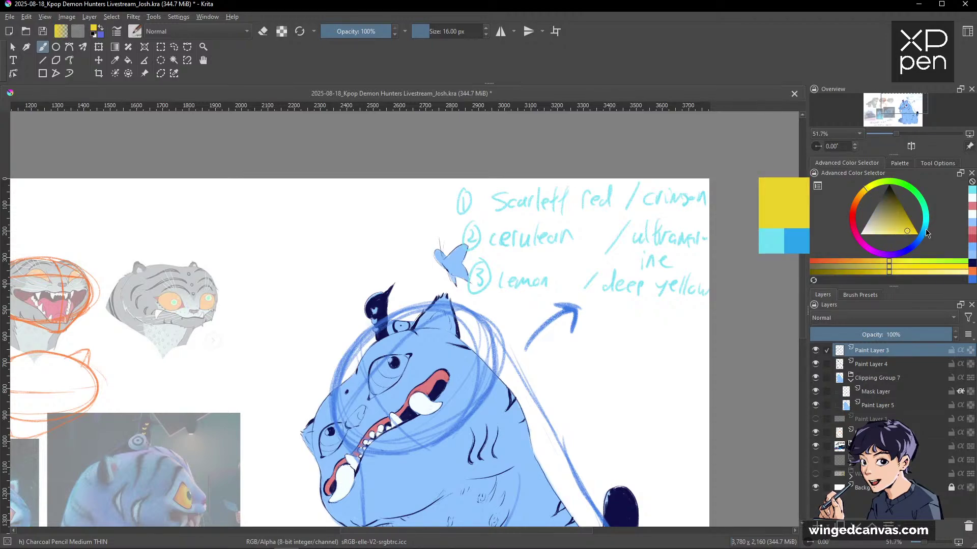
drag(898, 193, 902, 190)
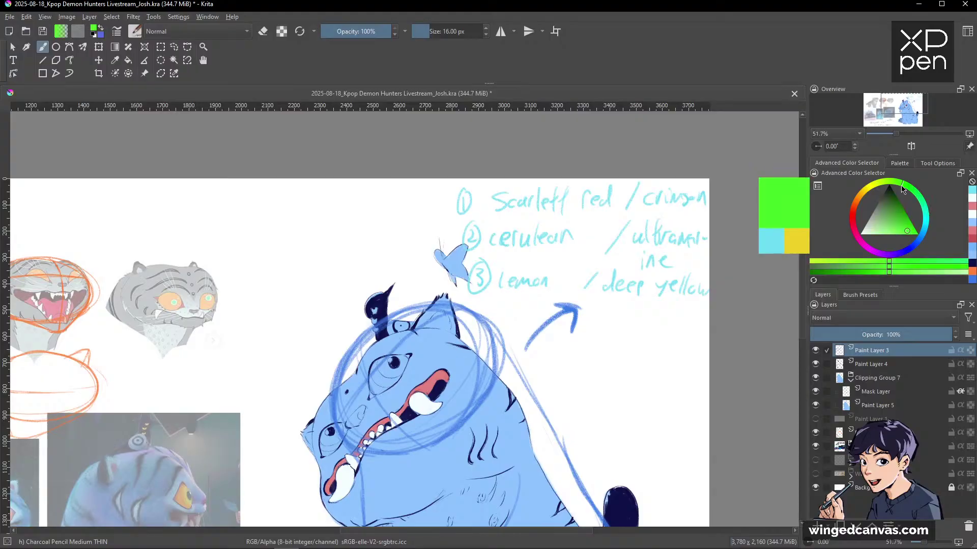
Switch the brush hue from warm yellow to azure blue, choose the turquoise green between them, and return to yellow.
click(872, 191)
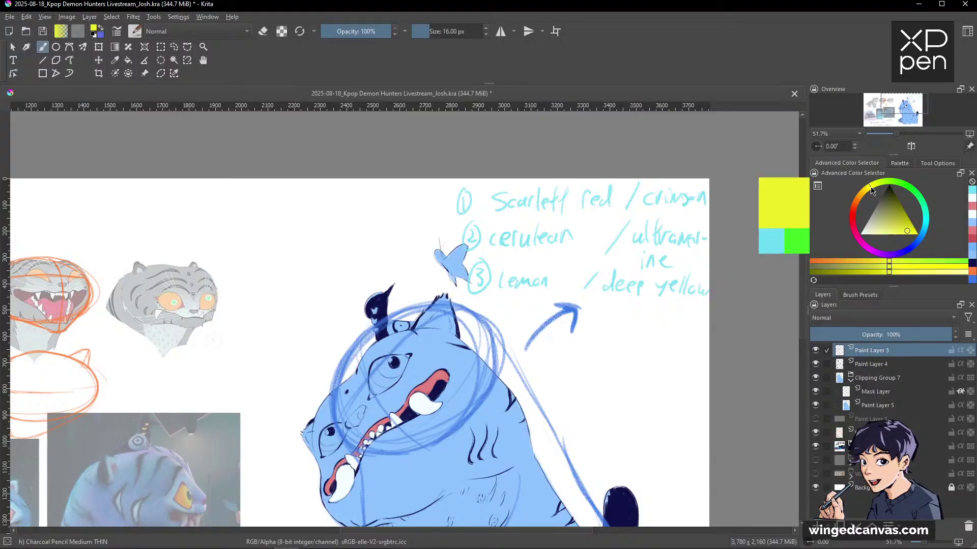
click(924, 241)
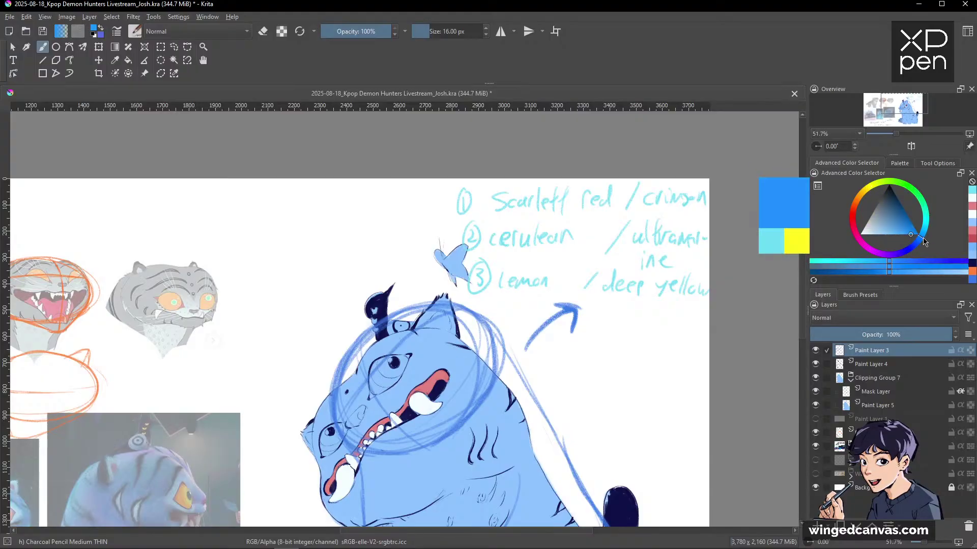
click(924, 206)
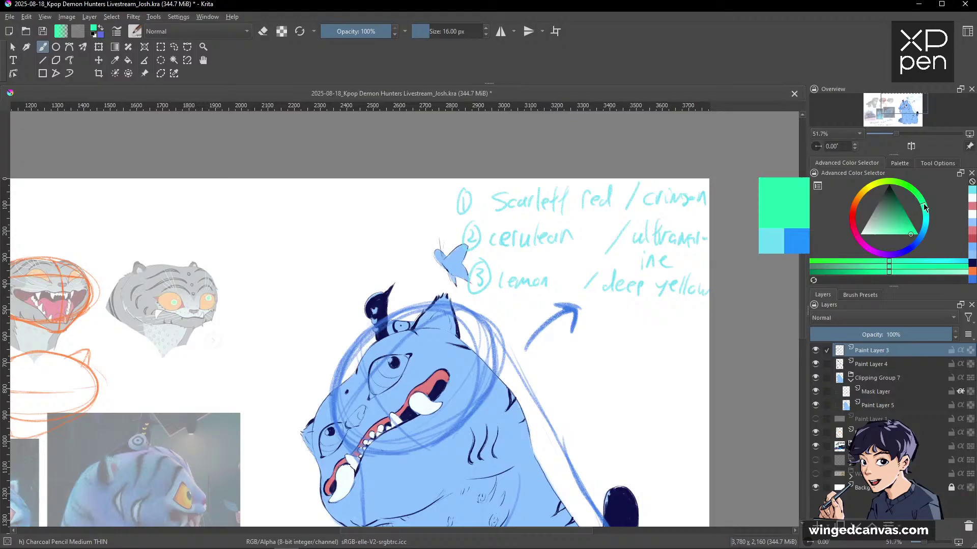
click(877, 190)
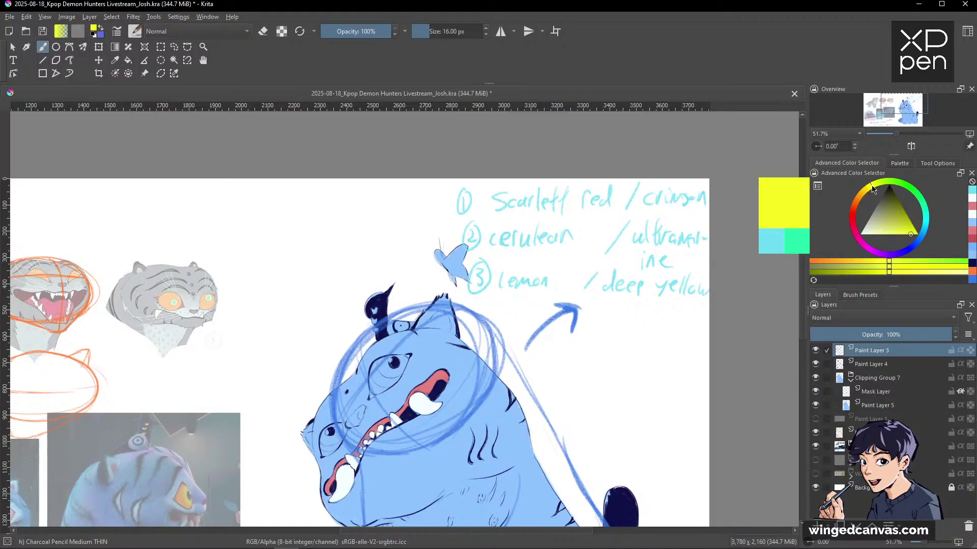
Switch the brush hue between deep blue, crimson and magenta, and choose the violet lying between the blue and the red.
click(927, 234)
click(889, 259)
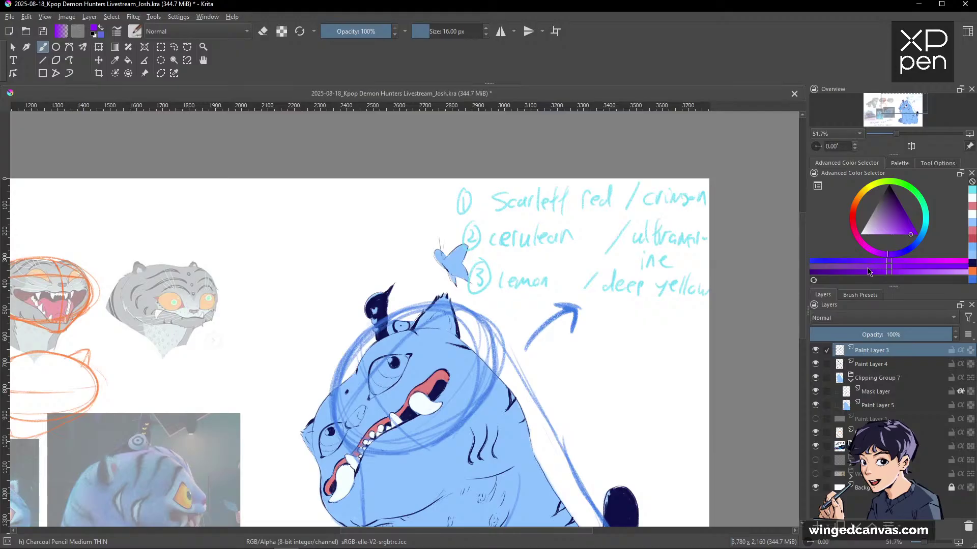
click(852, 227)
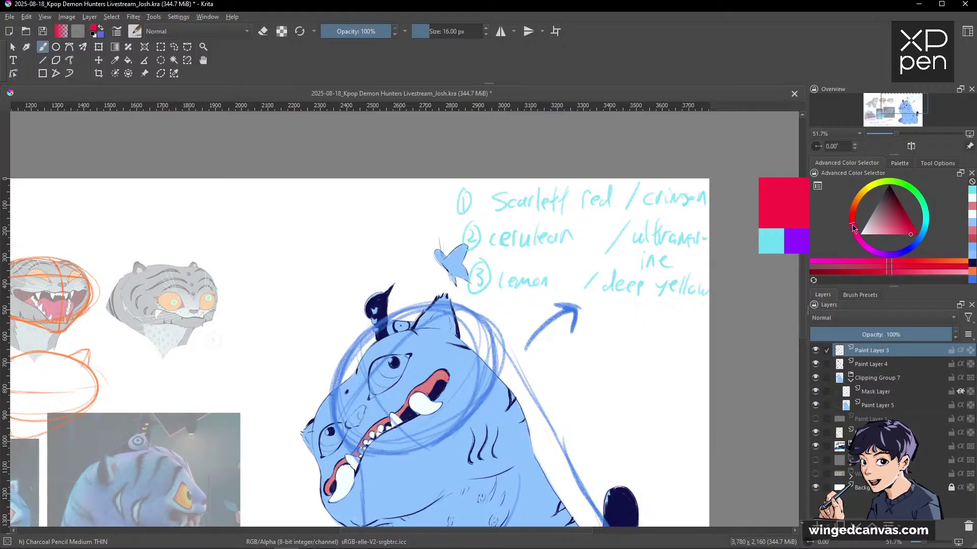
click(905, 256)
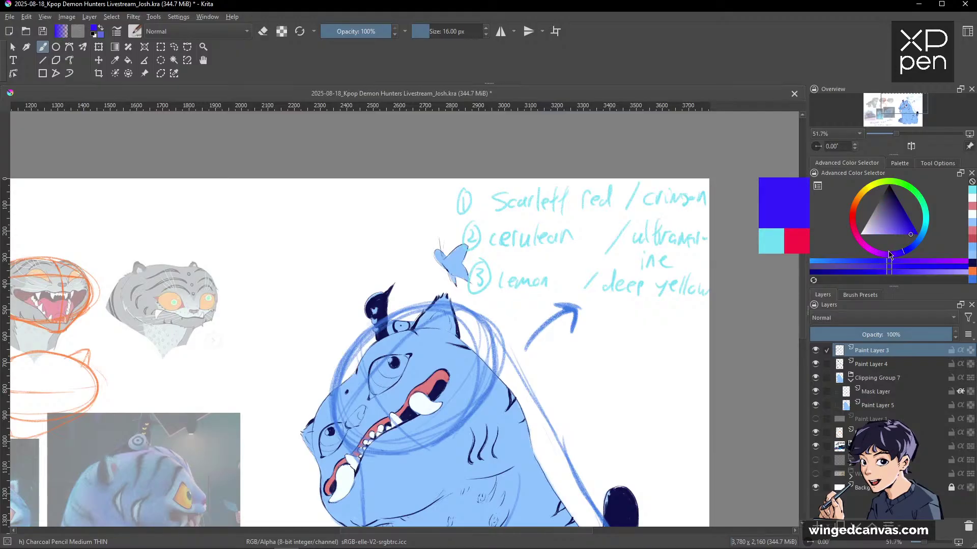
click(870, 253)
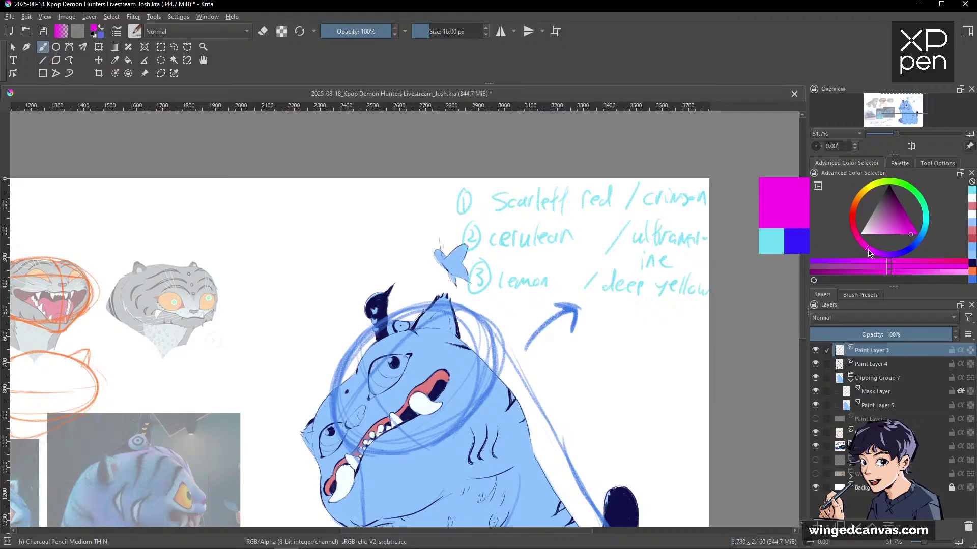
click(906, 256)
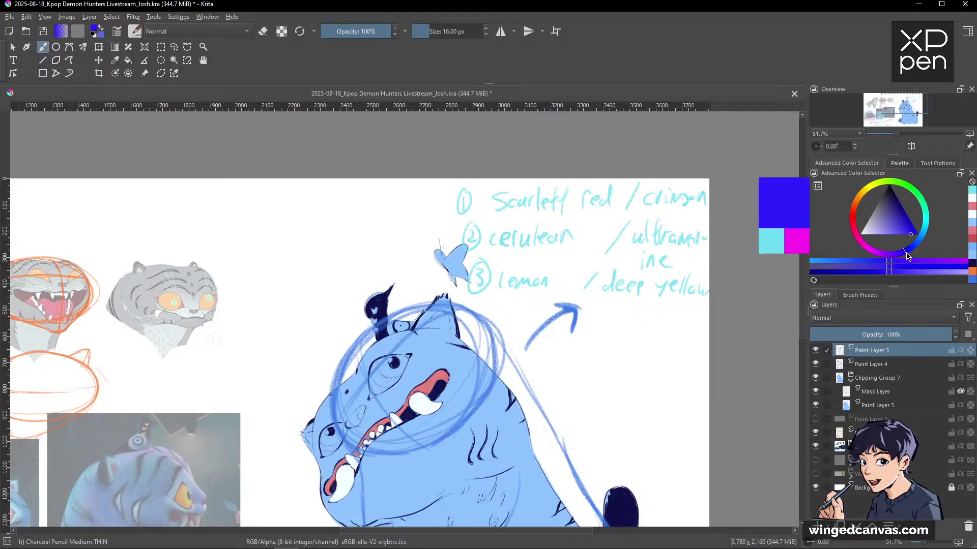
click(889, 259)
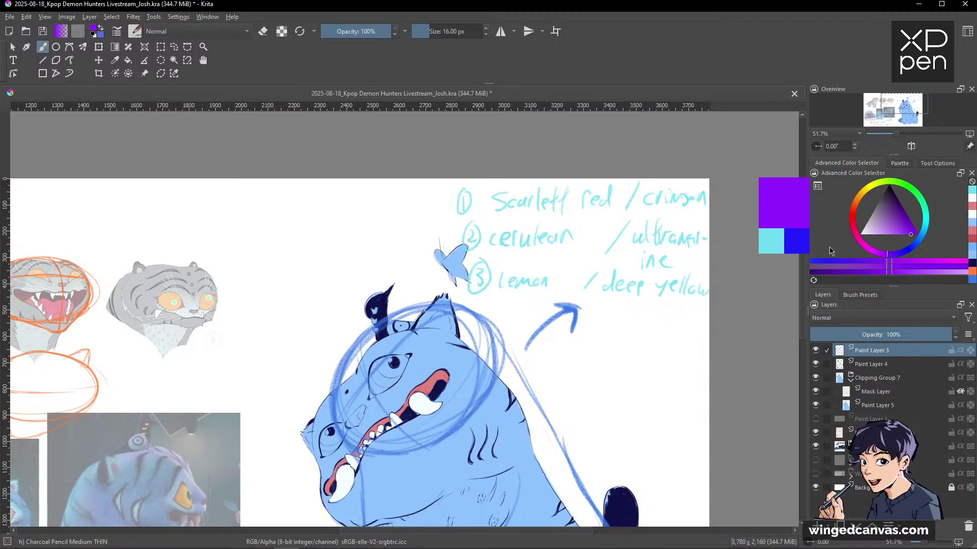
key(space)
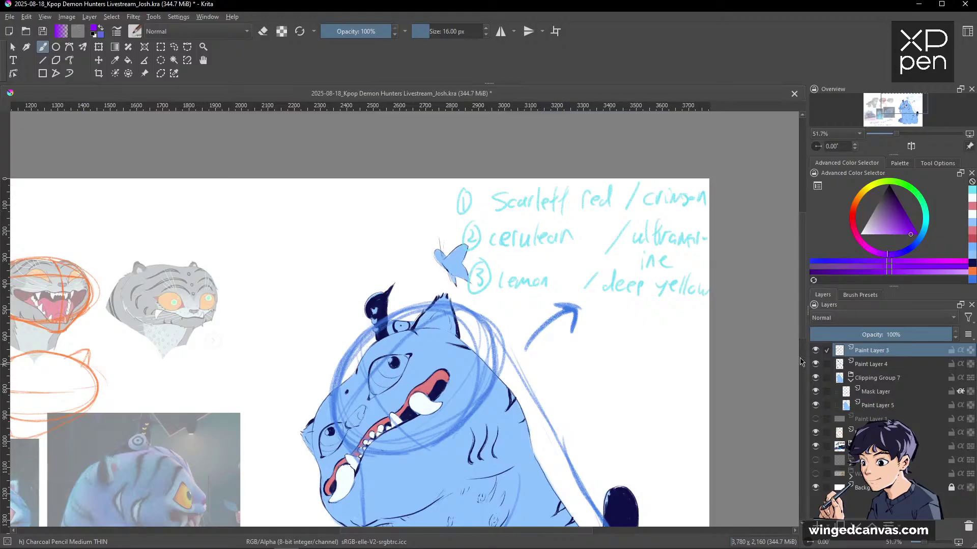
Hide Paint Layer 3 with the notes and sketch, and select Mask Layer inside Clipping Group 7, toggling its visibility to check its contents.
click(815, 350)
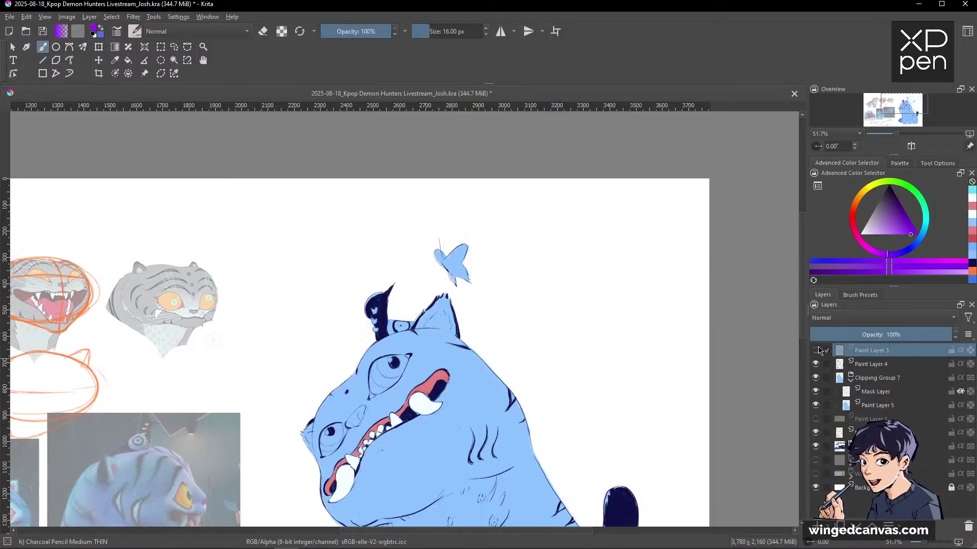
click(863, 391)
drag(578, 412, 784, 239)
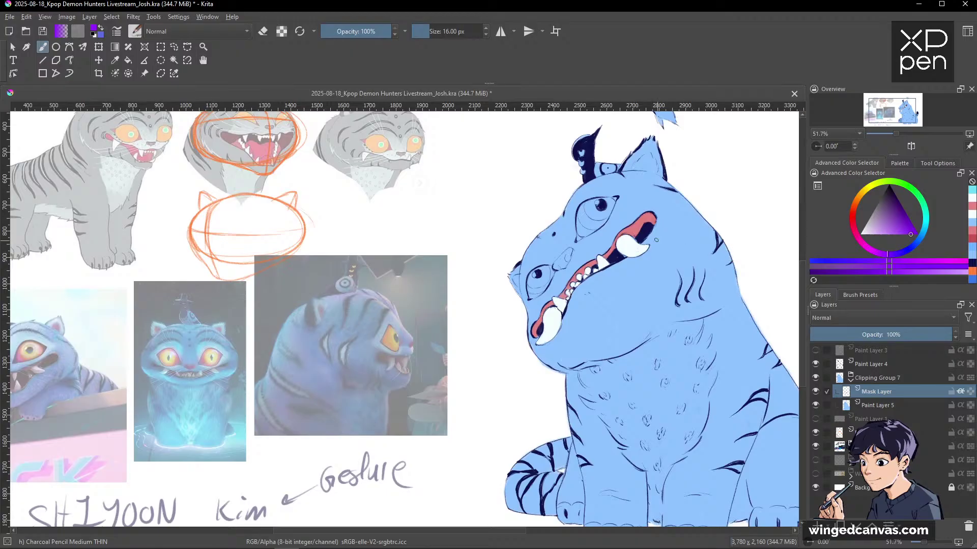
drag(656, 240, 718, 280)
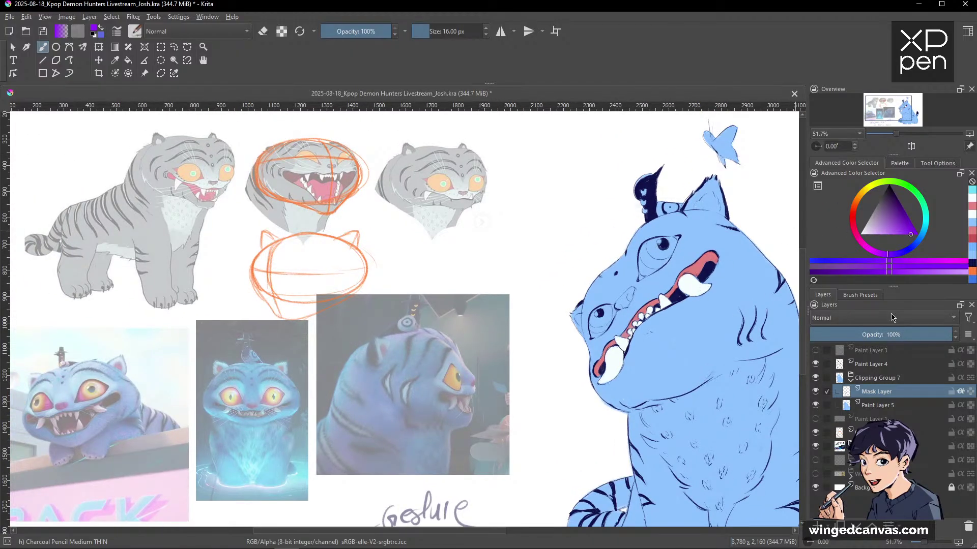
click(815, 392)
click(815, 392)
Set the brush to golden yellow at 18 px and start painting the iris of the tiger's upper eye.
drag(736, 376, 552, 393)
drag(679, 357, 697, 379)
drag(738, 332, 706, 338)
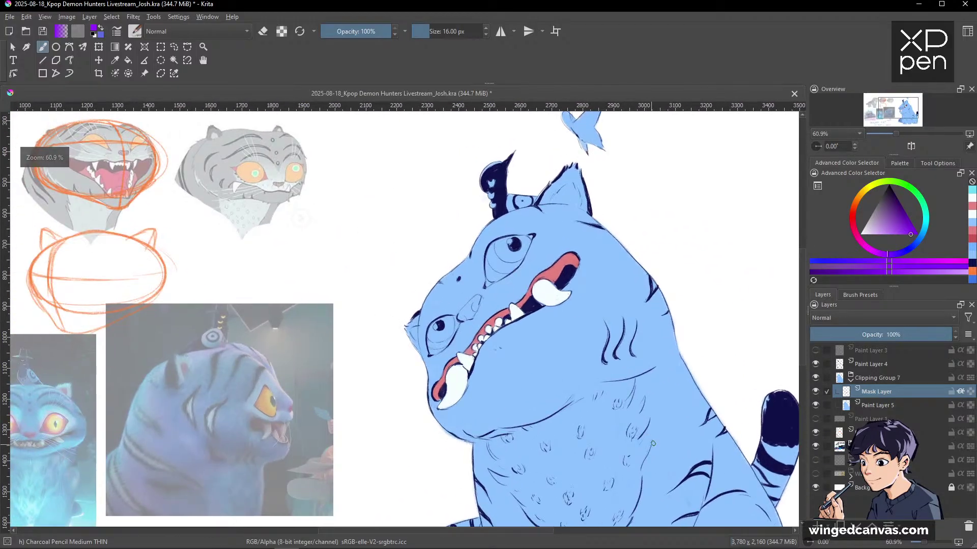
click(864, 199)
drag(908, 227, 893, 235)
key(bracketright)
mouse_move(505, 243)
mouse_down()
mouse_move(532, 251)
mouse_move(666, 199)
mouse_up()
scroll(501, 253, down, 1)
Set the opacity of the reference image layer to 100%.
click(883, 446)
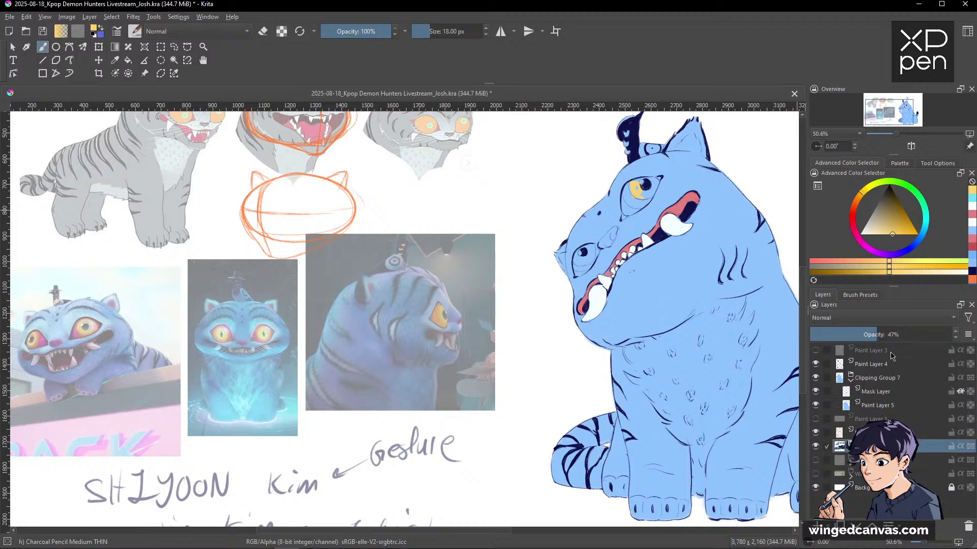
click(950, 334)
drag(712, 353, 705, 365)
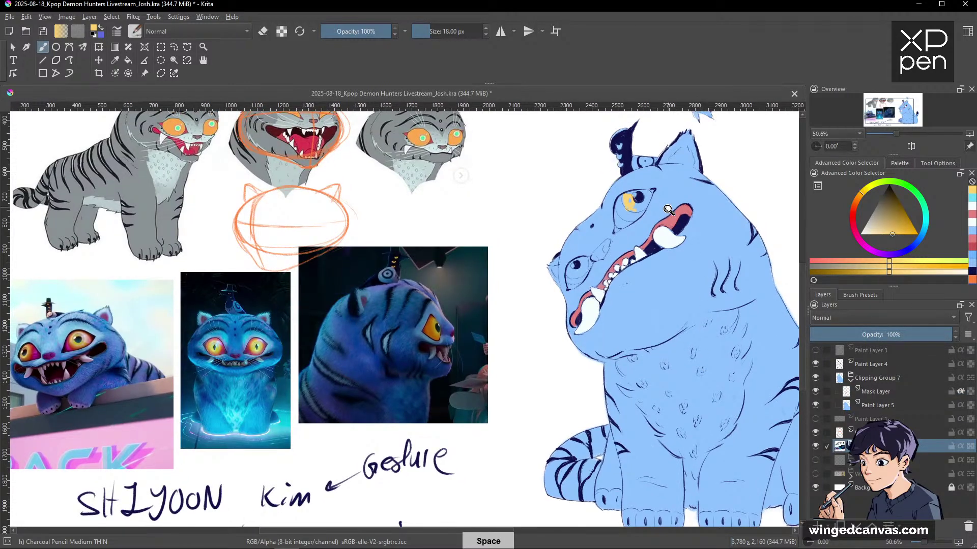
drag(669, 210, 679, 209)
Set the brush to a pale lemon yellow and fill the upper eye's iris on Mask Layer.
click(867, 189)
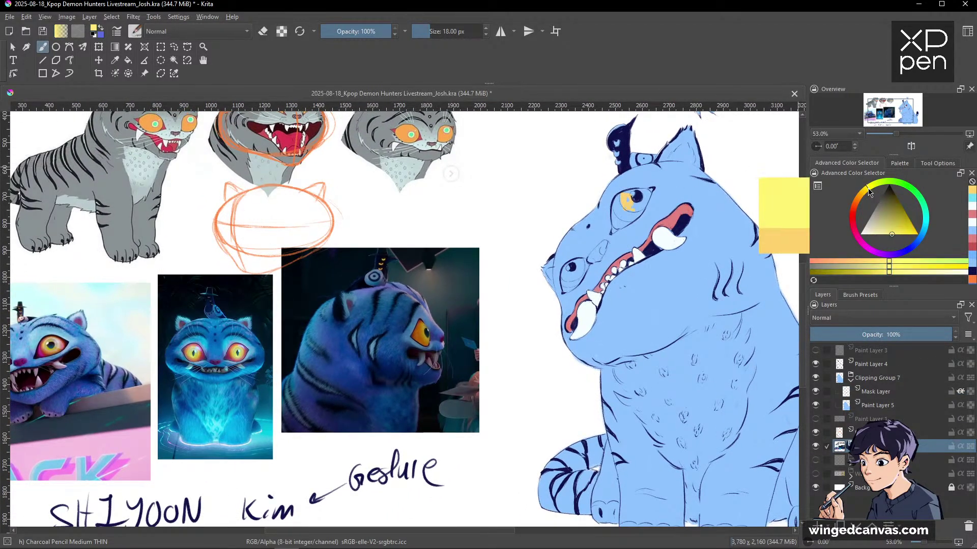
click(884, 234)
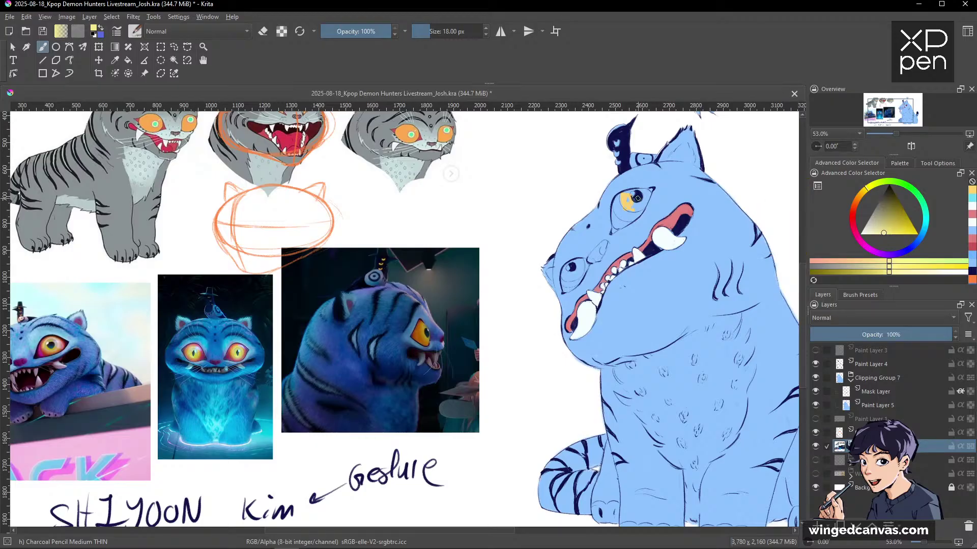
click(895, 390)
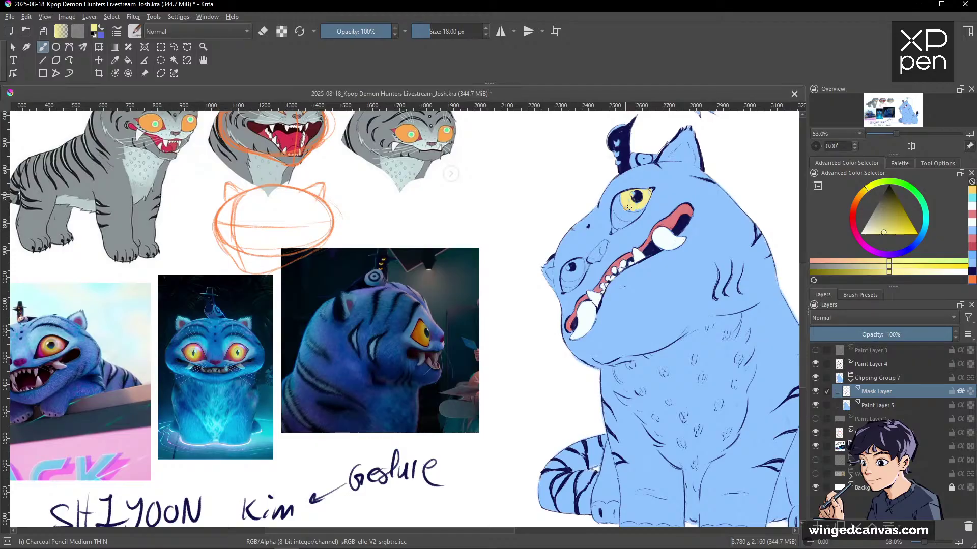
drag(629, 207, 647, 196)
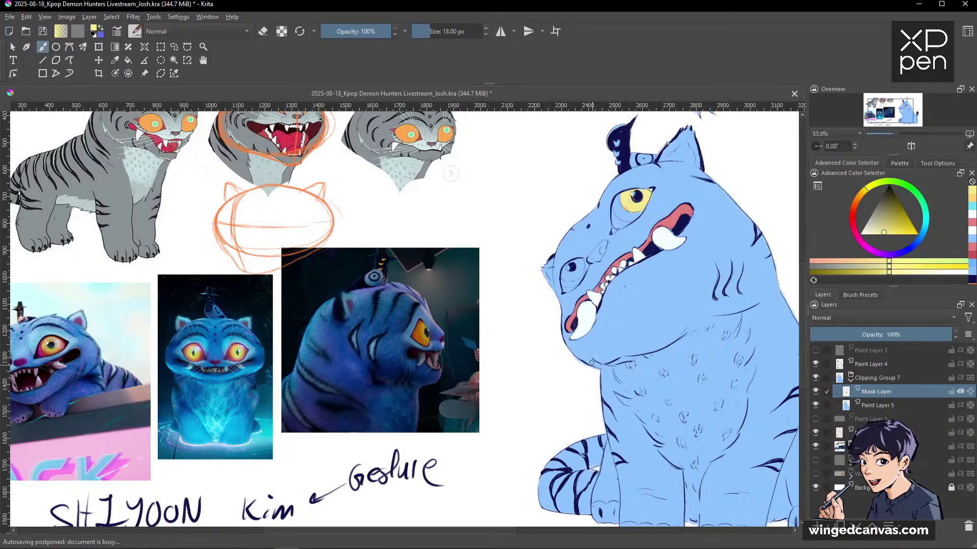
Add a white highlight to the upper eye's pupil using the tooth colour, and paint the lower eye's iris pale yellow.
scroll(637, 237, up, 3)
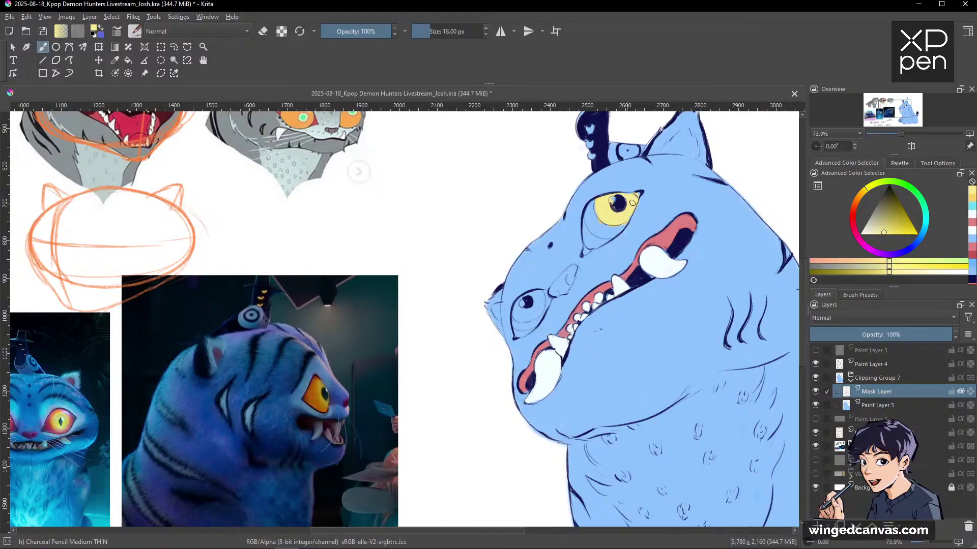
ctrl+click(662, 257)
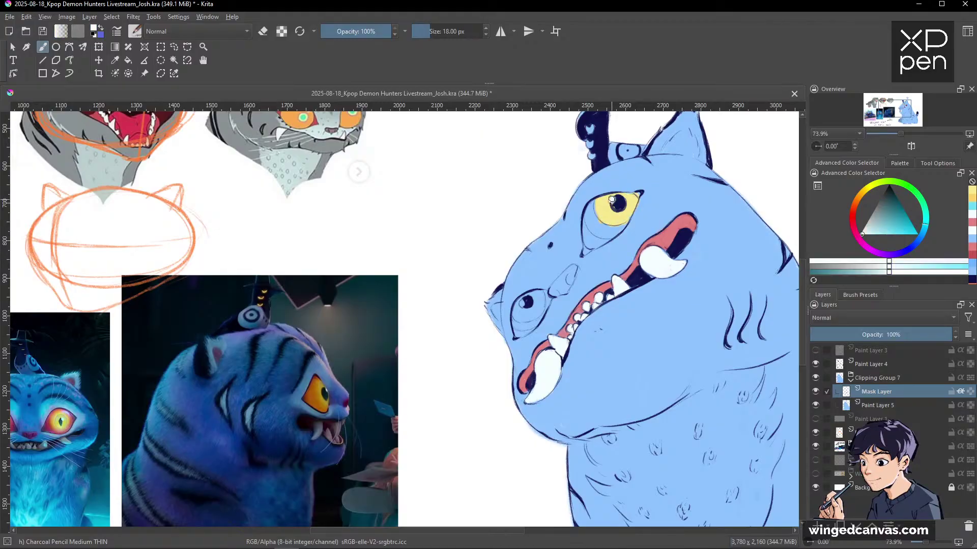
scroll(661, 234, down, 5)
scroll(662, 234, up, 4)
ctrl+click(656, 232)
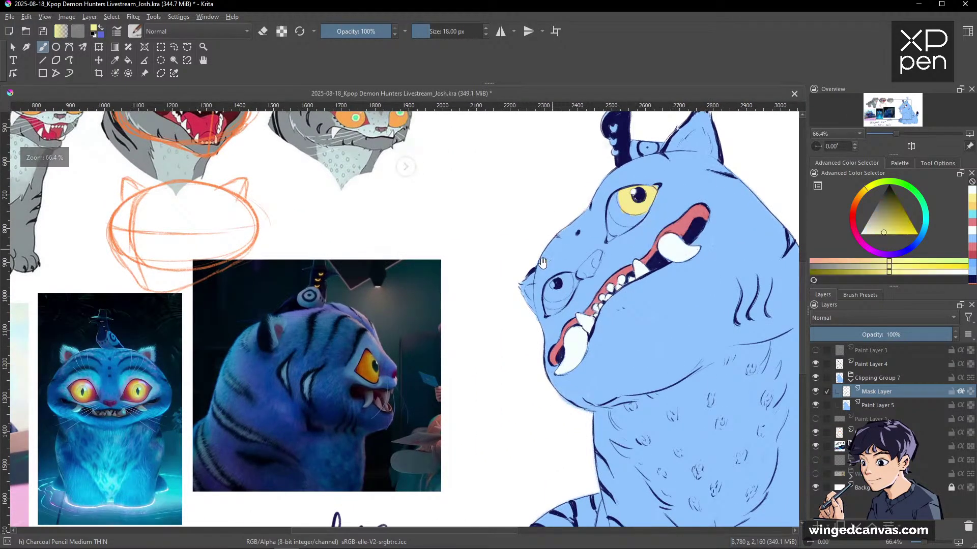
mouse_move(533, 279)
mouse_down()
mouse_move(662, 230)
mouse_move(680, 241)
mouse_move(672, 255)
mouse_move(663, 246)
mouse_move(684, 249)
mouse_up()
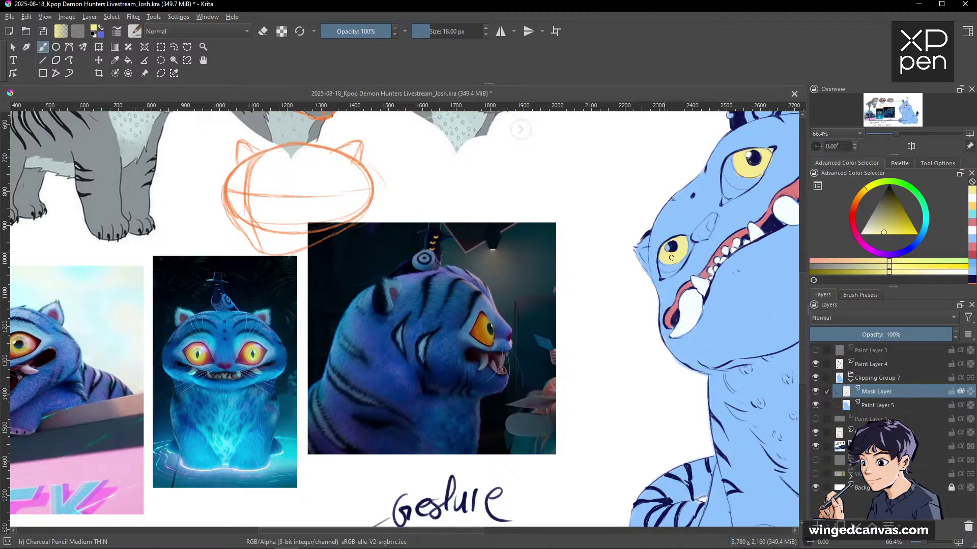
Set the brush to a muted light orange and shade the edges of both yellow irises.
ctrl+click(732, 305)
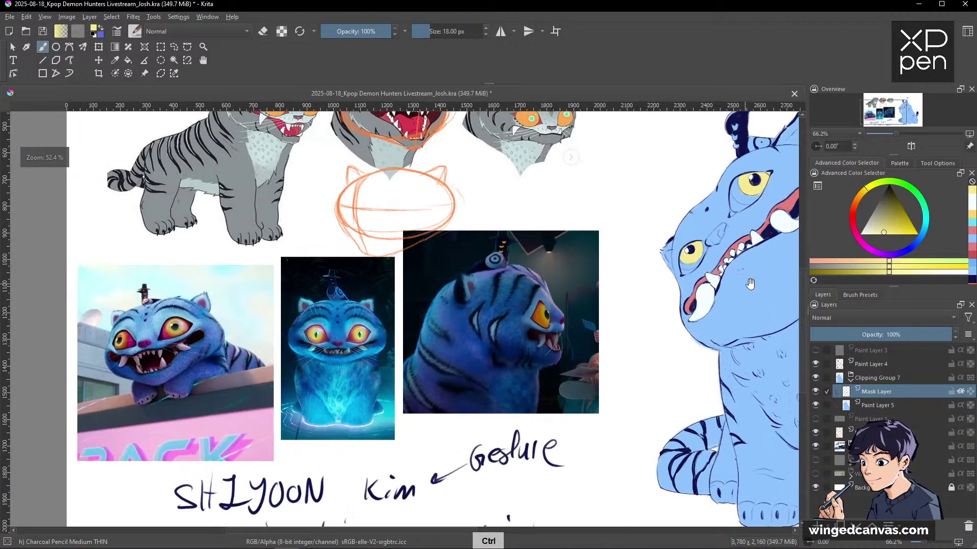
scroll(734, 282, down, 2)
scroll(722, 252, up, 1)
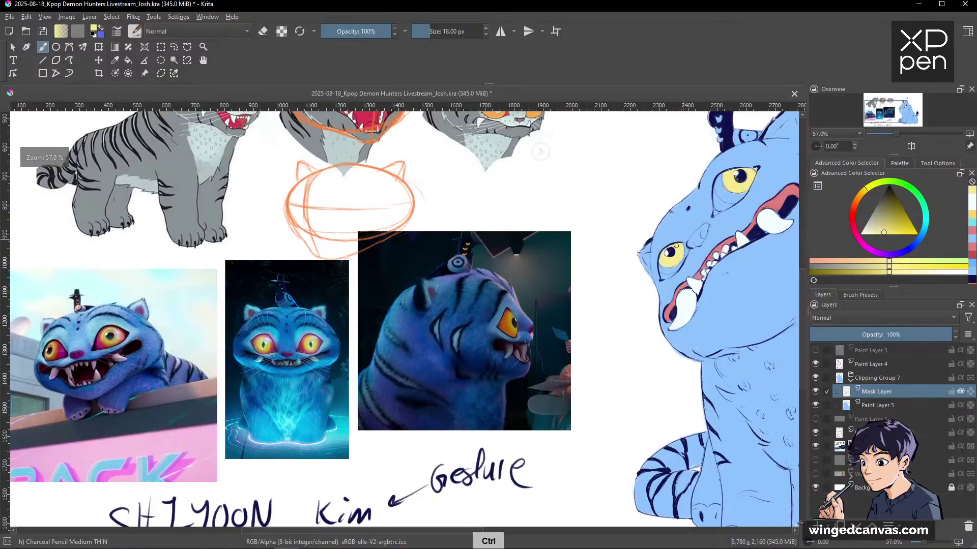
ctrl+click(698, 298)
click(859, 200)
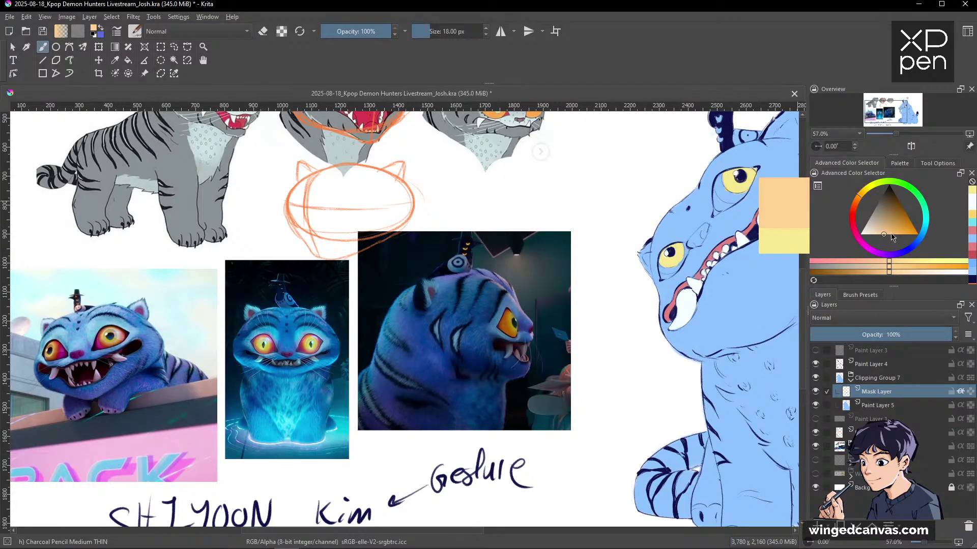
drag(891, 237, 890, 231)
click(663, 269)
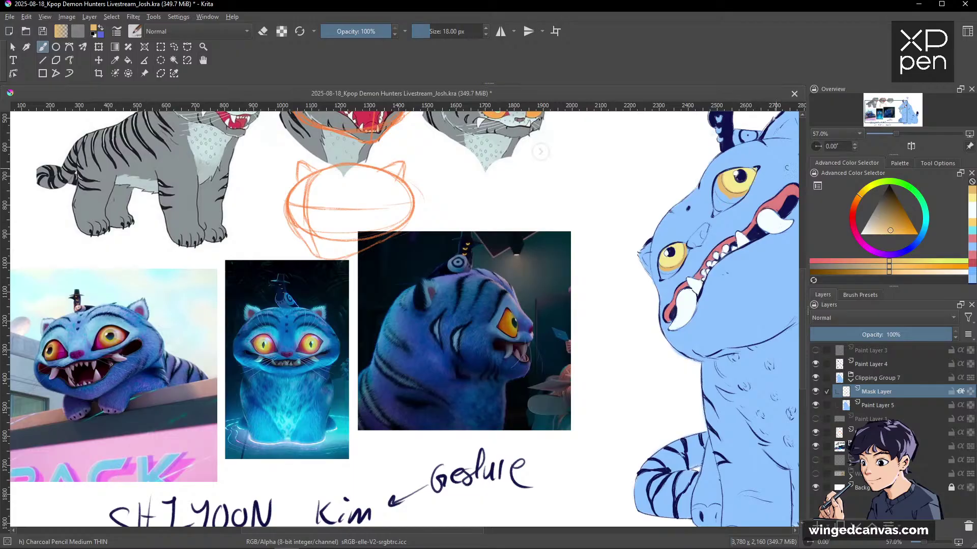
Paint the areas below both irises, the nose and the inside of the smaller ear in magenta and deep pink.
mouse_move(856, 233)
mouse_down()
mouse_move(860, 247)
mouse_move(901, 222)
mouse_move(903, 231)
mouse_up()
drag(659, 269, 662, 277)
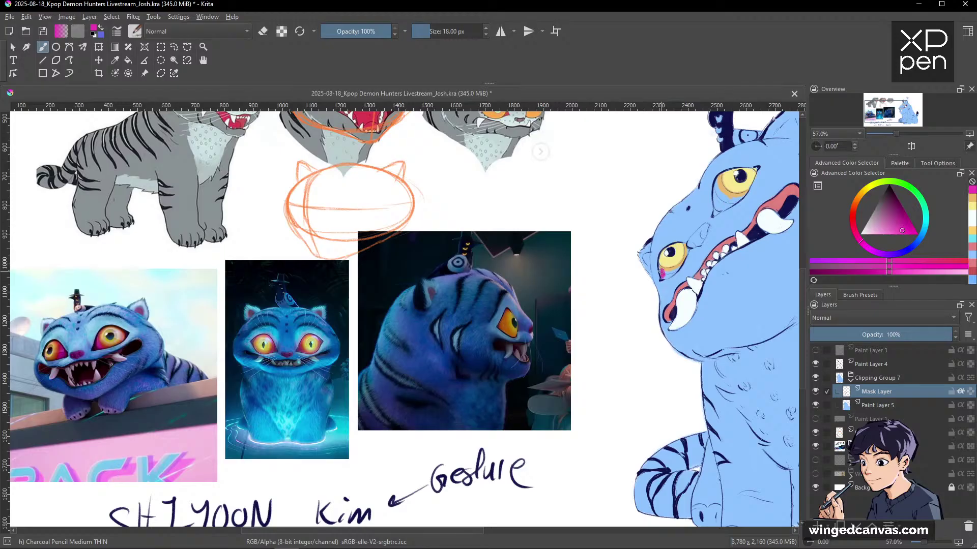
drag(894, 220, 896, 219)
drag(662, 271, 674, 270)
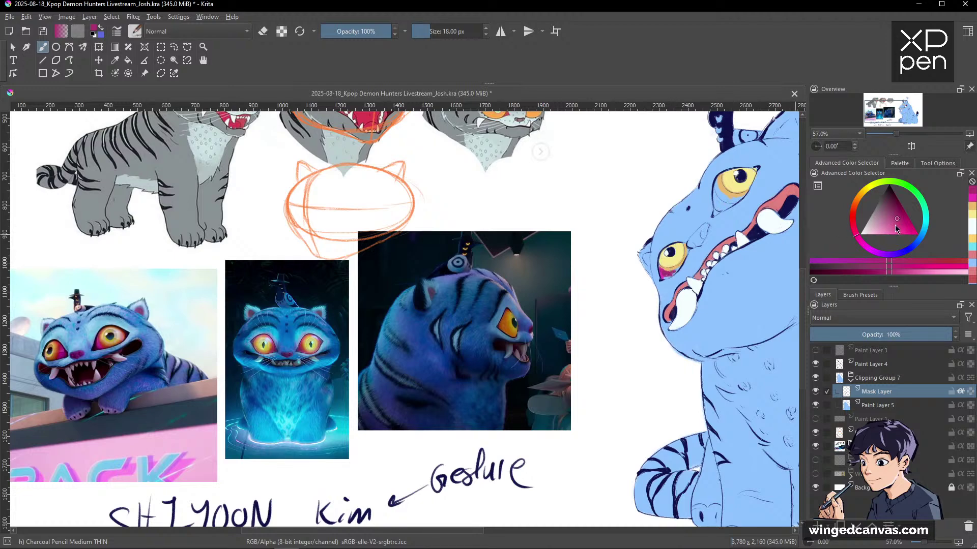
click(895, 226)
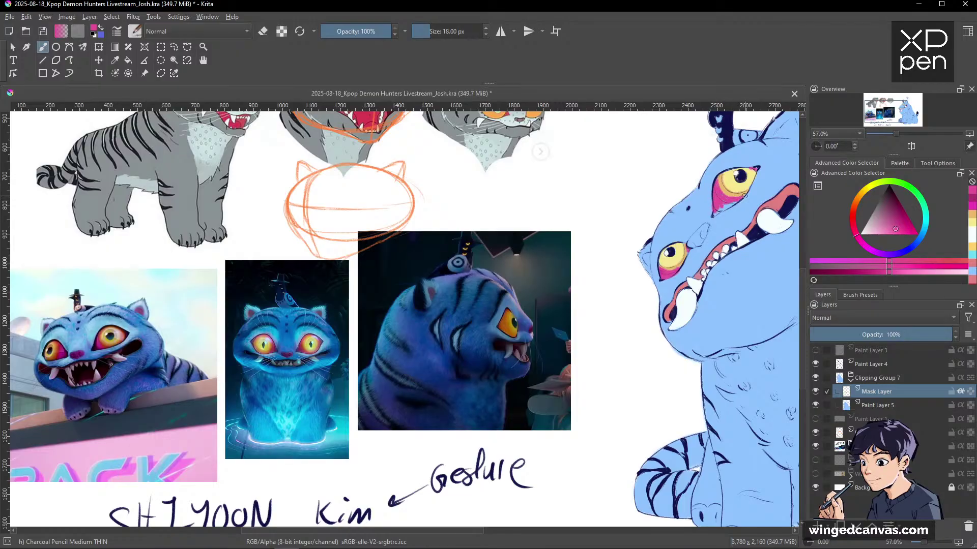
drag(777, 220, 618, 228)
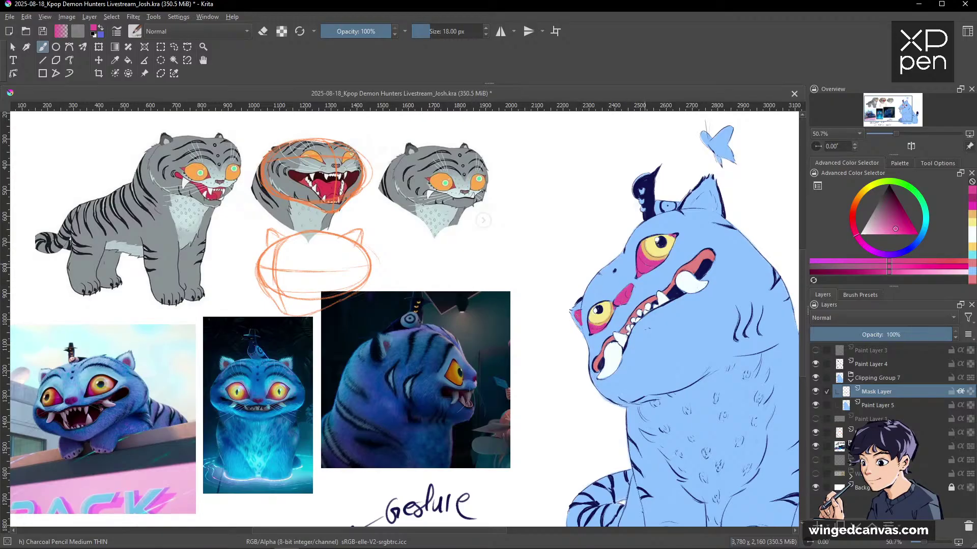
Paint the inside of the larger ear deep pink and add pale blue fur strokes along its edges.
drag(700, 203, 710, 206)
drag(694, 280, 758, 224)
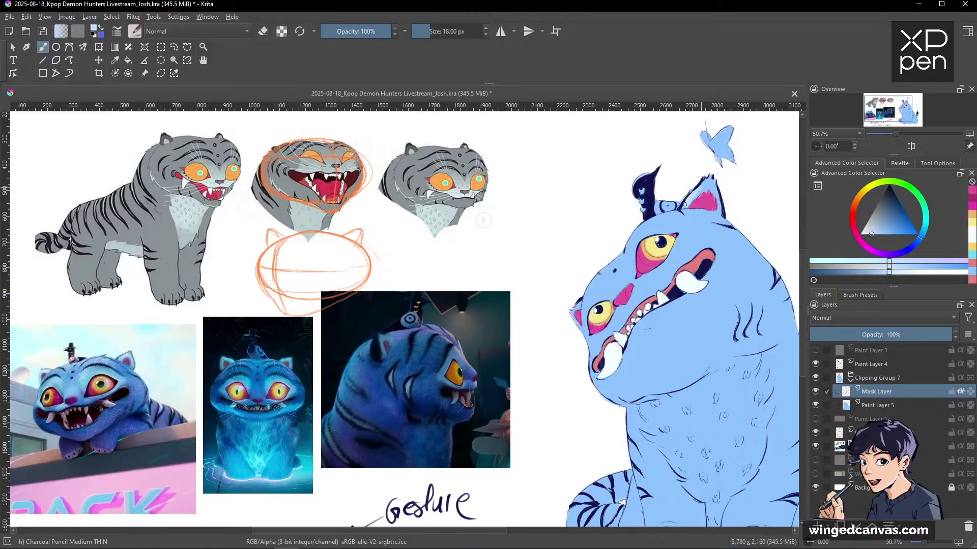
drag(701, 188, 711, 185)
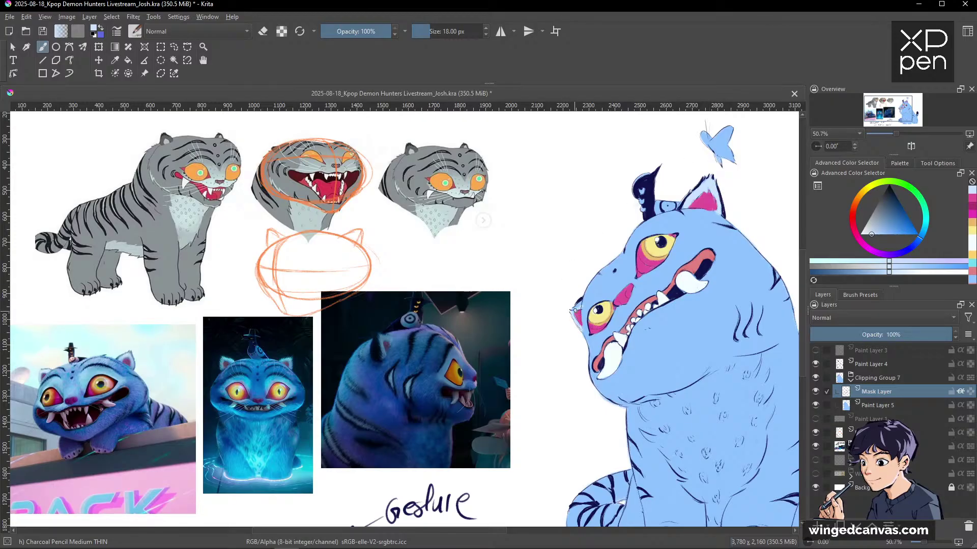
Choose a pale cyan and paint it around the tiger's upper eye, along the brow and inner edge of the socket.
scroll(728, 309, down, 1)
drag(728, 308, 696, 282)
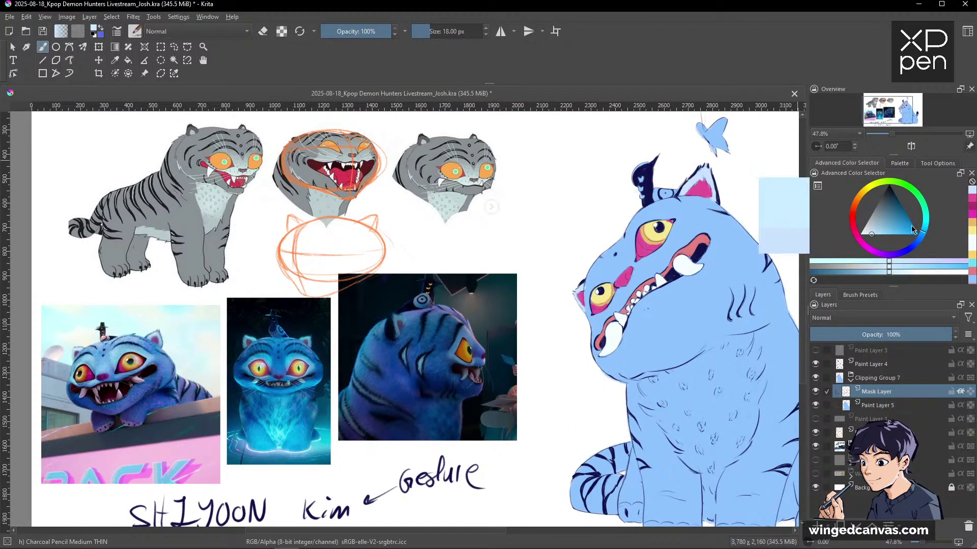
mouse_move(911, 225)
mouse_down()
mouse_move(884, 244)
mouse_move(885, 231)
mouse_up()
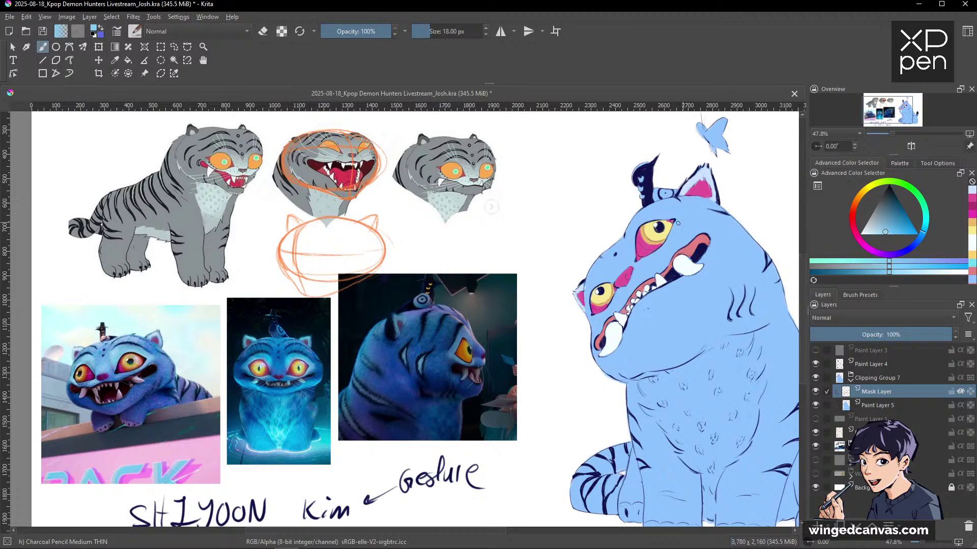
drag(627, 231, 629, 254)
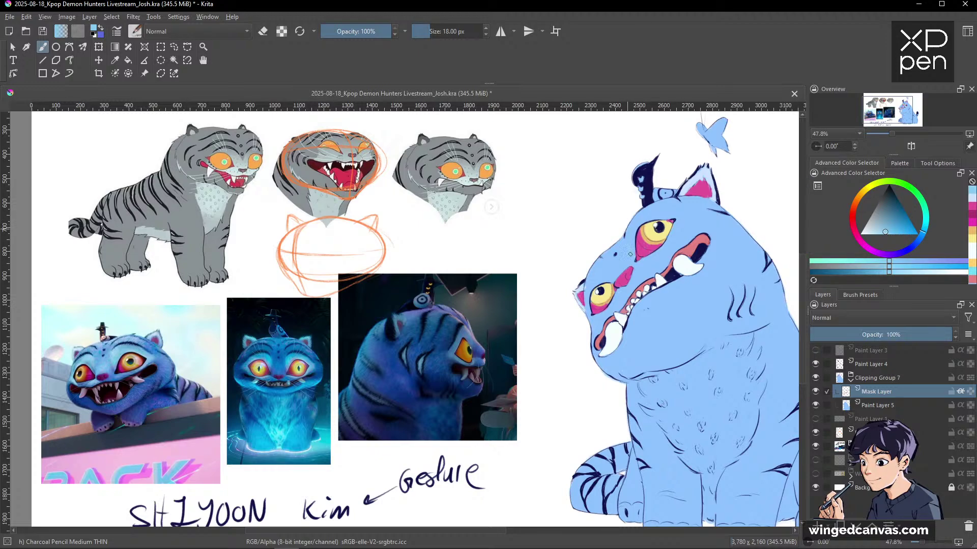
mouse_move(917, 239)
mouse_down()
mouse_move(878, 234)
mouse_move(926, 232)
mouse_up()
drag(629, 229, 630, 257)
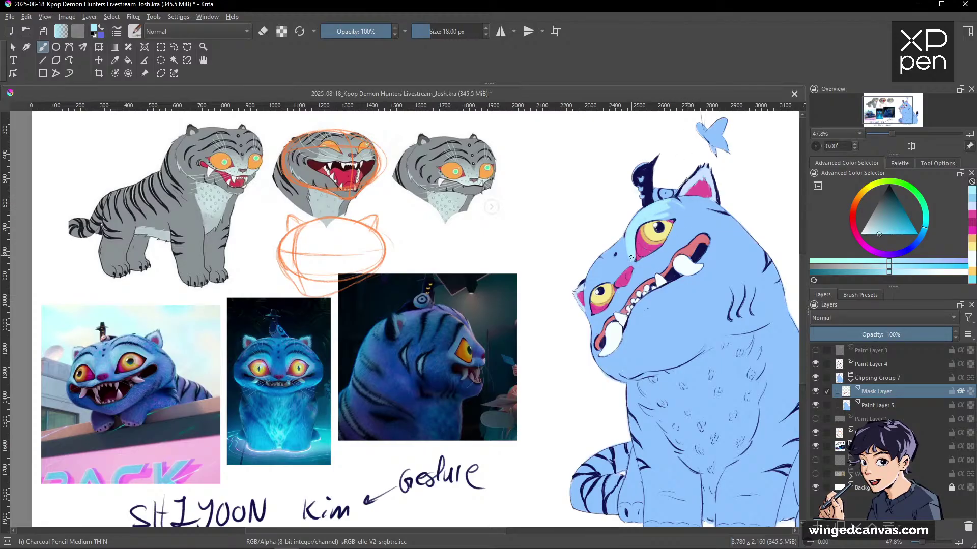
drag(631, 258, 632, 264)
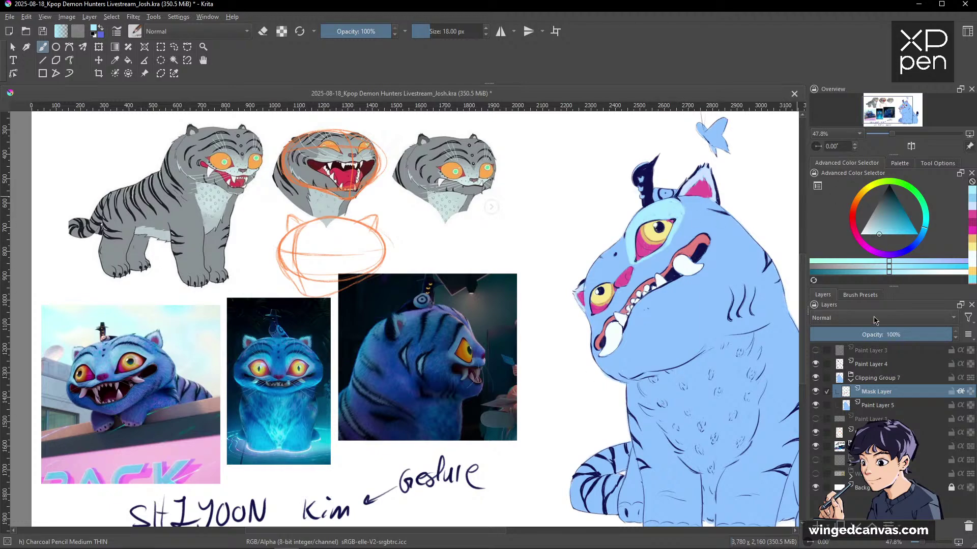
Set the brush to 77% opacity and 55 px, and paint pale cyan across the forehead towards the lower eye.
key(i)
key(bracketright)
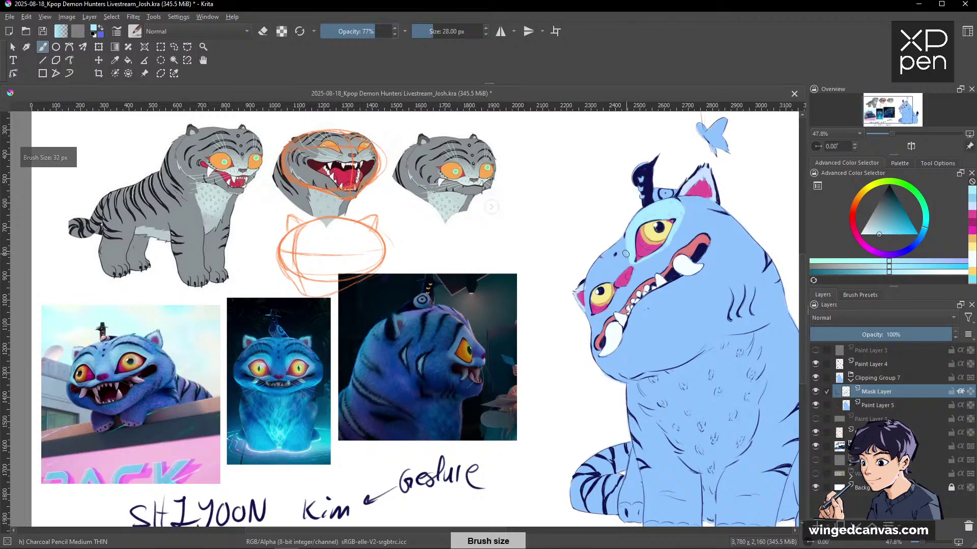
key(bracketright)
key(bracketright)
key(bracketright)
key(bracketright)
key(bracketright)
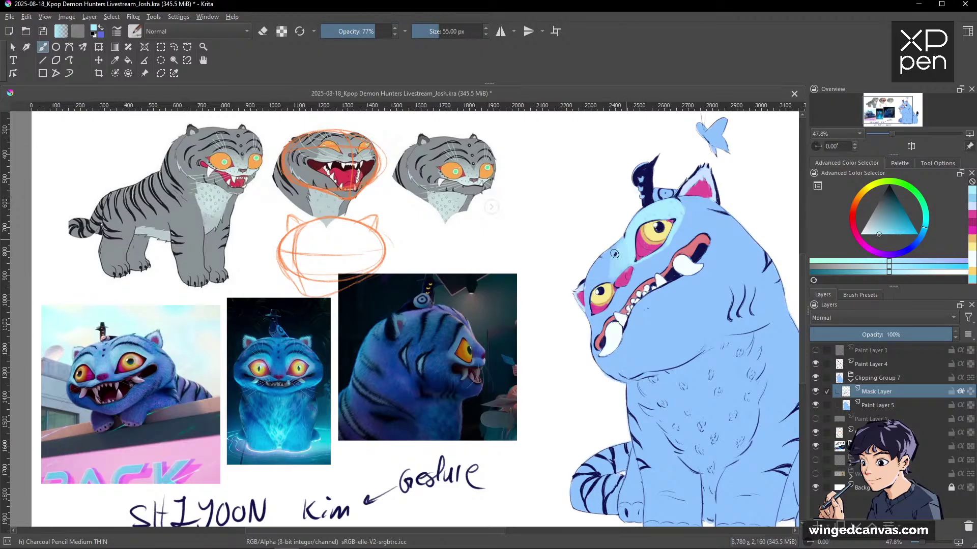
drag(614, 254, 584, 289)
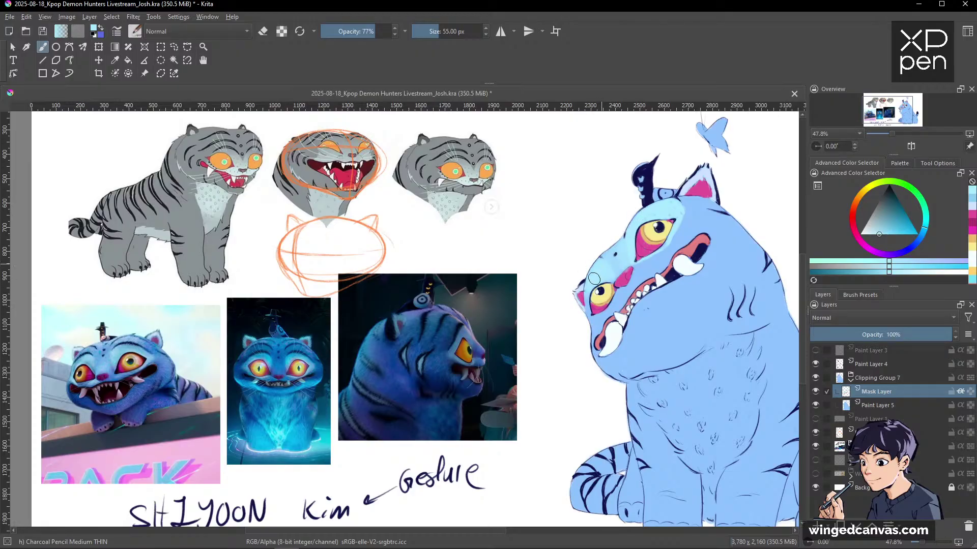
Restore full opacity, reduce the brush to 22 px, and touch up the lower eye's rim with its sampled magenta.
key(bracketleft)
drag(386, 31, 399, 31)
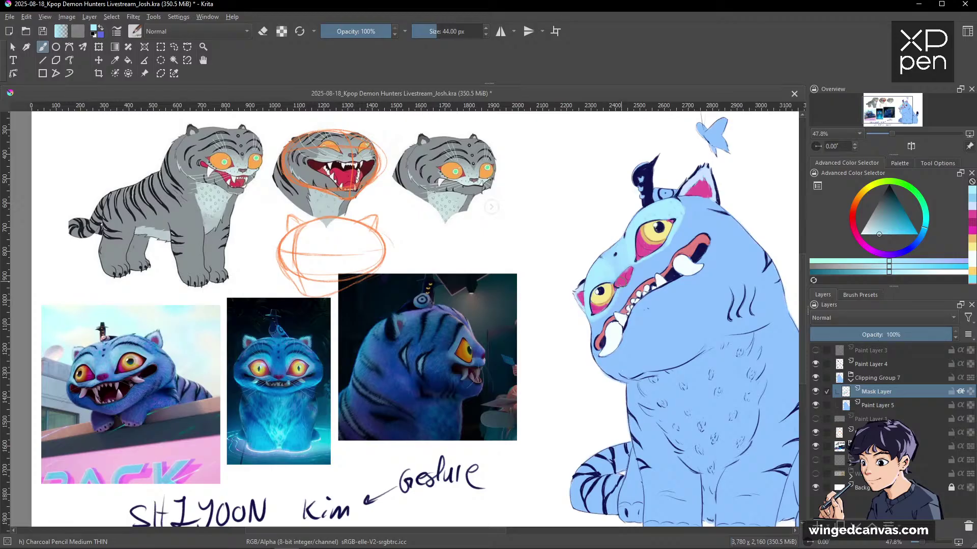
drag(619, 310, 618, 281)
key(bracketleft)
key(bracketleft)
key(bracketleft)
key(bracketleft)
key(bracketleft)
key(bracketleft)
key(bracketleft)
key(bracketleft)
key(bracketleft)
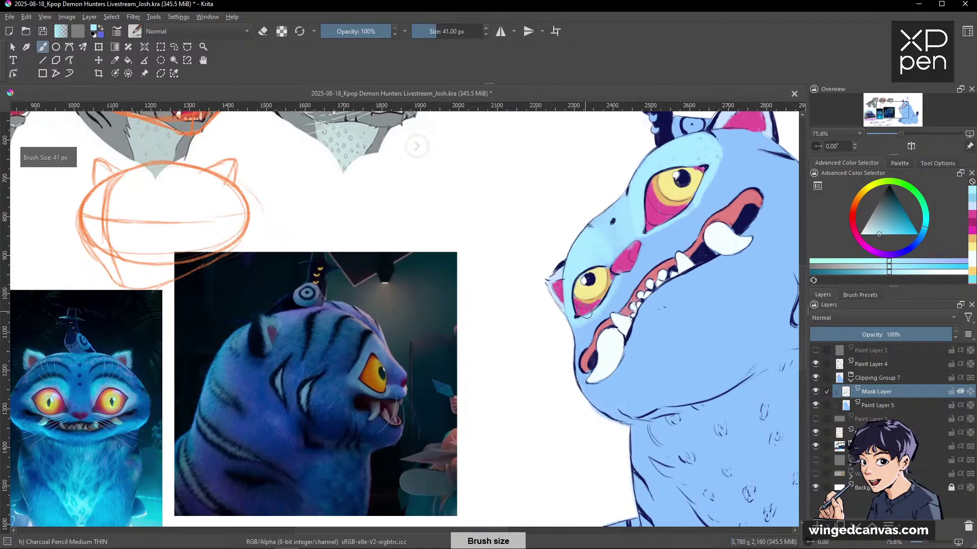
ctrl+click(599, 299)
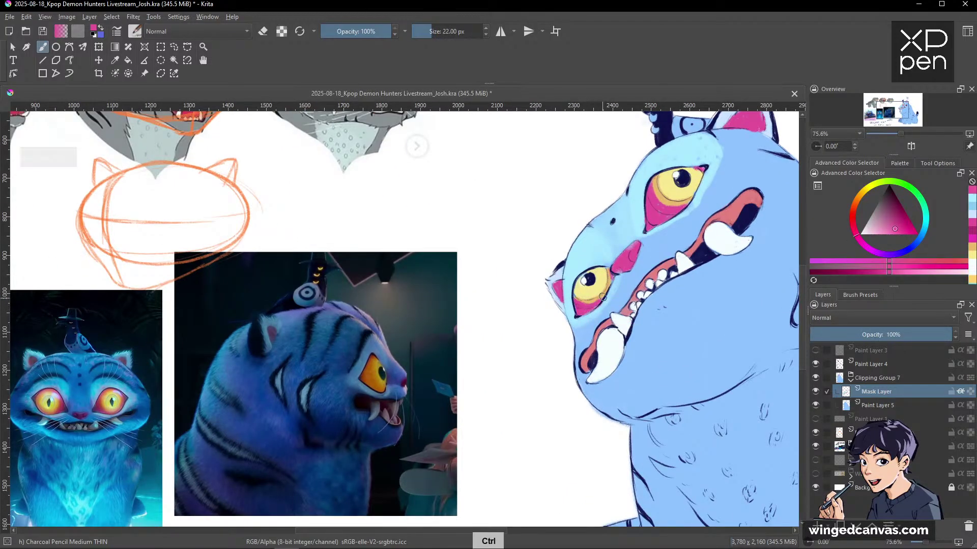
drag(608, 286, 697, 213)
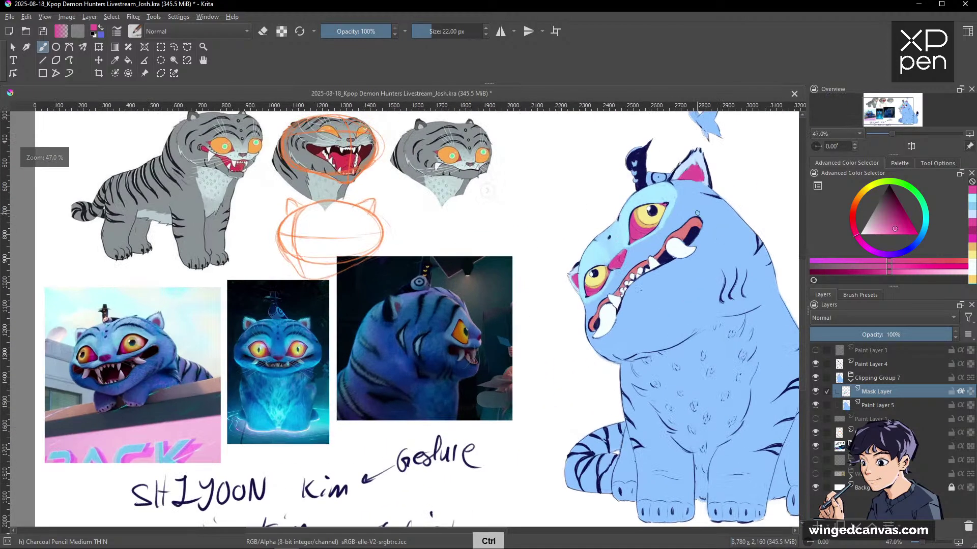
Refine the pale patches on the bridge above the nose with pale cyan and mid blue sampled from the face.
ctrl+click(616, 243)
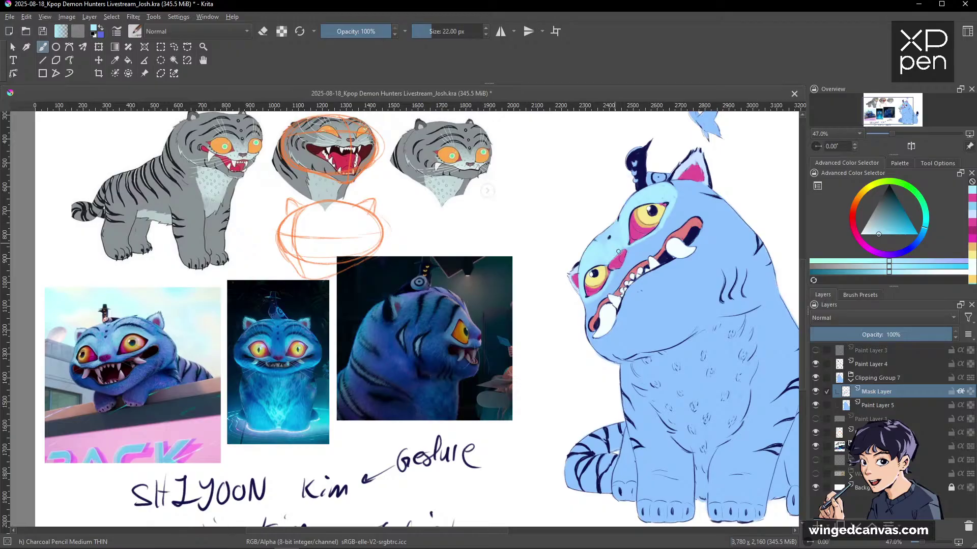
mouse_move(618, 252)
mouse_down()
mouse_move(609, 246)
mouse_move(621, 241)
mouse_up()
ctrl+click(673, 271)
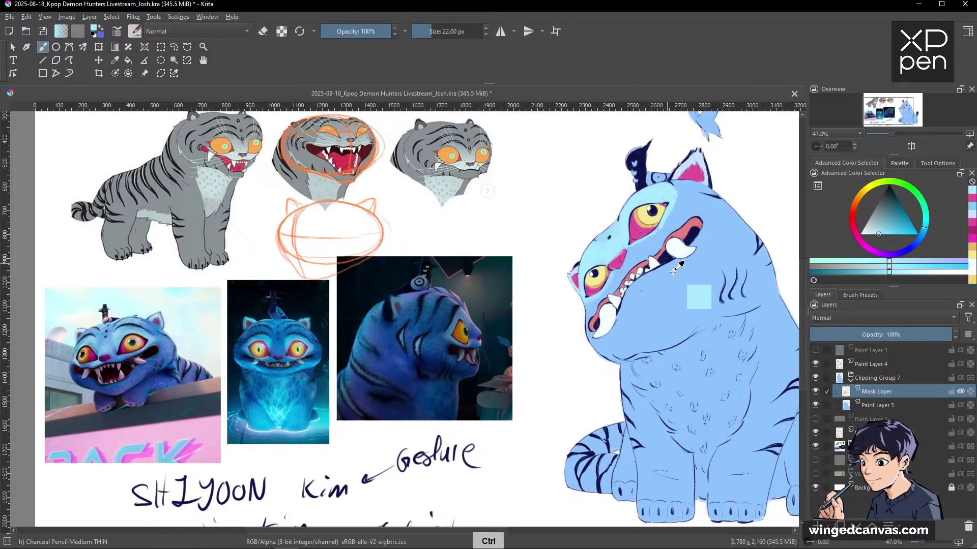
ctrl+click(604, 258)
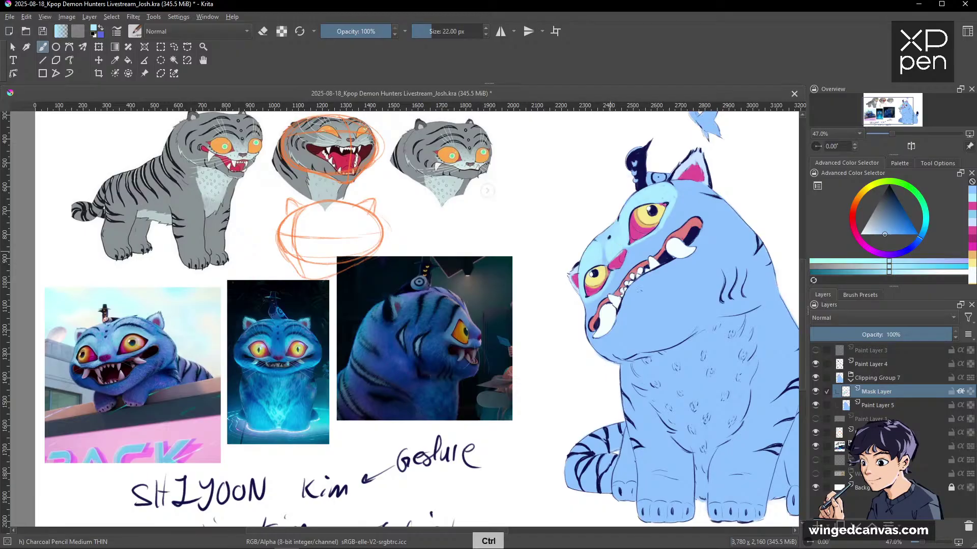
ctrl+click(675, 296)
ctrl+click(603, 256)
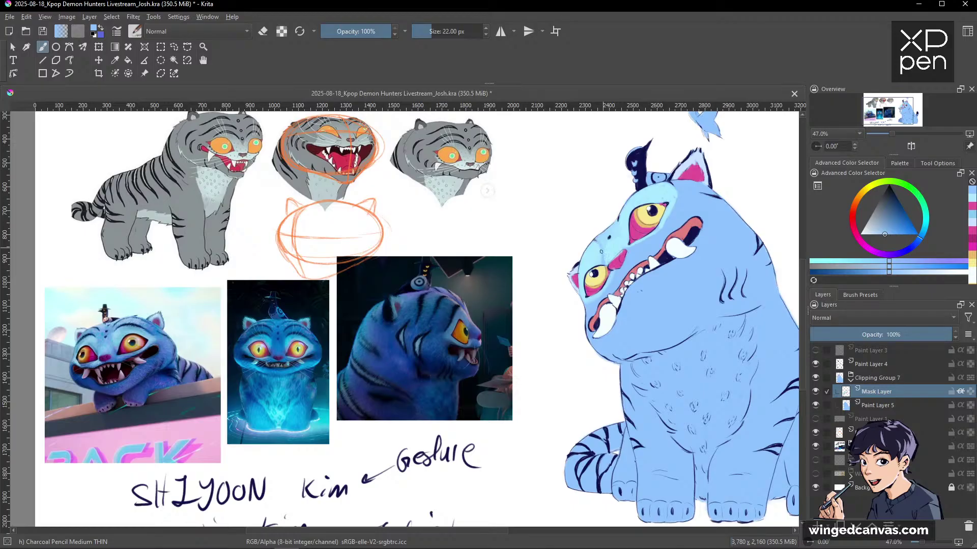
drag(601, 266, 722, 355)
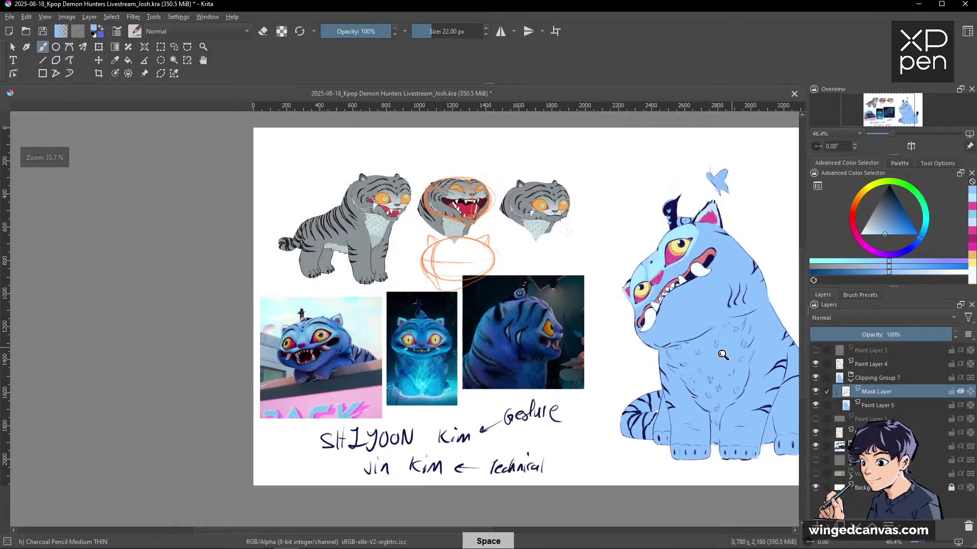
drag(669, 253, 640, 232)
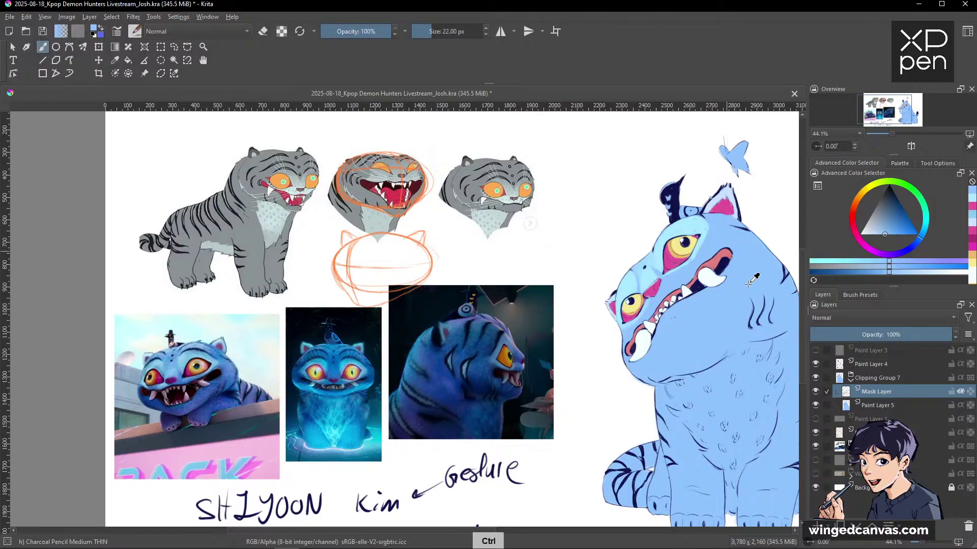
drag(670, 273, 718, 249)
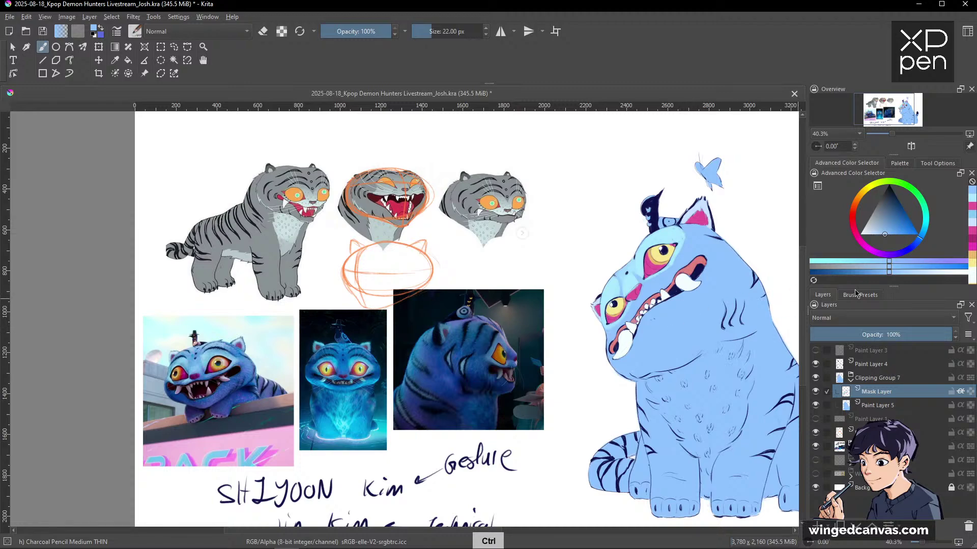
Shade the tiger's jaw and cheek in a light violet-blue with a 103 px brush at 73% opacity.
drag(864, 227, 890, 235)
key(bracketleft)
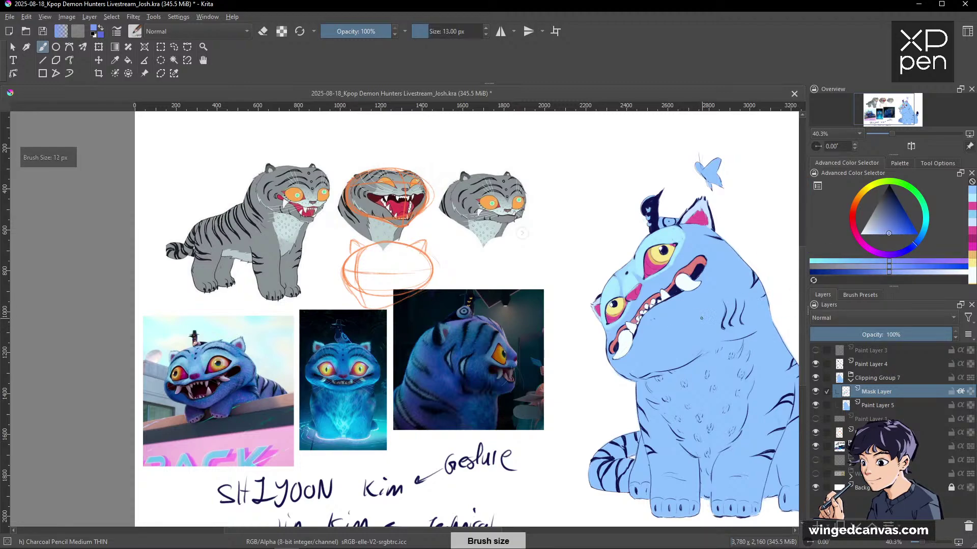
key(bracketright)
key(bracketright)
key(bracketright)
key(bracketright)
key(bracketright)
key(bracketright)
key(bracketright)
key(bracketright)
key(bracketright)
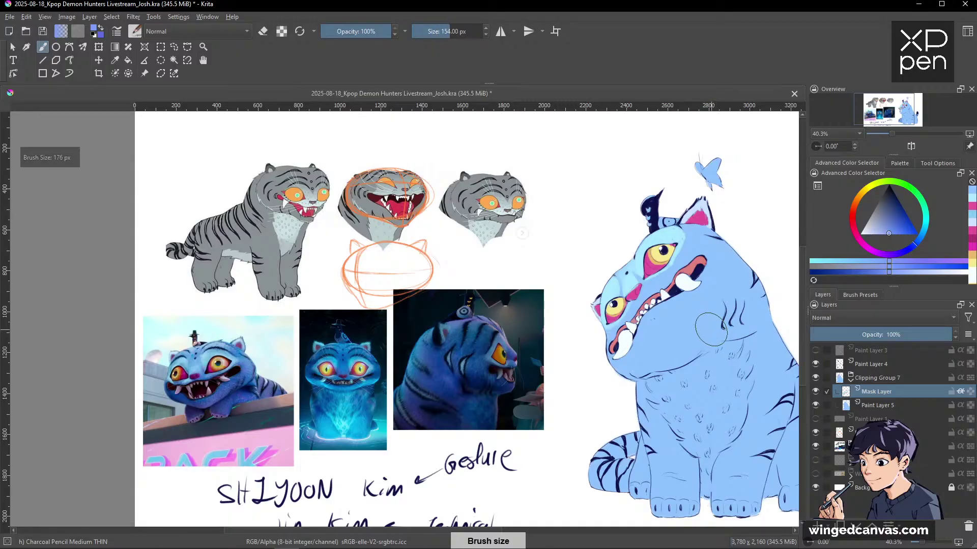
click(372, 32)
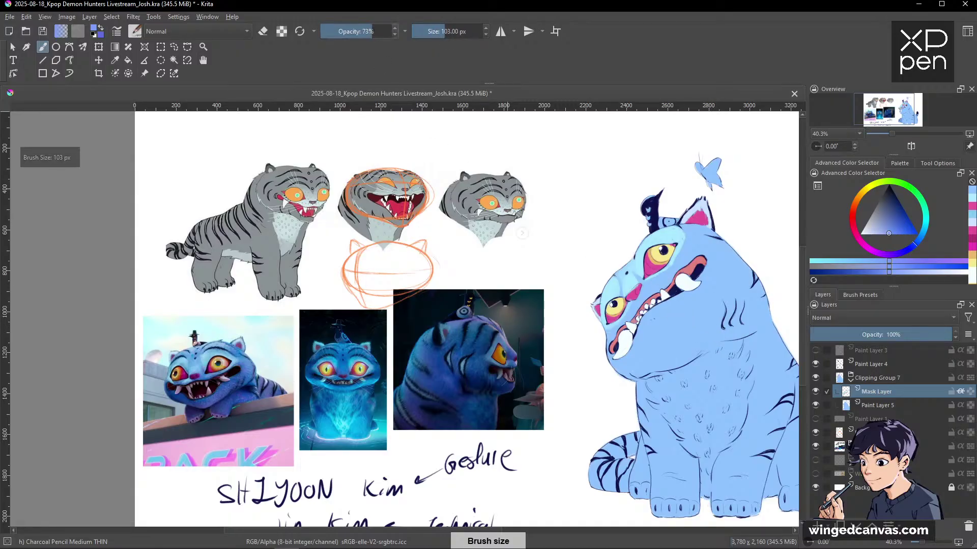
drag(688, 352, 693, 350)
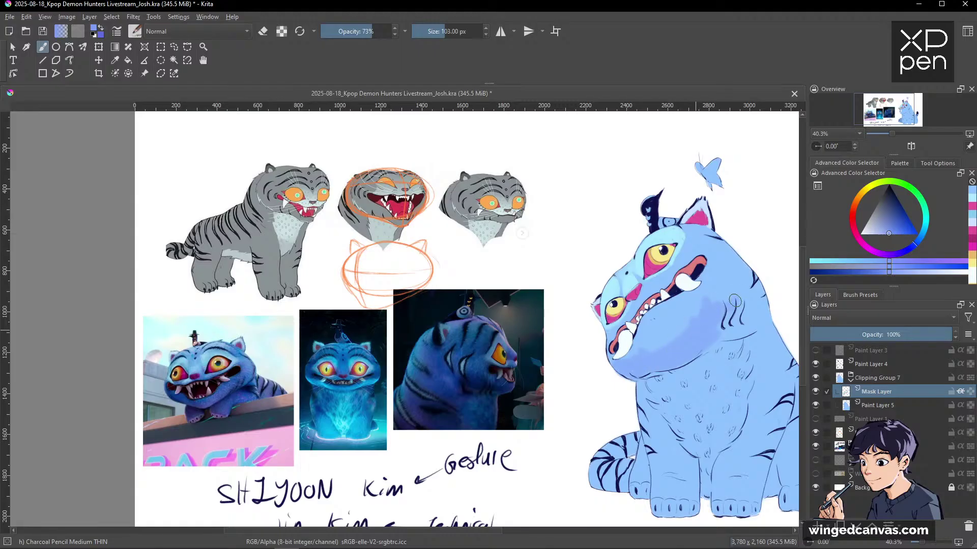
mouse_move(702, 310)
mouse_down()
mouse_move(743, 292)
mouse_move(711, 314)
mouse_move(715, 298)
mouse_move(698, 307)
mouse_move(680, 339)
mouse_move(703, 328)
mouse_move(707, 344)
mouse_move(736, 312)
mouse_up()
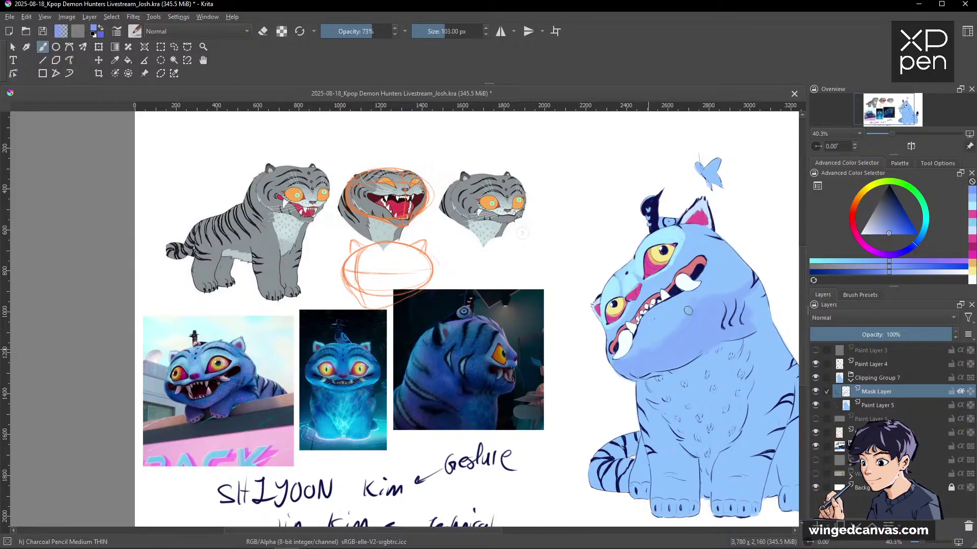
Restore full brush opacity and blend the jaw shading using blues sampled from the cheek and chin.
ctrl+click(722, 364)
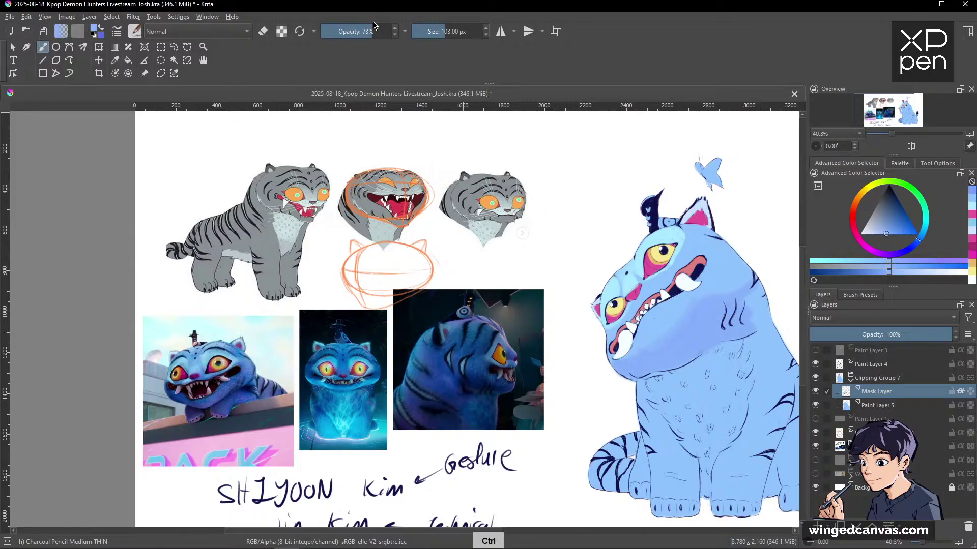
drag(373, 27, 401, 29)
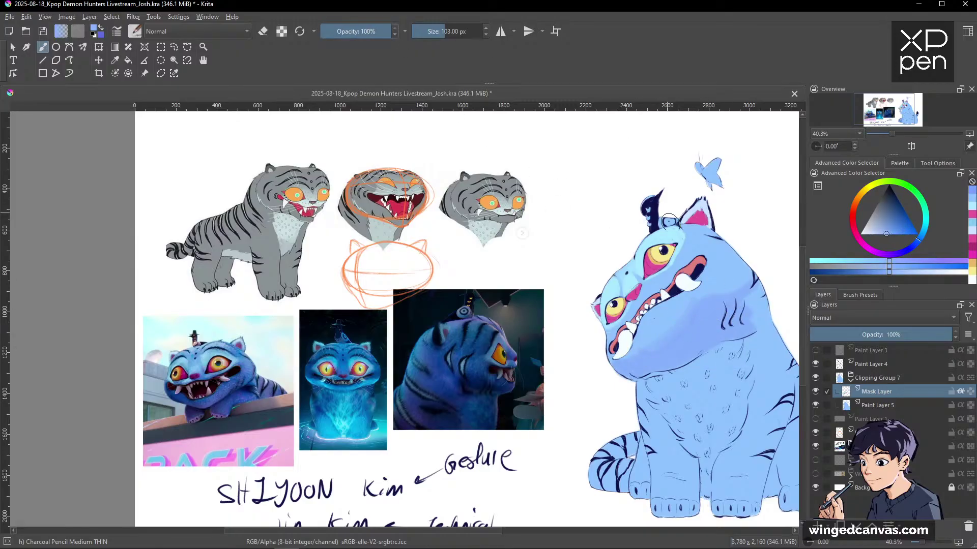
ctrl+click(692, 320)
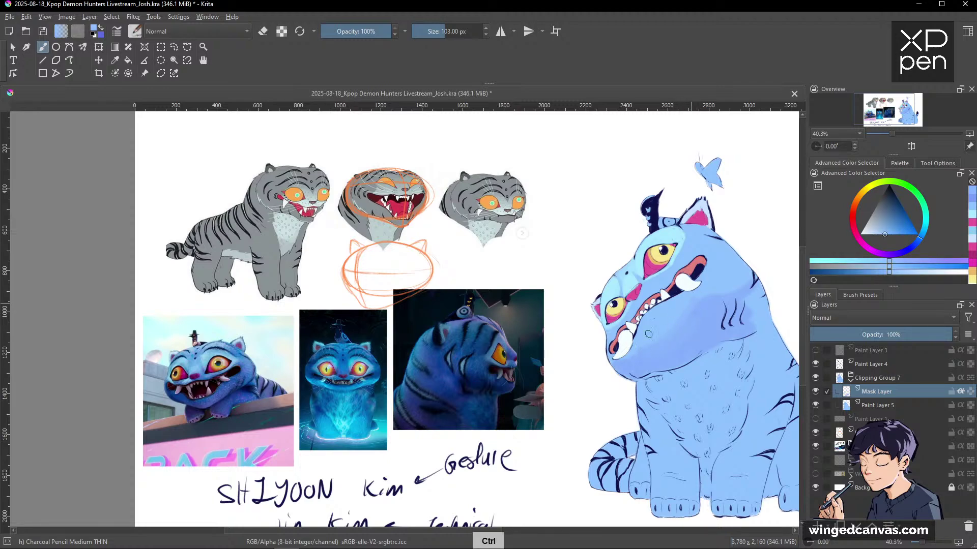
ctrl+click(688, 319)
ctrl+click(679, 314)
ctrl+click(644, 342)
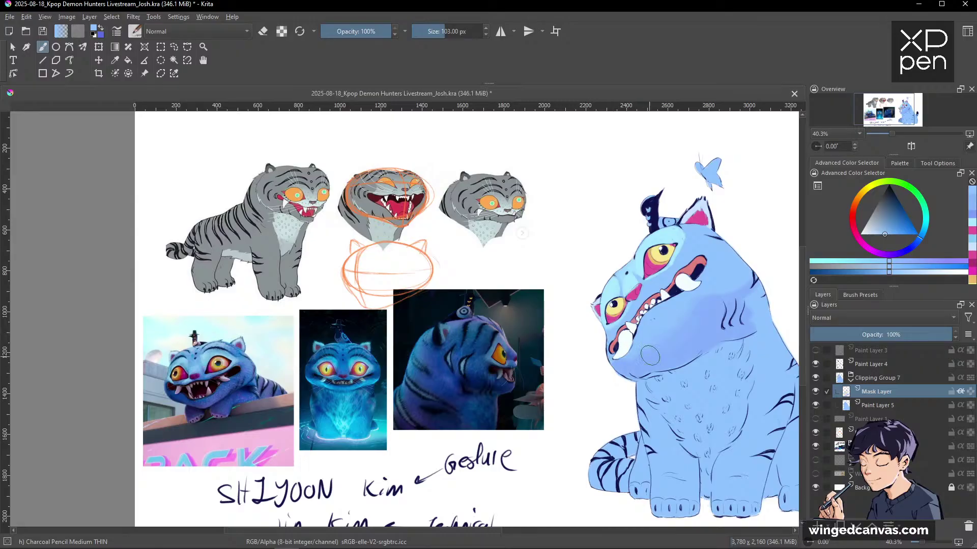
ctrl+click(637, 359)
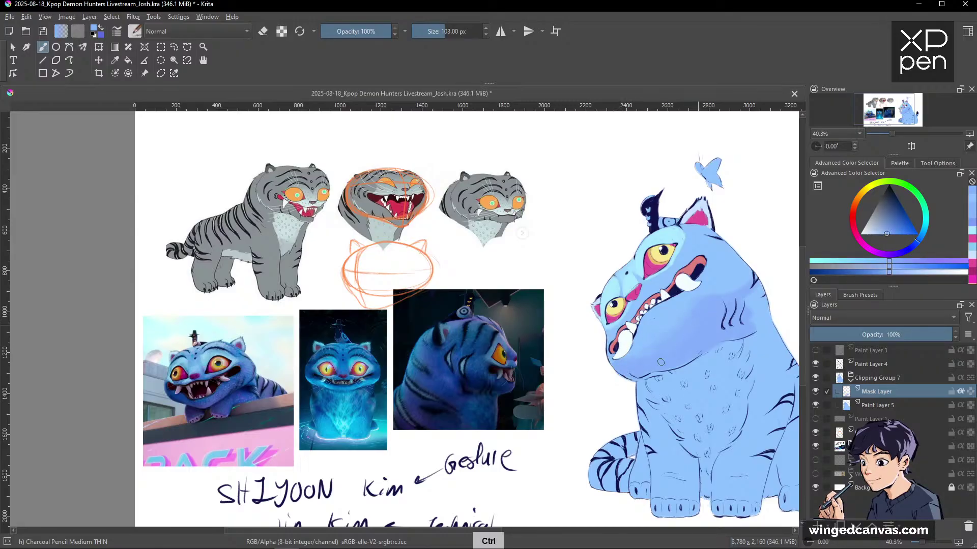
Switch to the Airbrush Soft preset at 154 px and smooth the cheek and neck shading with sampled blues.
click(859, 295)
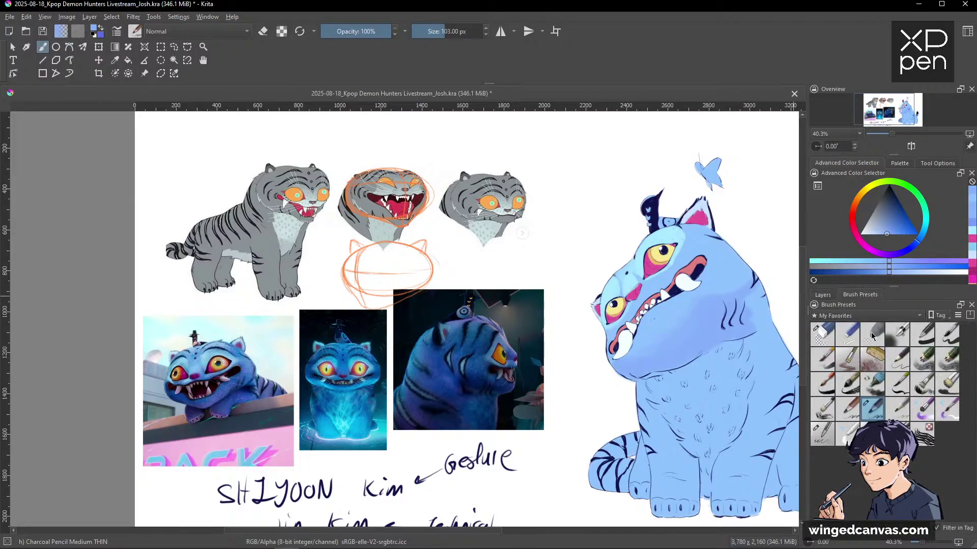
click(904, 332)
drag(694, 313, 646, 312)
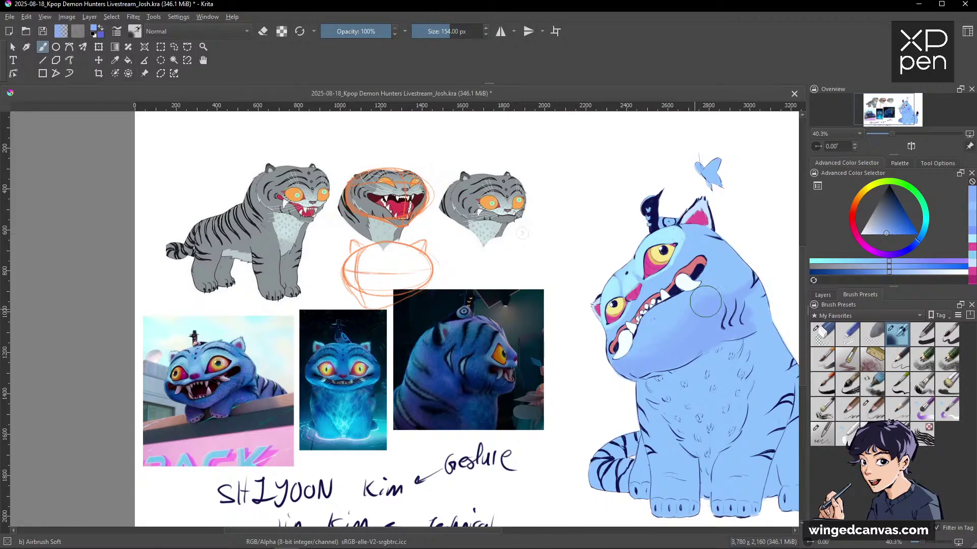
ctrl+click(707, 341)
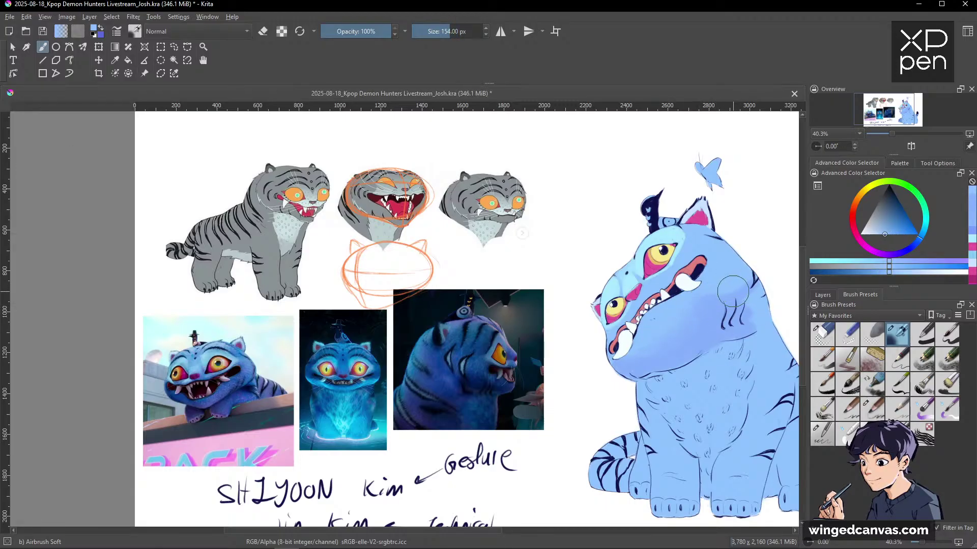
ctrl+click(703, 329)
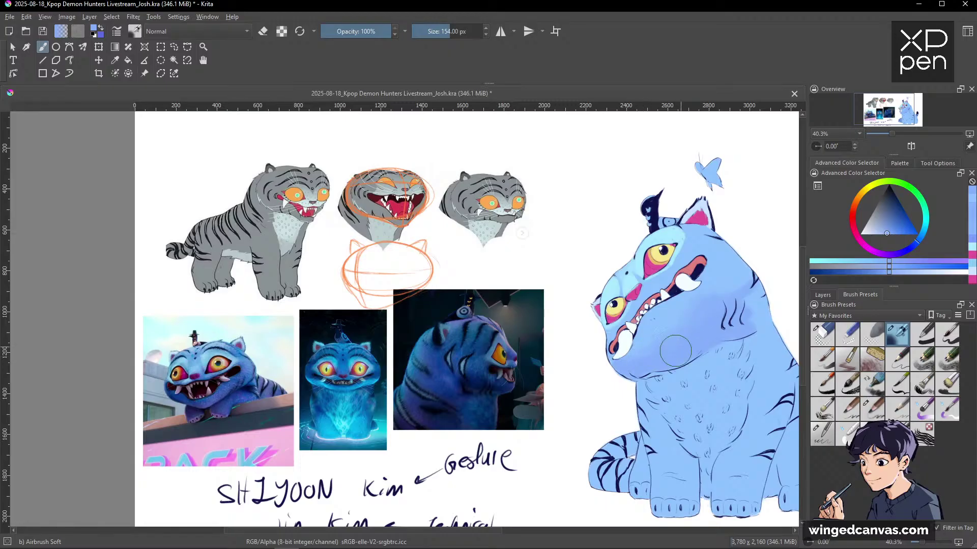
ctrl+click(692, 307)
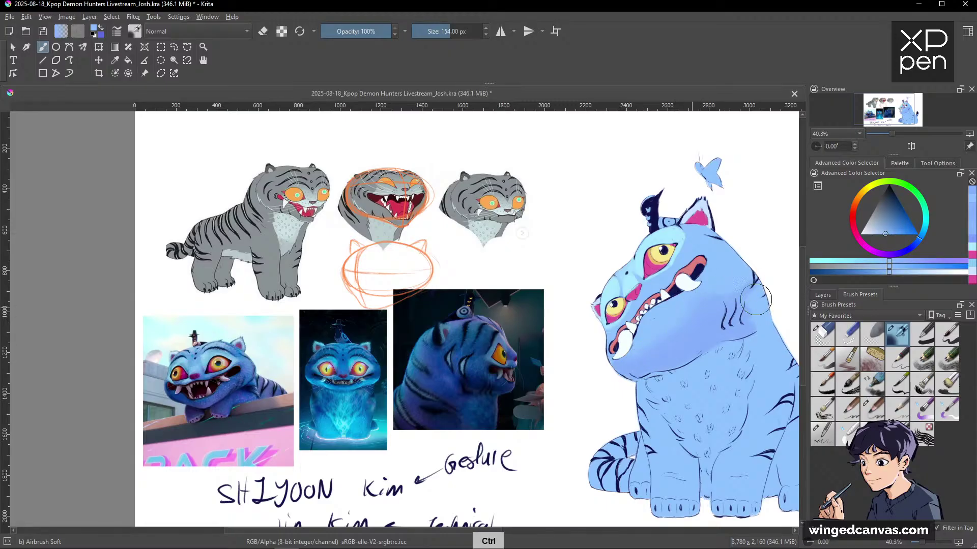
ctrl+click(753, 303)
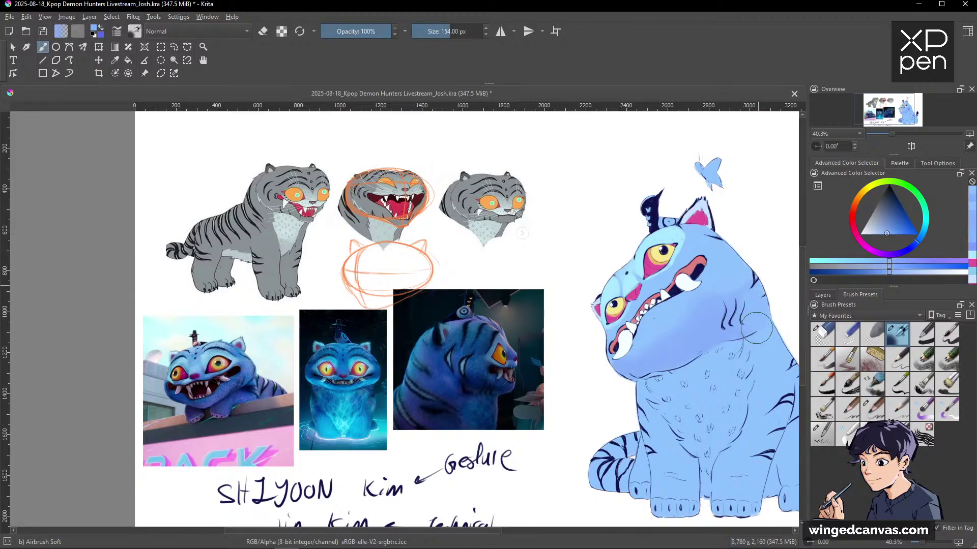
Airbrush soft violet-blue shading over the tiger's lower body, hind leg, front legs and paws with the 154 px brush.
drag(747, 314, 745, 267)
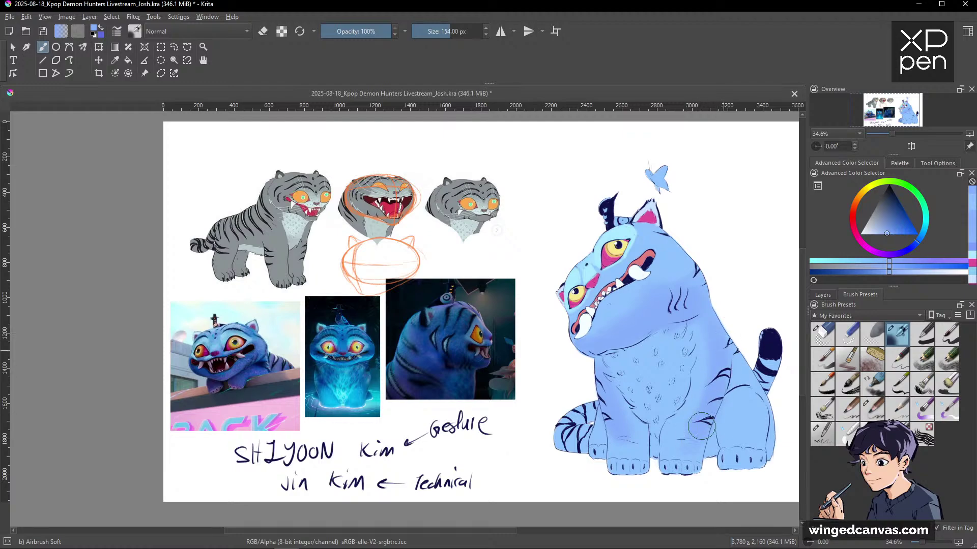
drag(701, 430, 682, 473)
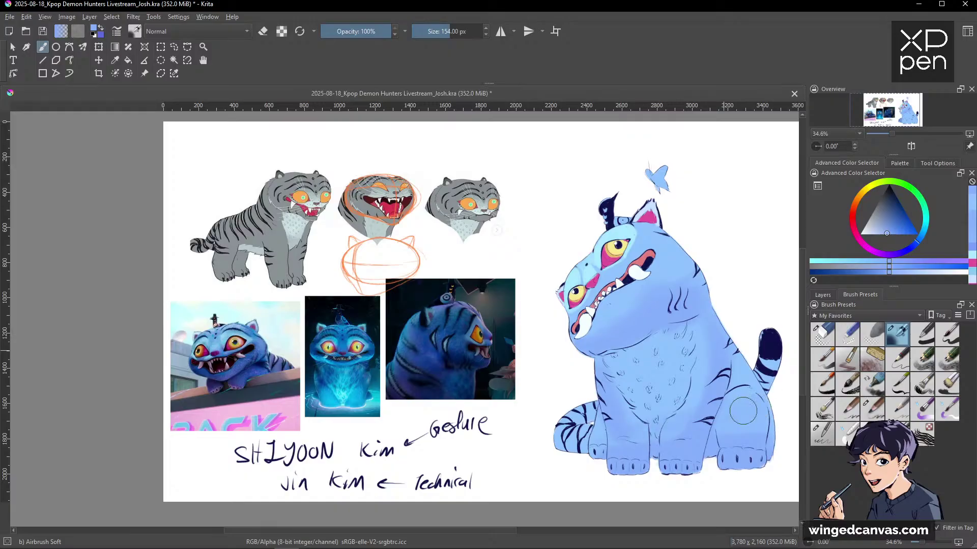
mouse_move(912, 247)
mouse_down()
mouse_move(898, 254)
mouse_move(917, 243)
mouse_up()
click(891, 235)
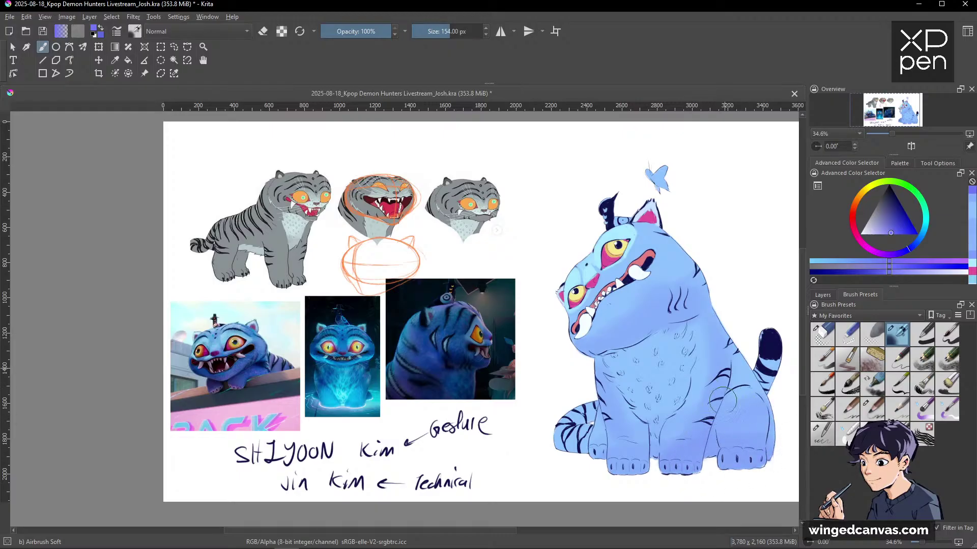
mouse_move(722, 401)
mouse_down()
mouse_move(713, 454)
mouse_move(737, 465)
mouse_move(764, 452)
mouse_move(739, 392)
mouse_up()
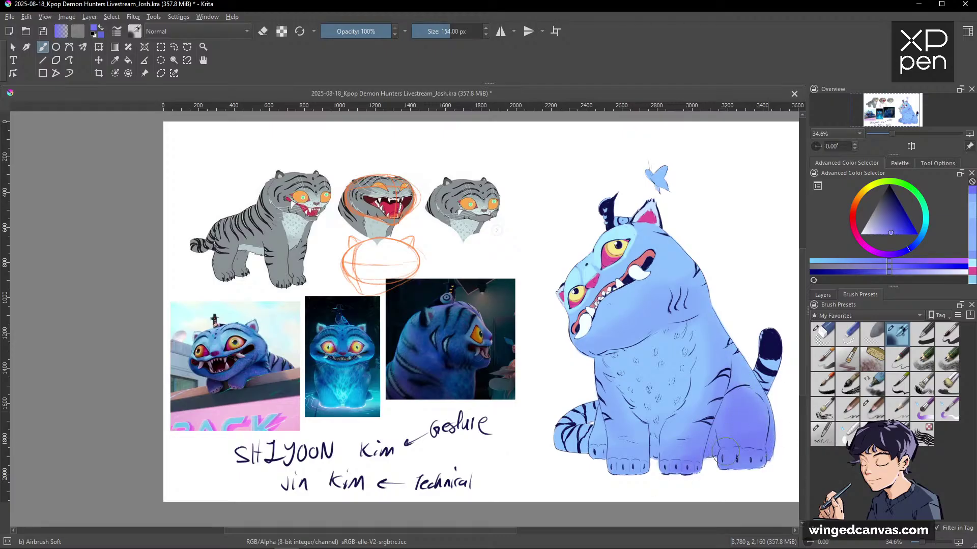
mouse_move(641, 466)
mouse_down()
mouse_move(661, 460)
mouse_move(621, 460)
mouse_move(574, 447)
mouse_move(578, 435)
mouse_move(559, 437)
mouse_move(588, 439)
mouse_up()
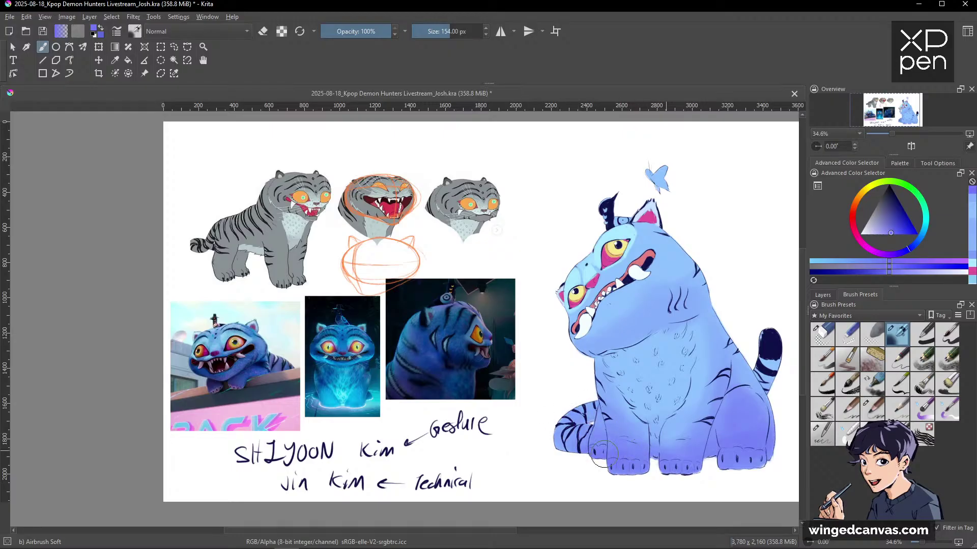
drag(605, 471, 621, 429)
Blend the leg shading with blues sampled from the body and deepen the hind leg and paws with a richer violet-blue.
ctrl+click(735, 361)
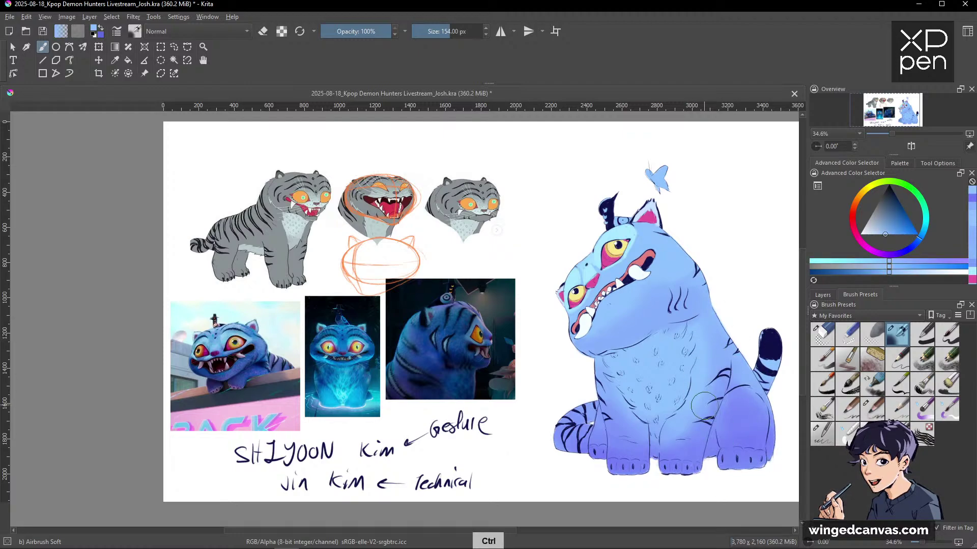
ctrl+click(669, 434)
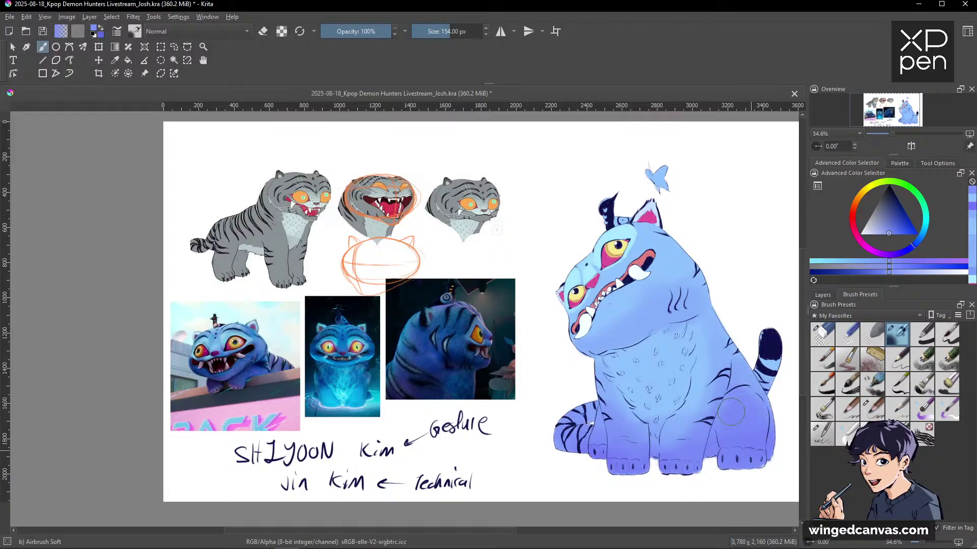
drag(571, 497, 735, 420)
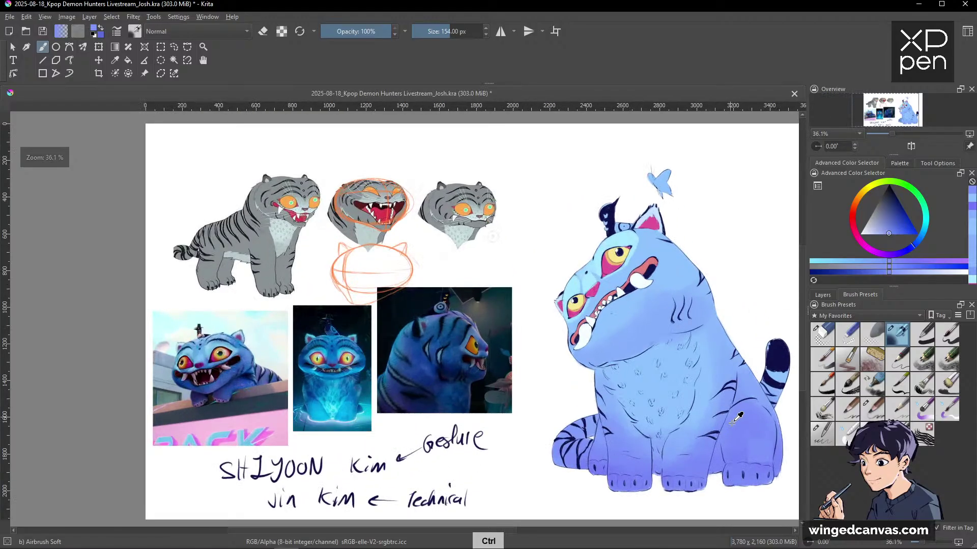
drag(892, 232, 893, 229)
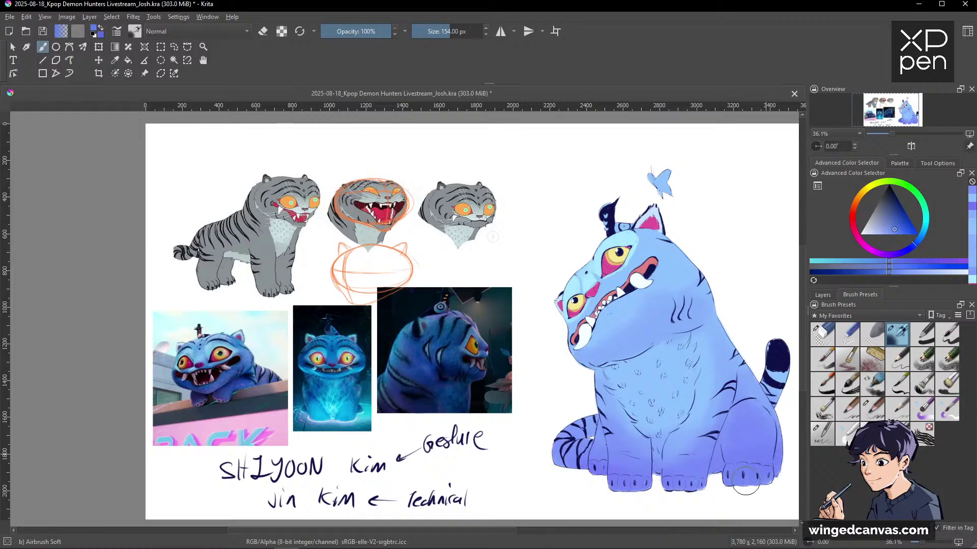
drag(896, 232, 895, 228)
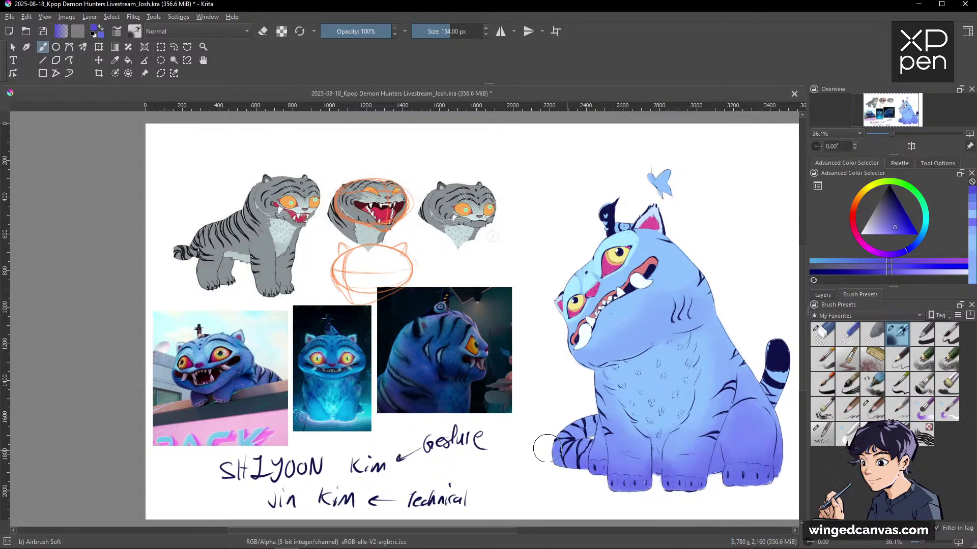
Reduce the airbrush to 78 px and soften the front leg and chest shading with light blue sampled from the chest.
ctrl+click(676, 365)
key(bracketleft)
key(bracketleft)
key(bracketleft)
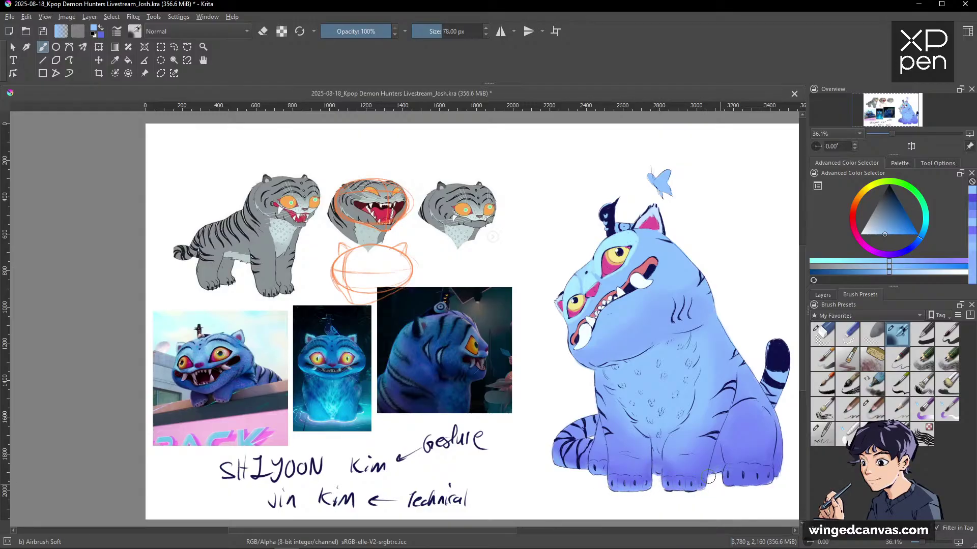
mouse_move(723, 483)
mouse_down()
mouse_move(771, 480)
mouse_move(723, 482)
mouse_move(786, 474)
mouse_move(761, 486)
mouse_move(776, 472)
mouse_move(765, 476)
mouse_move(685, 382)
mouse_up()
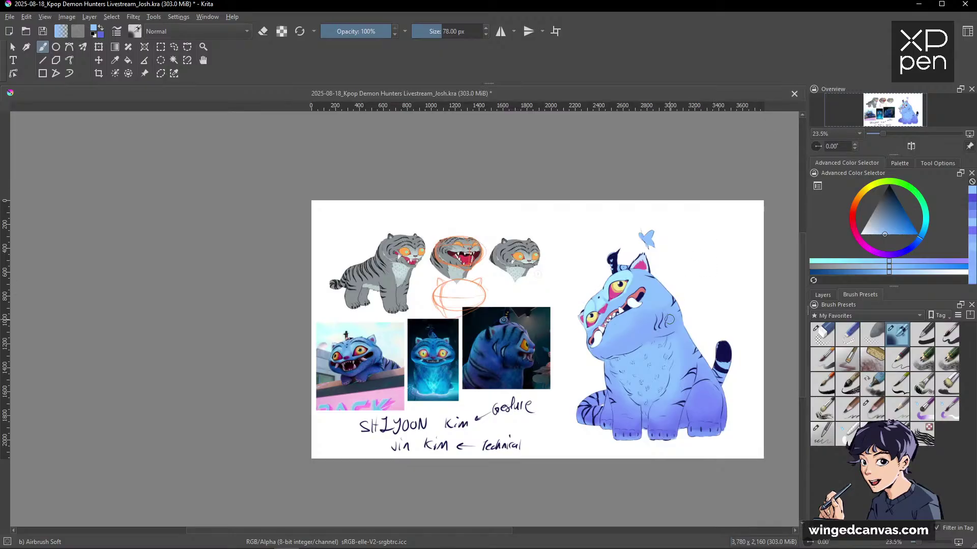
Shade along the tiger's lower jaw with violet-blue sampled from the front leg, enlarging the airbrush to 90 px.
drag(649, 324, 623, 352)
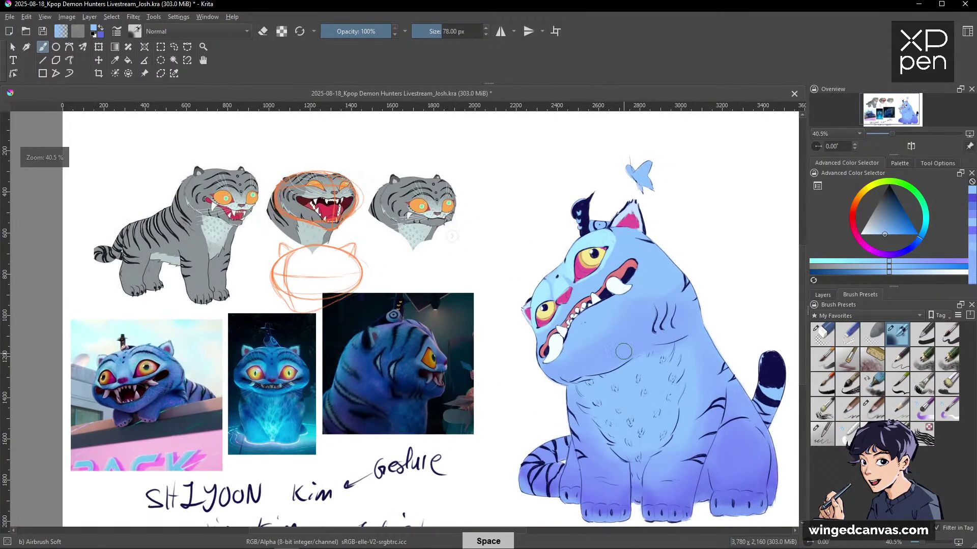
ctrl+click(618, 498)
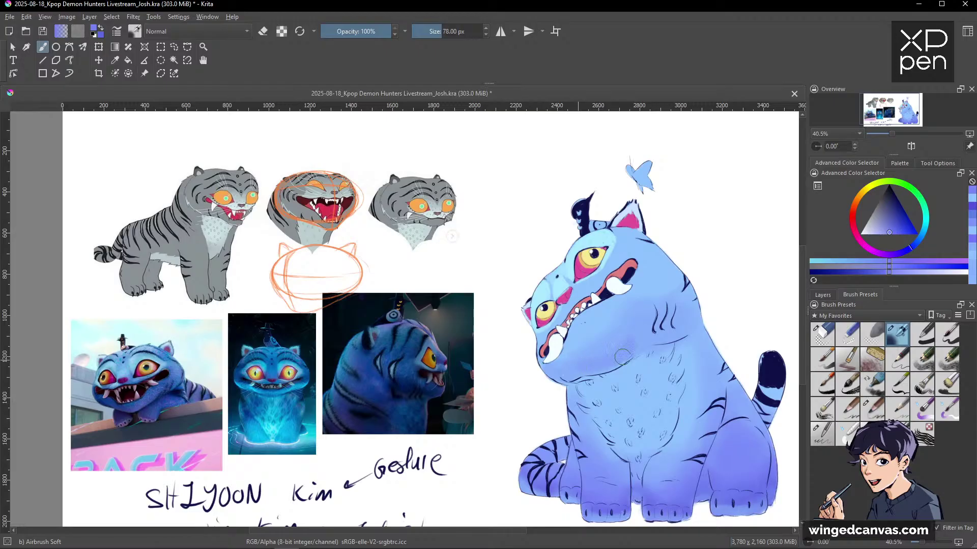
mouse_move(622, 356)
mouse_down()
mouse_move(642, 343)
mouse_move(598, 369)
mouse_move(645, 344)
mouse_up()
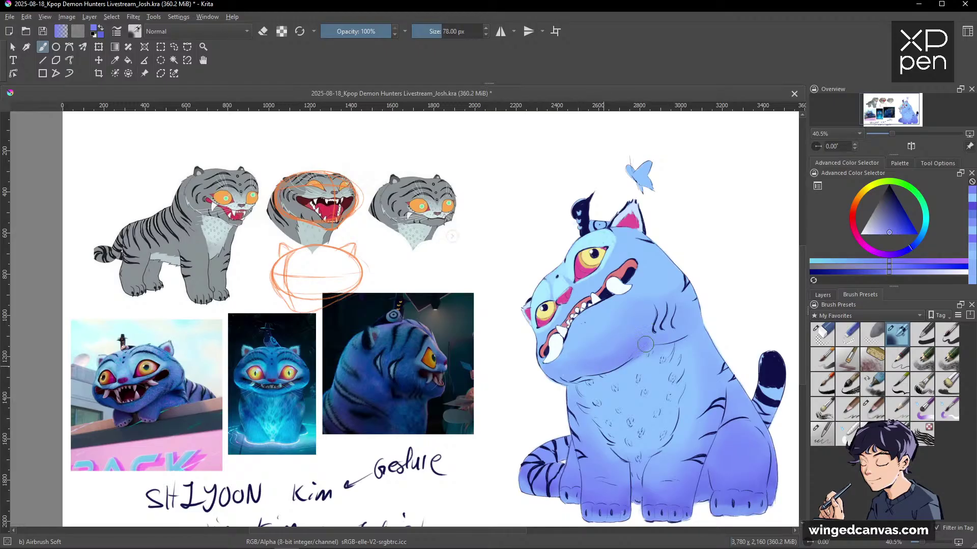
key(bracketright)
key(bracketright)
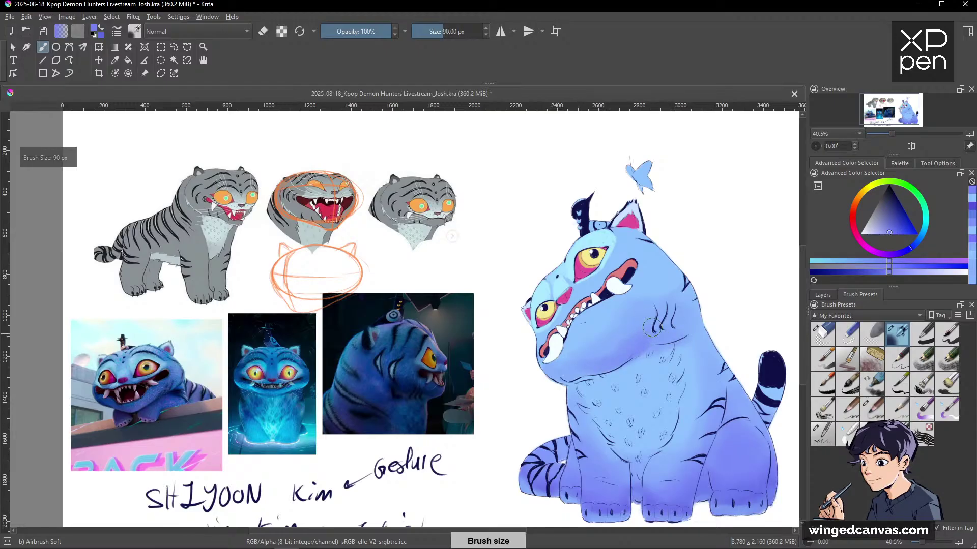
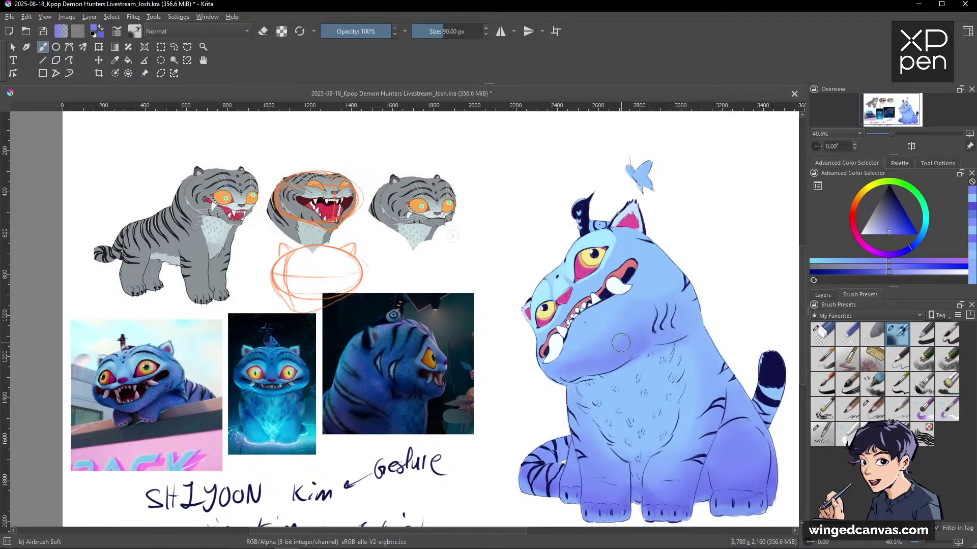
Blend the upper edge of the jaw shading into the cheek with lighter blues sampled beside the mouth.
ctrl+click(632, 319)
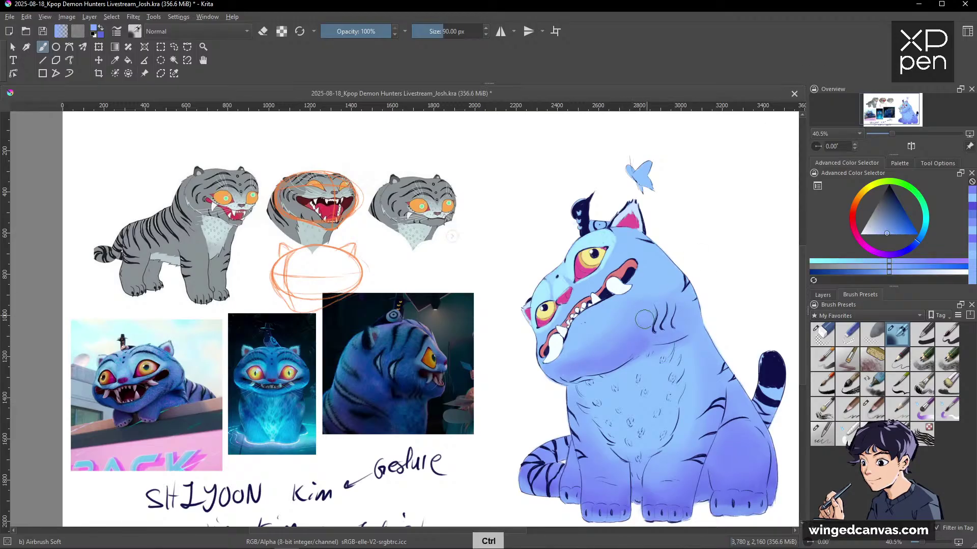
mouse_move(644, 320)
mouse_down()
mouse_move(601, 354)
mouse_move(650, 309)
mouse_up()
ctrl+click(642, 318)
ctrl+click(632, 304)
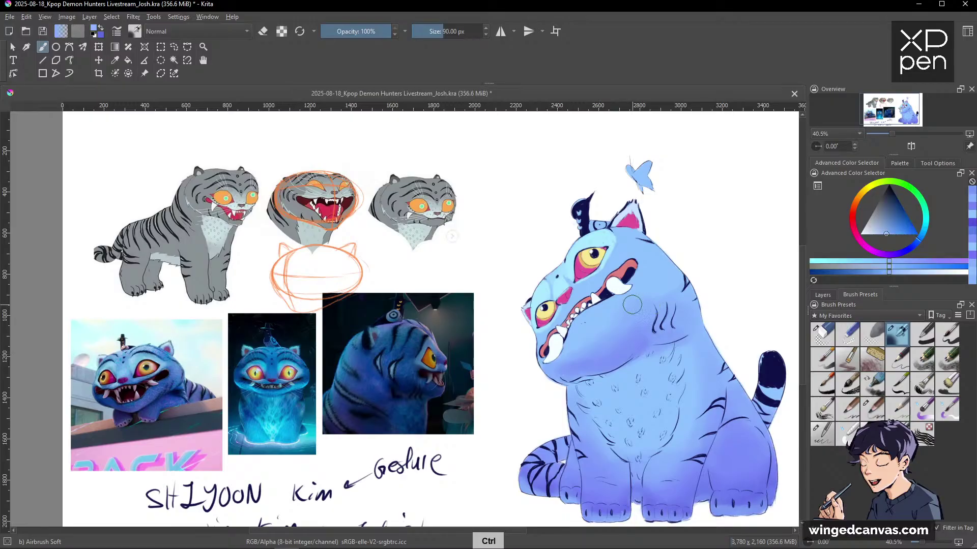
Smooth the shading around the cheek stripes with blues sampled from the jaw and chest.
ctrl+click(628, 345)
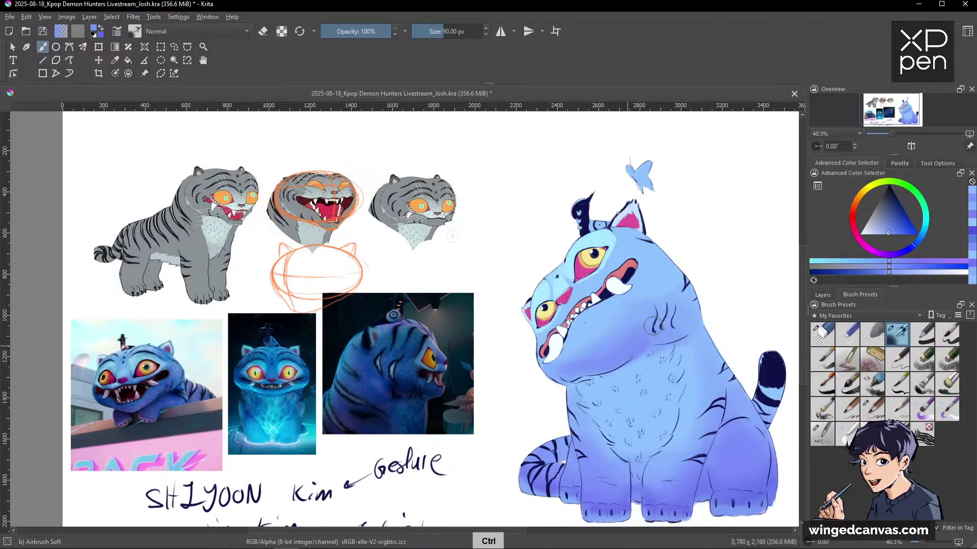
drag(684, 326, 678, 317)
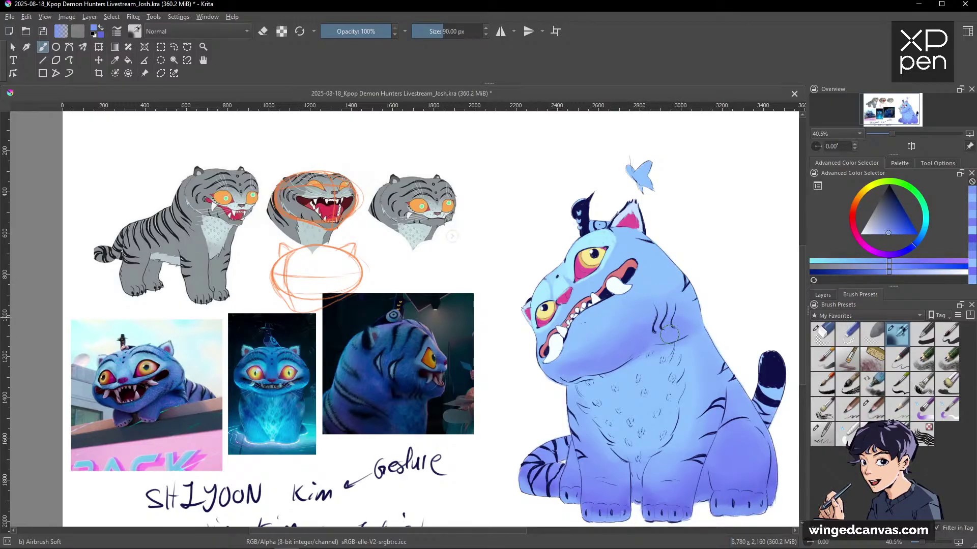
ctrl+click(596, 354)
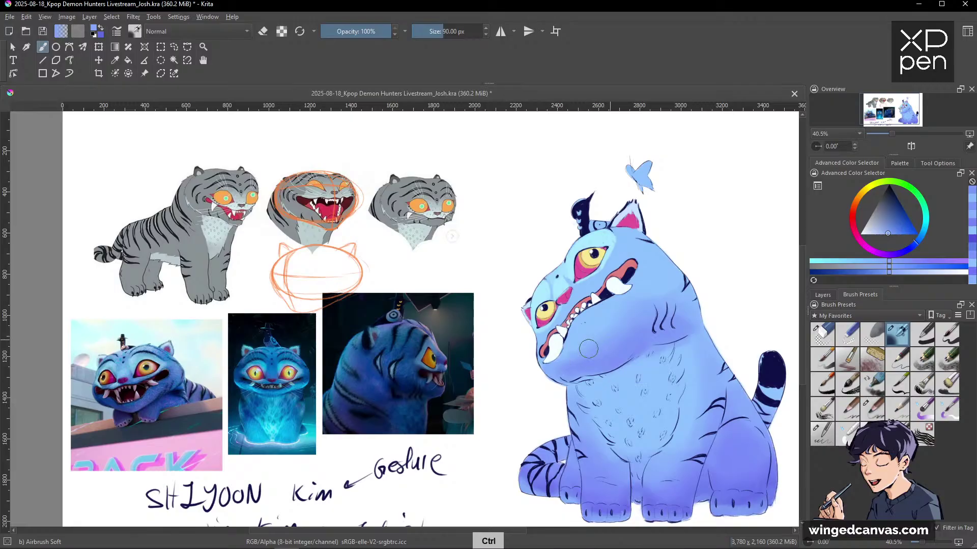
ctrl+click(668, 361)
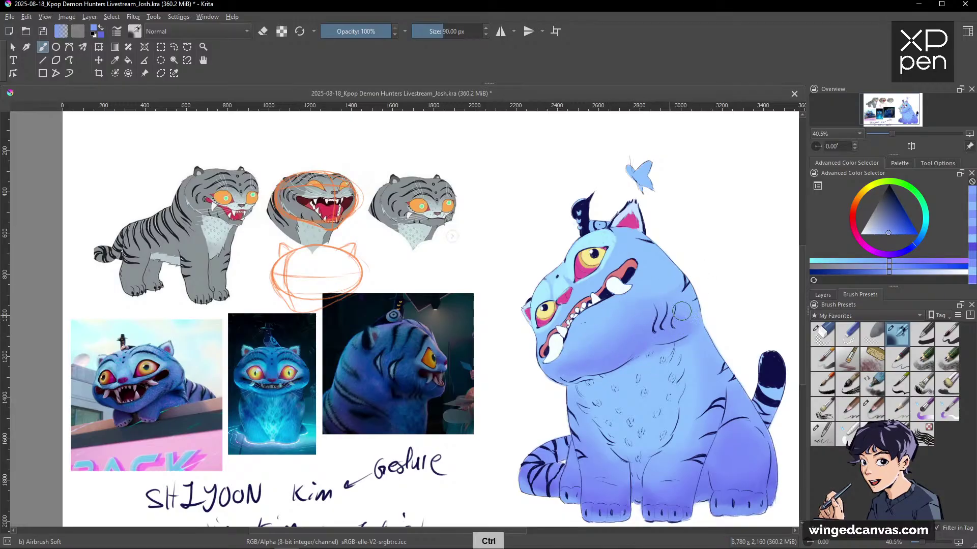
click(682, 311)
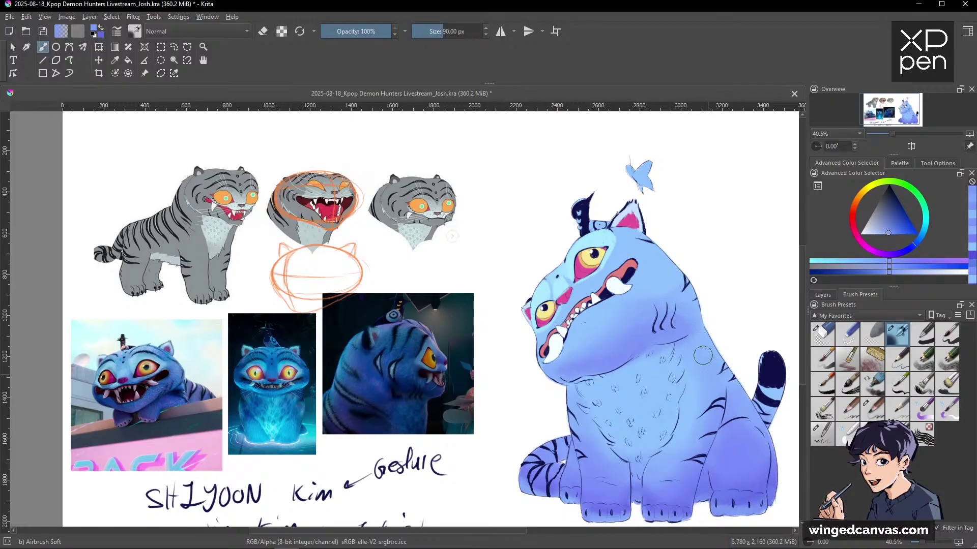
Tint the lower tip of the chest patch with cyan using a 55 px airbrush and blend it with nearby sampled blues.
drag(743, 358, 661, 387)
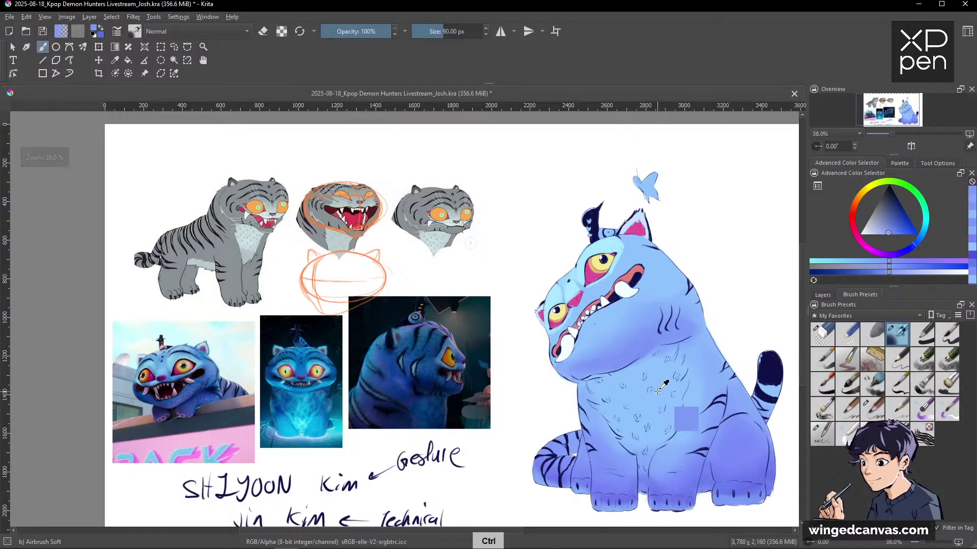
drag(916, 242, 923, 235)
drag(664, 455, 650, 455)
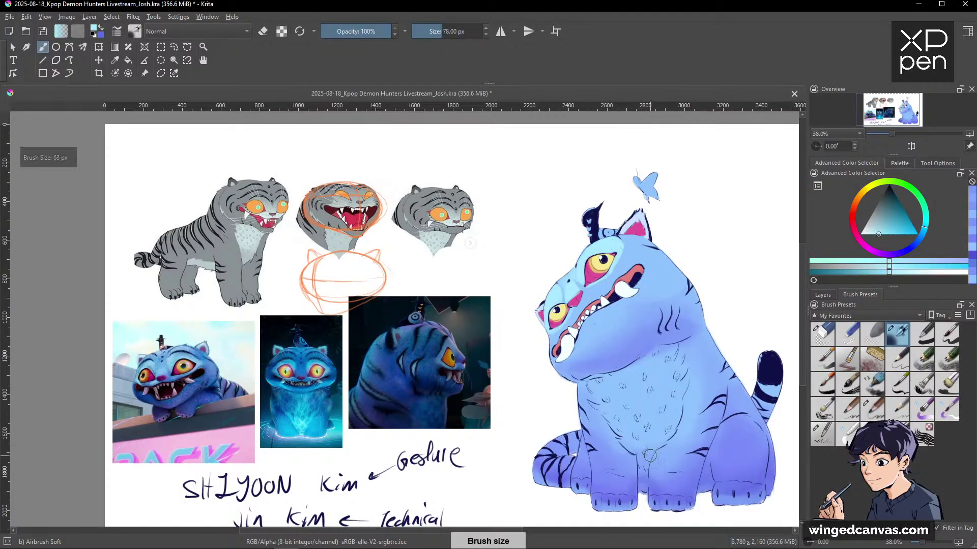
drag(882, 218, 891, 235)
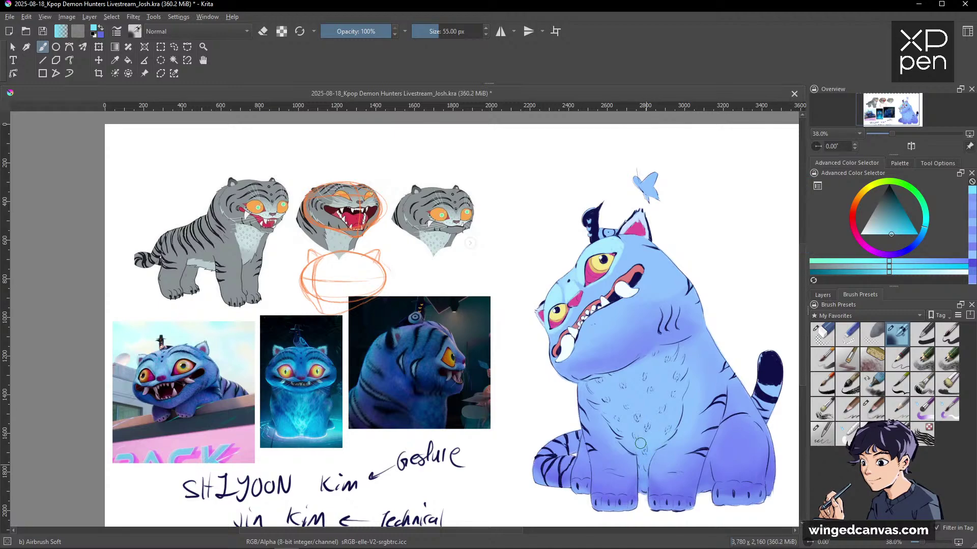
ctrl+click(643, 469)
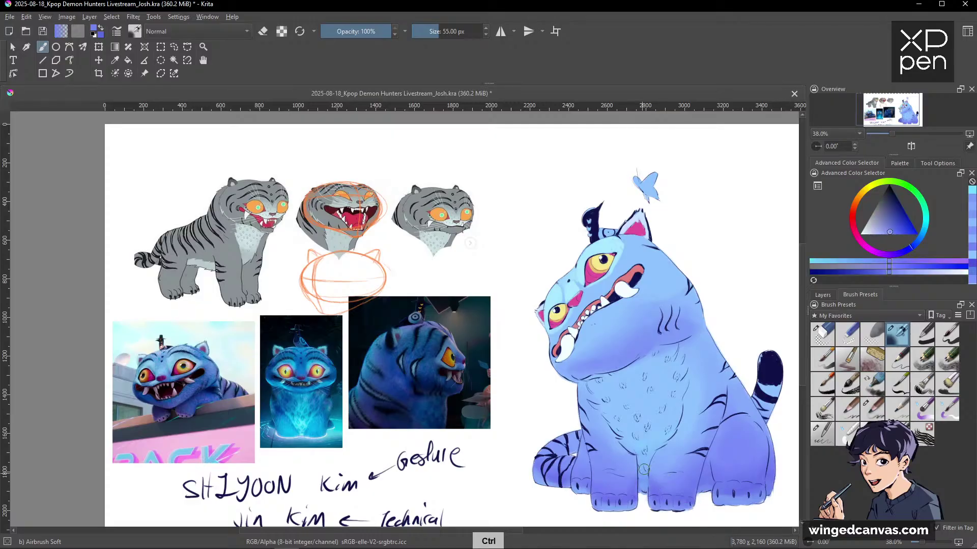
ctrl+click(643, 469)
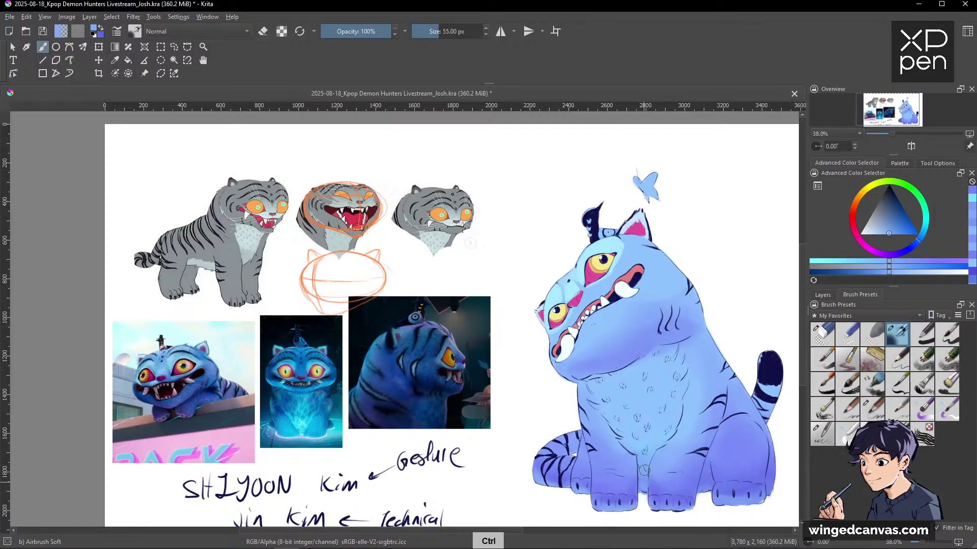
ctrl+click(639, 441)
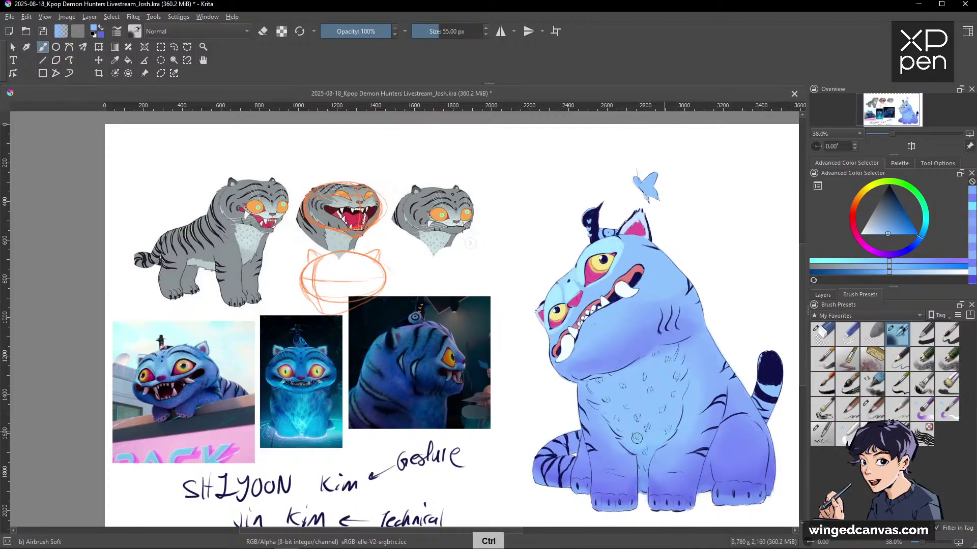
Brighten the tiger's chest fur up to the neck with pale cyan, enlarging the airbrush to 96 px.
click(924, 227)
drag(888, 234, 882, 235)
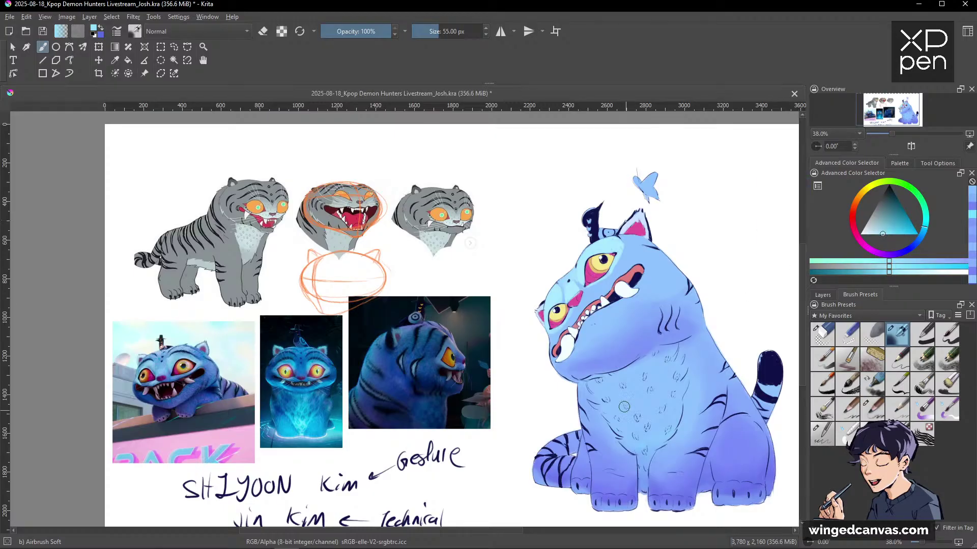
mouse_move(624, 406)
mouse_down()
mouse_move(631, 386)
mouse_move(639, 430)
mouse_move(632, 379)
mouse_move(667, 349)
mouse_move(616, 384)
mouse_move(662, 355)
mouse_up()
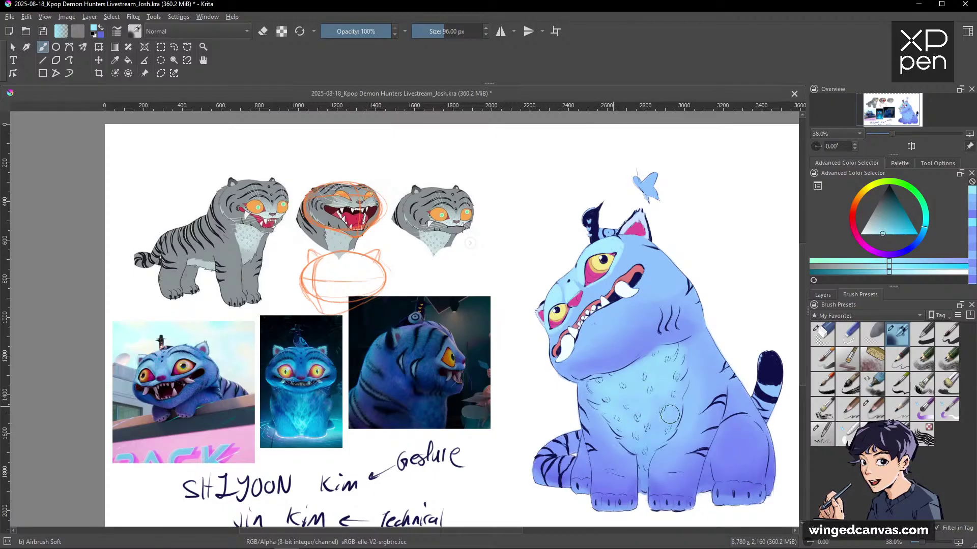
Deepen the jaw shading below the mouth with a slightly stronger violet-blue using a 96 px airbrush.
scroll(696, 384, down, 2)
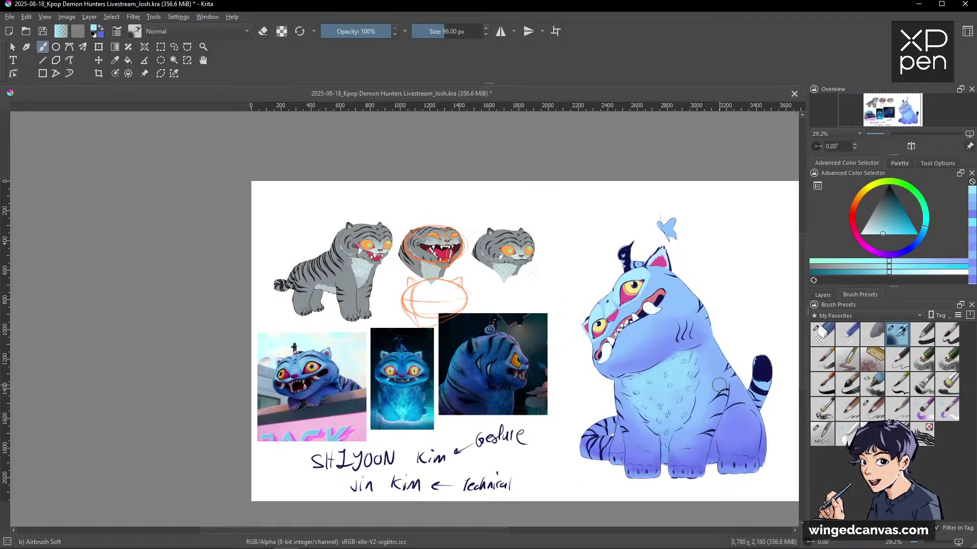
drag(719, 385, 598, 323)
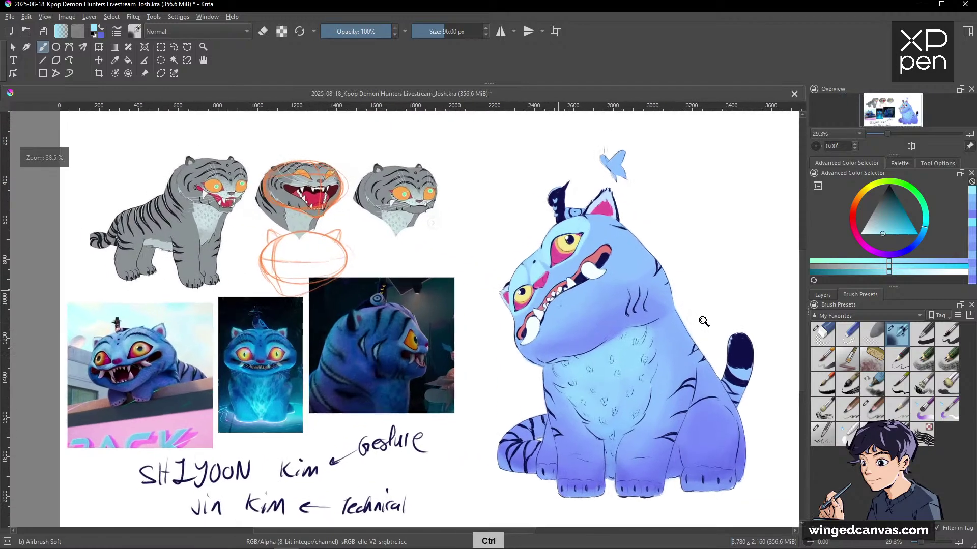
ctrl+click(593, 327)
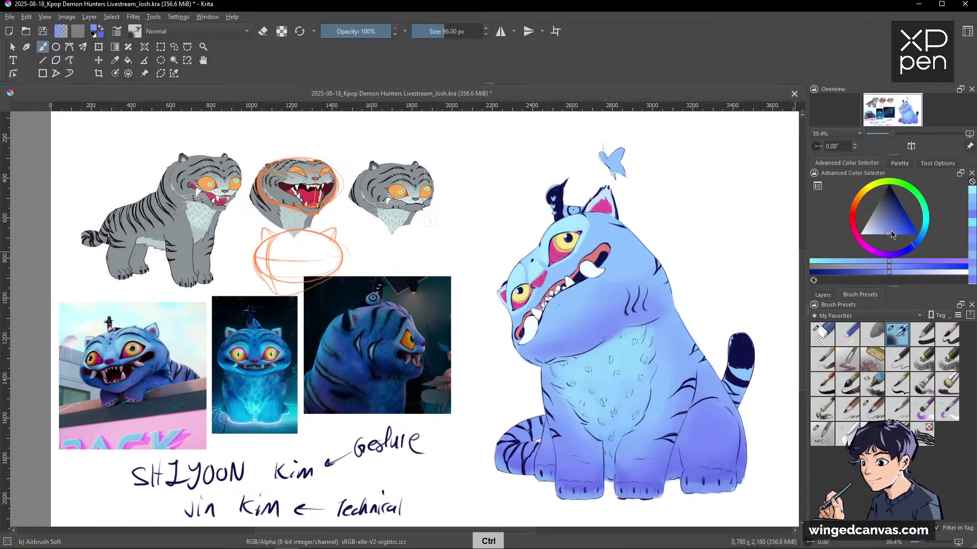
drag(891, 234, 895, 235)
mouse_move(586, 325)
mouse_down()
mouse_move(606, 323)
mouse_move(597, 341)
mouse_up()
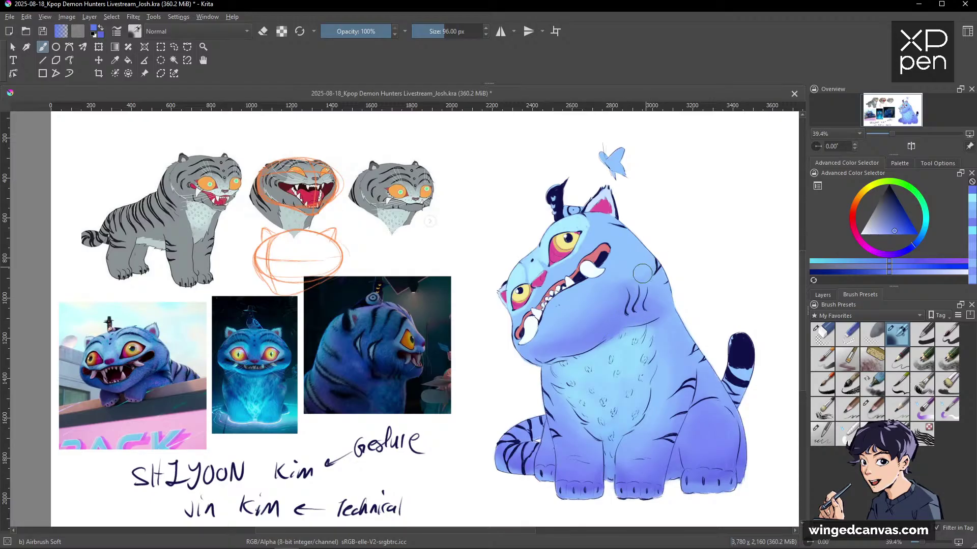
Blend the cheek and the side of the head with sampled blues, enlarging the airbrush to 176 px.
key(bracketright)
key(bracketright)
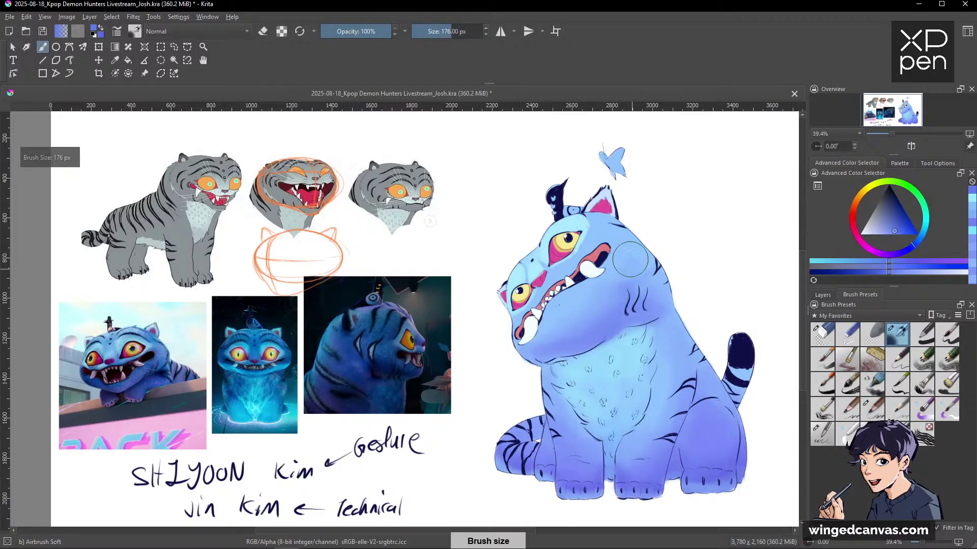
ctrl+click(611, 285)
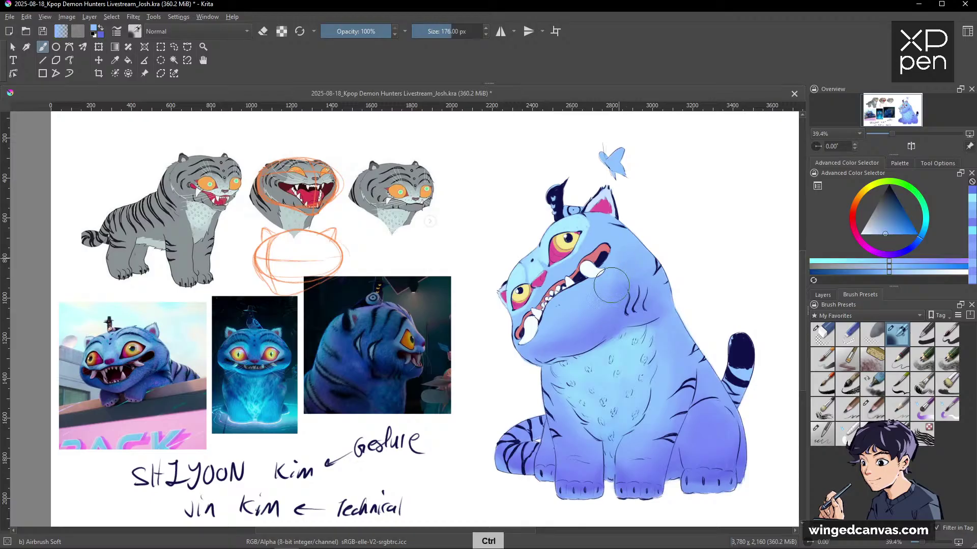
ctrl+click(607, 228)
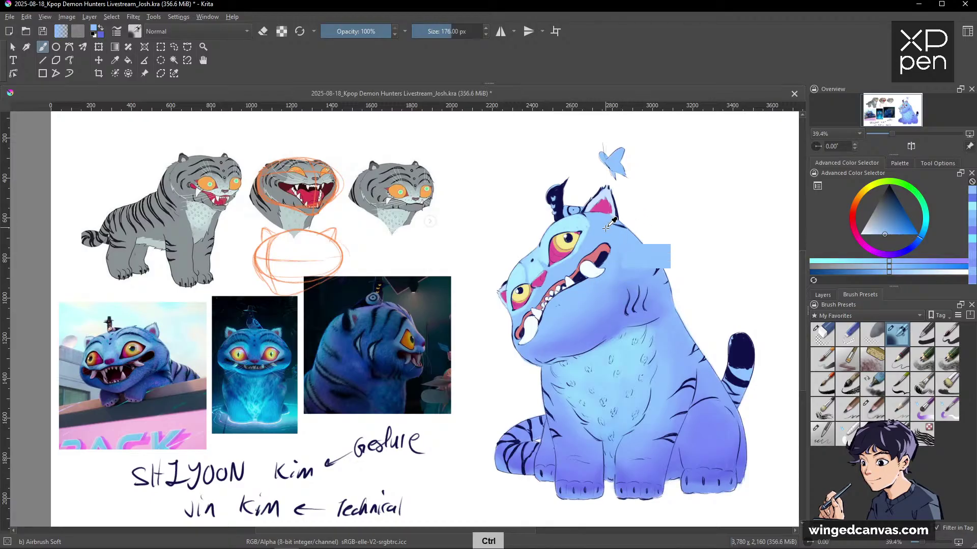
ctrl+click(591, 283)
Brighten the fur around the mouth and brow with sampled pale cyan, reducing the airbrush to 73 px.
drag(590, 285, 565, 287)
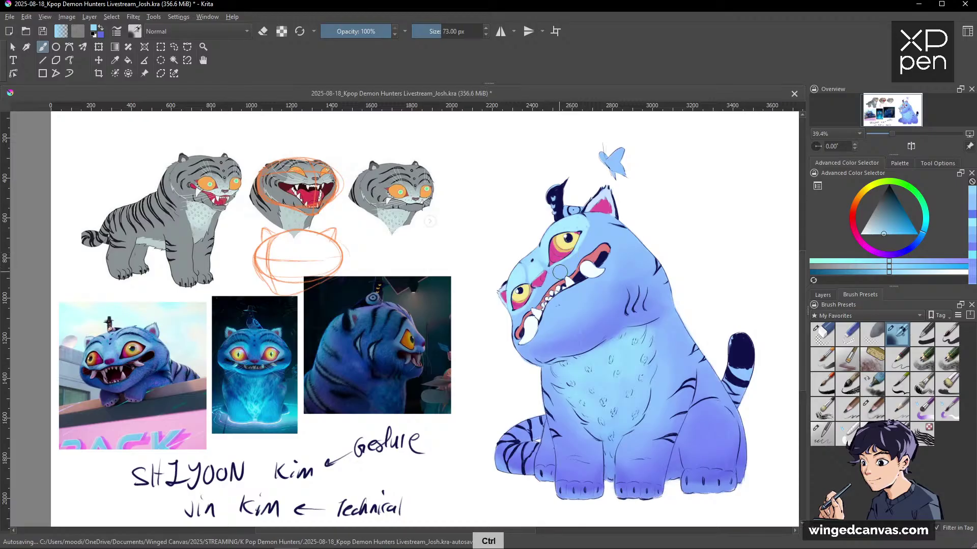
ctrl+click(585, 221)
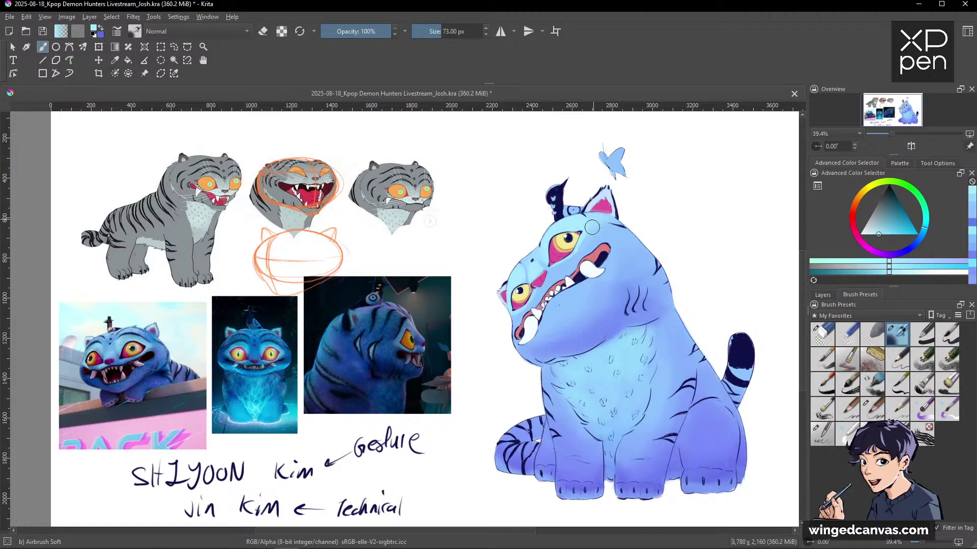
ctrl+click(592, 227)
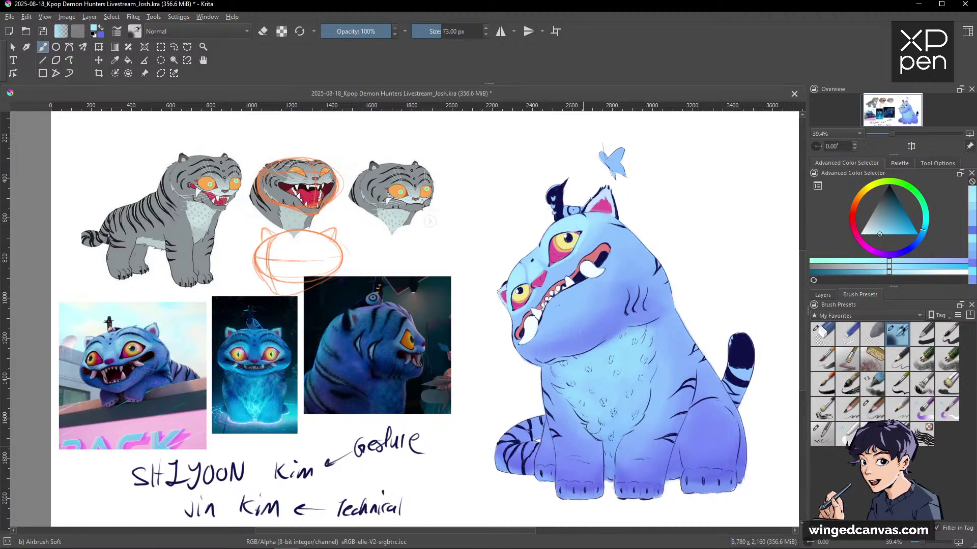
Brighten the tiger's chest patch below the jaw with a paler cyan using a 110 px airbrush.
ctrl+click(643, 392)
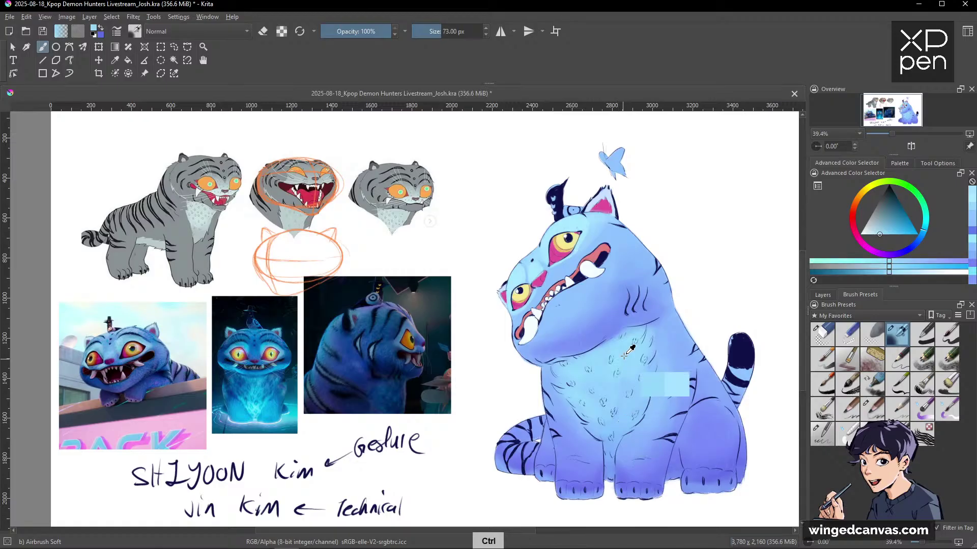
click(875, 232)
drag(875, 232, 875, 235)
click(925, 228)
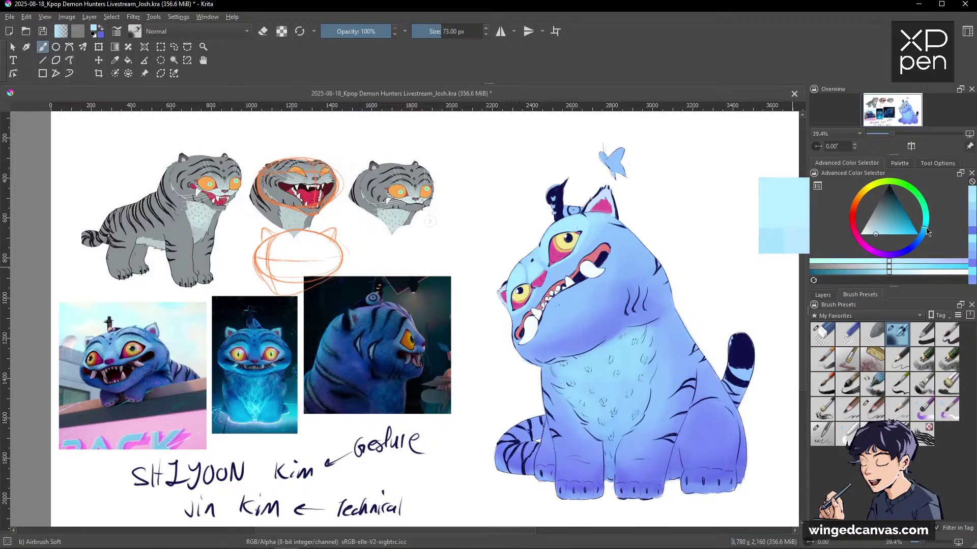
key(bracketright)
key(bracketright)
key(bracketright)
key(bracketright)
key(bracketright)
key(bracketright)
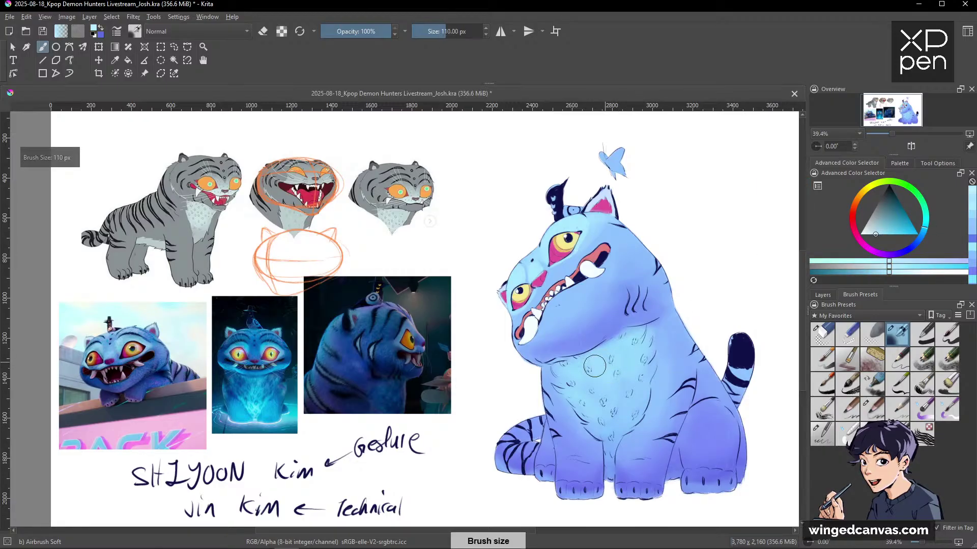
mouse_move(565, 362)
mouse_down()
mouse_move(604, 382)
mouse_move(624, 365)
mouse_move(613, 346)
mouse_up()
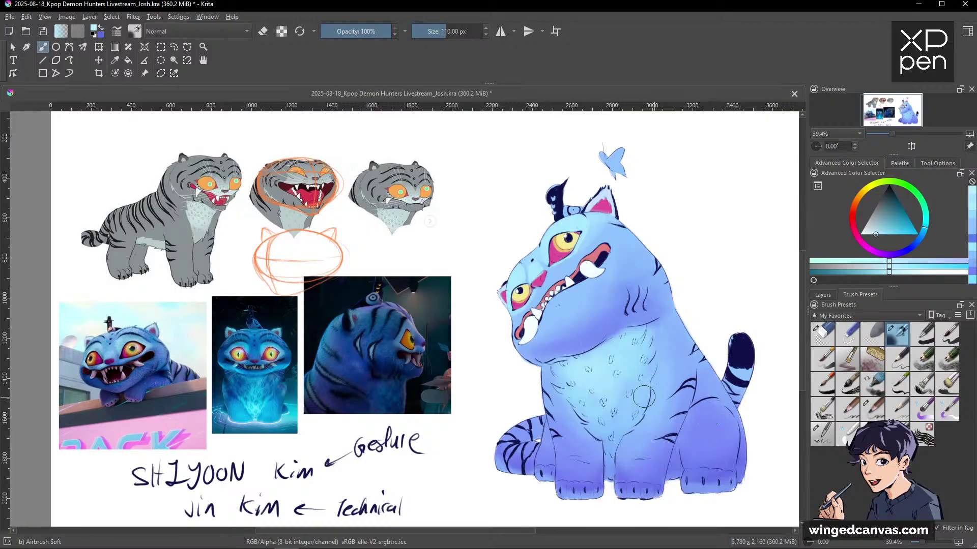
Lighten the upper thigh of the hind leg and the front legs with blues sampled around the chest.
ctrl+click(622, 424)
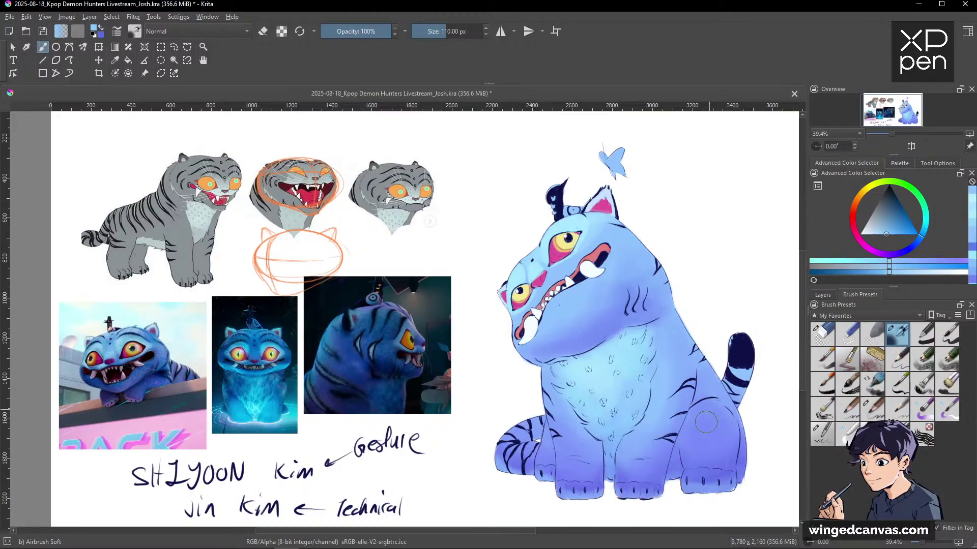
mouse_move(709, 420)
mouse_down()
mouse_move(697, 425)
mouse_move(726, 420)
mouse_up()
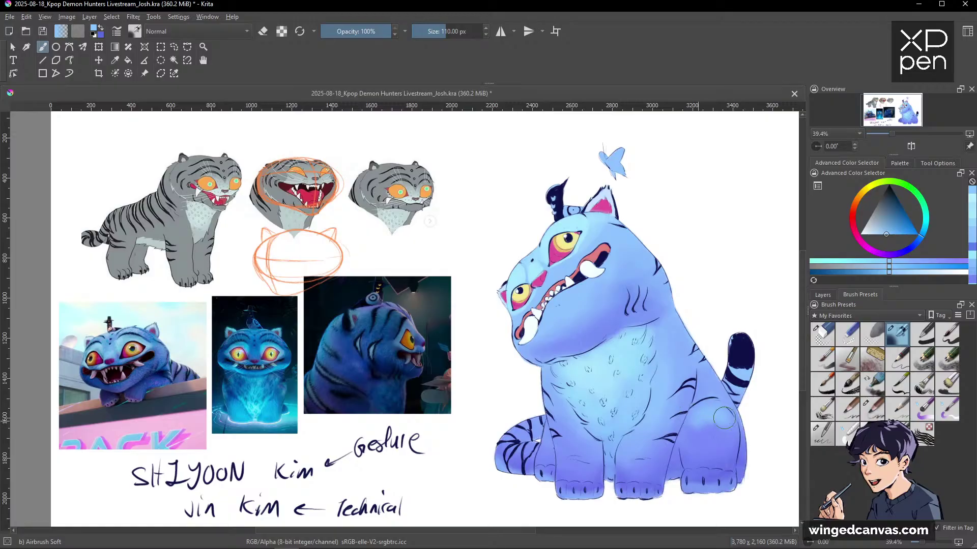
ctrl+click(707, 418)
ctrl+click(664, 404)
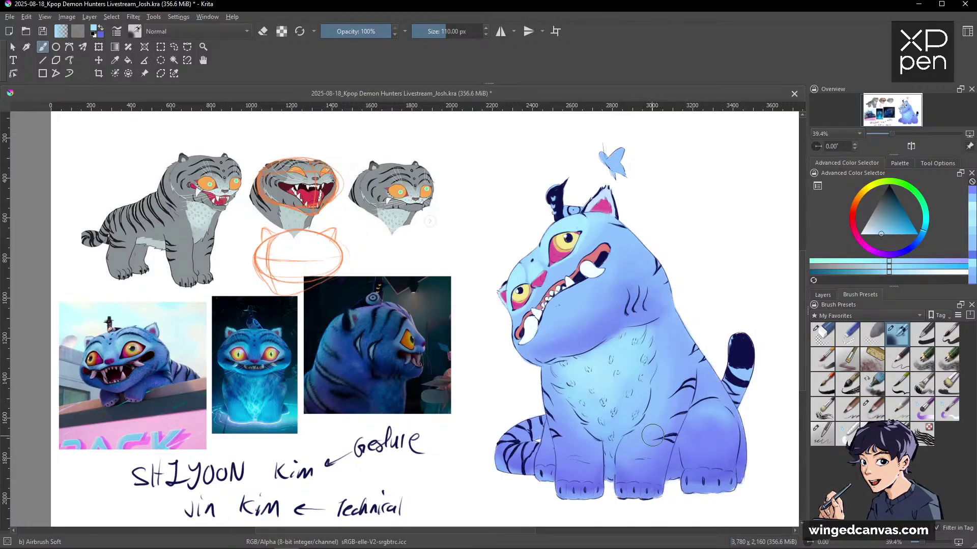
drag(655, 464, 638, 471)
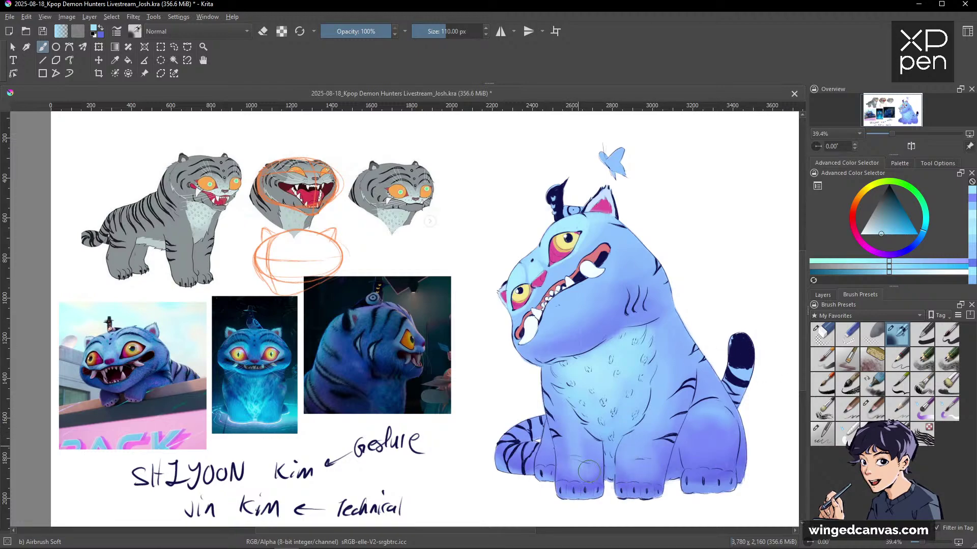
Tint the hind paw and the front paws with cyan using the 110 px airbrush.
drag(722, 362, 762, 454)
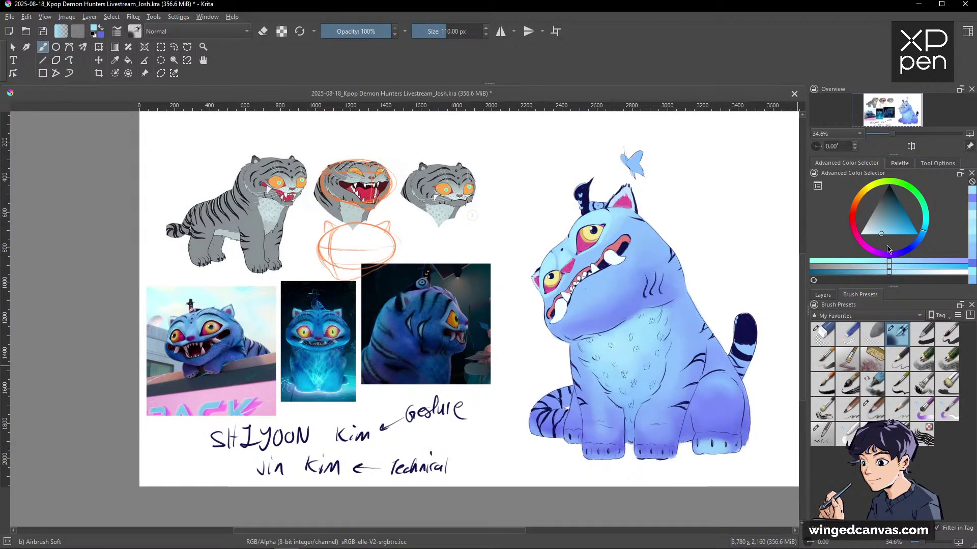
click(885, 232)
drag(707, 454, 740, 445)
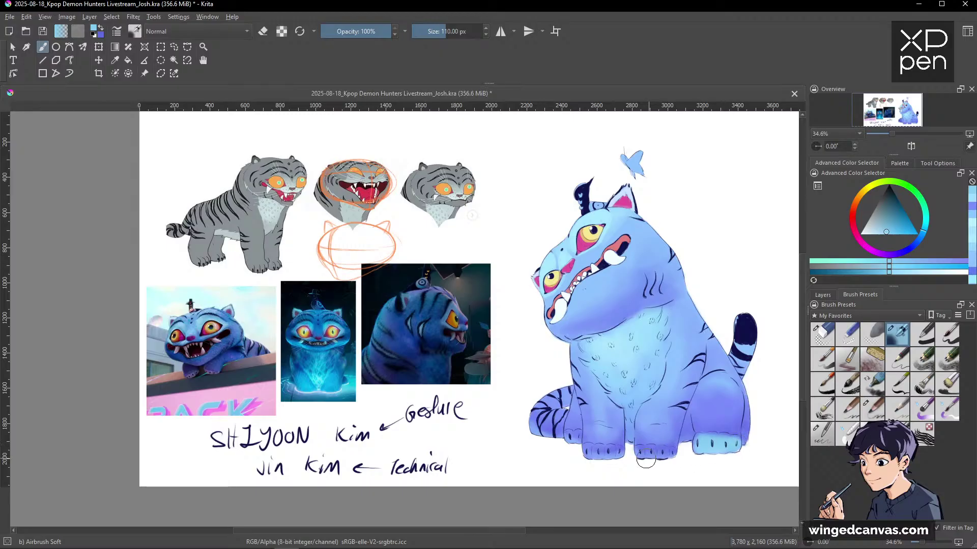
mouse_move(642, 454)
mouse_down()
mouse_move(666, 458)
mouse_move(580, 456)
mouse_move(621, 457)
mouse_up()
Reduce the airbrush to 63 px and blend the middle front paw with its sampled violet-blue and cyan.
key(bracketleft)
ctrl+click(661, 434)
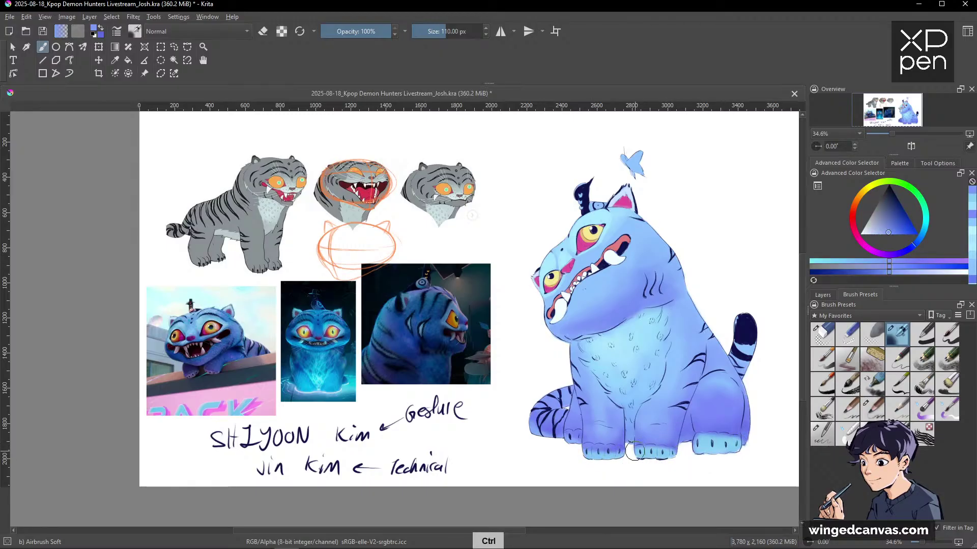
key(bracketleft)
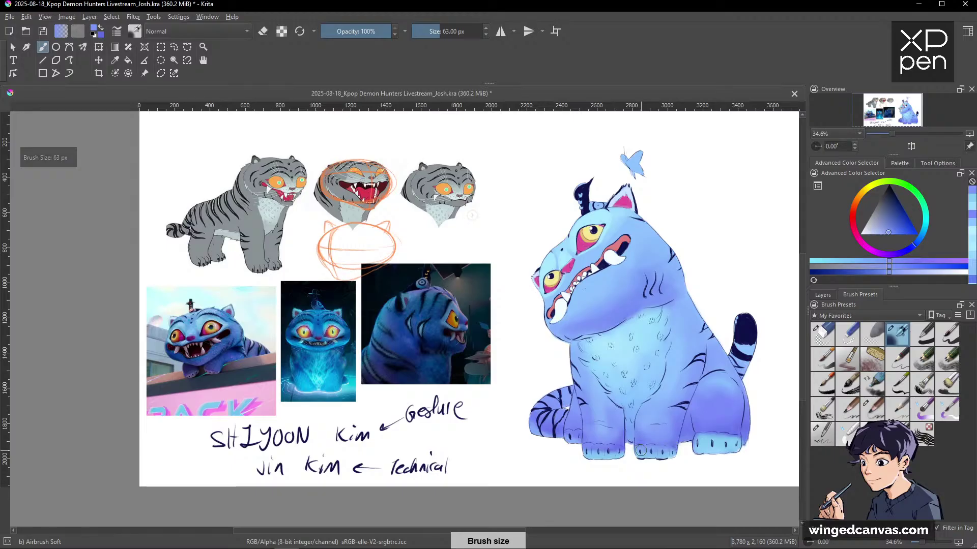
ctrl+click(653, 455)
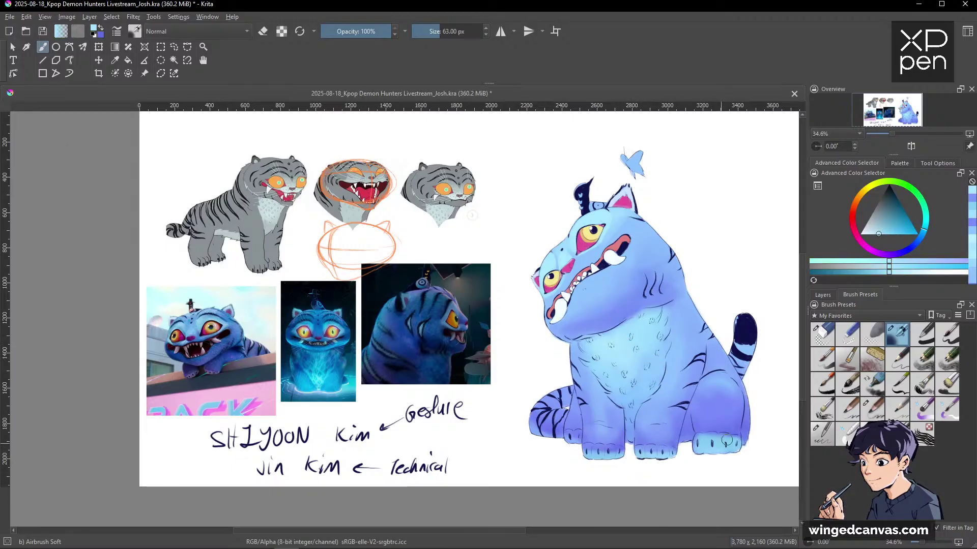
Blend the hind paw's cyan tint into the leg with blues sampled from the paw.
ctrl+click(701, 446)
ctrl+click(713, 445)
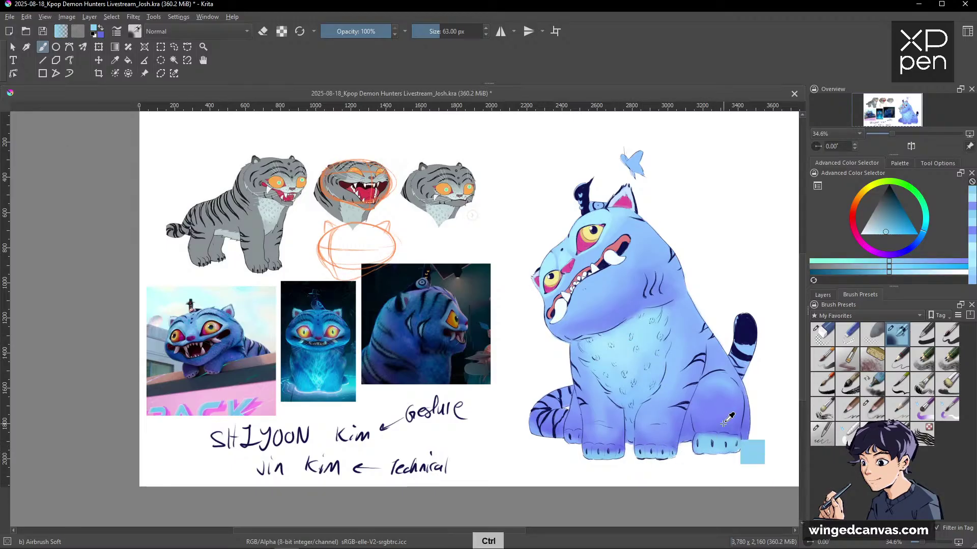
ctrl+click(705, 443)
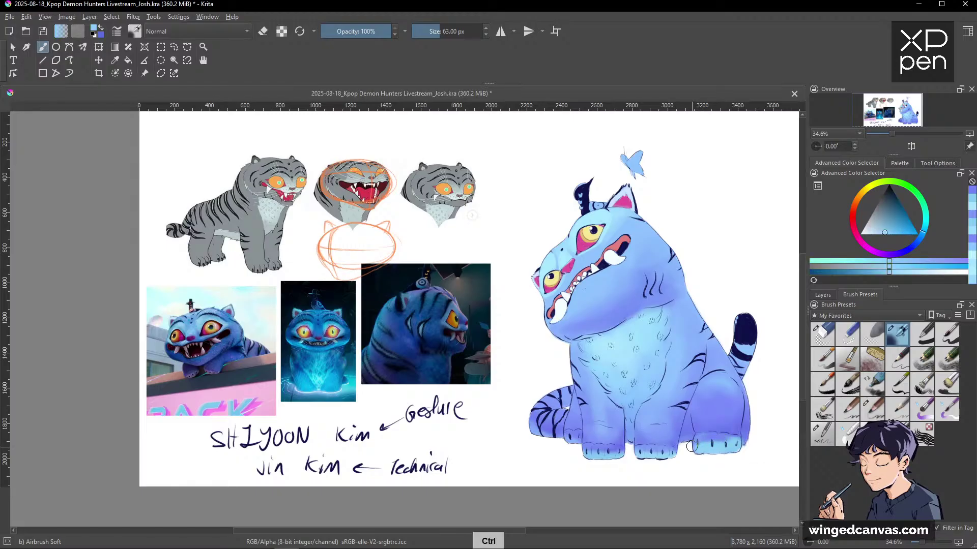
ctrl+click(742, 443)
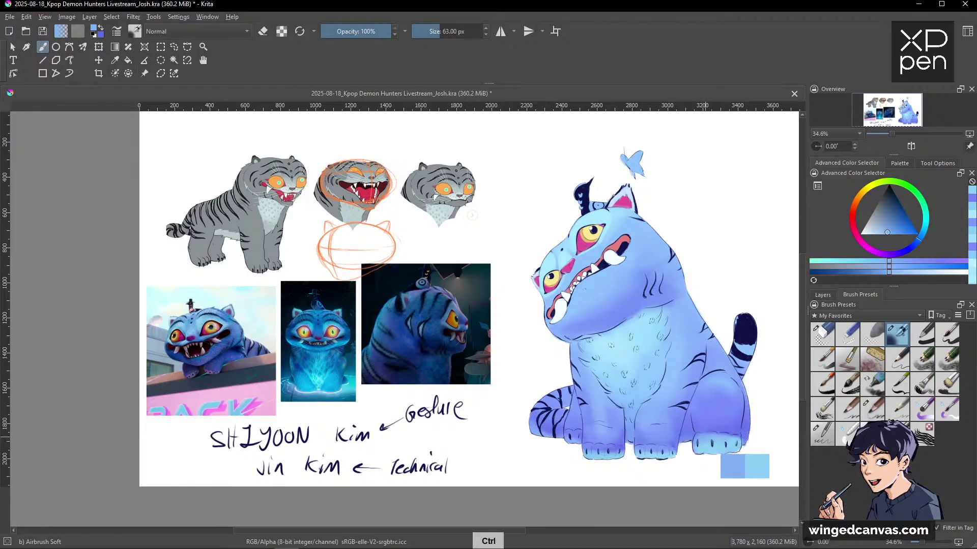
ctrl+click(728, 439)
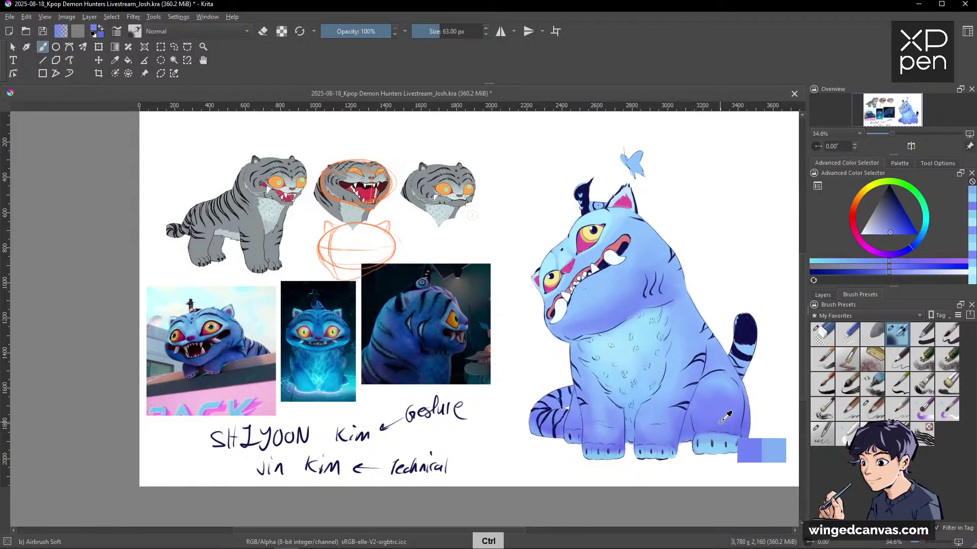
Even out the cyan tint across both front paws with lighter blues sampled from the paws.
ctrl+click(661, 452)
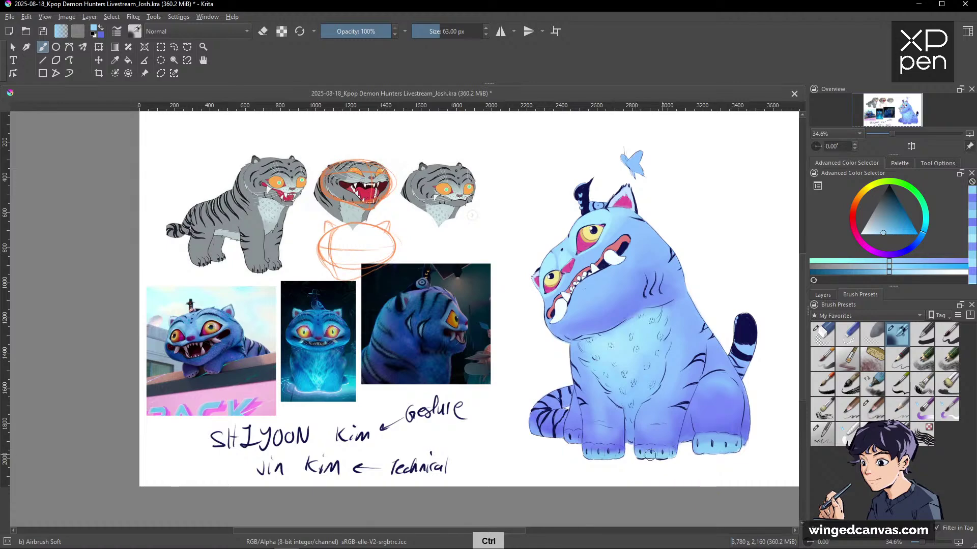
ctrl+click(602, 450)
ctrl+click(602, 450)
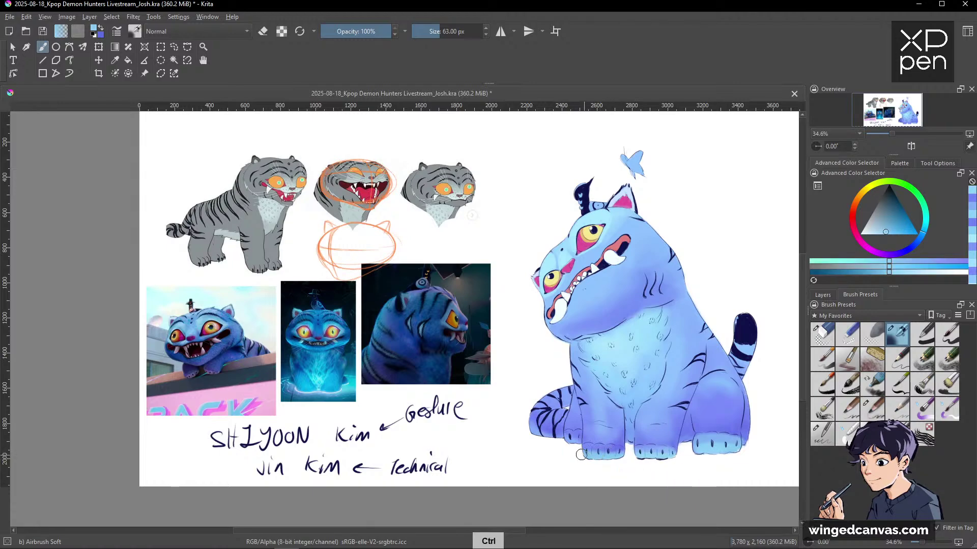
ctrl+click(667, 418)
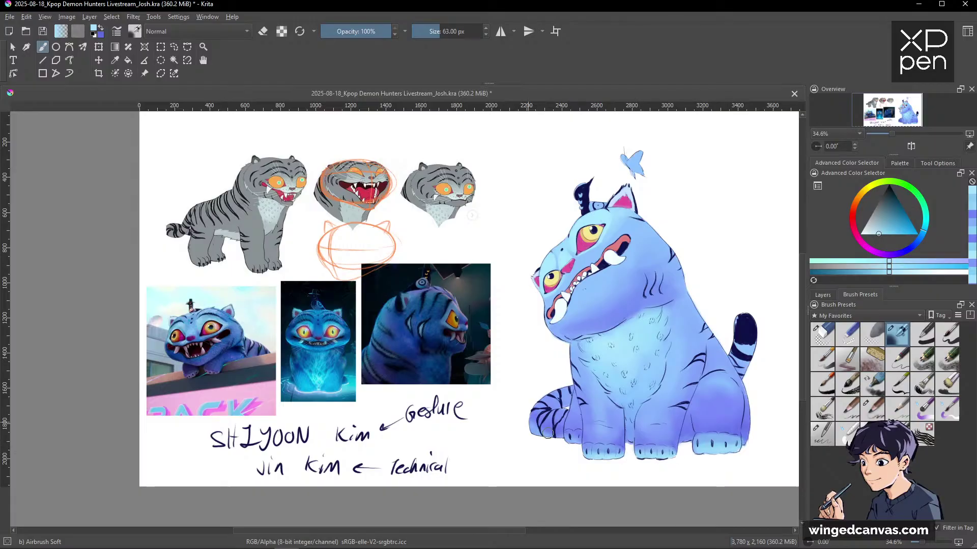
Shade the lower part of the middle front leg above the paw with sampled violet-blue.
drag(774, 380, 754, 350)
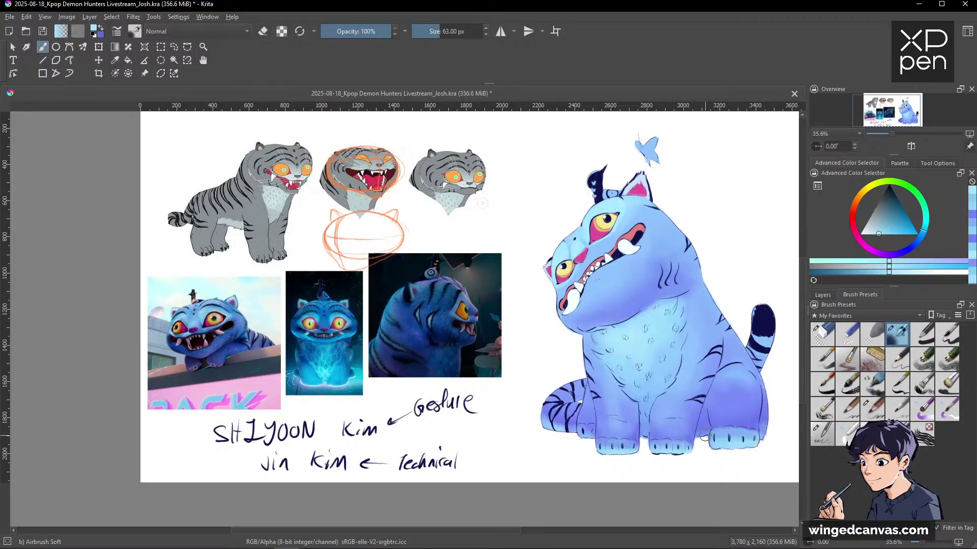
ctrl+click(689, 436)
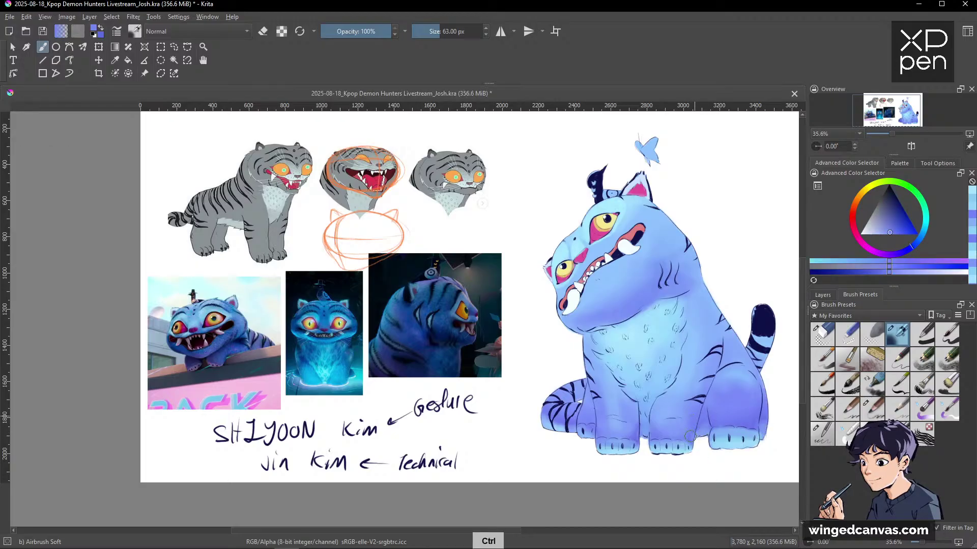
mouse_move(689, 435)
mouse_down()
mouse_move(671, 331)
mouse_move(682, 262)
mouse_move(684, 387)
mouse_up()
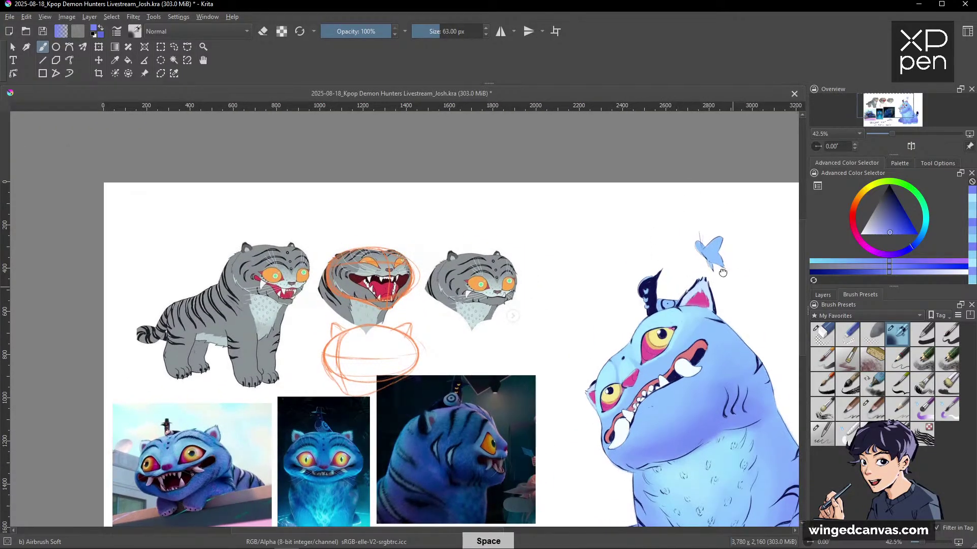
Paint the round marking on the bird's body in pale pink and warm cream tones.
drag(682, 279, 665, 262)
mouse_move(863, 196)
mouse_down()
mouse_move(881, 216)
mouse_move(870, 235)
mouse_up()
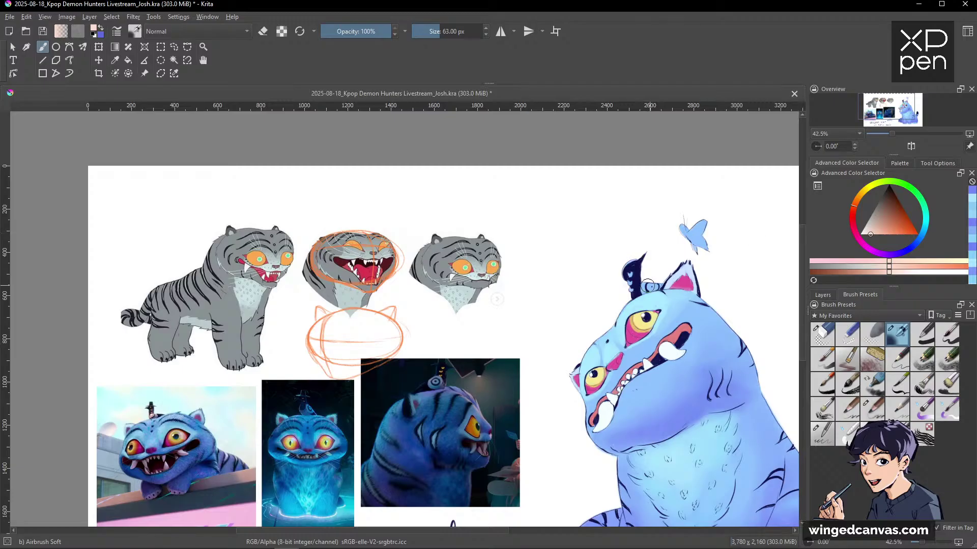
key(shift)
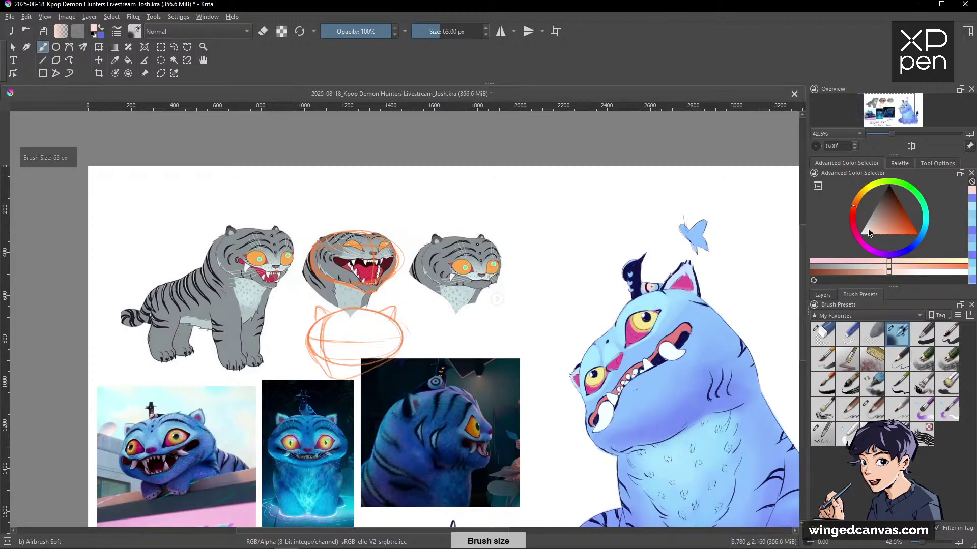
drag(853, 205, 862, 192)
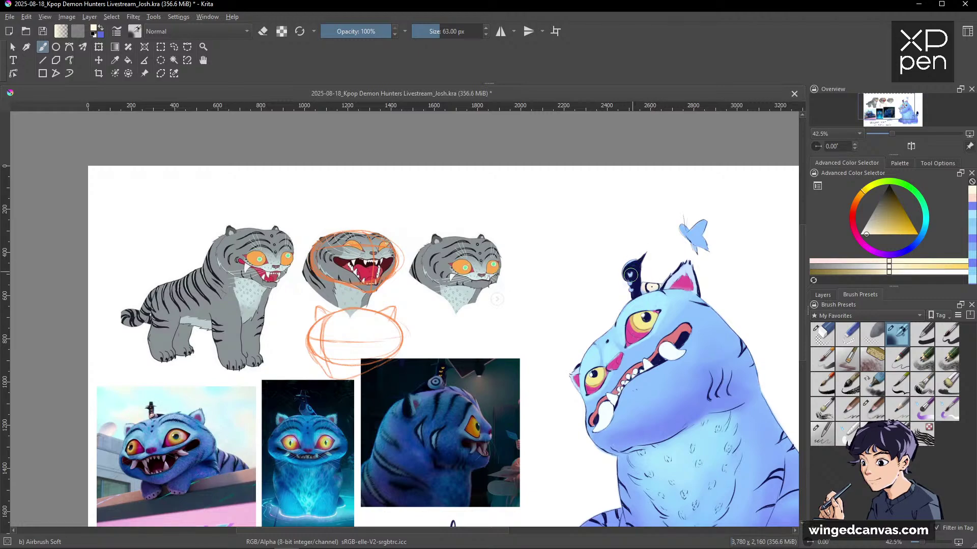
Paint the small eyes on the bird's dark head golden yellow.
scroll(639, 278, up, 3)
click(895, 235)
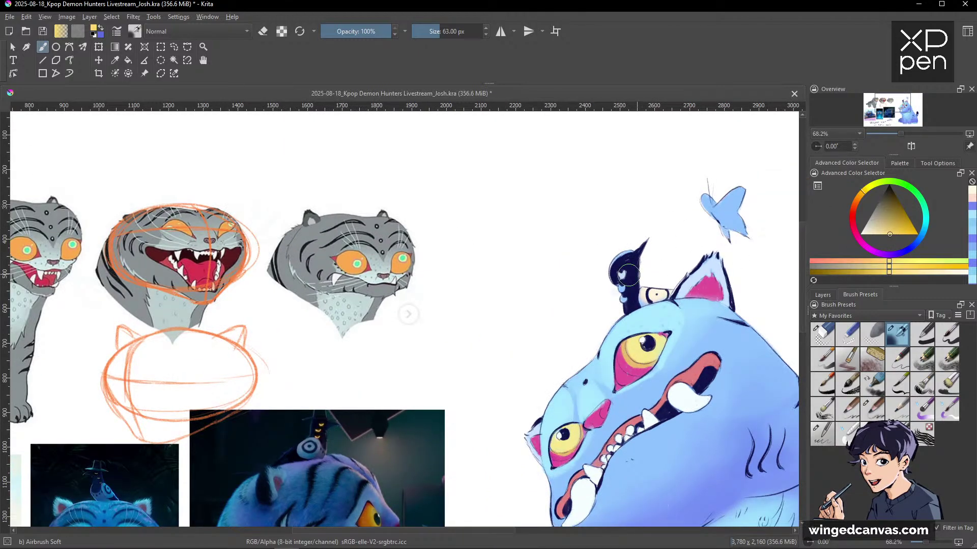
drag(506, 313, 637, 230)
click(894, 231)
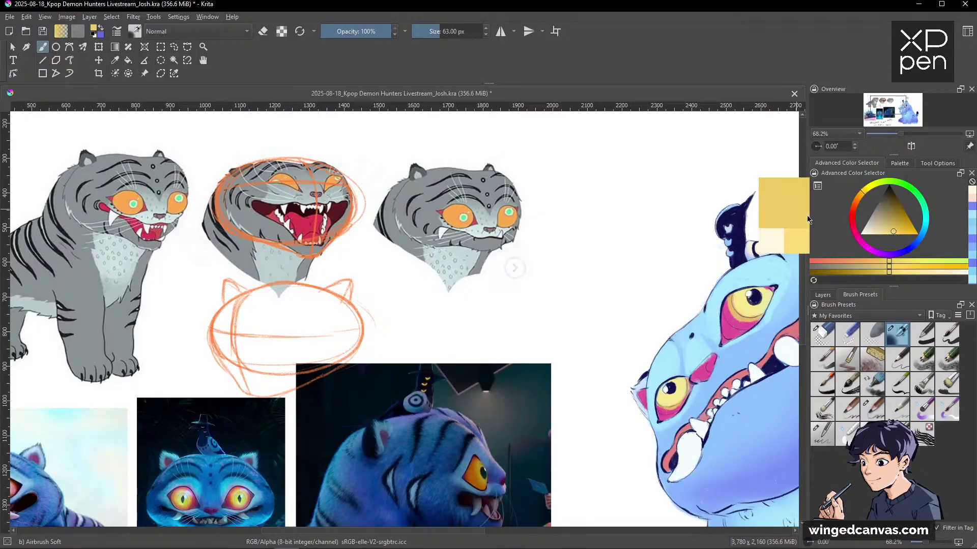
drag(725, 226, 732, 254)
scroll(726, 255, down, 3)
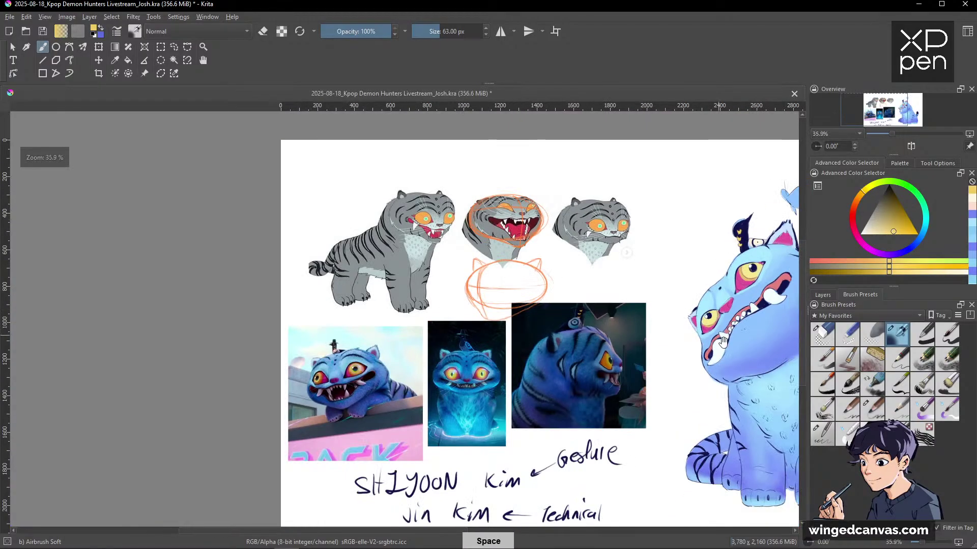
scroll(719, 259, up, 1)
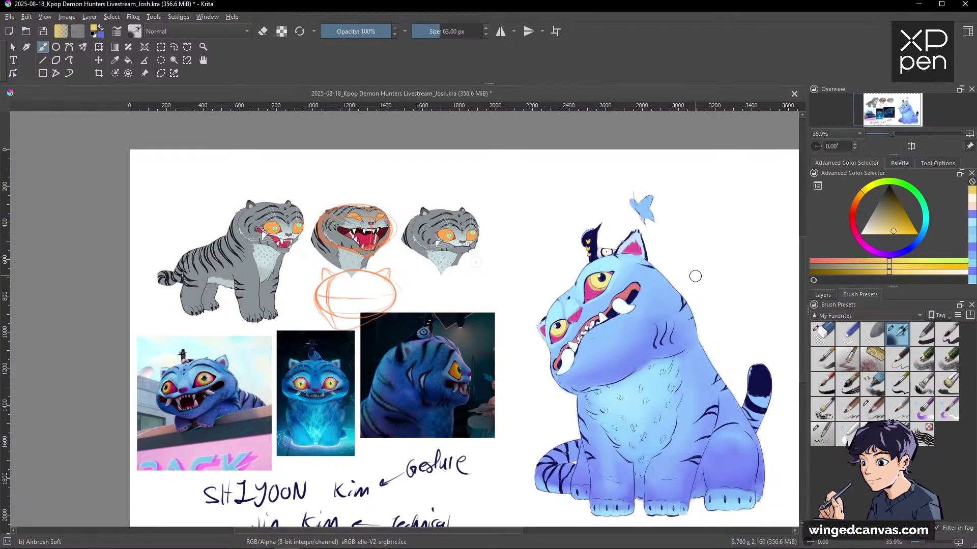
Enlarge the airbrush to 96 px and soften the tiger's cheek shading with violet-blue sampled from its lower edge.
ctrl+click(662, 358)
drag(660, 298, 650, 330)
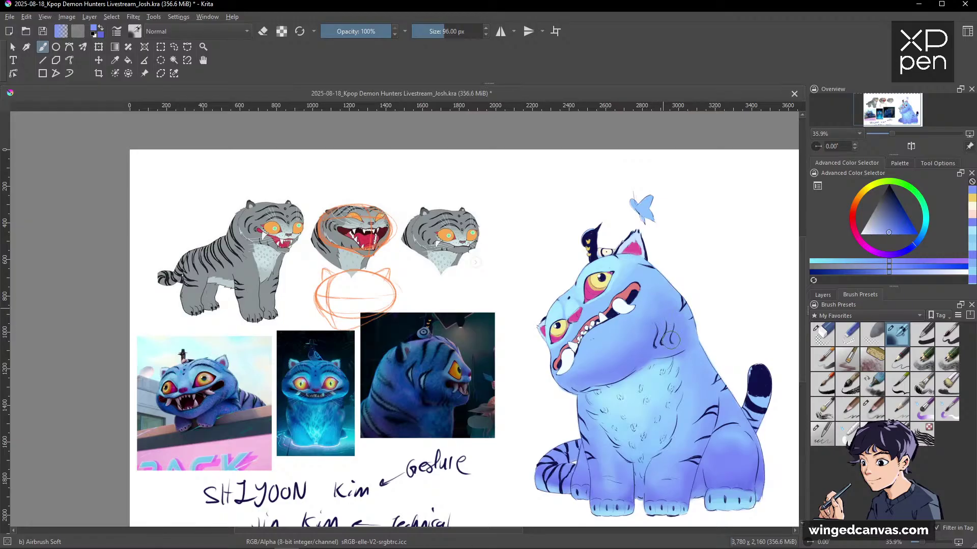
mouse_move(642, 349)
mouse_down()
mouse_move(652, 386)
mouse_move(739, 353)
mouse_up()
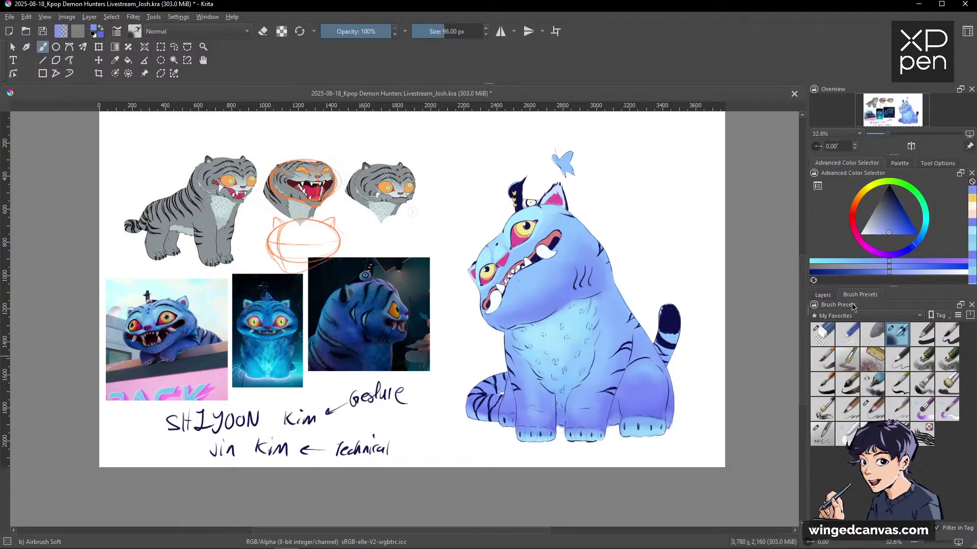
Switch to the Charcoal Pencil Medium THIN brush and add a new paint layer directly beneath Clipping Group 7.
click(872, 407)
click(823, 295)
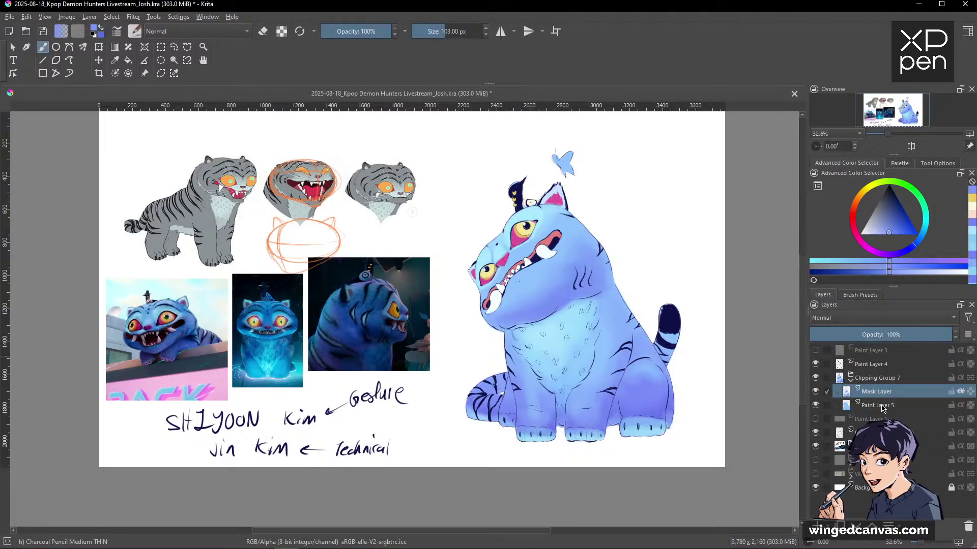
click(848, 380)
key(Insert)
Reduce the brush to 68 px and paint a light cyan water patch on the ground beneath the curled tail.
drag(508, 435, 643, 402)
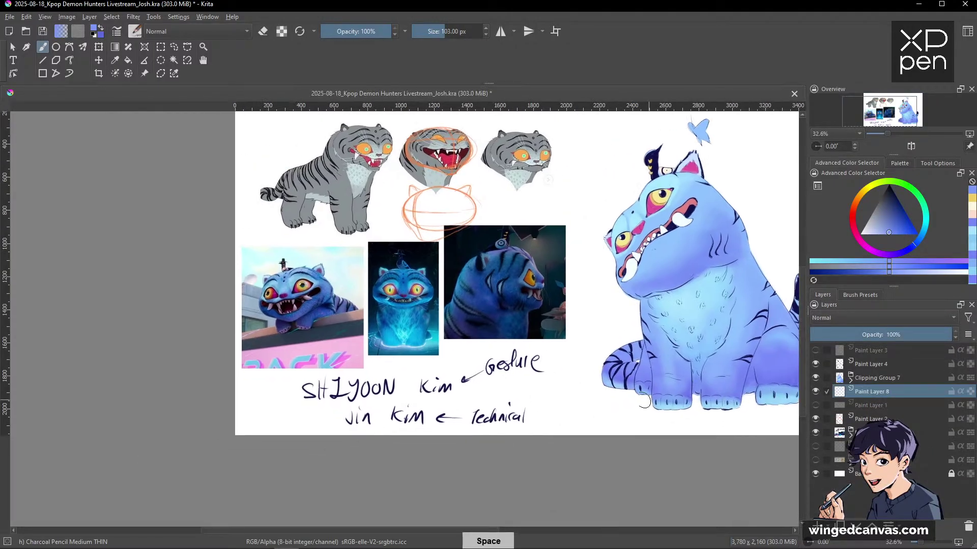
key(bracketleft)
key(bracketleft)
key(bracketleft)
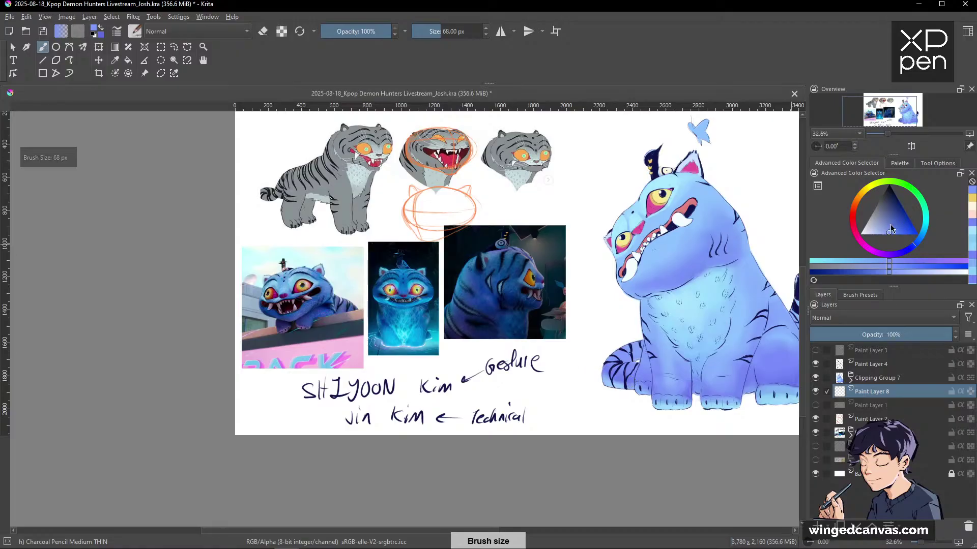
click(928, 229)
drag(868, 234, 861, 236)
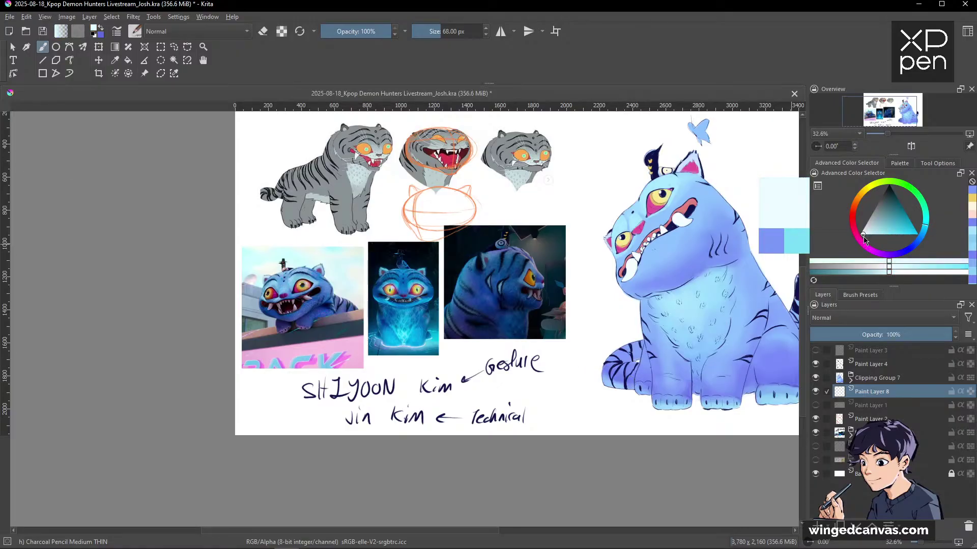
drag(730, 334, 605, 407)
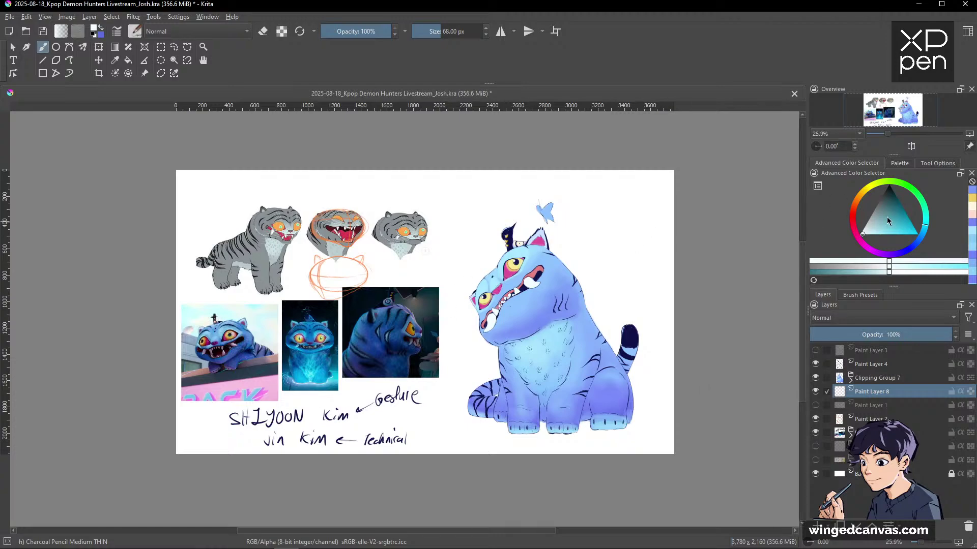
drag(886, 217, 887, 248)
key(space)
drag(661, 305, 757, 290)
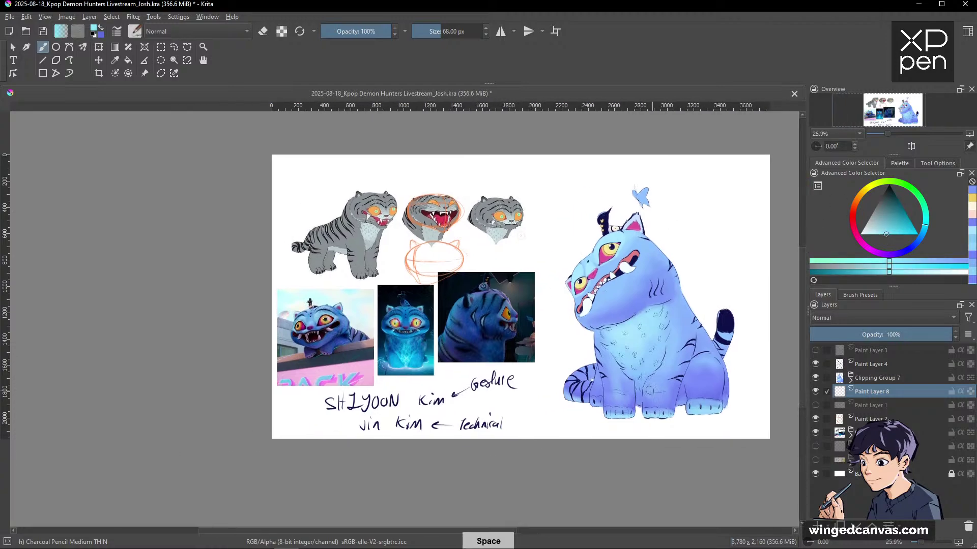
drag(566, 393, 588, 399)
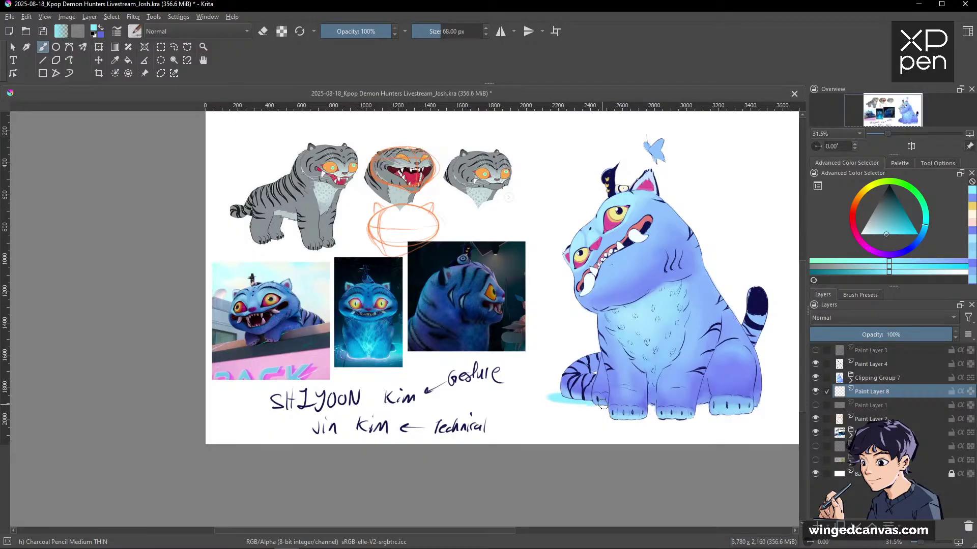
Extend the water around the tail with paler cyan, then carve ripples into it with the eraser at 63 px.
drag(886, 234, 874, 235)
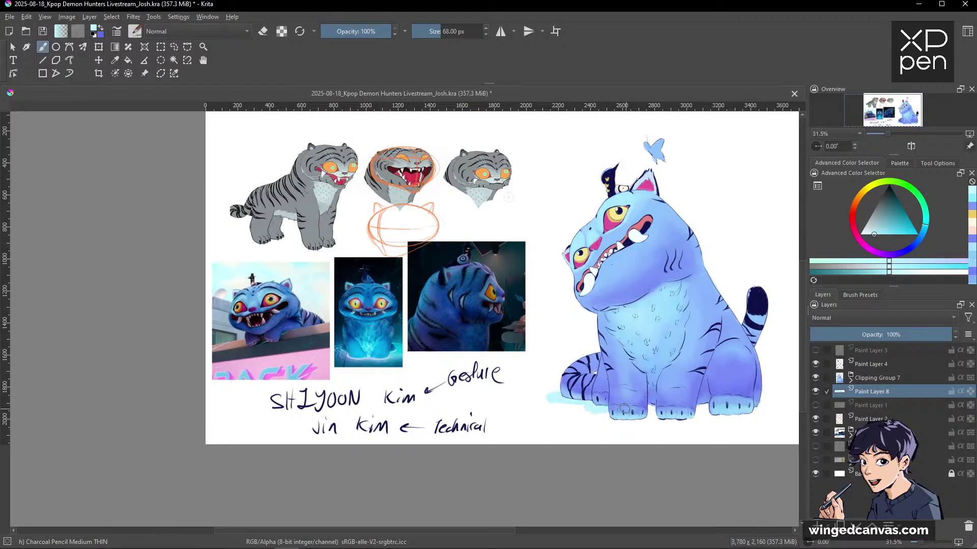
drag(551, 391, 549, 401)
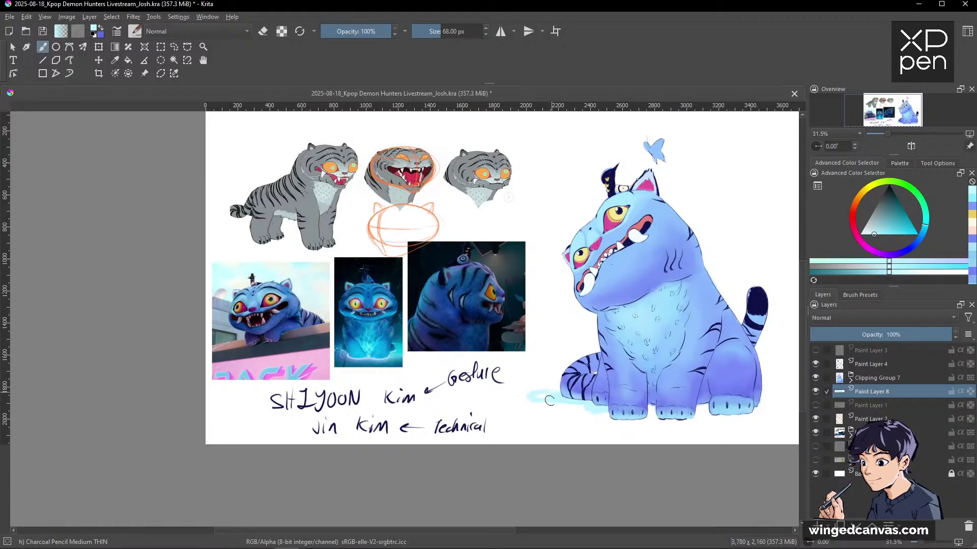
key(bracketleft)
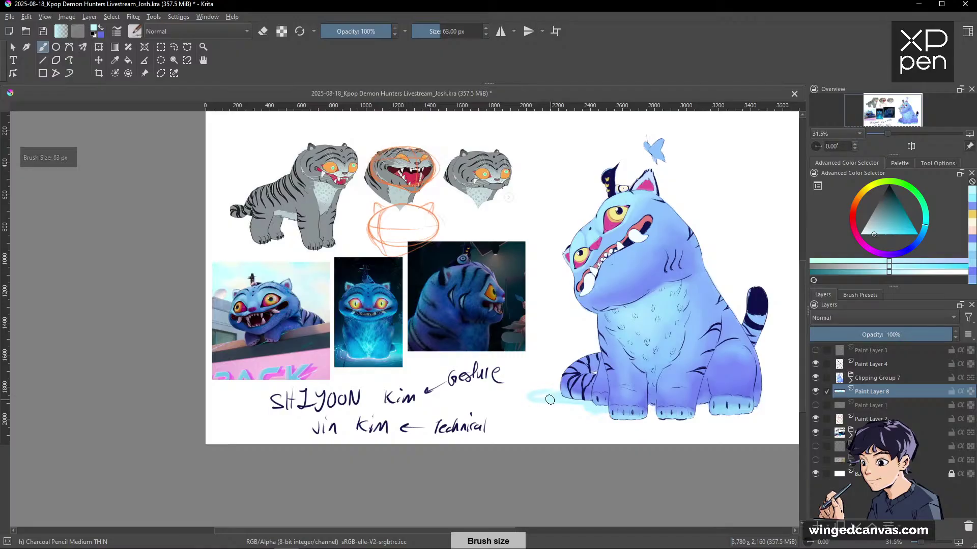
key(e)
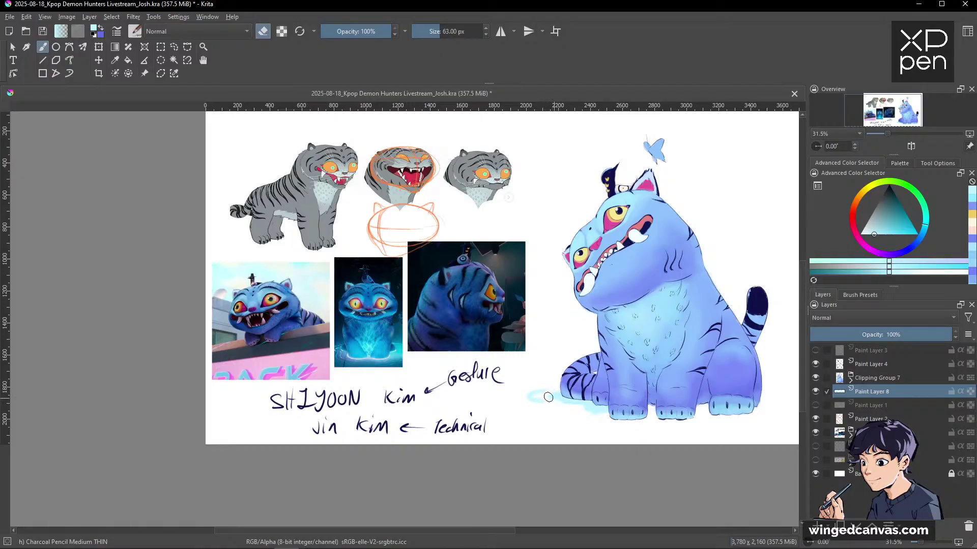
key(e)
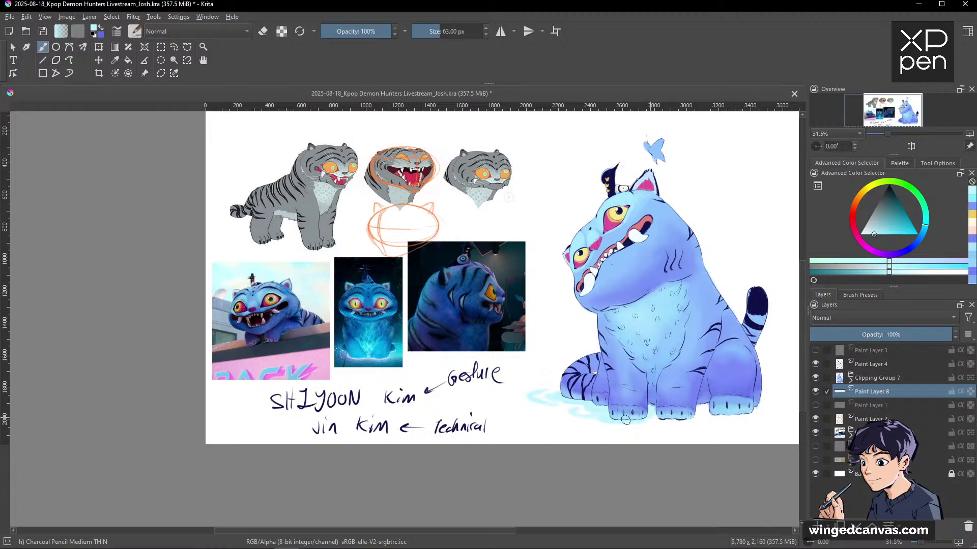
Continue the pale cyan water ripples below the front paws and around the hind paw.
drag(663, 417, 655, 420)
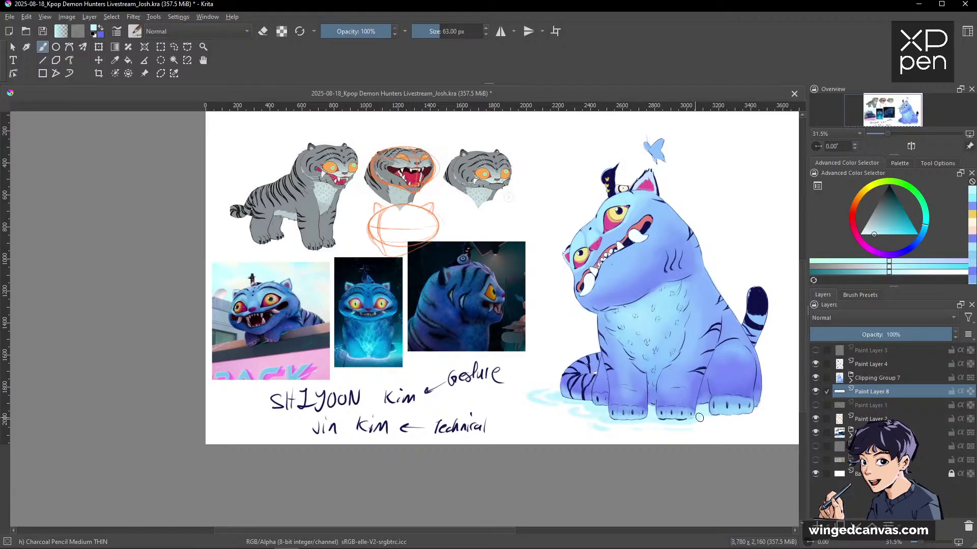
mouse_move(705, 415)
mouse_down()
mouse_move(758, 413)
mouse_move(700, 414)
mouse_up()
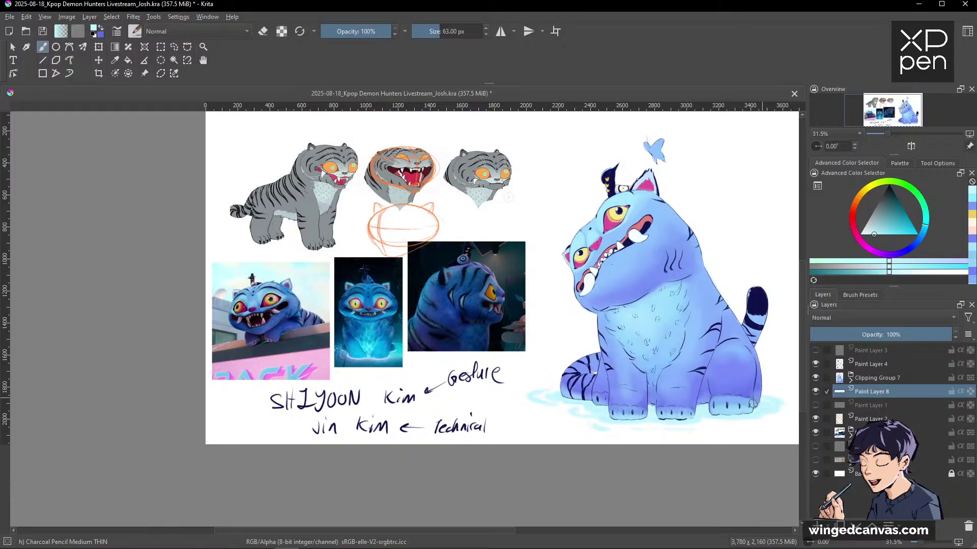
key(space)
drag(778, 406, 723, 386)
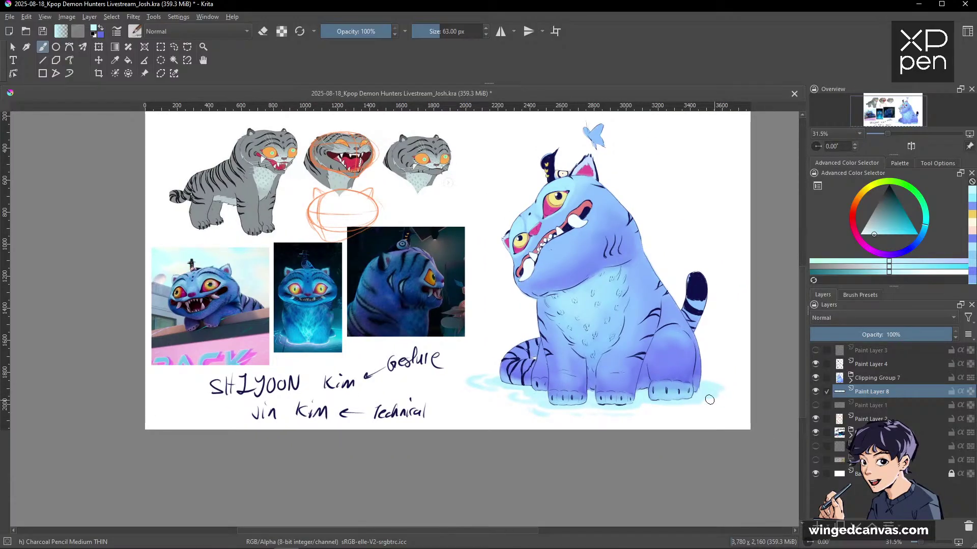
Refine the water ripples around the hind and front paws by alternating erasing with pale cyan strokes.
key(e)
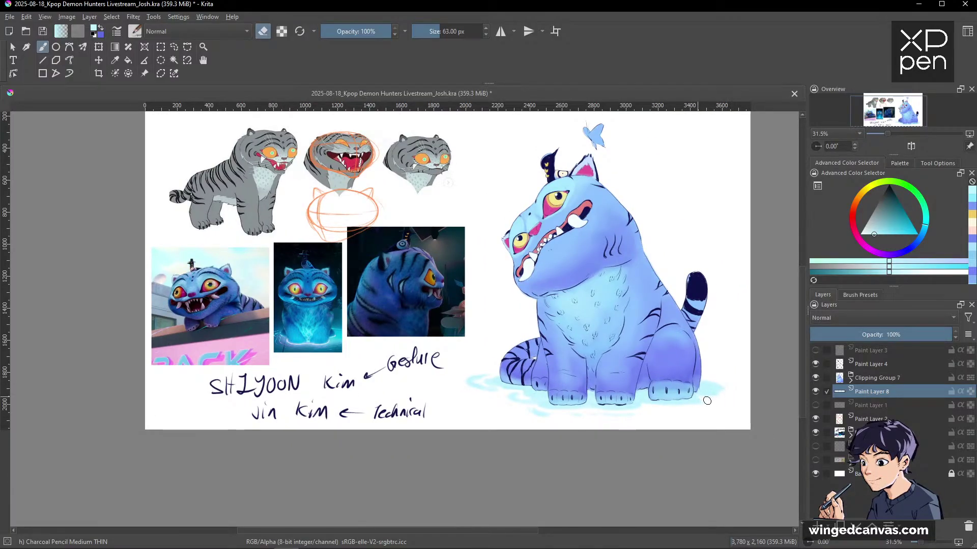
key(e)
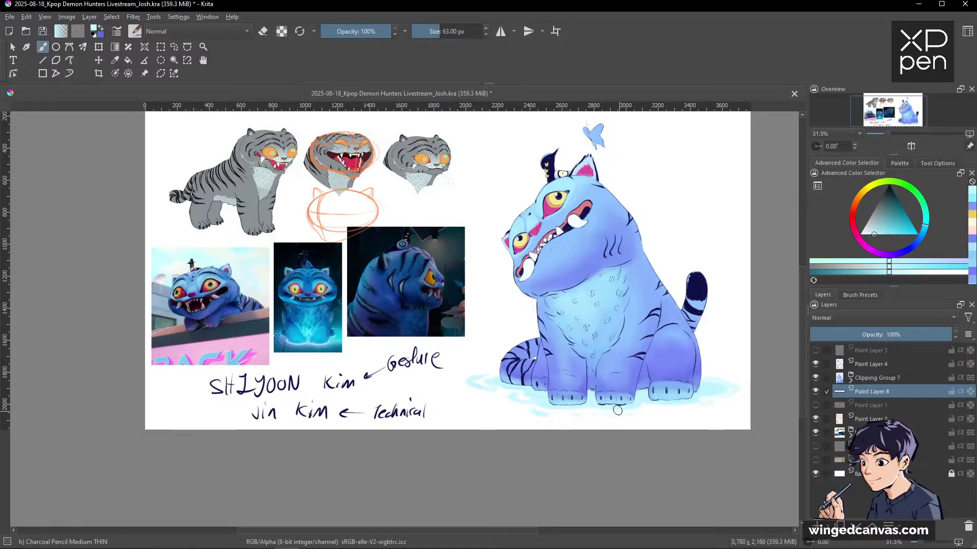
key(e)
scroll(733, 317, down, 3)
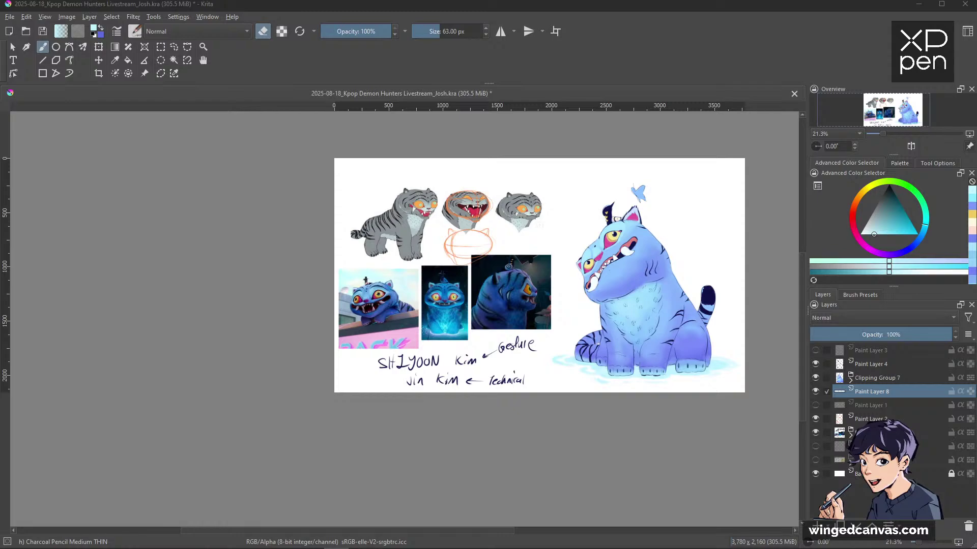
Expand Clipping Group 7 and make its Mask Layer the active layer.
scroll(613, 219, up, 3)
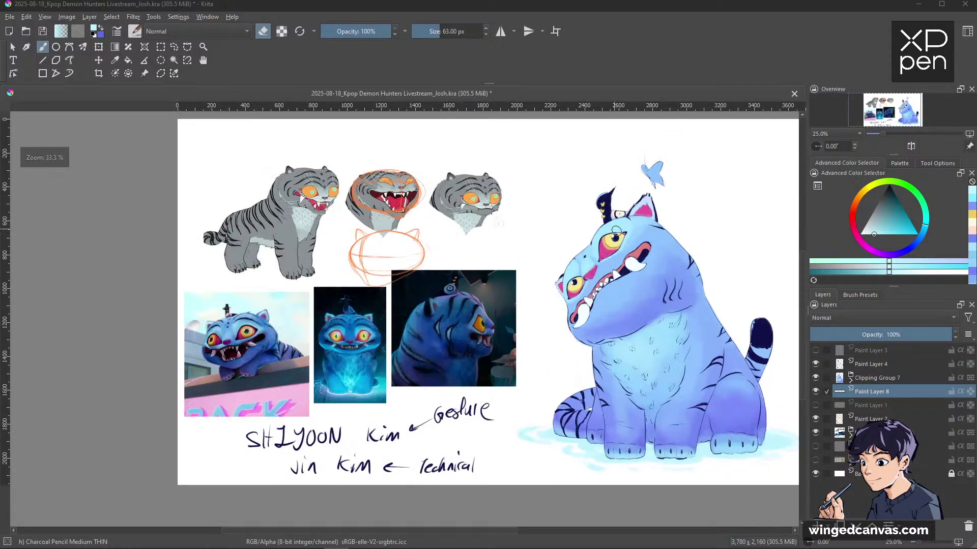
scroll(615, 256, up, 2)
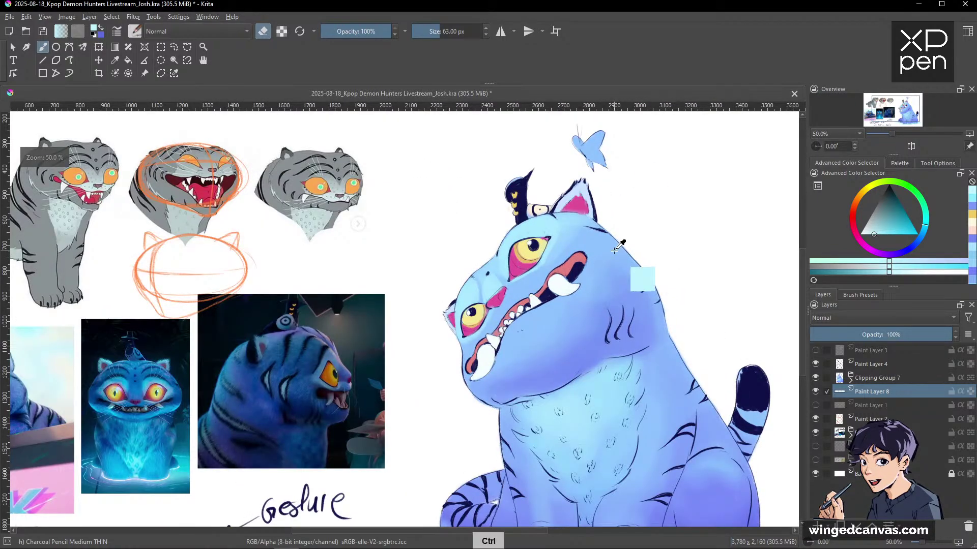
scroll(605, 264, down, 2)
scroll(598, 273, up, 1)
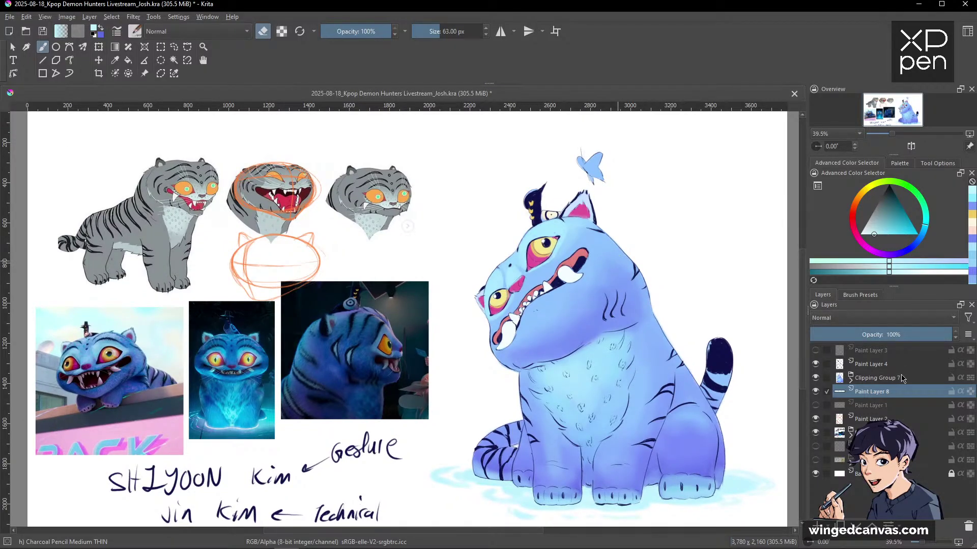
click(851, 383)
click(851, 383)
click(875, 391)
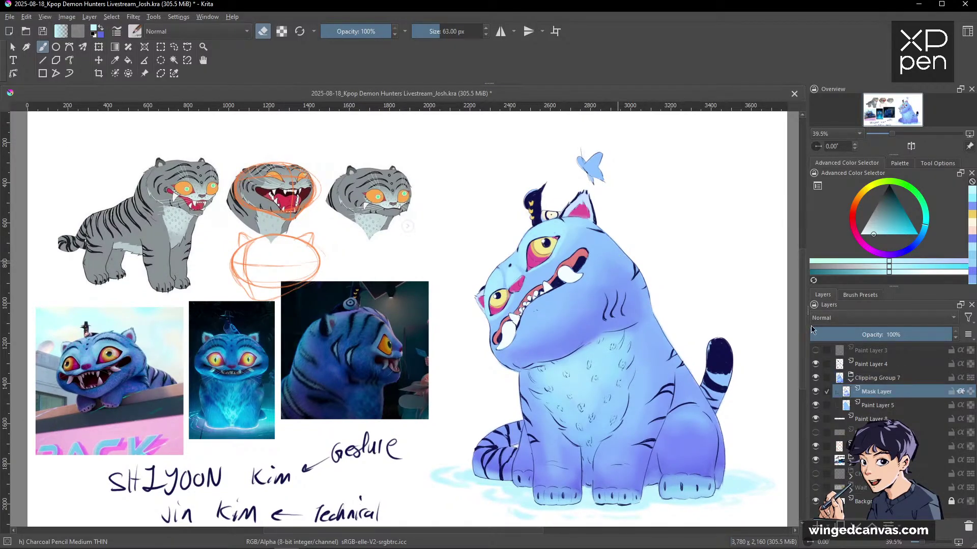
Recolour the butterfly above the tiger's head light orange.
ctrl+click(640, 279)
drag(875, 185, 858, 206)
click(893, 233)
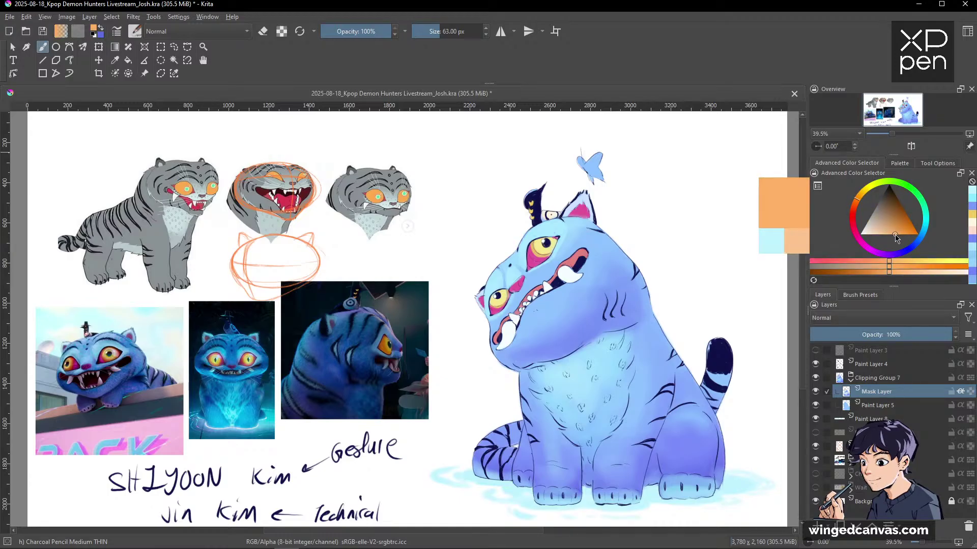
drag(578, 170, 578, 150)
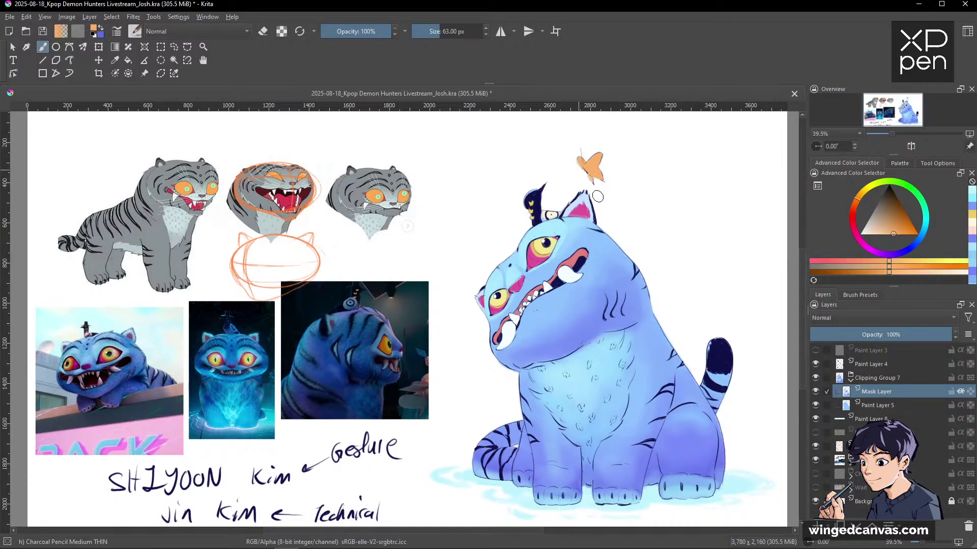
Recolour the butterfly above the tiger's head a very pale peach.
scroll(744, 211, down, 1)
scroll(753, 302, up, 2)
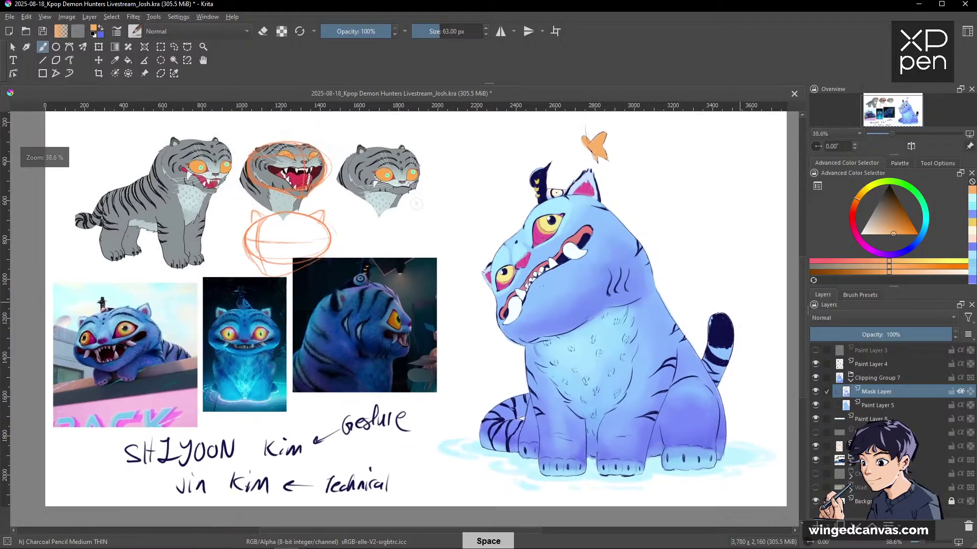
click(899, 234)
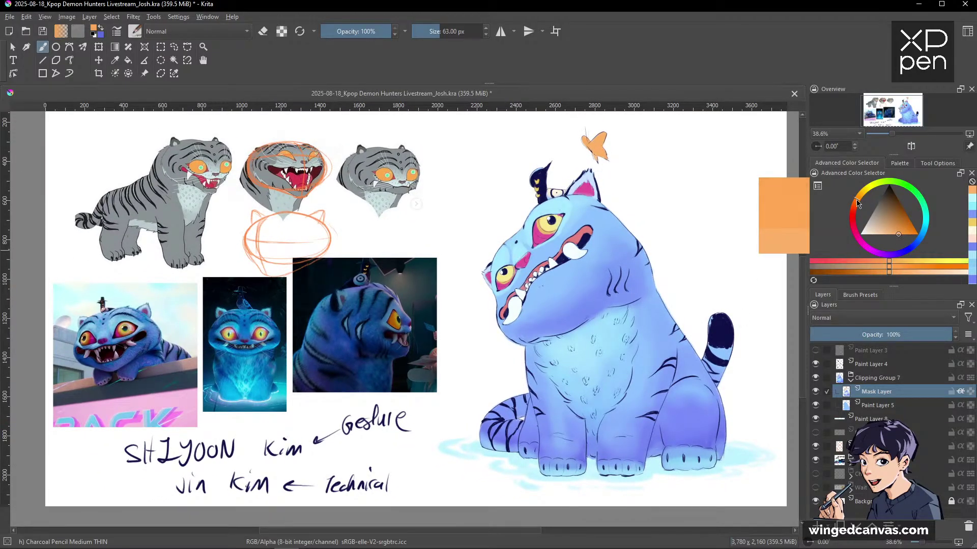
mouse_move(602, 146)
mouse_down()
mouse_move(611, 162)
mouse_move(594, 145)
mouse_move(599, 132)
mouse_up()
drag(895, 234, 863, 235)
mouse_move(604, 146)
mouse_down()
mouse_move(603, 171)
mouse_move(588, 126)
mouse_move(611, 153)
mouse_up()
key(space)
drag(746, 278, 745, 283)
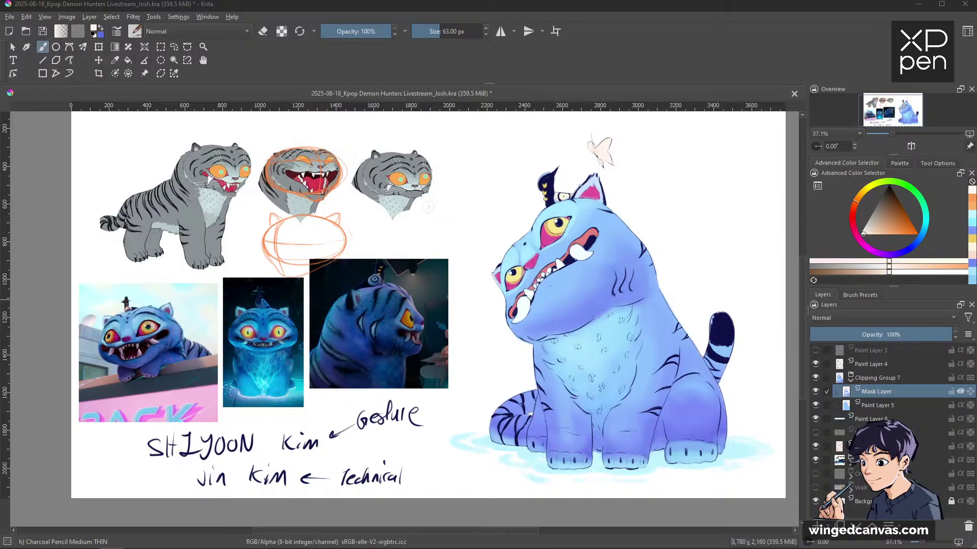
Switch to the Instagram post in the browser and examine its character sketches up to the eighth image, comparing faces, poses and costumes.
drag(0, 80, 733, 58)
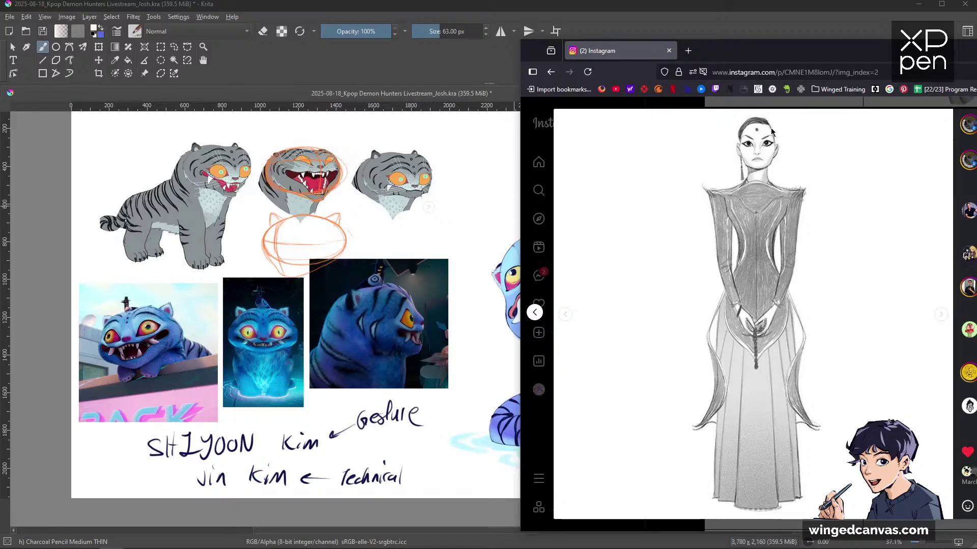
click(564, 316)
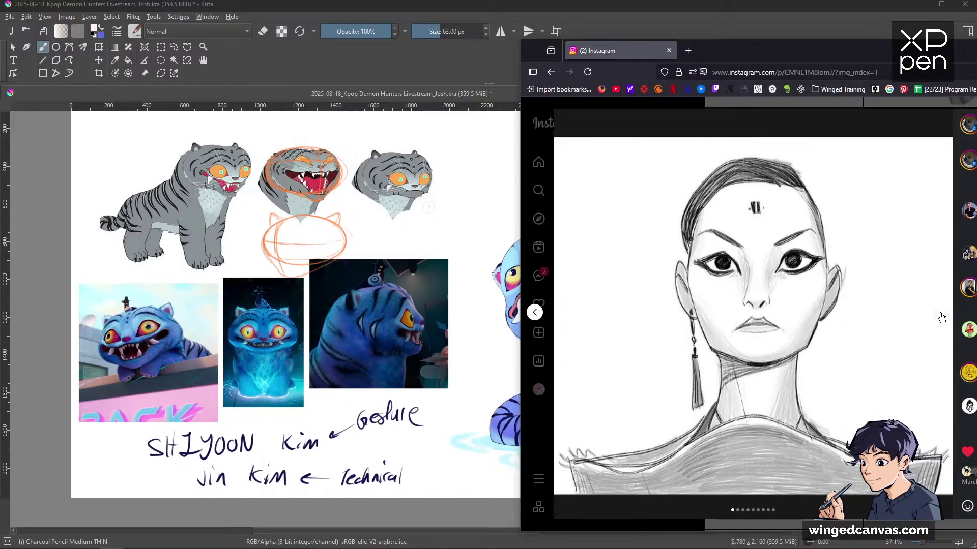
click(940, 315)
click(941, 316)
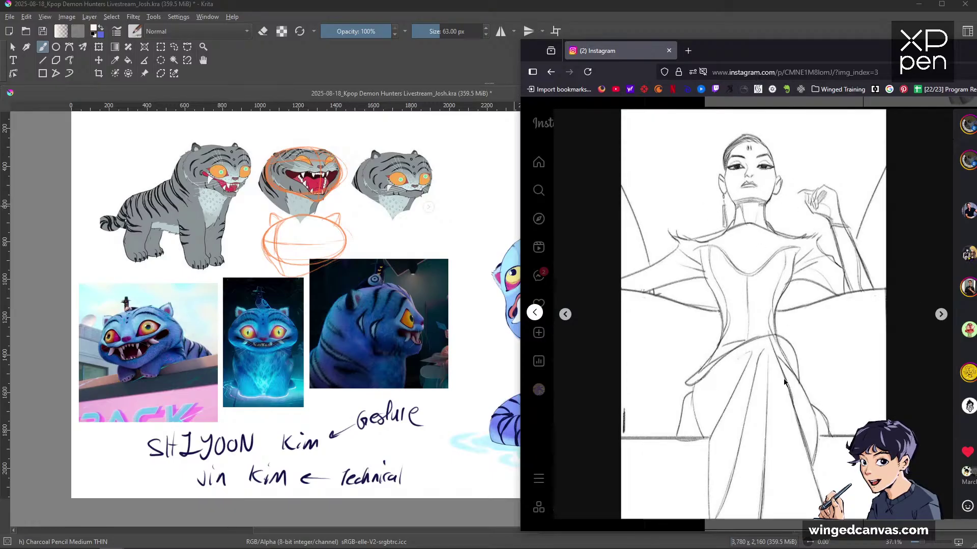
click(940, 314)
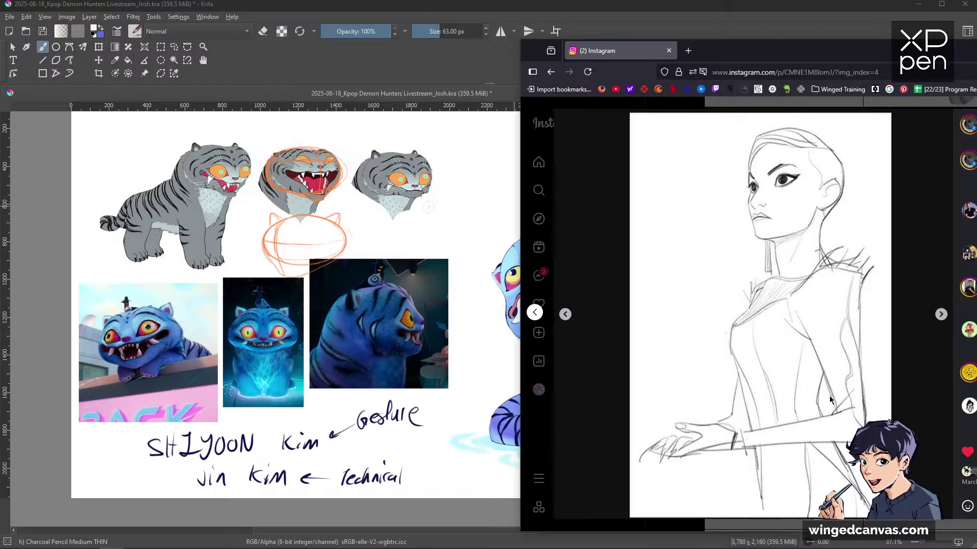
click(941, 315)
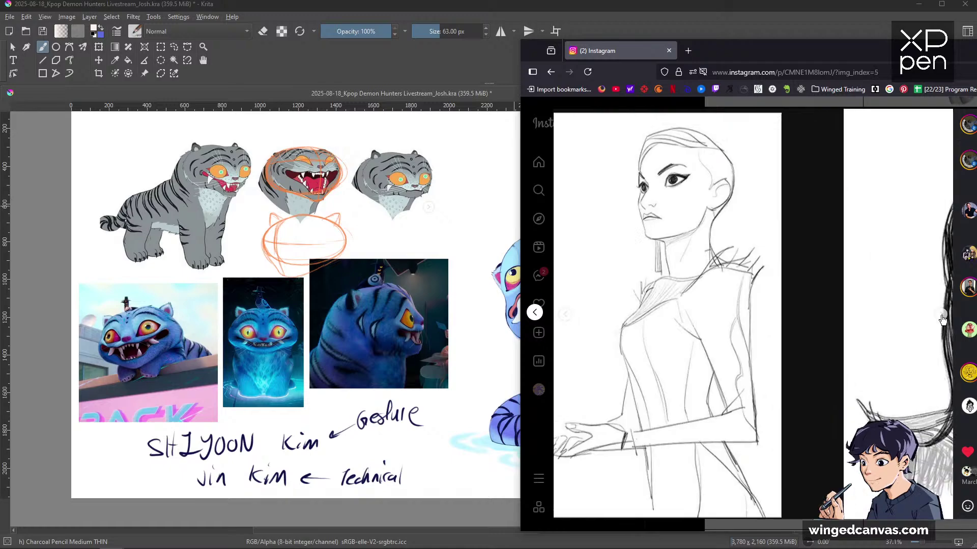
click(942, 315)
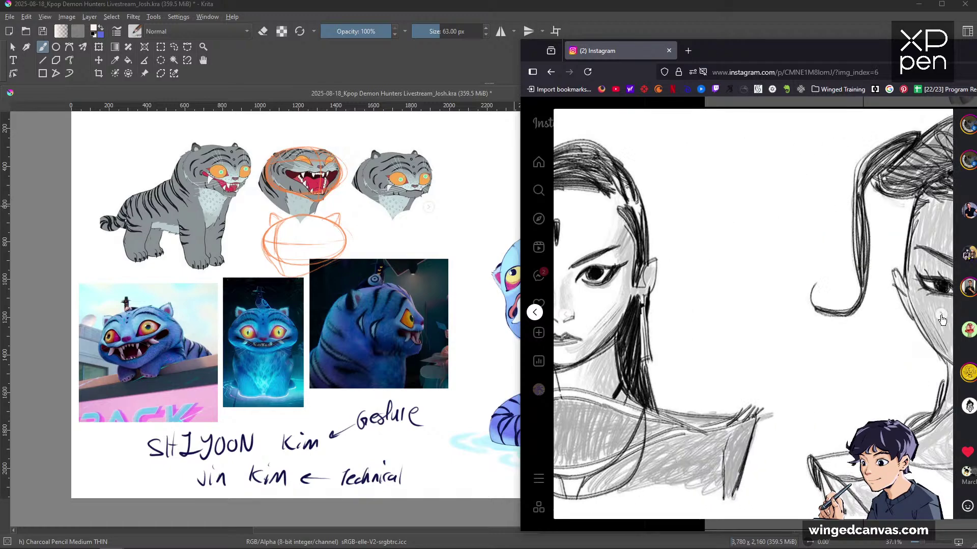
click(941, 316)
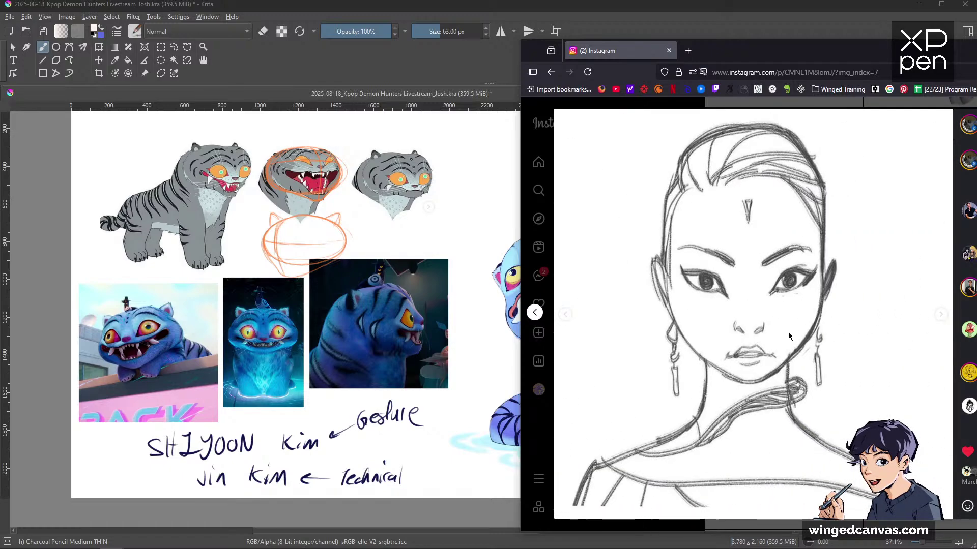
click(944, 317)
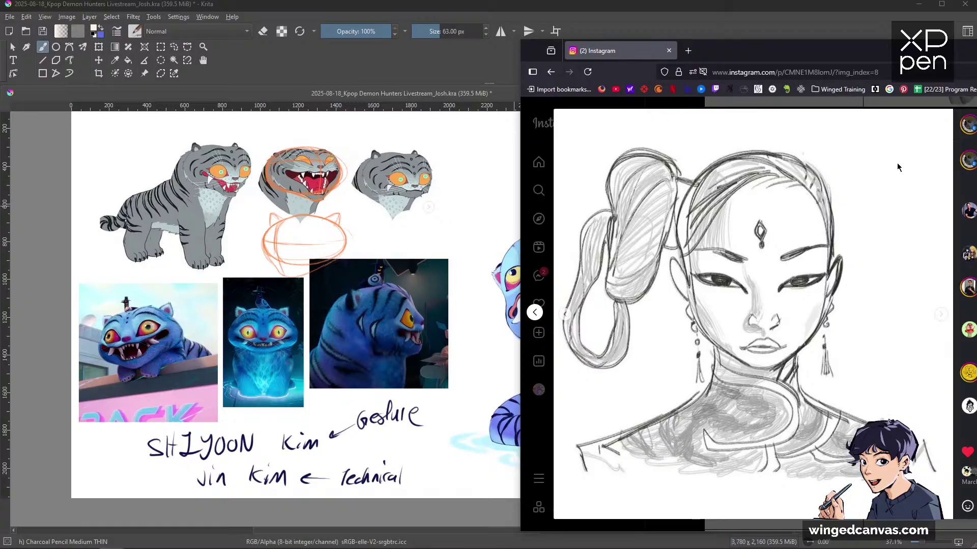
drag(859, 54, 0, 76)
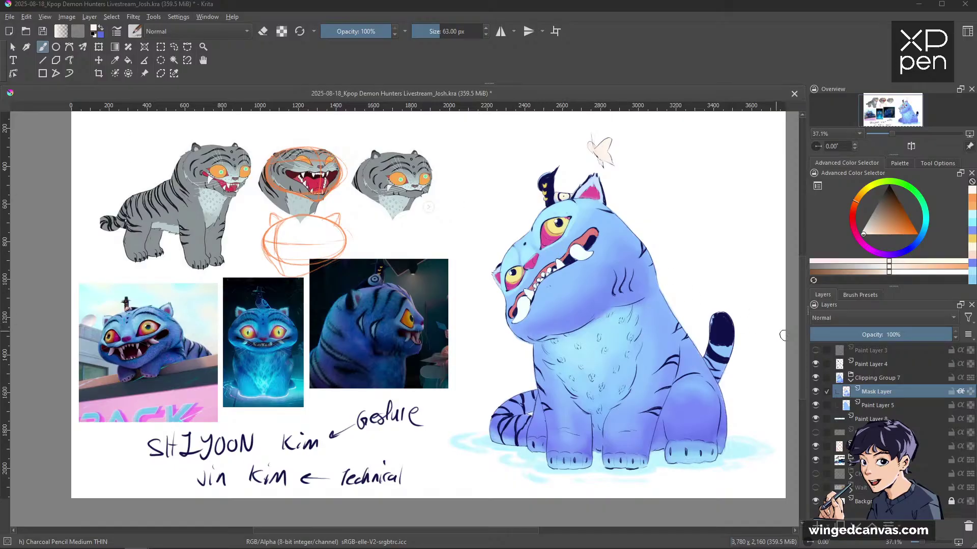
Collapse Clipping Group 7 and hide it to view the tiger's line art without its colours.
click(850, 377)
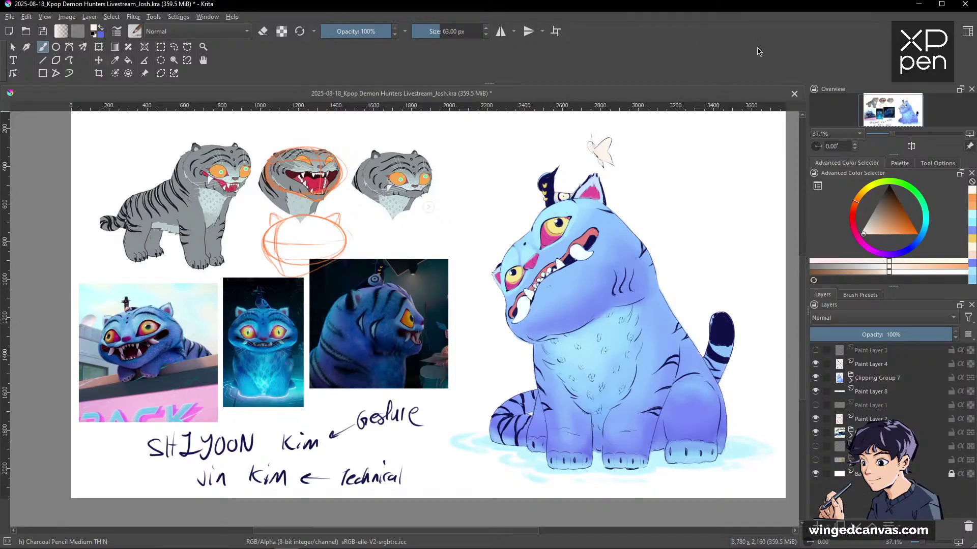
drag(712, 209, 691, 216)
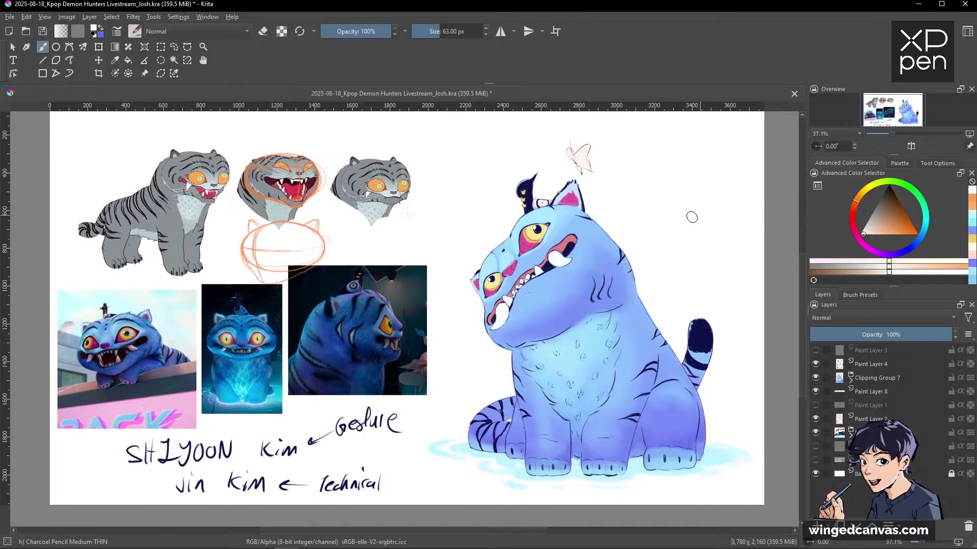
scroll(643, 249, up, 1)
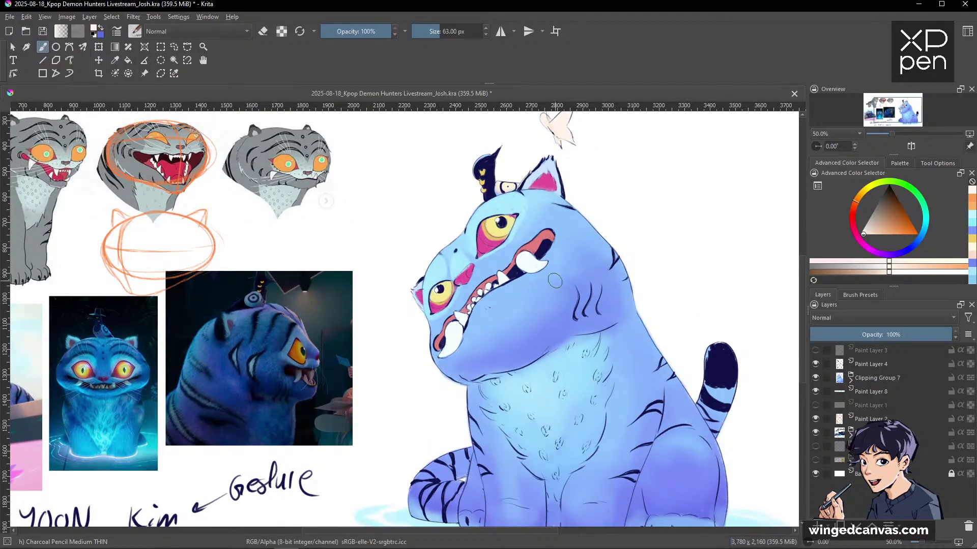
drag(554, 276, 556, 292)
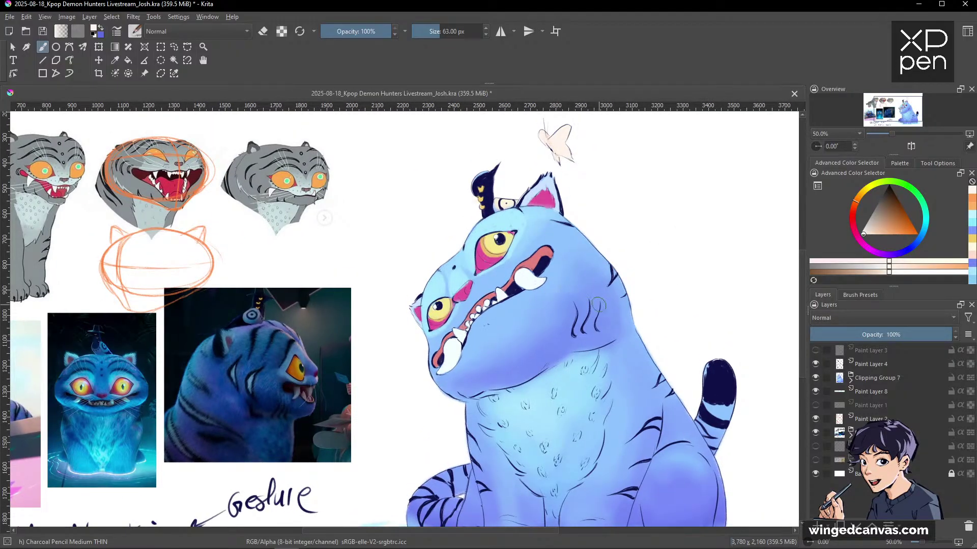
click(815, 377)
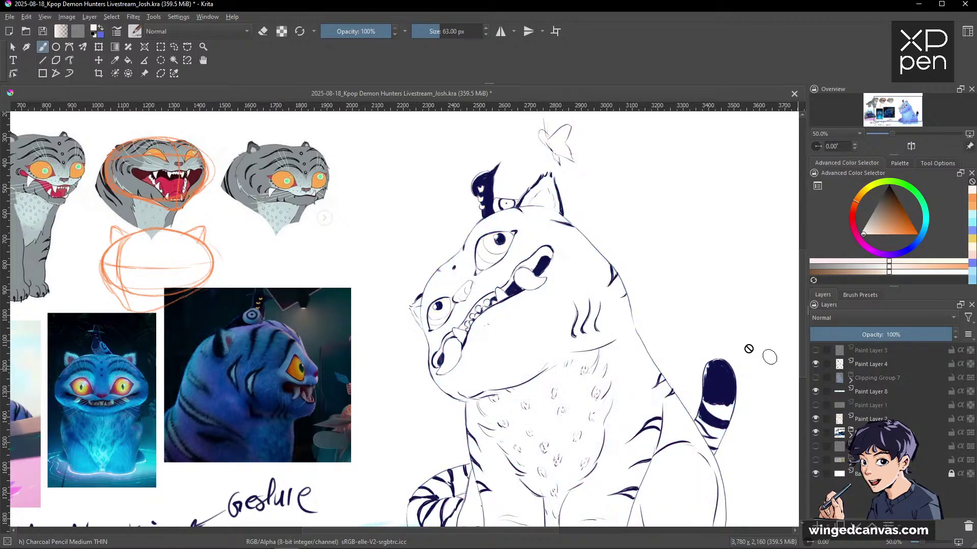
scroll(563, 292, down, 1)
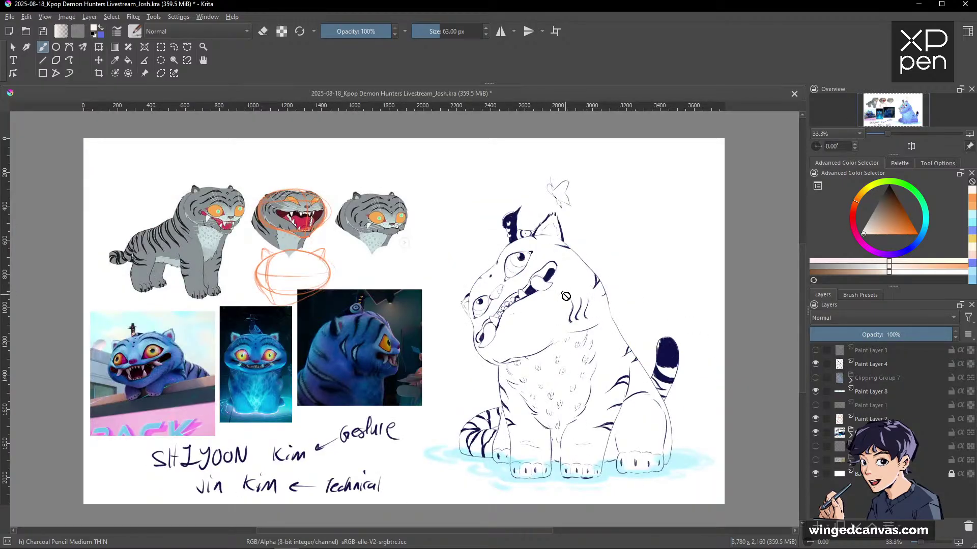
Check which layers hold the sketches and water ripples, and hide Paint Layer 8.
click(816, 419)
click(816, 418)
click(816, 392)
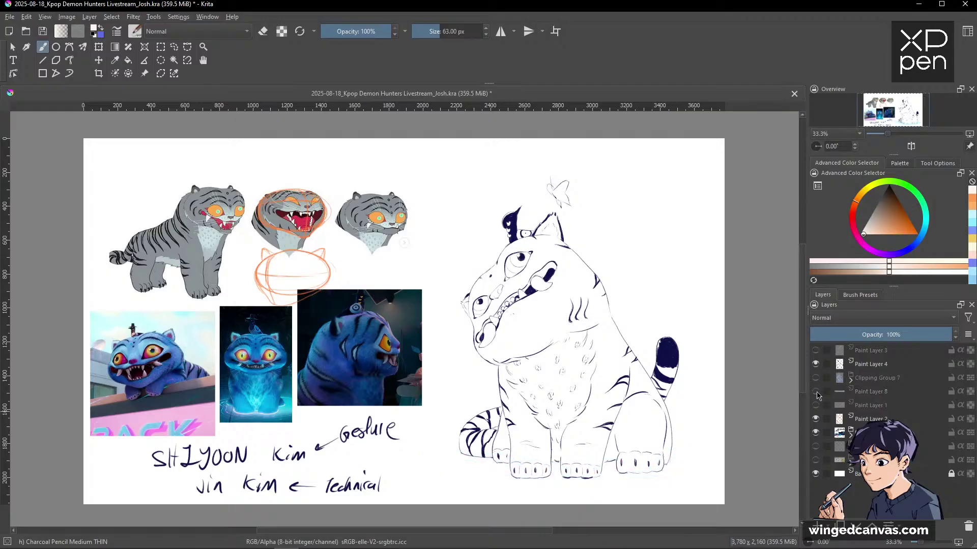
click(816, 392)
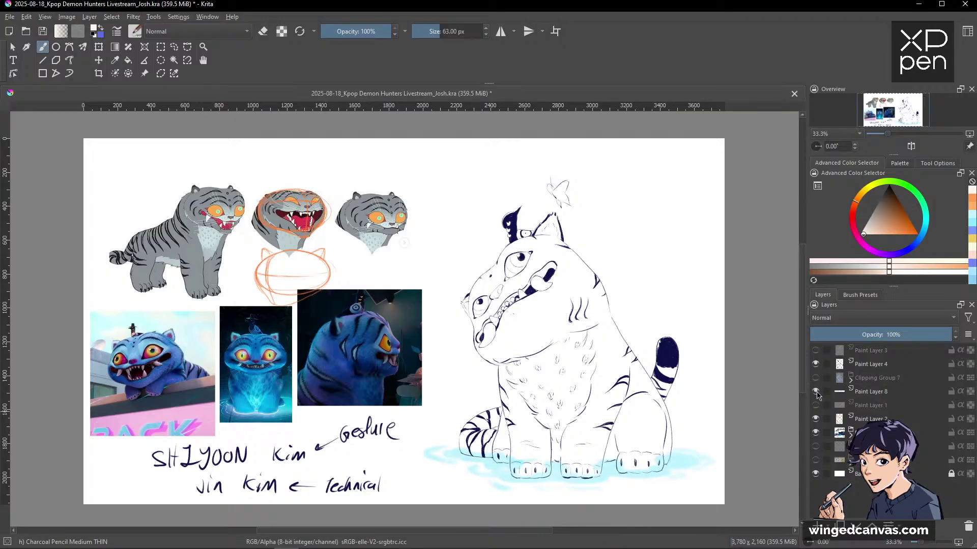
click(816, 406)
click(816, 405)
click(816, 392)
Examine the tiger's bare line art closely, including the face, chest fur, body stripes, paws and overall silhouette.
scroll(568, 360, up, 1)
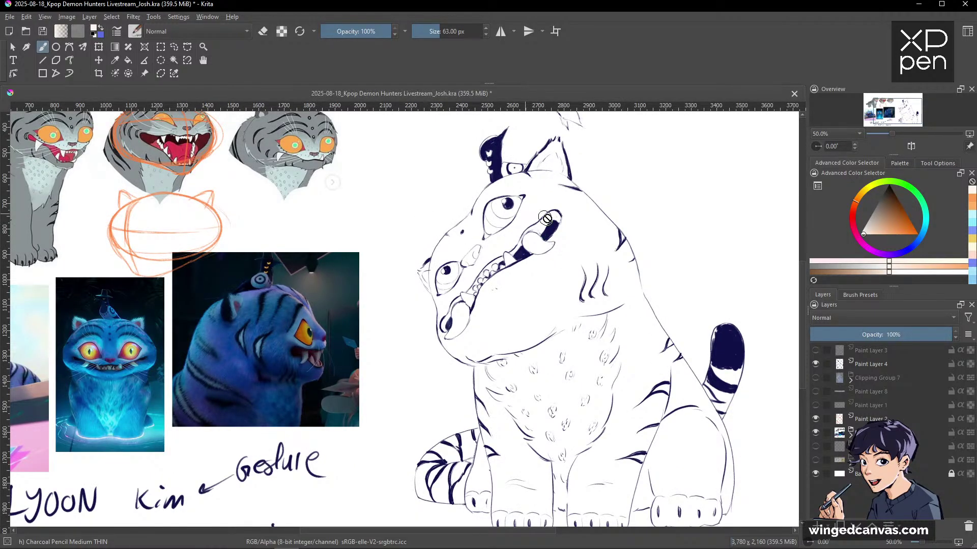
scroll(610, 366, down, 3)
scroll(611, 366, up, 3)
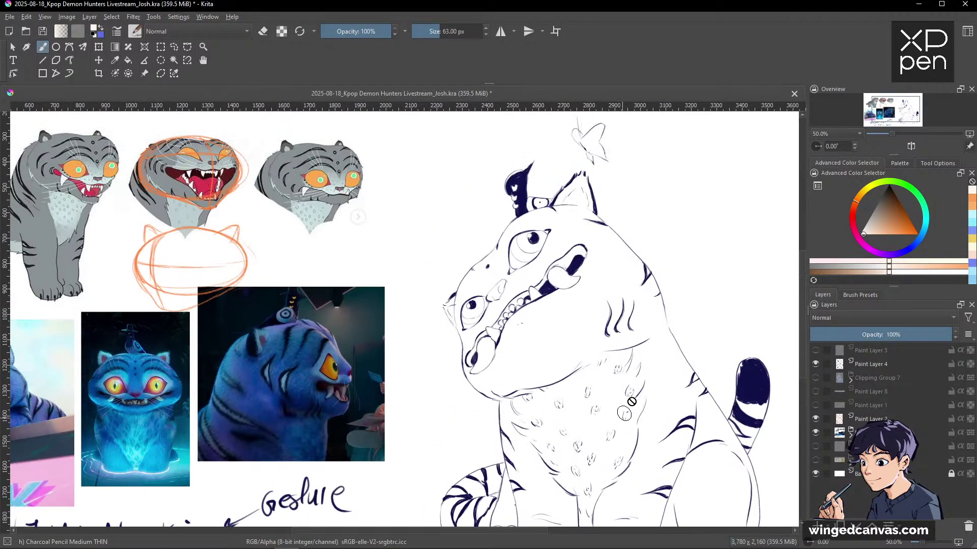
scroll(653, 254, up, 1)
scroll(653, 254, up, 1)
scroll(624, 257, down, 1)
scroll(604, 266, up, 1)
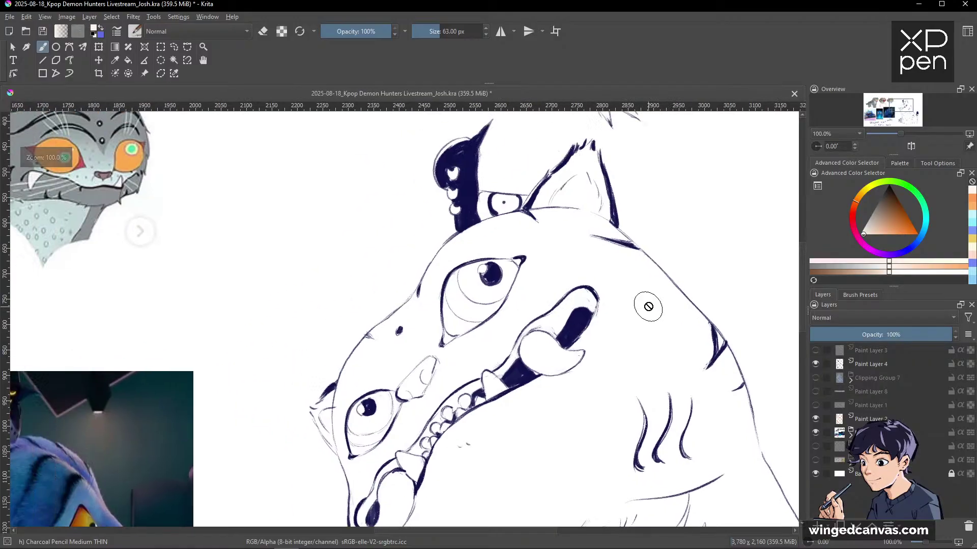
scroll(492, 241, down, 2)
scroll(630, 312, up, 1)
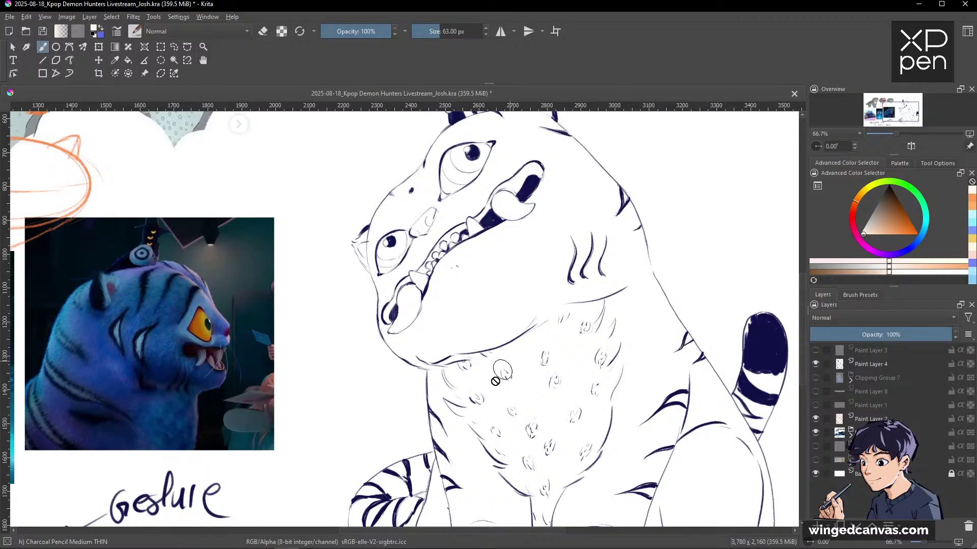
drag(590, 412, 514, 241)
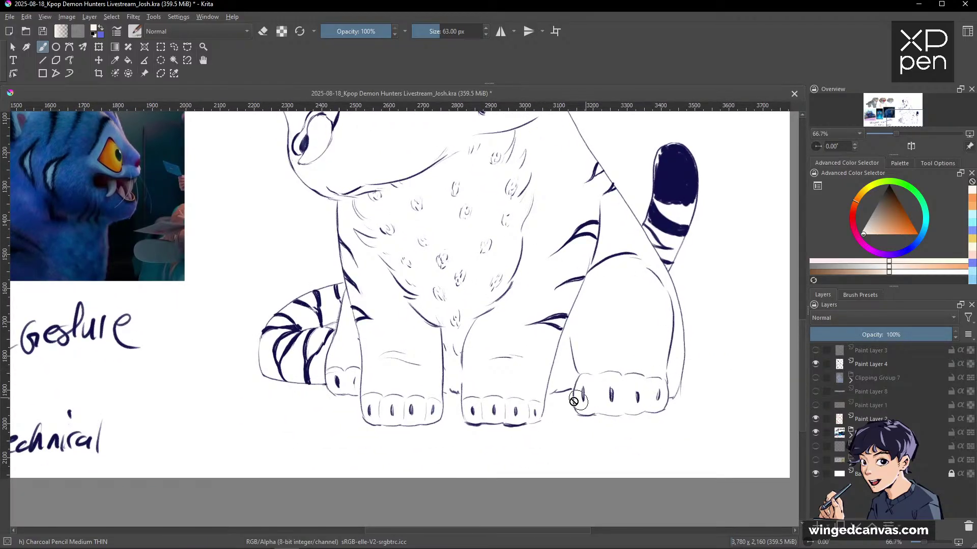
drag(495, 342, 569, 409)
scroll(663, 231, up, 2)
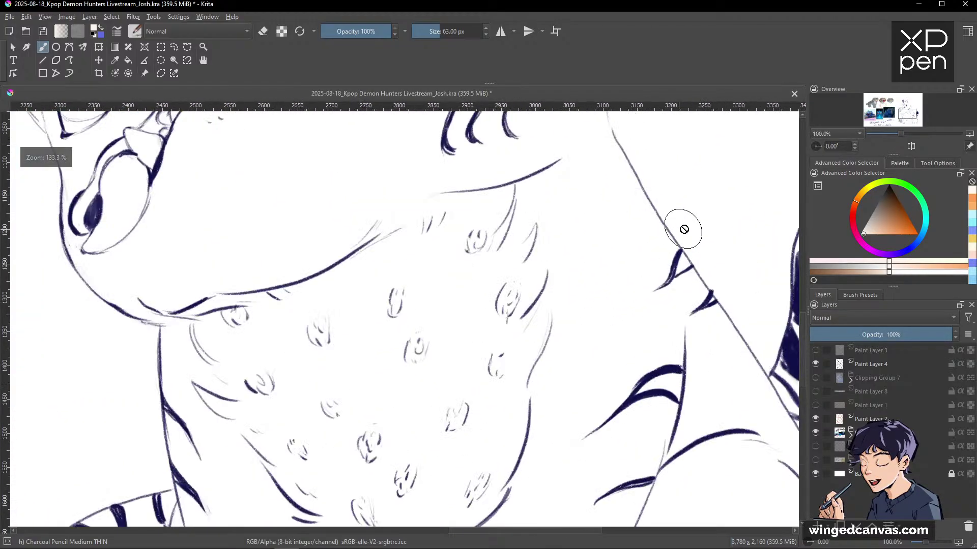
drag(630, 229, 686, 319)
scroll(662, 285, down, 3)
scroll(656, 281, down, 2)
scroll(656, 281, up, 1)
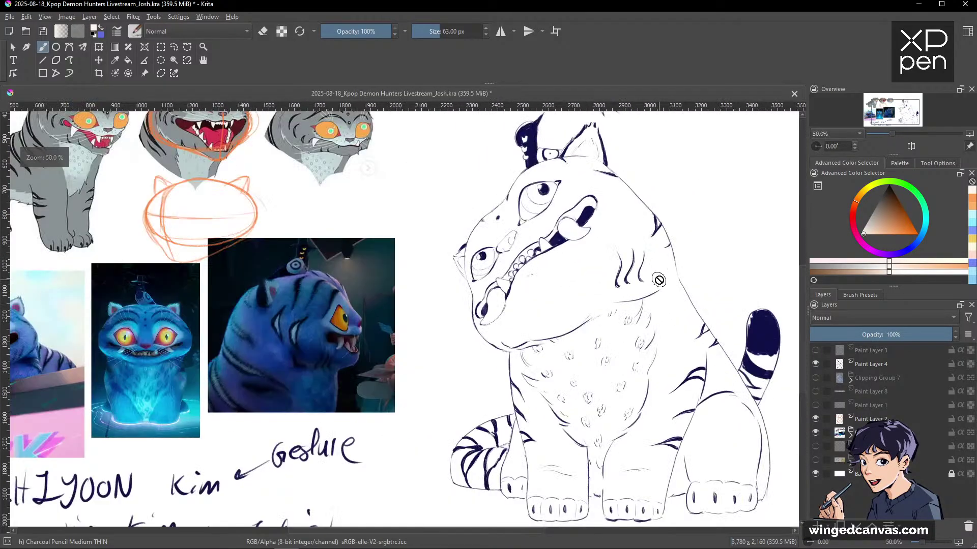
drag(662, 281, 616, 281)
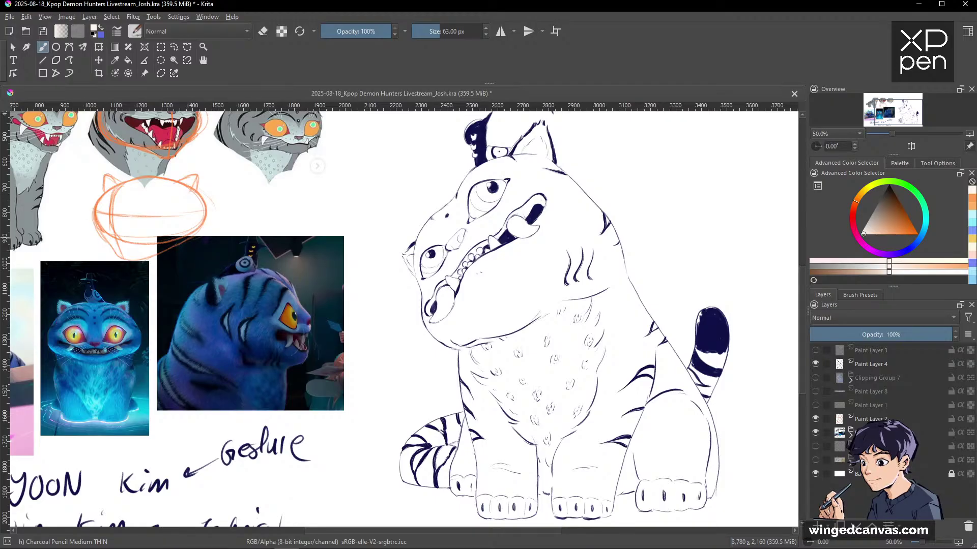
Show Clipping Group 7 and Paint Layer 8 again and view the whole coloured drawing.
click(815, 377)
click(815, 392)
key(minus)
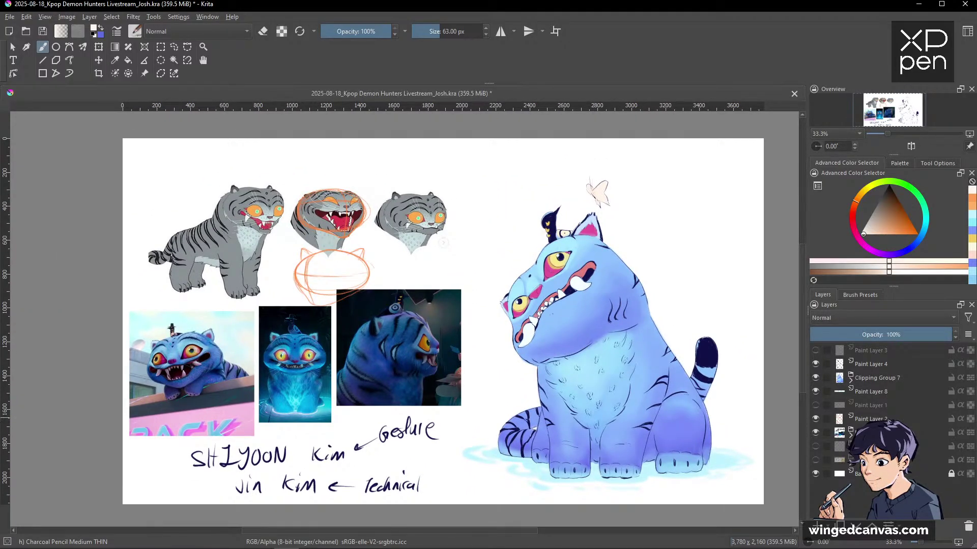
Make Paint Layer 1 active and hide the tiger reference images and the orange head-construction sketches.
click(871, 393)
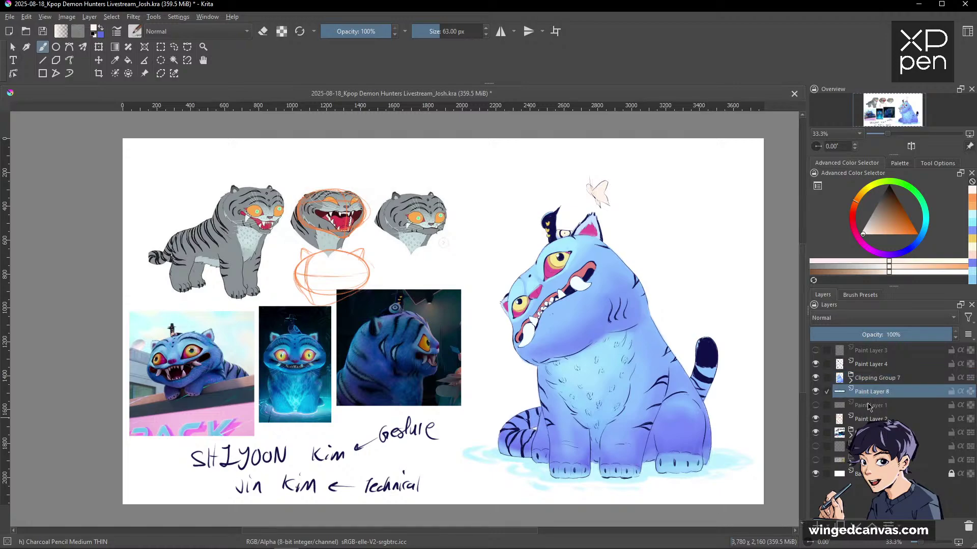
click(865, 409)
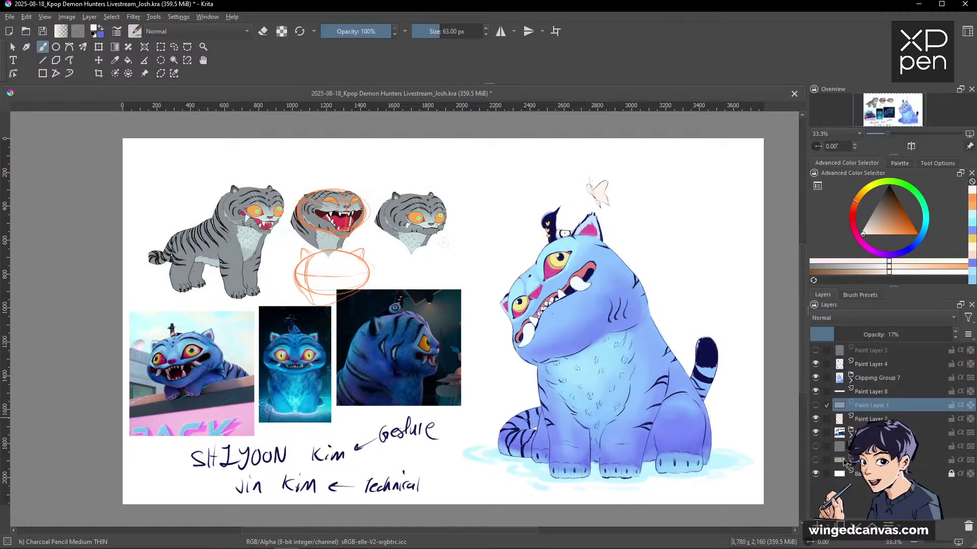
click(815, 433)
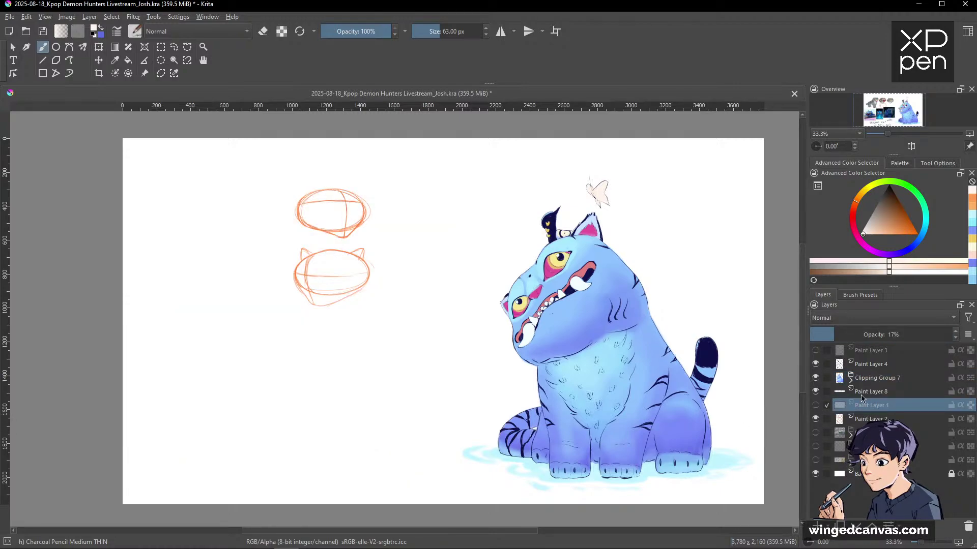
click(816, 419)
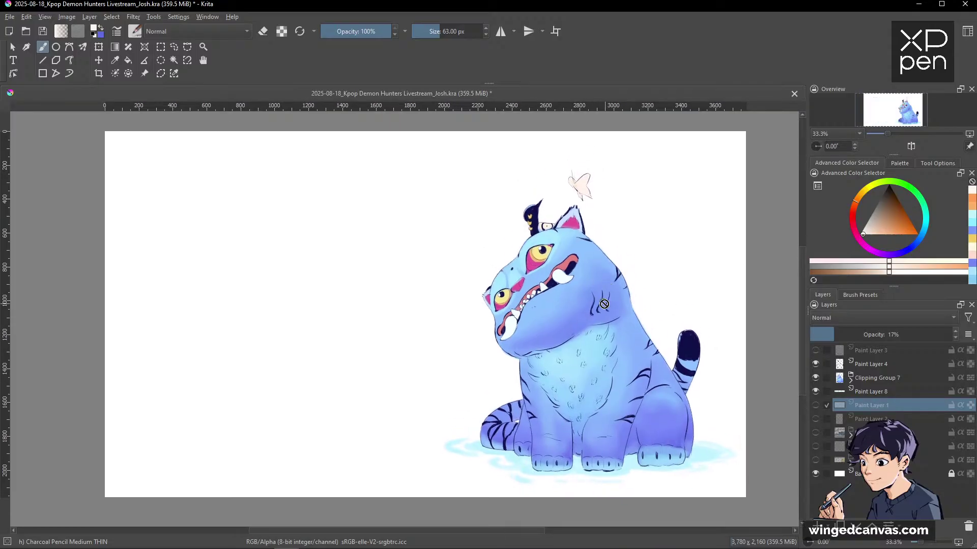
drag(627, 294, 605, 296)
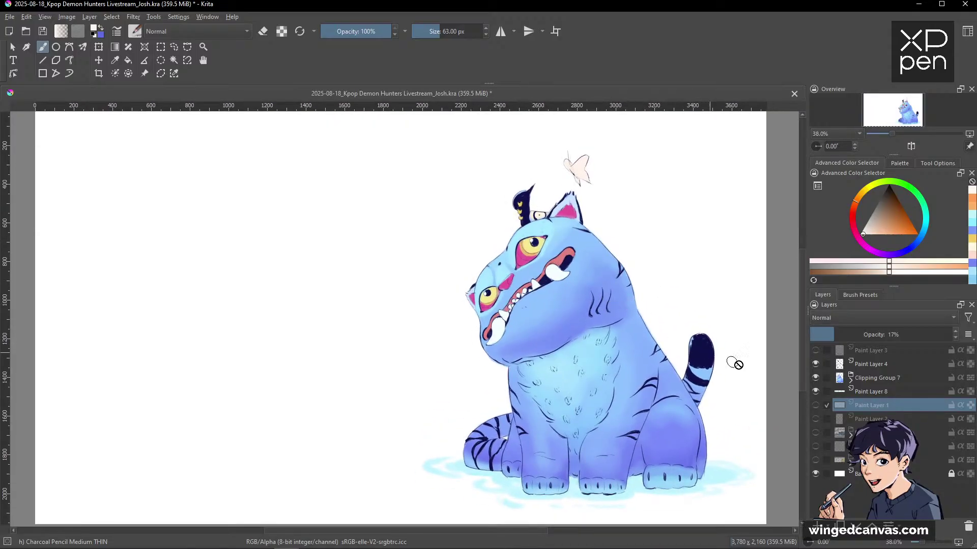
Compare the orange sketch layer and Paint Layer 1 by toggling them, leaving only Paint Layer 1's faint rough sketches shown.
click(815, 419)
click(816, 419)
click(815, 405)
click(815, 405)
click(815, 405)
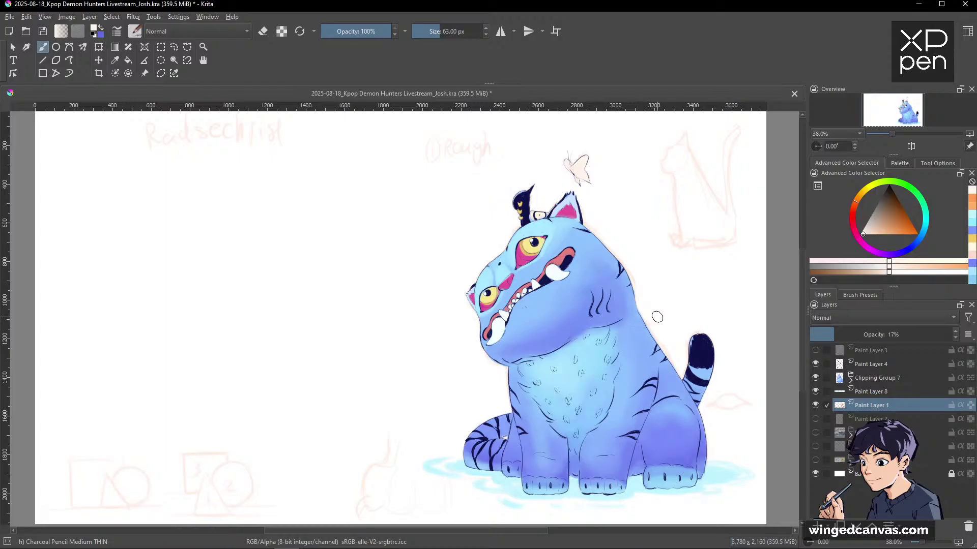
Lasso the faint rough tiger sketch on Paint Layer 1, narrow it slightly and move it into the empty area left of the coloured tiger.
key(l)
mouse_move(629, 159)
mouse_down()
mouse_move(601, 134)
mouse_move(437, 112)
mouse_move(385, 199)
mouse_move(433, 333)
mouse_up()
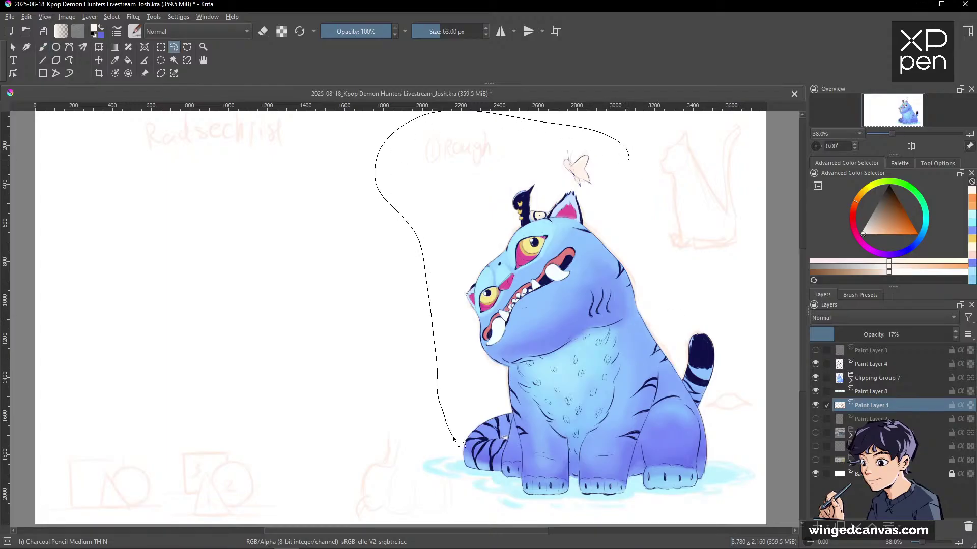
mouse_move(536, 524)
mouse_down()
mouse_move(767, 365)
mouse_move(650, 222)
mouse_up()
key(ctrl+t)
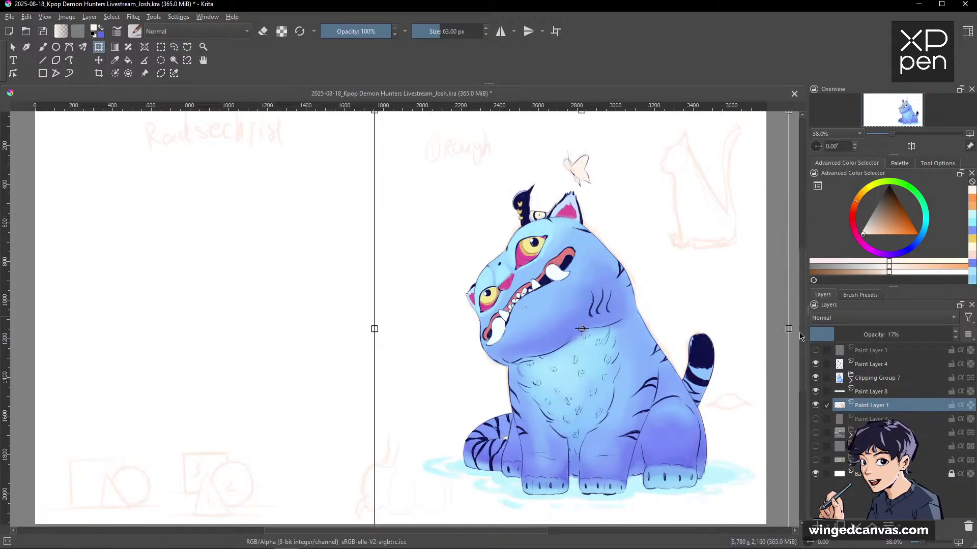
drag(789, 325, 760, 332)
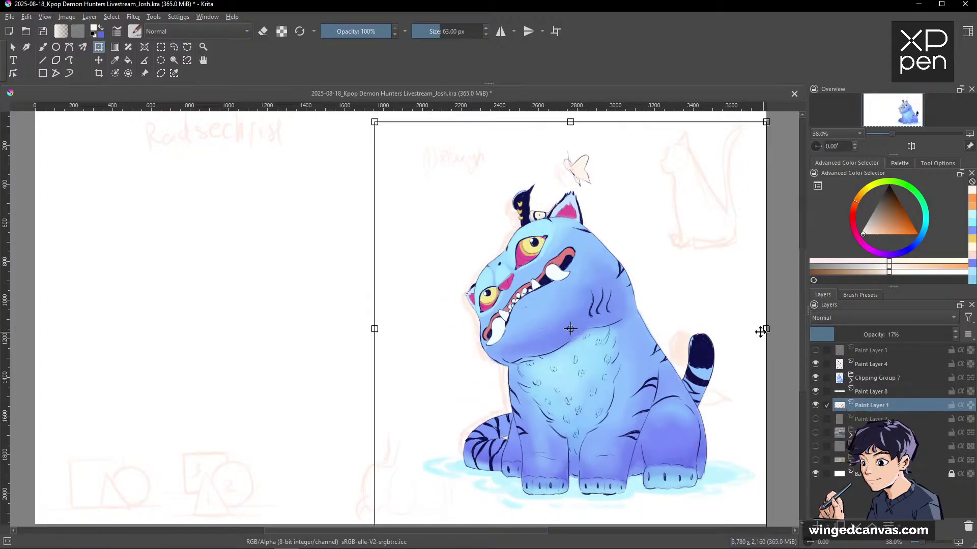
drag(665, 362, 357, 324)
mouse_move(337, 326)
mouse_down()
mouse_move(305, 332)
mouse_move(310, 313)
mouse_up()
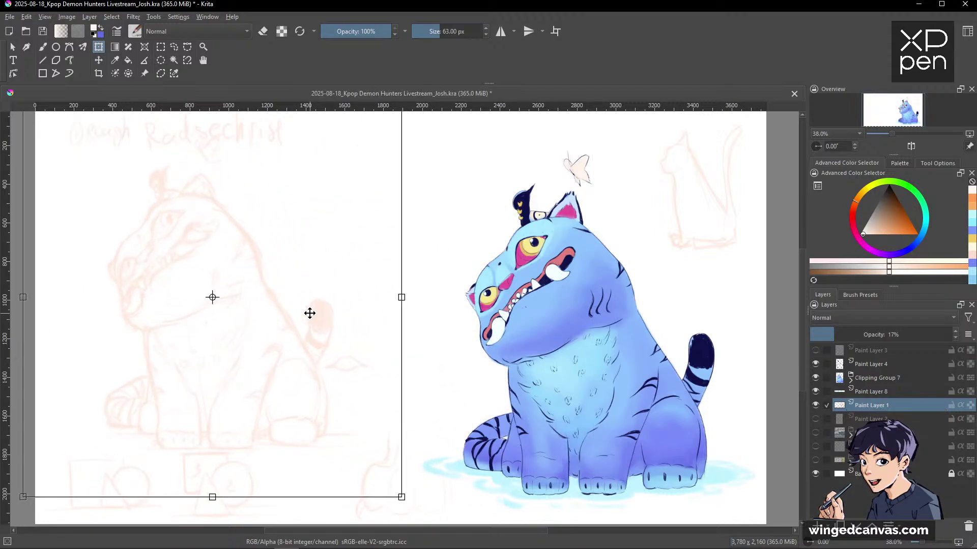
key(Return)
key(b)
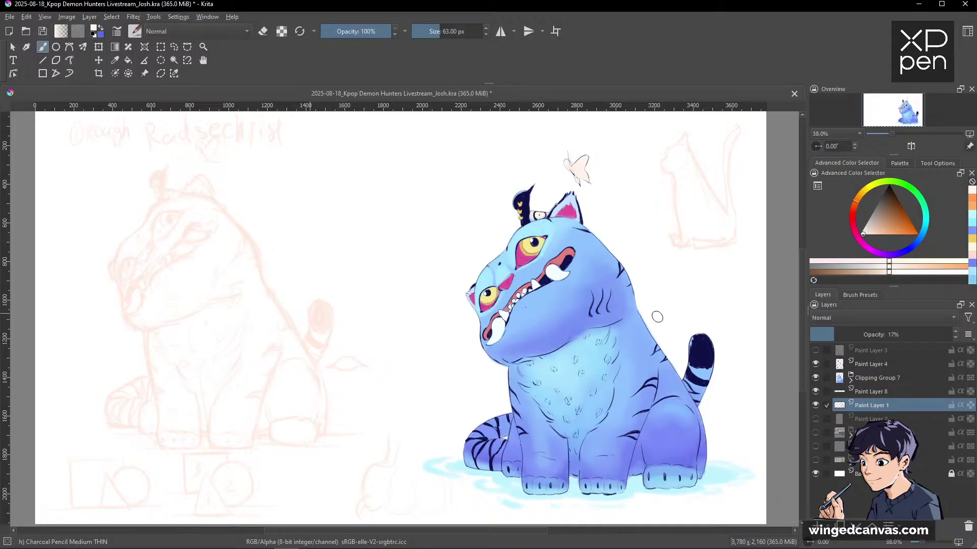
Raise Paint Layer 1's opacity to 100% and view the rough sketch beside the coloured tiger.
drag(887, 333, 952, 335)
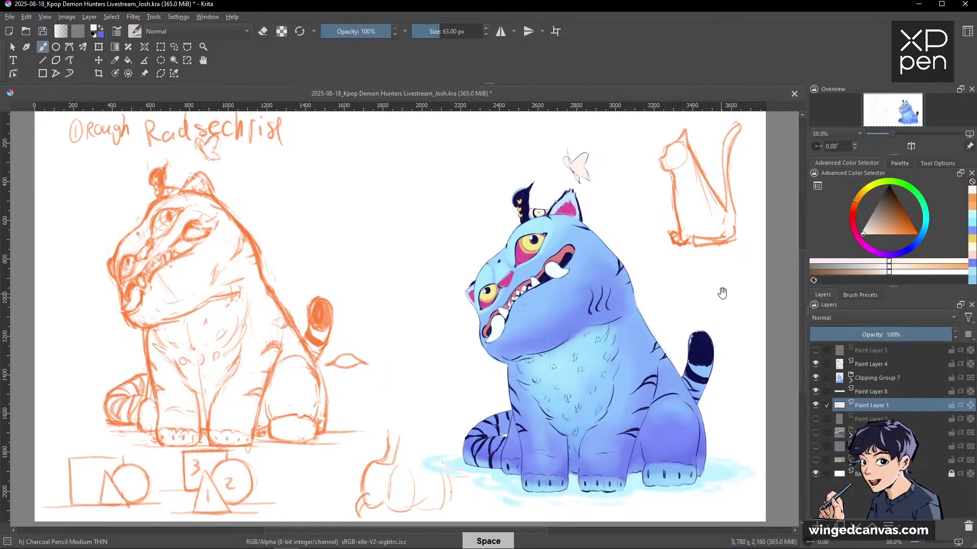
drag(722, 288, 725, 309)
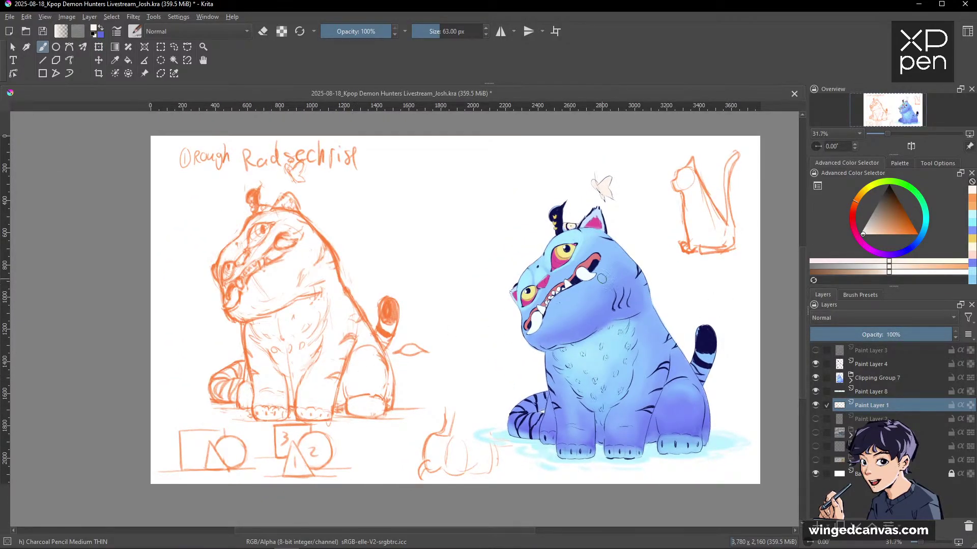
drag(691, 327, 732, 337)
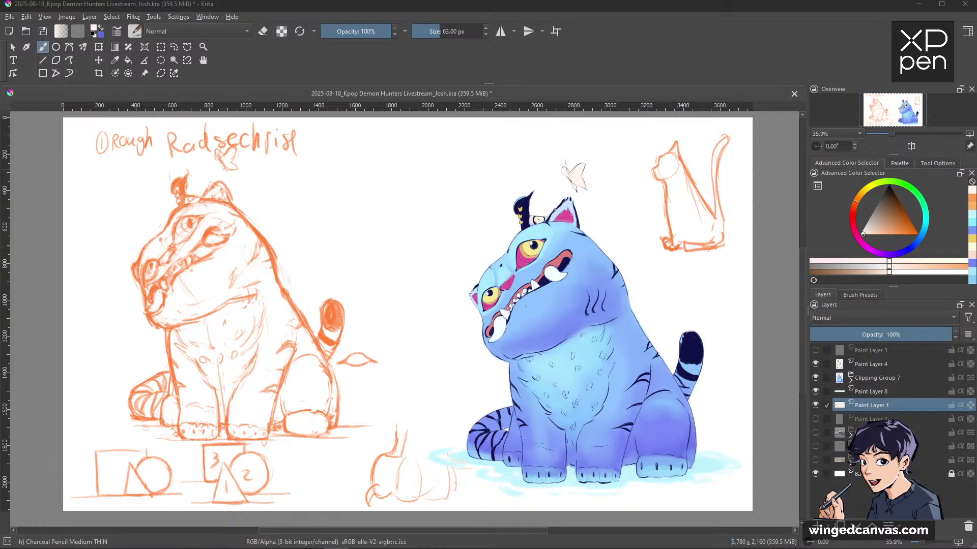
key(1)
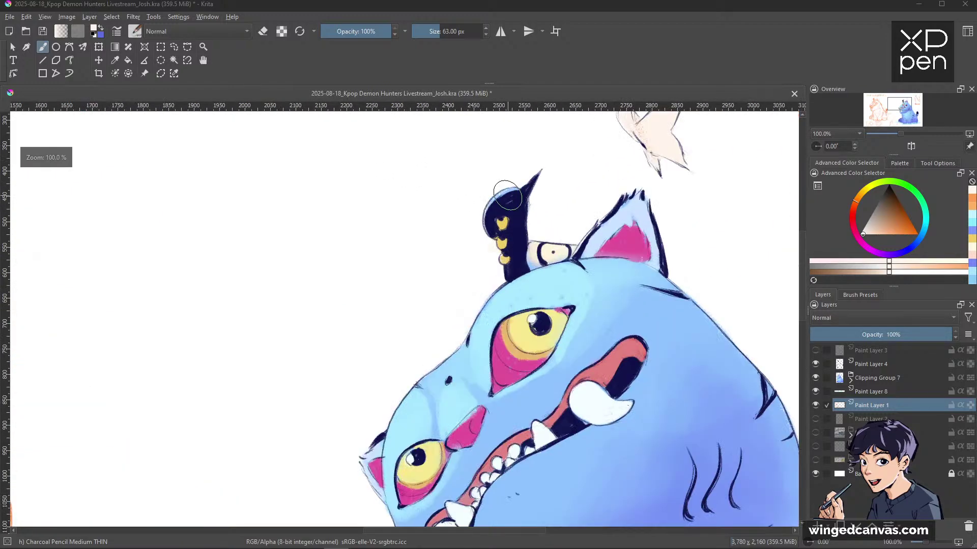
key(minus)
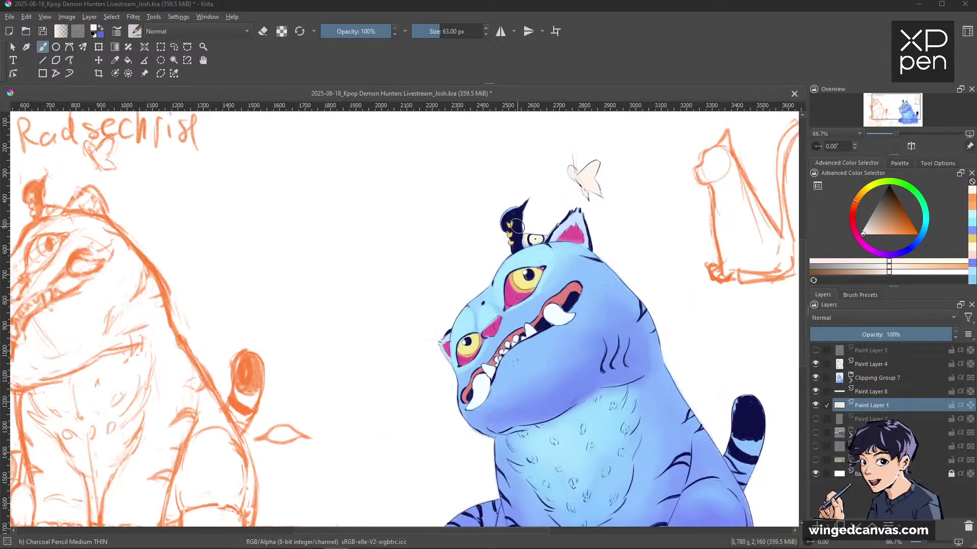
key(minus)
key(minus)
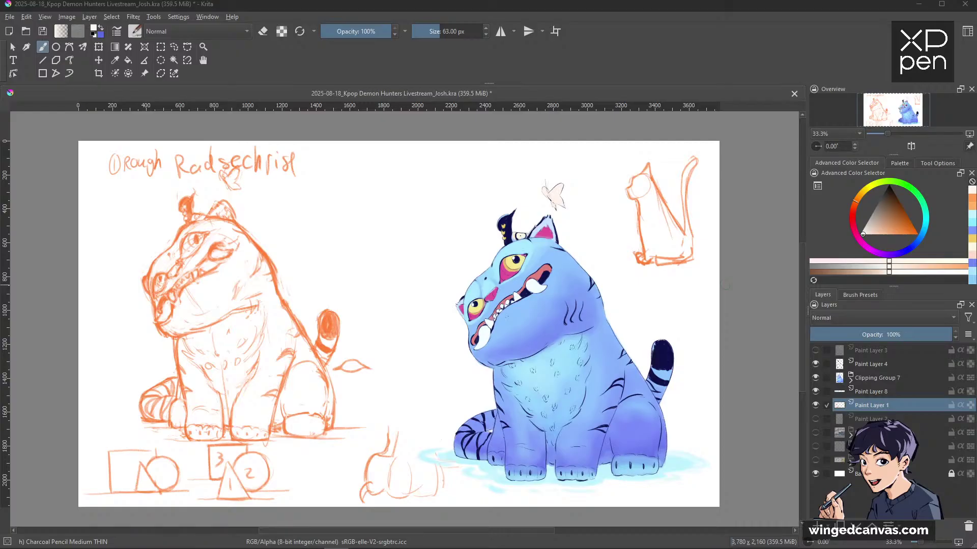